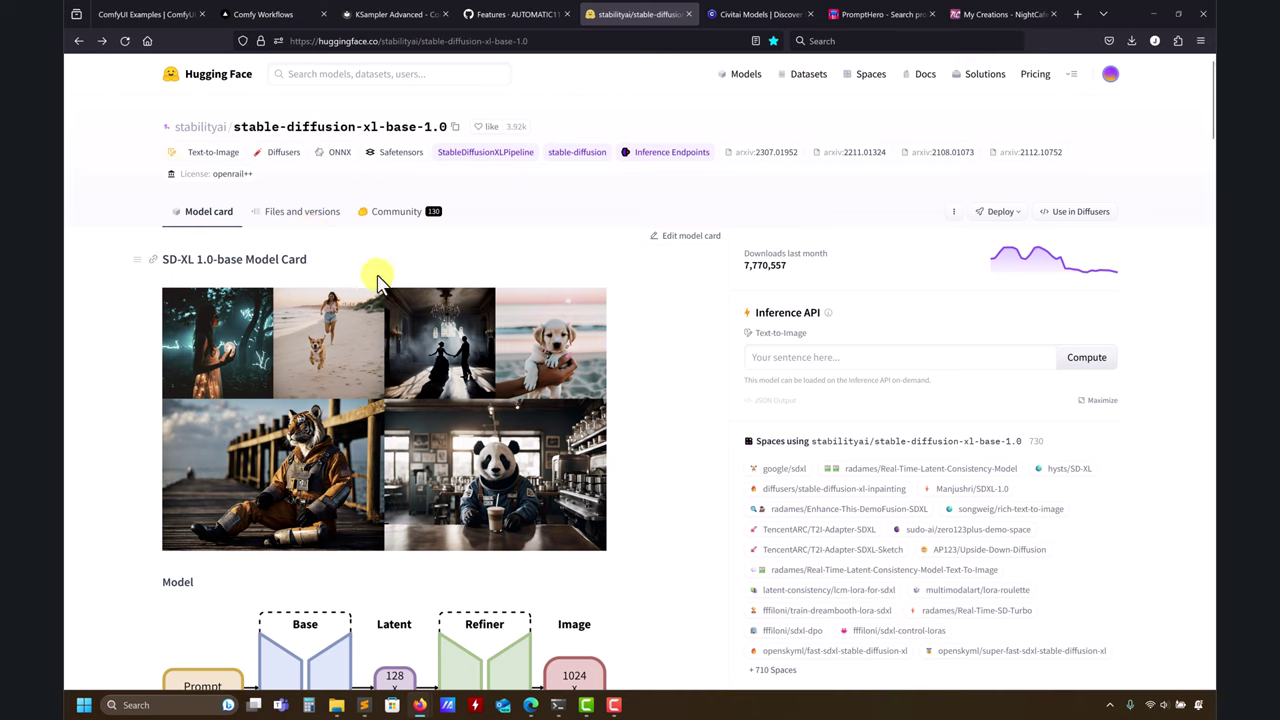
# - Examine the SDXL base model card's base-and-refiner diagram and highlight the note about using the base model as a standalone module
pyautogui.scroll(-3, 551, 318)
pyautogui.scroll(3, 600, 330)
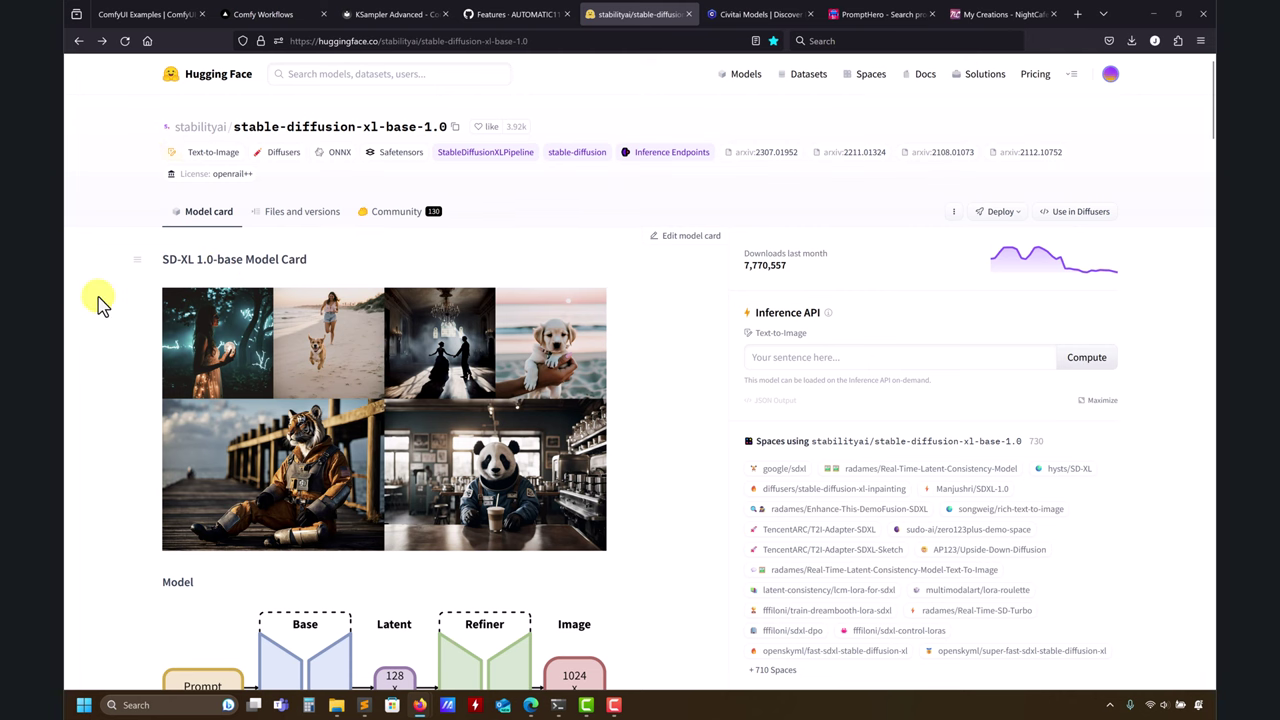
pyautogui.scroll(-3, 82, 345)
pyautogui.scroll(-2, 85, 350)
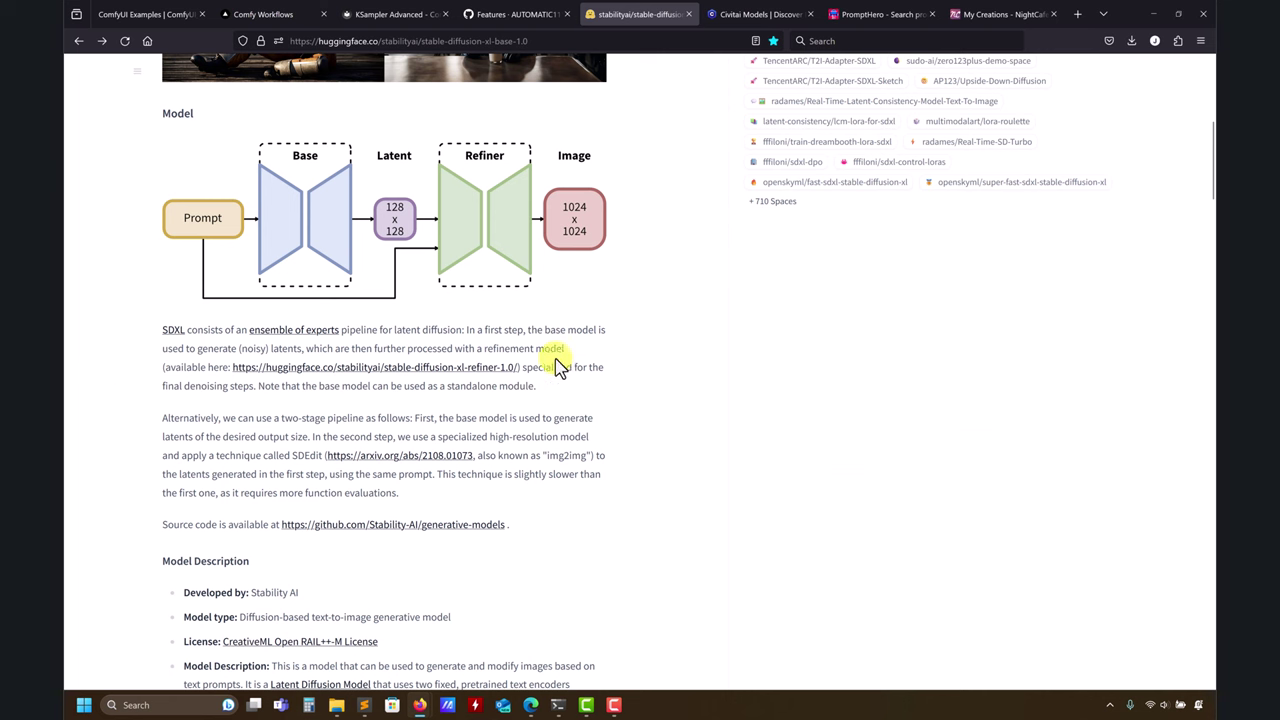
pyautogui.scroll(1, 608, 348)
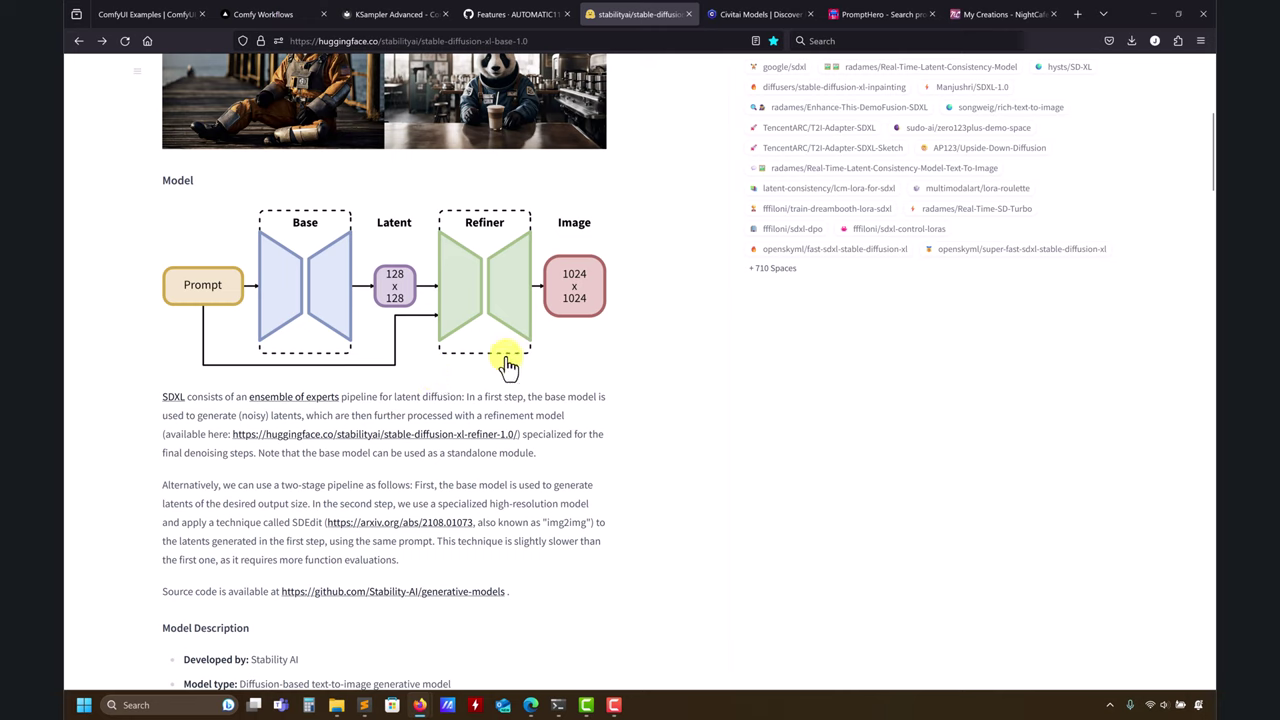
pyautogui.moveTo(259, 453); pyautogui.dragTo(533, 454)
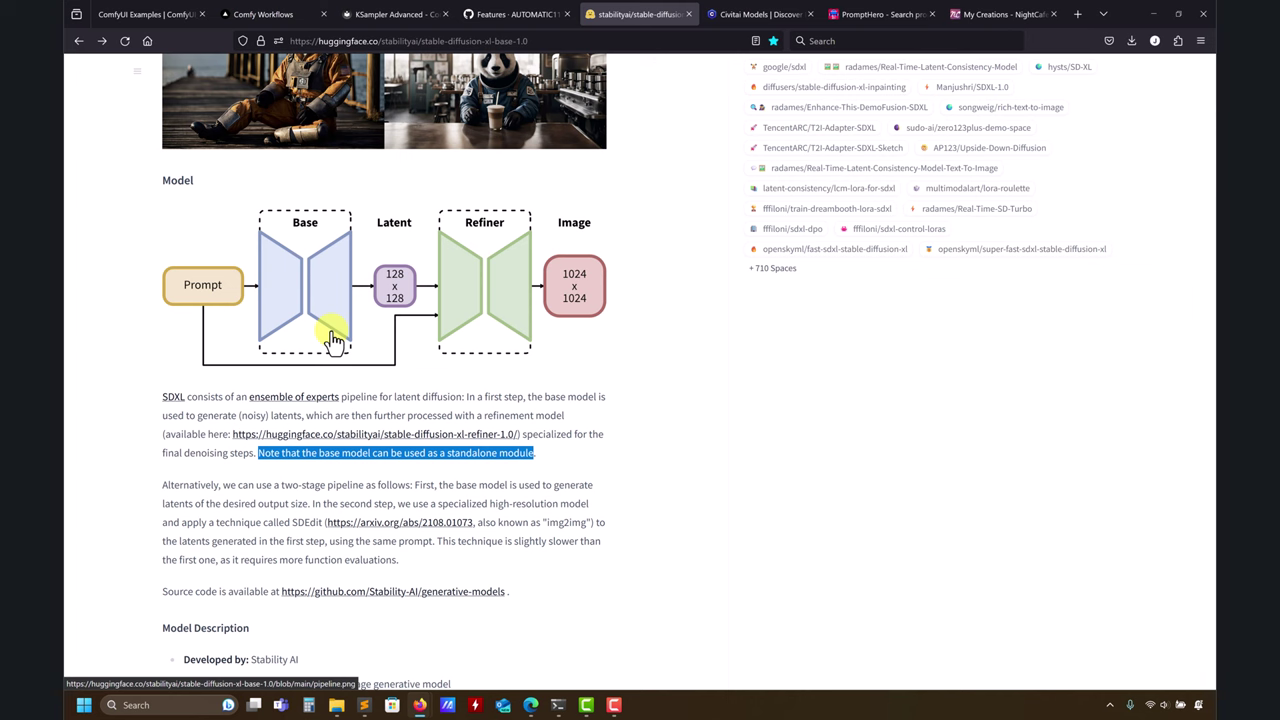
pyautogui.scroll(-3, 600, 378)
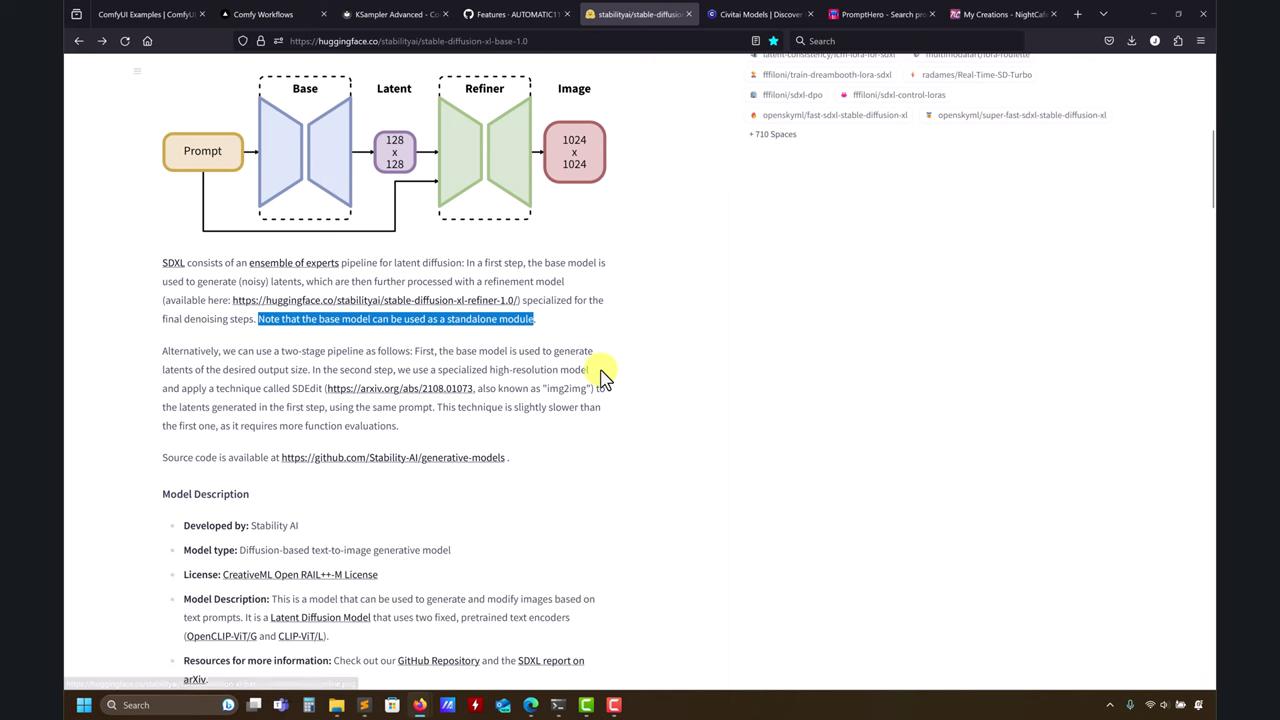
pyautogui.scroll(4, 600, 378)
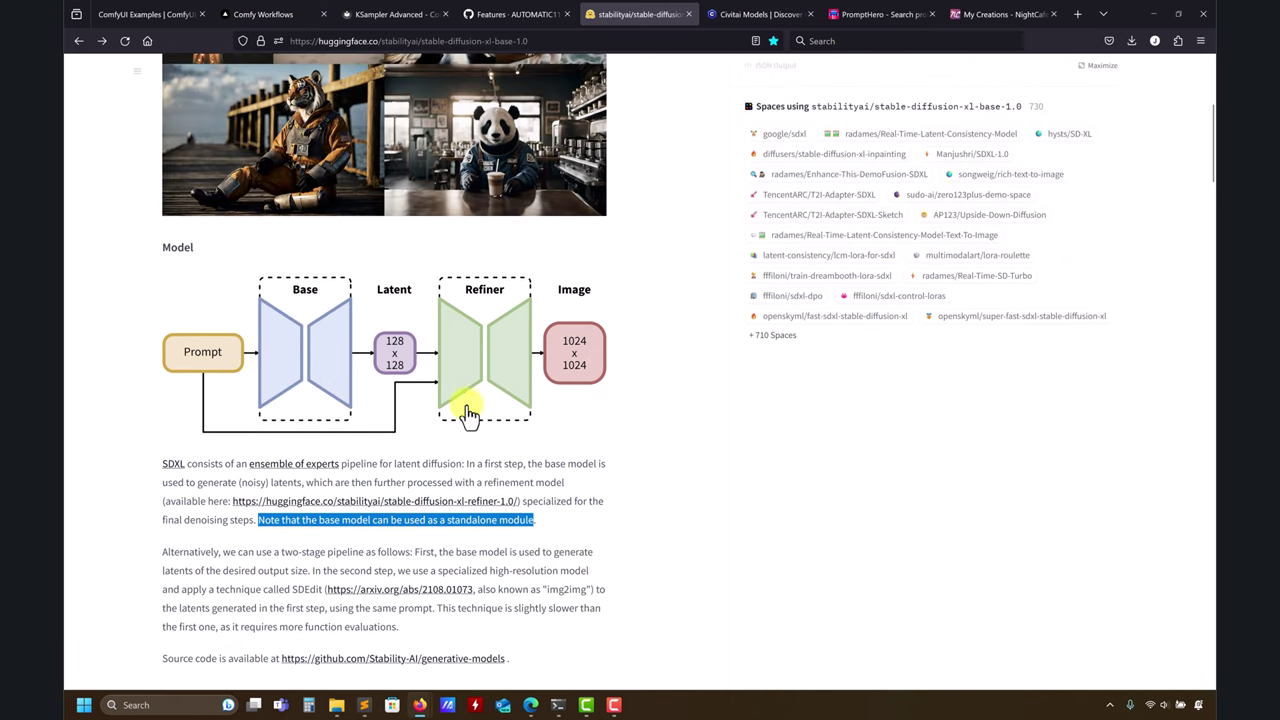
# - Look through the evaluation chart and Diffusers code, highlighting the prompt "An astronaut riding a green horse" in the base-only example
pyautogui.scroll(-15, 543, 509)
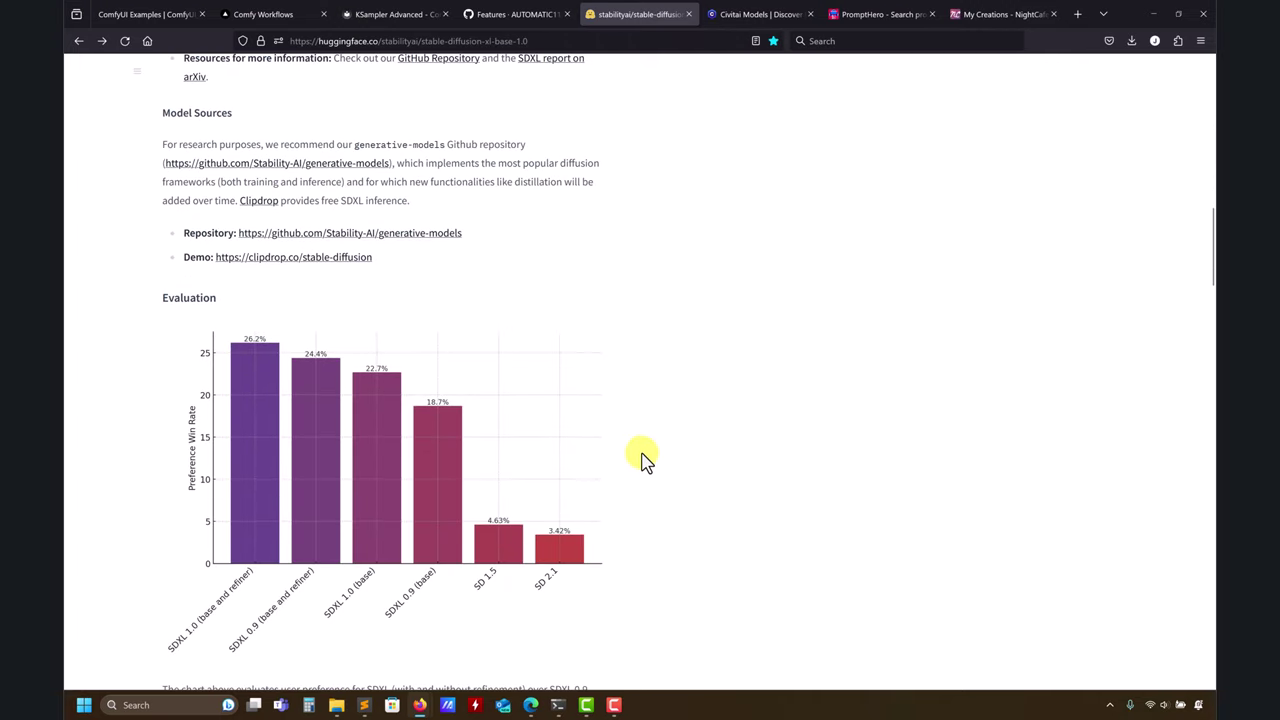
pyautogui.scroll(-10, 643, 458)
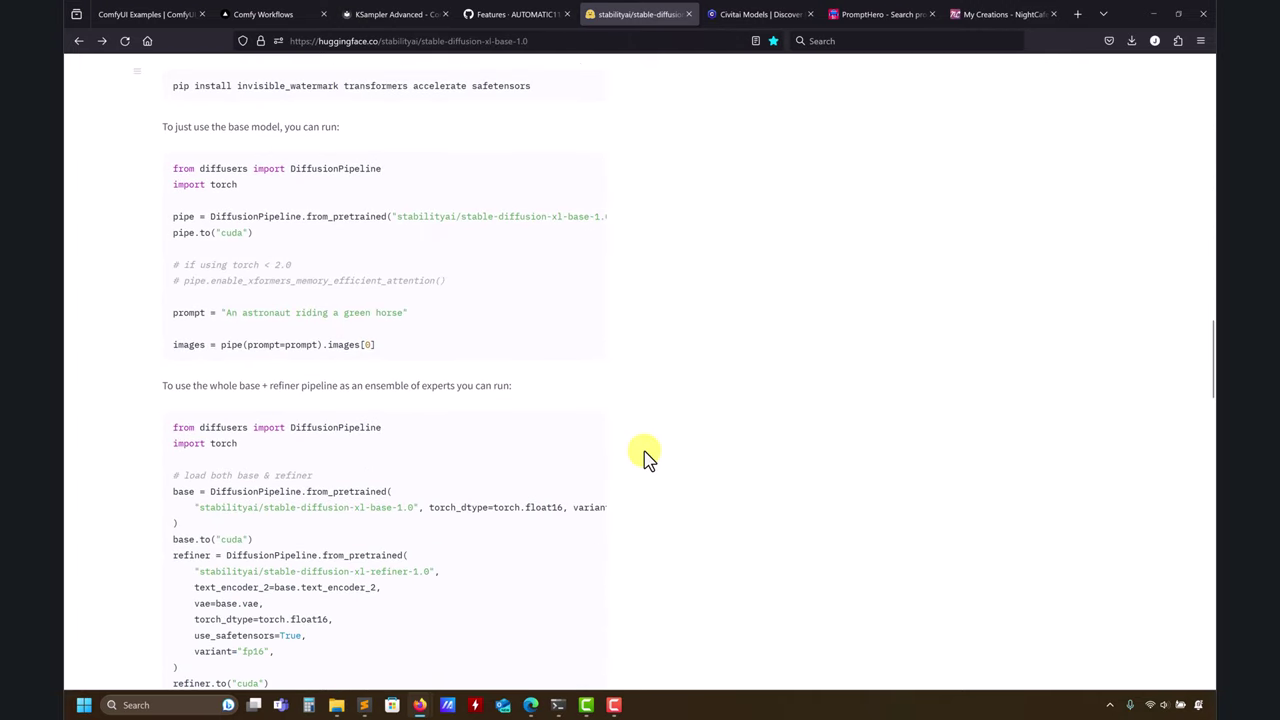
pyautogui.scroll(-12, 645, 457)
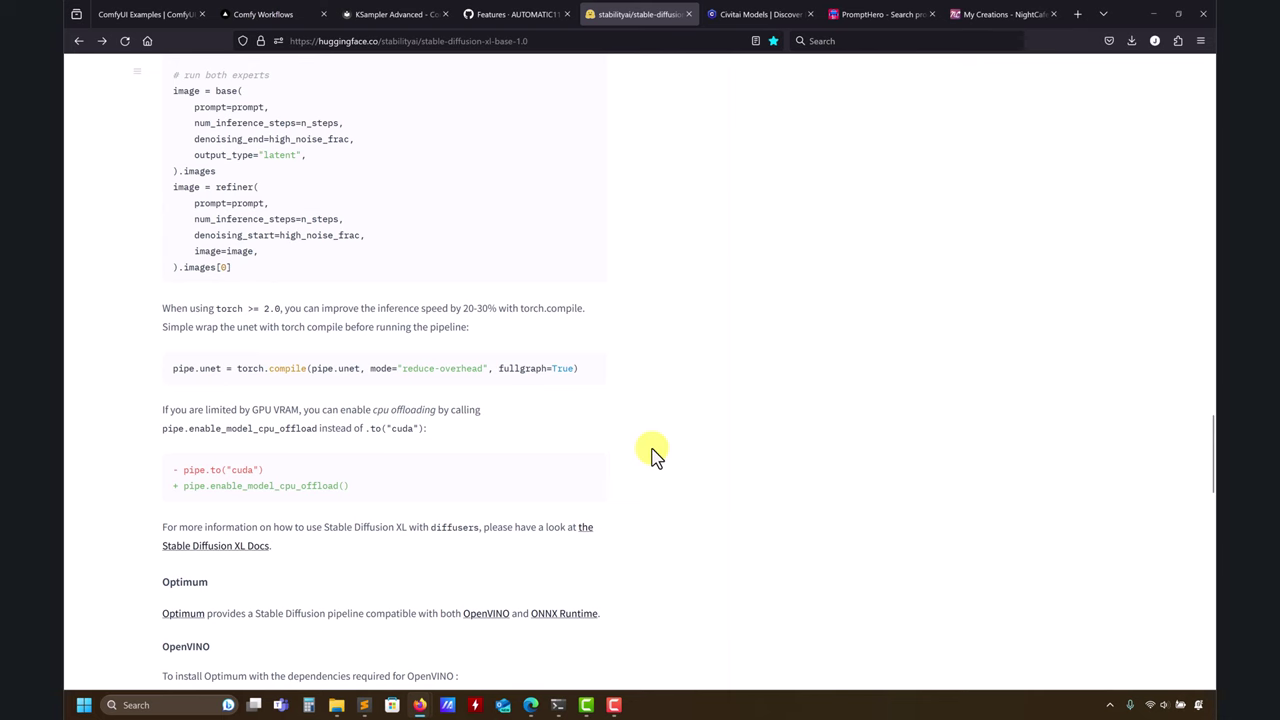
pyautogui.scroll(-2, 650, 455)
pyautogui.scroll(10, 652, 456)
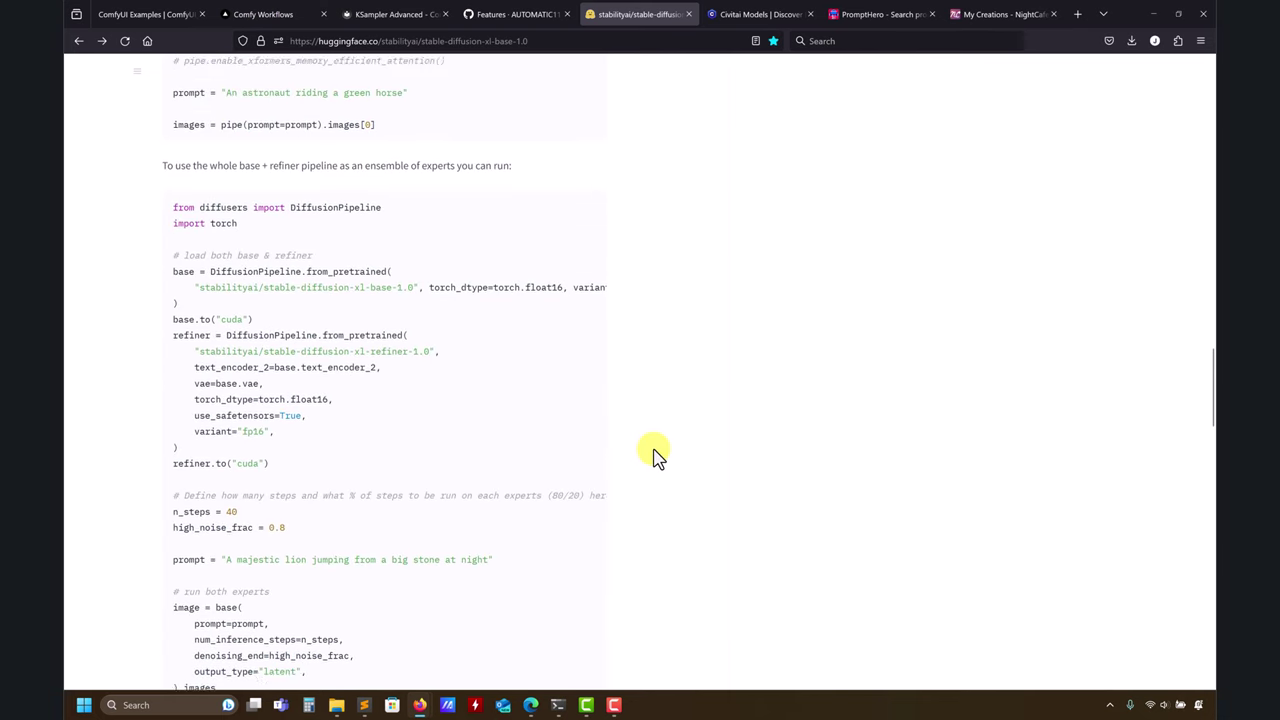
pyautogui.scroll(5, 655, 455)
pyautogui.scroll(3, 652, 445)
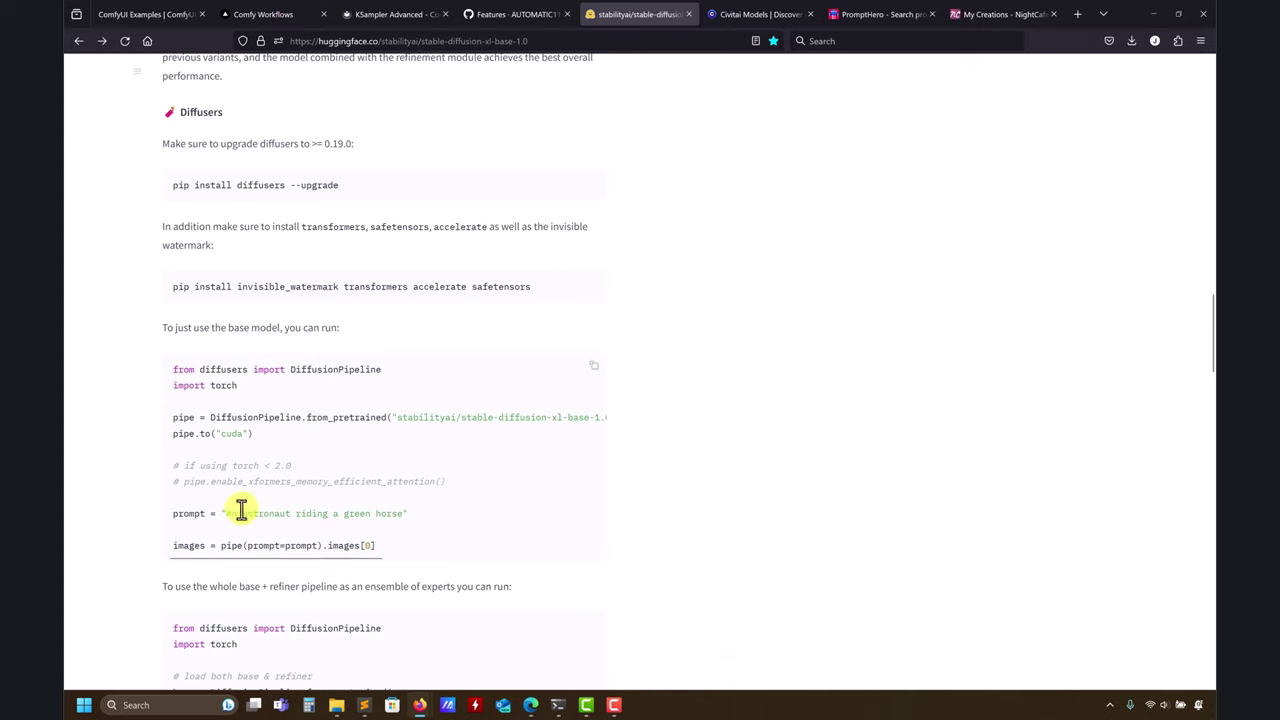
pyautogui.moveTo(225, 513); pyautogui.dragTo(412, 520)
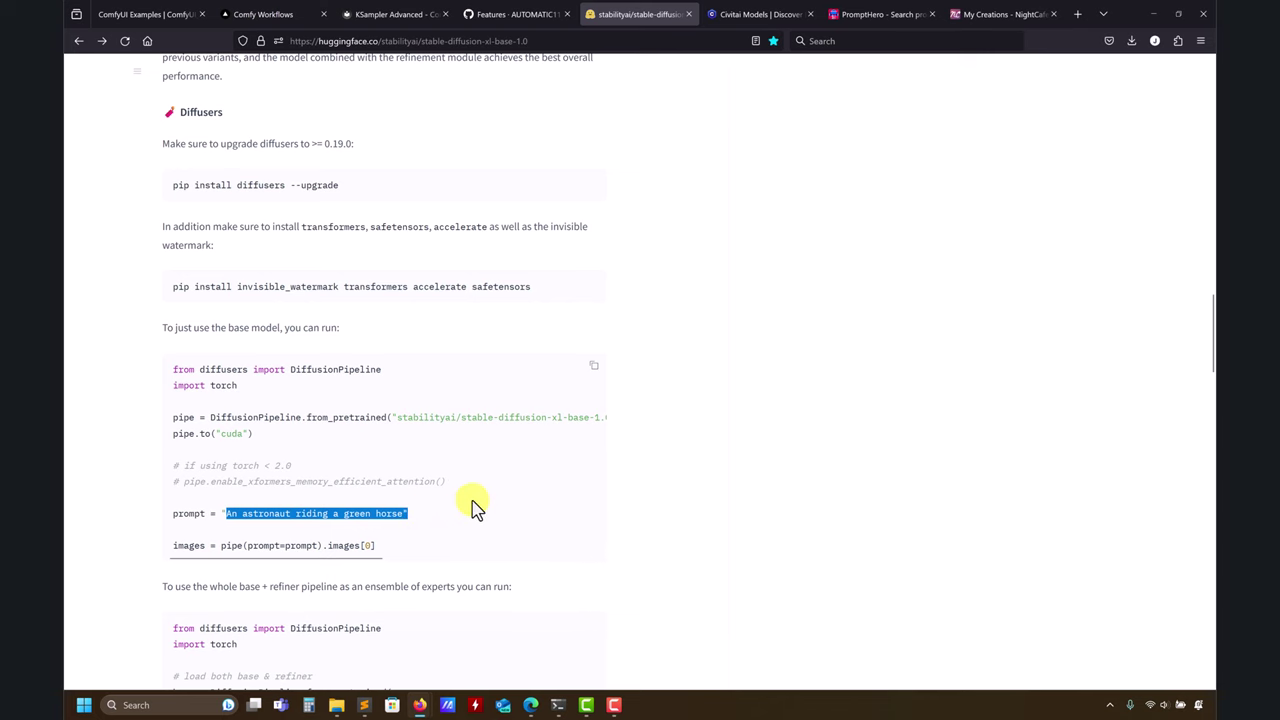
pyautogui.scroll(-3, 668, 490)
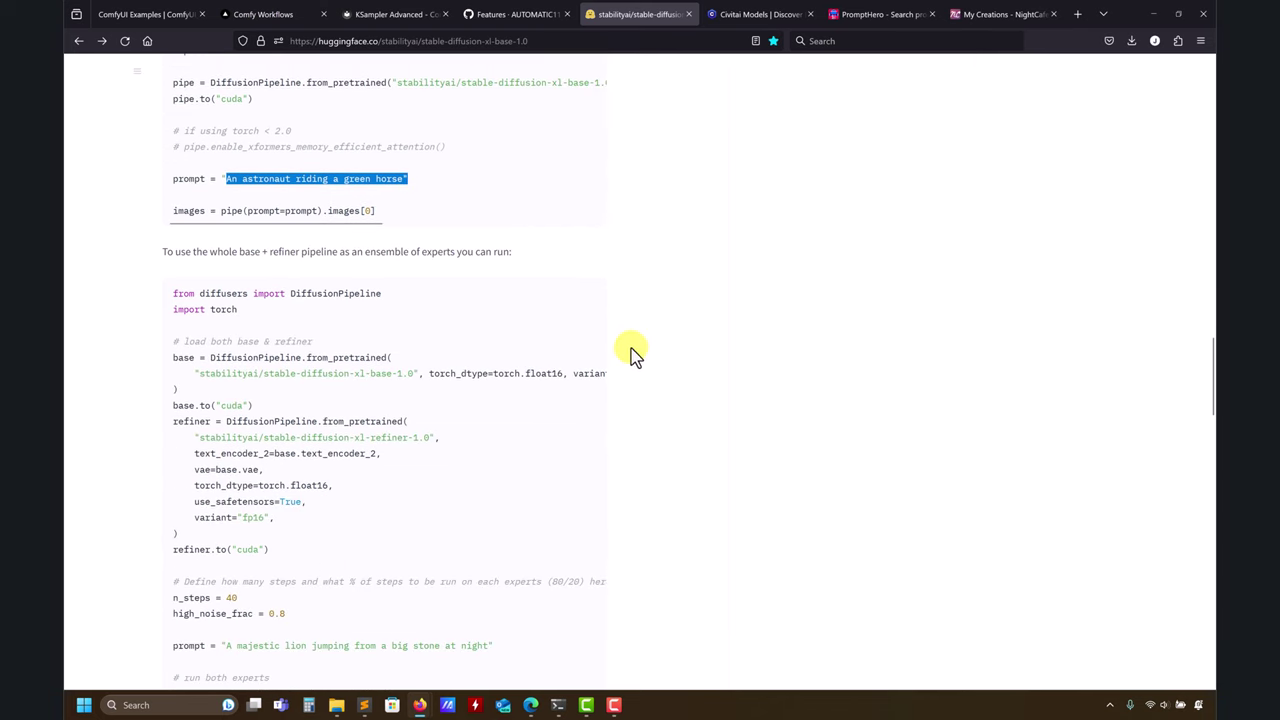
pyautogui.scroll(2, 490, 278)
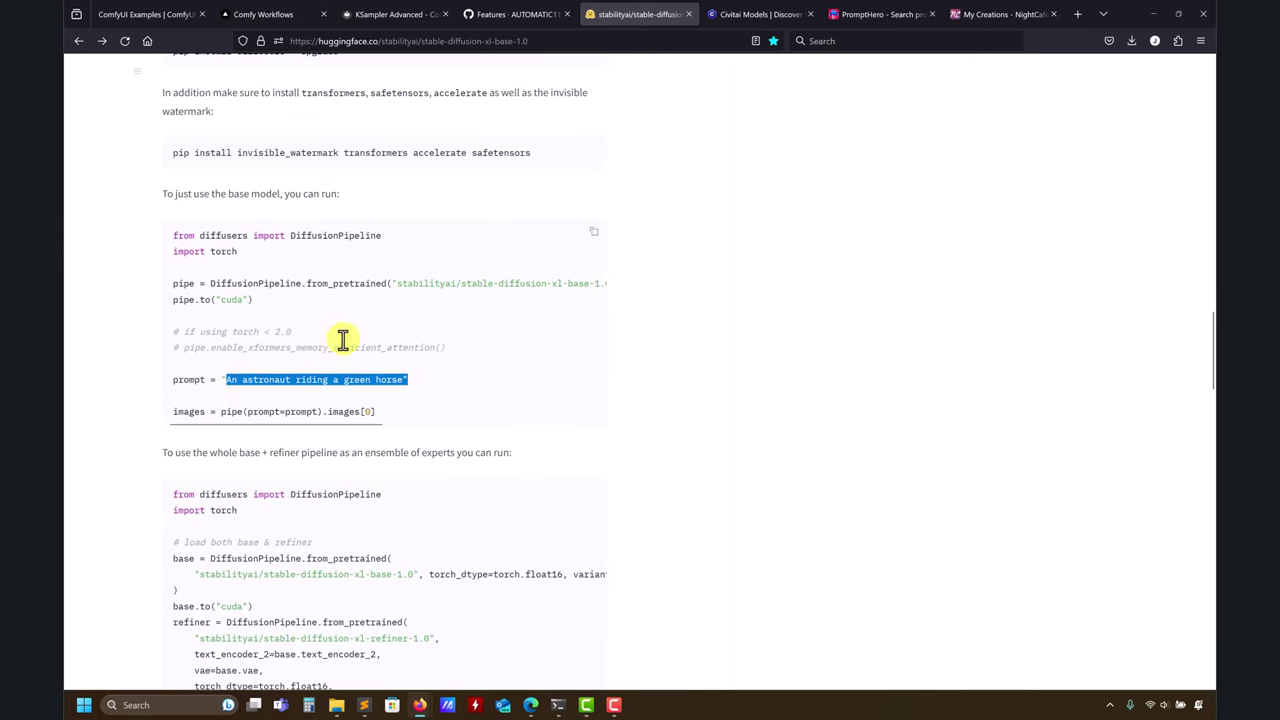
# - In the base + refiner code example, highlight the majestic lion prompt and the comment defining the 80/20 step split
pyautogui.scroll(-3, 654, 440)
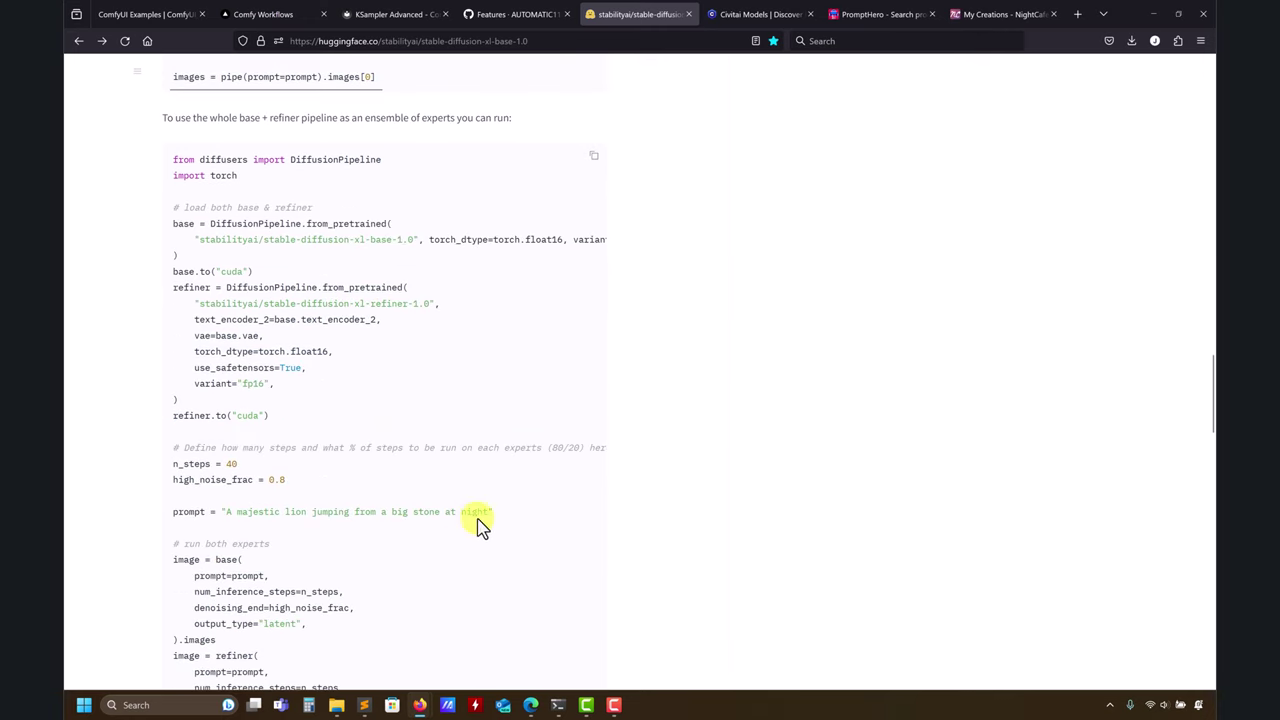
pyautogui.moveTo(489, 514); pyautogui.dragTo(222, 512)
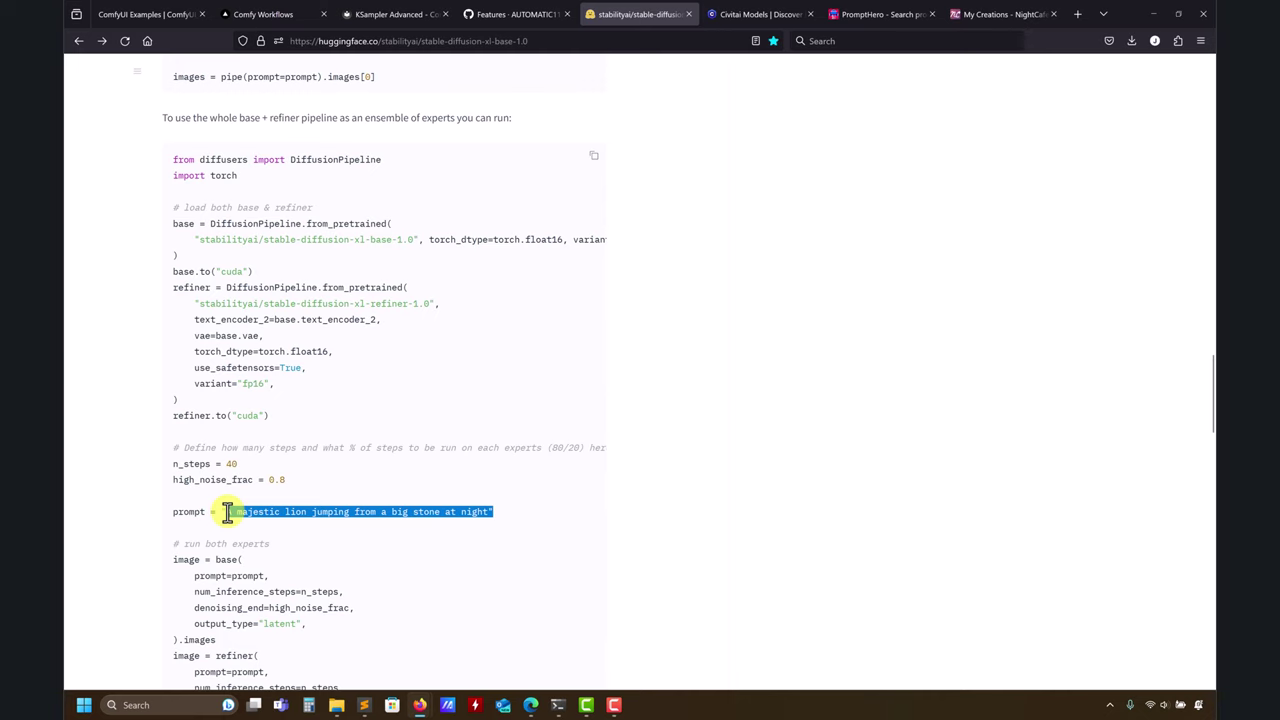
pyautogui.scroll(-1, 700, 528)
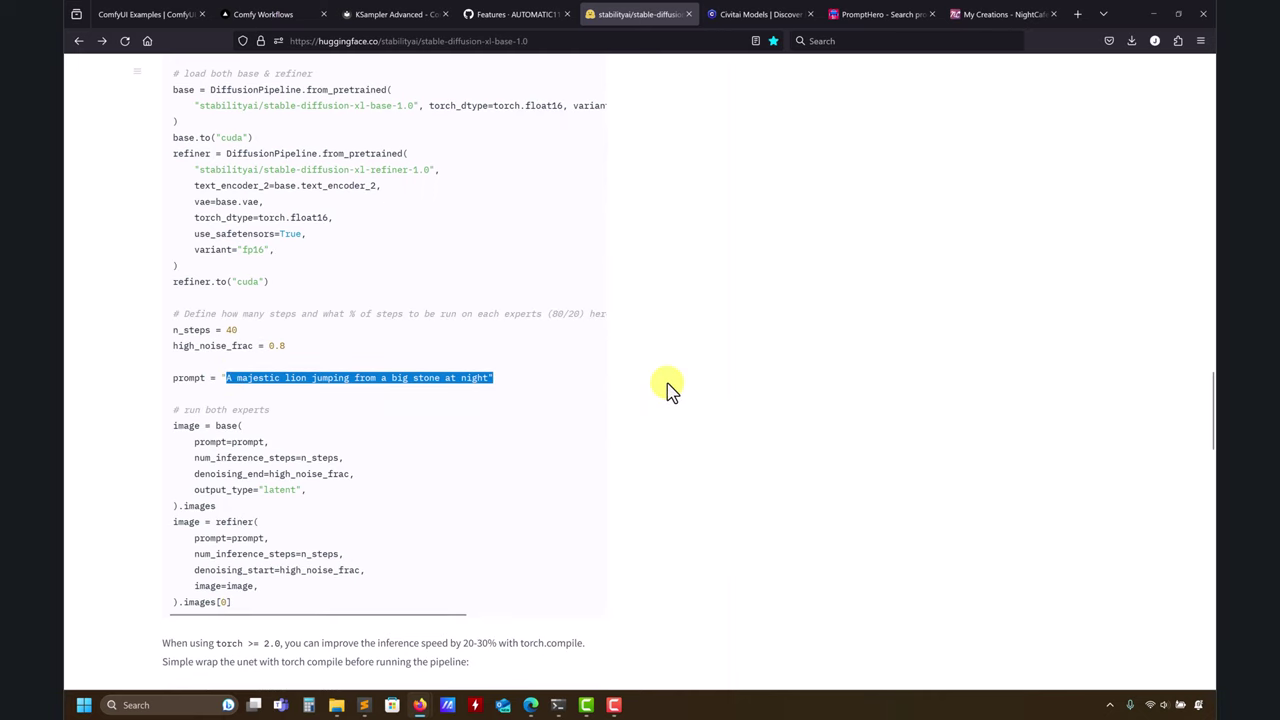
pyautogui.scroll(1, 600, 385)
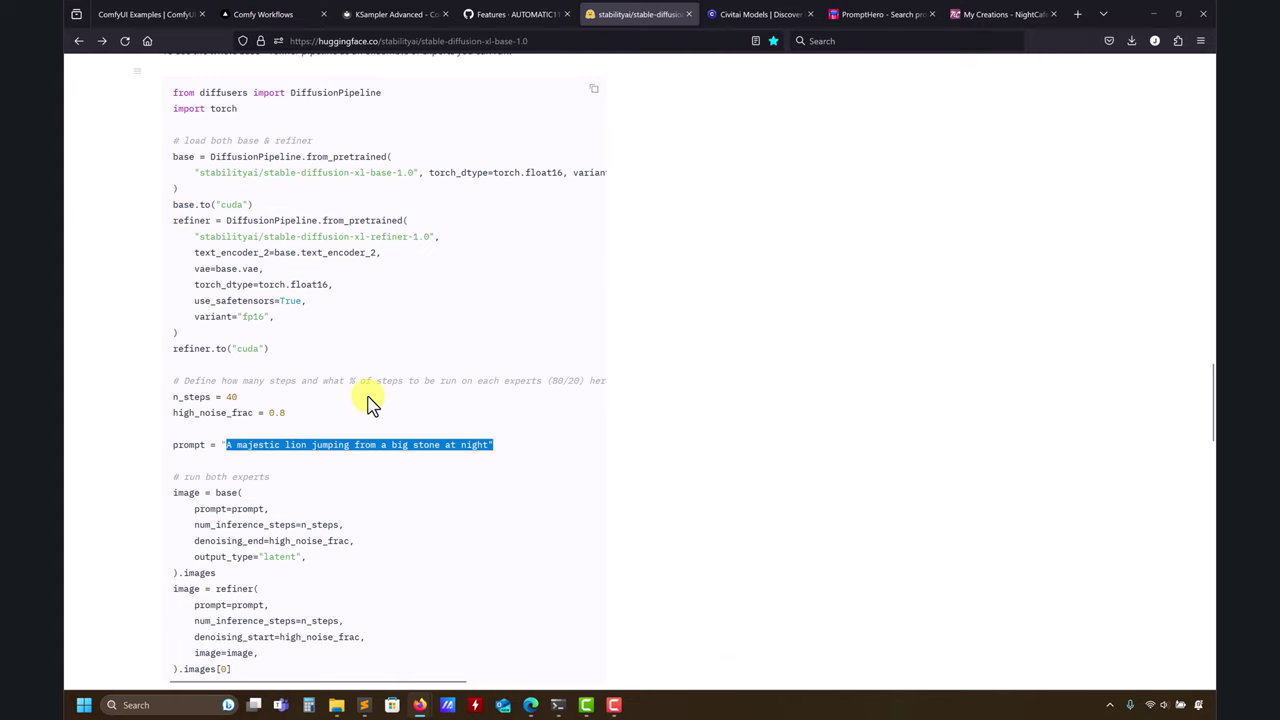
pyautogui.click(562, 380)
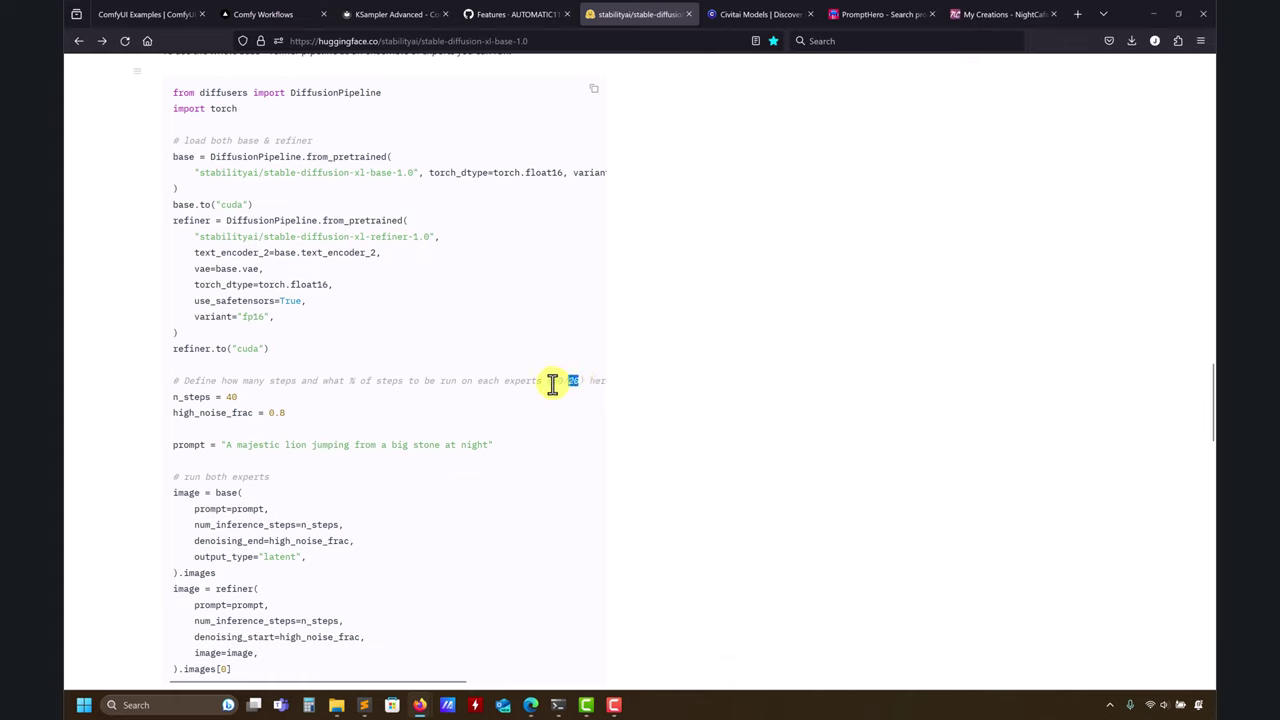
pyautogui.tripleClick(522, 385)
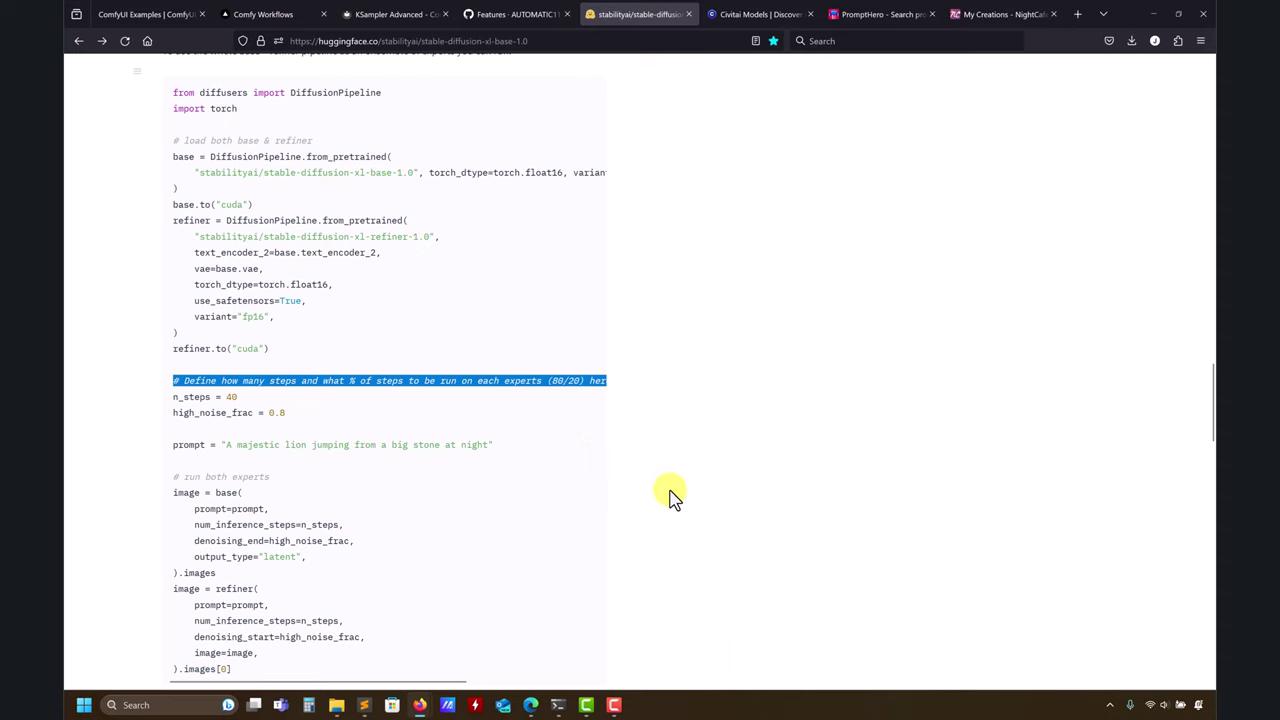
# - In the stable-diffusion-webui Features wiki, highlight the 1024×1024 size under SD-XL BASE and find the Clip Skip section
pyautogui.scroll(7, 670, 495)
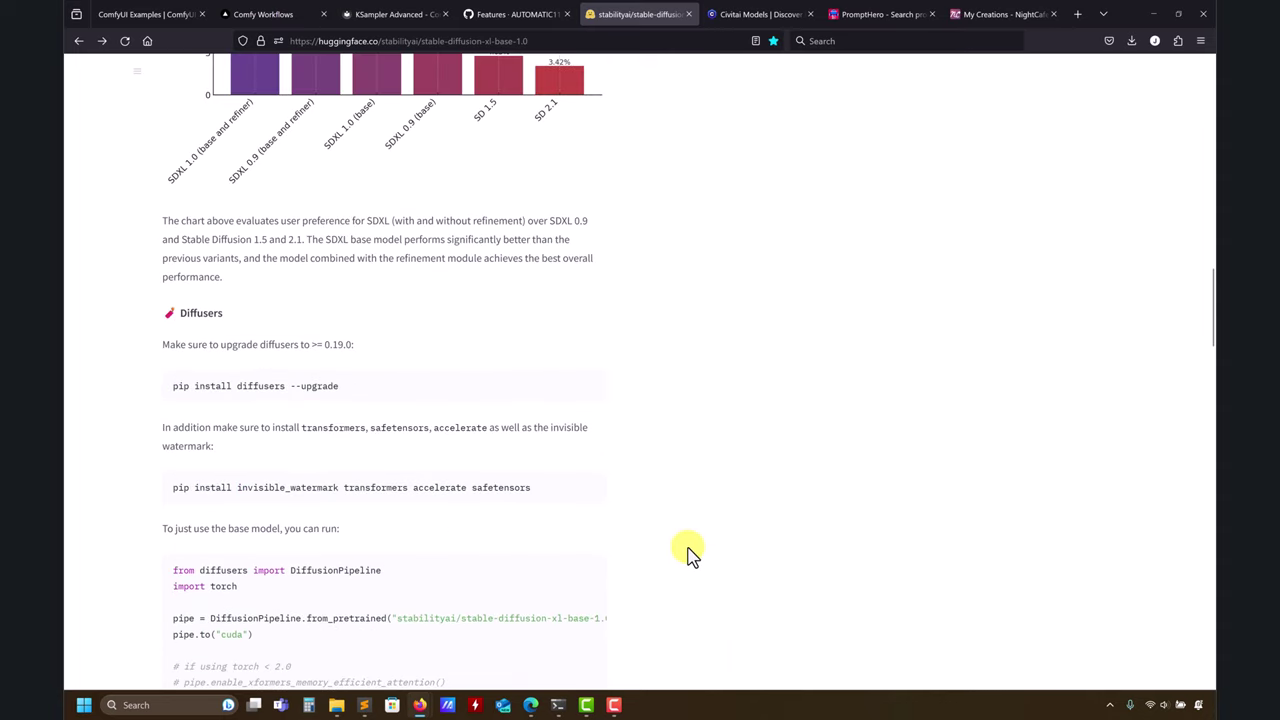
pyautogui.scroll(9, 688, 555)
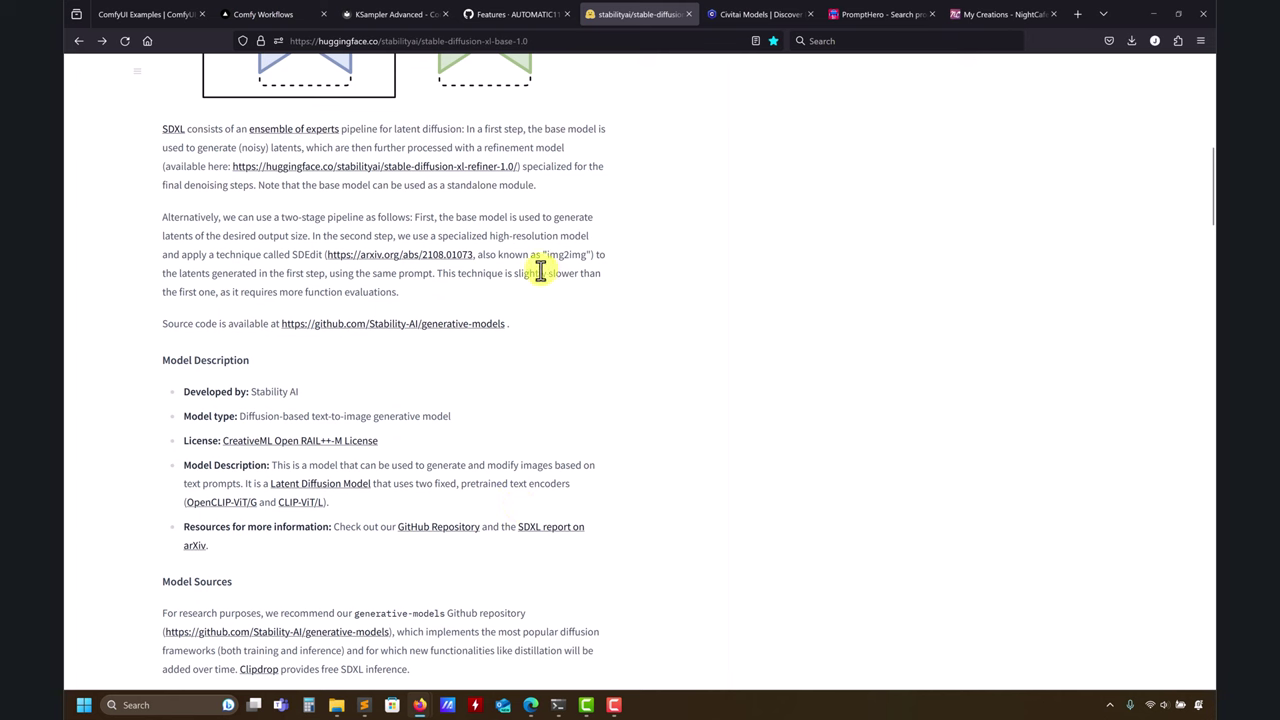
pyautogui.scroll(3, 540, 270)
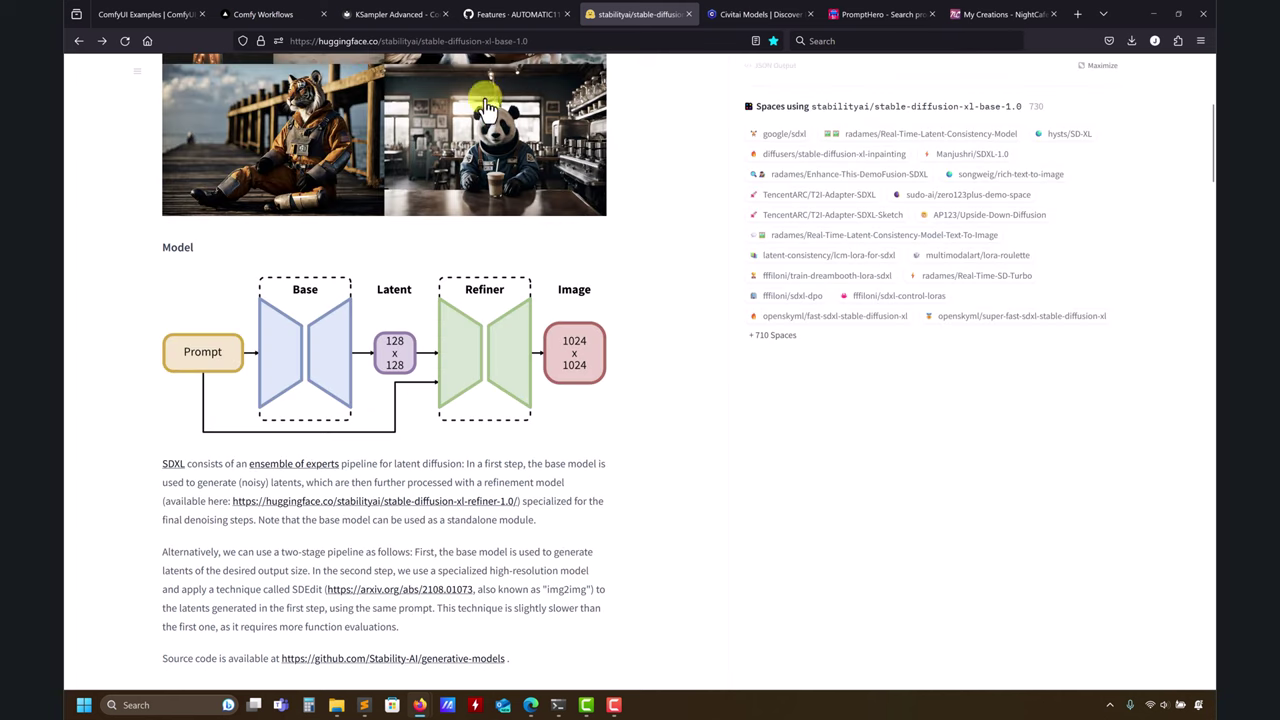
pyautogui.click(509, 14)
pyautogui.scroll(8, 500, 366)
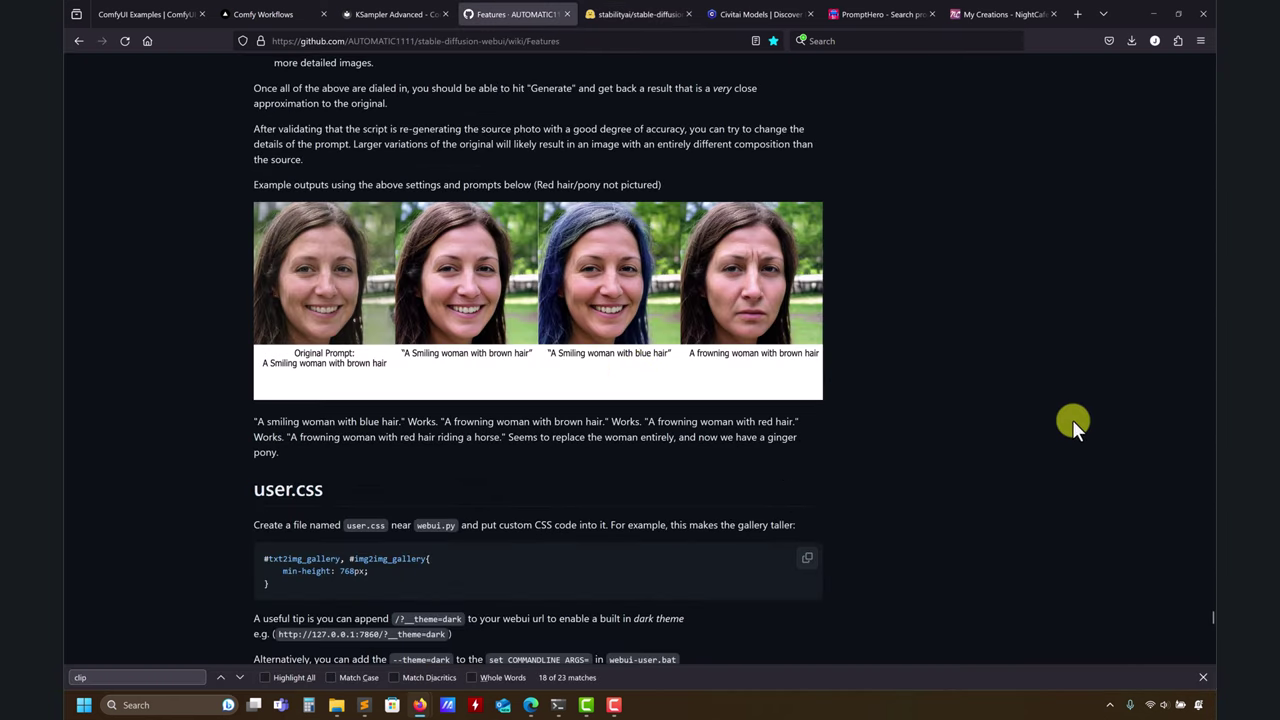
pyautogui.moveTo(1208, 620); pyautogui.dragTo(1210, 64)
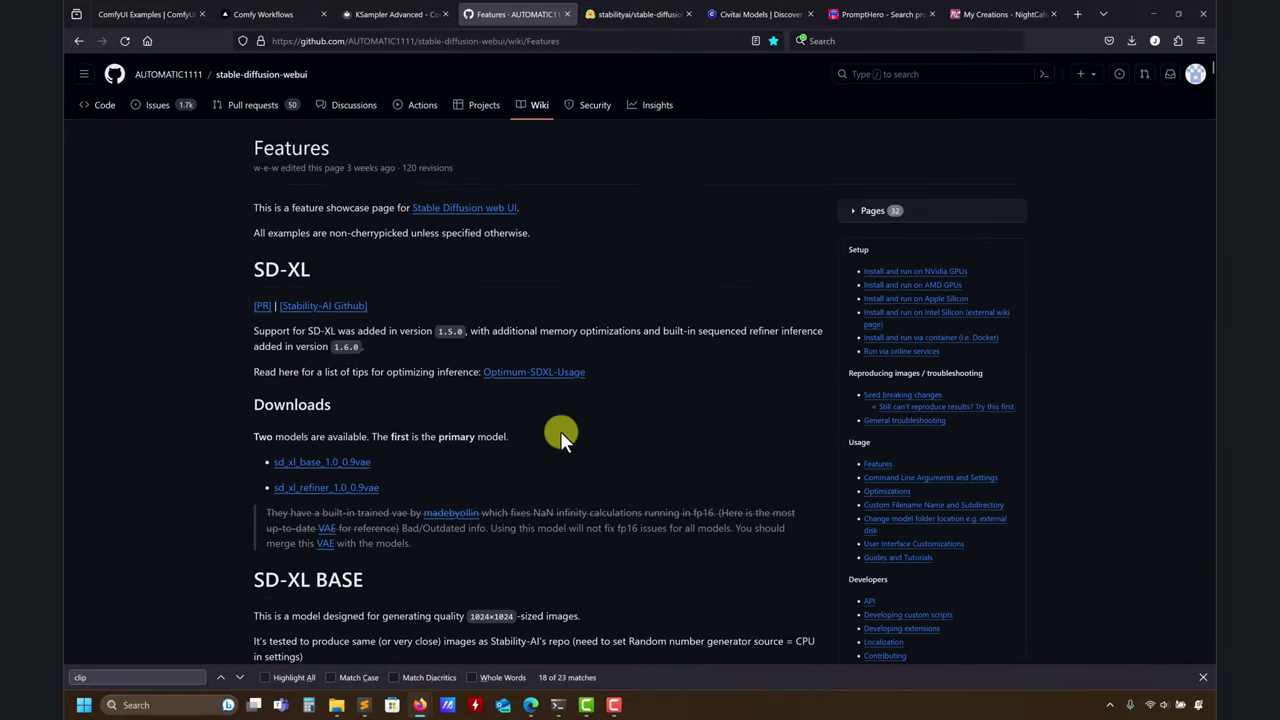
pyautogui.scroll(-2, 560, 431)
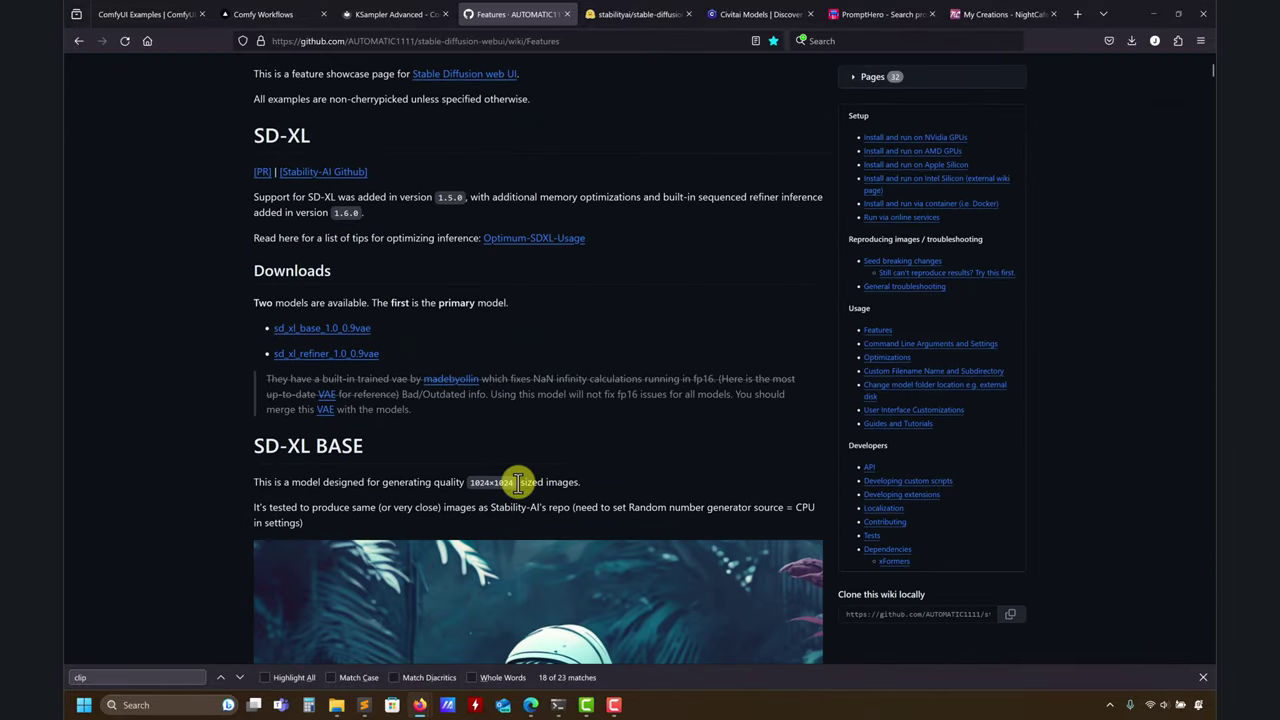
pyautogui.moveTo(518, 482); pyautogui.dragTo(466, 485)
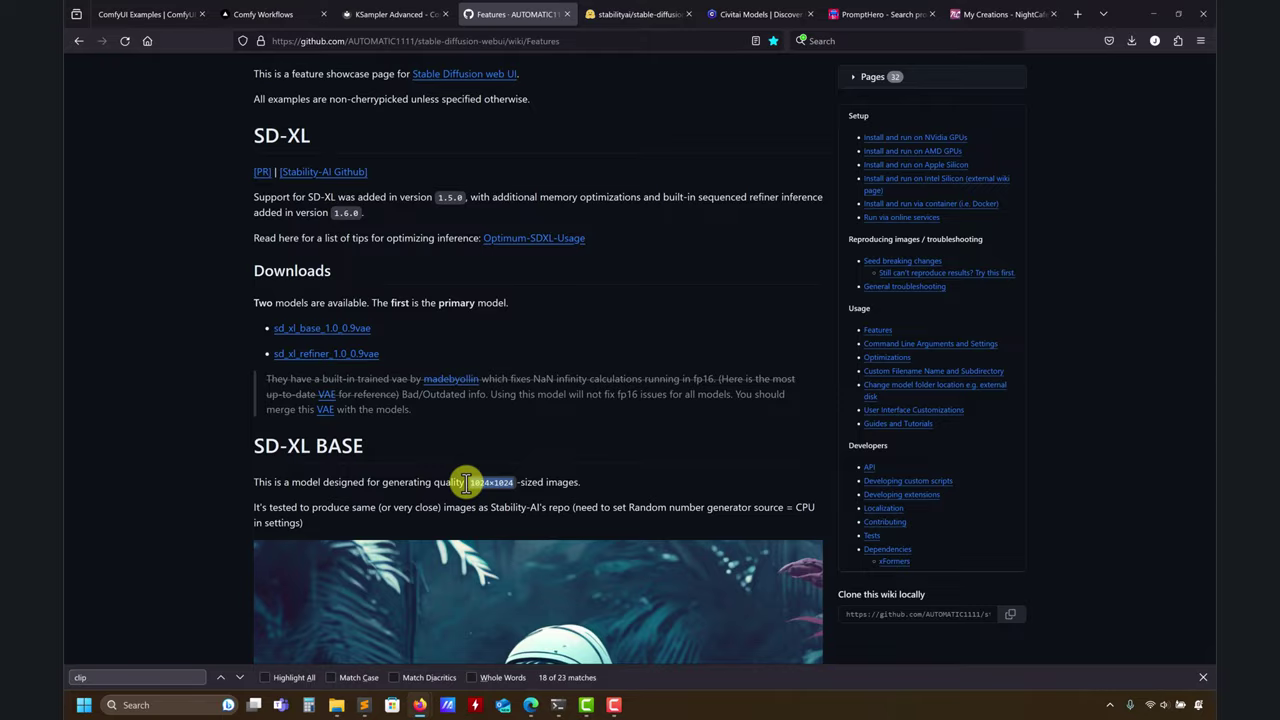
pyautogui.click(466, 482)
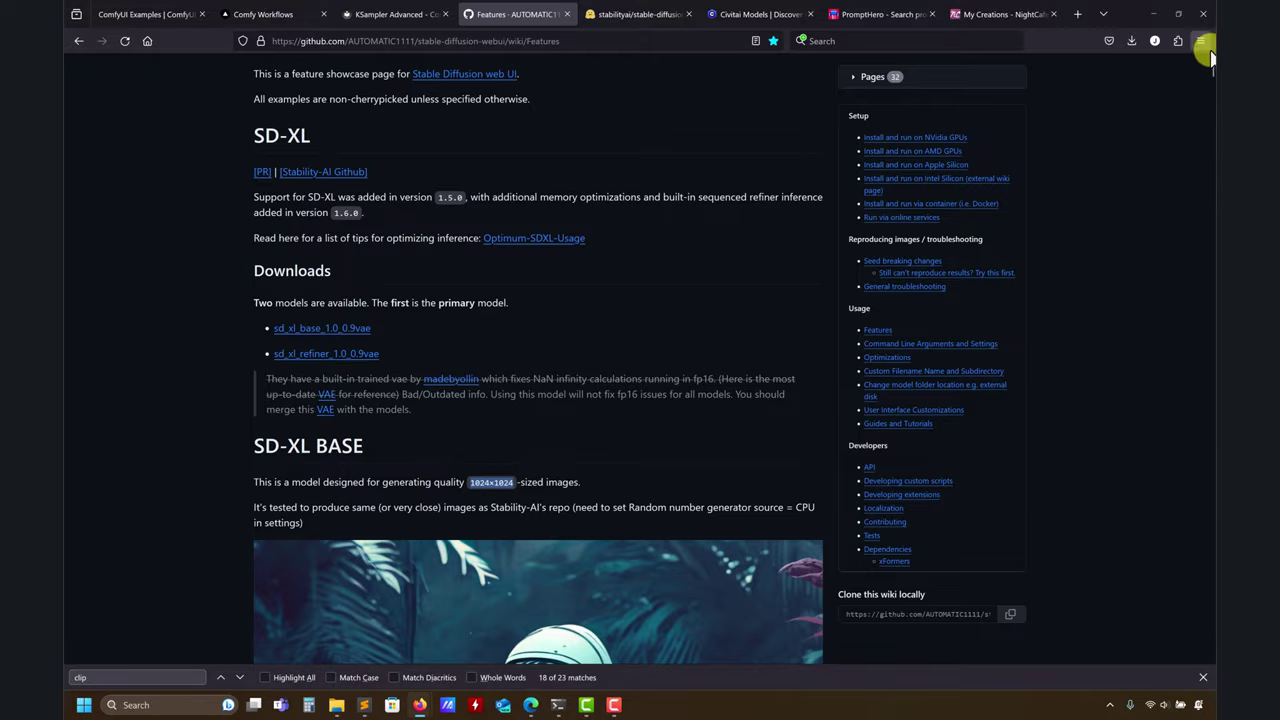
pyautogui.moveTo(1210, 72); pyautogui.dragTo(1208, 652)
pyautogui.scroll(6, 790, 460)
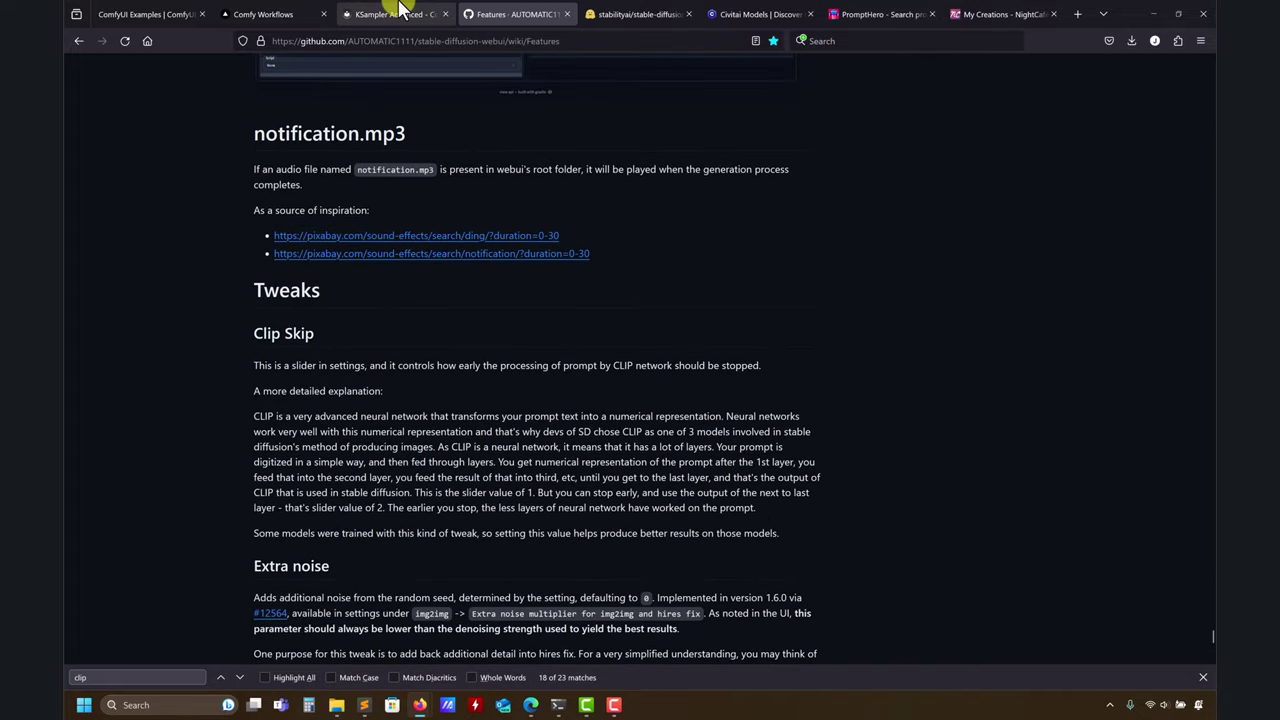
# - View the KSampler Advanced page of the ComfyUI manual and return to the SDXL model card's base + refiner code example
pyautogui.click(398, 12)
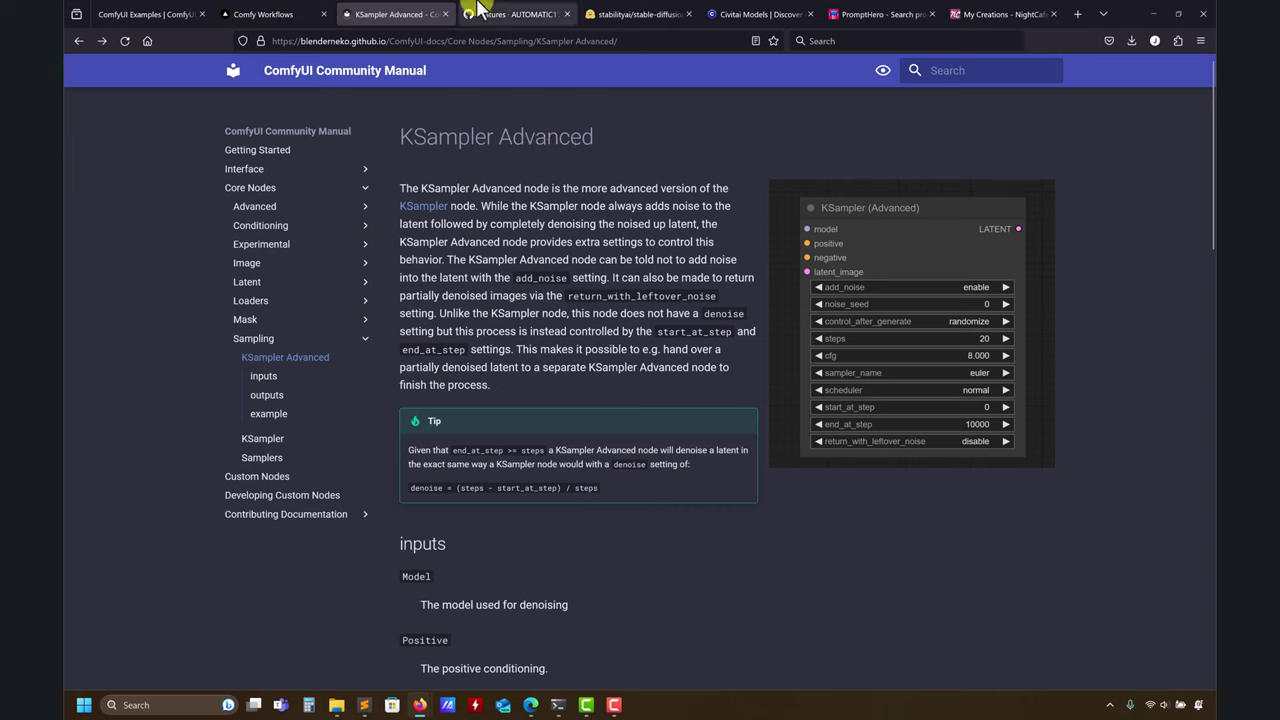
pyautogui.click(625, 14)
pyautogui.scroll(-10, 509, 447)
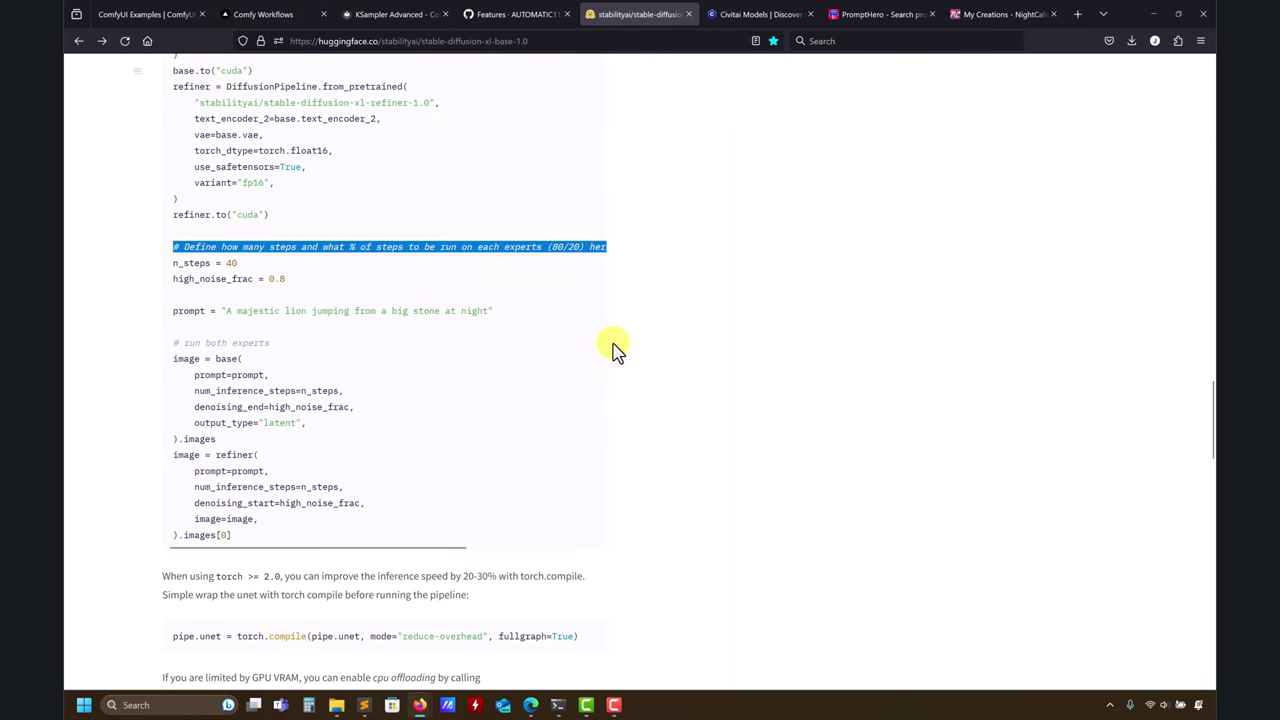
# - Switch to ComfyUI and bring up the workflow with the base and refiner KSampler (Advanced) nodes, showing more of its graph
pyautogui.click(1153, 13)
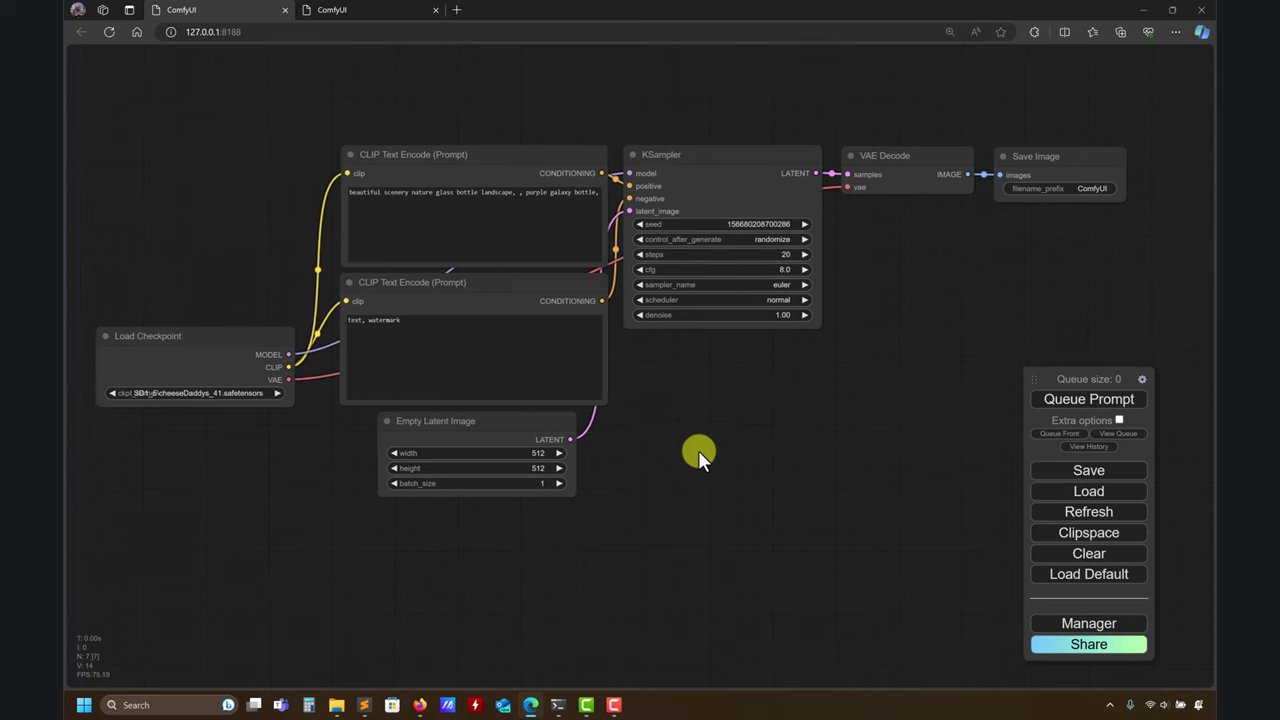
pyautogui.moveTo(698, 450); pyautogui.dragTo(704, 466)
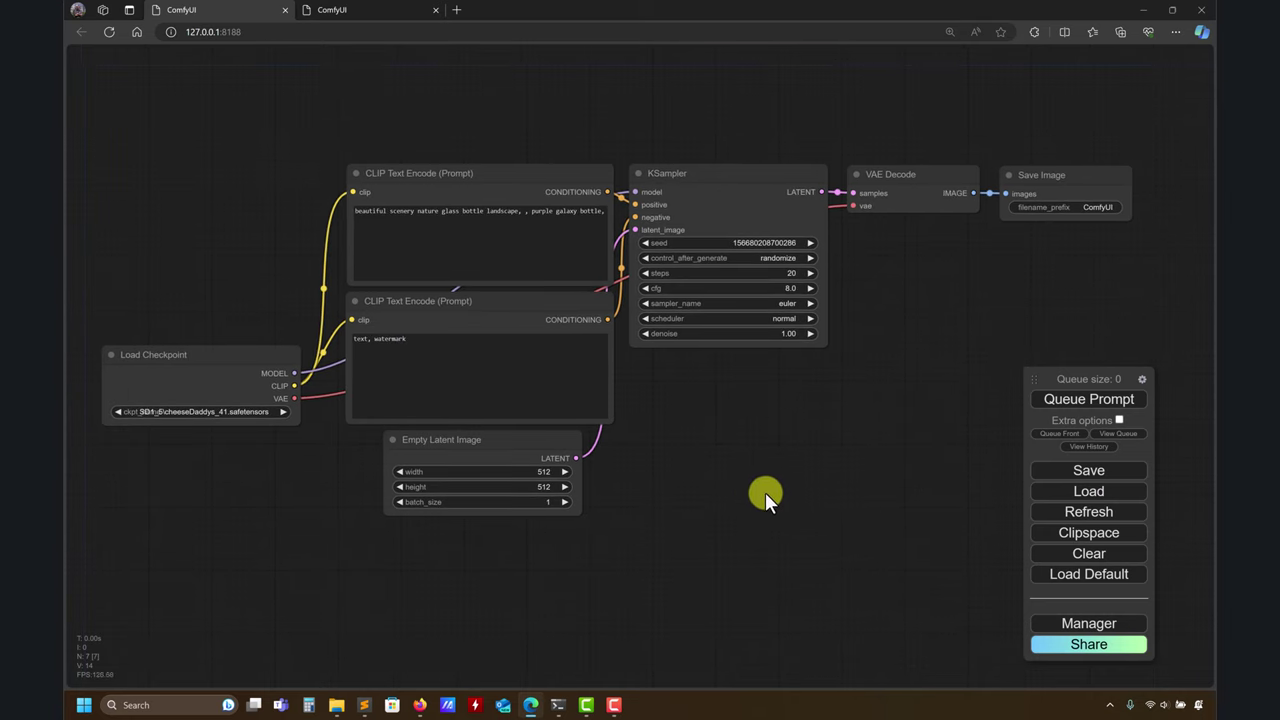
pyautogui.click(375, 10)
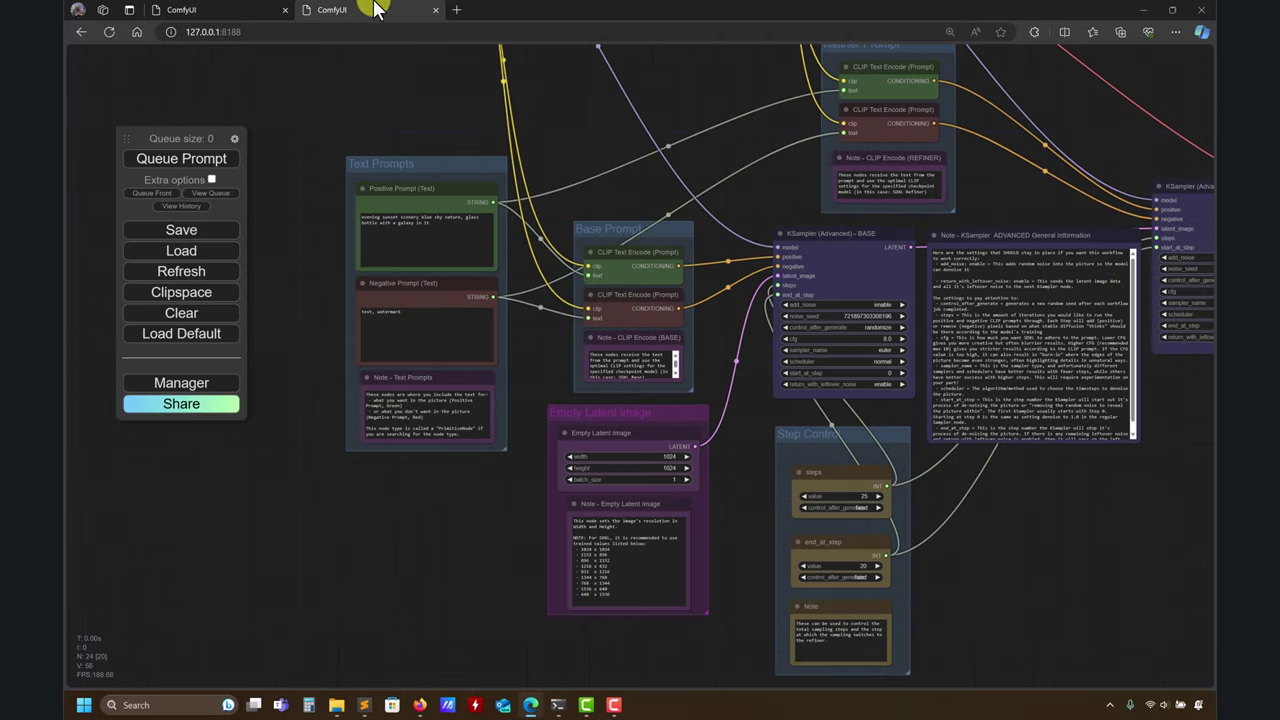
pyautogui.scroll(-3, 339, 427)
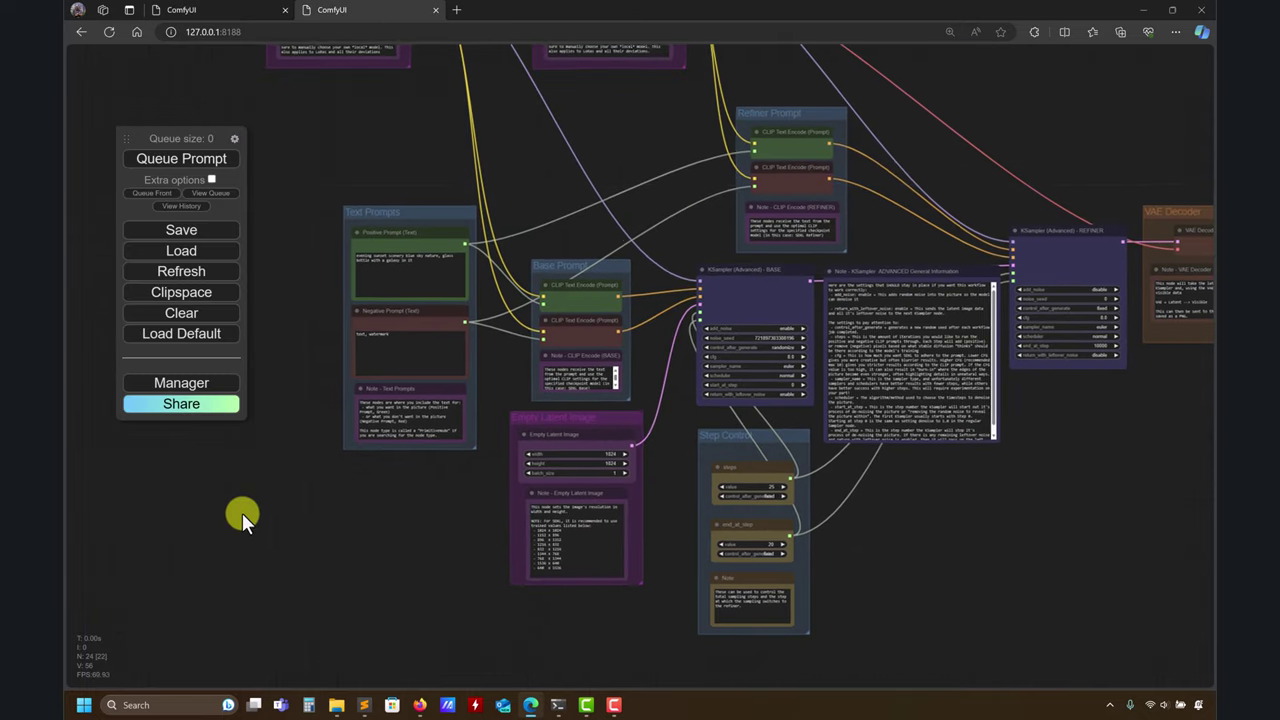
# - Open the copied address 127.0.0.1:8188 in an additional browser tab and close that tab again
pyautogui.moveTo(246, 517); pyautogui.dragTo(259, 564)
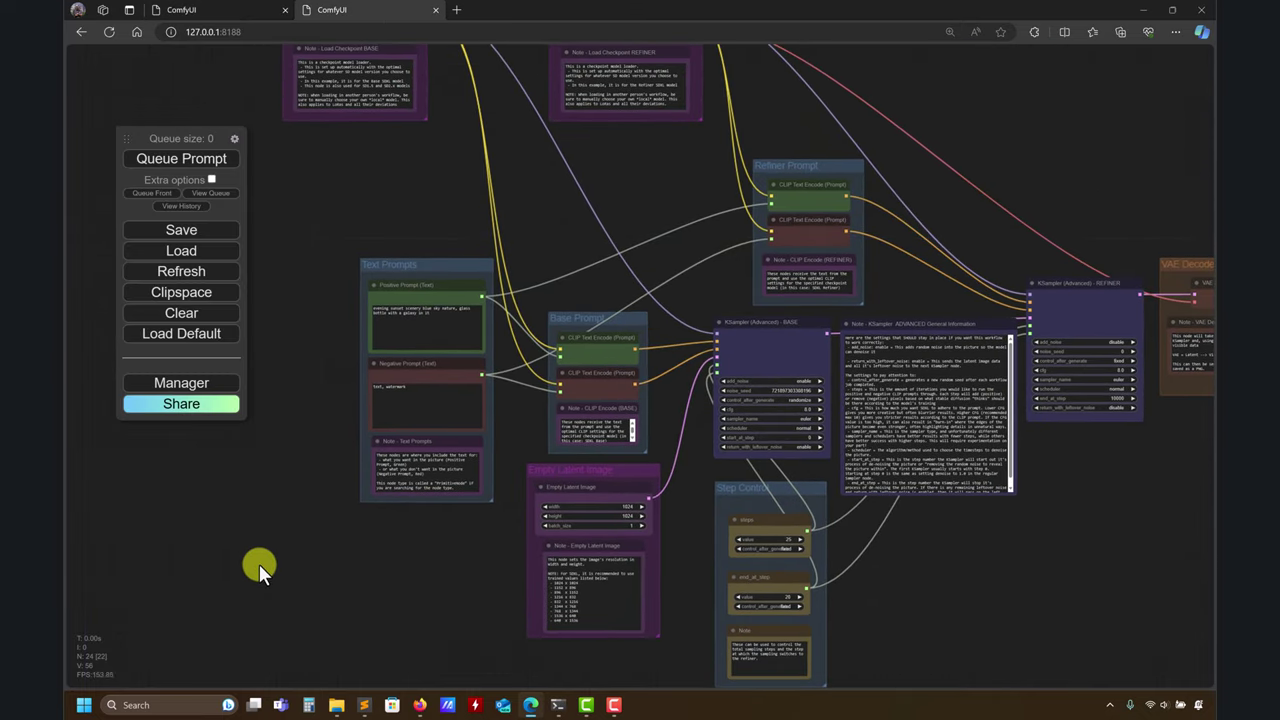
pyautogui.click(456, 10)
pyautogui.click(363, 10)
pyautogui.click(240, 32)
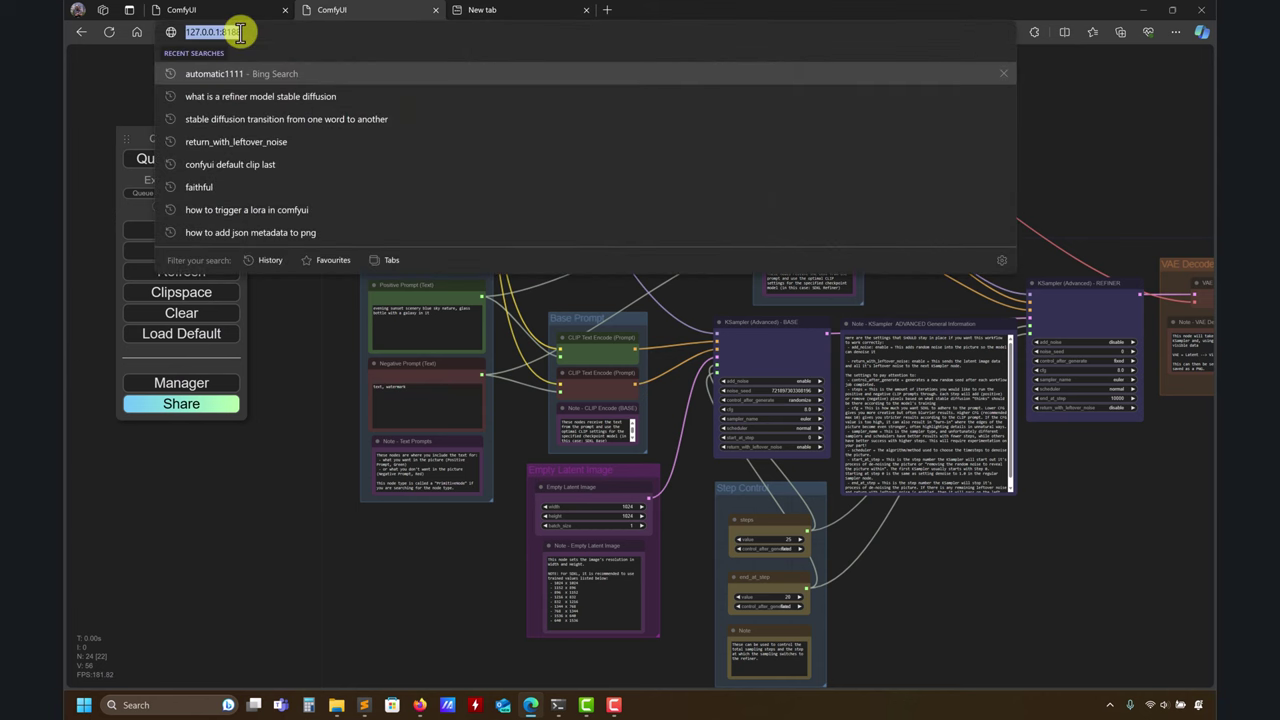
pyautogui.hotkey('ctrl', 'c')
pyautogui.click(462, 10)
pyautogui.click(255, 30)
pyautogui.hotkey('ctrl', 'v')
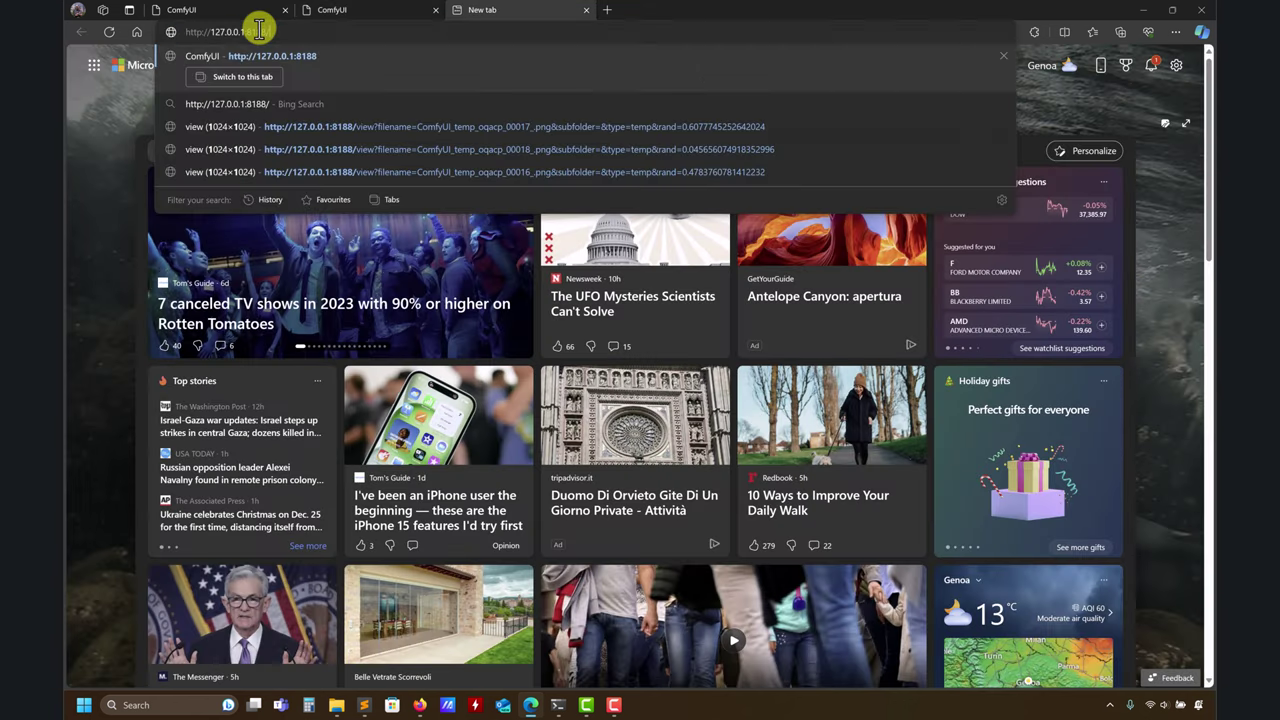
pyautogui.press('Return')
pyautogui.click(586, 10)
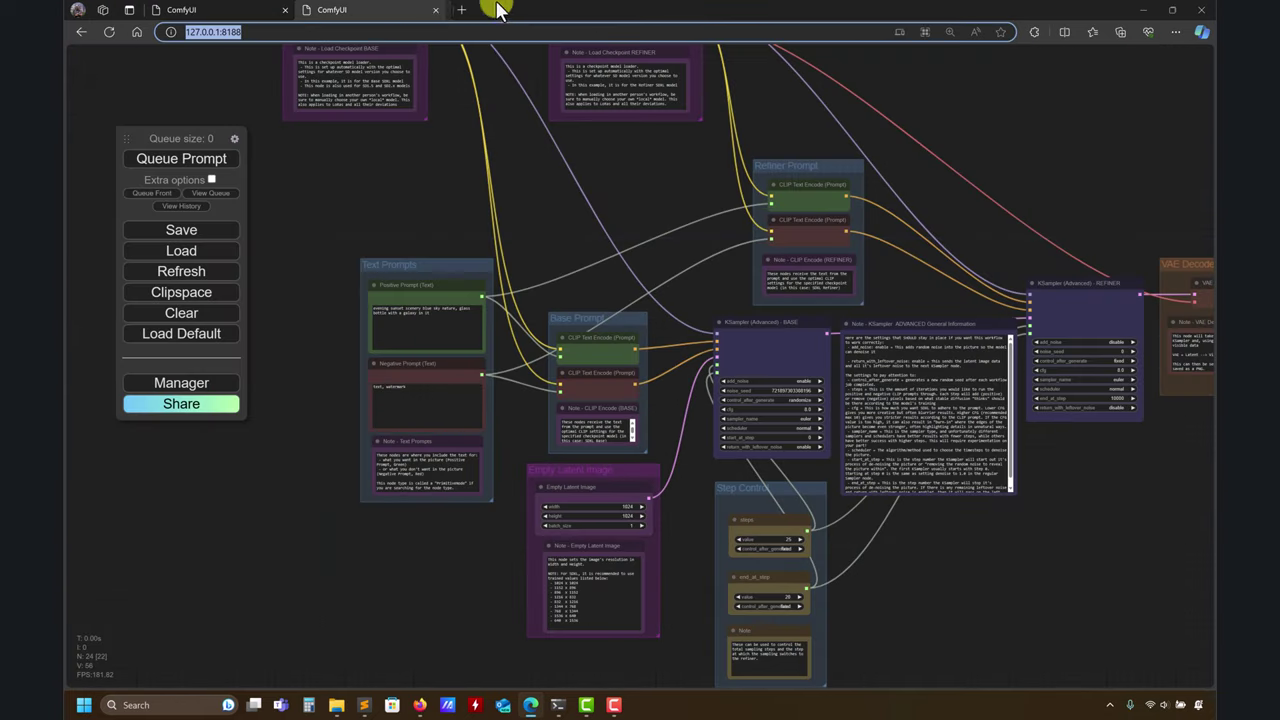
# - Examine the base-plus-refiner workflow graph, from the two checkpoint loaders and the prompts through both KSampler (Advanced) nodes
pyautogui.scroll(3, 318, 182)
pyautogui.scroll(-3, 327, 192)
pyautogui.moveTo(446, 189); pyautogui.dragTo(474, 278)
pyautogui.scroll(-2, 389, 232)
pyautogui.scroll(4, 386, 289)
pyautogui.scroll(1, 474, 278)
pyautogui.scroll(-2, 474, 278)
pyautogui.moveTo(408, 306); pyautogui.dragTo(397, 357)
pyautogui.moveTo(665, 294); pyautogui.dragTo(447, 197)
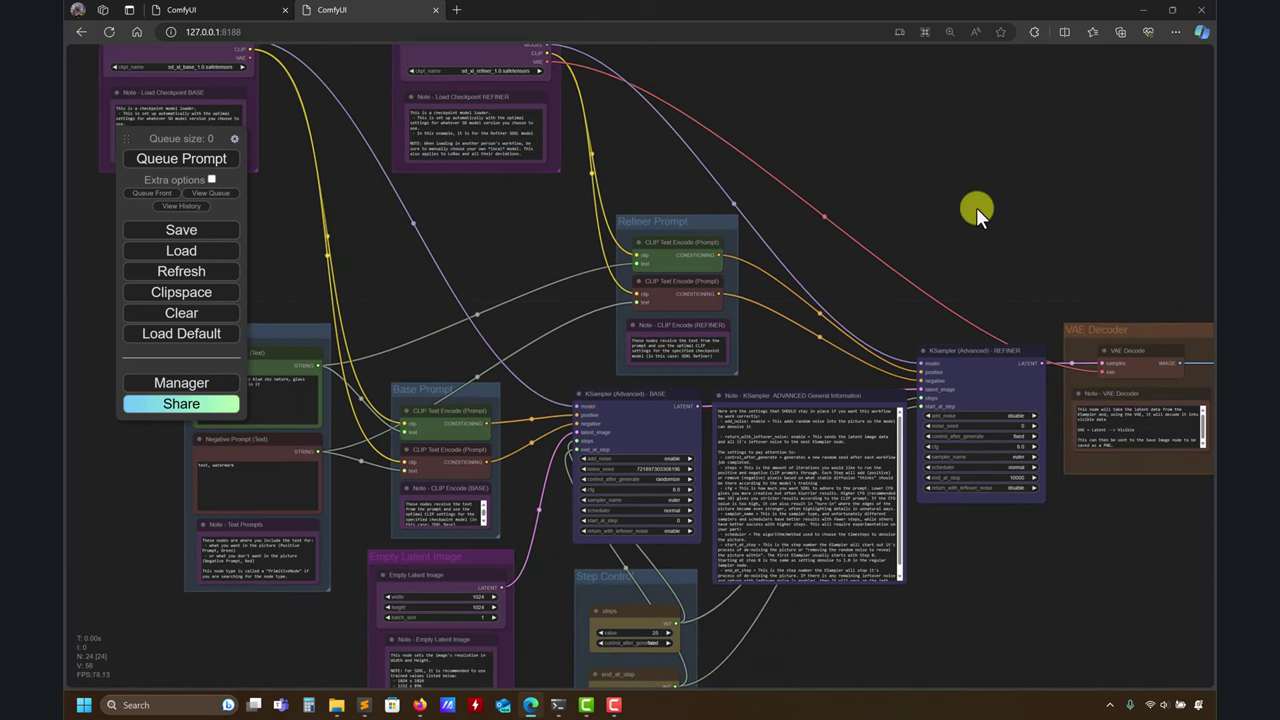
pyautogui.moveTo(1019, 220); pyautogui.dragTo(756, 126)
pyautogui.moveTo(645, 577); pyautogui.dragTo(846, 654)
pyautogui.moveTo(478, 174); pyautogui.dragTo(621, 304)
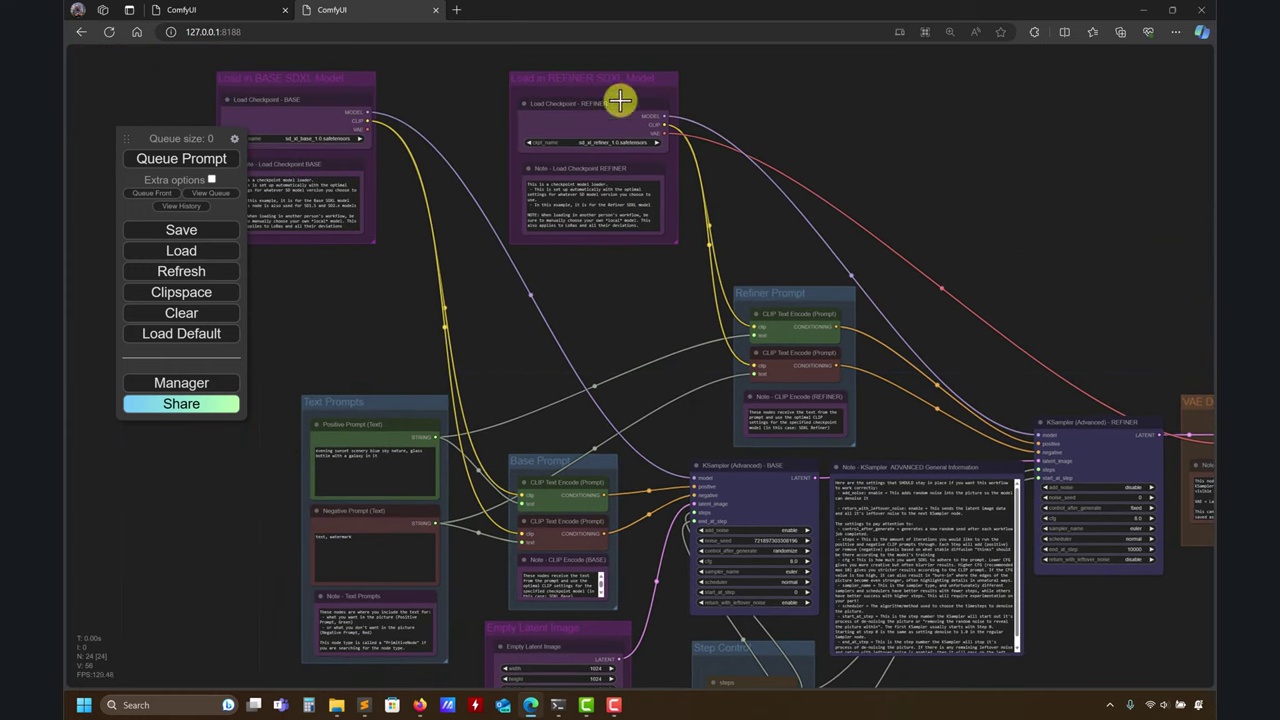
pyautogui.moveTo(313, 298); pyautogui.dragTo(437, 186)
# - In the default workflow, replace the positive prompt with "An astronaut riding a green horse" copied from prompts.txt in Sublime Text
pyautogui.click(200, 10)
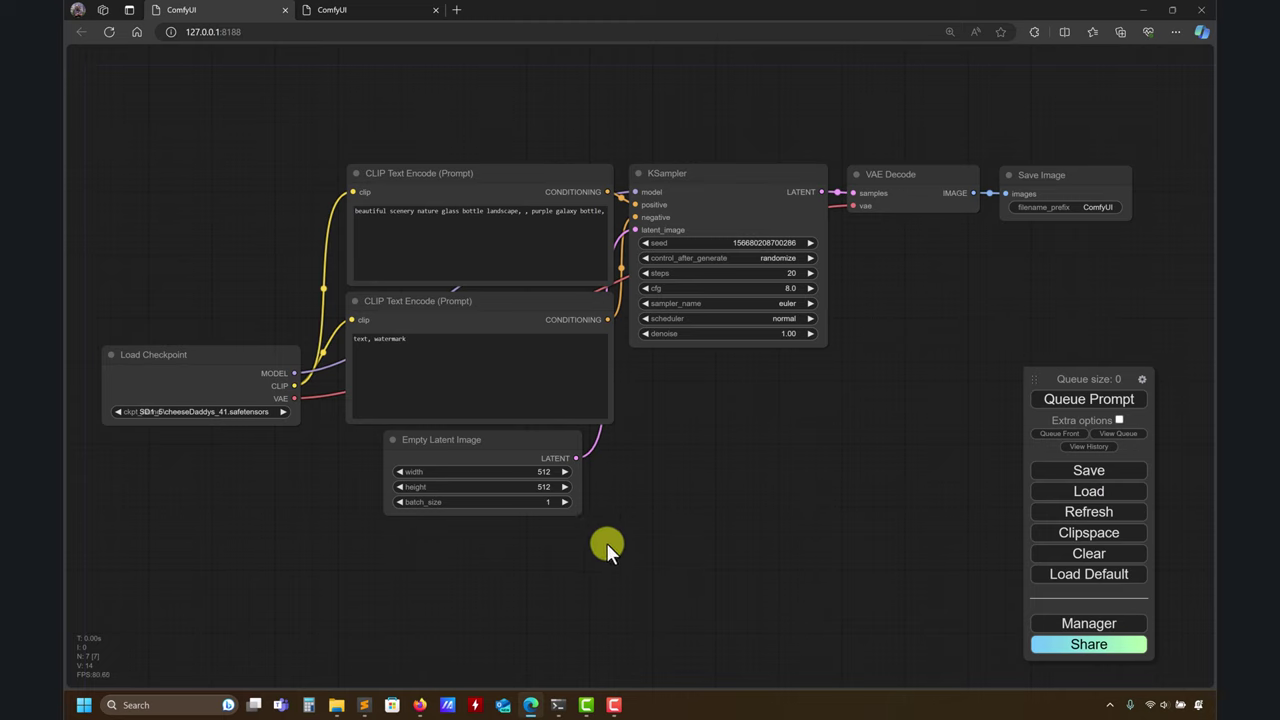
pyautogui.click(363, 705)
pyautogui.moveTo(409, 488); pyautogui.dragTo(191, 487)
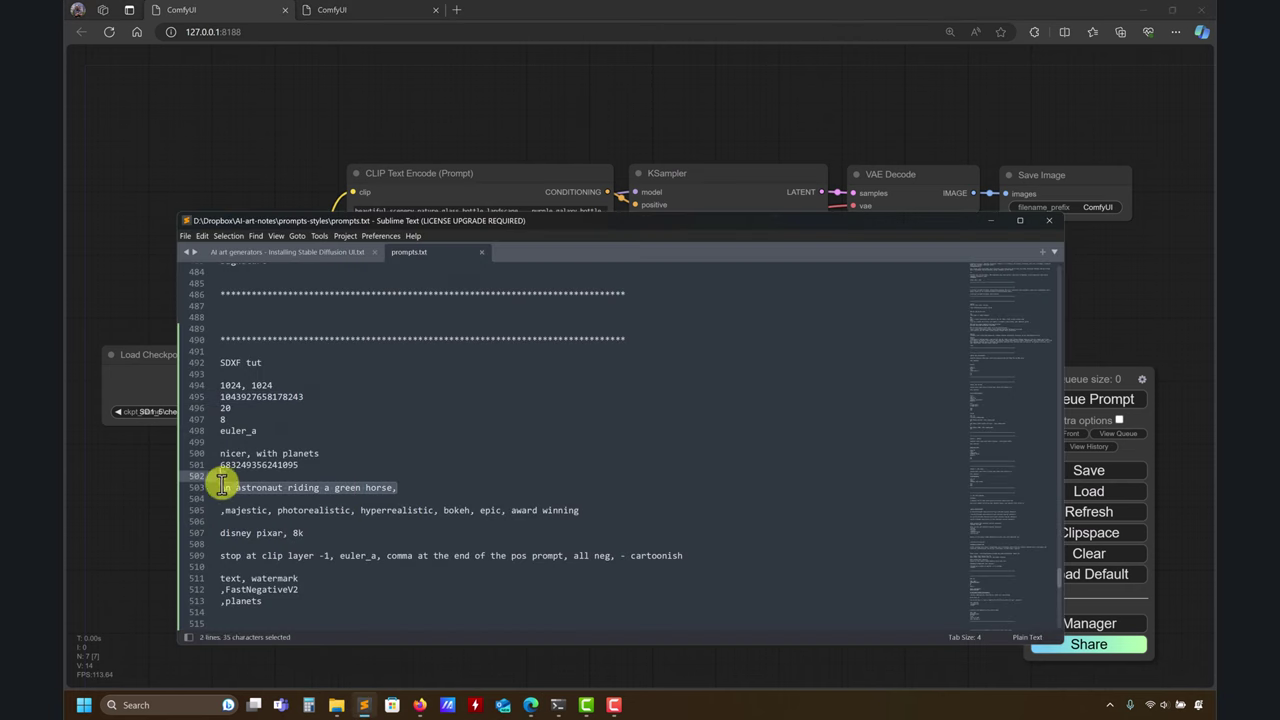
pyautogui.hotkey('ctrl', 'c')
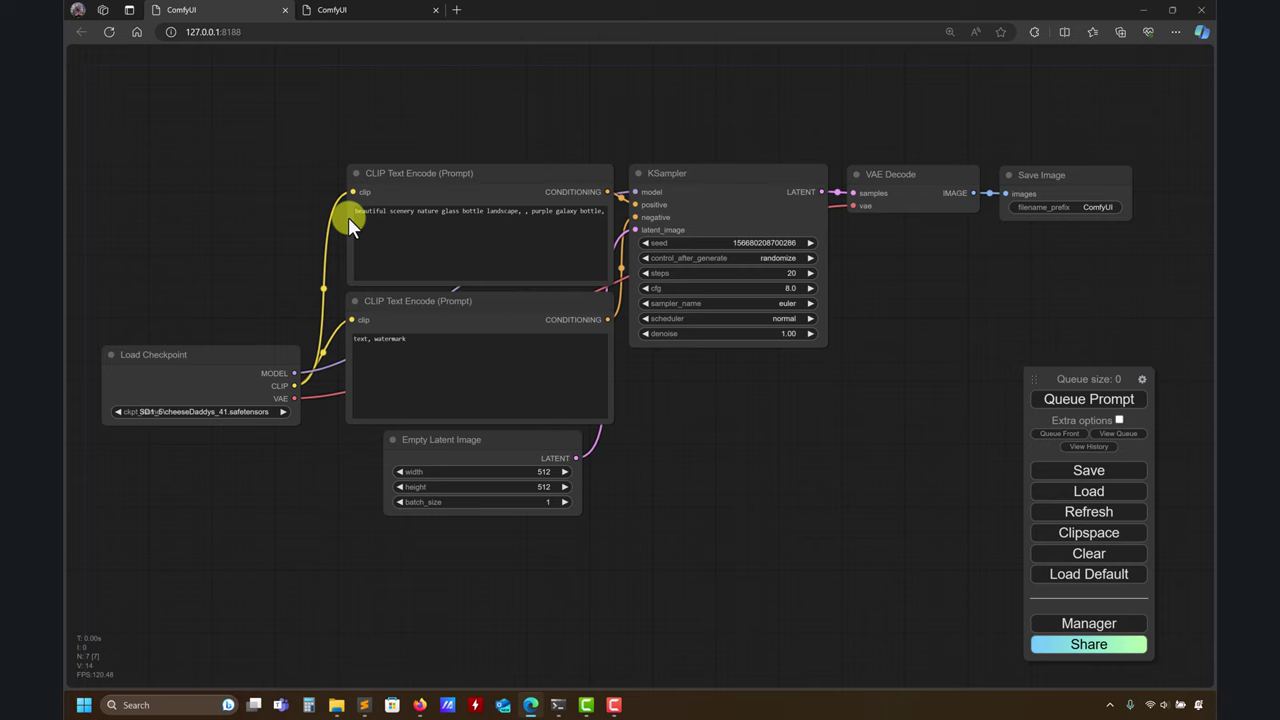
pyautogui.click(457, 214)
pyautogui.hotkey('ctrl', 'a')
pyautogui.hotkey('ctrl', 'v')
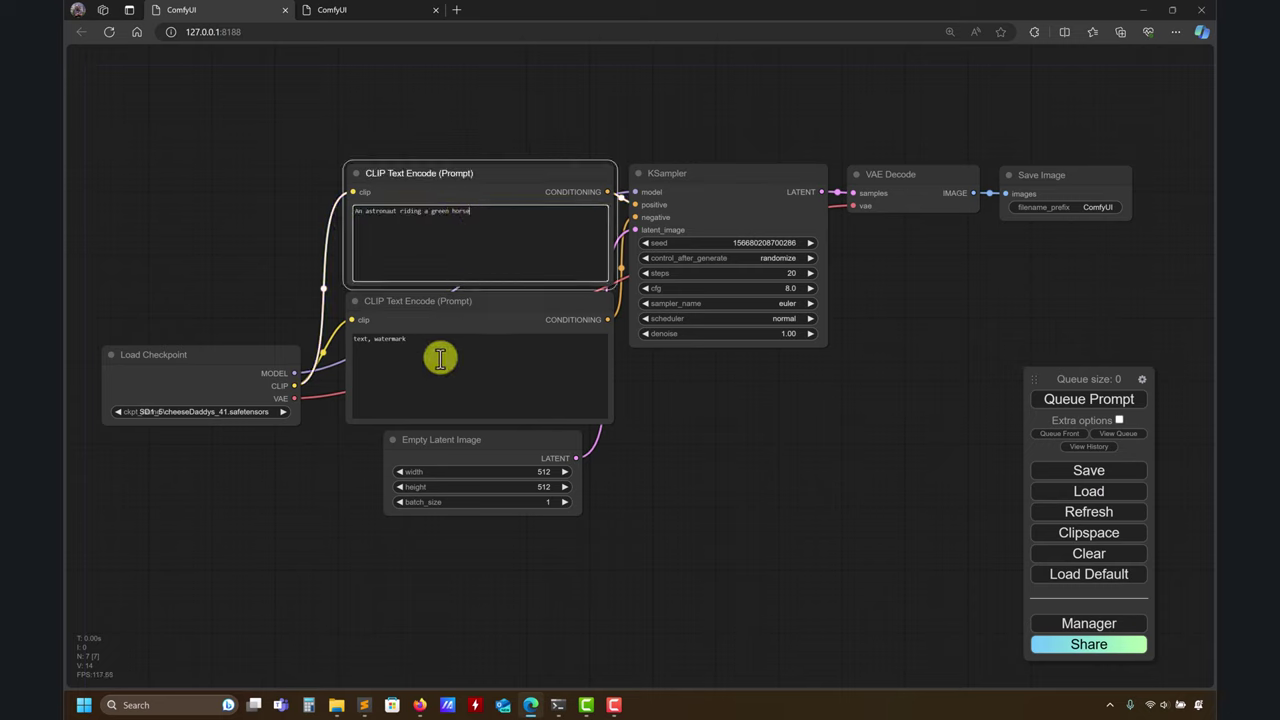
pyautogui.click(364, 702)
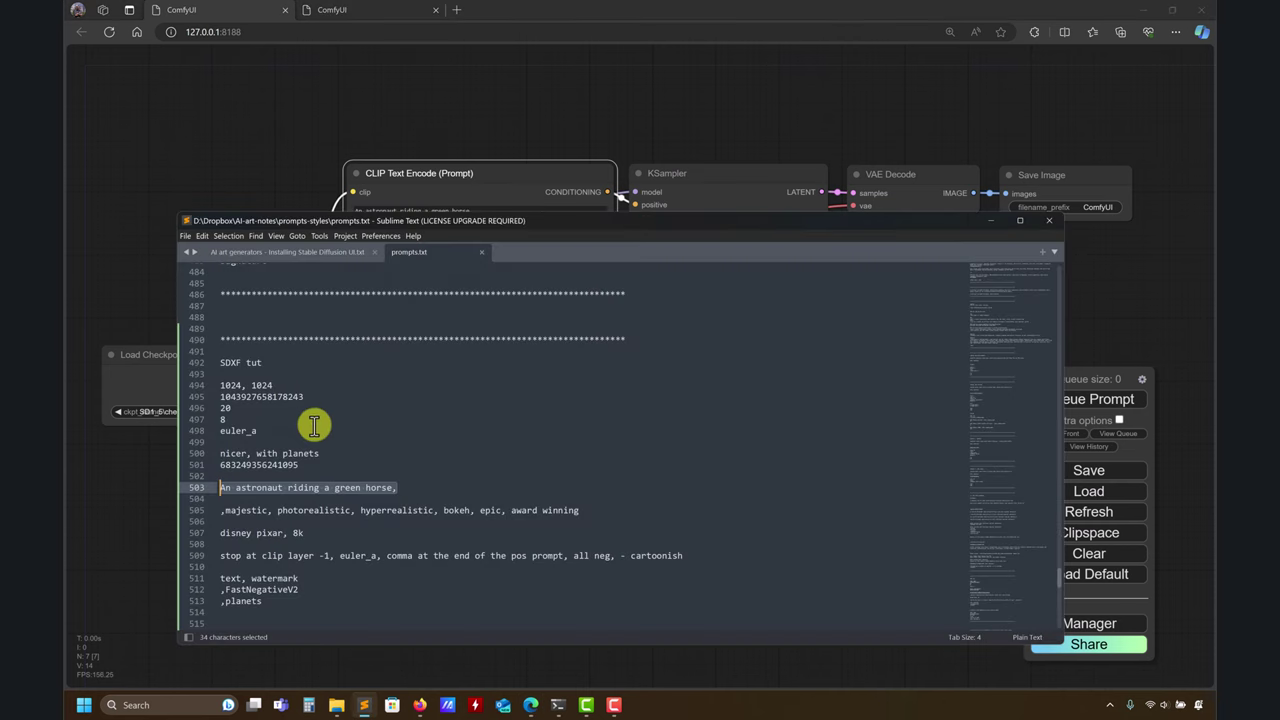
pyautogui.moveTo(305, 396); pyautogui.dragTo(206, 396)
pyautogui.click(240, 210)
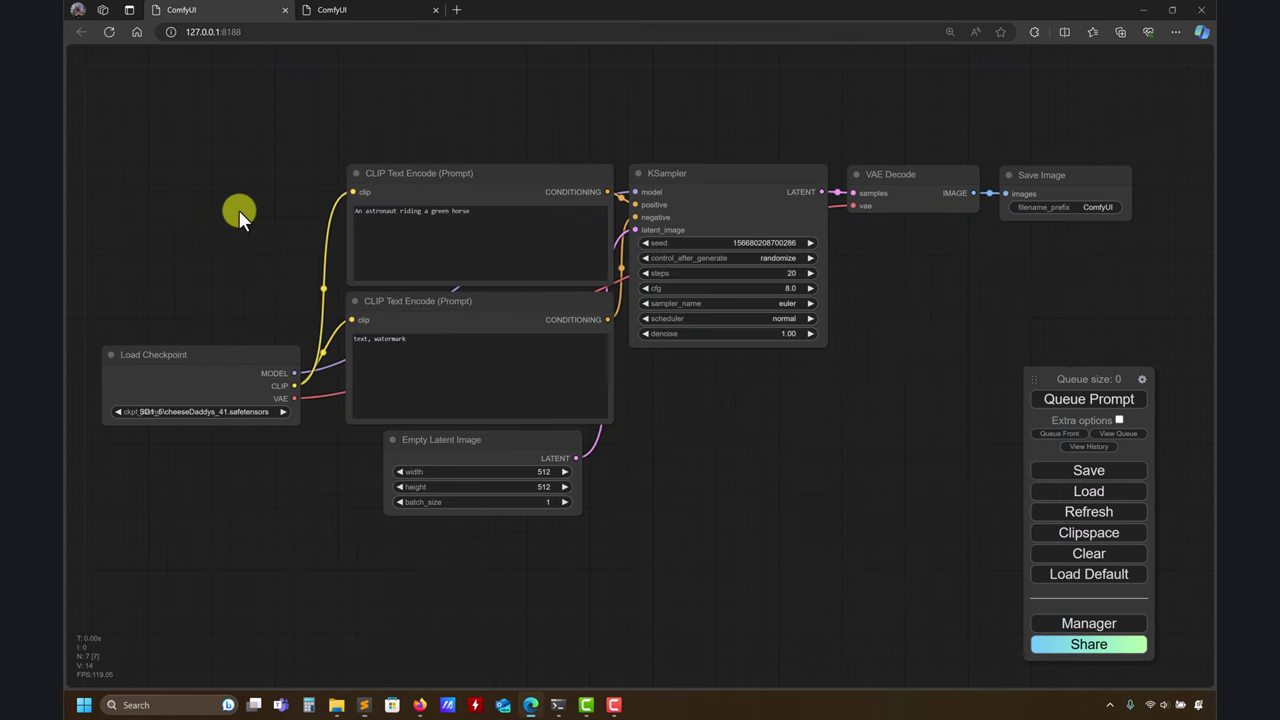
pyautogui.click(777, 243)
pyautogui.hotkey('ctrl', 'v')
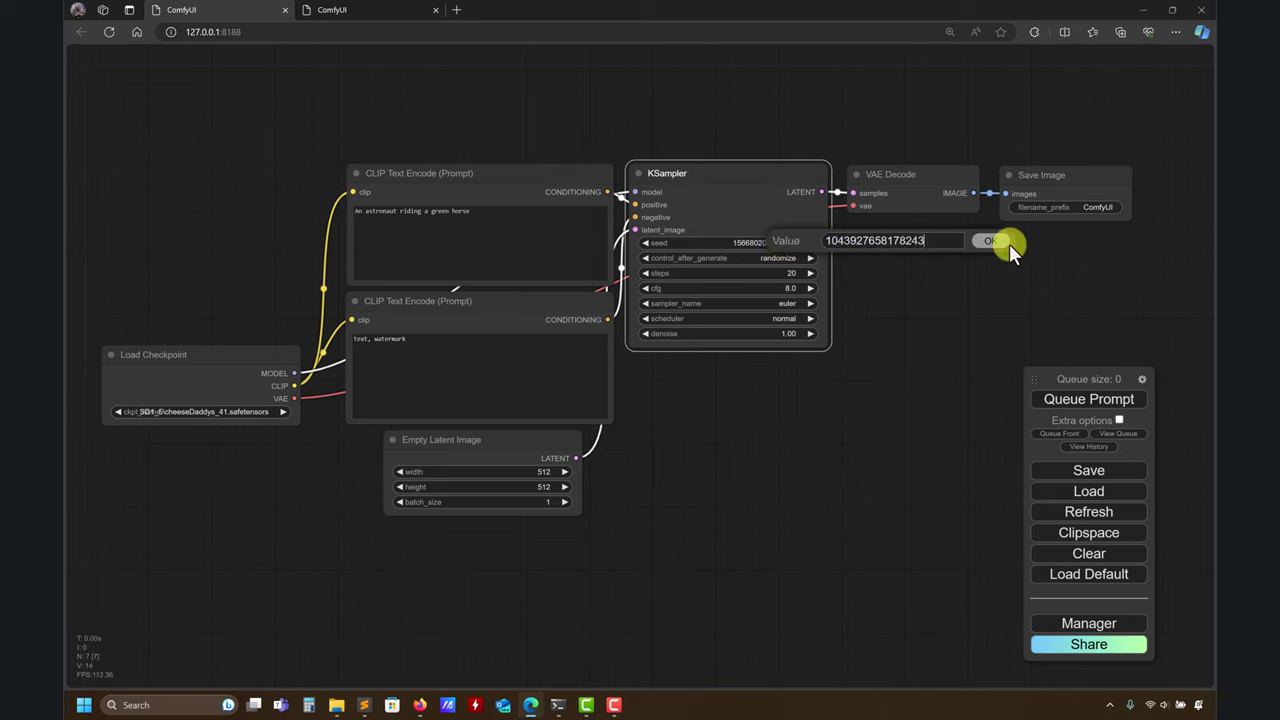
pyautogui.click(997, 242)
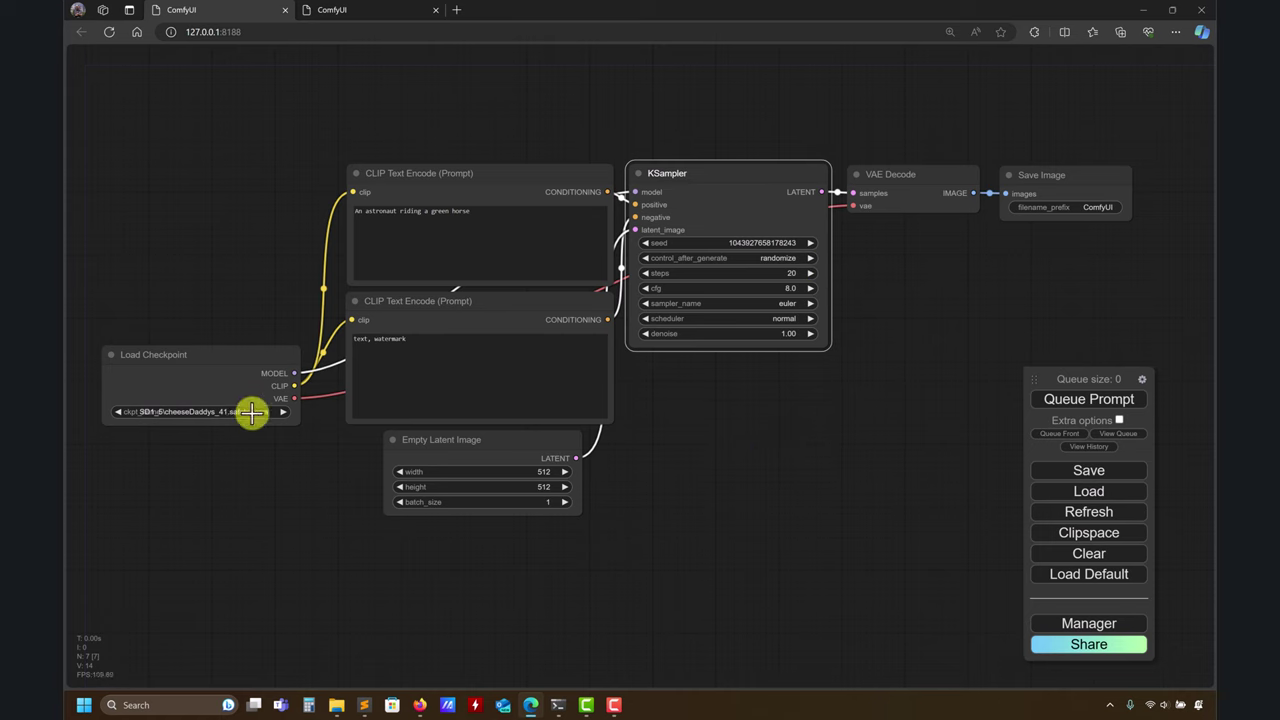
pyautogui.click(162, 411)
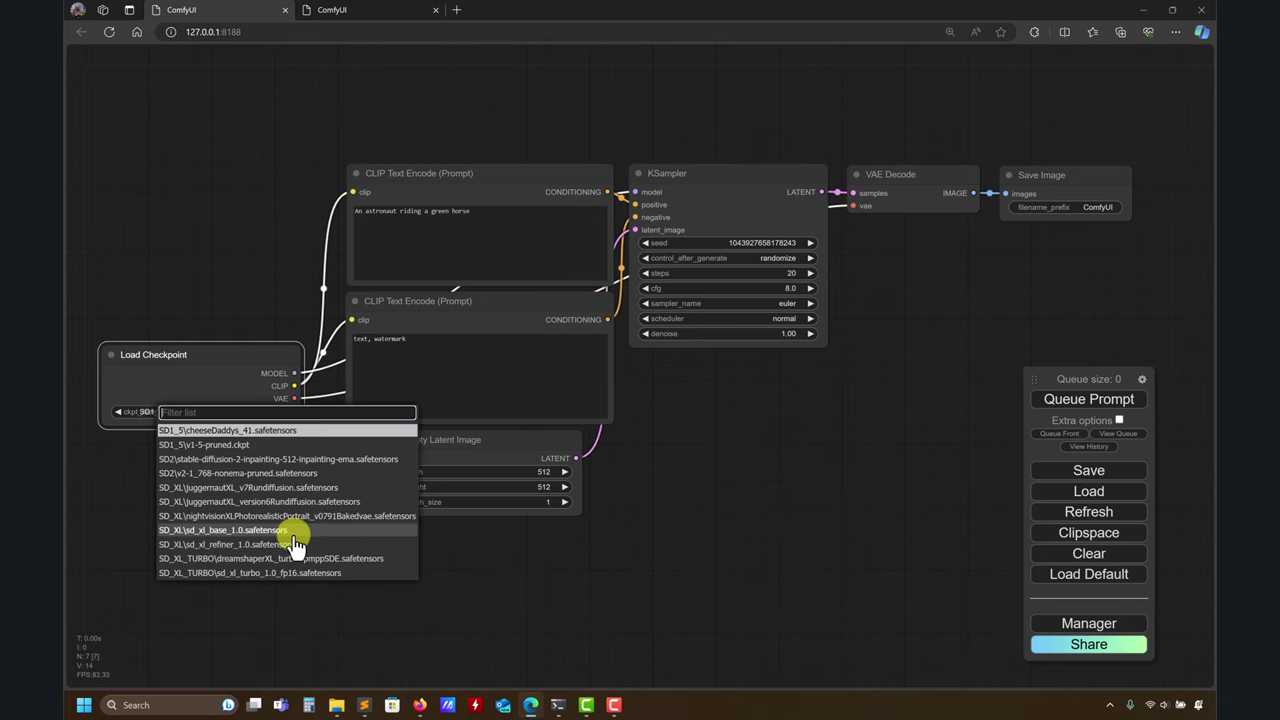
pyautogui.click(201, 531)
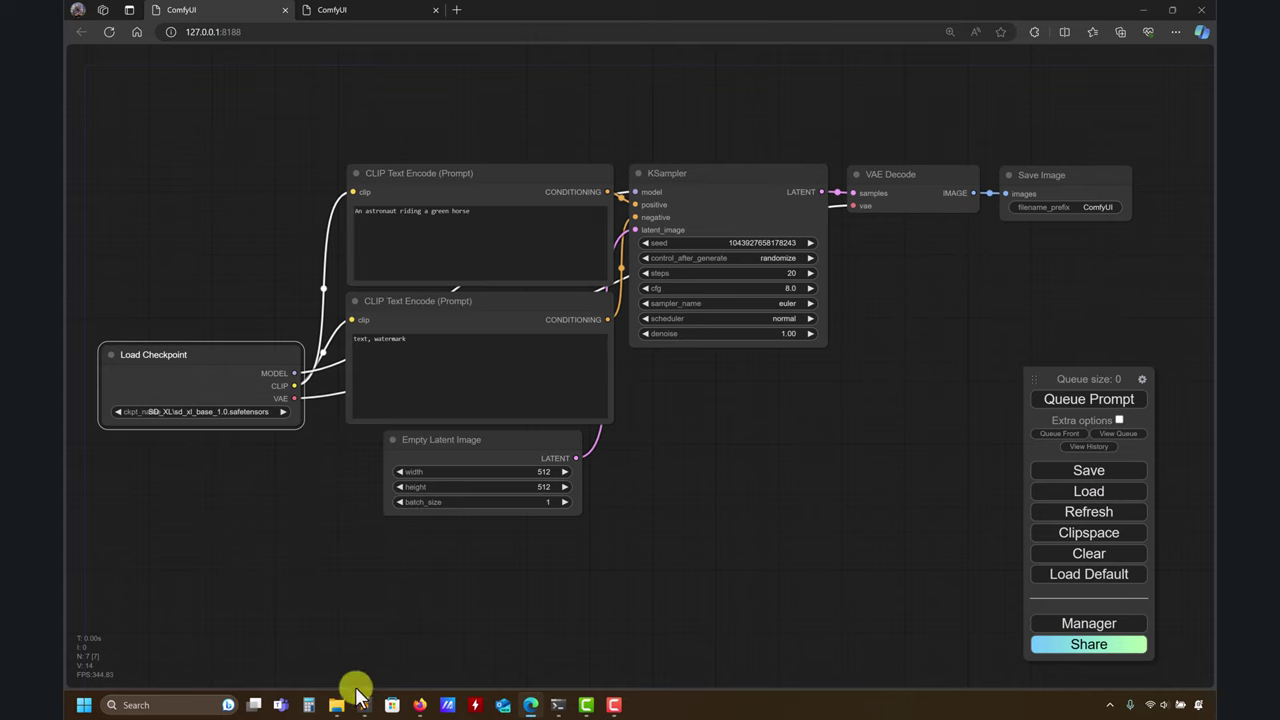
# - Switch to Firefox, look through the repository files of stable-diffusion-xl-base-1.0 on Hugging Face, and return to ComfyUI
pyautogui.moveTo(416, 700)
pyautogui.click(449, 656)
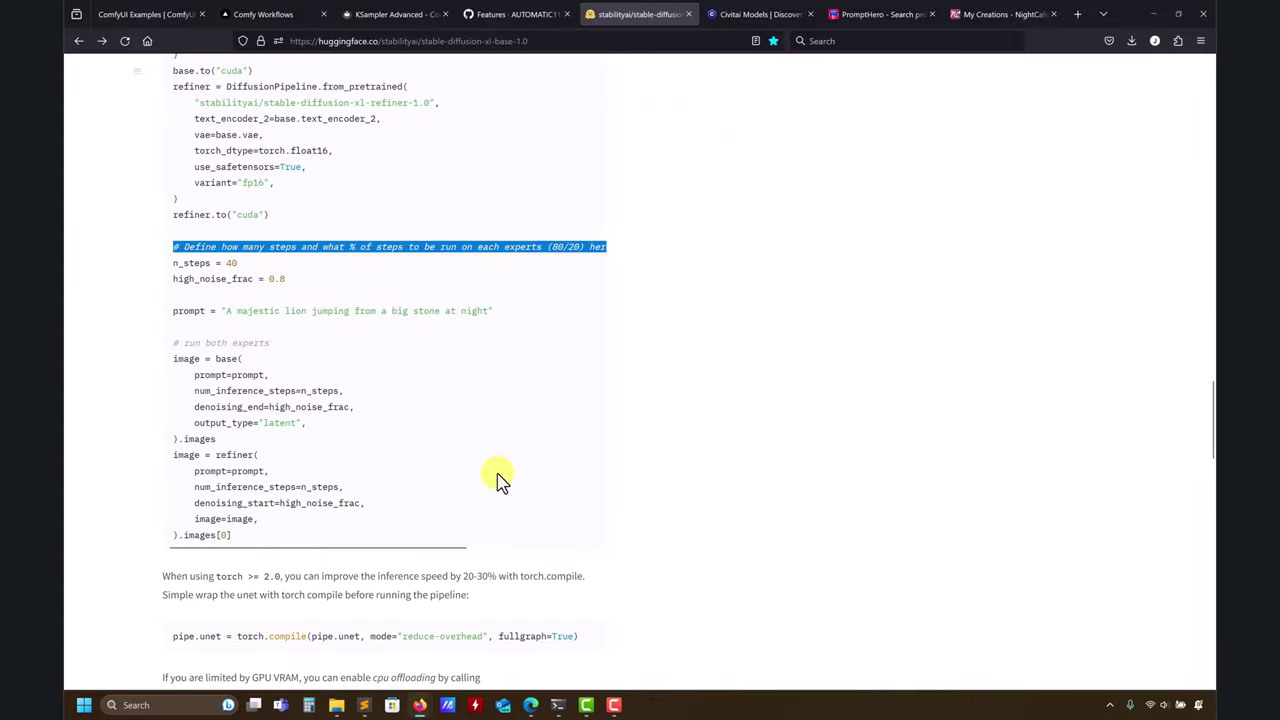
pyautogui.scroll(5, 495, 475)
pyautogui.scroll(15, 490, 462)
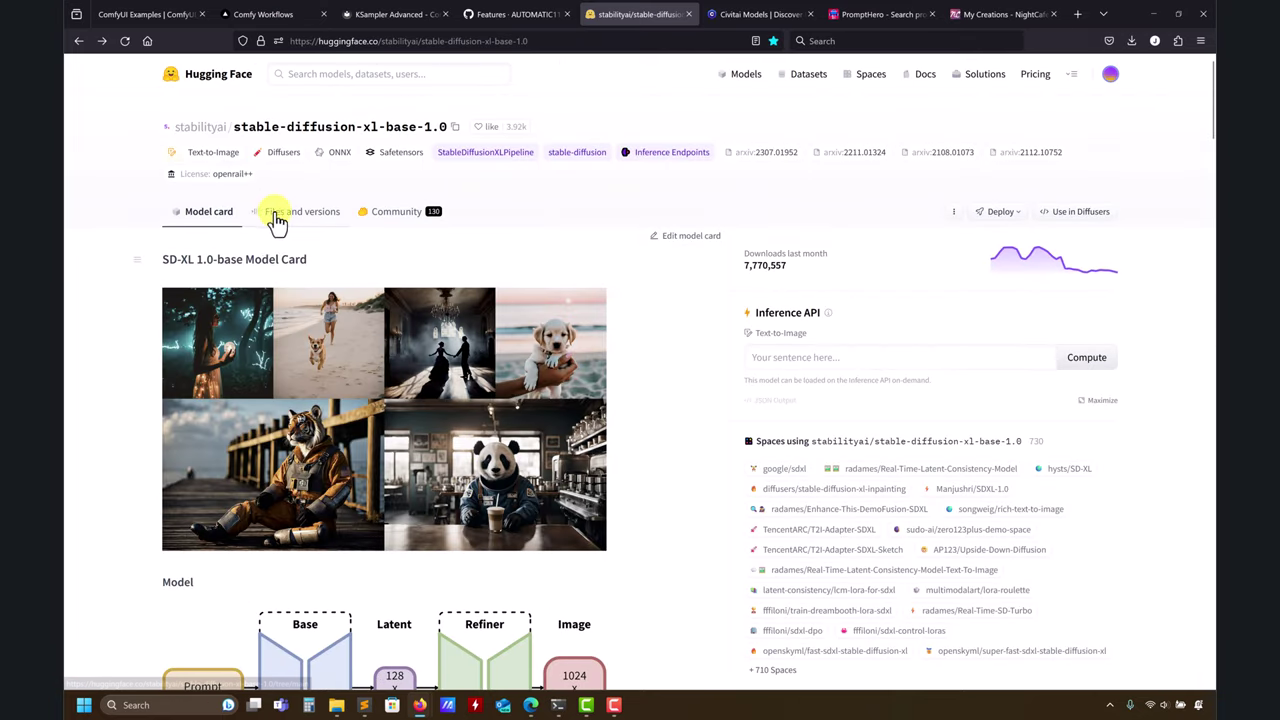
pyautogui.click(302, 214)
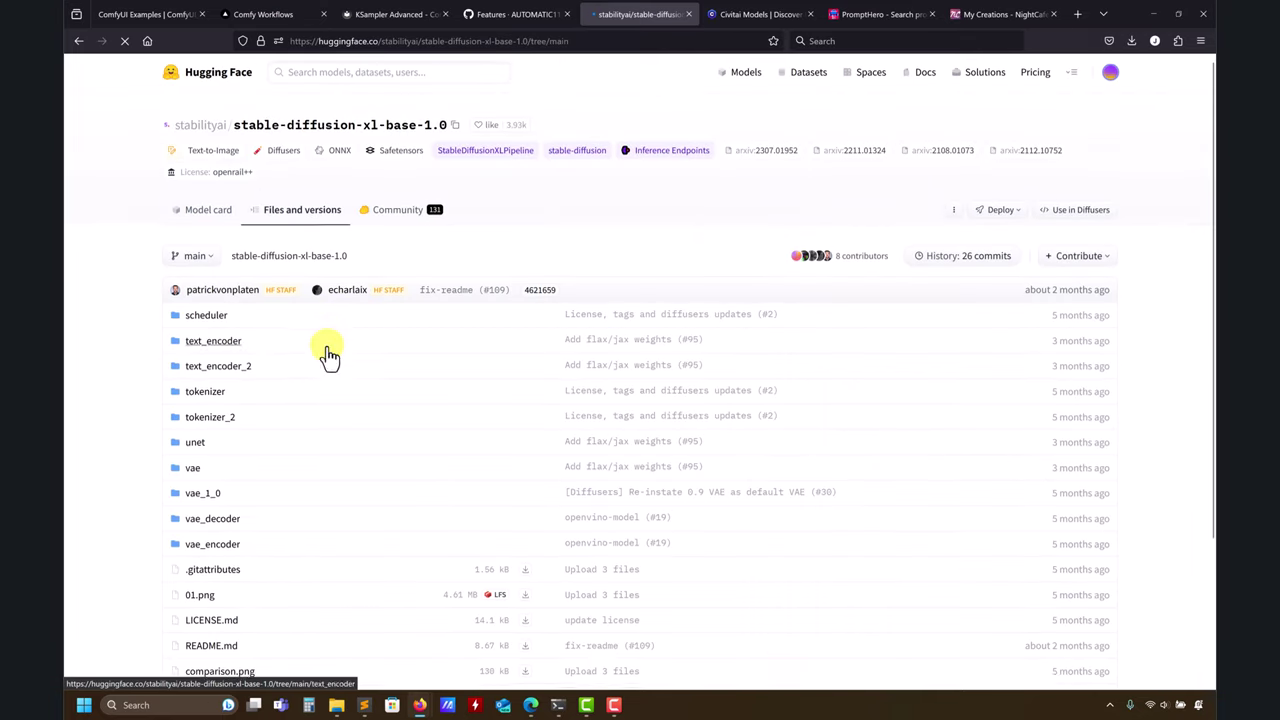
pyautogui.scroll(-3, 300, 450)
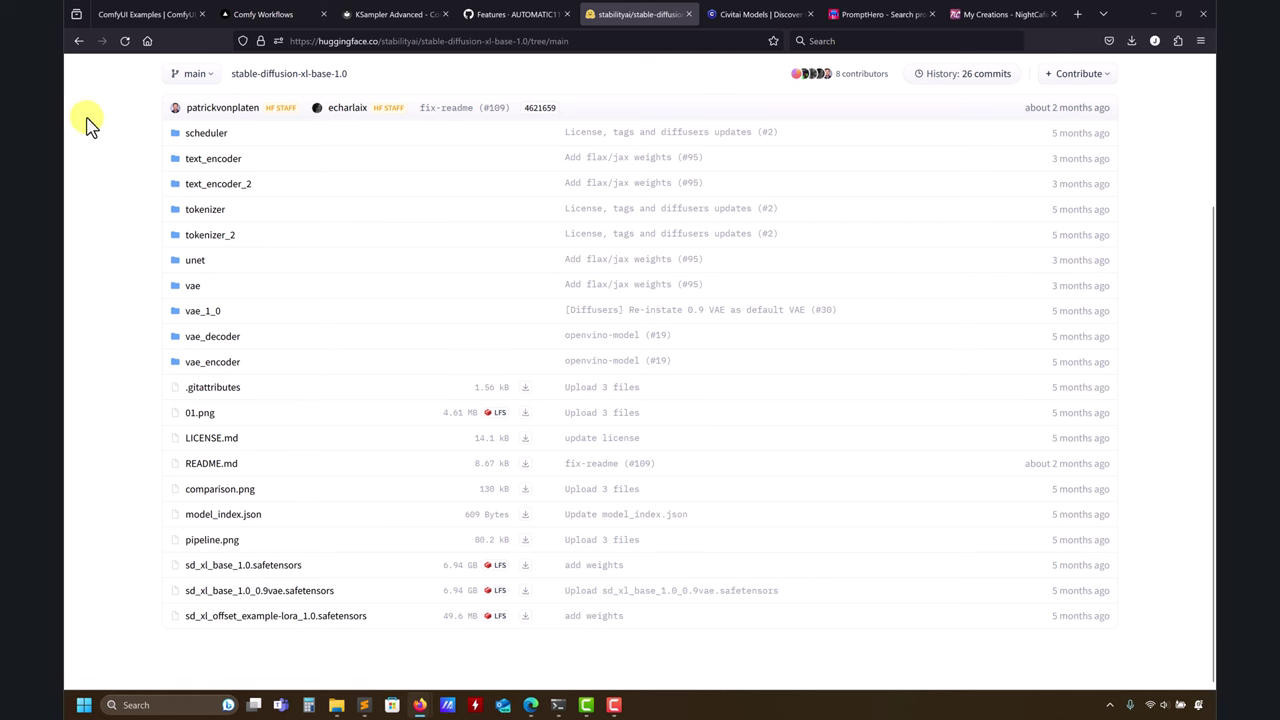
pyautogui.click(76, 43)
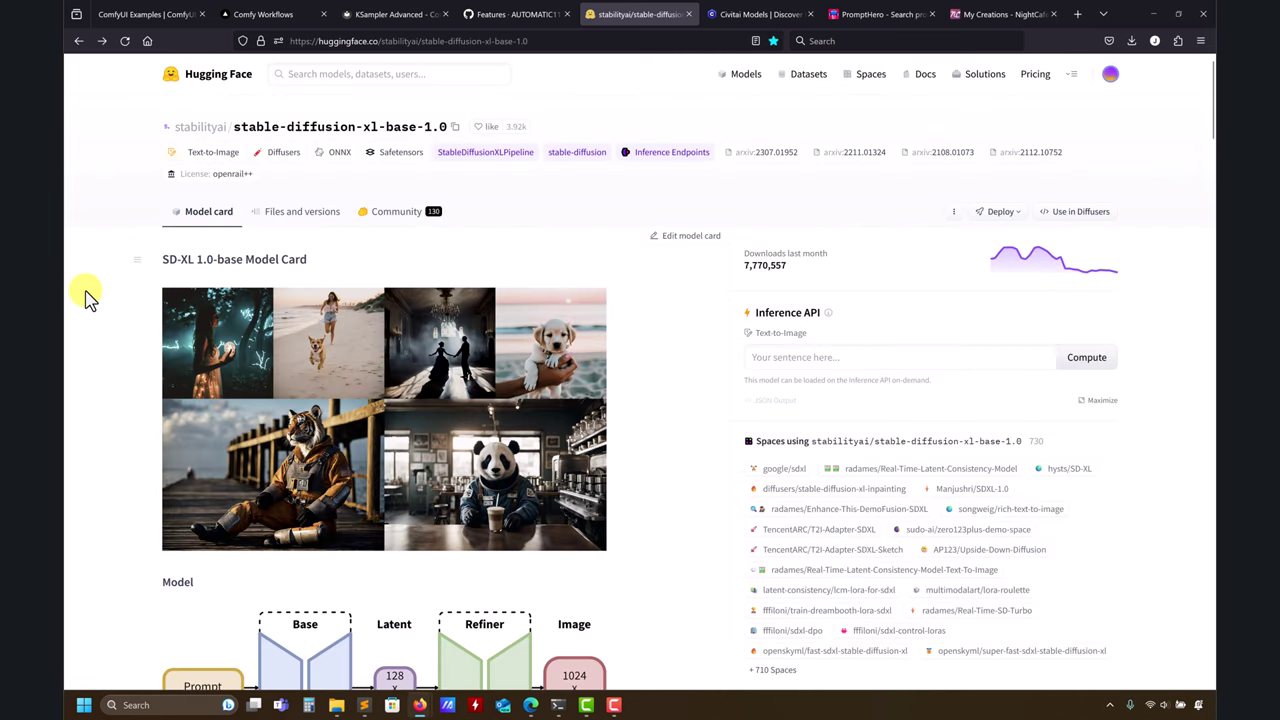
pyautogui.click(1154, 5)
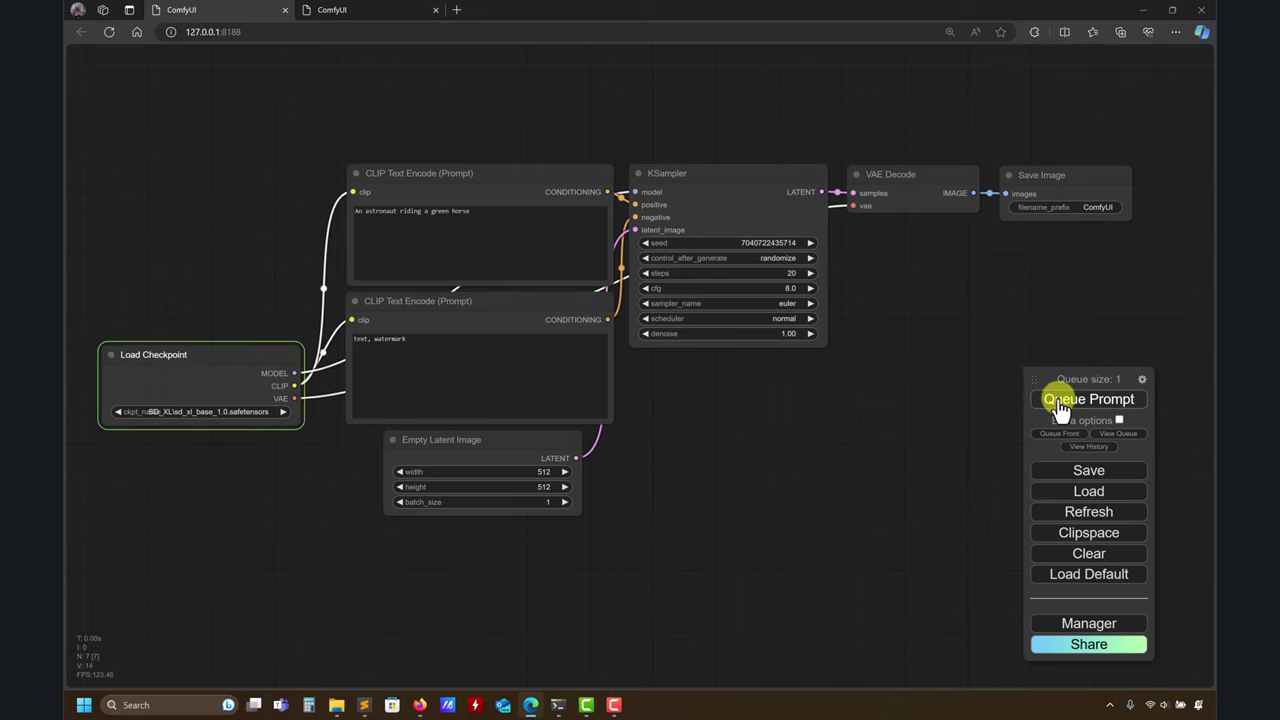
# - Connect an enlarged Preview Image node to the VAE Decode image output and bypass the Save Image node
pyautogui.moveTo(1029, 288); pyautogui.dragTo(863, 262)
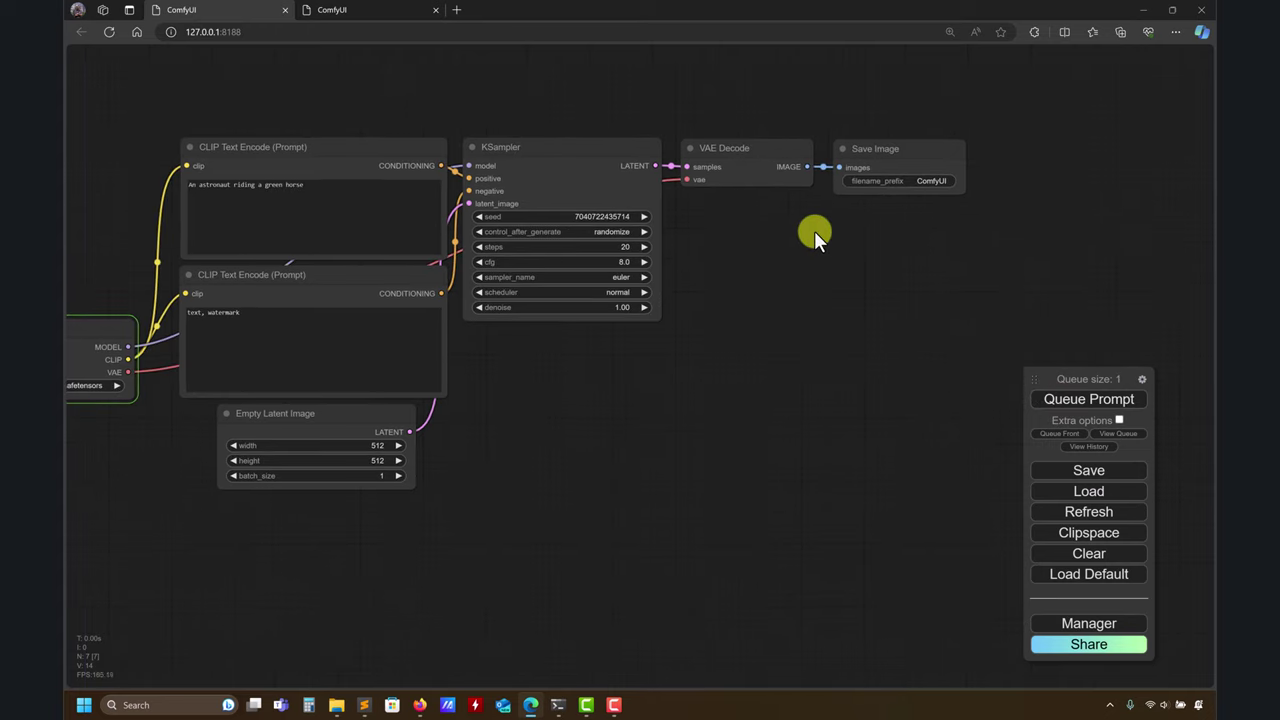
pyautogui.moveTo(807, 166); pyautogui.dragTo(745, 283)
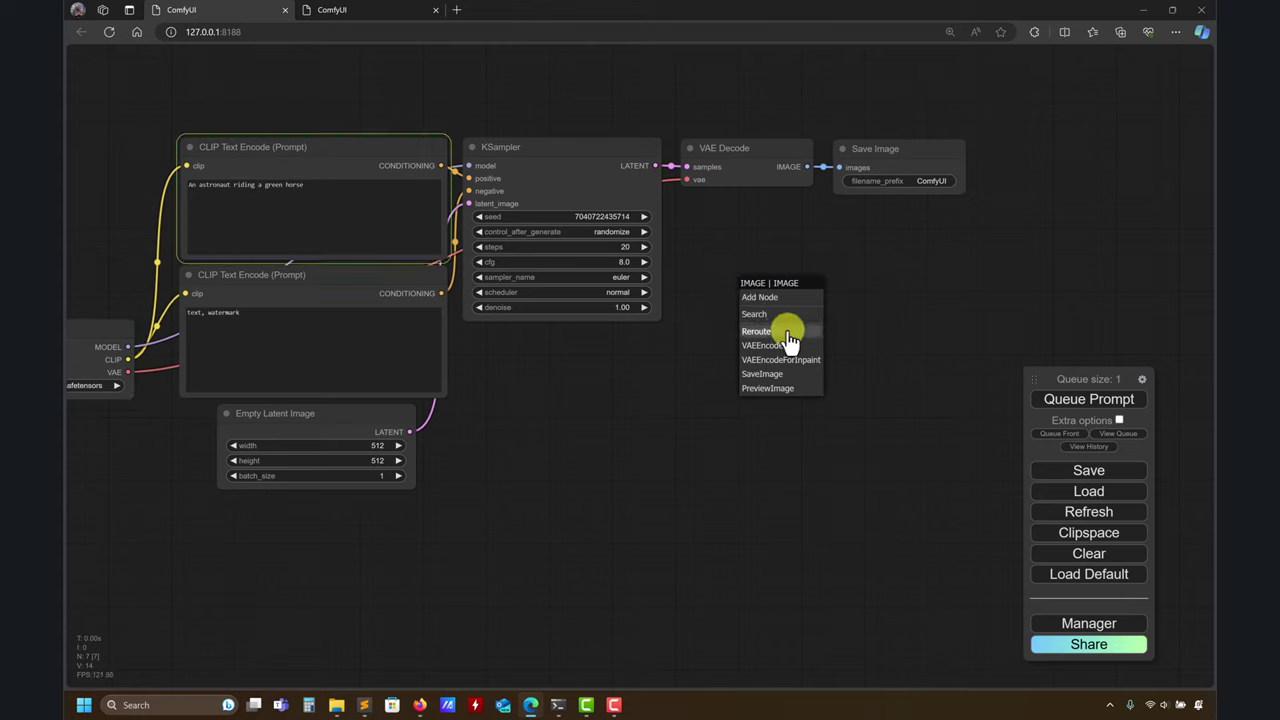
pyautogui.click(783, 390)
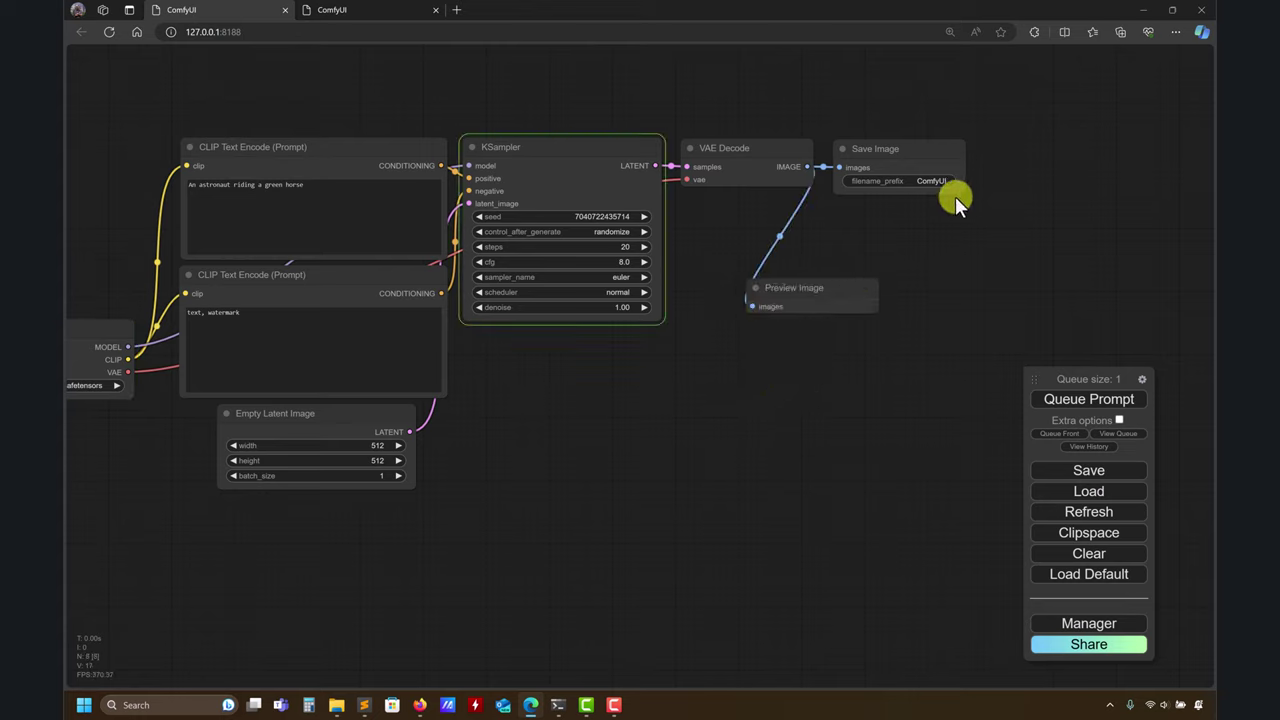
pyautogui.moveTo(871, 312); pyautogui.dragTo(1003, 500)
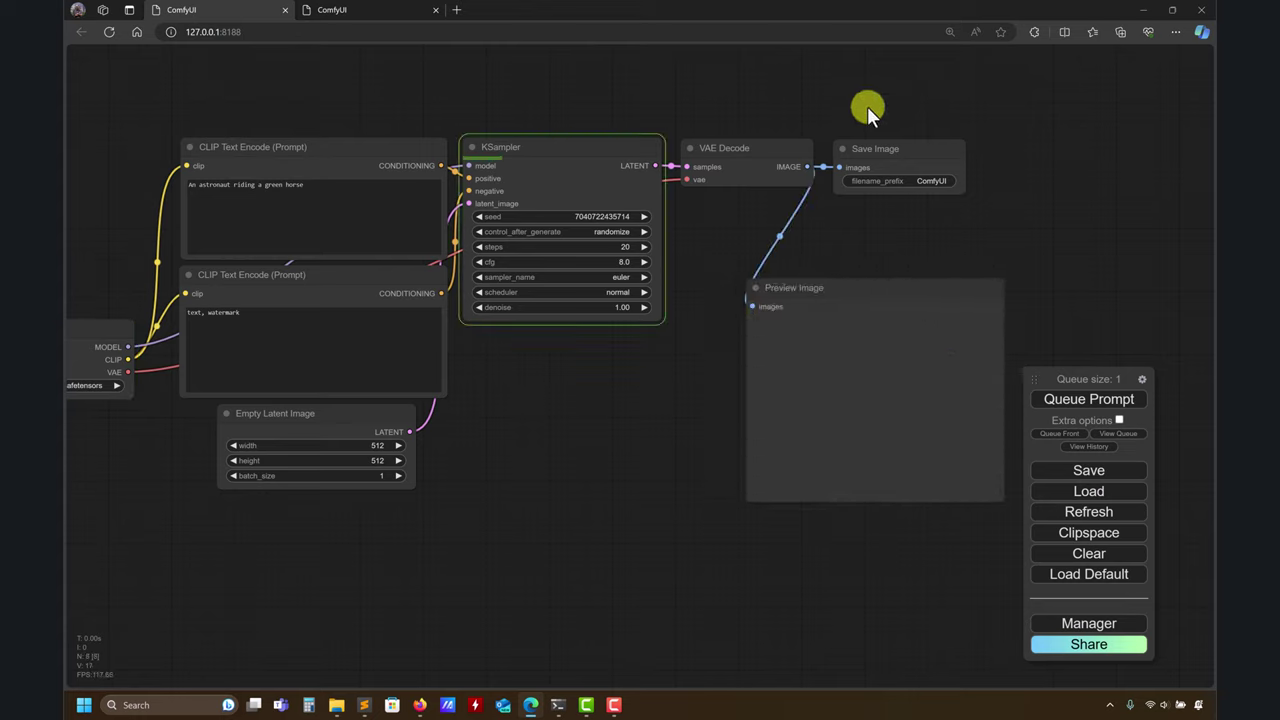
pyautogui.rightClick(869, 153)
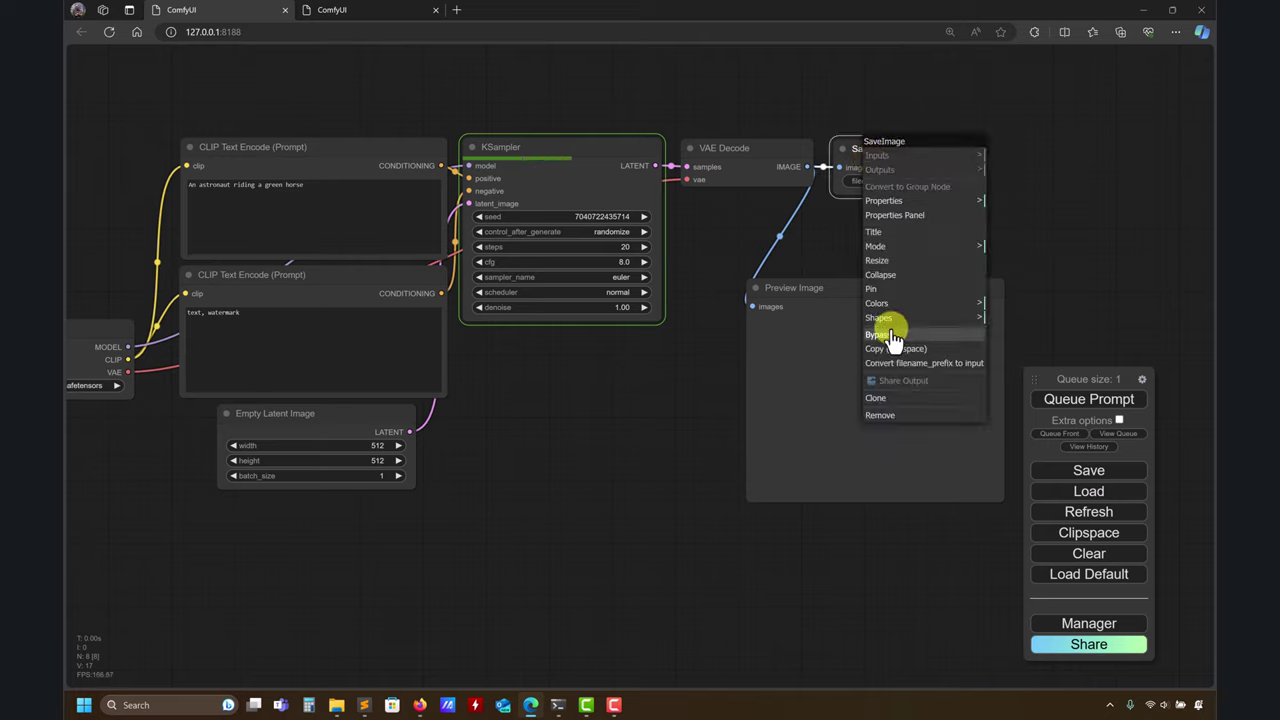
pyautogui.click(889, 337)
# - Enlarge the Preview Image node and place it below a shrunken Save Image node, moving the queue menu below the KSampler
pyautogui.moveTo(831, 291); pyautogui.dragTo(789, 250)
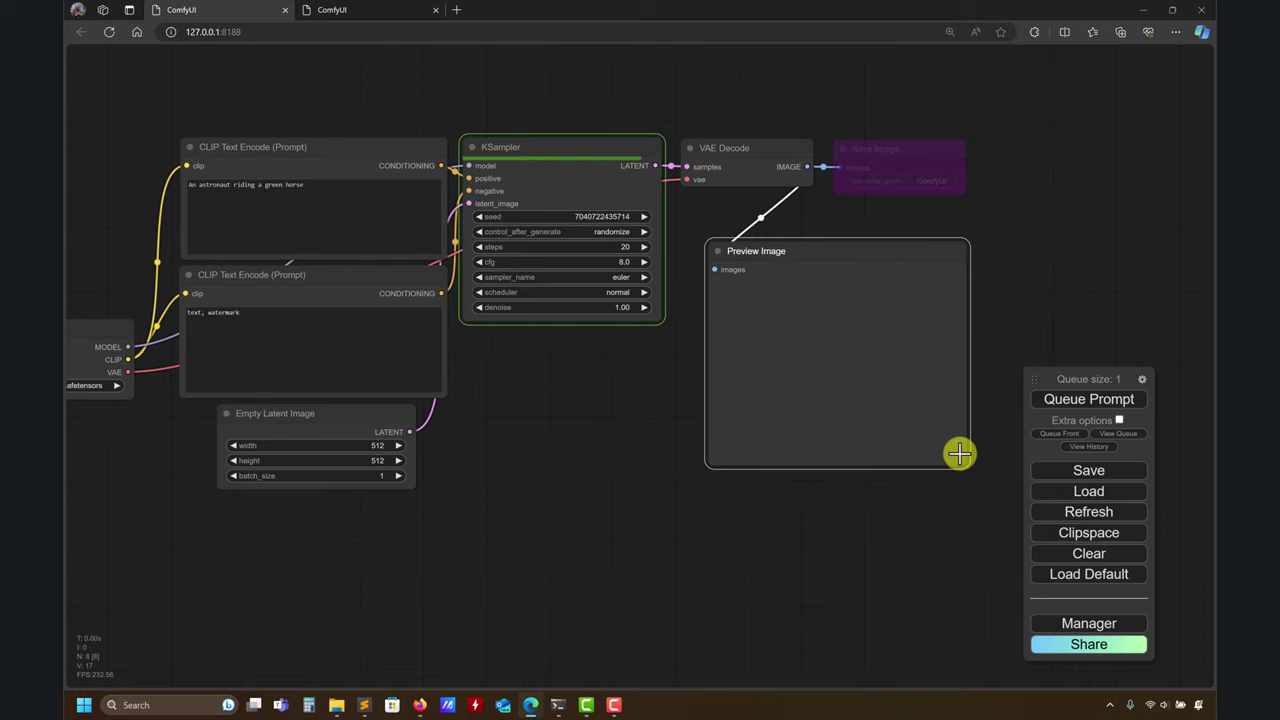
pyautogui.moveTo(962, 458); pyautogui.dragTo(996, 514)
pyautogui.moveTo(1034, 379); pyautogui.dragTo(479, 399)
pyautogui.moveTo(824, 250); pyautogui.dragTo(889, 368)
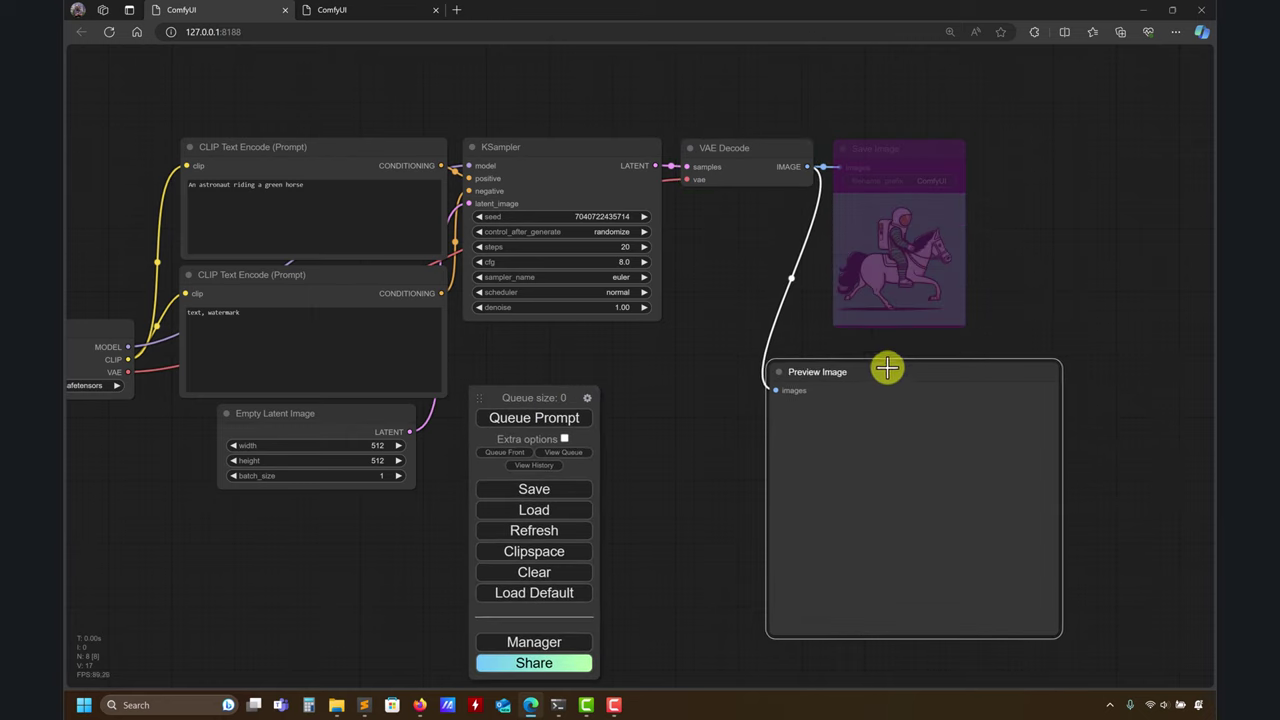
pyautogui.click(931, 298)
pyautogui.moveTo(965, 327); pyautogui.dragTo(960, 262)
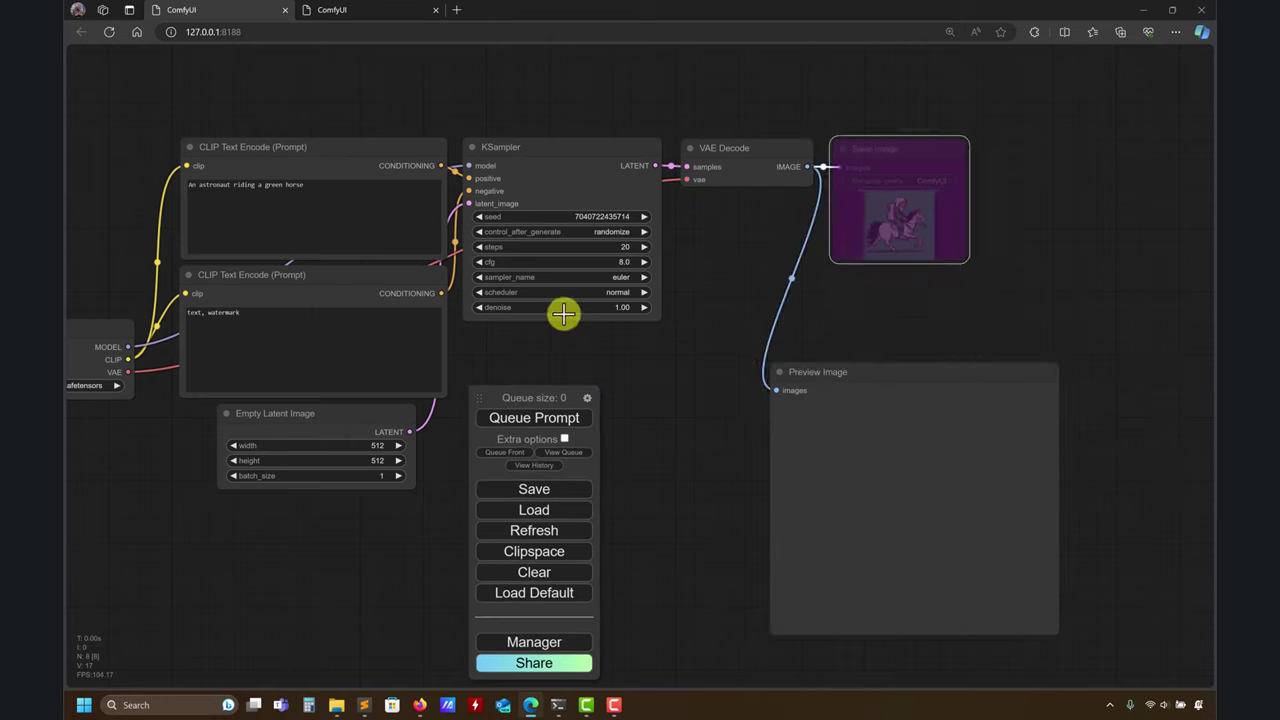
# - Set the KSampler denoise to 0.99, queue the prompt, and shift the Preview Image node slightly
pyautogui.click(646, 314)
pyautogui.click(479, 307)
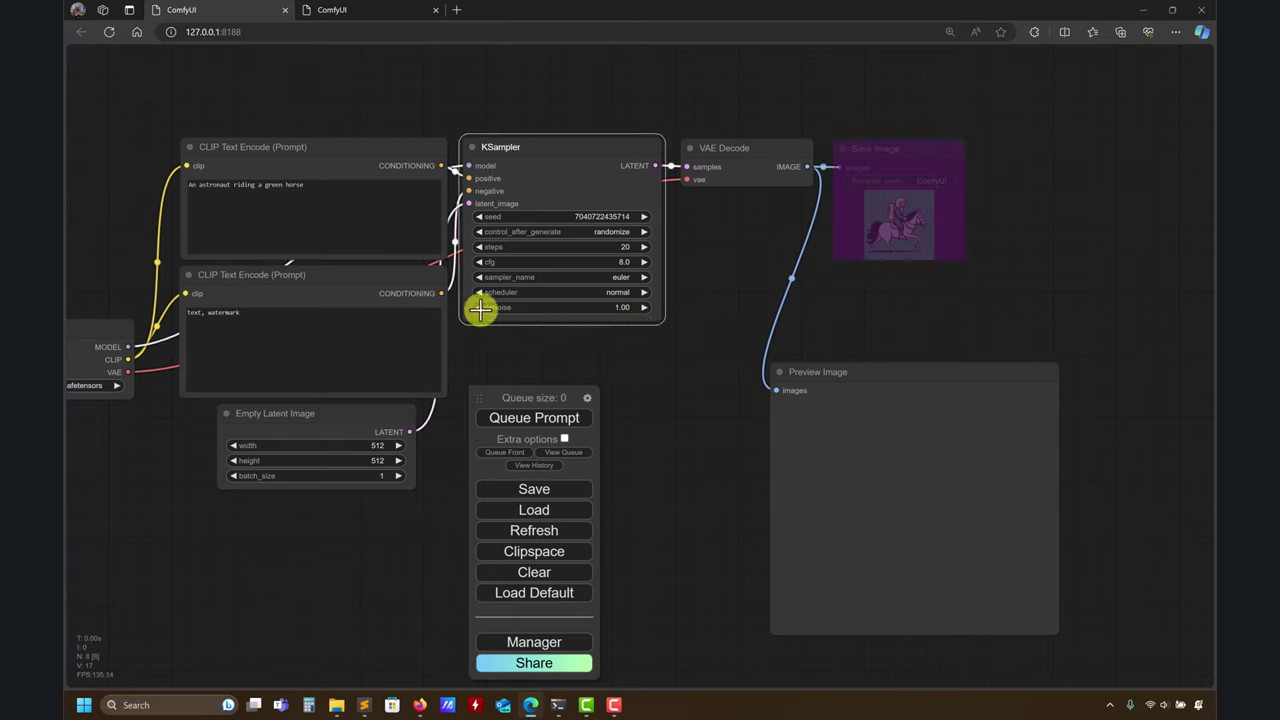
pyautogui.click(540, 416)
pyautogui.click(929, 364)
pyautogui.moveTo(929, 364); pyautogui.dragTo(953, 351)
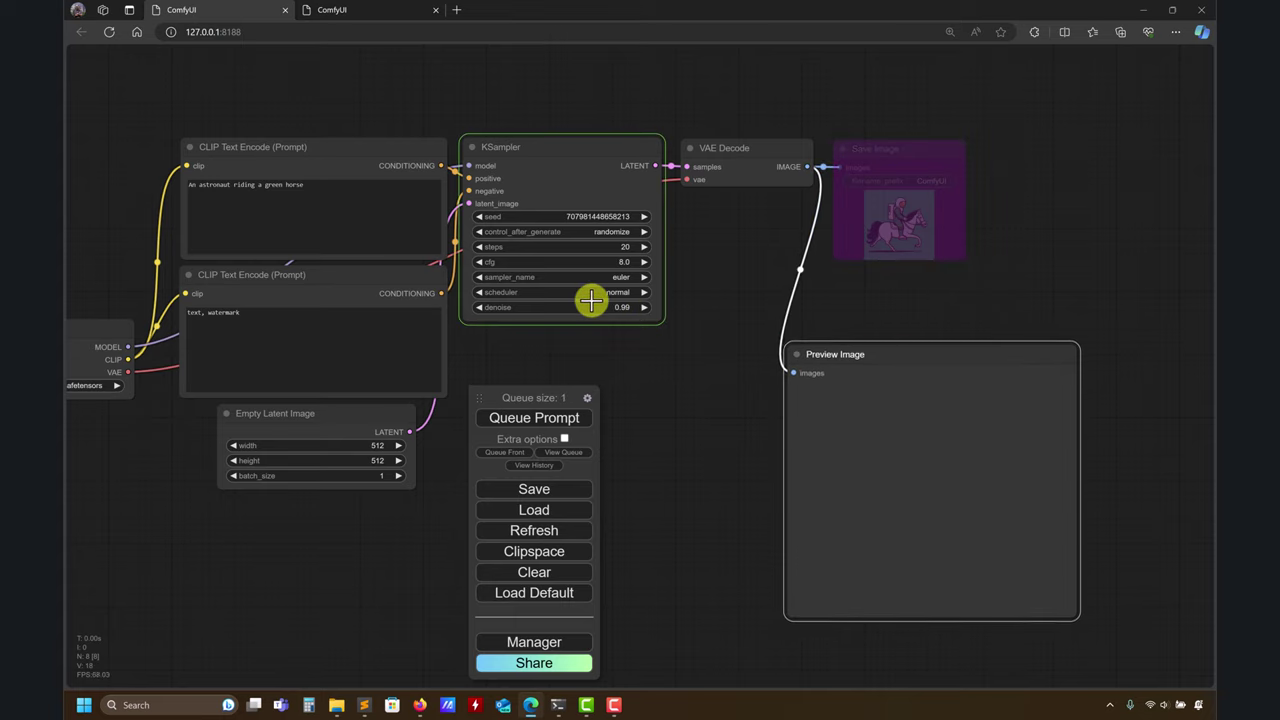
# - Set the KSampler denoise to 1.00, nudge the Preview Image node upward, and queue the prompt
pyautogui.click(644, 307)
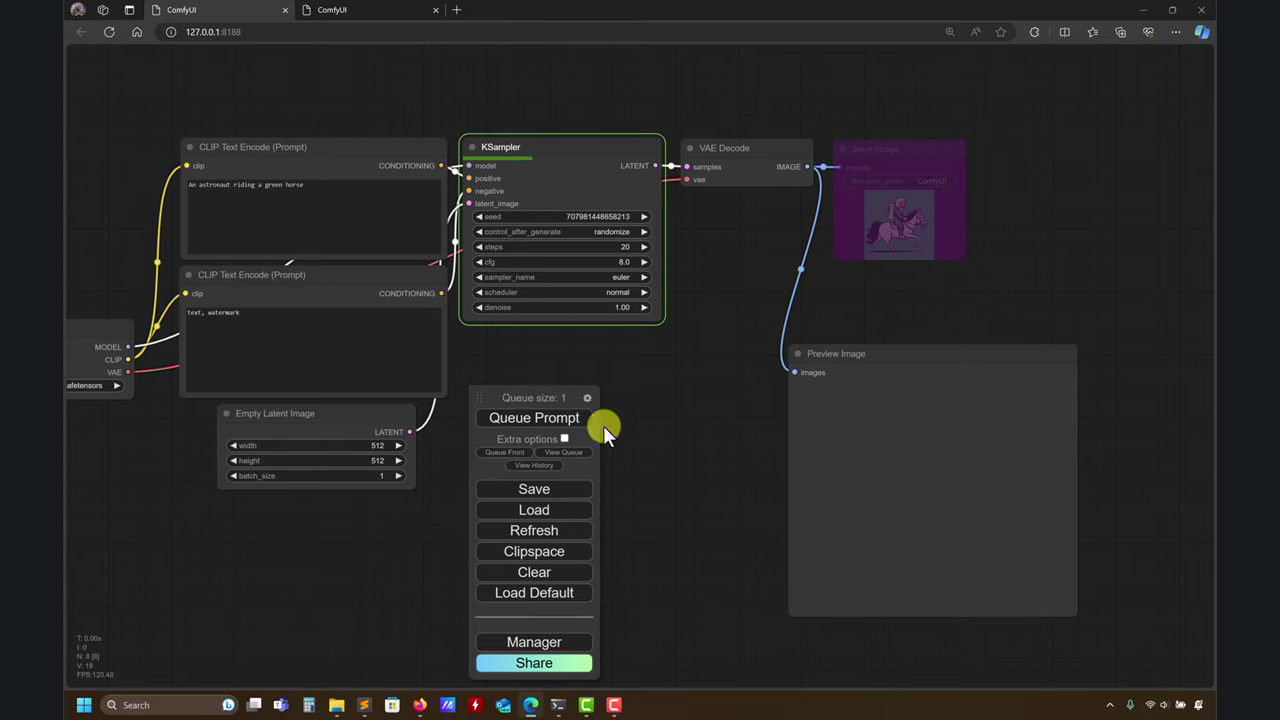
pyautogui.moveTo(851, 345); pyautogui.dragTo(856, 326)
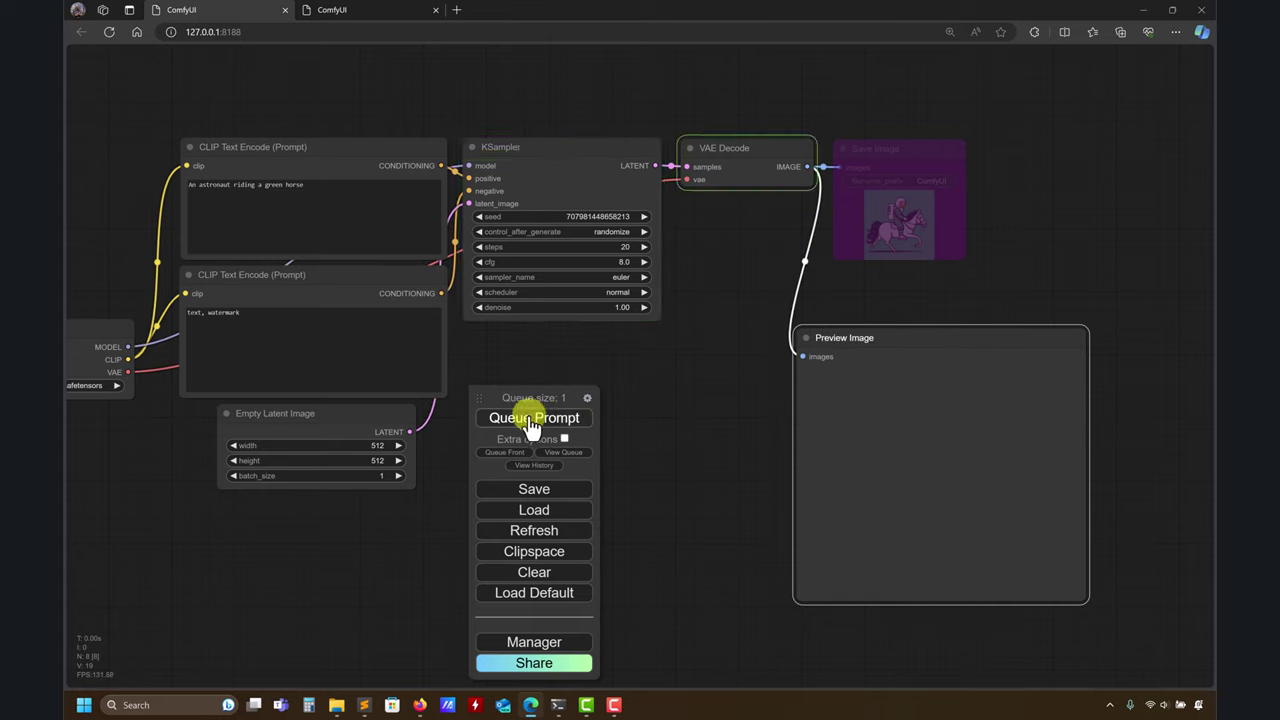
pyautogui.click(530, 420)
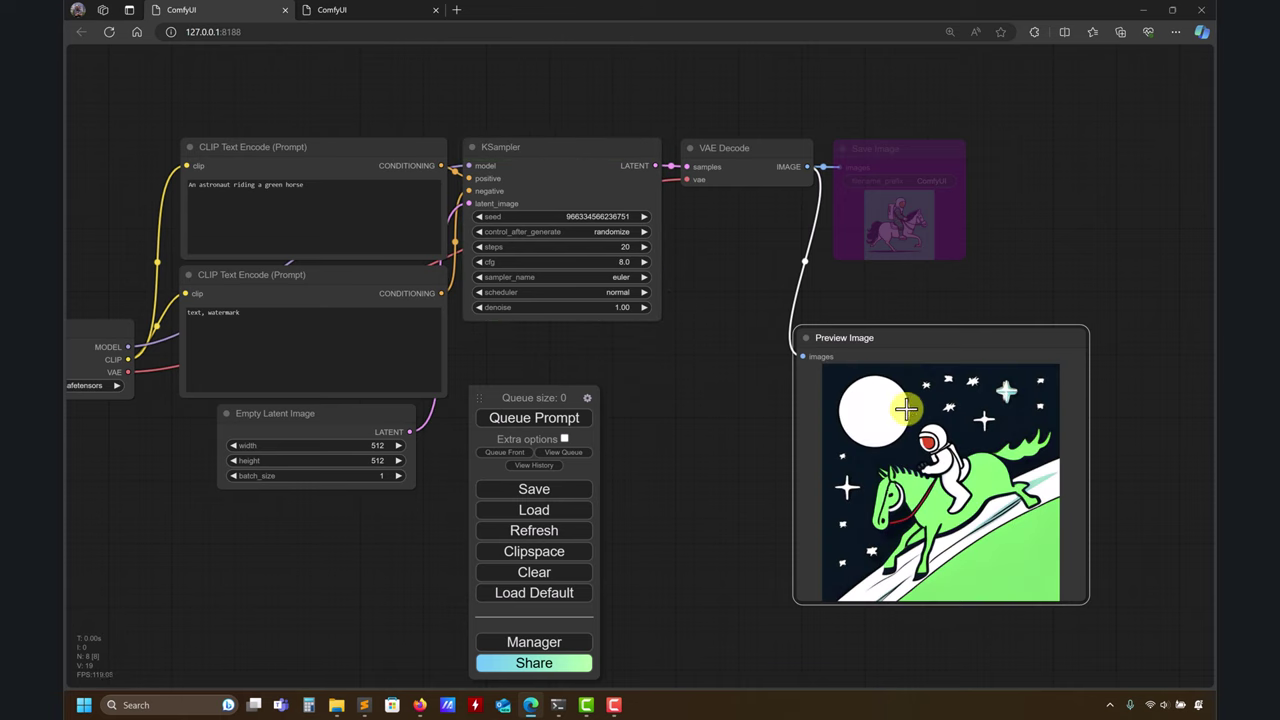
# - Queue the prompt again to generate another test image with a randomized seed
pyautogui.click(565, 418)
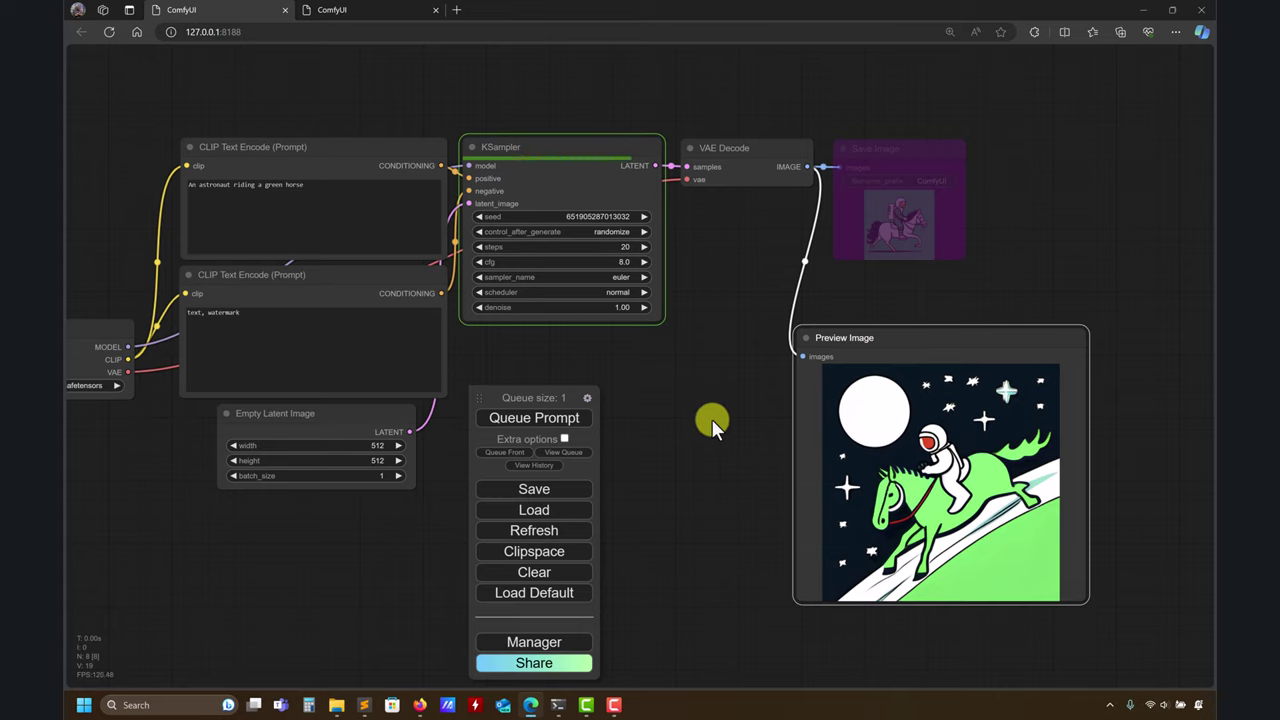
pyautogui.moveTo(712, 419); pyautogui.dragTo(719, 380)
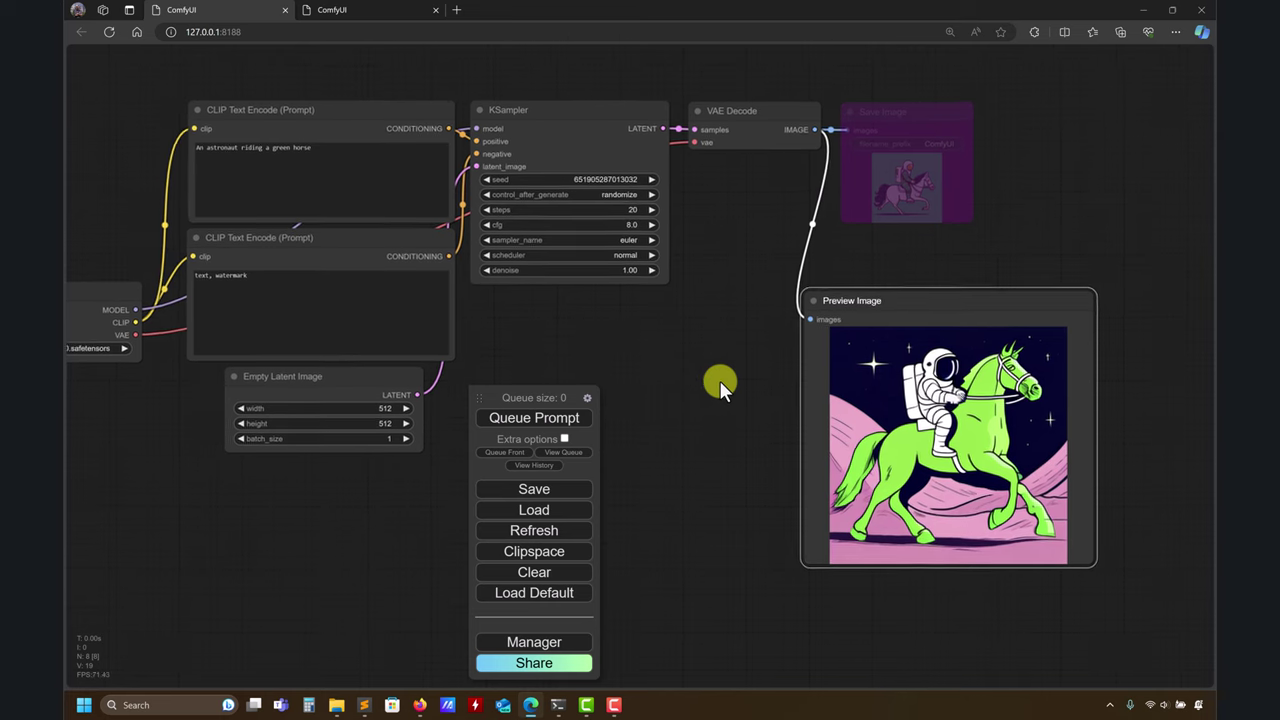
pyautogui.click(364, 705)
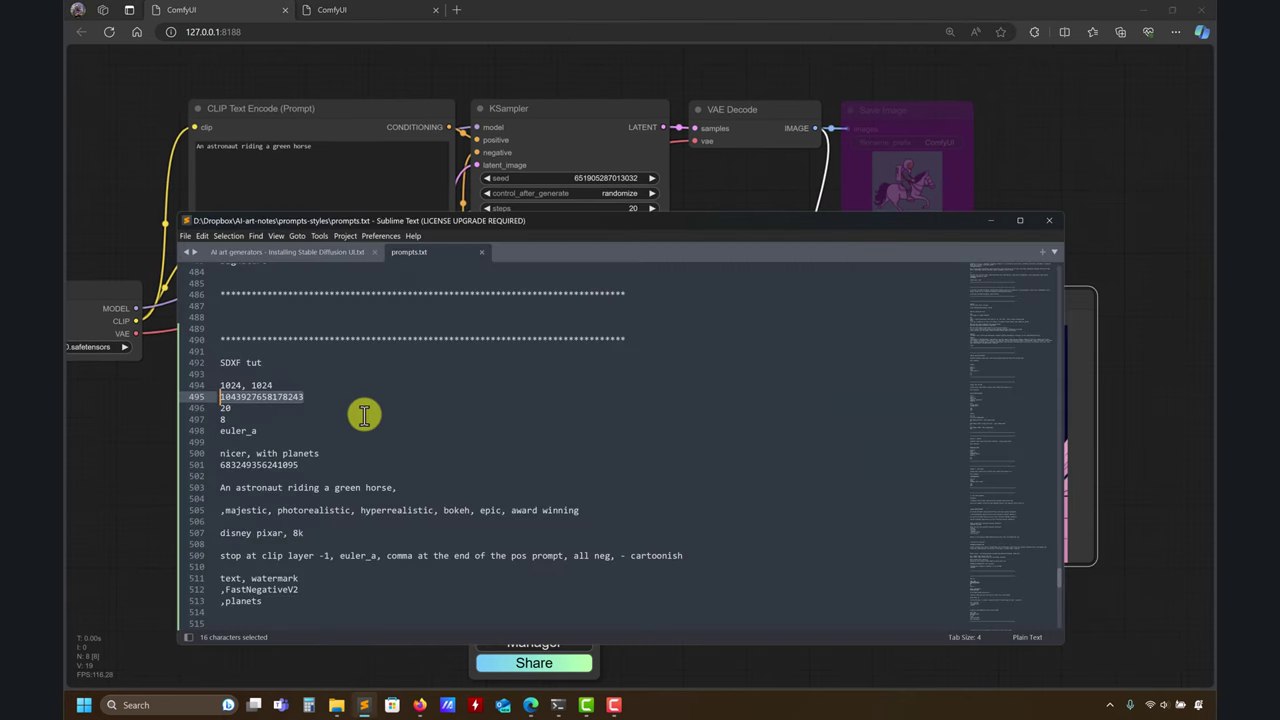
pyautogui.hotkey('ctrl', 'c')
pyautogui.click(996, 219)
pyautogui.click(600, 177)
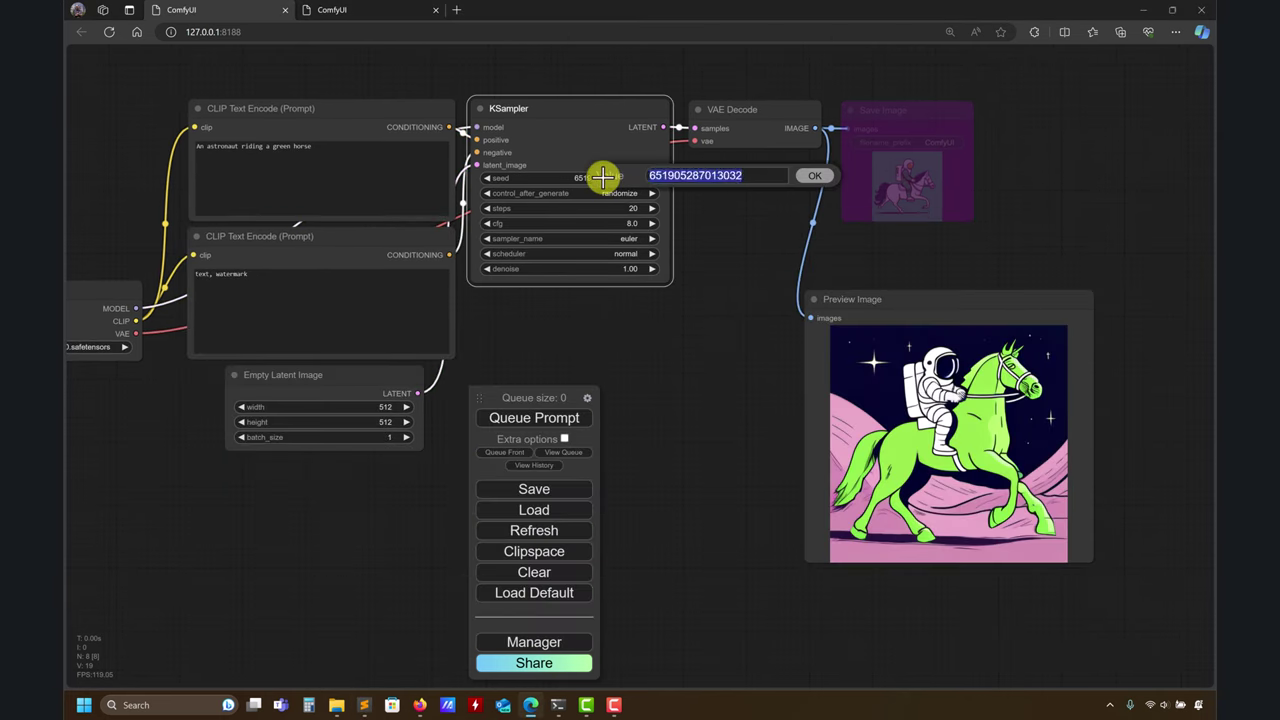
pyautogui.hotkey('ctrl', 'v')
pyautogui.click(830, 172)
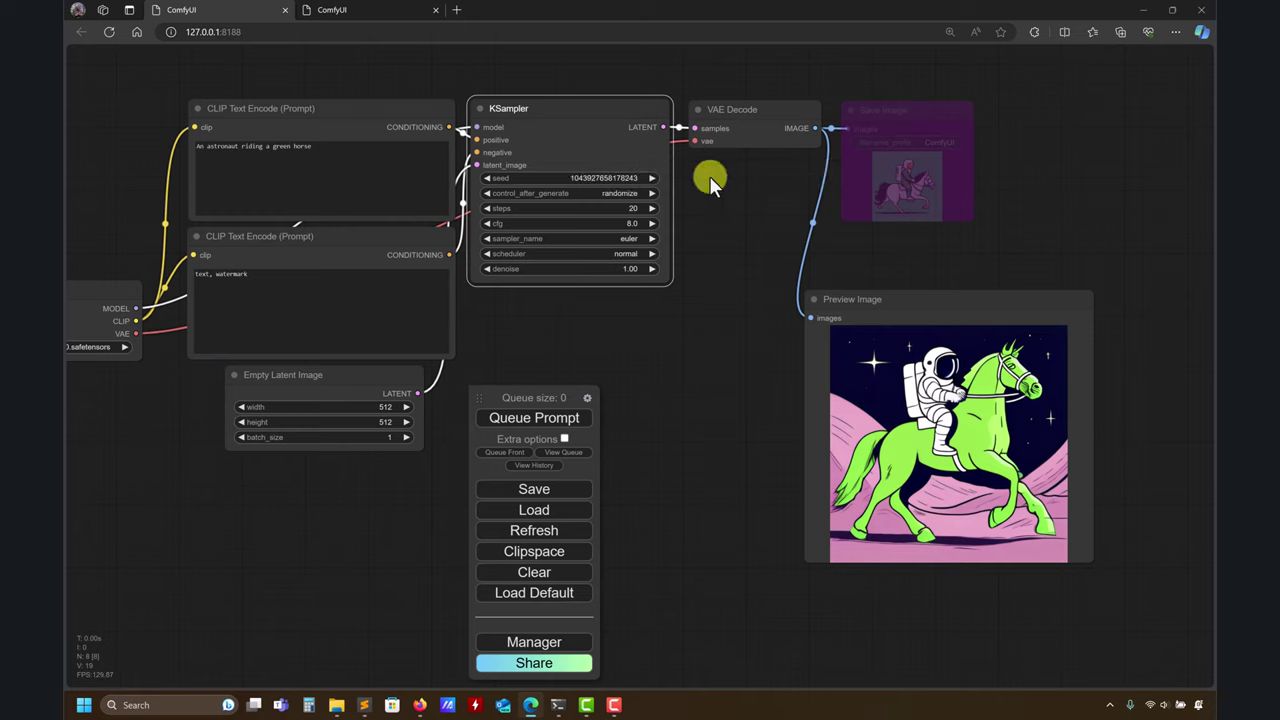
# - Set the KSampler's control_after_generate to fixed and queue the prompt
pyautogui.click(551, 193)
pyautogui.click(545, 203)
pyautogui.click(518, 419)
# - Enlarge the Preview Image node and place it nearer the KSampler, shifting the queue menu slightly towards it
pyautogui.moveTo(868, 289); pyautogui.dragTo(775, 280)
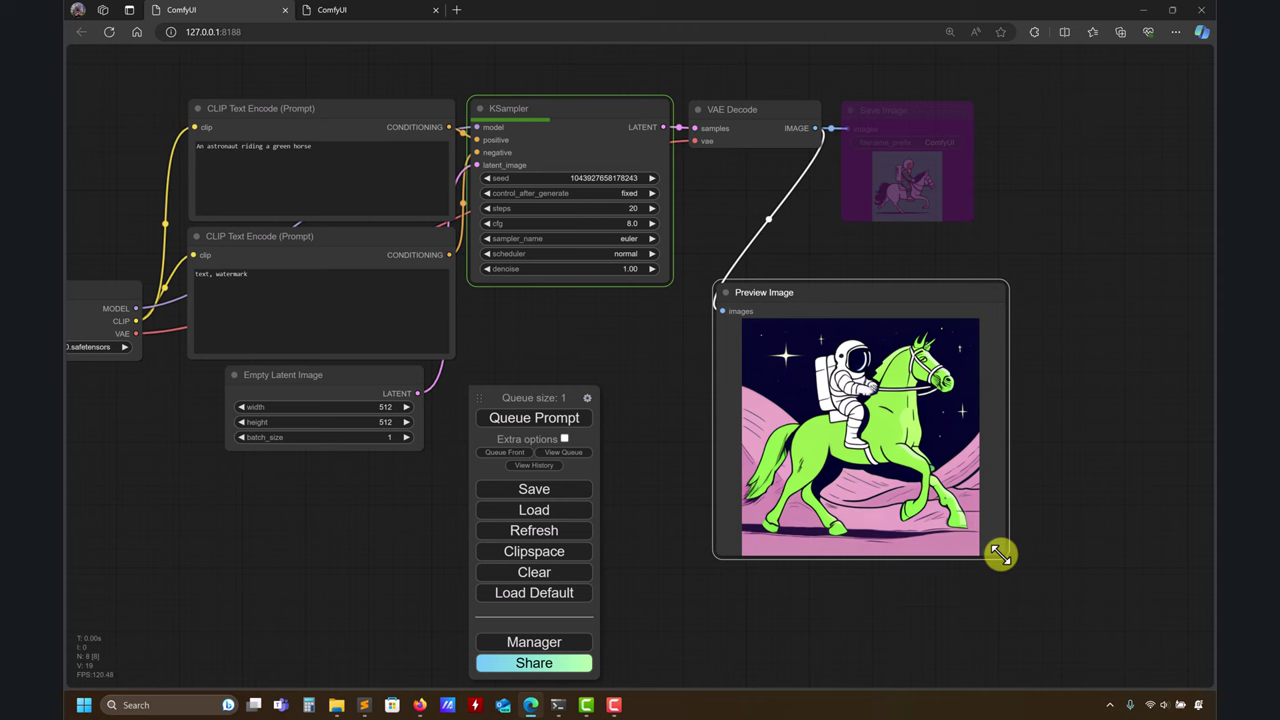
pyautogui.moveTo(1001, 556); pyautogui.dragTo(1089, 624)
pyautogui.moveTo(903, 297); pyautogui.dragTo(913, 290)
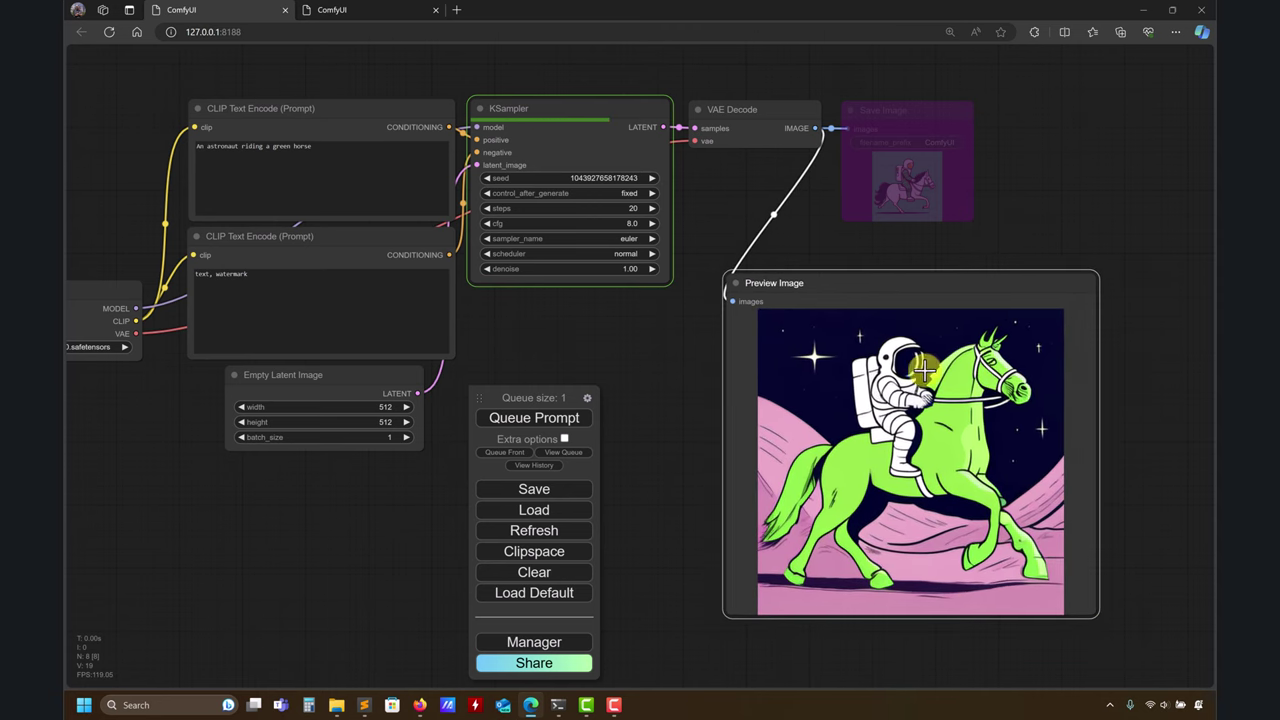
pyautogui.moveTo(693, 383); pyautogui.dragTo(727, 373)
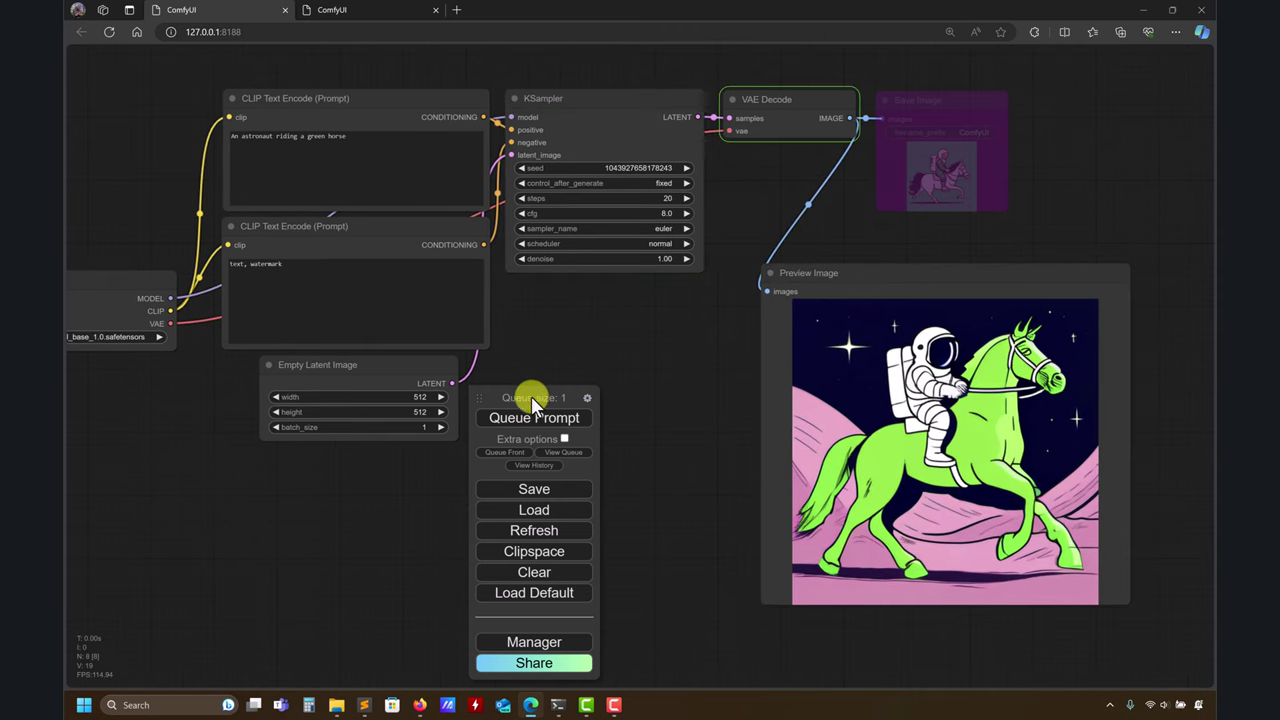
pyautogui.moveTo(531, 396); pyautogui.dragTo(576, 384)
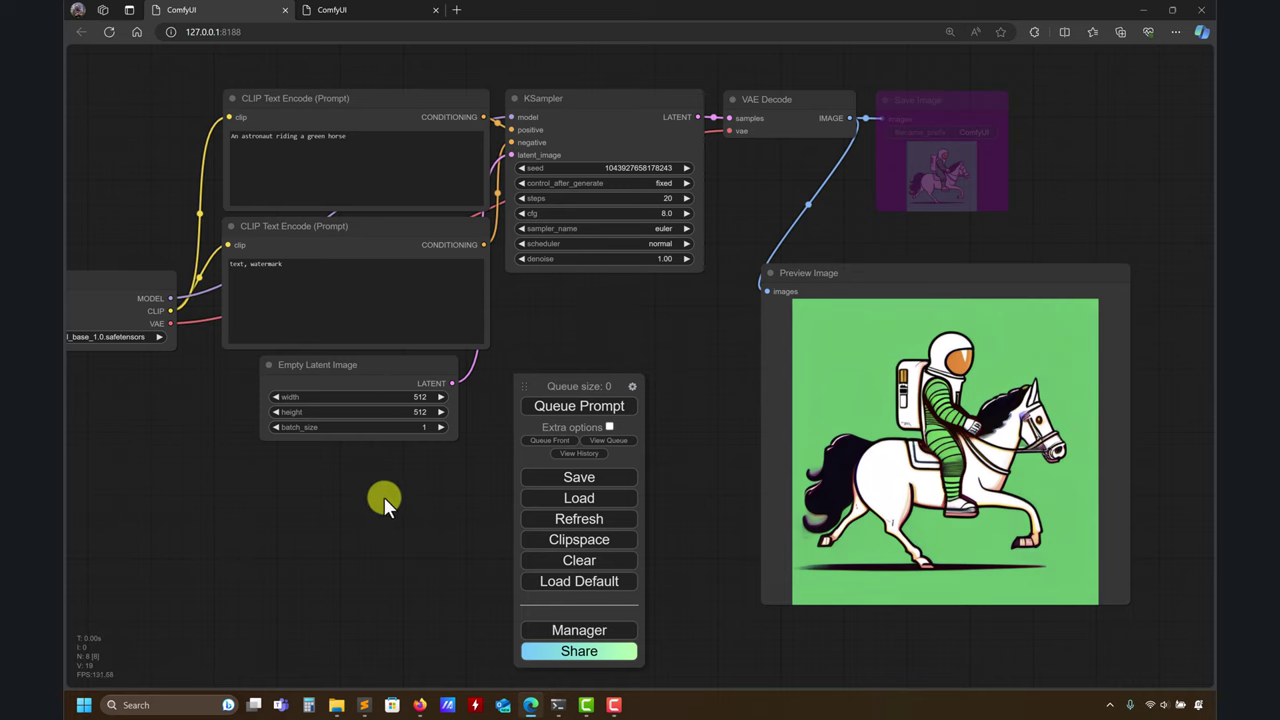
# - Set the Empty Latent Image width and height to 1024 and queue the prompt
pyautogui.moveTo(383, 500); pyautogui.dragTo(421, 507)
pyautogui.click(453, 403)
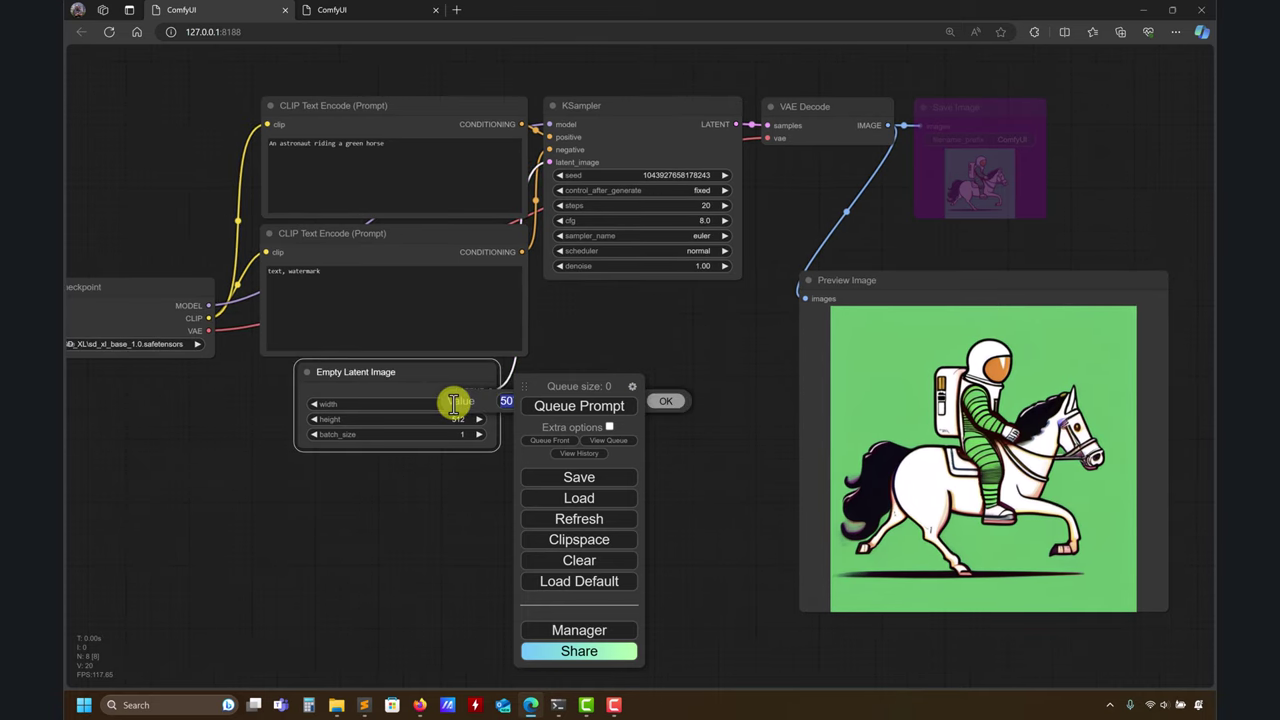
pyautogui.press('Return')
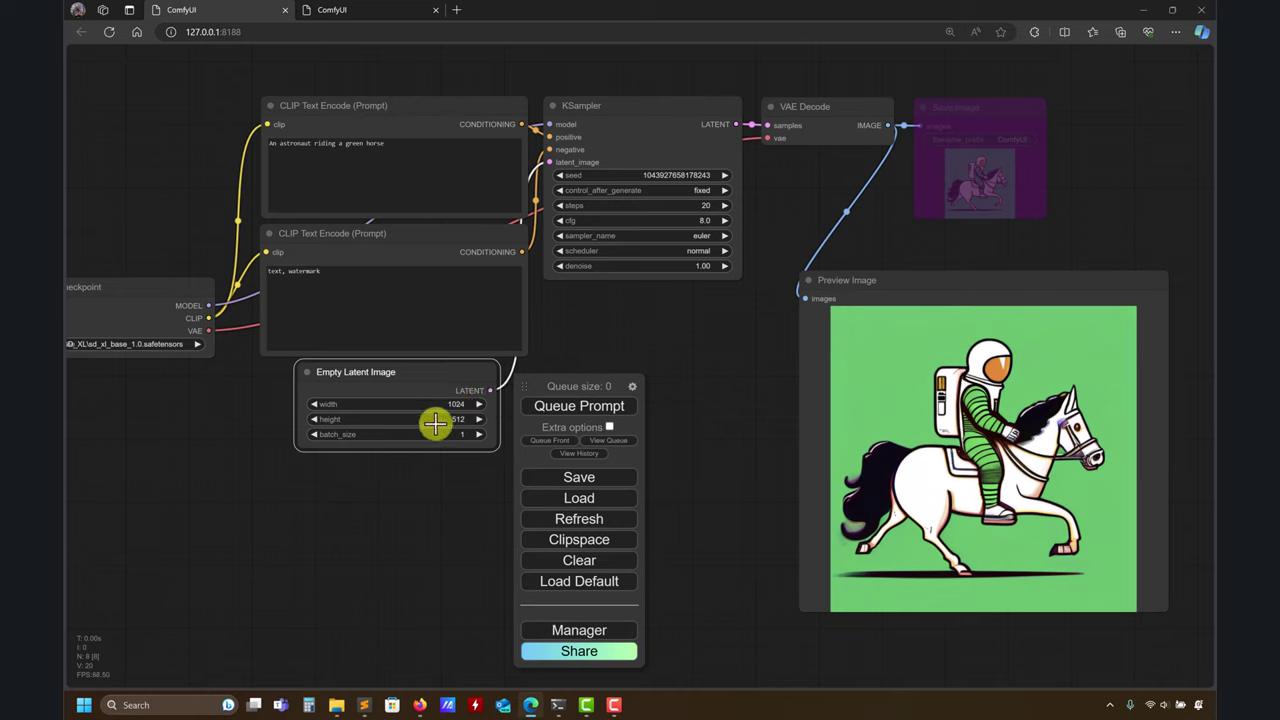
pyautogui.click(437, 419)
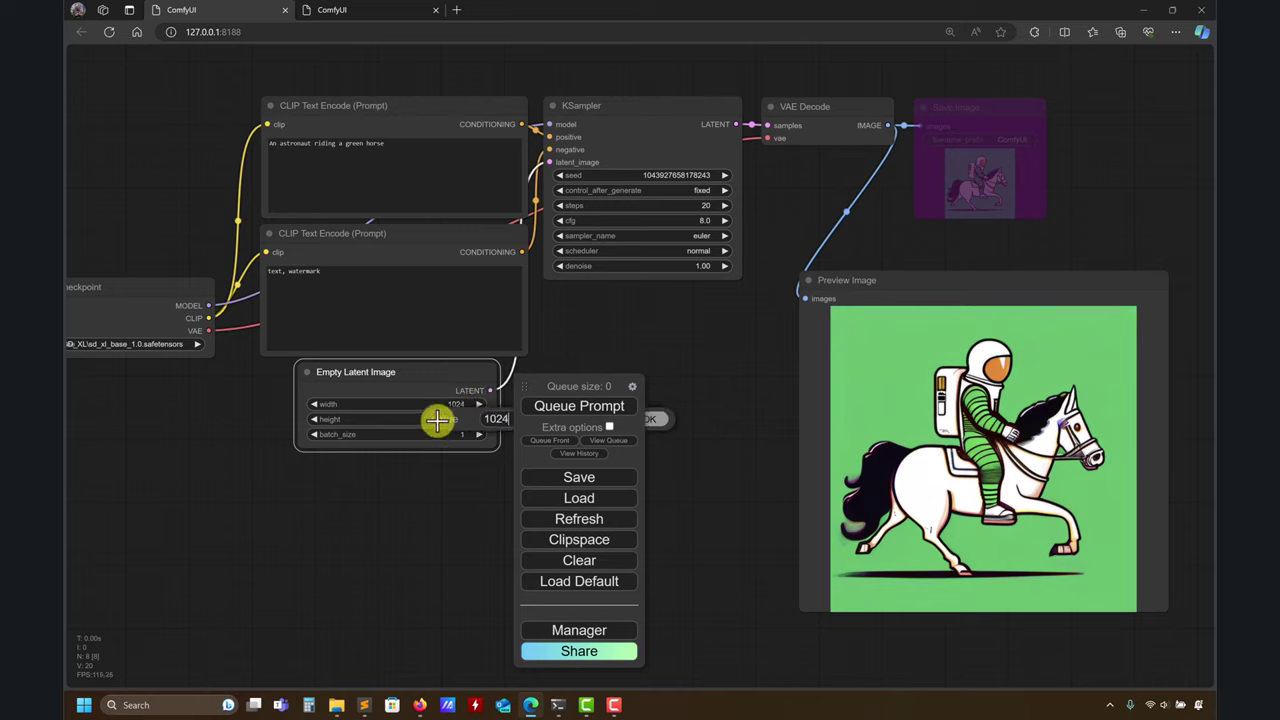
pyautogui.write('1024')
pyautogui.press('Return')
pyautogui.click(600, 406)
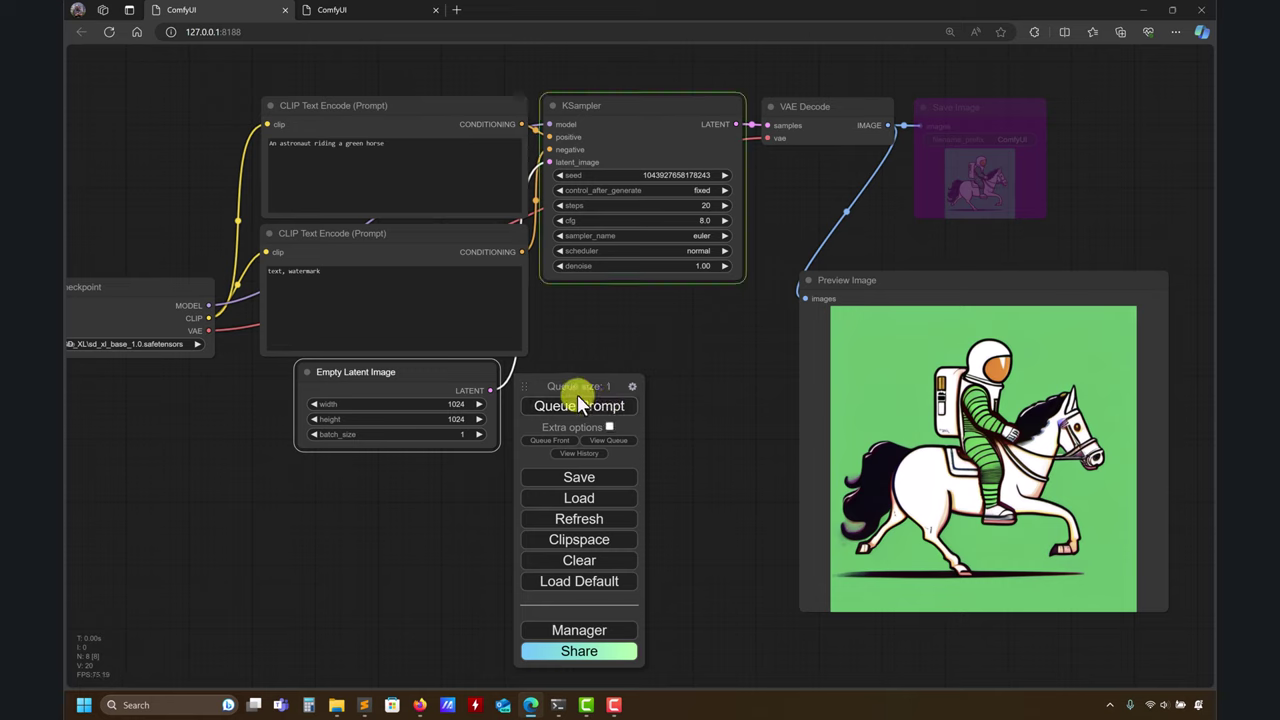
# - Rearrange the queue menu and the Empty Latent Image and Preview Image nodes so they do not overlap
pyautogui.moveTo(578, 394); pyautogui.dragTo(671, 405)
pyautogui.moveTo(414, 371); pyautogui.dragTo(426, 399)
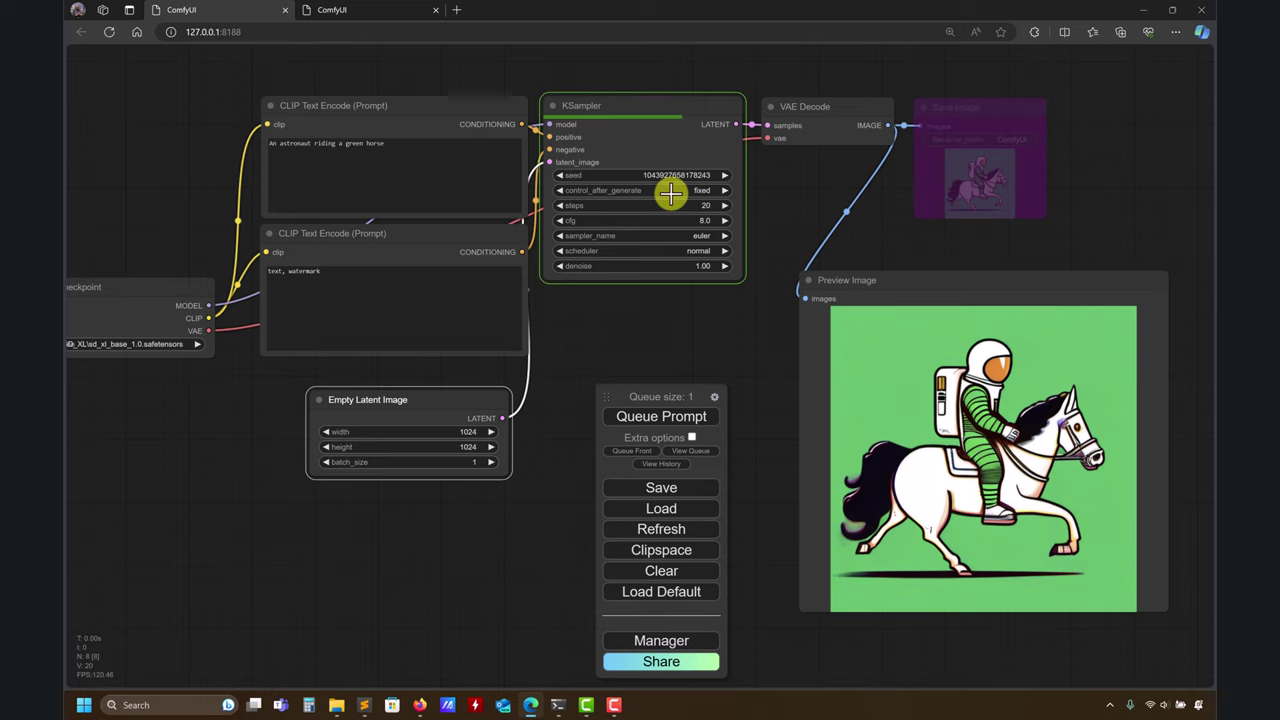
pyautogui.moveTo(866, 277); pyautogui.dragTo(839, 265)
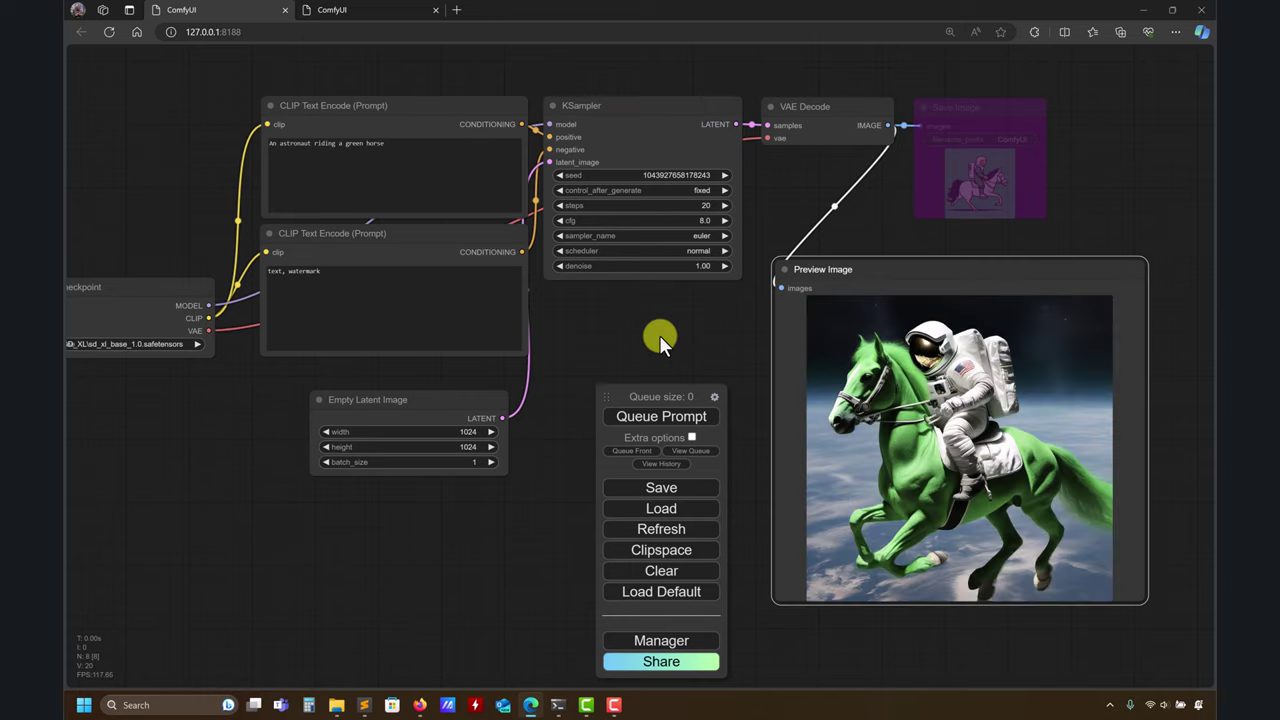
pyautogui.moveTo(659, 335); pyautogui.dragTo(611, 285)
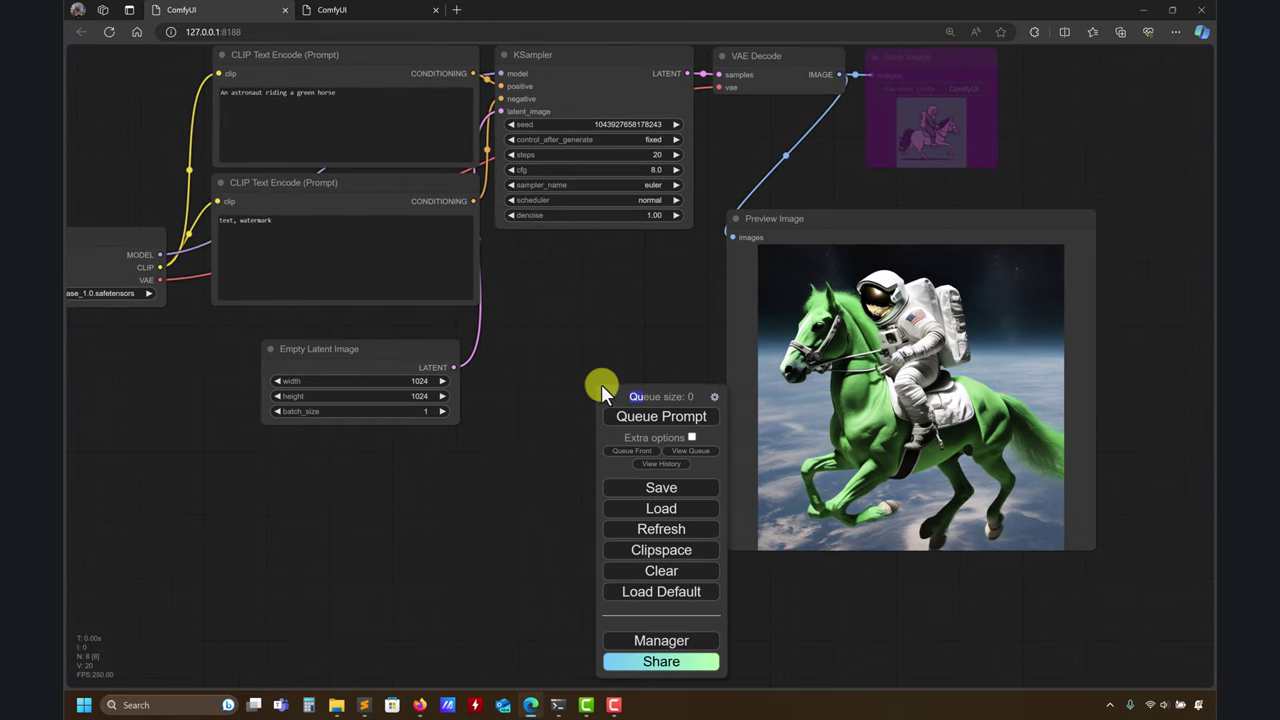
pyautogui.moveTo(657, 394); pyautogui.dragTo(597, 388)
pyautogui.moveTo(633, 346); pyautogui.dragTo(648, 349)
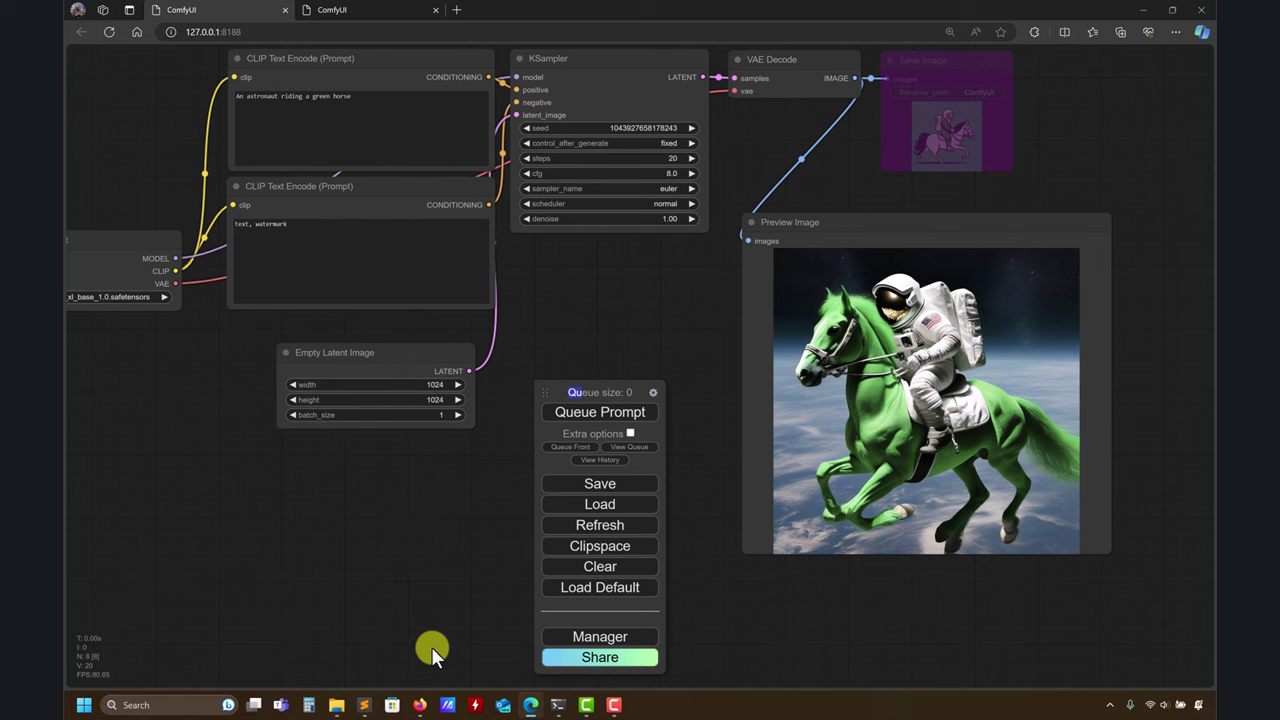
# - View the base-plus-refiner workflow in the other ComfyUI tab and return to the simple base workflow
pyautogui.click(364, 10)
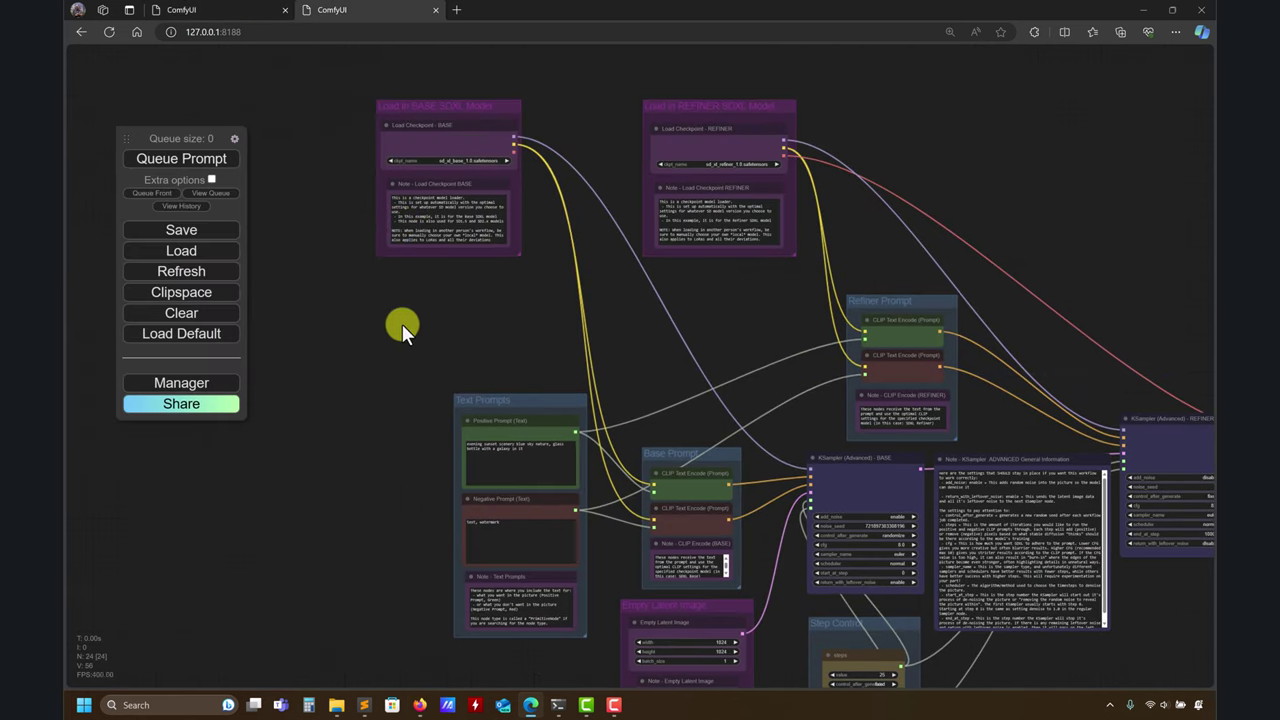
pyautogui.click(251, 9)
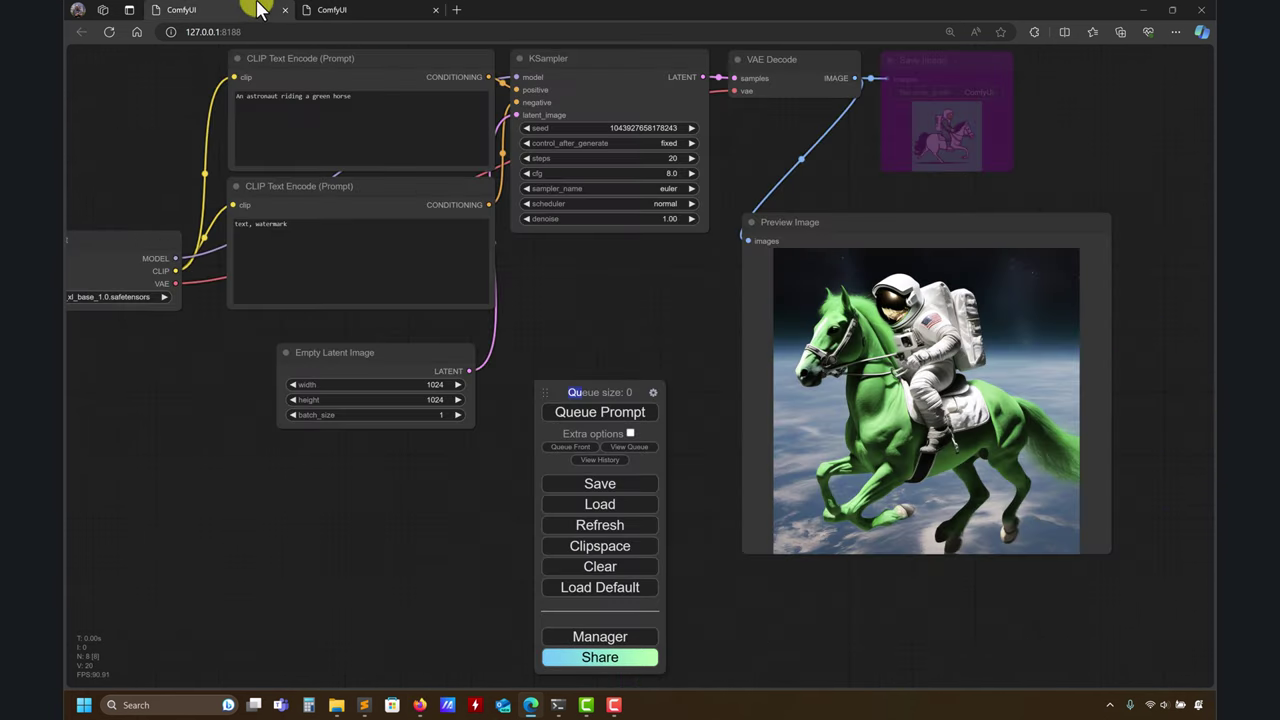
pyautogui.moveTo(569, 331); pyautogui.dragTo(597, 343)
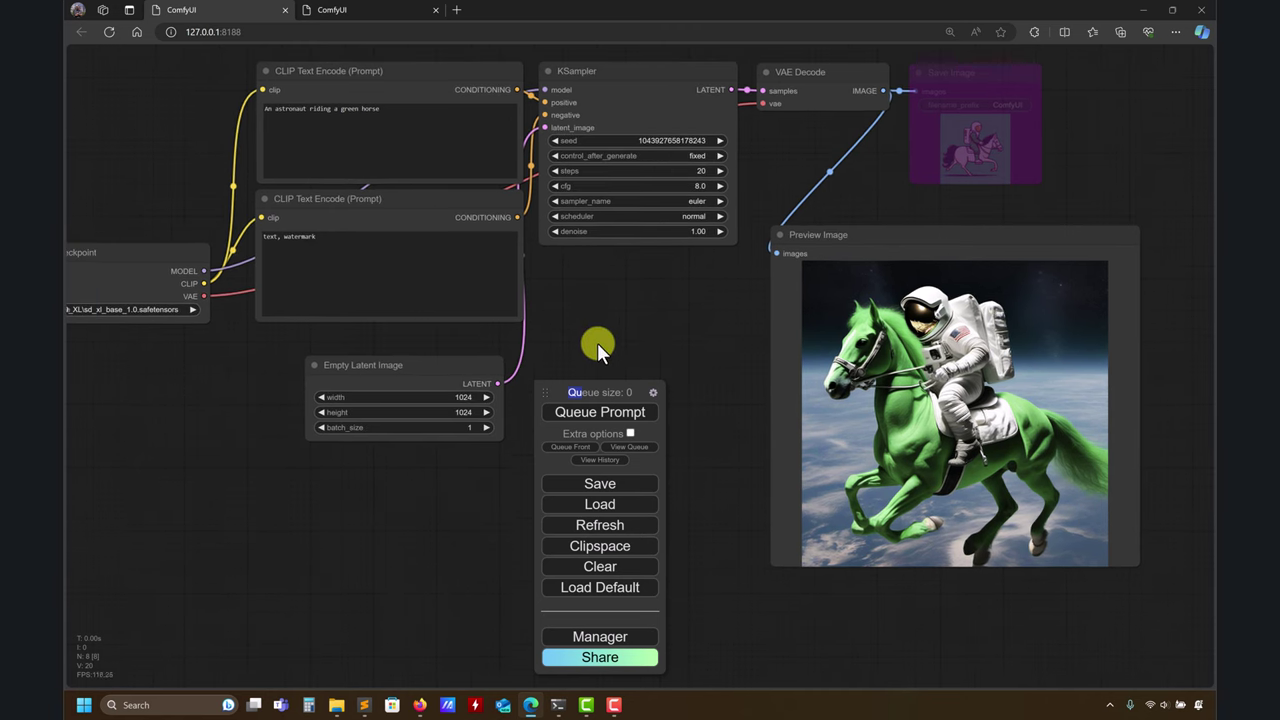
# - Move the queue menu clear of the Empty Latent Image node, into the gap before the Preview Image node
pyautogui.moveTo(592, 397); pyautogui.dragTo(608, 385)
pyautogui.moveTo(594, 314); pyautogui.dragTo(663, 308)
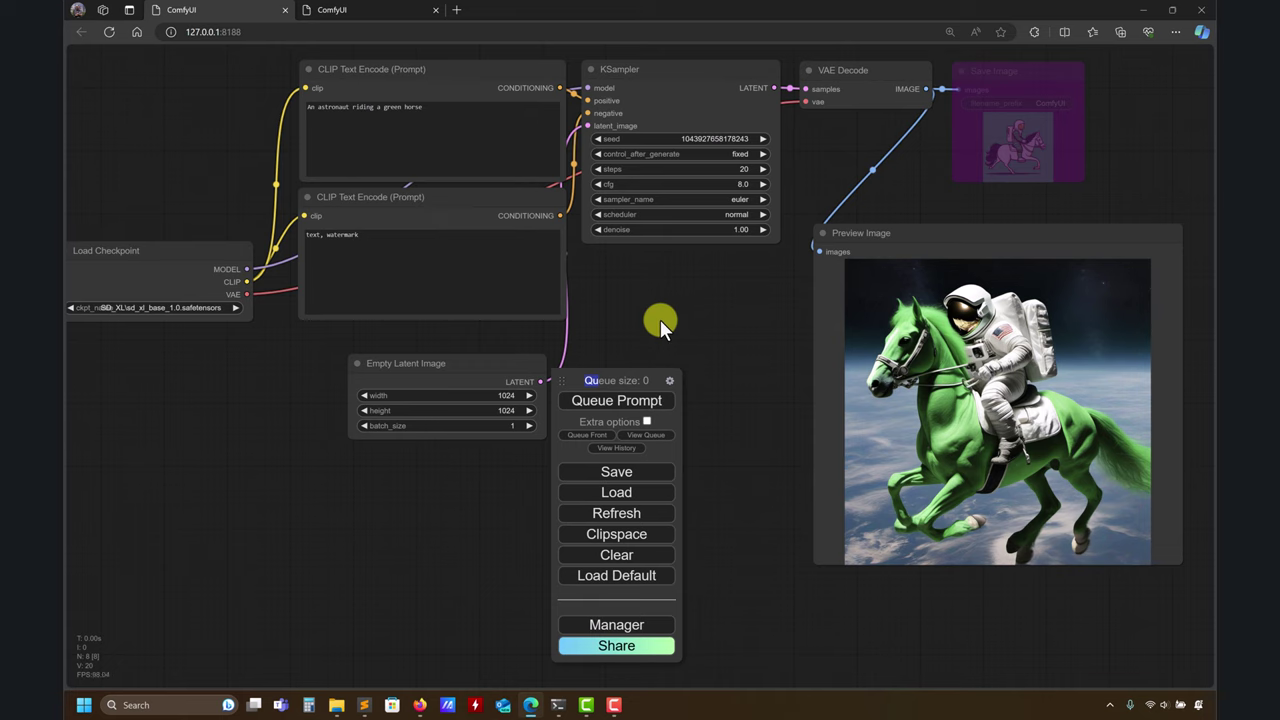
pyautogui.moveTo(612, 367); pyautogui.dragTo(679, 374)
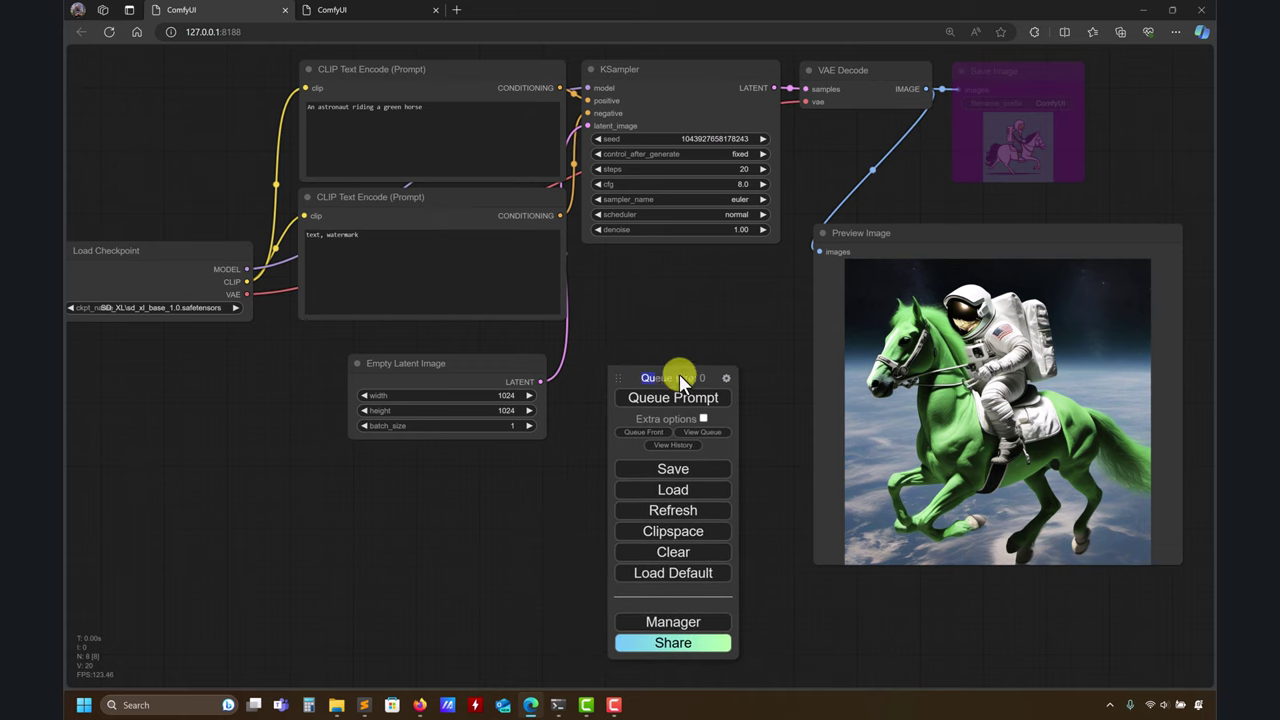
pyautogui.moveTo(728, 275); pyautogui.dragTo(754, 281)
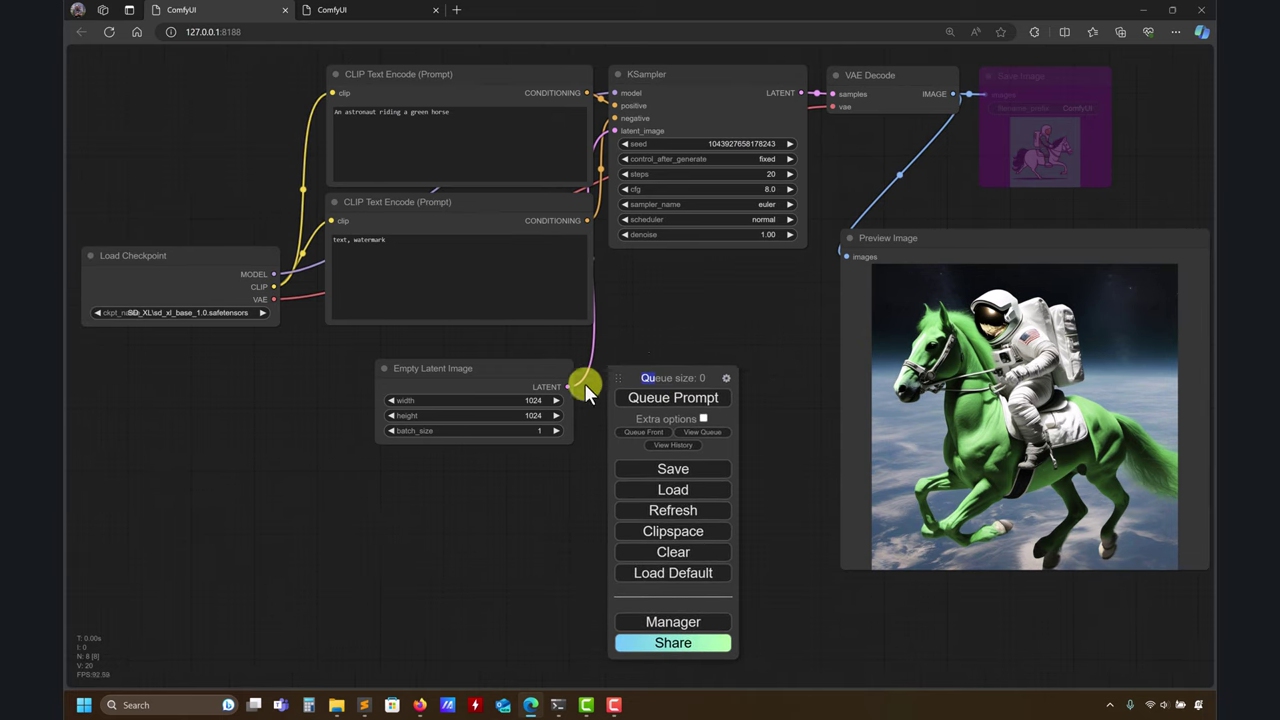
# - Set the Empty Latent Image width and height to 2048
pyautogui.click(526, 403)
pyautogui.click(526, 403)
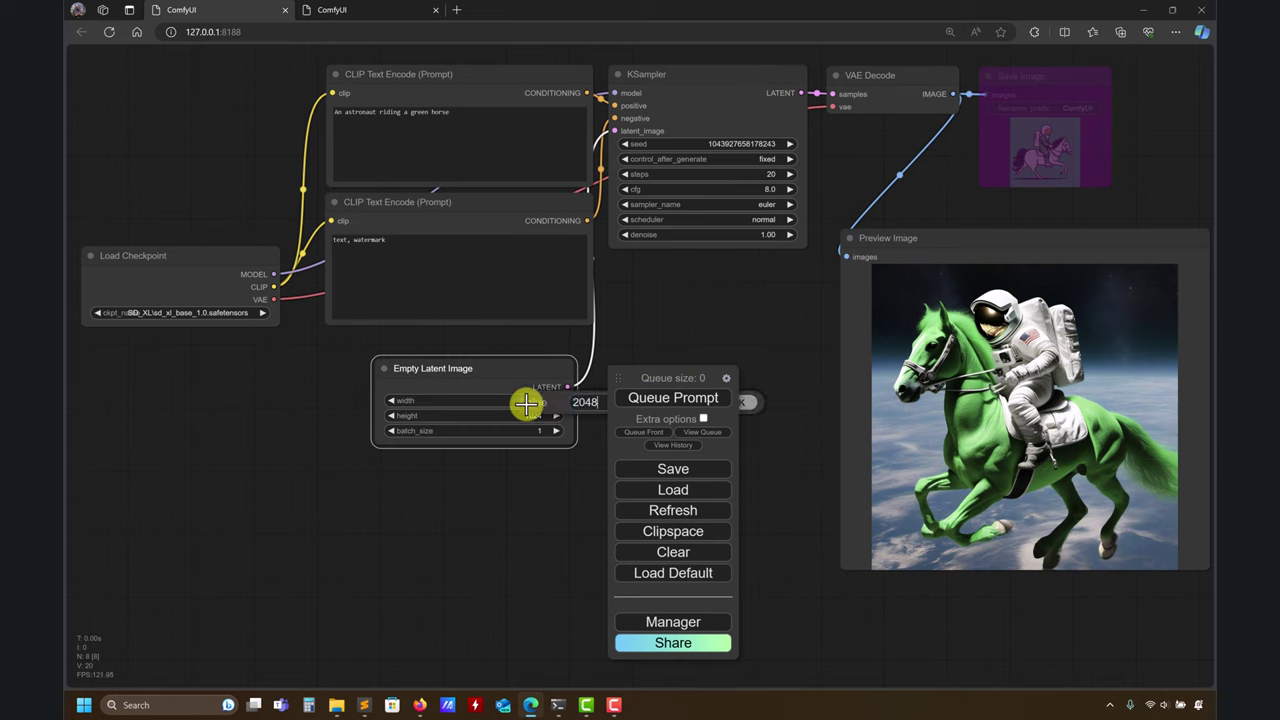
pyautogui.write('2048')
pyautogui.press('Return')
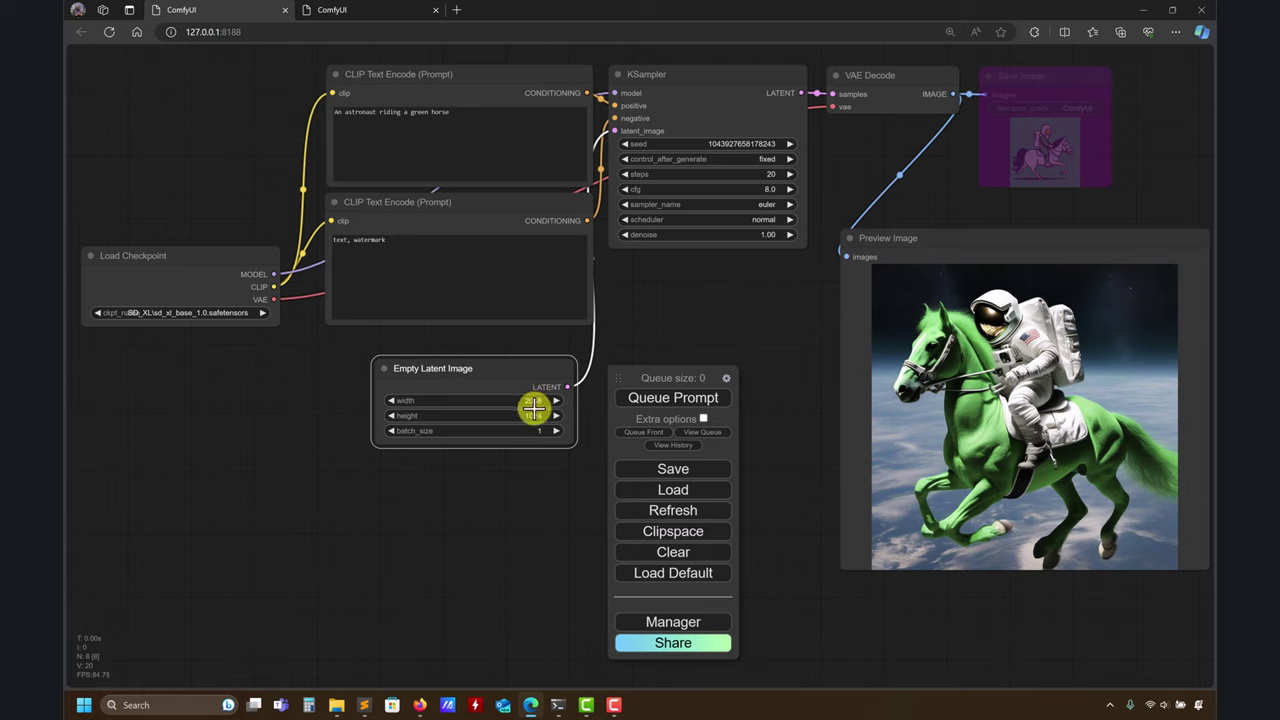
pyautogui.click(533, 414)
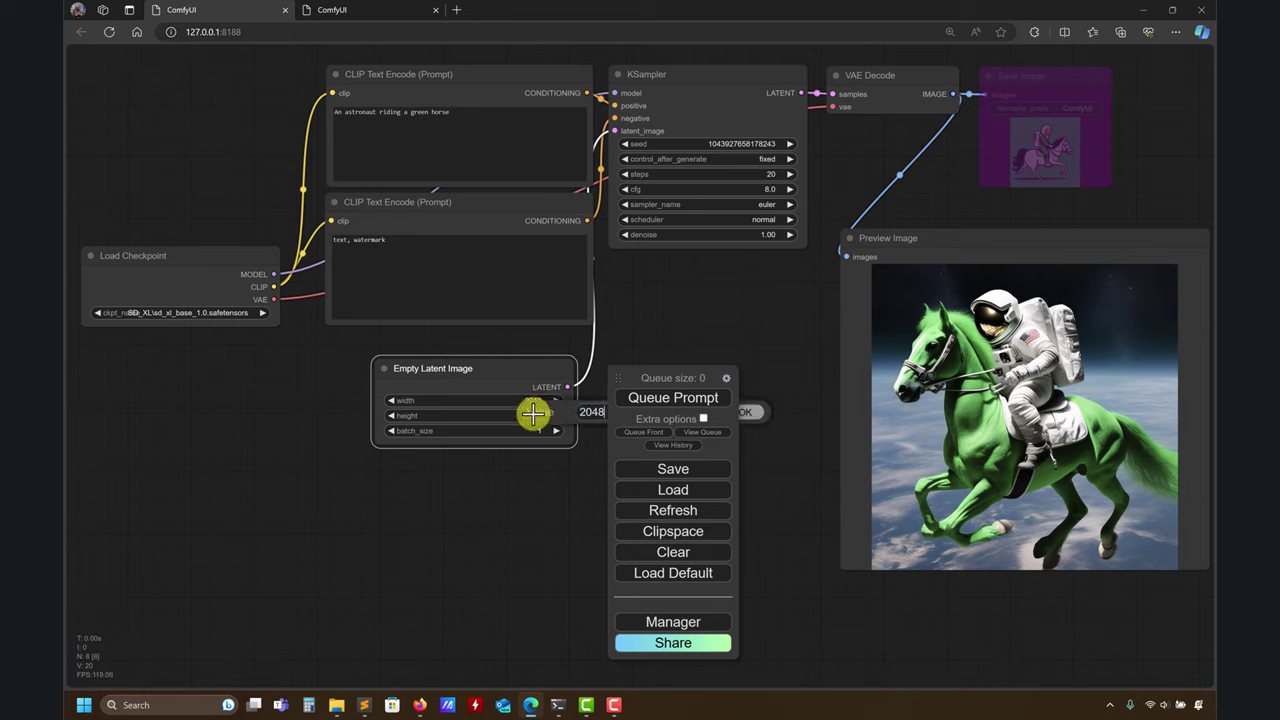
pyautogui.write('2048')
pyautogui.press('Return')
# - Move the queue menu below the Load Checkpoint node and queue the 2048 × 2048 prompt
pyautogui.moveTo(667, 387); pyautogui.dragTo(232, 375)
pyautogui.click(250, 389)
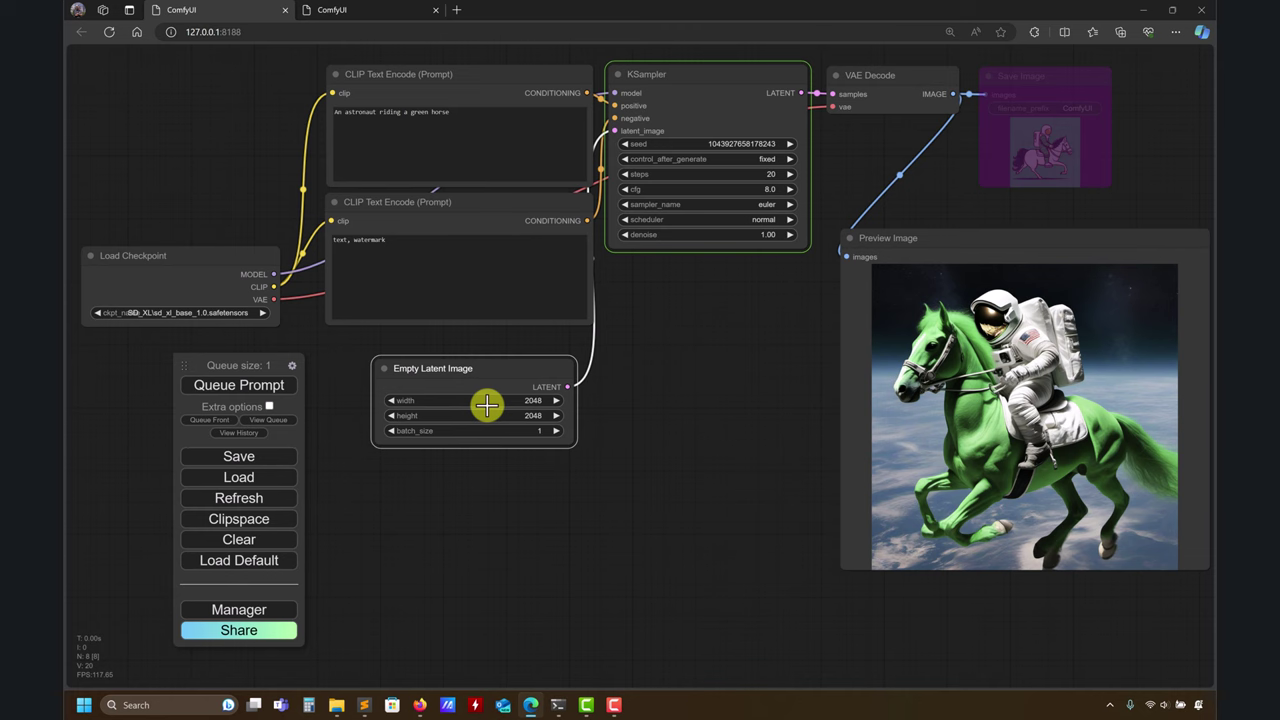
pyautogui.moveTo(682, 349); pyautogui.dragTo(617, 349)
pyautogui.moveTo(651, 358); pyautogui.dragTo(655, 409)
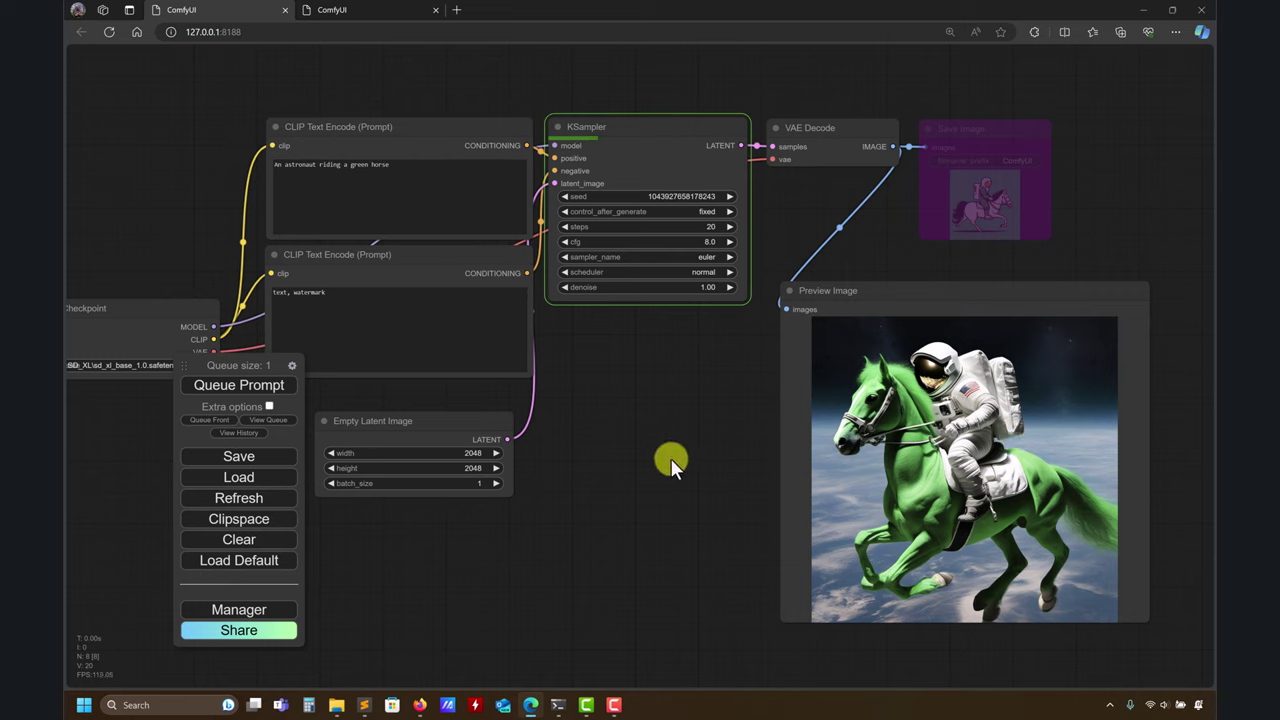
# - Check the sampling progress in the ComfyUI command console and return to the workflow
pyautogui.click(558, 705)
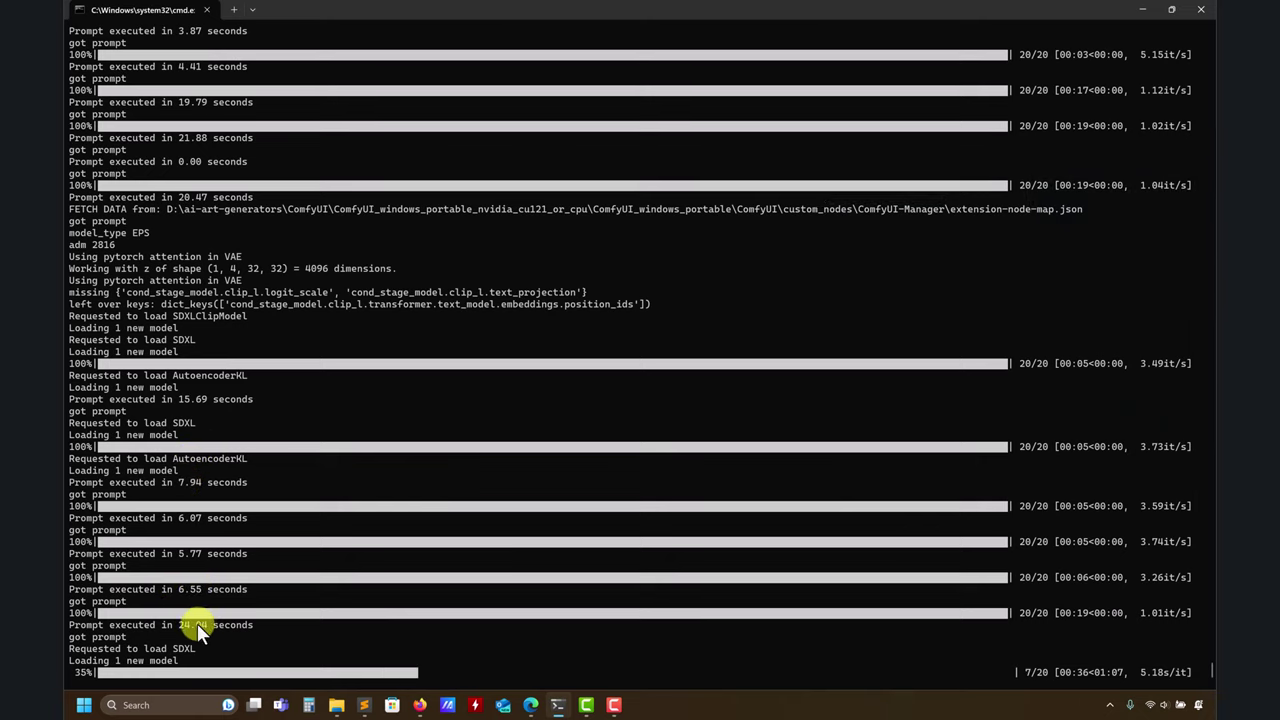
pyautogui.click(1140, 12)
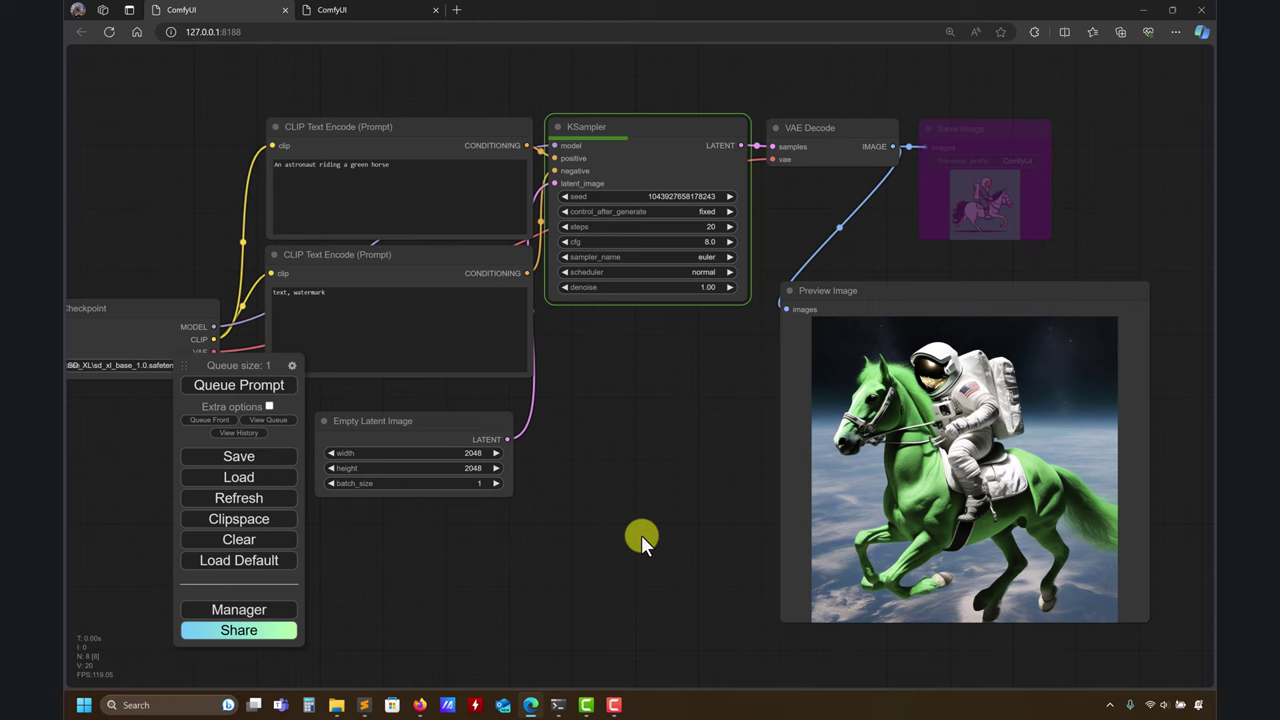
pyautogui.moveTo(622, 571); pyautogui.dragTo(707, 569)
pyautogui.moveTo(384, 496)
pyautogui.mouseDown()
pyautogui.moveTo(372, 394)
pyautogui.moveTo(384, 488)
pyautogui.mouseUp()
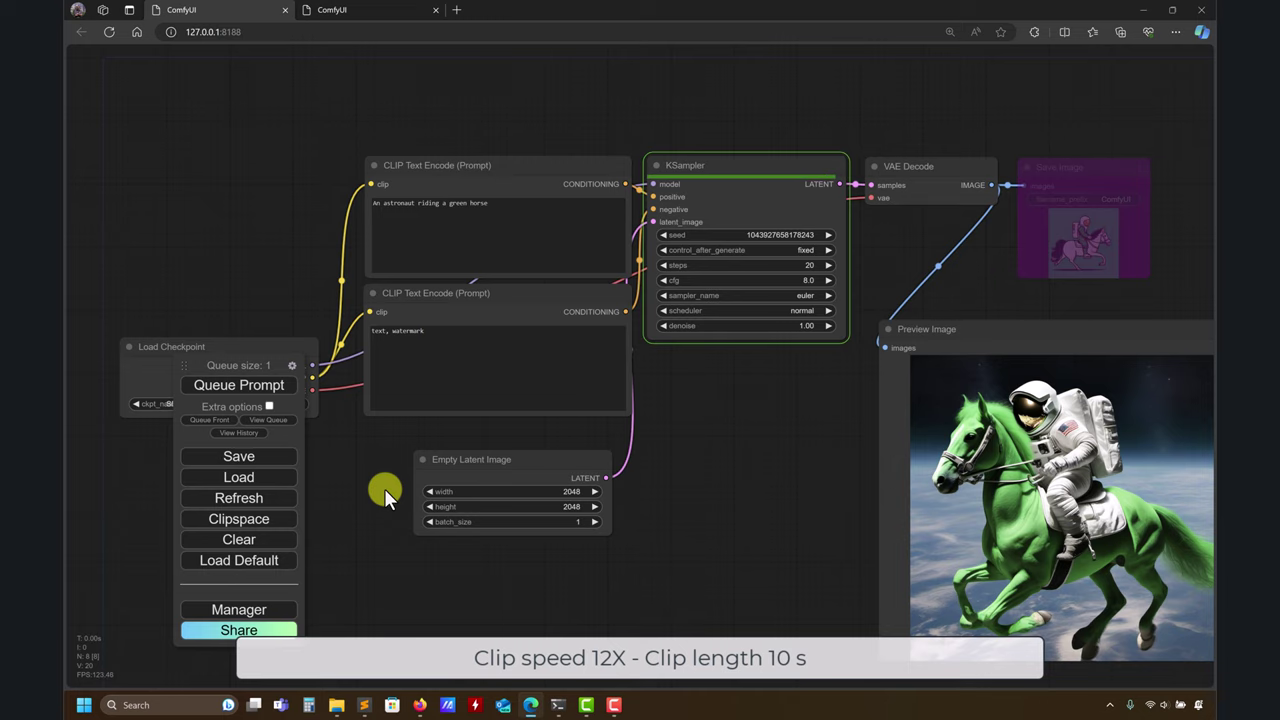
# - Shift the Preview Image node slightly away from the VAE Decode node
pyautogui.scroll(-2, 533, 552)
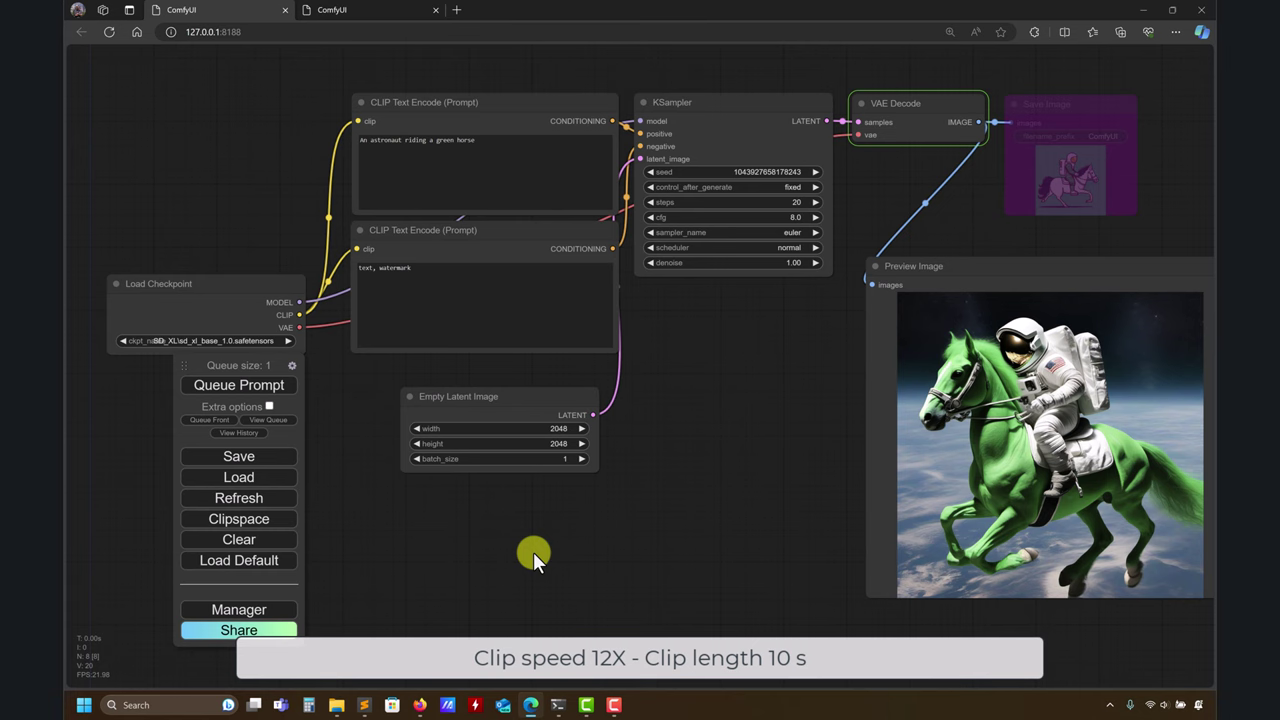
pyautogui.scroll(-2, 761, 267)
pyautogui.moveTo(960, 269); pyautogui.dragTo(972, 282)
# - Examine the NVIDIA GPU performance in Task Manager and the prompt's execution time in the command console
pyautogui.rightClick(84, 705)
pyautogui.click(114, 546)
pyautogui.moveTo(1031, 182); pyautogui.dragTo(743, 87)
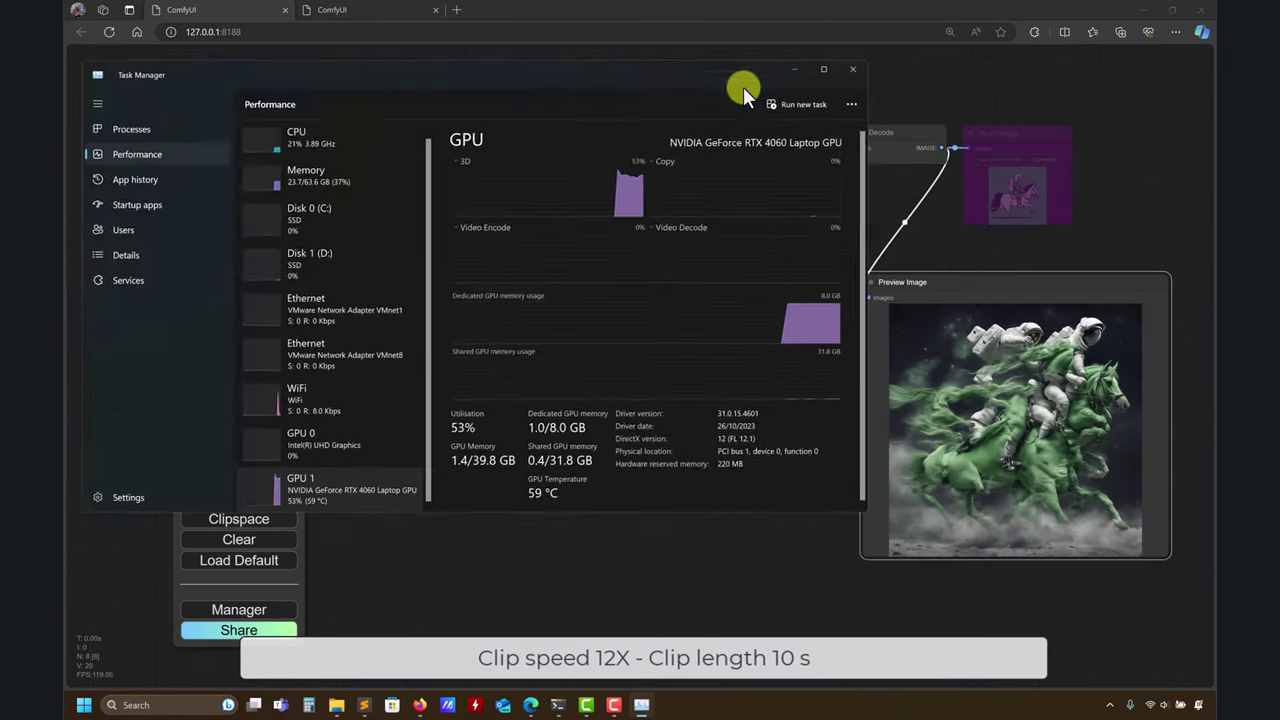
pyautogui.click(795, 69)
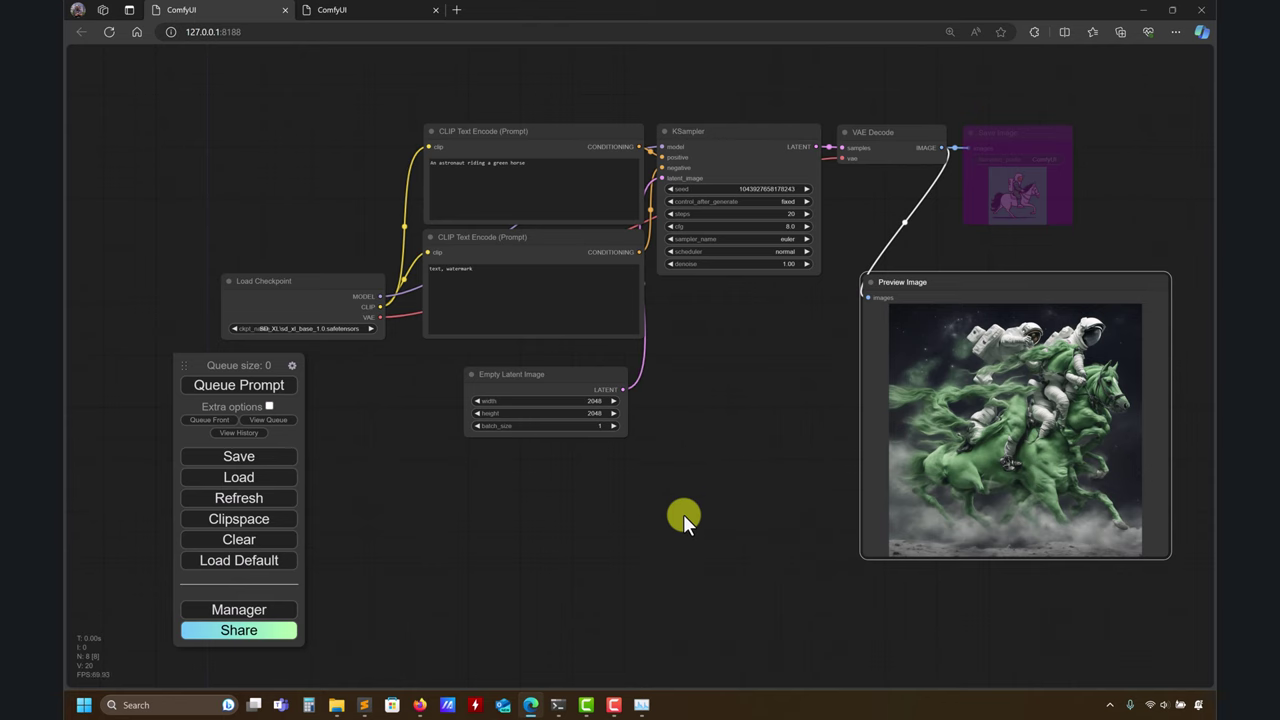
pyautogui.click(557, 705)
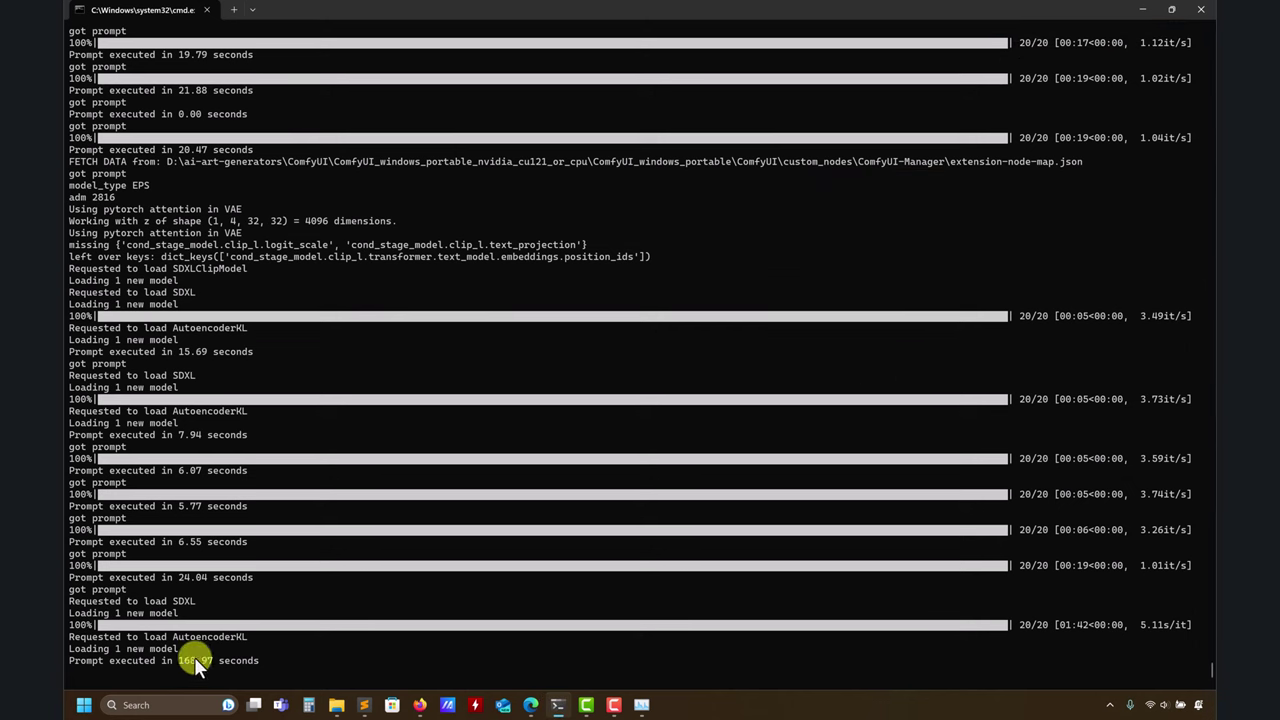
# - Return to ComfyUI and examine the distorted astronaut and horse details in the 2048 × 2048 preview image up close
pyautogui.click(557, 705)
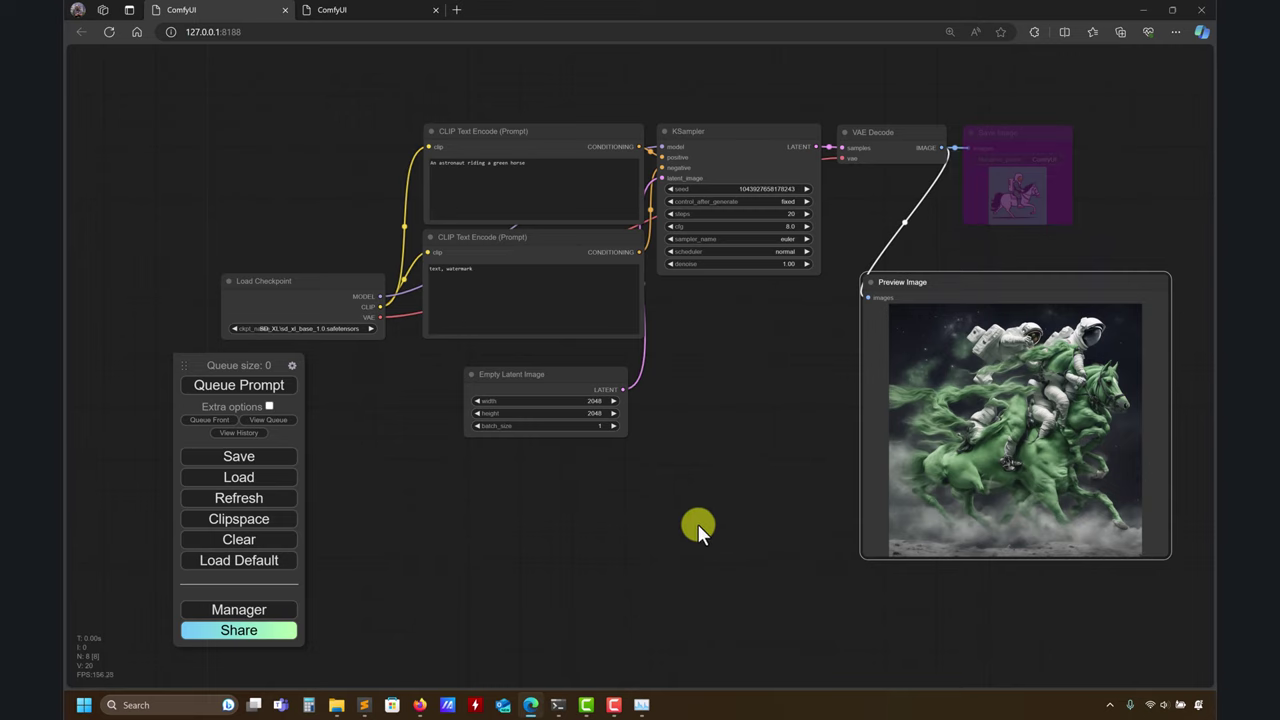
pyautogui.moveTo(676, 506); pyautogui.dragTo(656, 507)
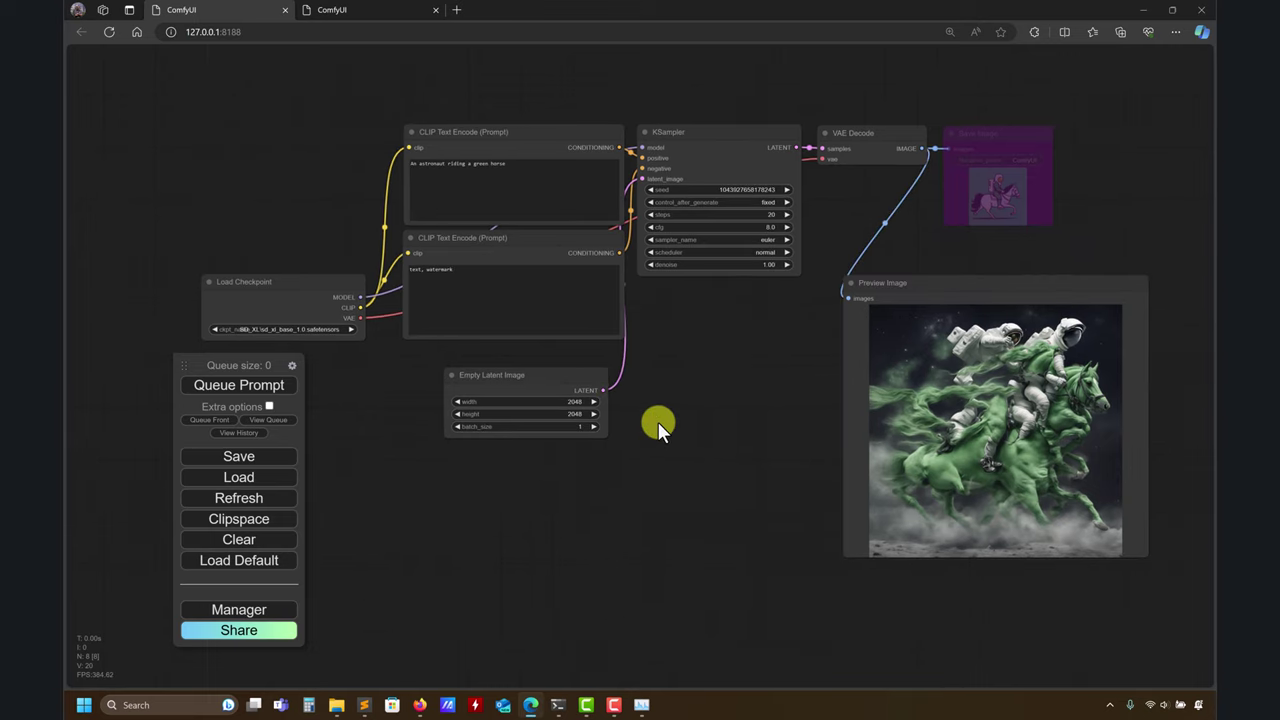
pyautogui.moveTo(645, 423); pyautogui.dragTo(522, 474)
pyautogui.scroll(5, 523, 468)
pyautogui.moveTo(431, 441); pyautogui.dragTo(241, 431)
pyautogui.moveTo(1081, 322); pyautogui.dragTo(1063, 373)
pyautogui.scroll(5, 987, 341)
pyautogui.scroll(-2, 1071, 331)
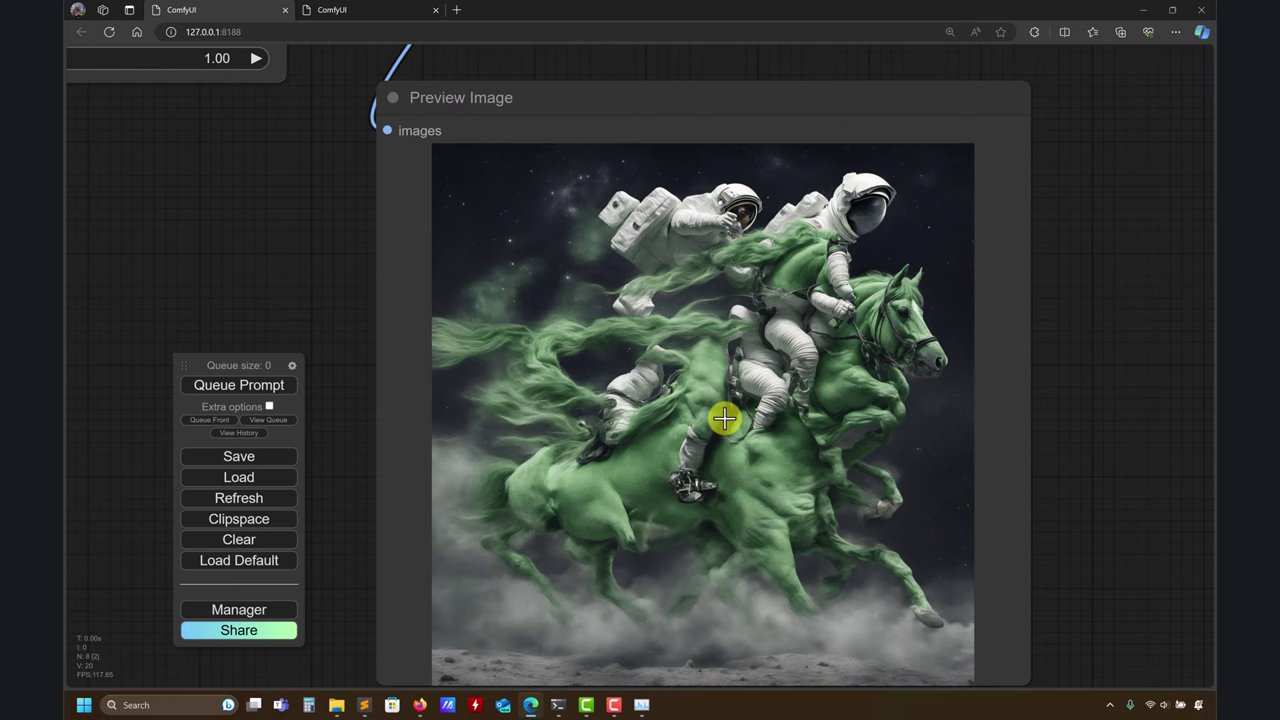
pyautogui.scroll(-2, 733, 410)
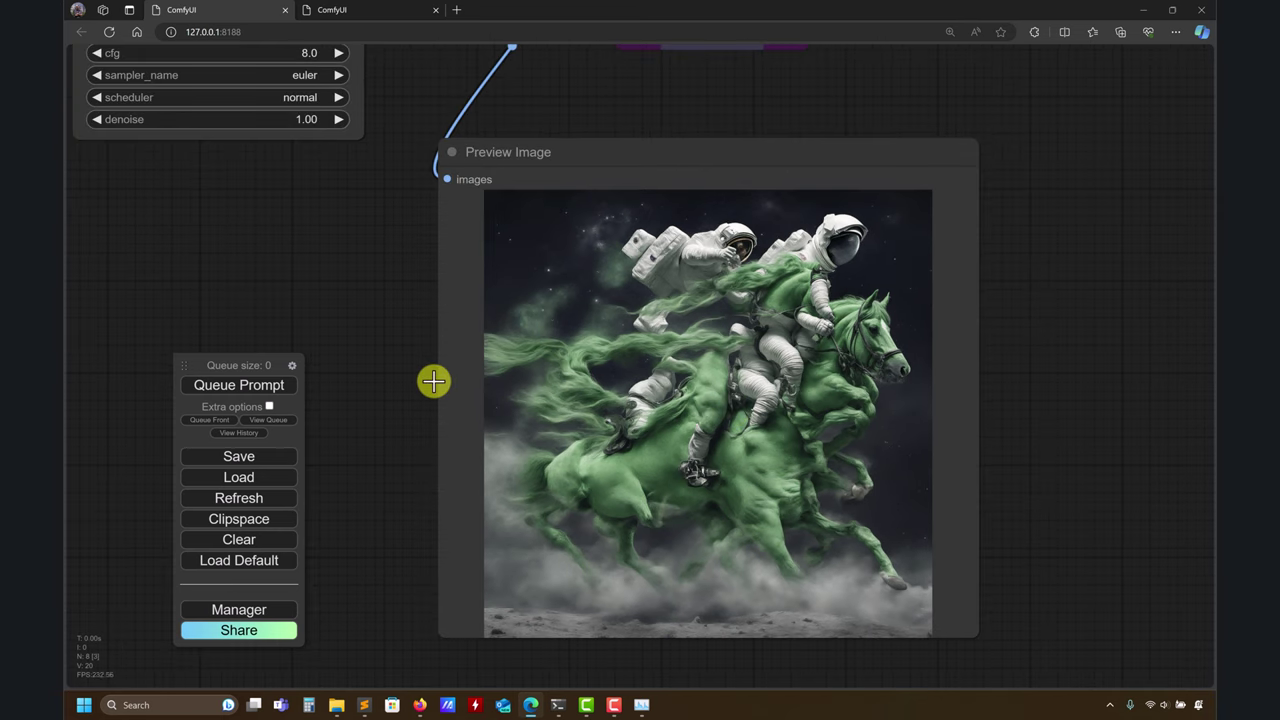
pyautogui.moveTo(434, 381); pyautogui.dragTo(688, 396)
pyautogui.scroll(-3, 512, 393)
pyautogui.moveTo(528, 408); pyautogui.dragTo(711, 388)
pyautogui.moveTo(622, 440); pyautogui.dragTo(386, 434)
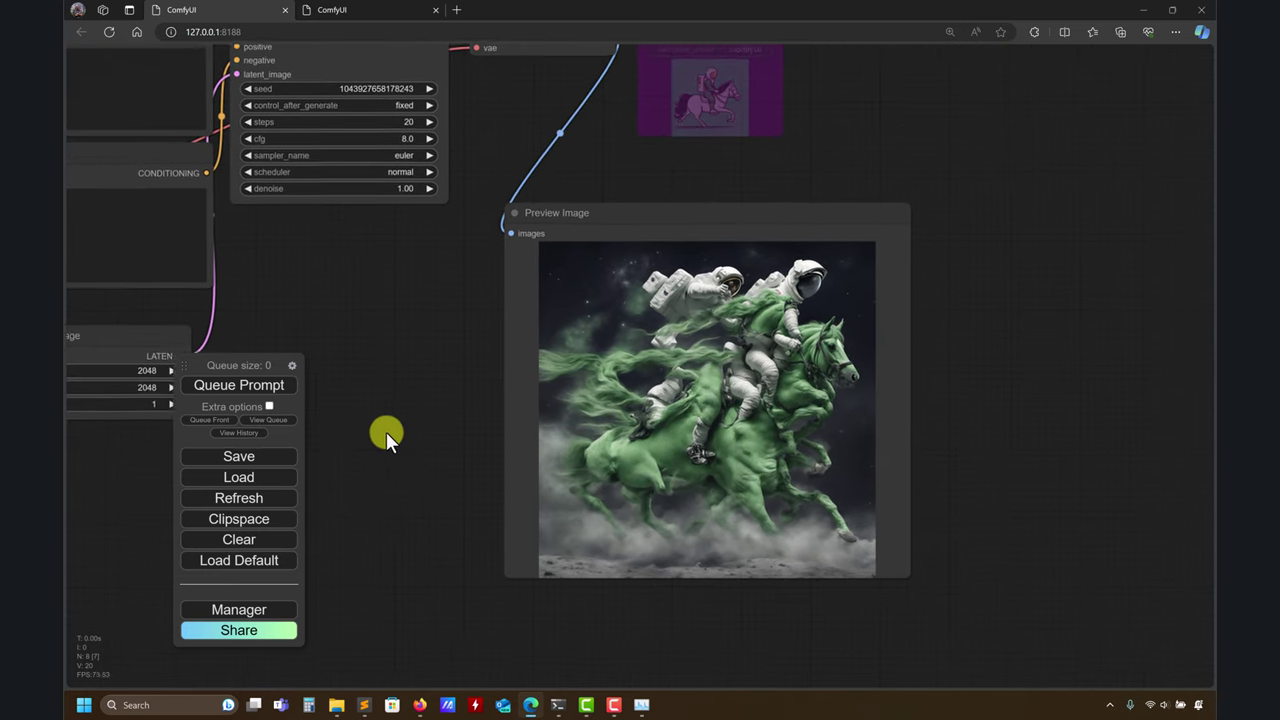
pyautogui.scroll(3, 935, 378)
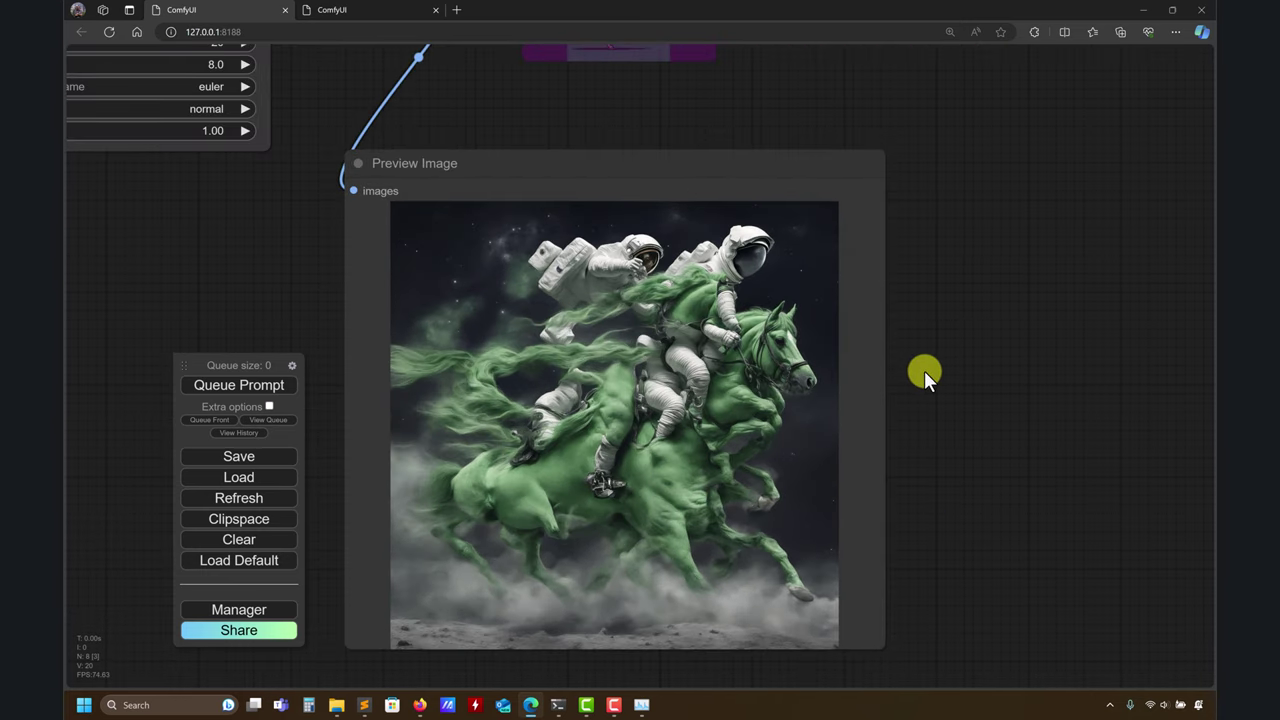
pyautogui.scroll(-2, 974, 334)
pyautogui.hscroll(-3, 406, 240)
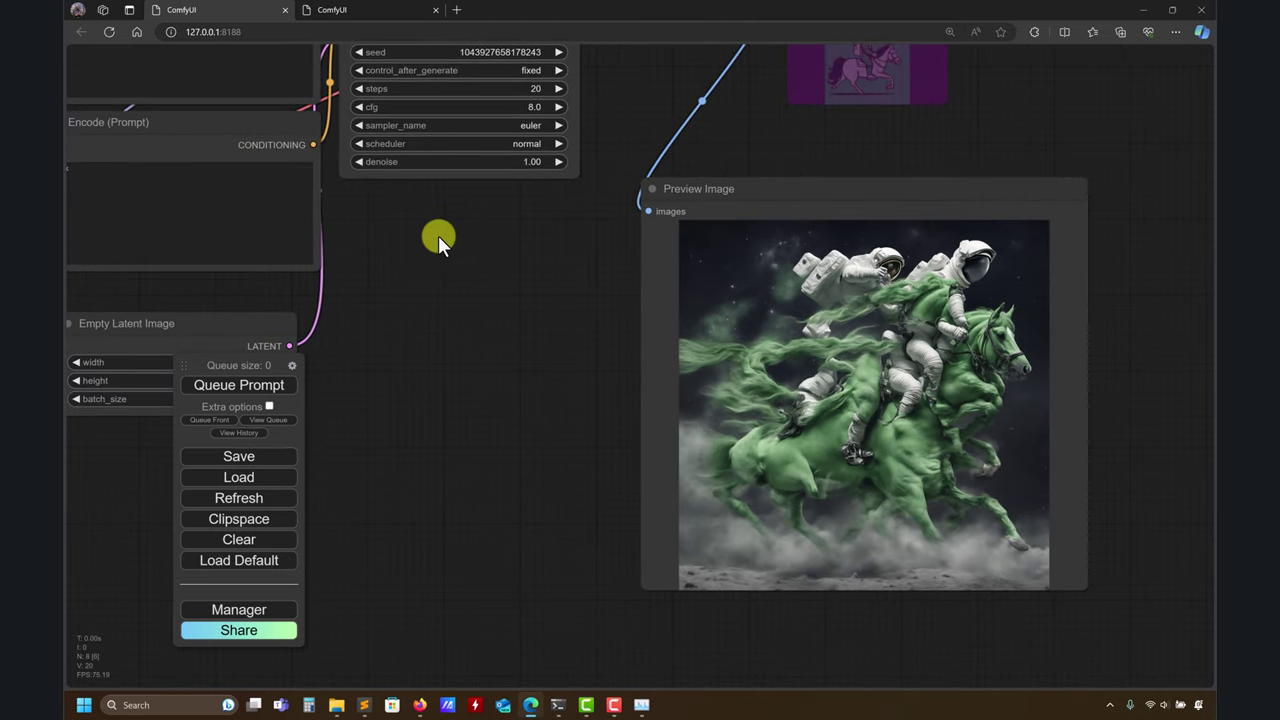
pyautogui.hscroll(-1, 486, 285)
pyautogui.scroll(-2, 503, 297)
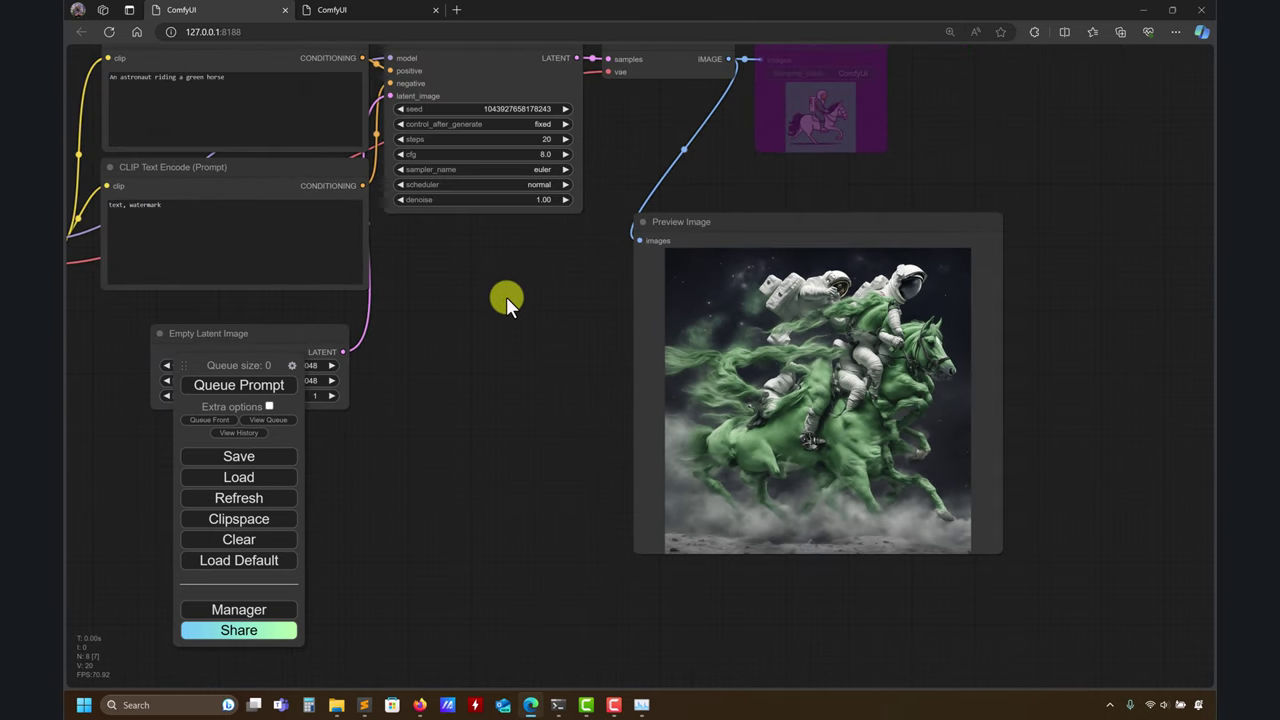
# - Set the Empty Latent Image width and height to 1024
pyautogui.hscroll(-3, 610, 295)
pyautogui.click(558, 331)
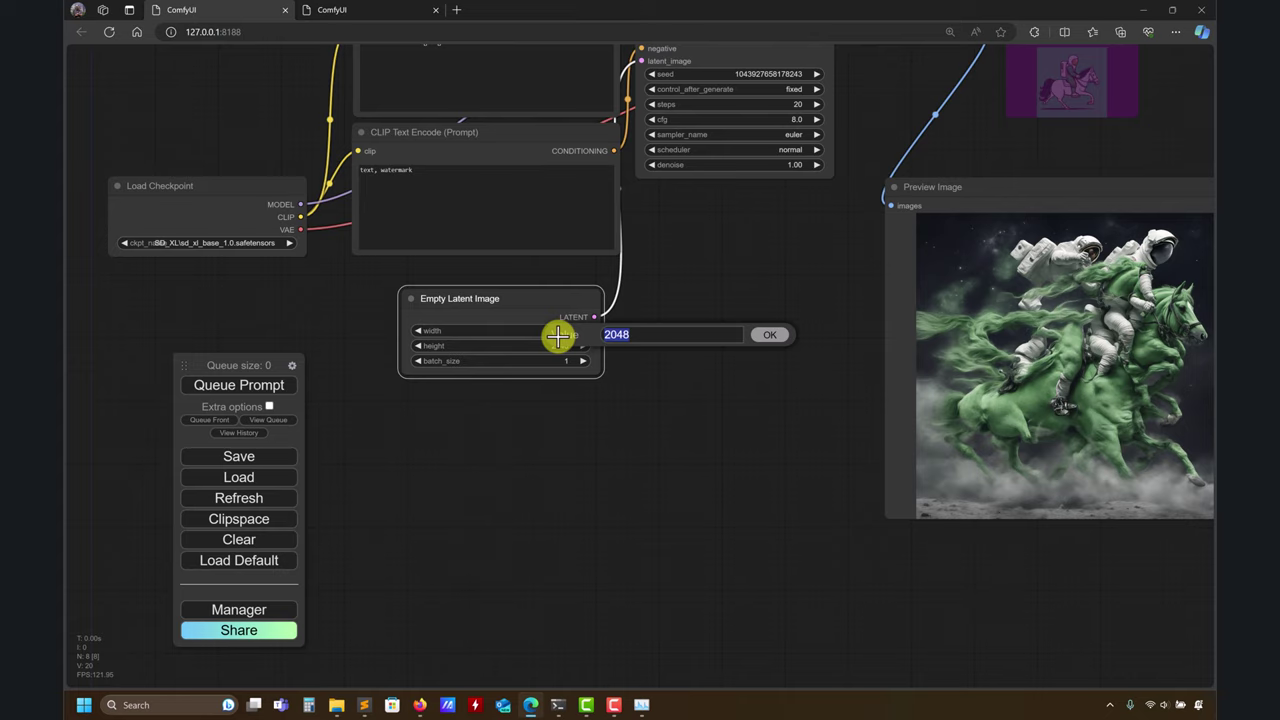
pyautogui.write('1024')
pyautogui.press('Return')
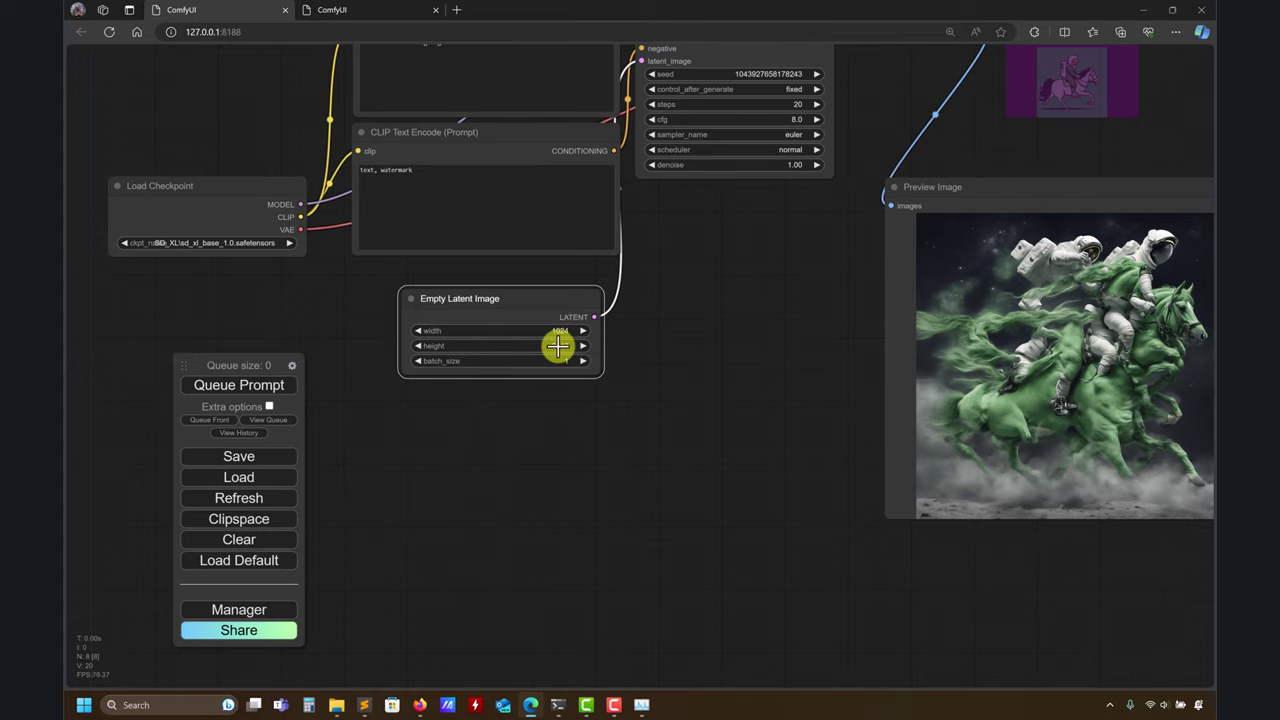
pyautogui.click(558, 345)
pyautogui.write('1024')
pyautogui.press('Return')
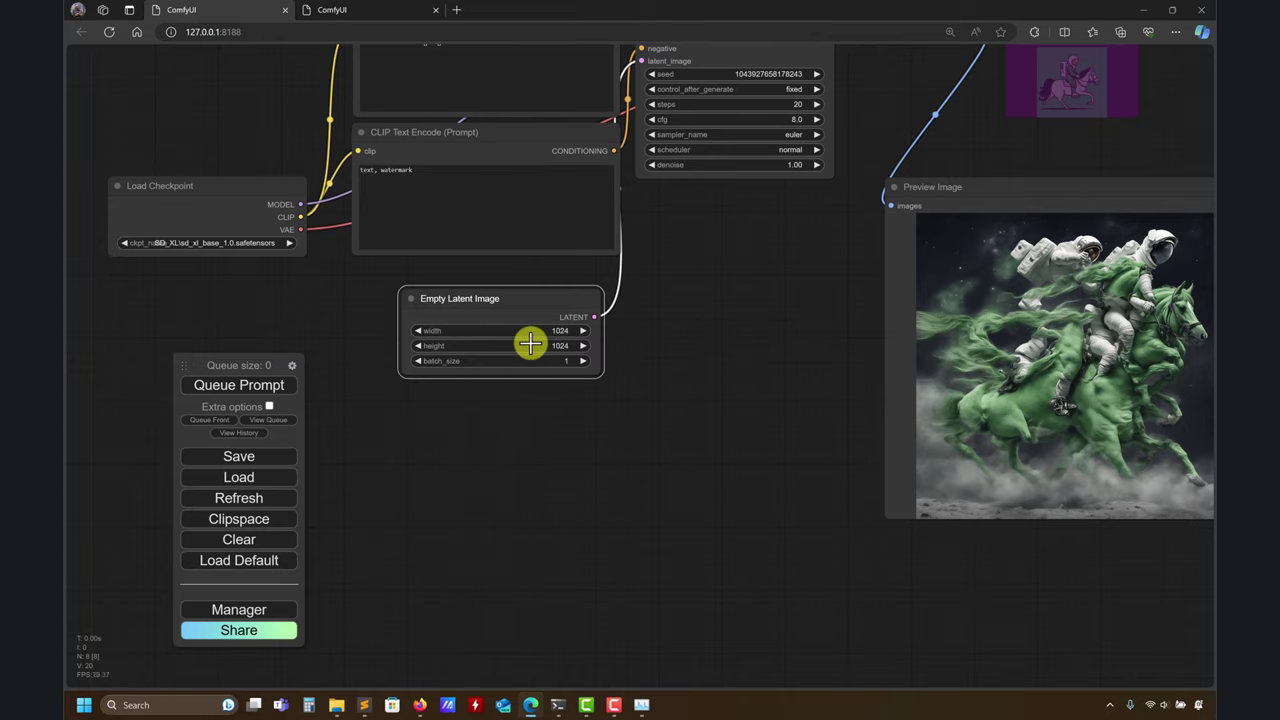
# - Queue the 1024 × 1024 prompt and check its sampling progress in the command console
pyautogui.scroll(-3, 649, 332)
pyautogui.click(239, 385)
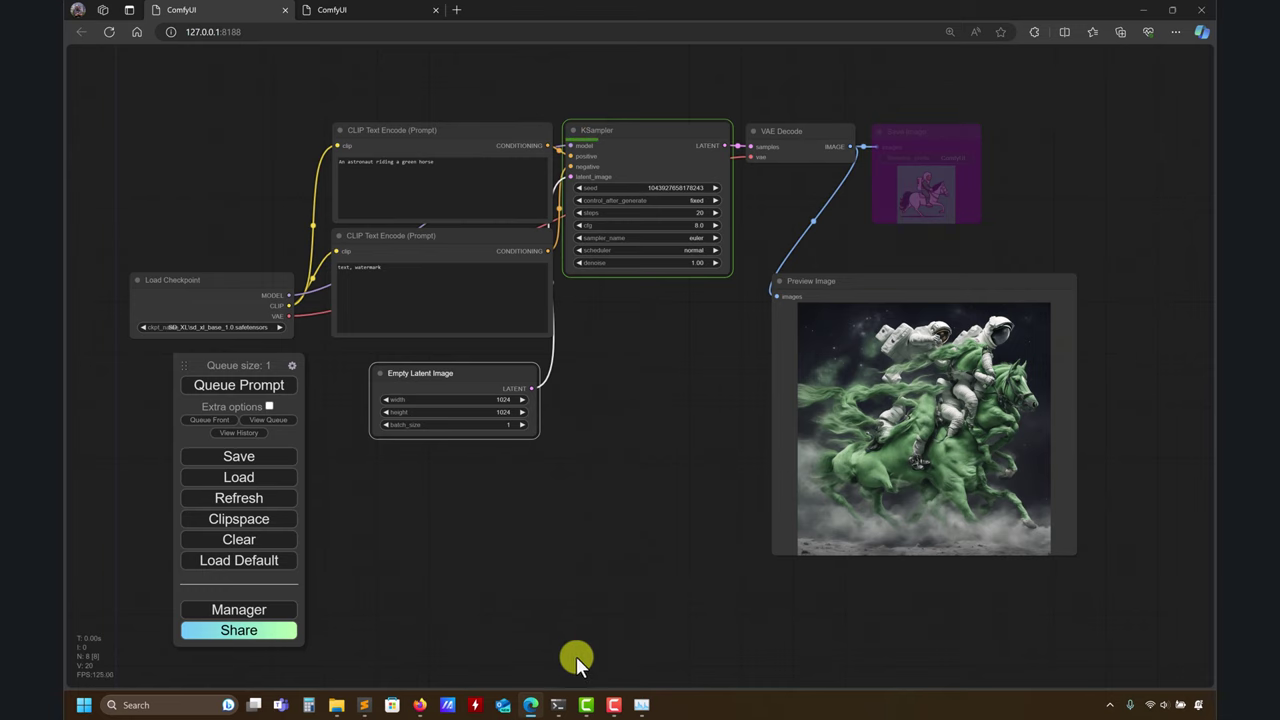
pyautogui.click(562, 710)
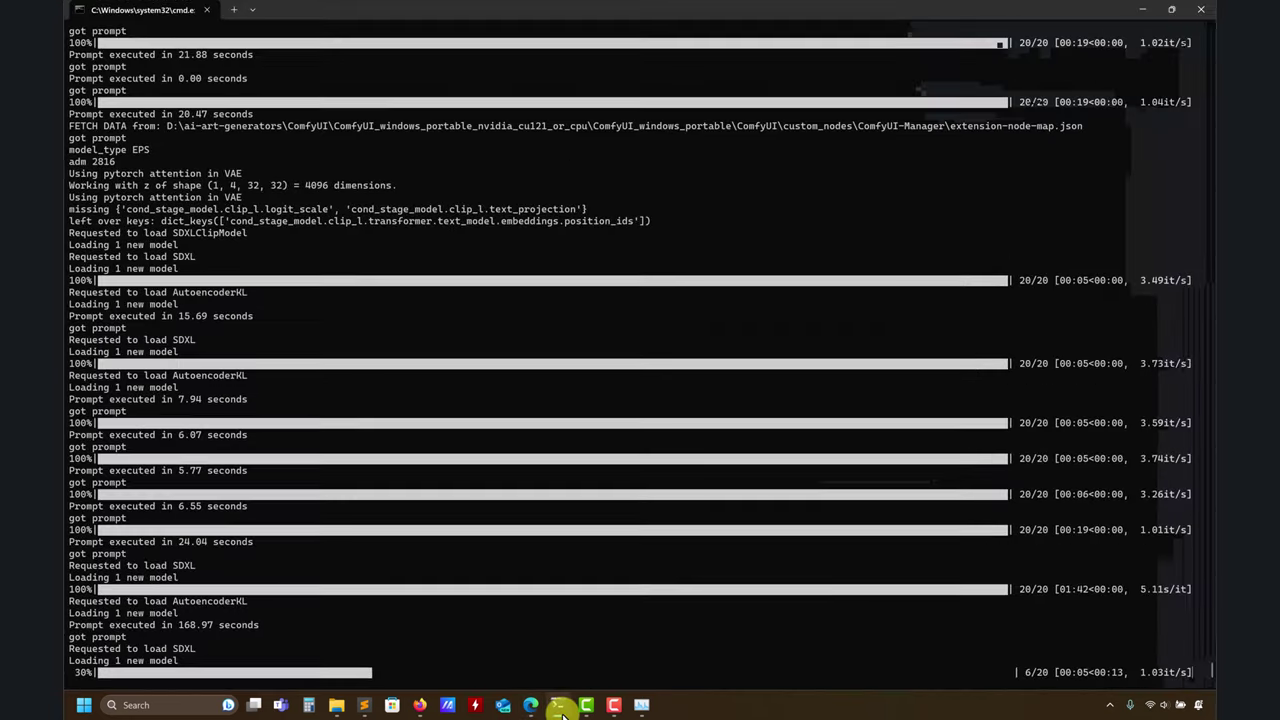
pyautogui.click(562, 710)
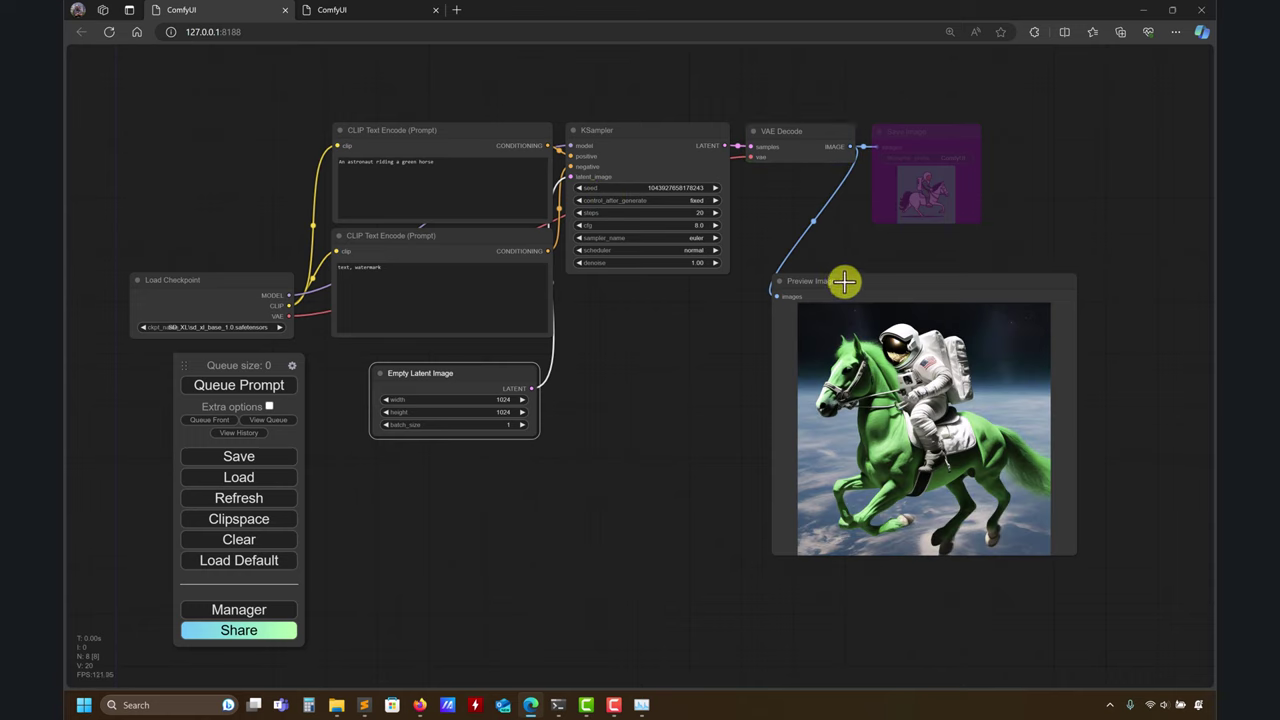
# - Shift the Preview Image node slightly away from the KSampler and examine the 1024 × 1024 image up close
pyautogui.moveTo(846, 280); pyautogui.dragTo(866, 271)
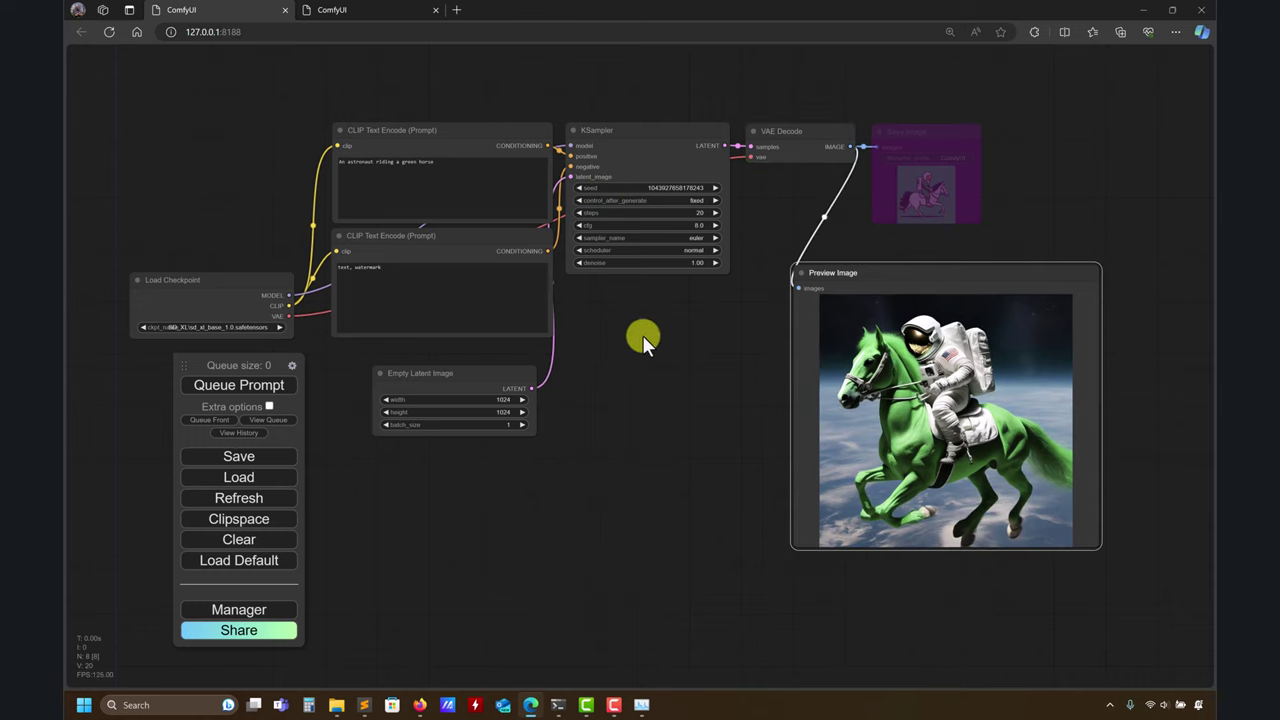
pyautogui.moveTo(659, 382); pyautogui.dragTo(591, 355)
pyautogui.scroll(3, 894, 486)
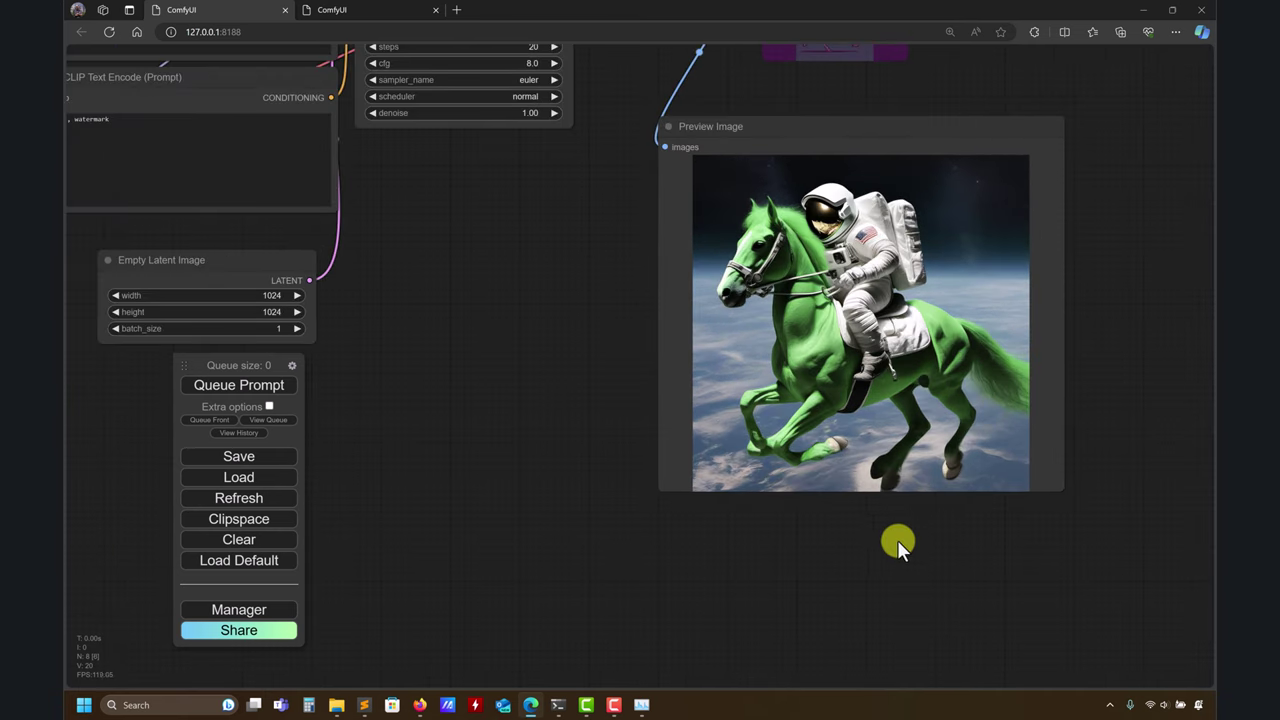
pyautogui.moveTo(897, 540); pyautogui.dragTo(790, 493)
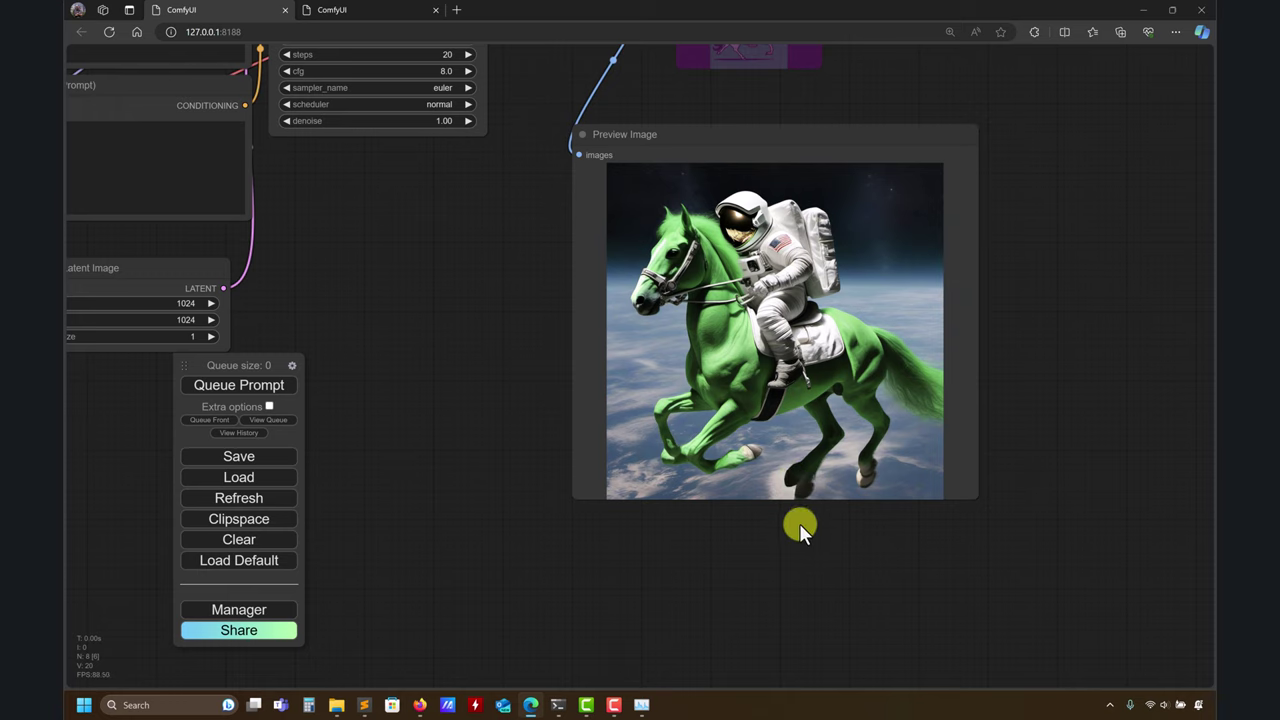
pyautogui.scroll(1, 785, 522)
pyautogui.scroll(-2, 785, 523)
pyautogui.moveTo(739, 522); pyautogui.dragTo(805, 548)
pyautogui.scroll(-1, 622, 457)
pyautogui.moveTo(559, 414); pyautogui.dragTo(645, 447)
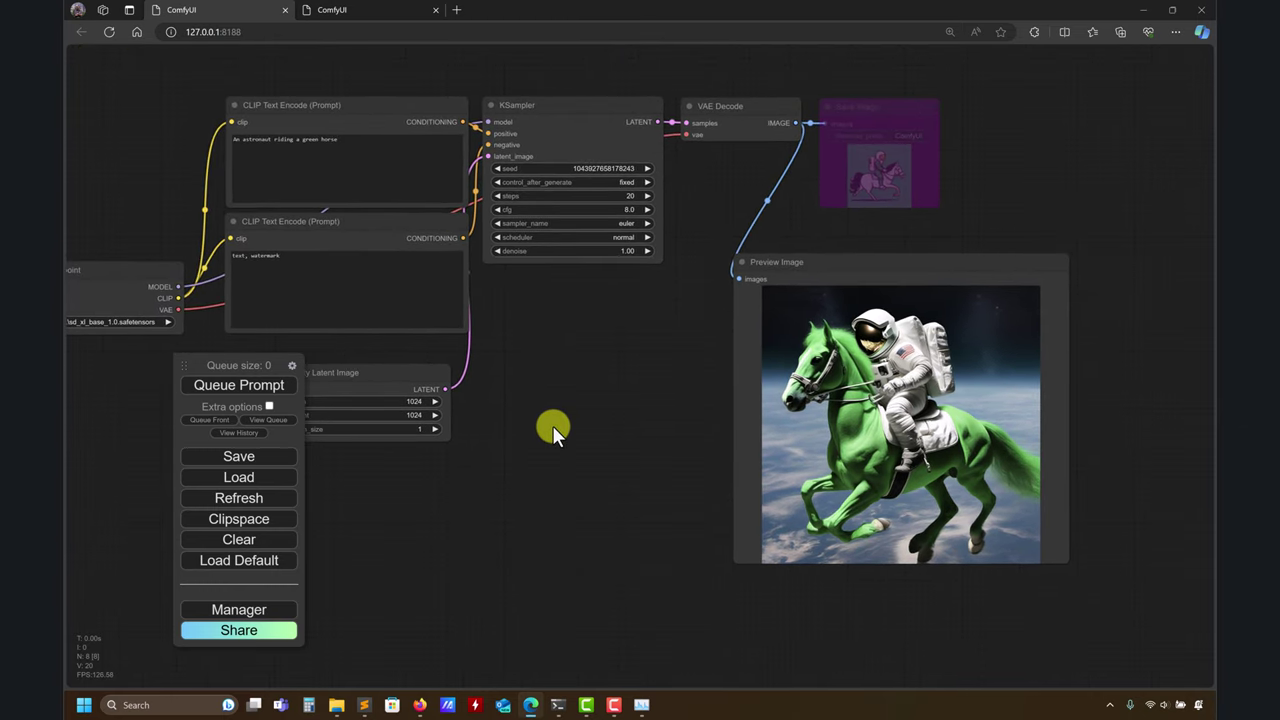
pyautogui.click(600, 192)
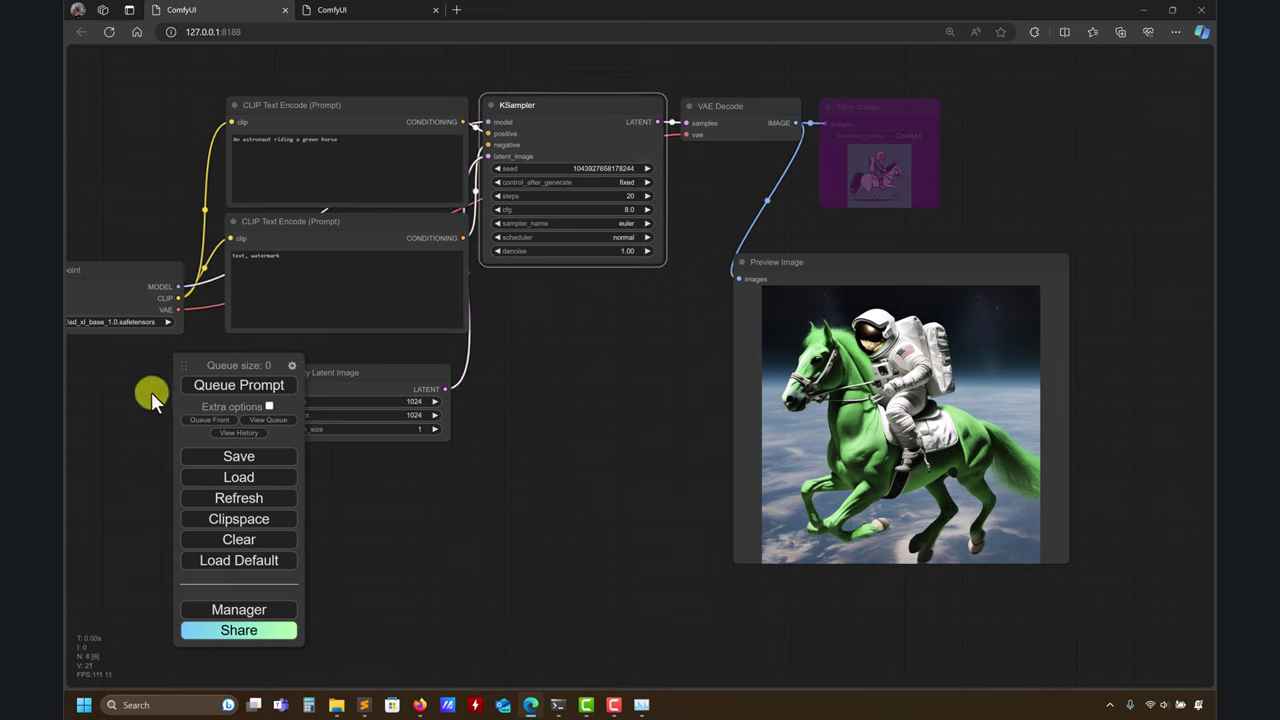
pyautogui.click(218, 388)
pyautogui.moveTo(601, 337)
pyautogui.mouseDown()
pyautogui.moveTo(565, 333)
pyautogui.moveTo(618, 332)
pyautogui.mouseUp()
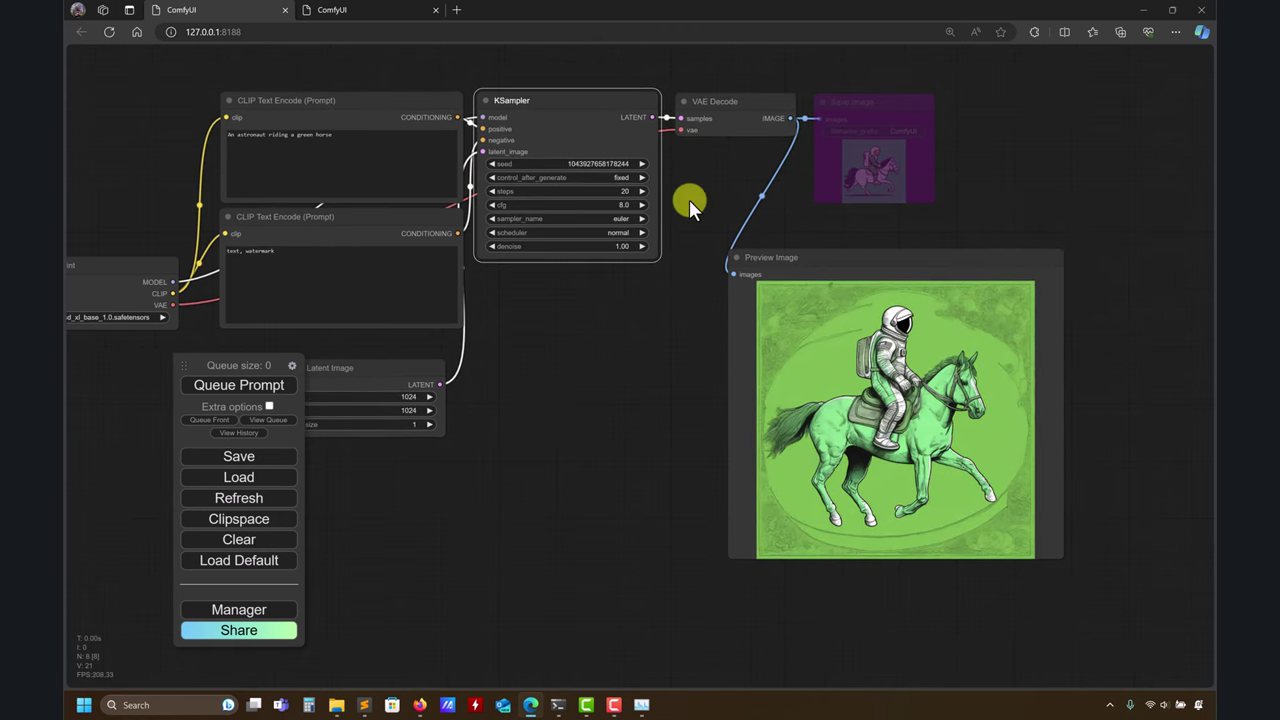
pyautogui.moveTo(637, 441); pyautogui.dragTo(725, 438)
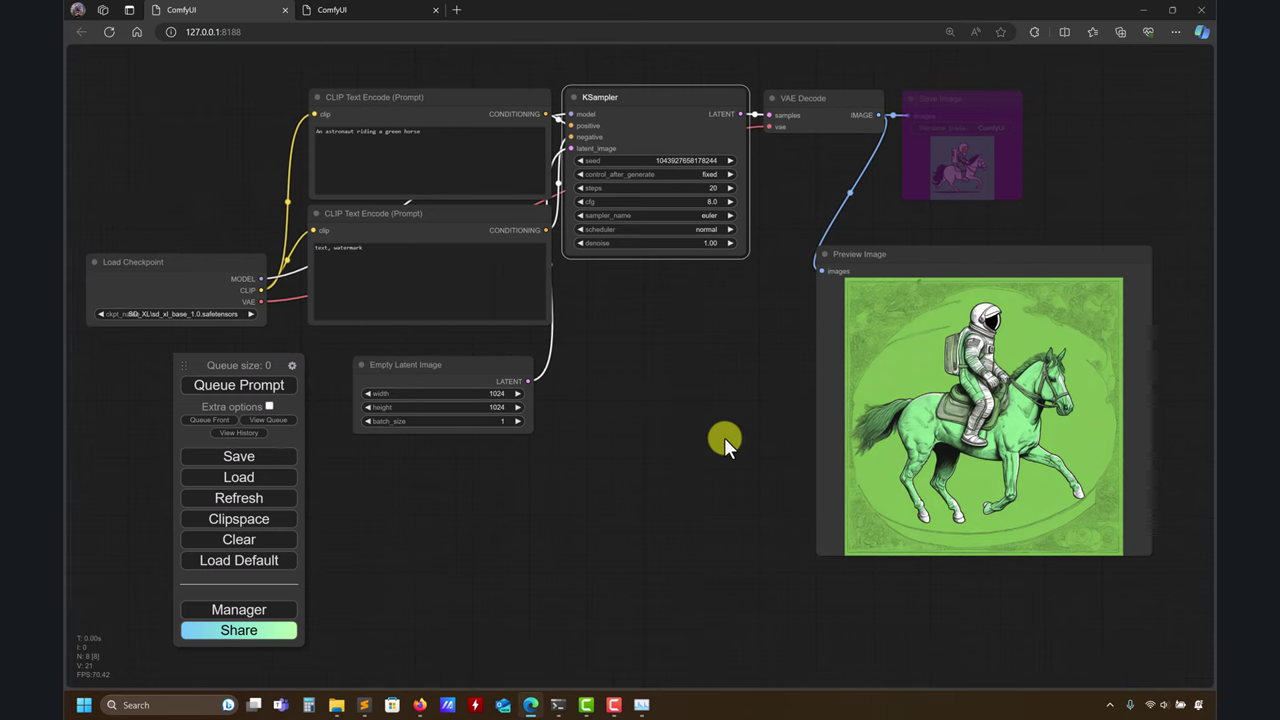
pyautogui.click(724, 437)
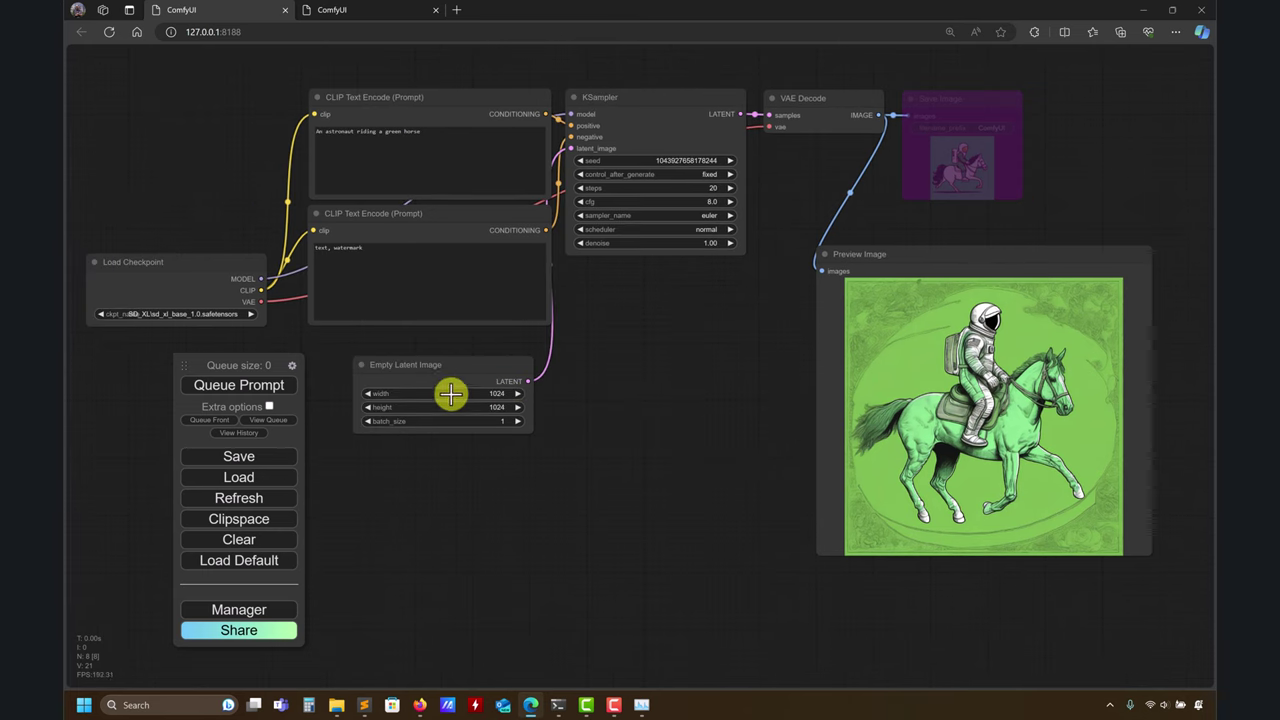
pyautogui.click(580, 161)
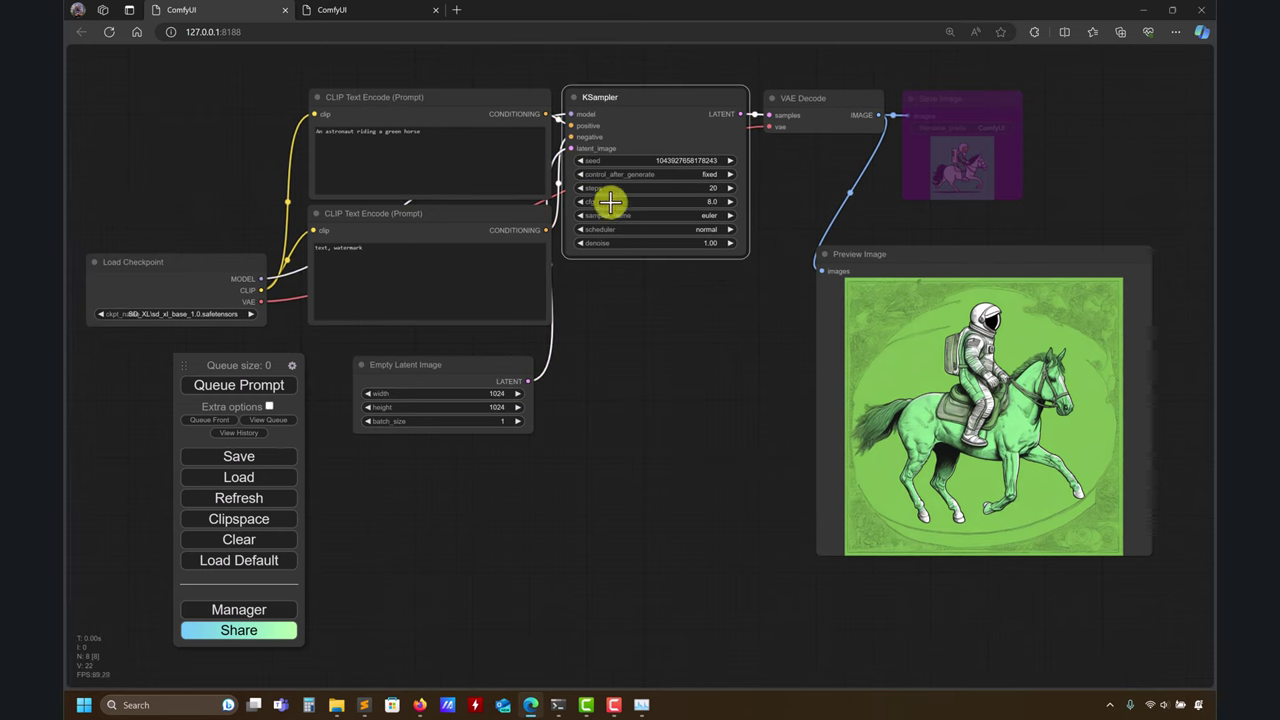
pyautogui.click(252, 386)
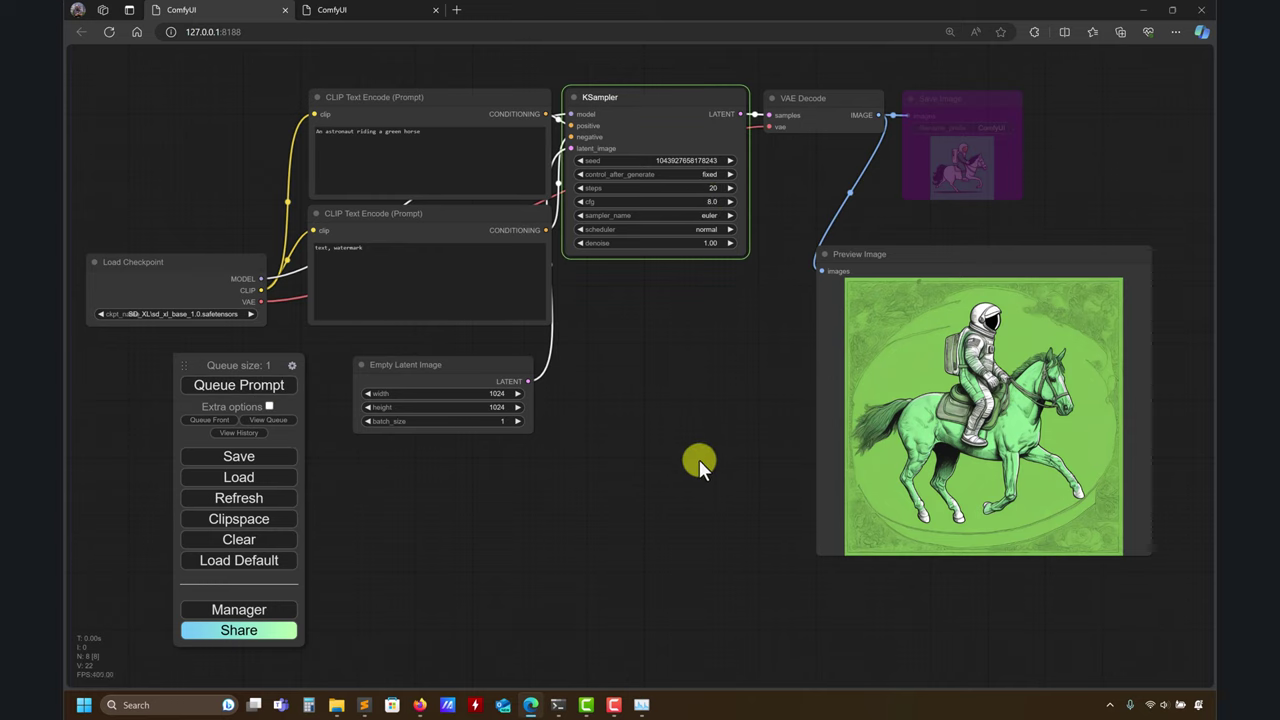
# - Switch to Firefox, look over the NightCafe creations and the first creation's image grid for hand quality, and return to ComfyUI
pyautogui.moveTo(420, 703)
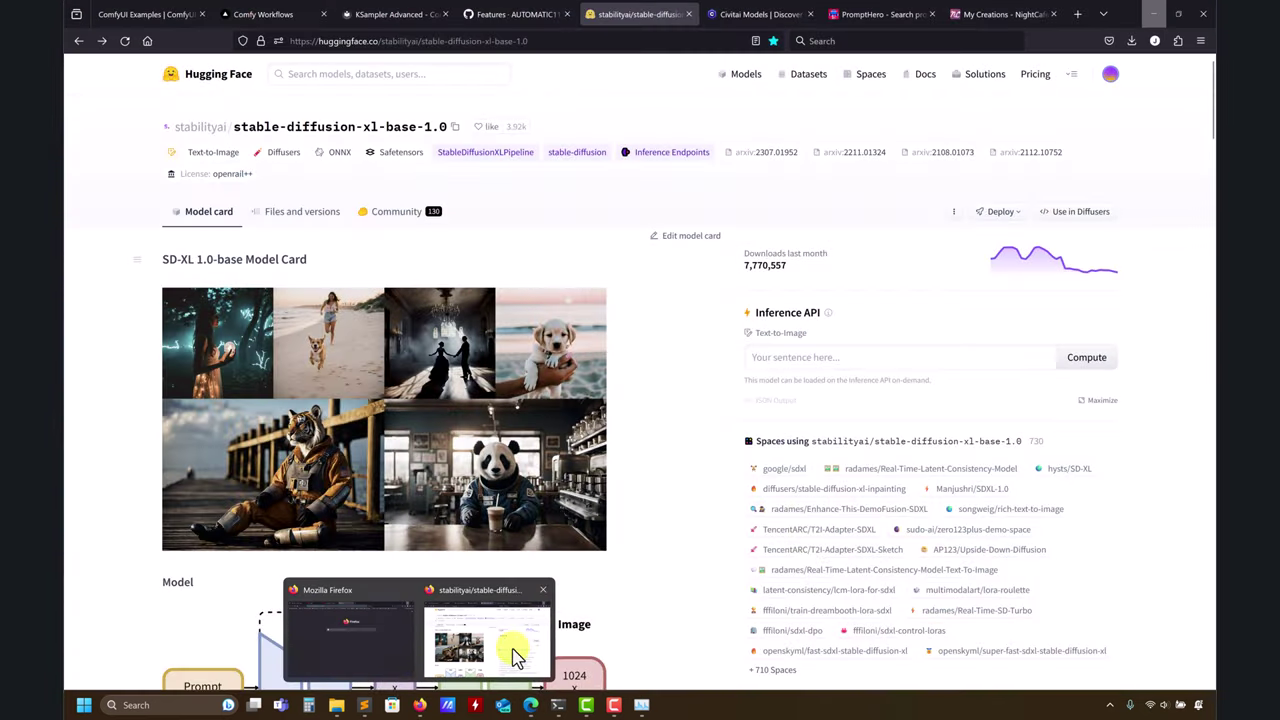
pyautogui.click(512, 655)
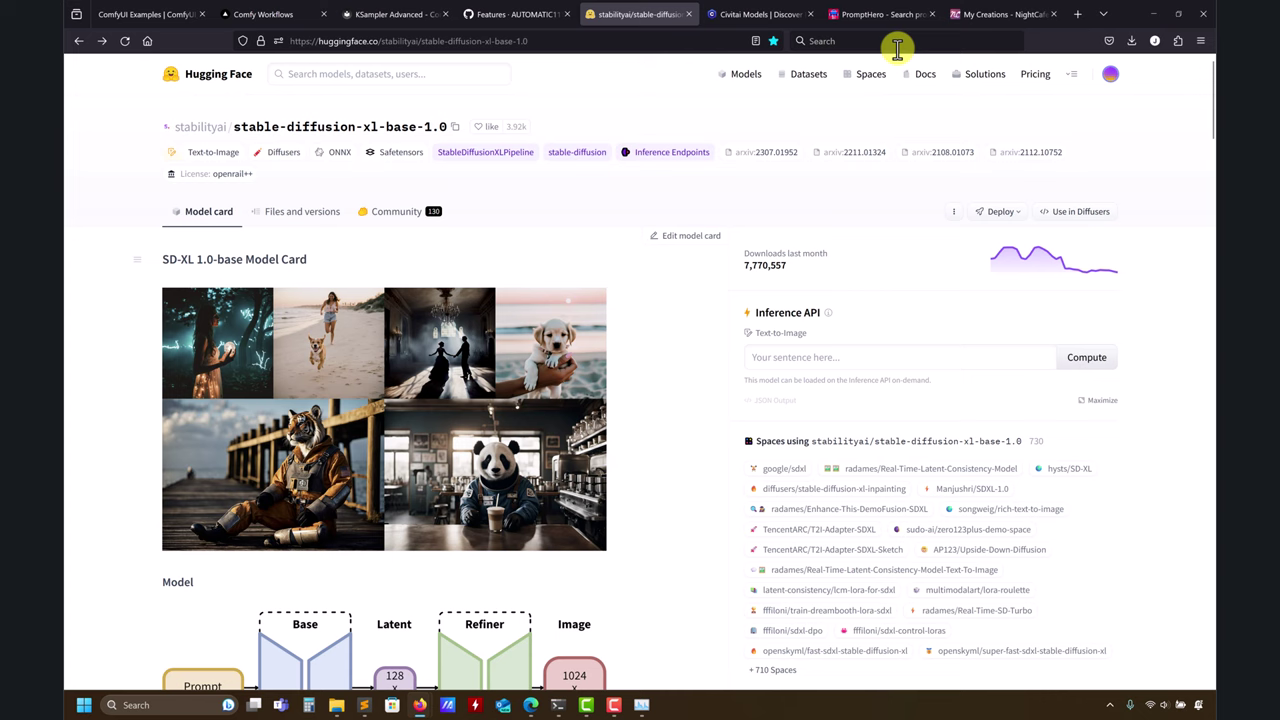
pyautogui.click(997, 13)
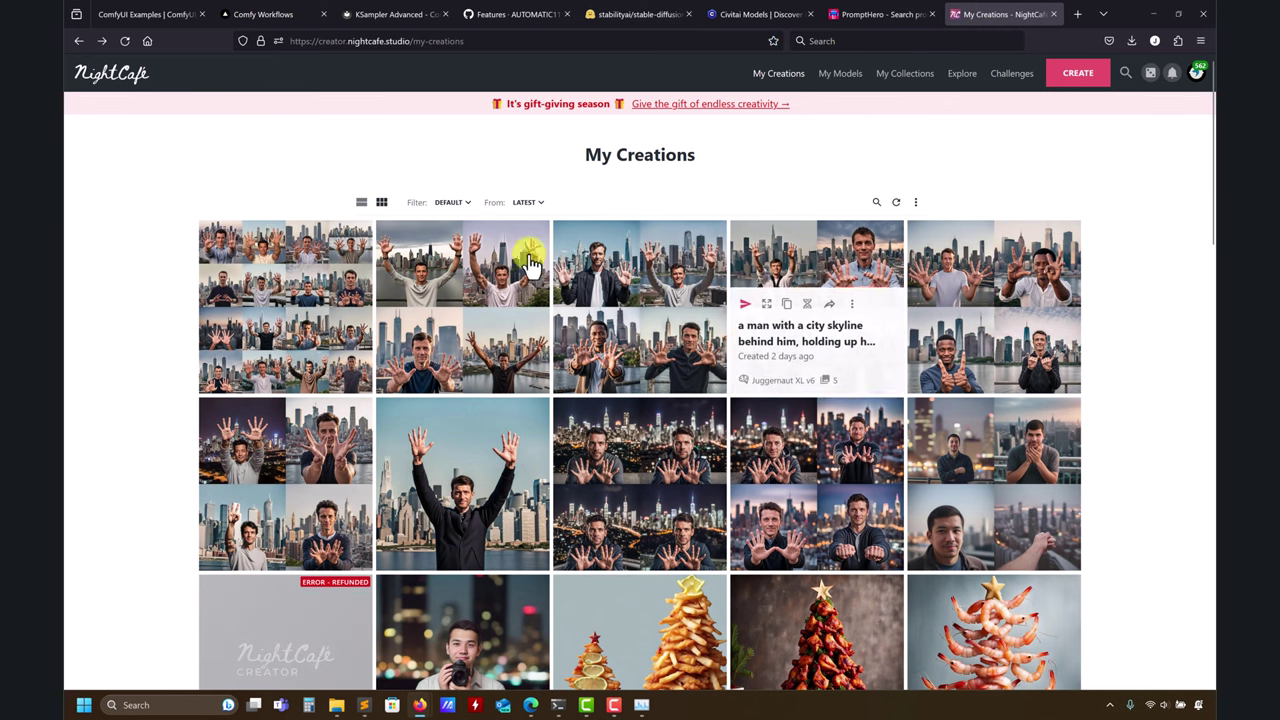
pyautogui.scroll(-3, 126, 363)
pyautogui.scroll(3, 135, 355)
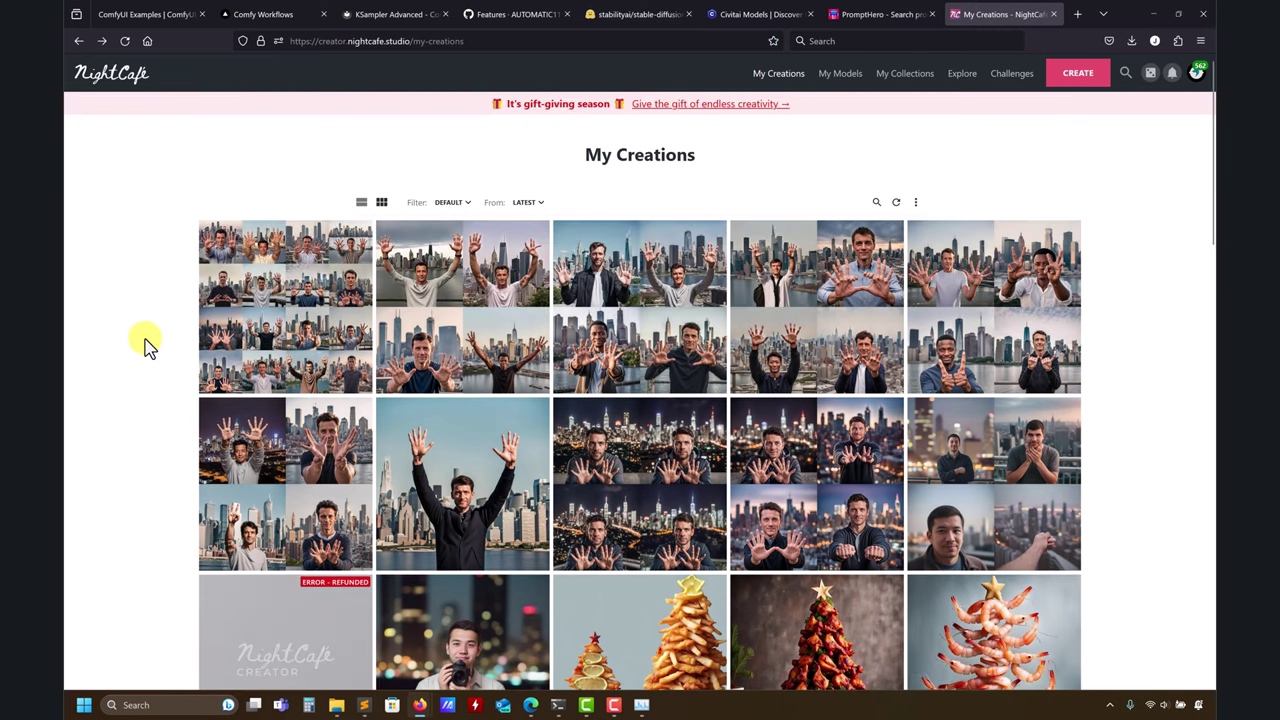
pyautogui.click(355, 262)
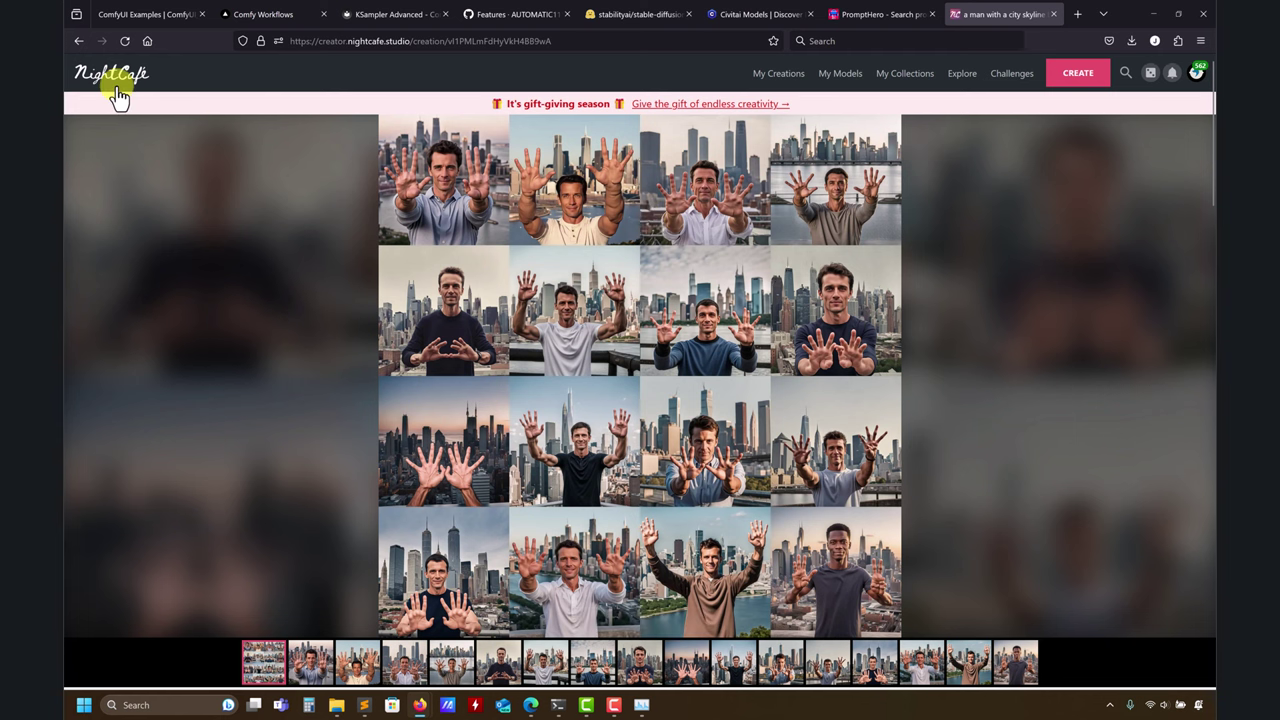
pyautogui.click(79, 41)
pyautogui.click(880, 14)
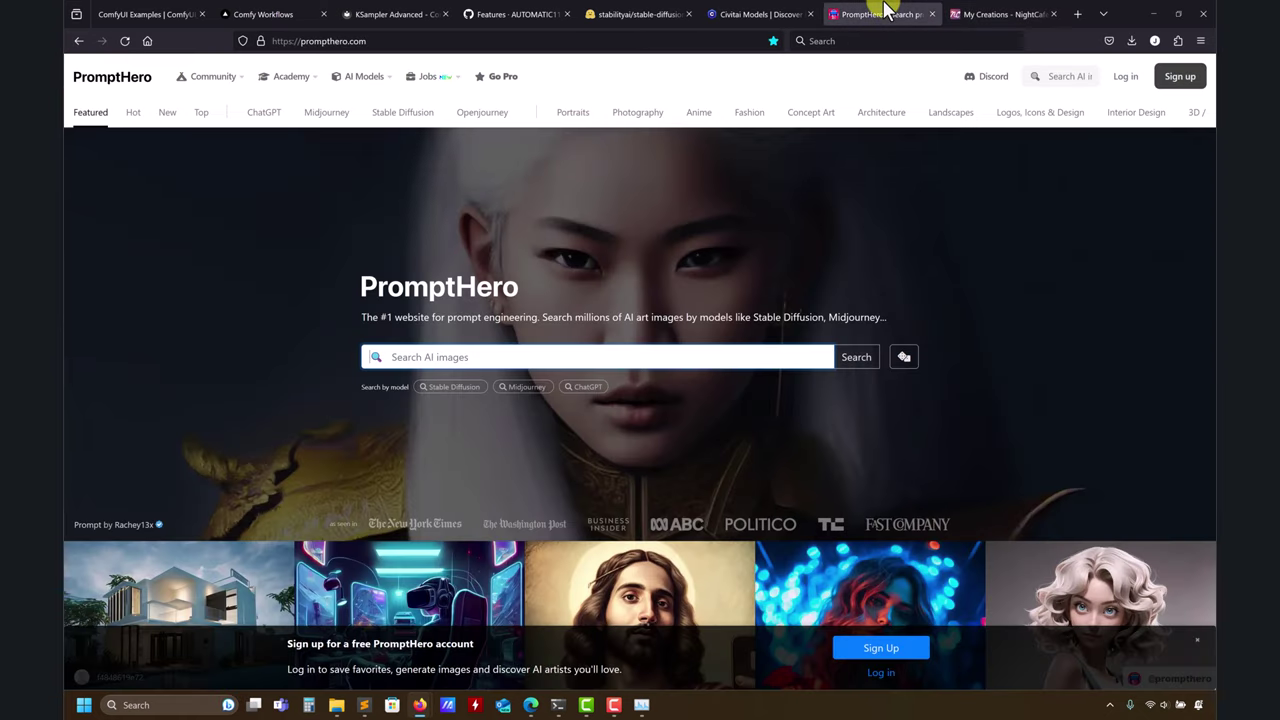
pyautogui.click(971, 13)
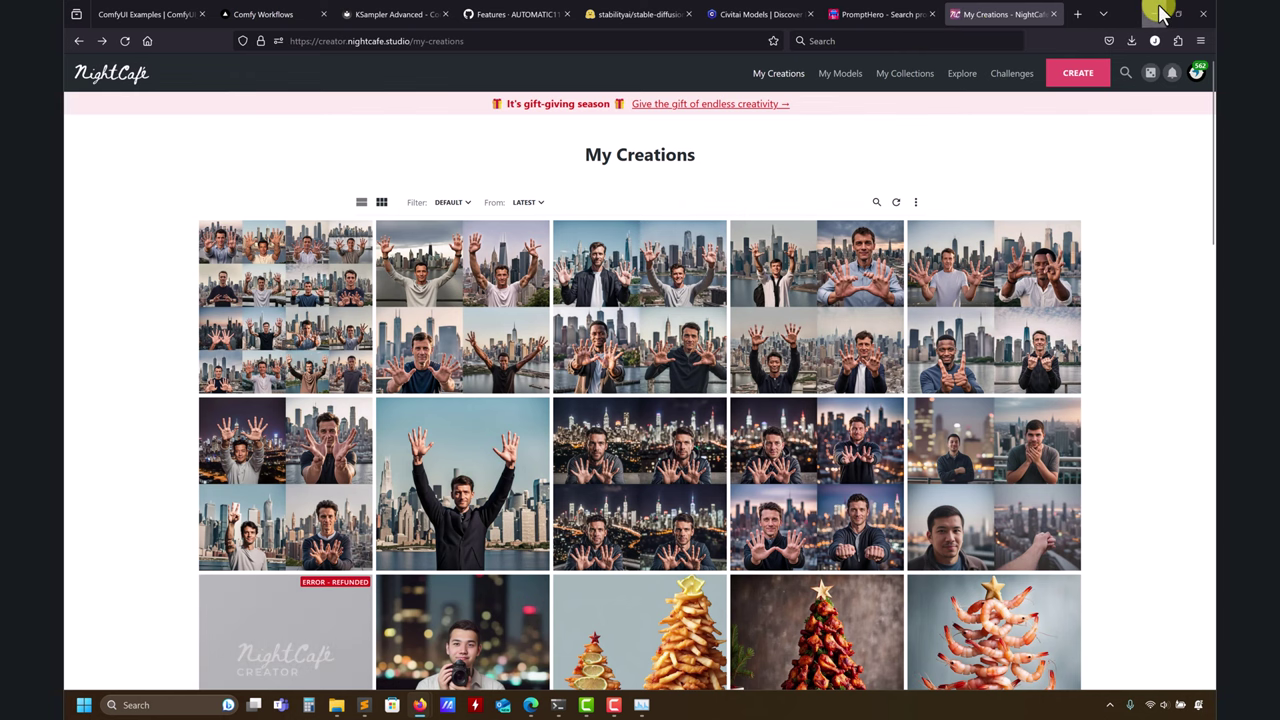
pyautogui.click(1153, 13)
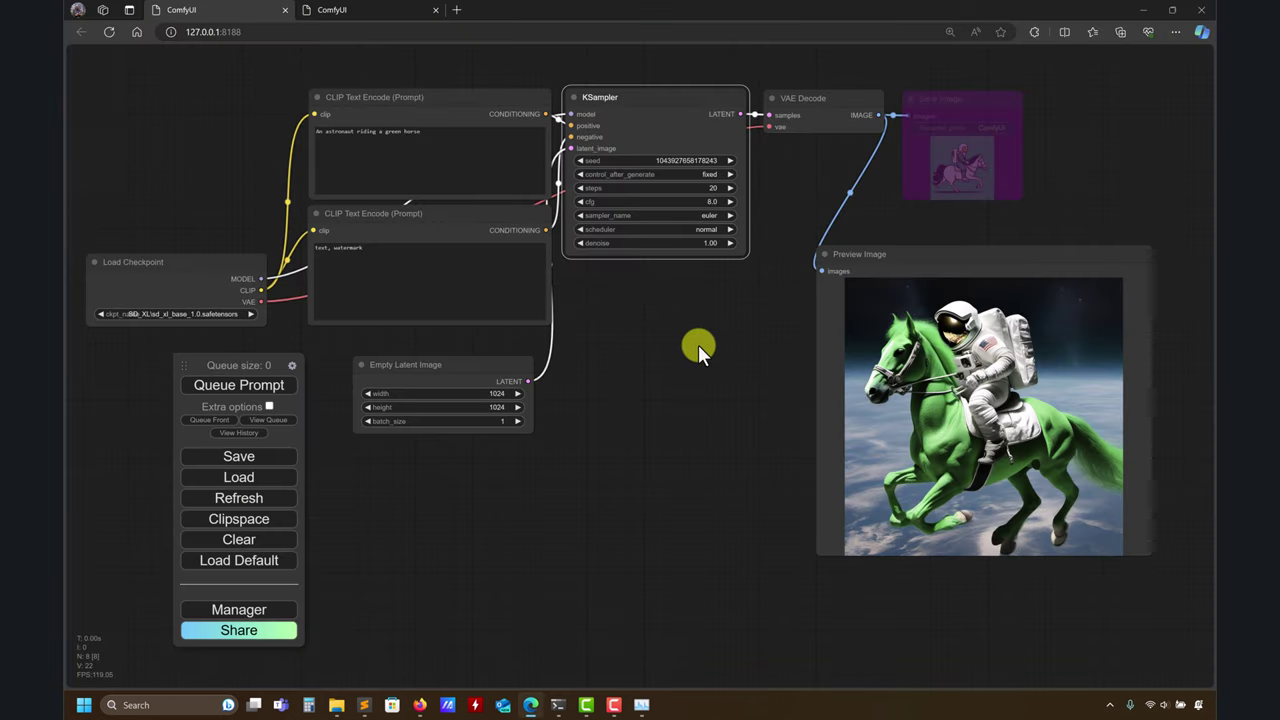
# - Move the Empty Latent Image node clear of the queue menu and bring up the prompts.txt notes in Sublime Text
pyautogui.moveTo(698, 344); pyautogui.dragTo(637, 362)
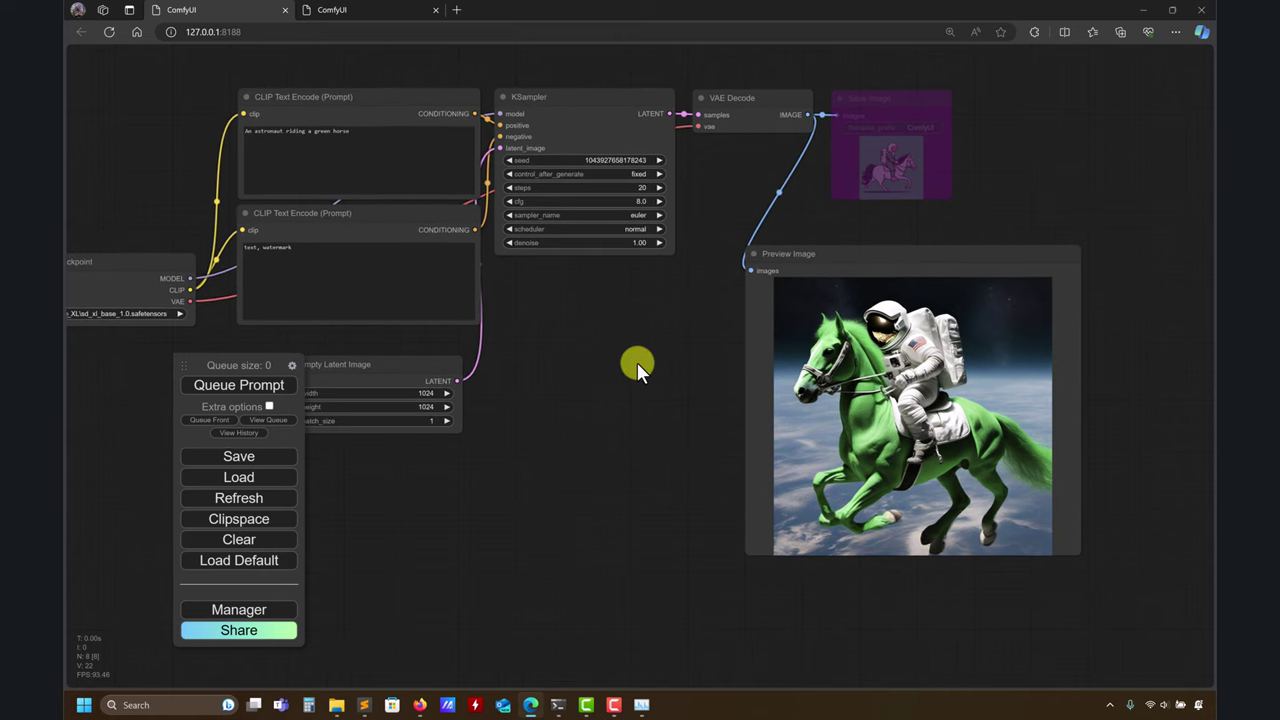
pyautogui.moveTo(406, 366); pyautogui.dragTo(530, 366)
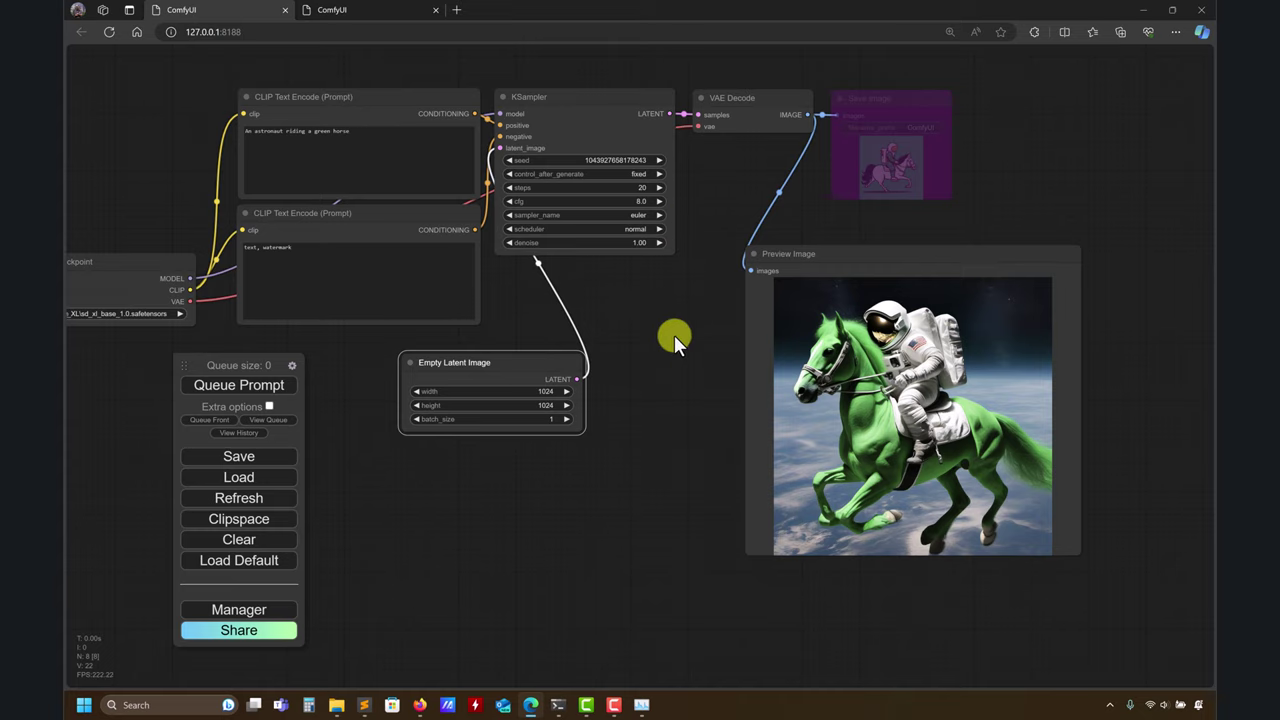
pyautogui.click(364, 705)
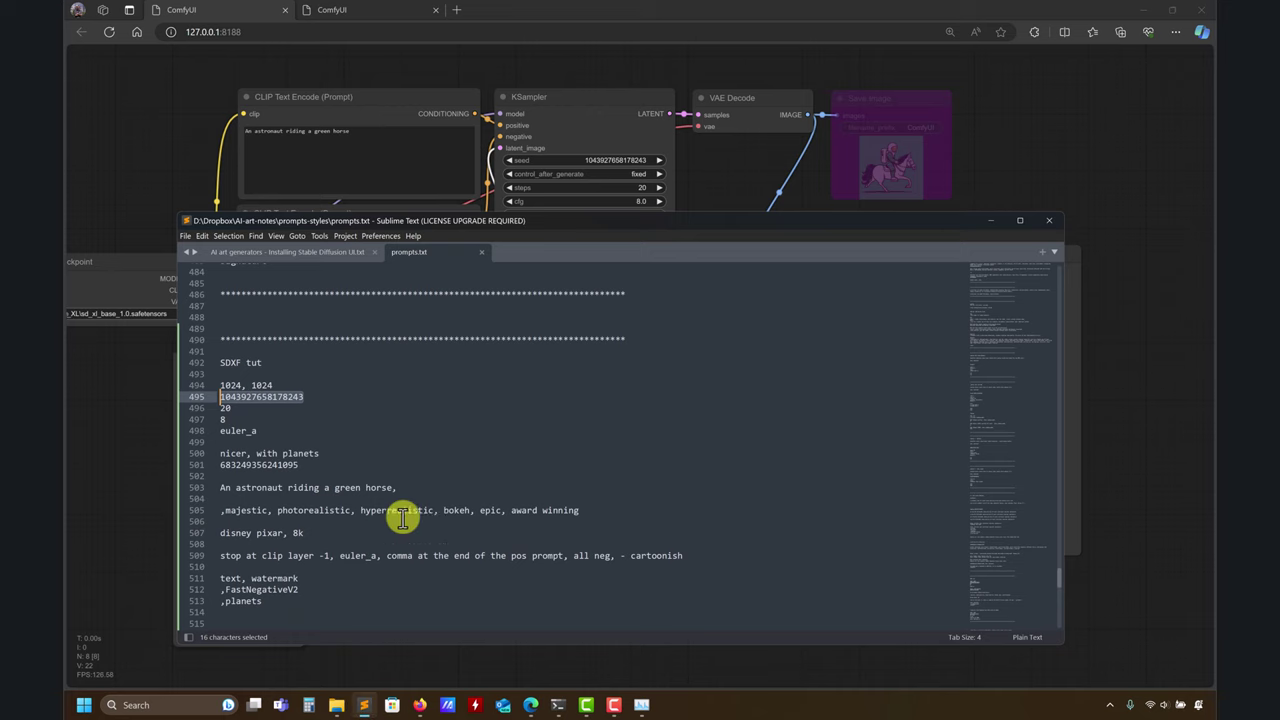
# - Append ",majestic, photorealistic, hyperrealistic, bokeh, epic, award winning" from the notes to the positive prompt in ComfyUI and queue it
pyautogui.moveTo(590, 510); pyautogui.dragTo(194, 513)
pyautogui.hotkey('ctrl', 'c')
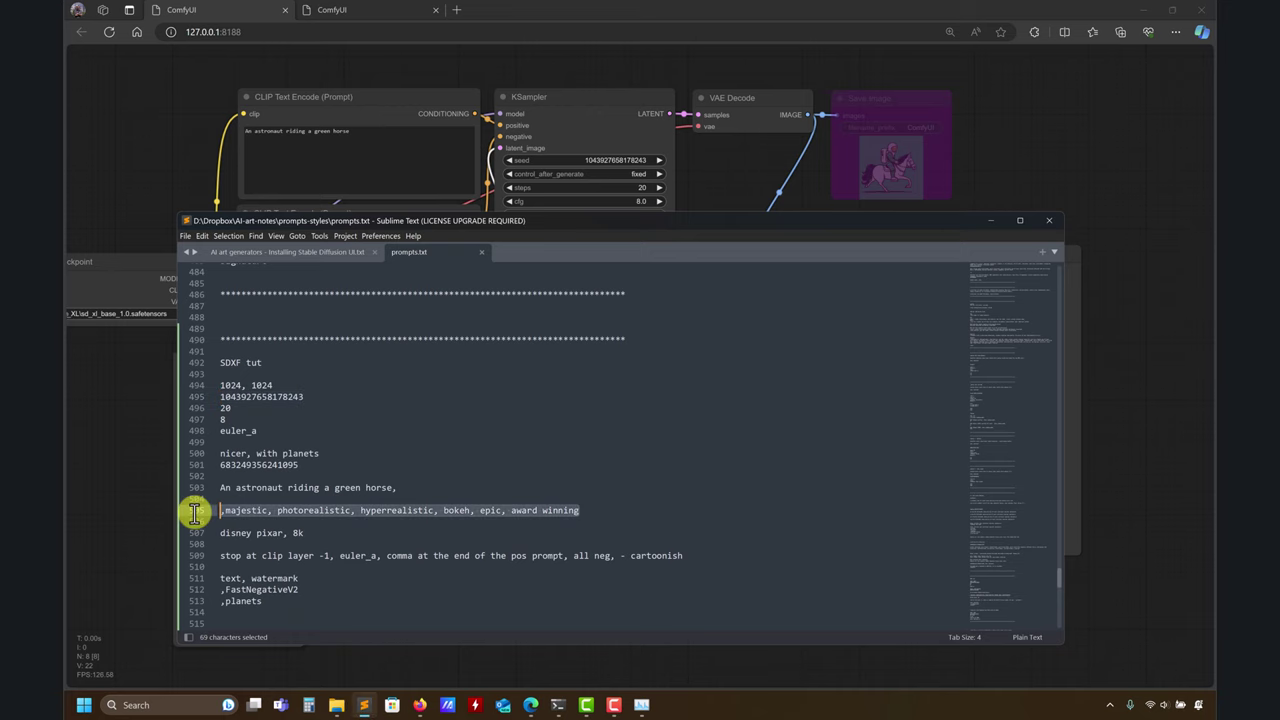
pyautogui.click(274, 146)
pyautogui.click(369, 133)
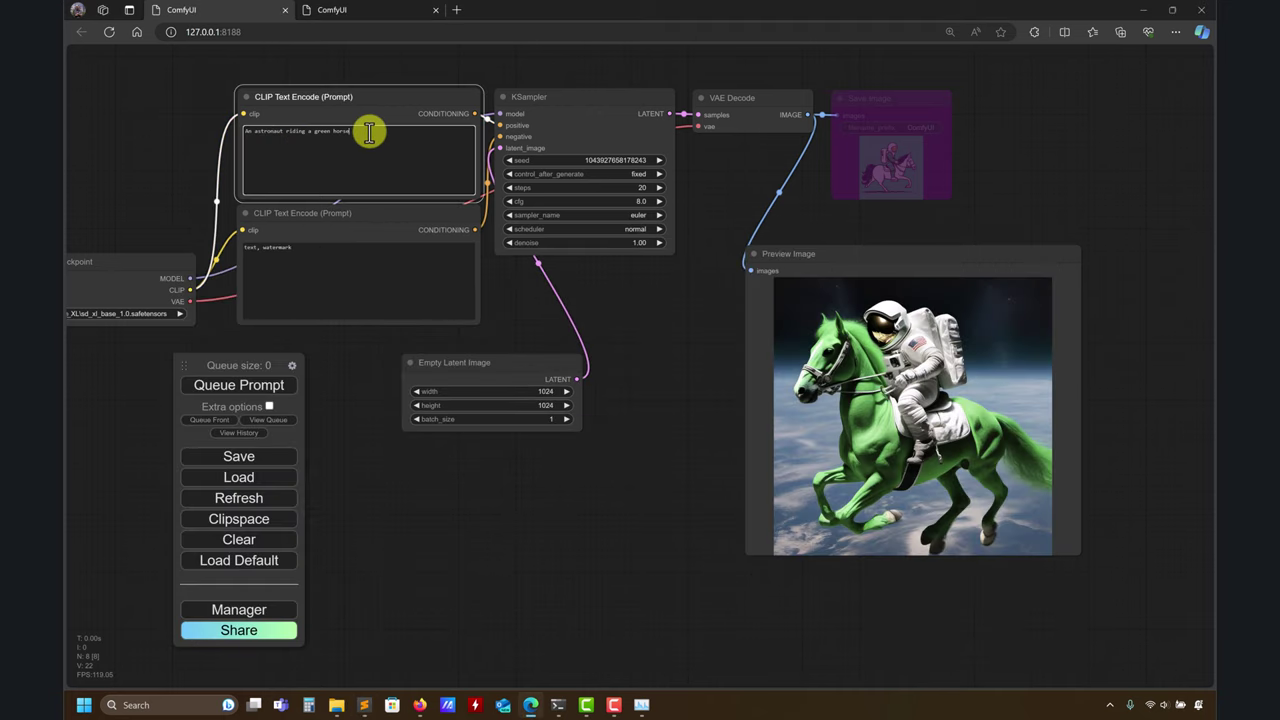
pyautogui.hotkey('ctrl', 'v')
pyautogui.click(262, 386)
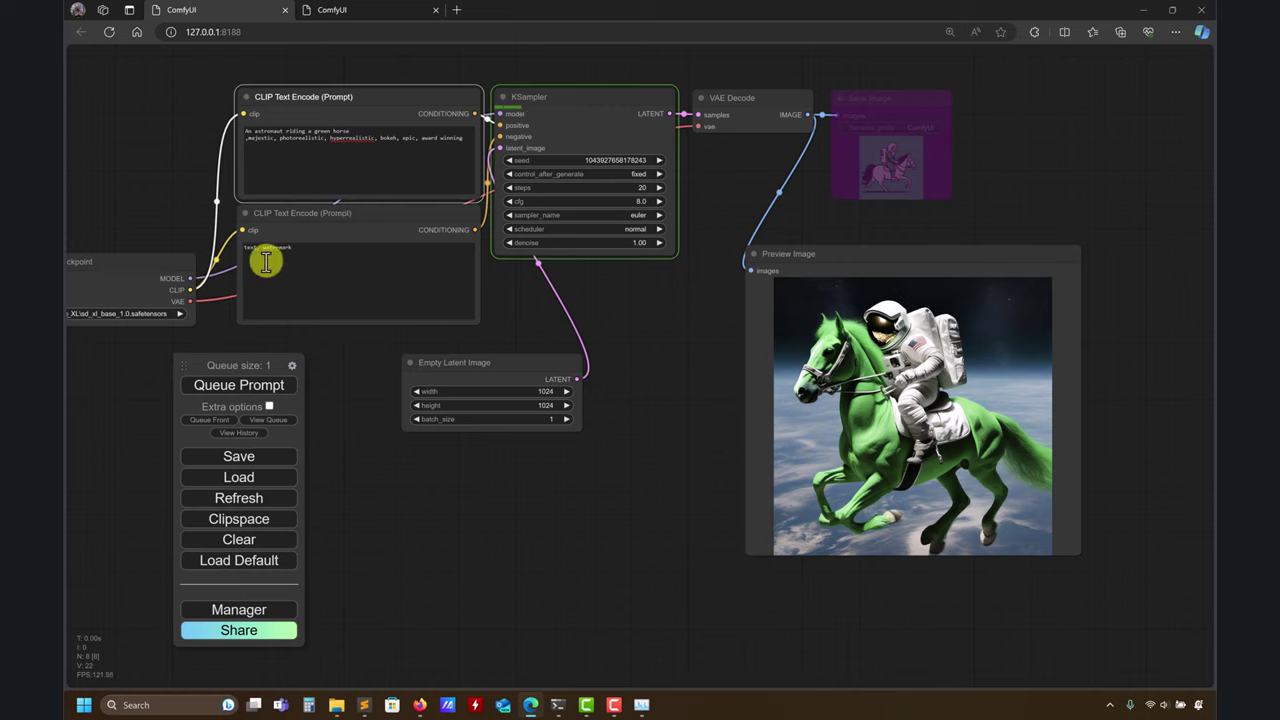
# - Switch to Firefox, open the Juggernaut XL model page on Civitai, and browse its sample image gallery
pyautogui.click(420, 706)
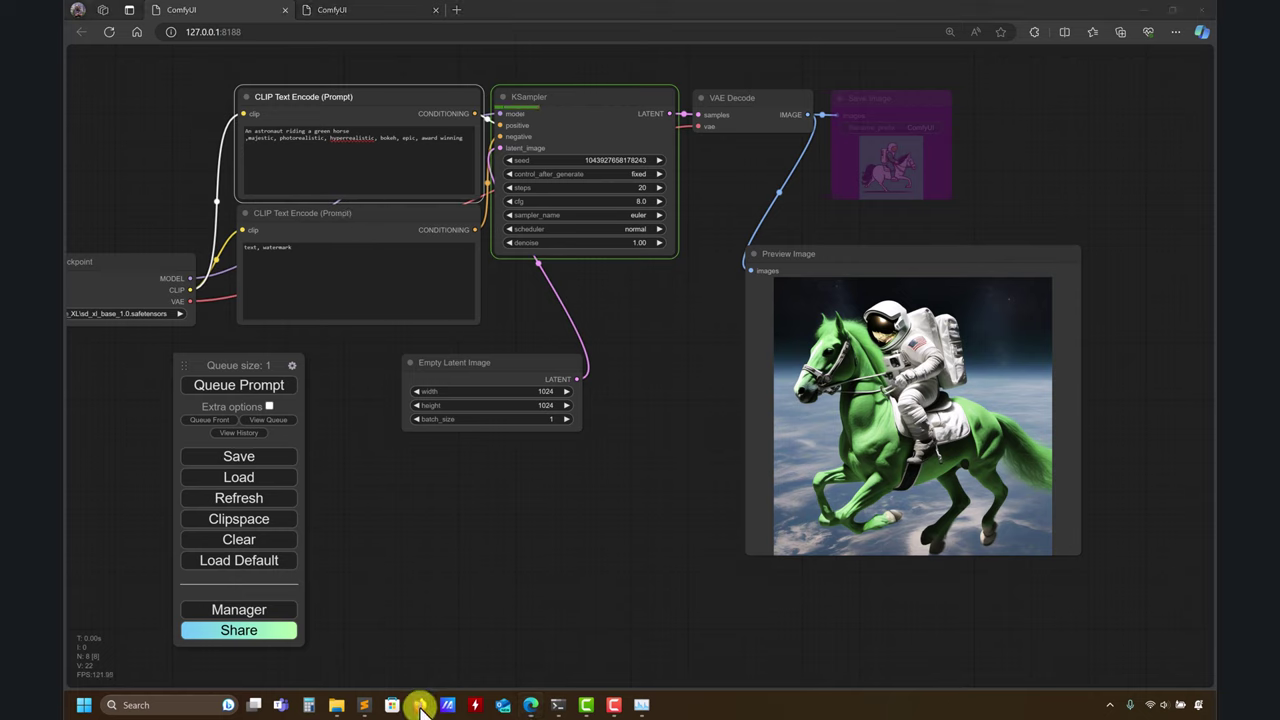
pyautogui.click(488, 632)
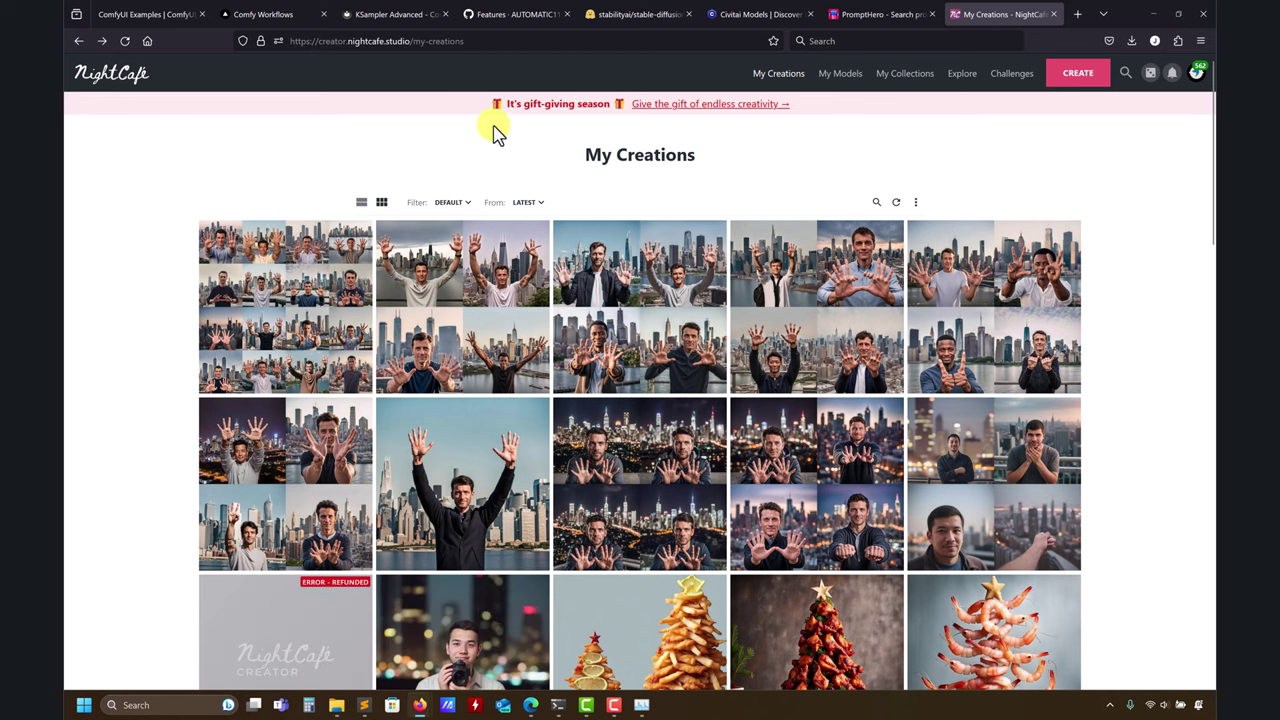
pyautogui.click(615, 14)
pyautogui.click(737, 14)
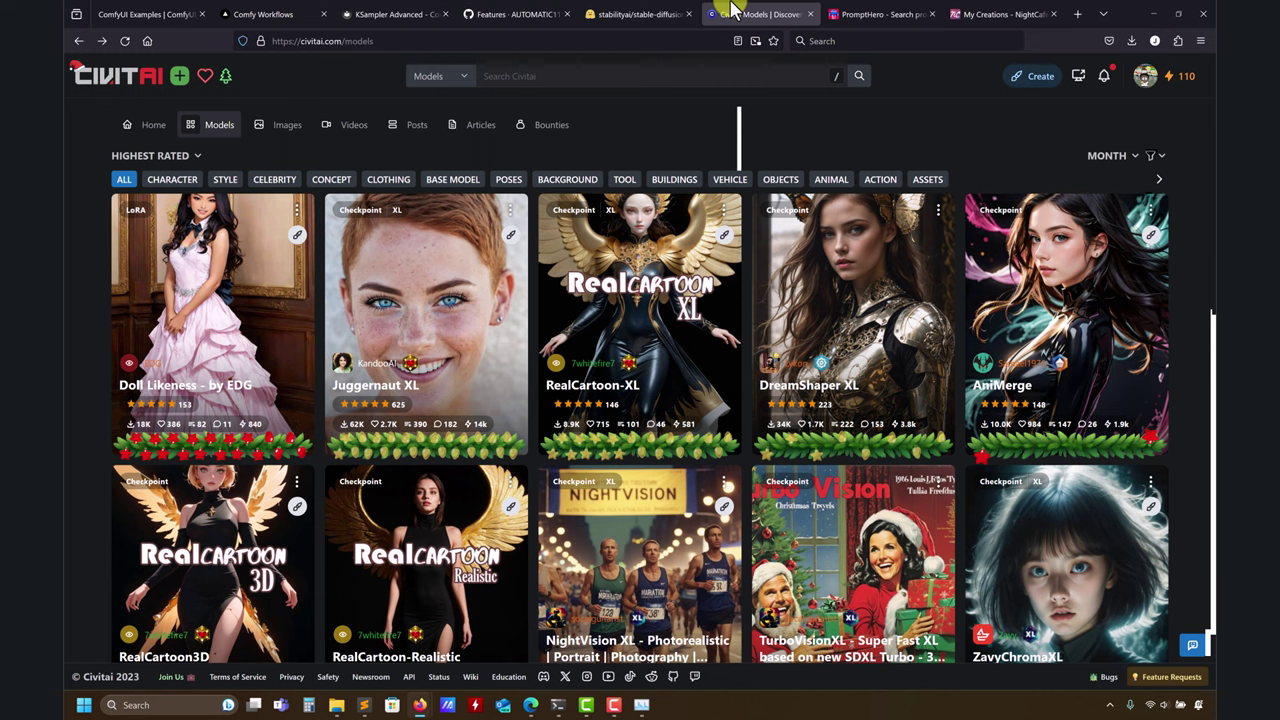
pyautogui.click(423, 277)
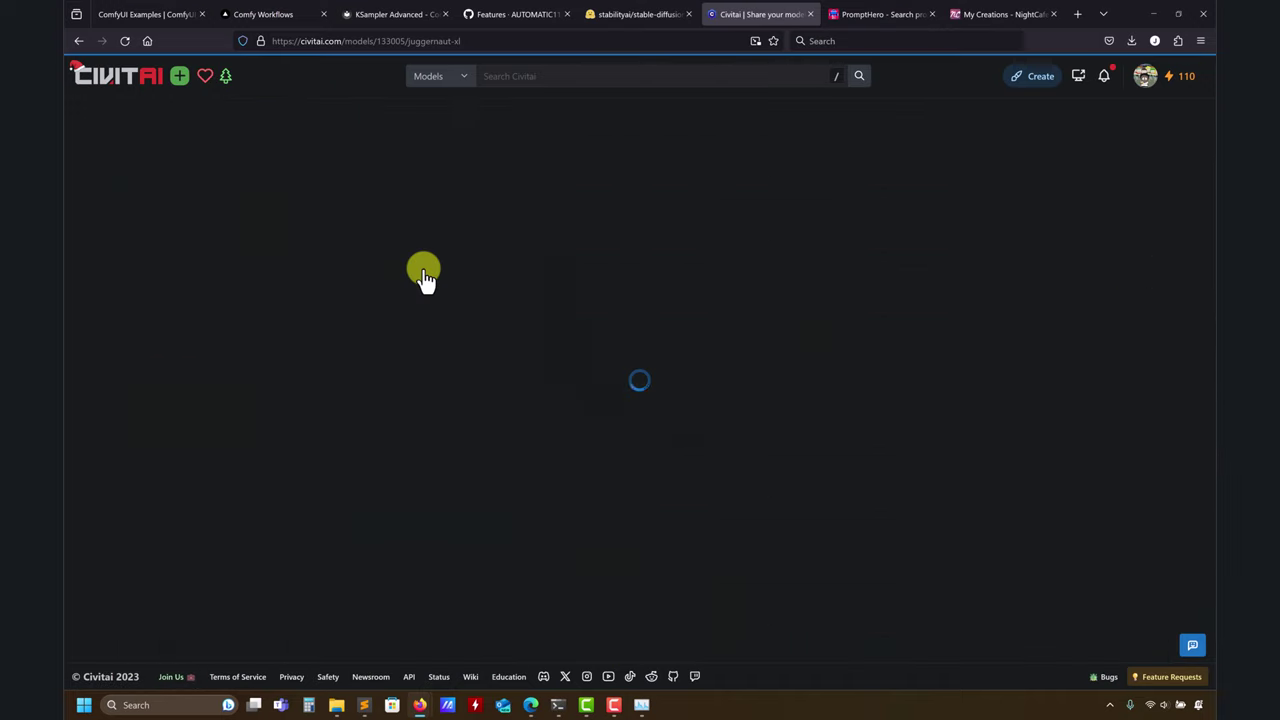
pyautogui.click(750, 402)
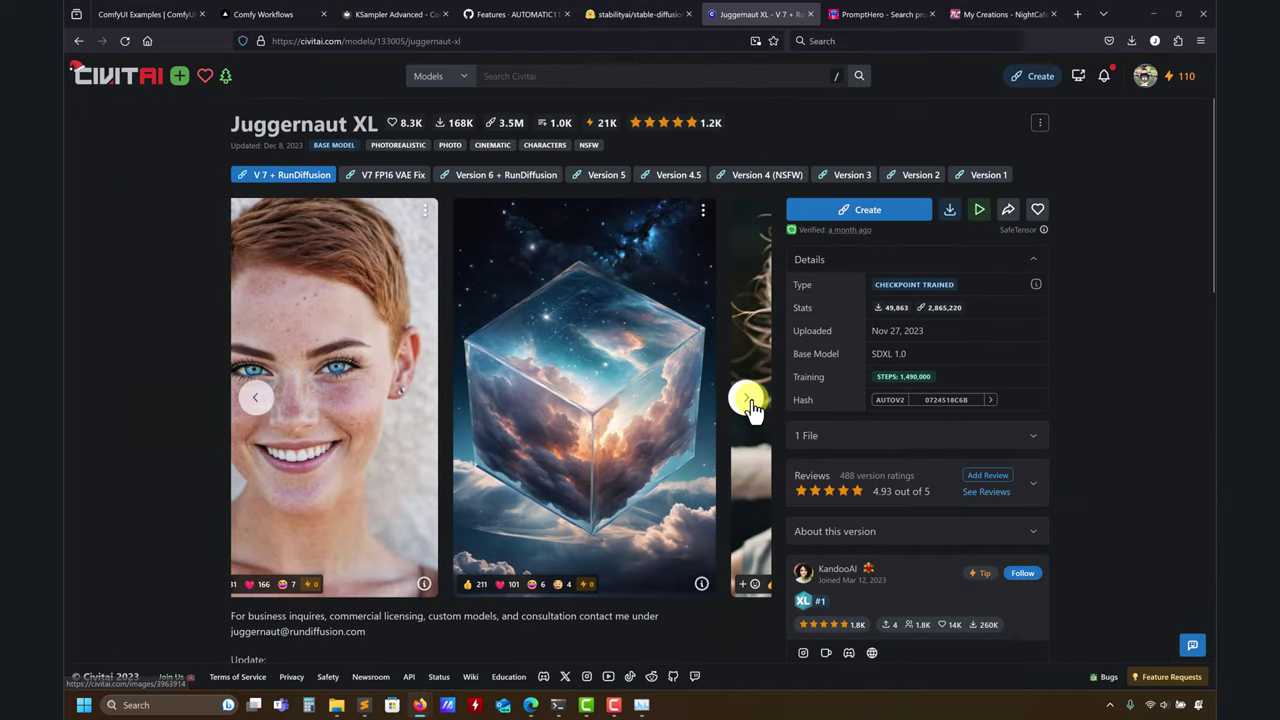
pyautogui.click(750, 400)
pyautogui.click(750, 400)
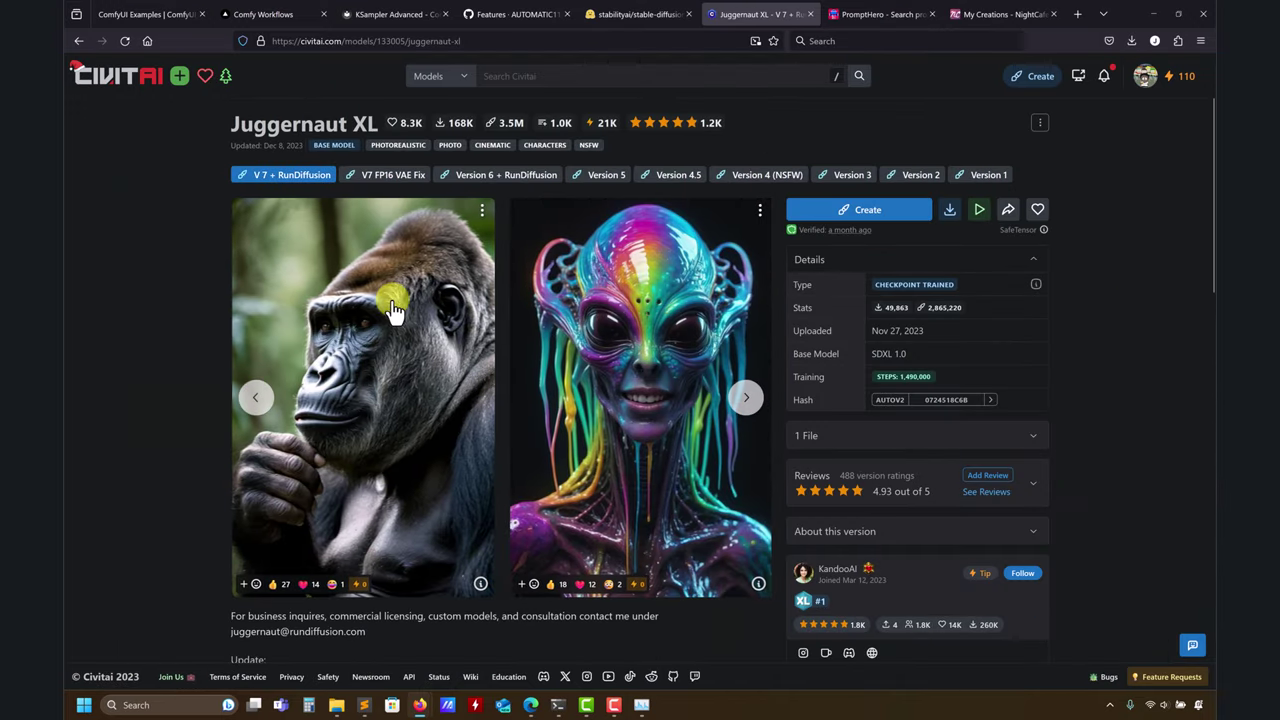
# - Open the gorilla sample image, read its generation prompts, and page forward through the samples to the clown image
pyautogui.click(392, 310)
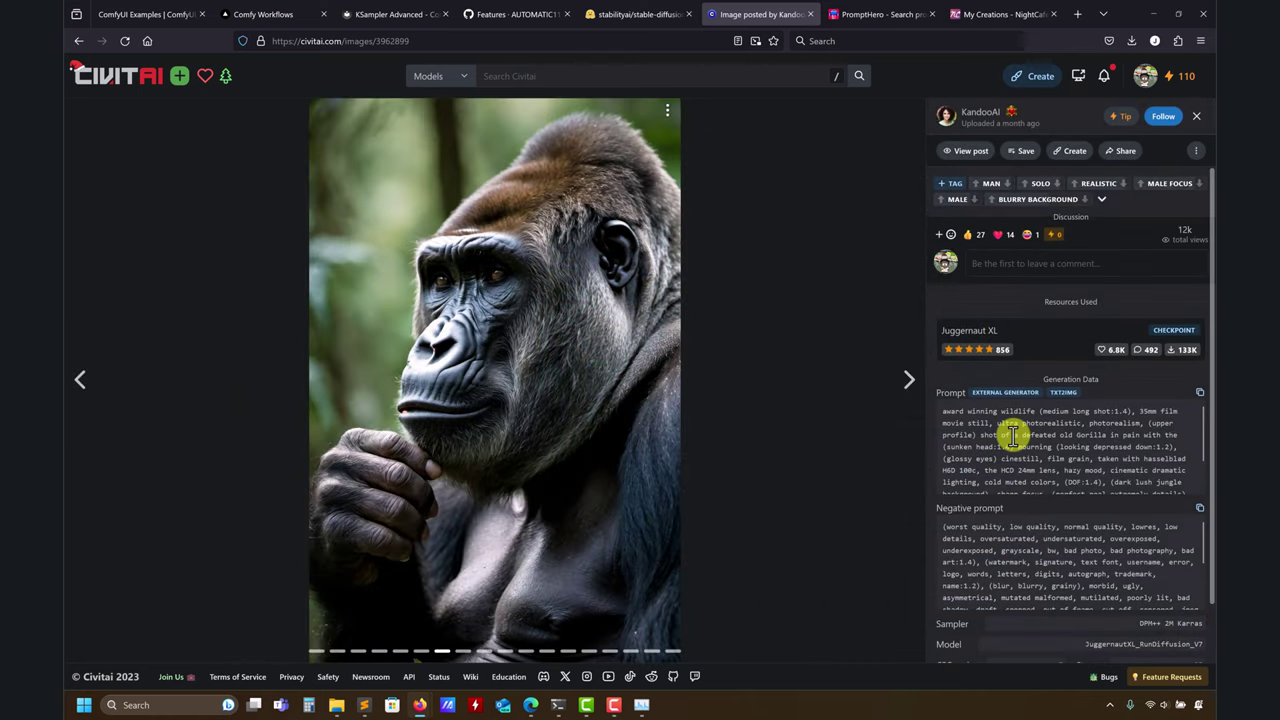
pyautogui.scroll(-2, 1013, 436)
pyautogui.scroll(2, 1012, 435)
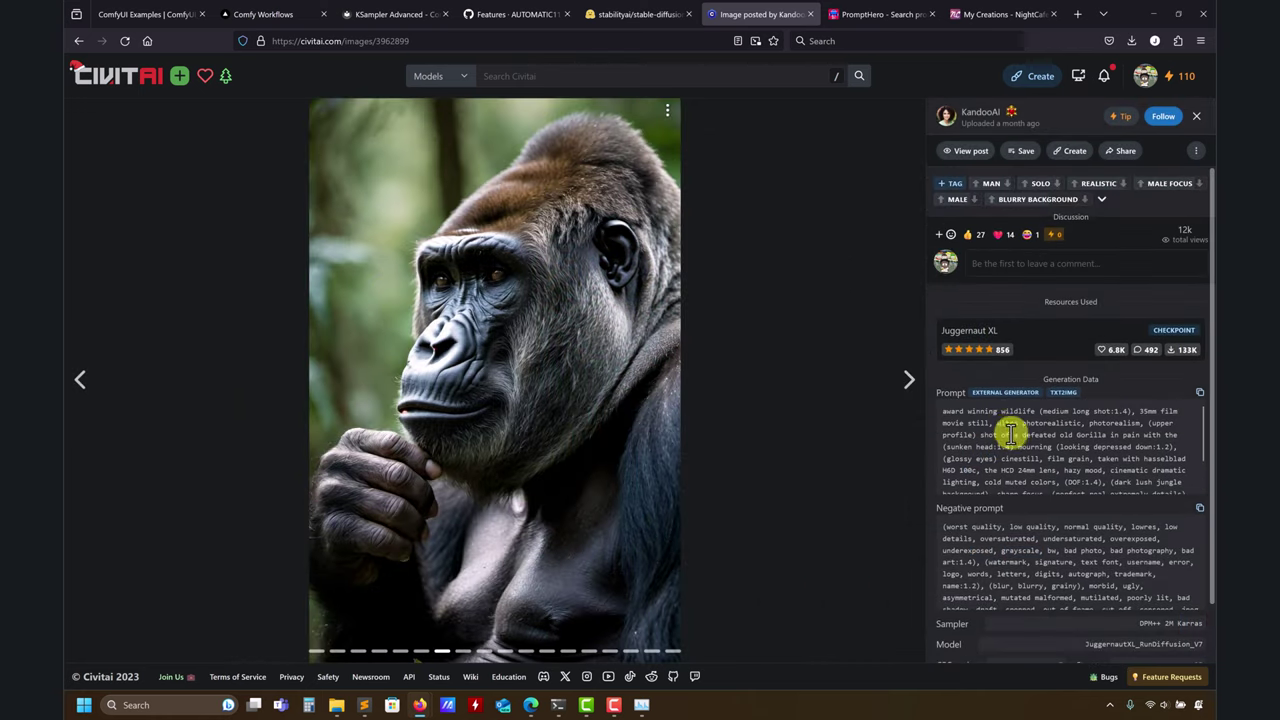
pyautogui.click(902, 388)
pyautogui.click(902, 388)
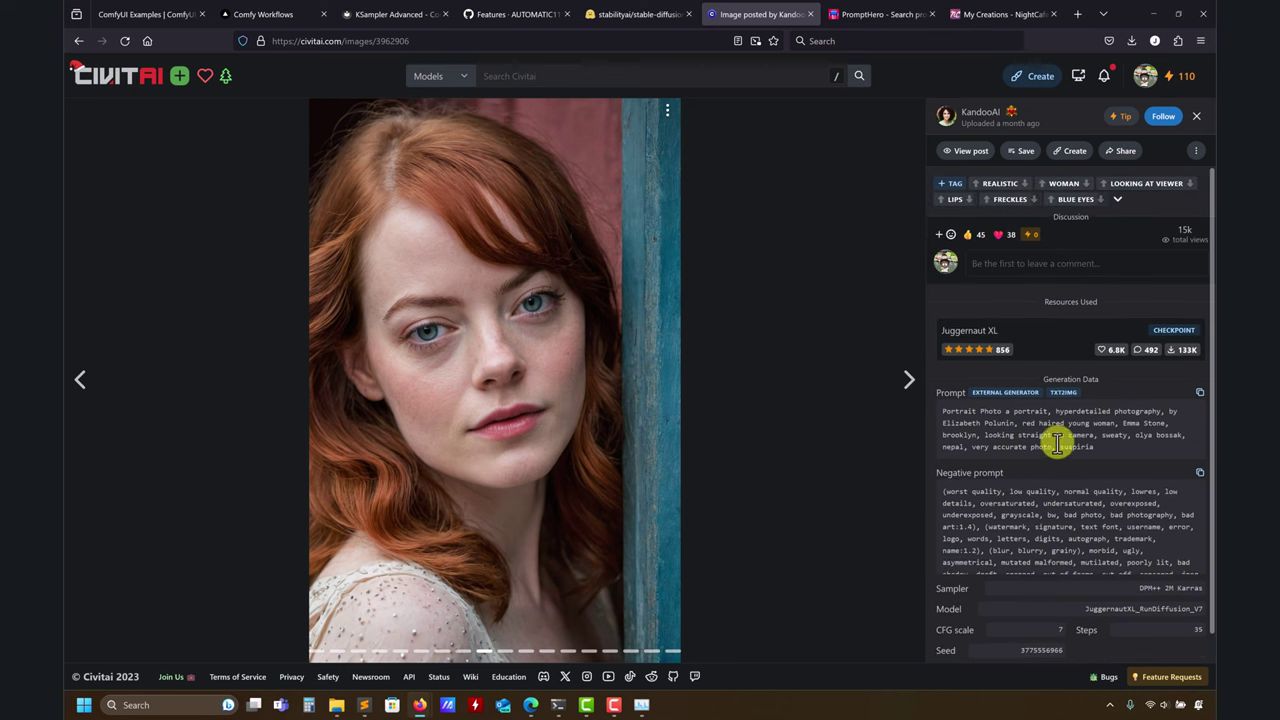
pyautogui.click(905, 382)
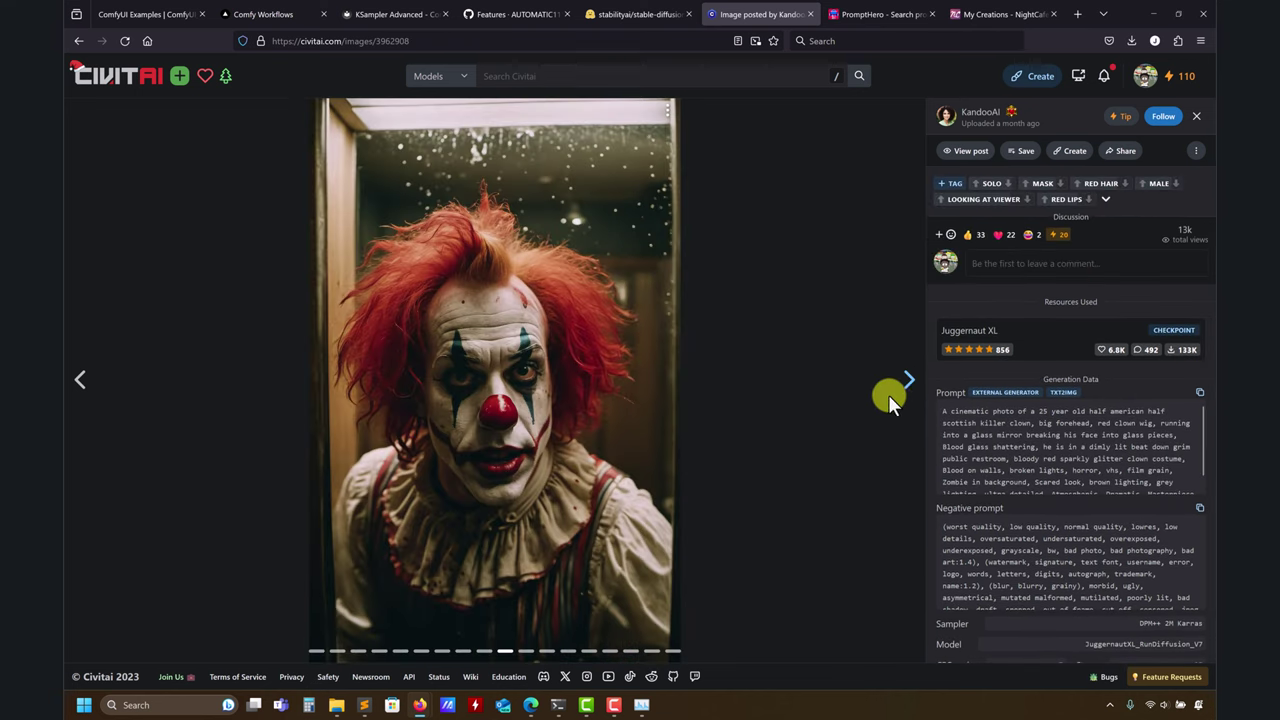
# - Read through the clown image's full positive prompt, go back to the Juggernaut XL page, and return to ComfyUI
pyautogui.scroll(-1, 1033, 437)
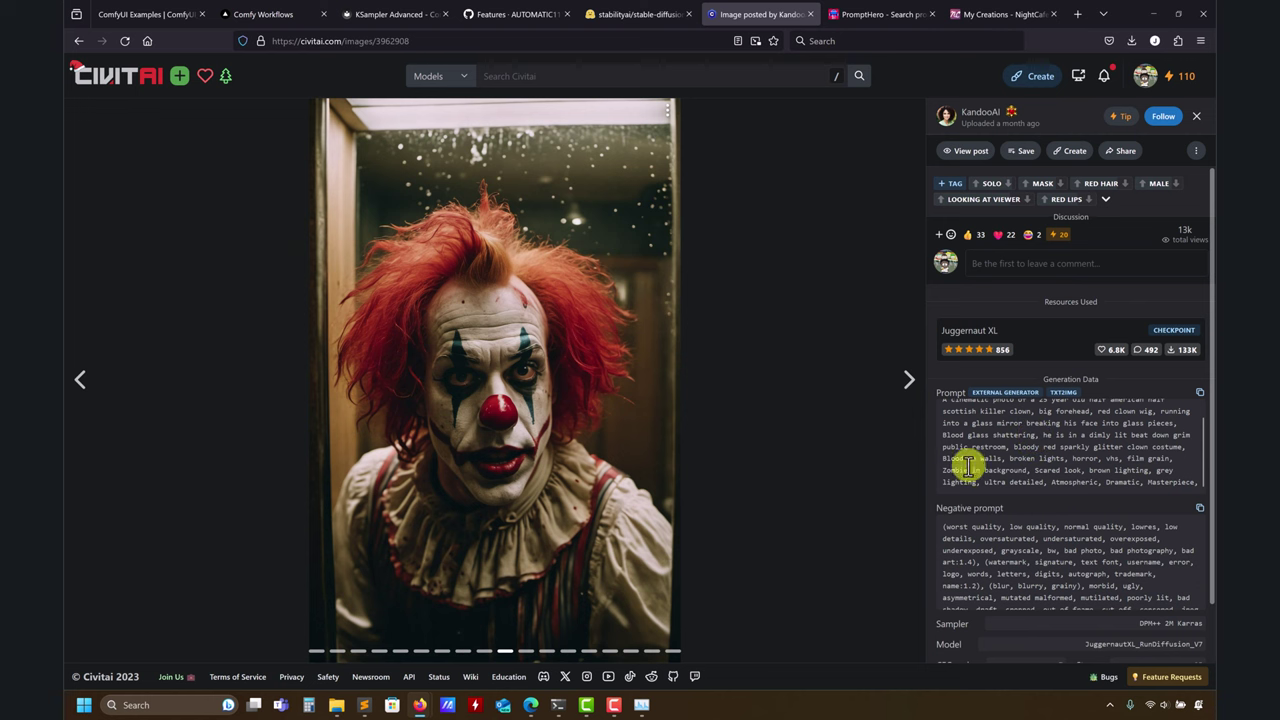
pyautogui.scroll(-1, 1025, 540)
pyautogui.scroll(-1, 1022, 545)
pyautogui.scroll(3, 1018, 565)
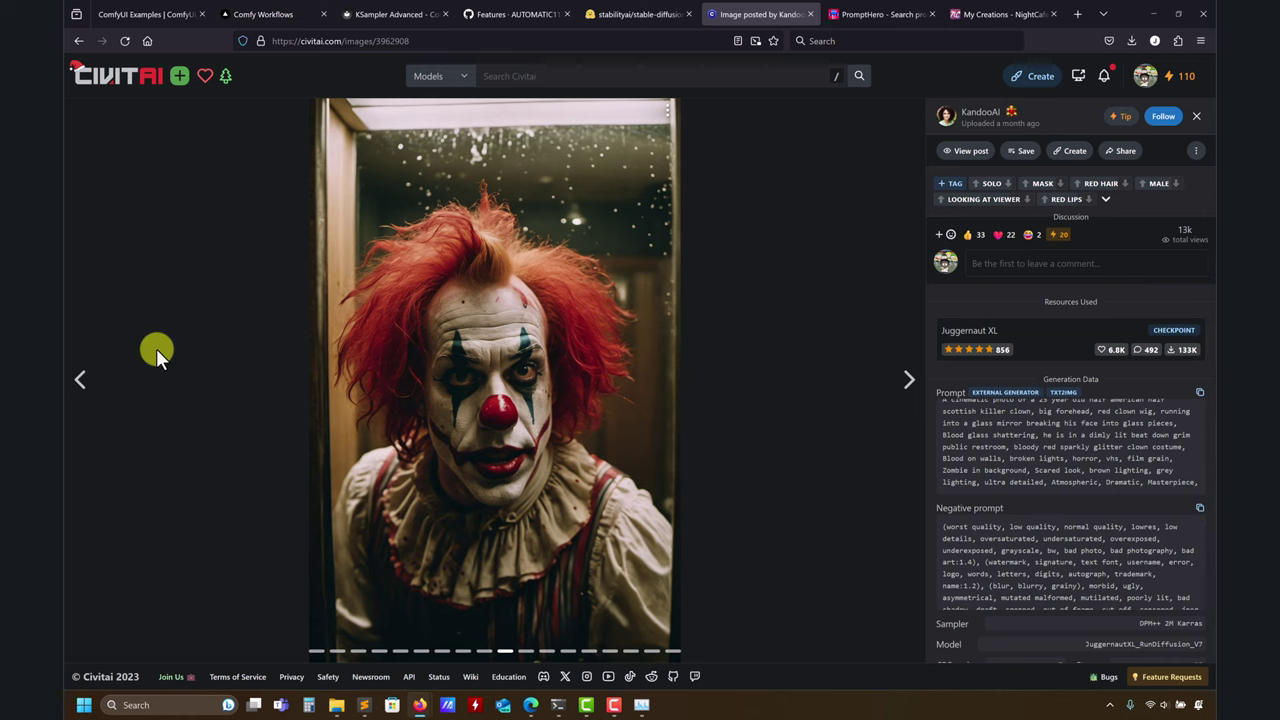
pyautogui.click(79, 41)
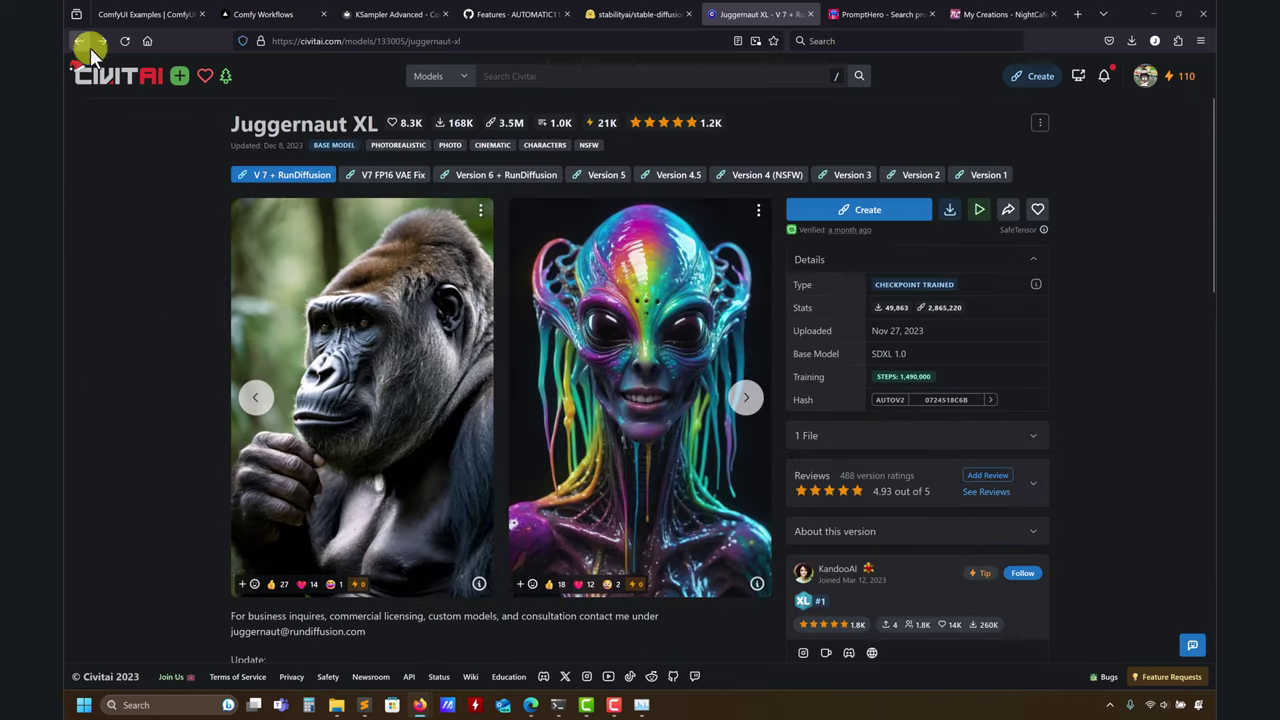
pyautogui.click(1155, 13)
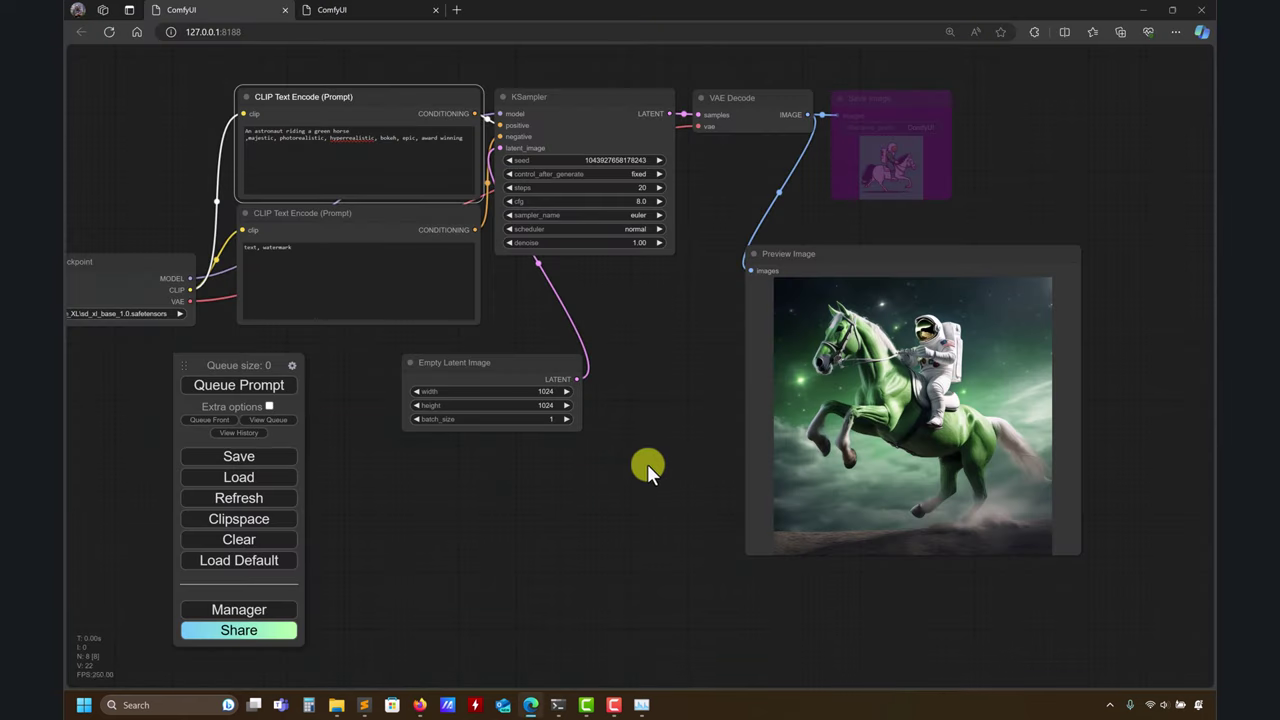
# - Examine the newly generated preview image up close, checking the horse's body and legs
pyautogui.moveTo(647, 464); pyautogui.dragTo(599, 453)
pyautogui.scroll(1, 599, 453)
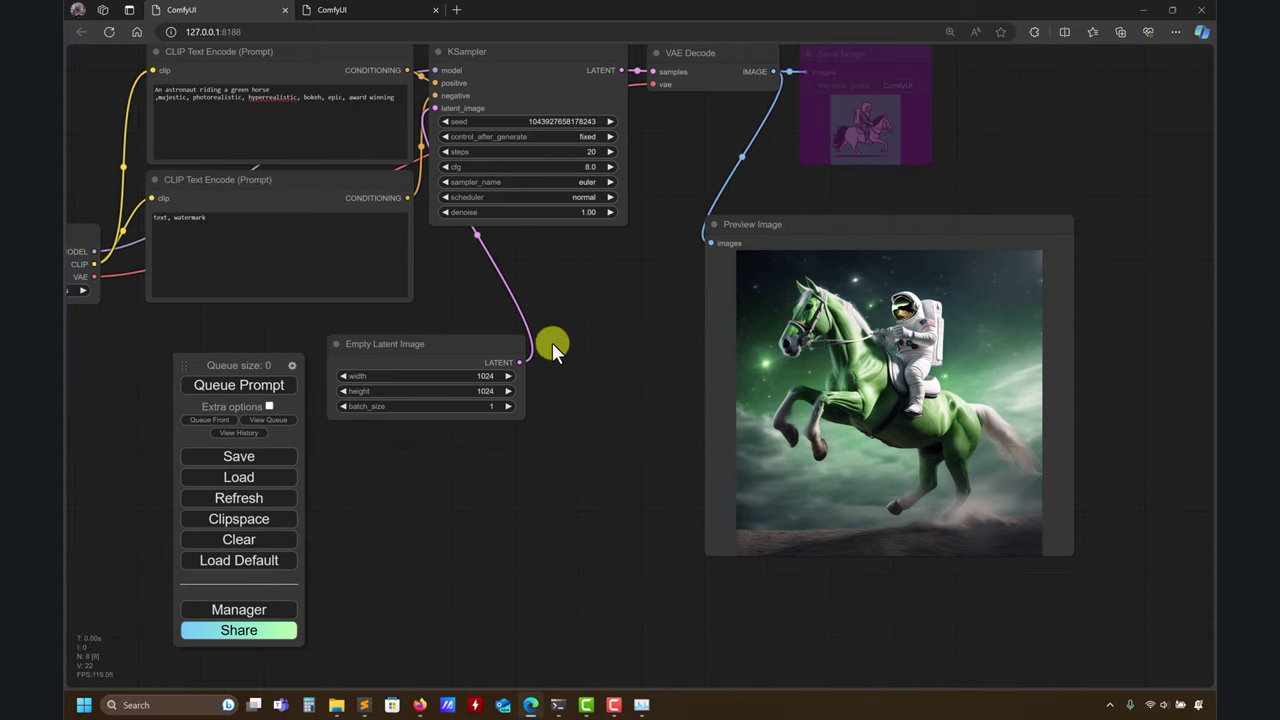
pyautogui.moveTo(552, 342); pyautogui.dragTo(482, 340)
pyautogui.scroll(5, 956, 406)
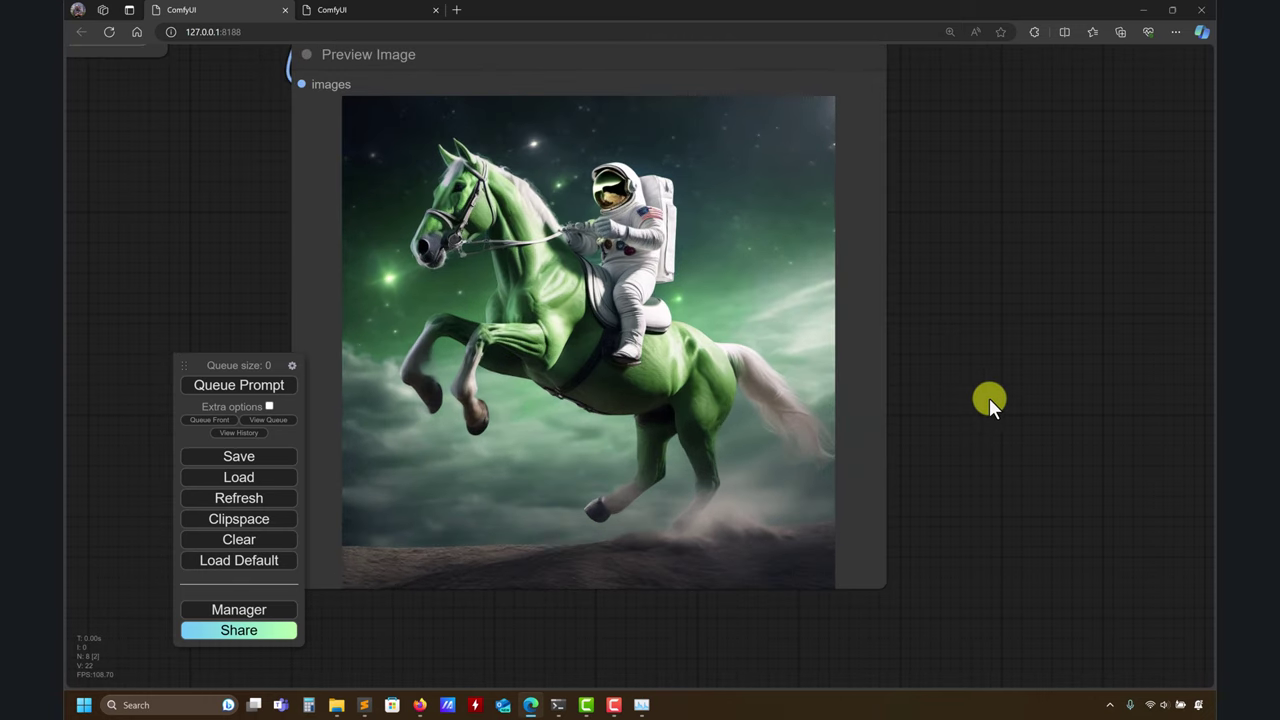
pyautogui.moveTo(989, 398); pyautogui.dragTo(1033, 404)
pyautogui.scroll(1, 1033, 404)
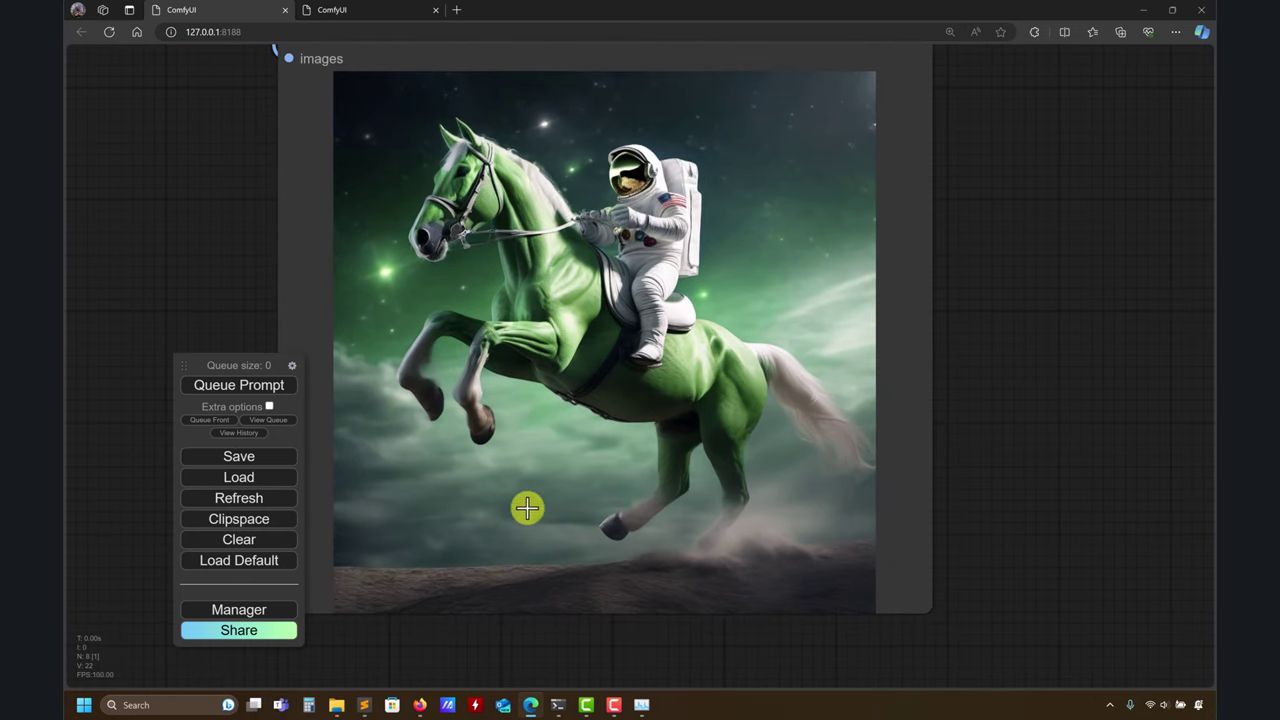
pyautogui.scroll(1, 586, 443)
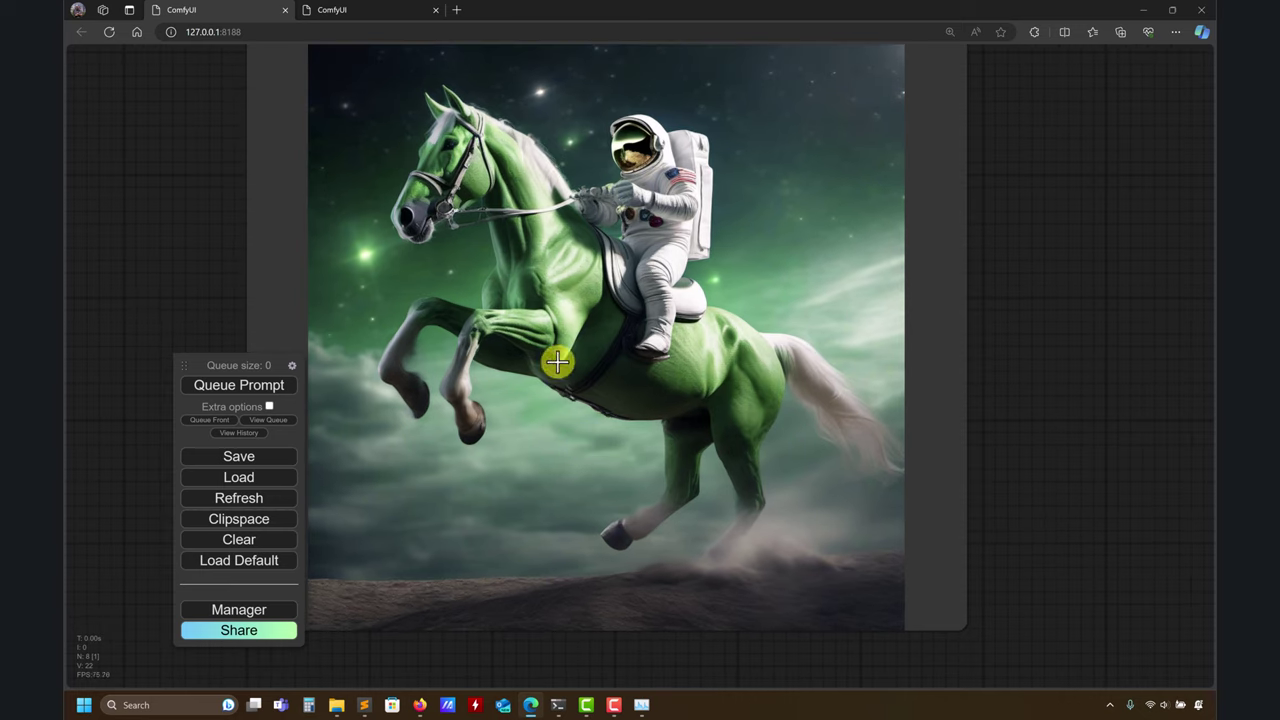
pyautogui.scroll(-1, 528, 366)
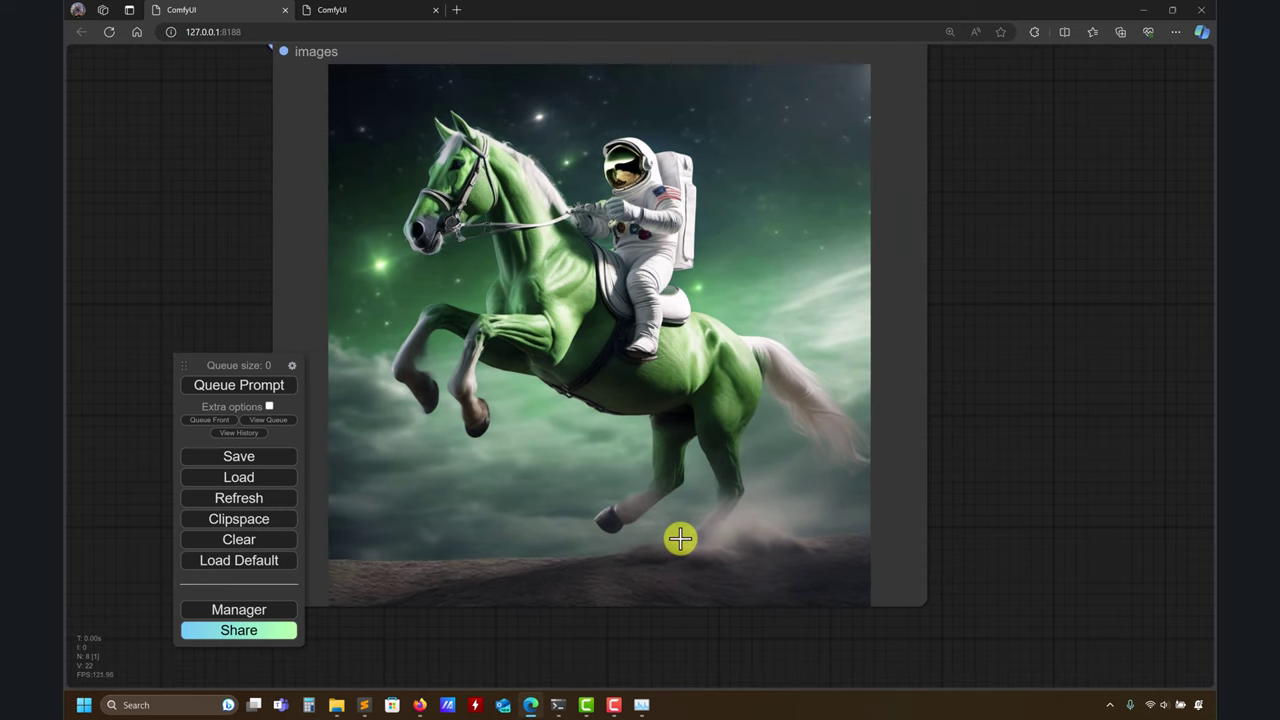
pyautogui.scroll(-5, 680, 539)
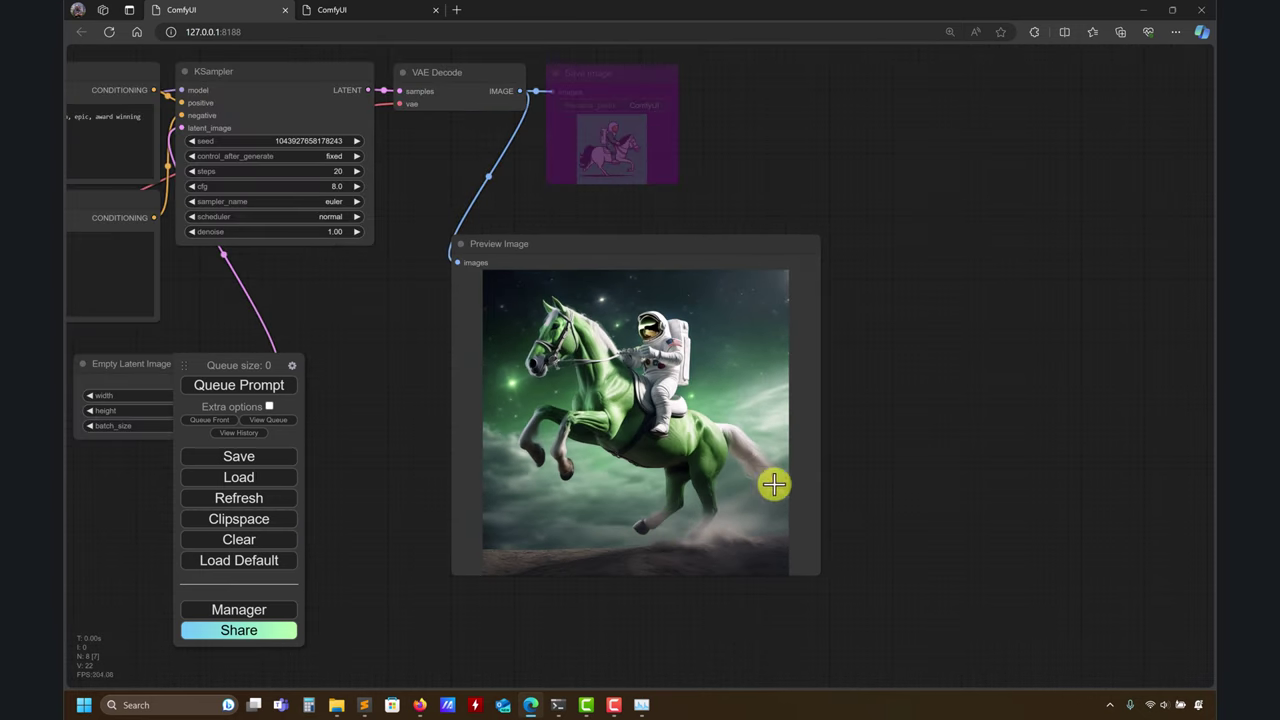
# - Inspect the astronaut's helmet, hands and suit in the preview image, and return to the full workflow view
pyautogui.scroll(3, 828, 452)
pyautogui.moveTo(873, 386); pyautogui.dragTo(1019, 445)
pyautogui.scroll(5, 1019, 446)
pyautogui.scroll(3, 1014, 411)
pyautogui.moveTo(985, 363); pyautogui.dragTo(1159, 416)
pyautogui.scroll(1, 646, 338)
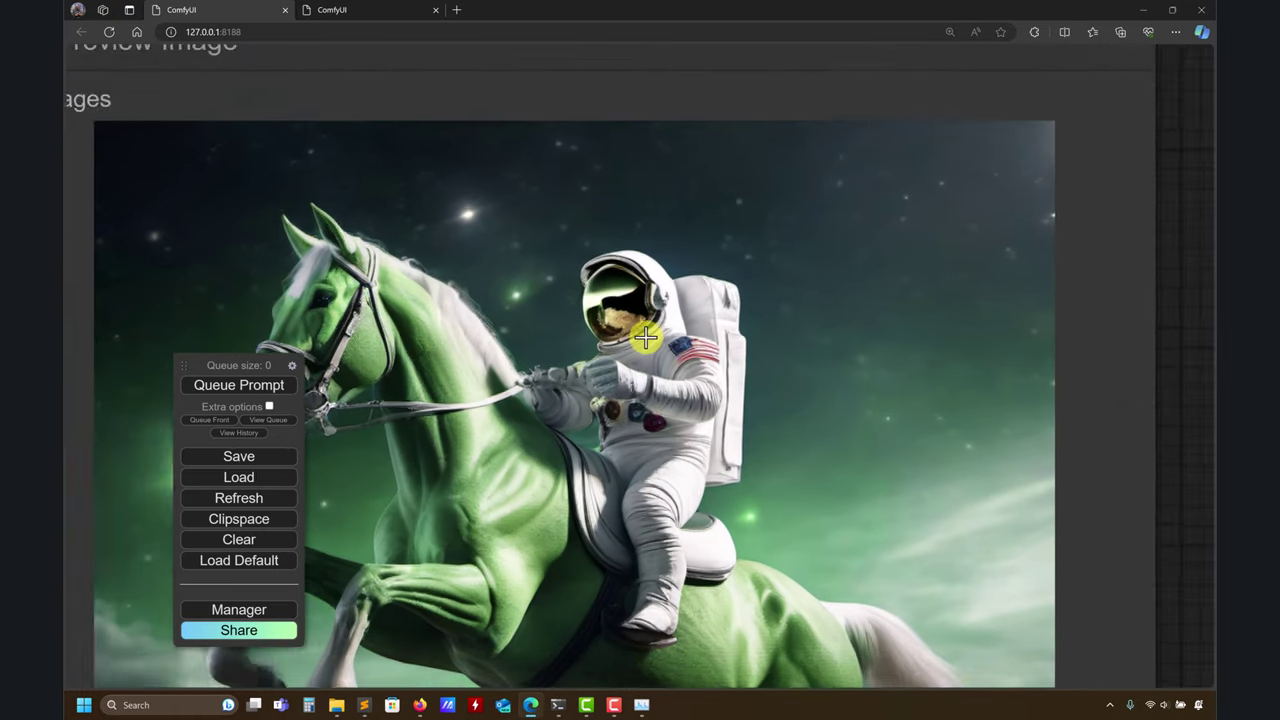
pyautogui.scroll(1, 645, 338)
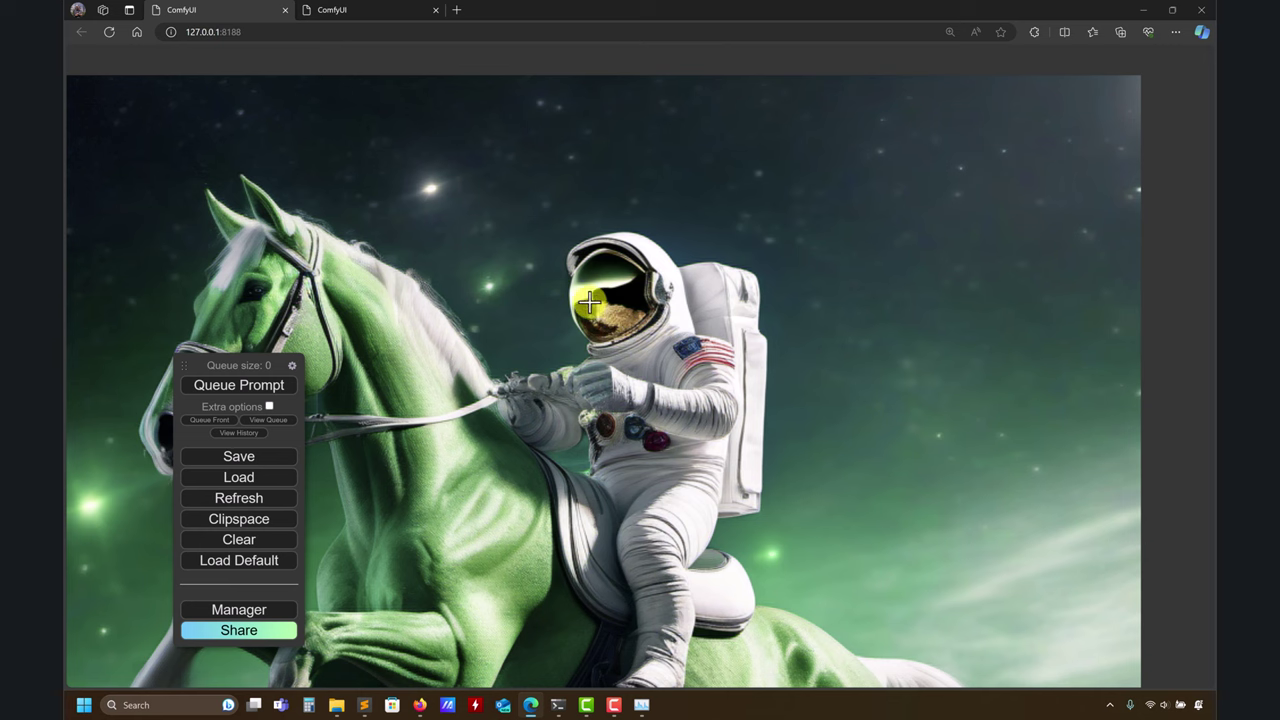
pyautogui.scroll(-9, 589, 302)
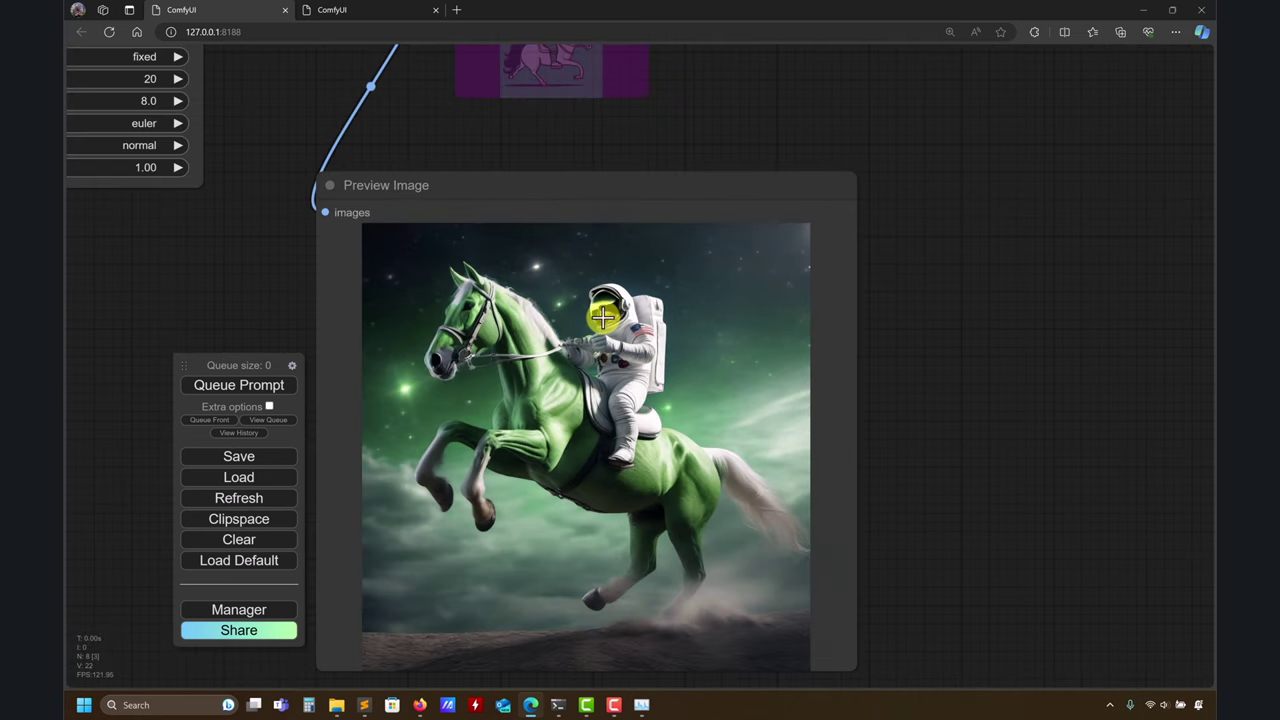
pyautogui.moveTo(259, 250); pyautogui.dragTo(453, 268)
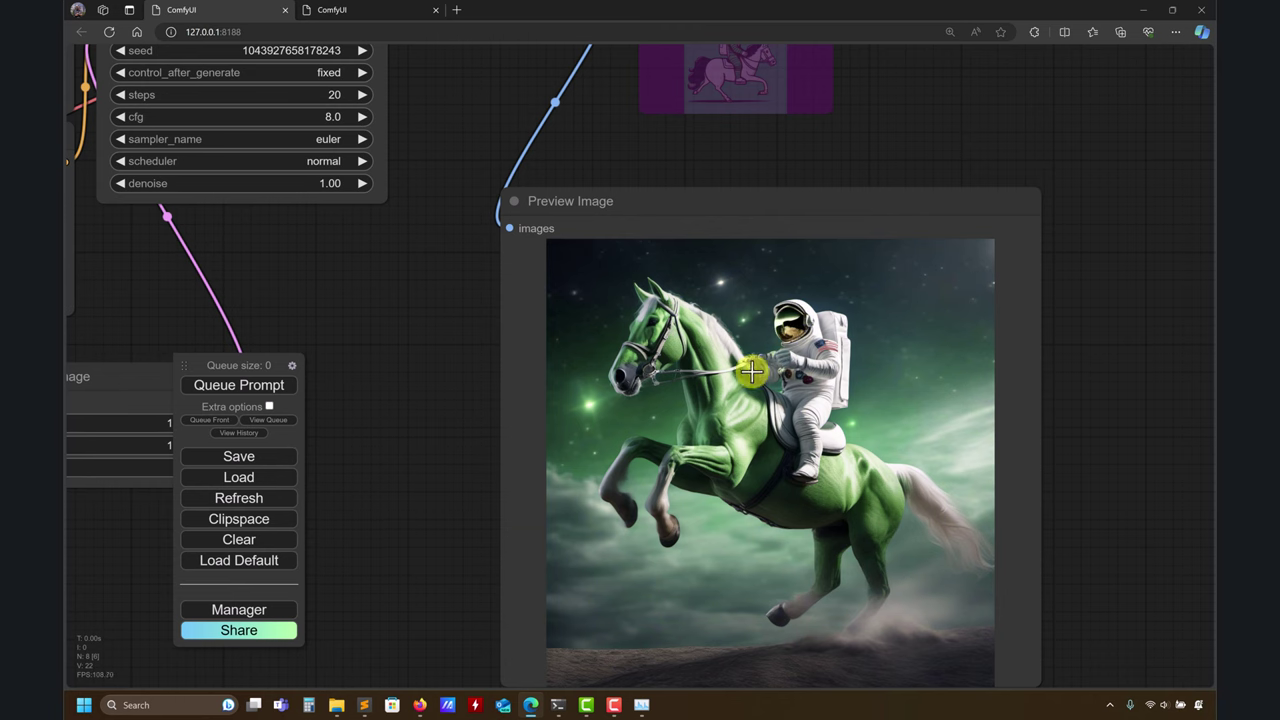
pyautogui.scroll(2, 420, 361)
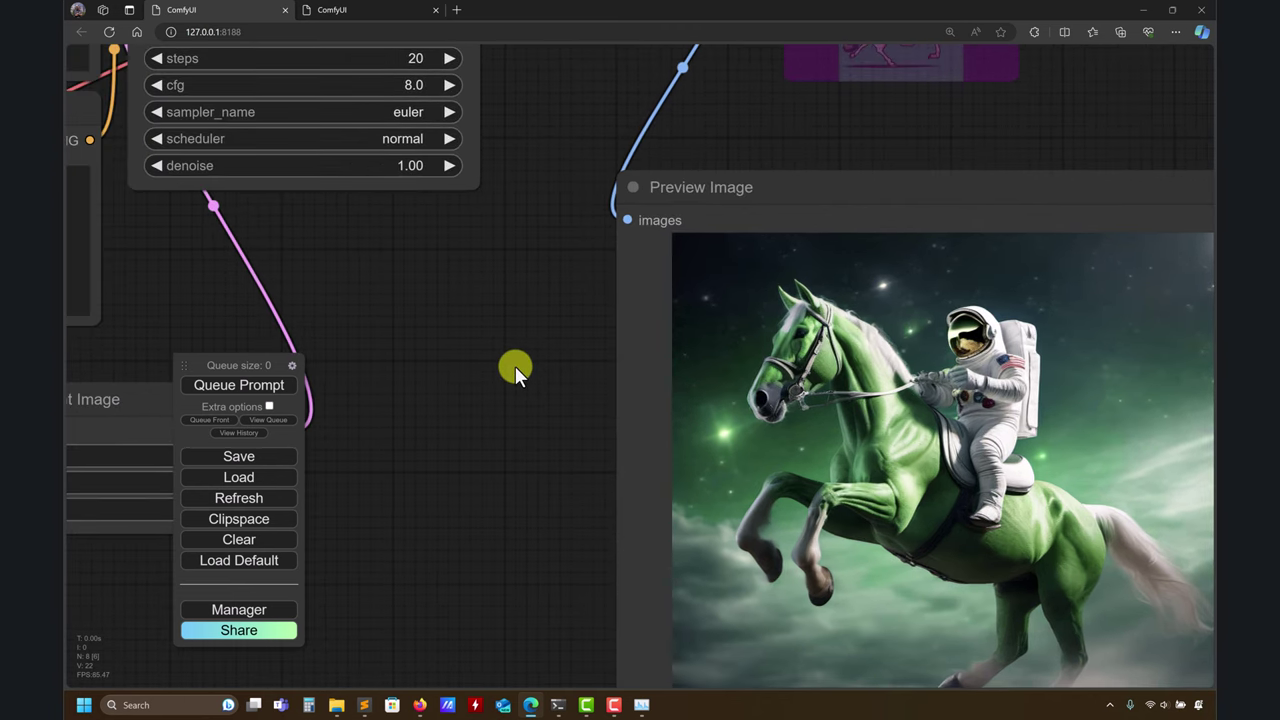
pyautogui.scroll(-5, 515, 366)
pyautogui.scroll(-2, 615, 400)
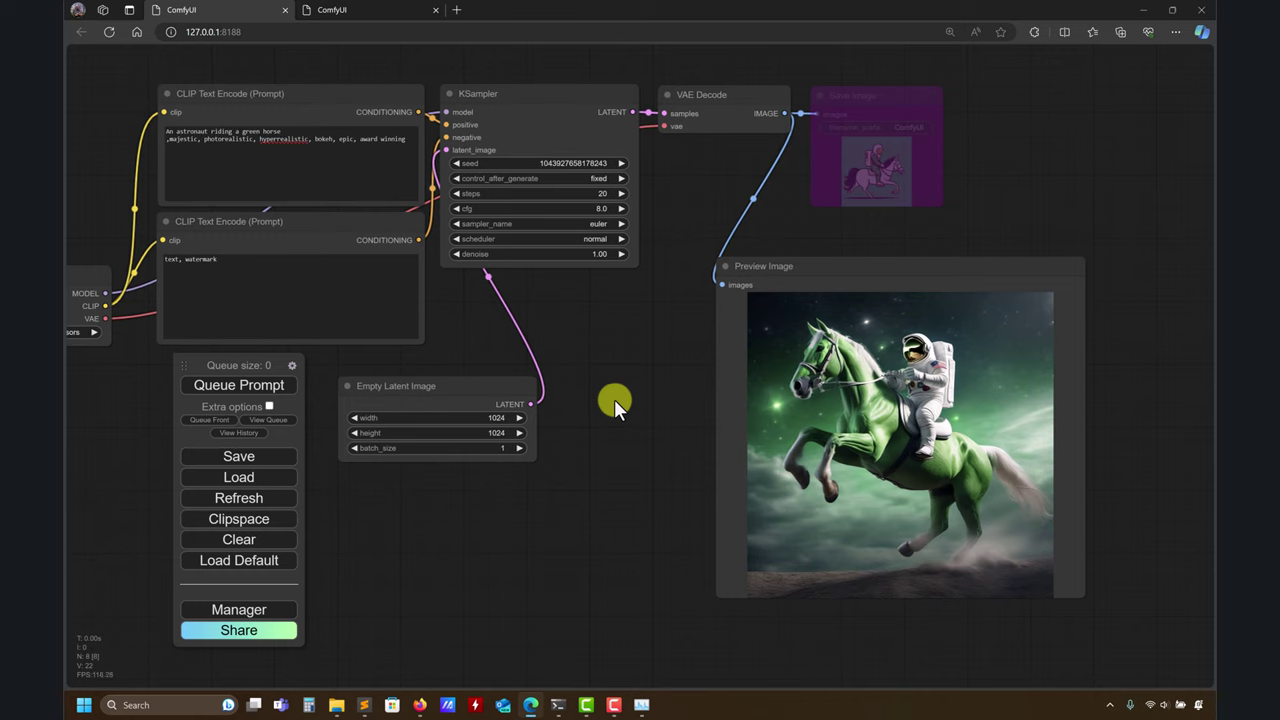
# - Remove the style terms from the positive prompt, leaving "An astronaut riding a green horse", and queue the prompt
pyautogui.moveTo(405, 139); pyautogui.dragTo(153, 140)
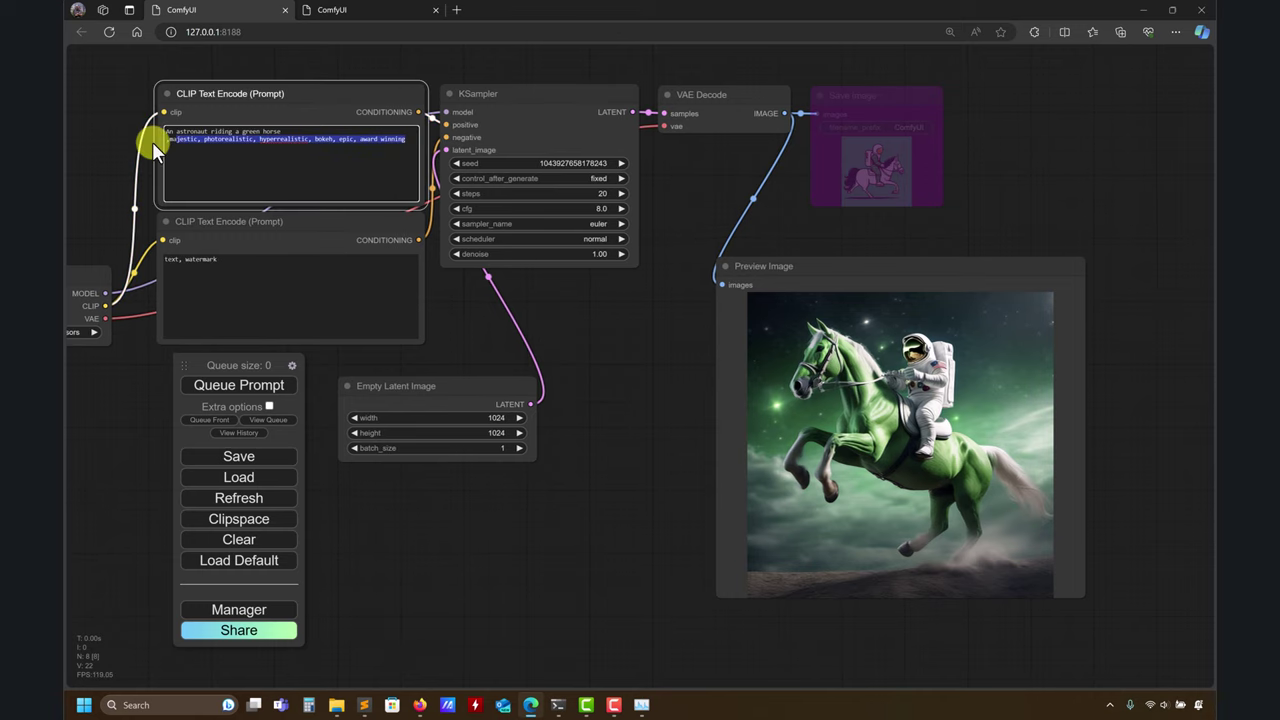
pyautogui.press('BackSpace')
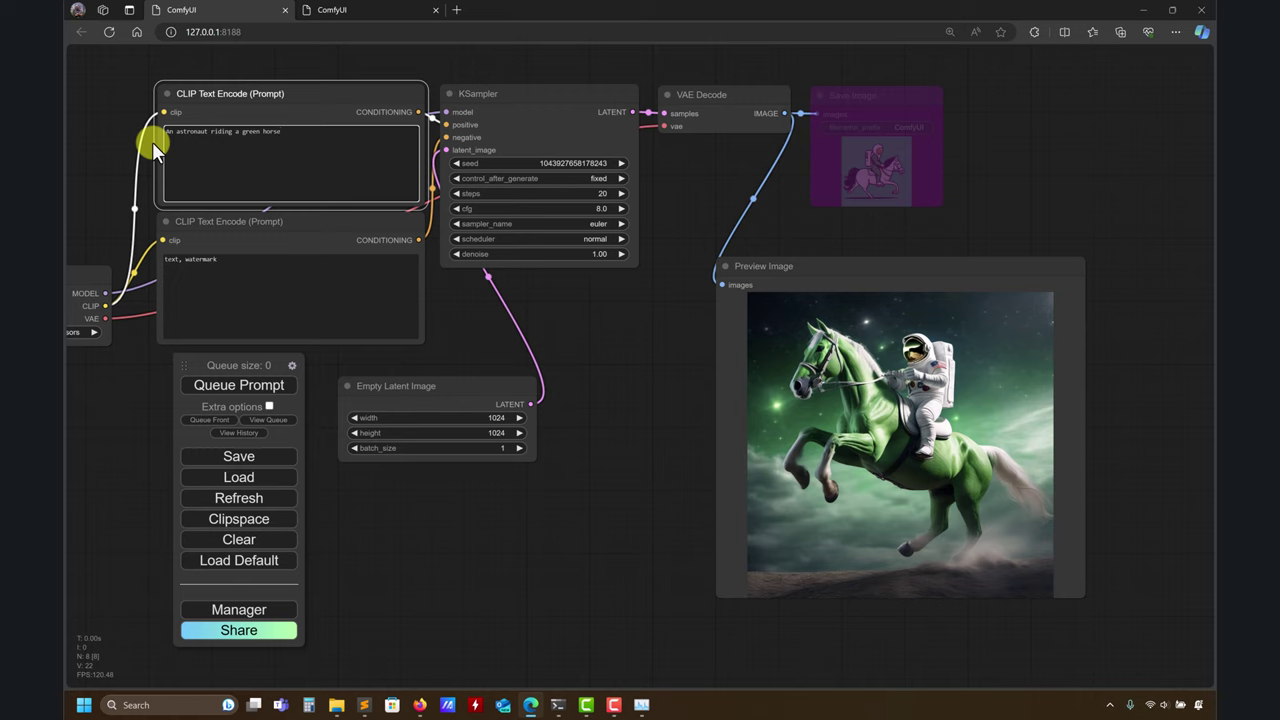
pyautogui.click(226, 390)
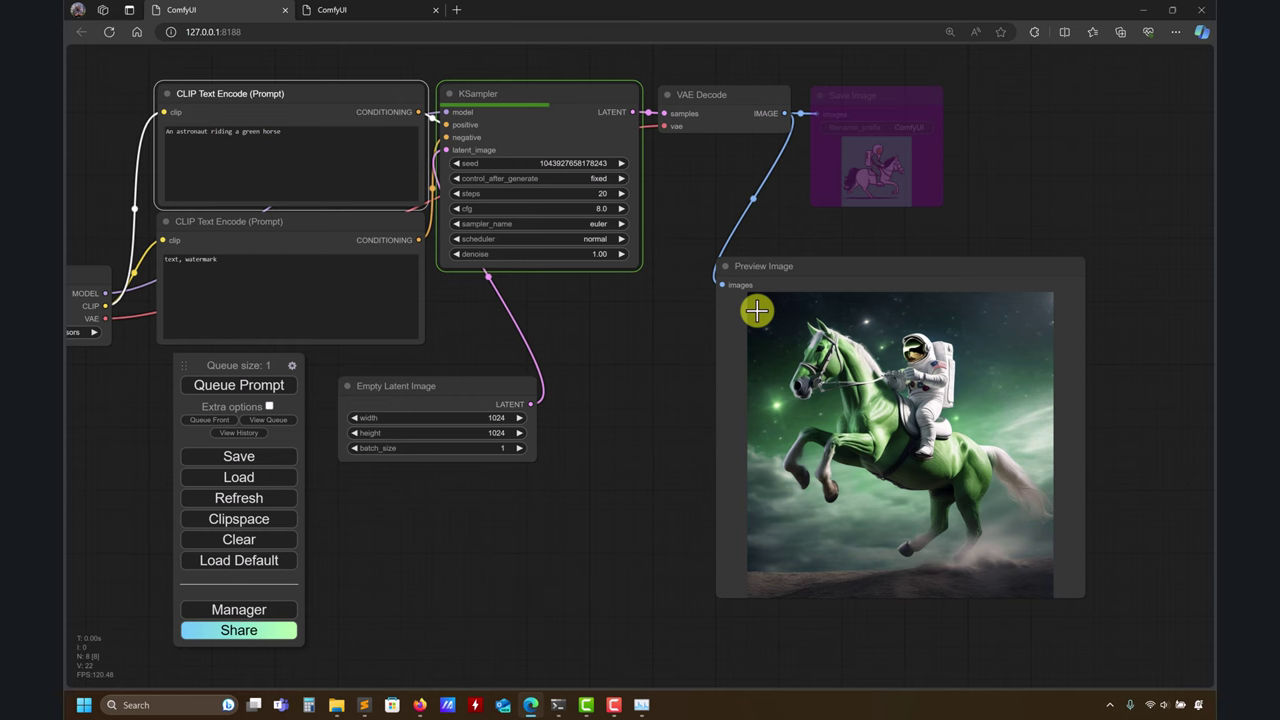
# - Switch to the Juggernaut XL page in Firefox and open its Version 6 + RunDiffusion release
pyautogui.moveTo(421, 702)
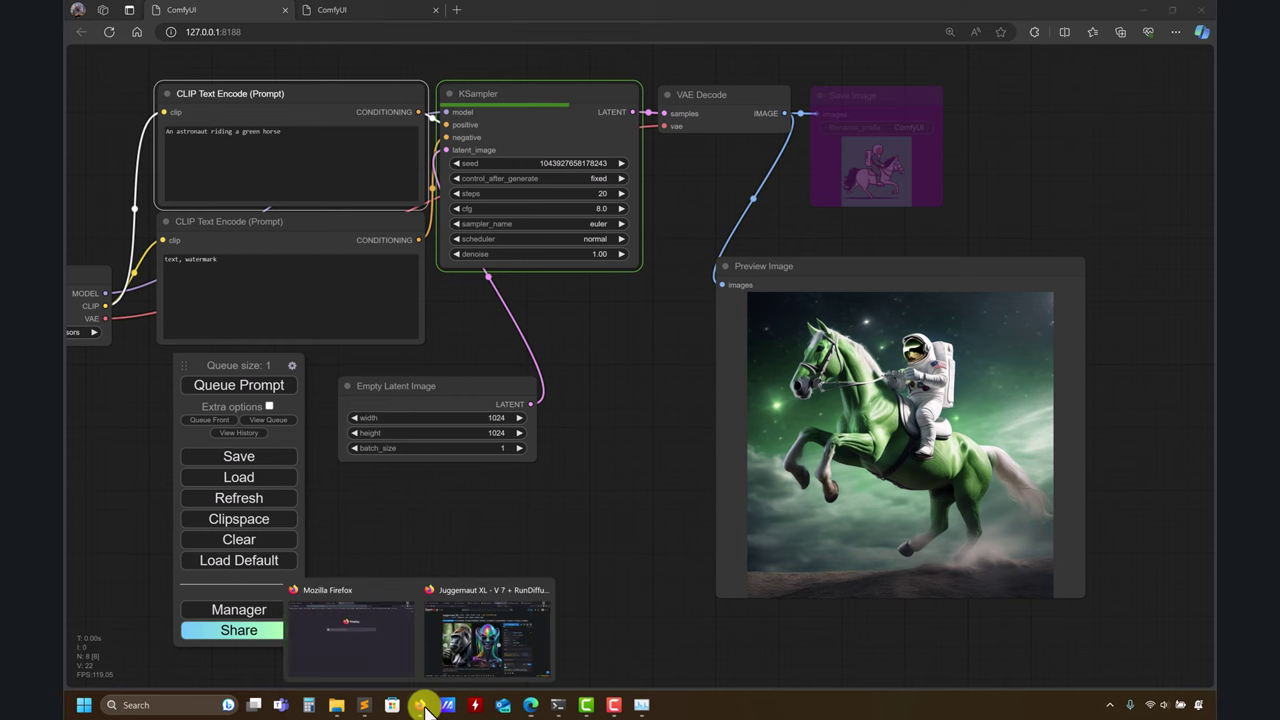
pyautogui.click(470, 656)
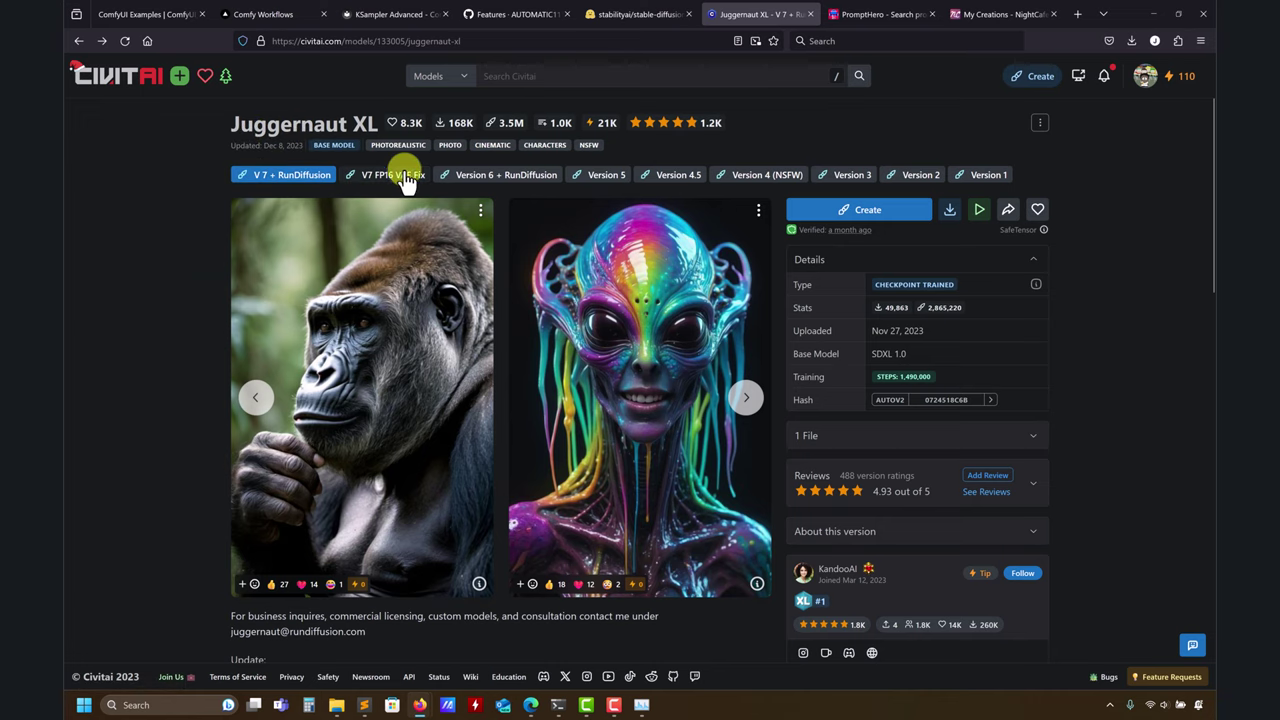
pyautogui.click(500, 176)
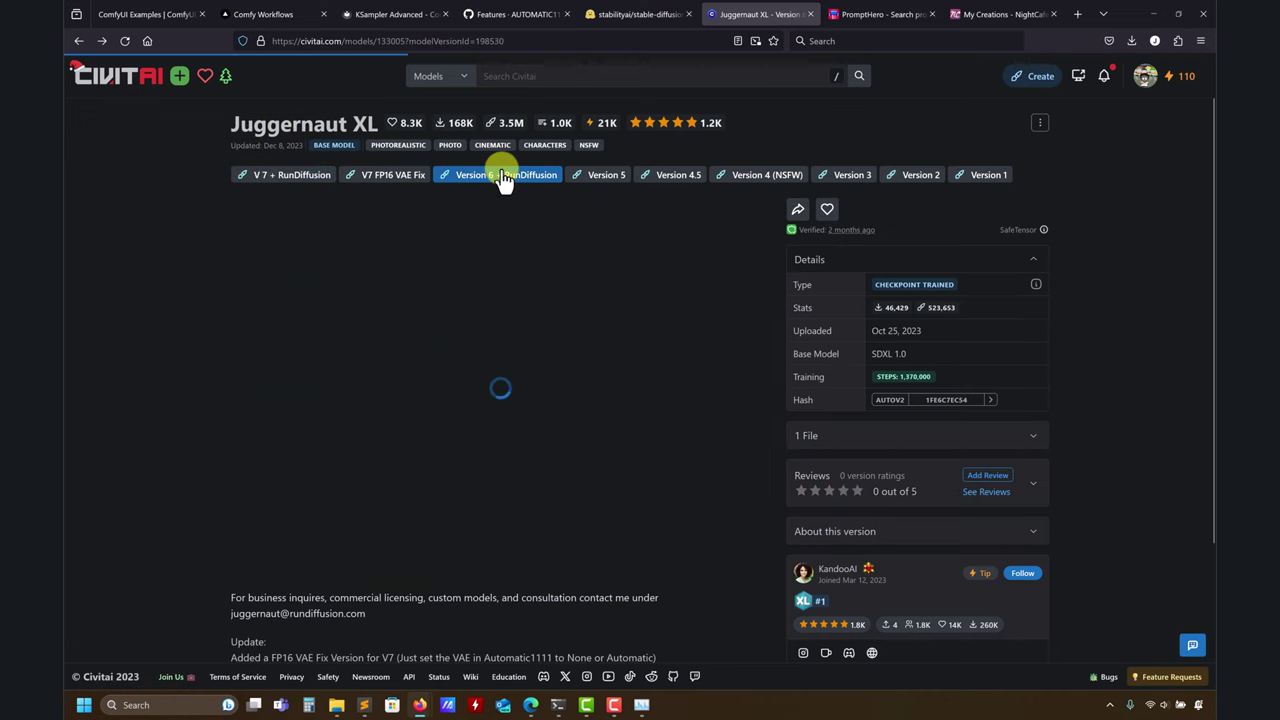
# - Compare the example images of Juggernaut XL's V 7 + RunDiffusion and Version 6 + RunDiffusion releases
pyautogui.click(291, 176)
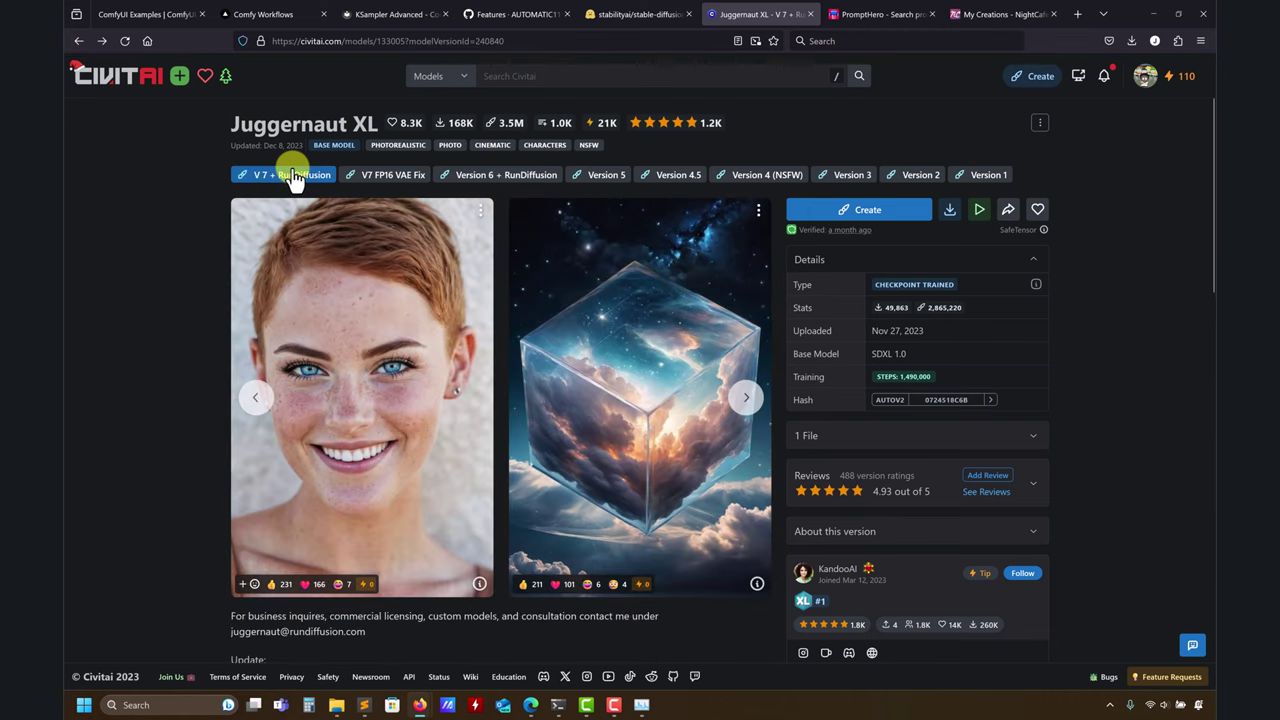
pyautogui.click(525, 178)
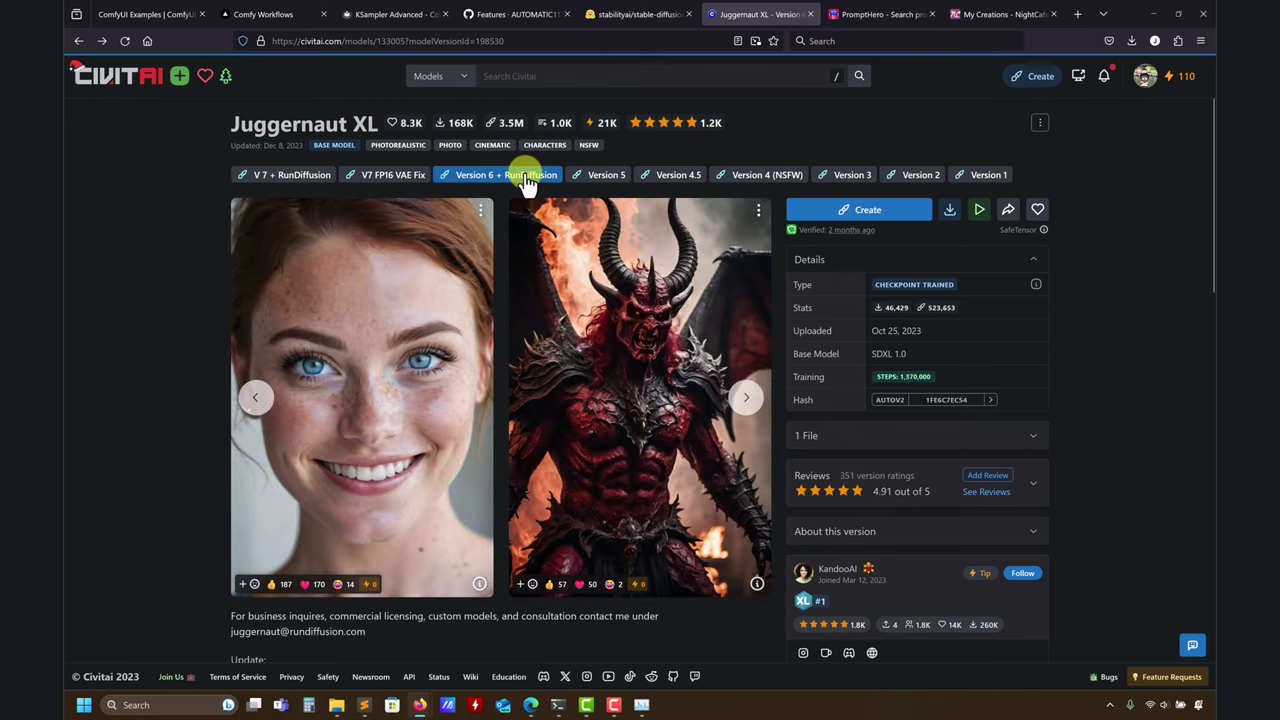
pyautogui.click(268, 180)
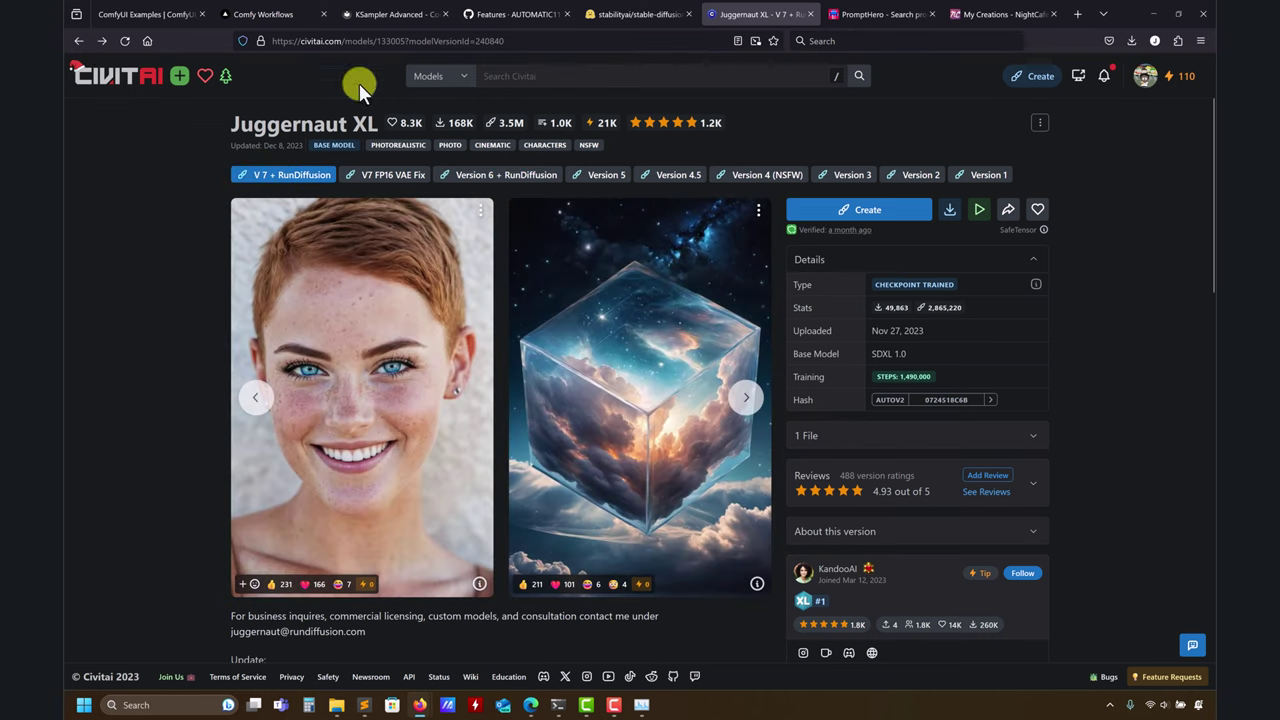
pyautogui.click(527, 83)
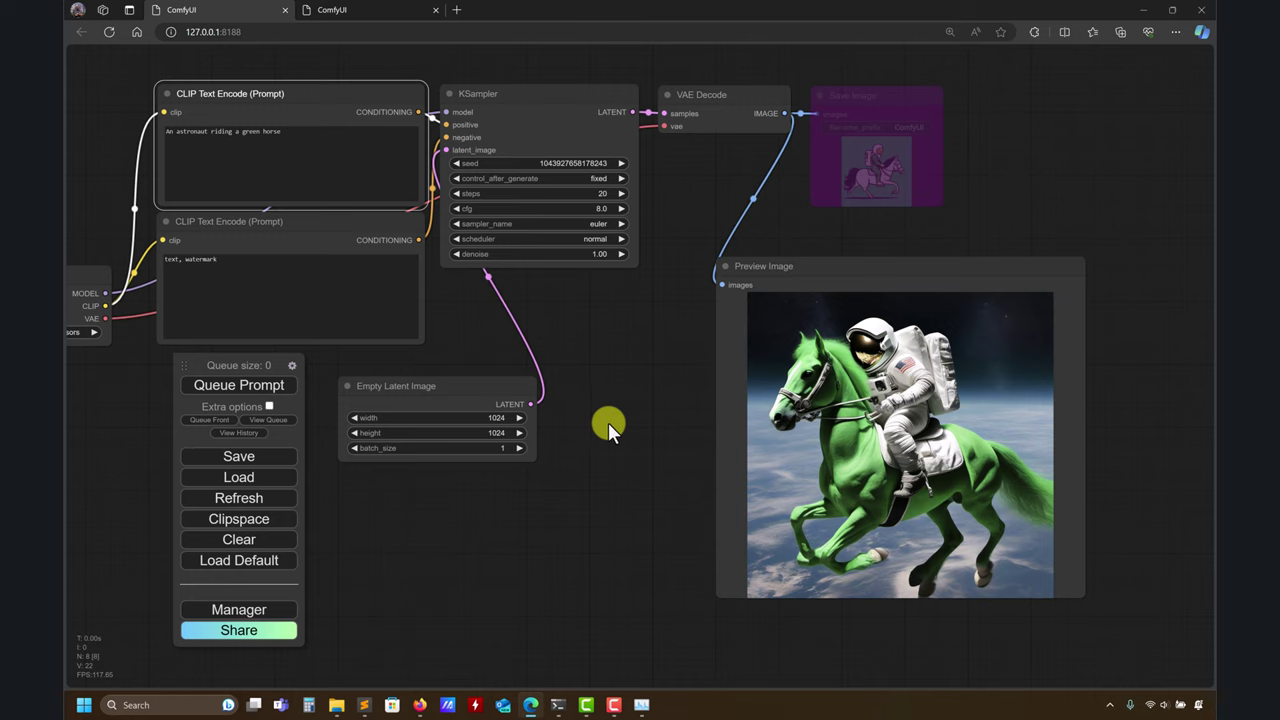
# - Return to ComfyUI, add a trailing comma after "An astronaut riding a green horse" in the positive prompt, and queue the prompt
pyautogui.moveTo(608, 422); pyautogui.dragTo(566, 418)
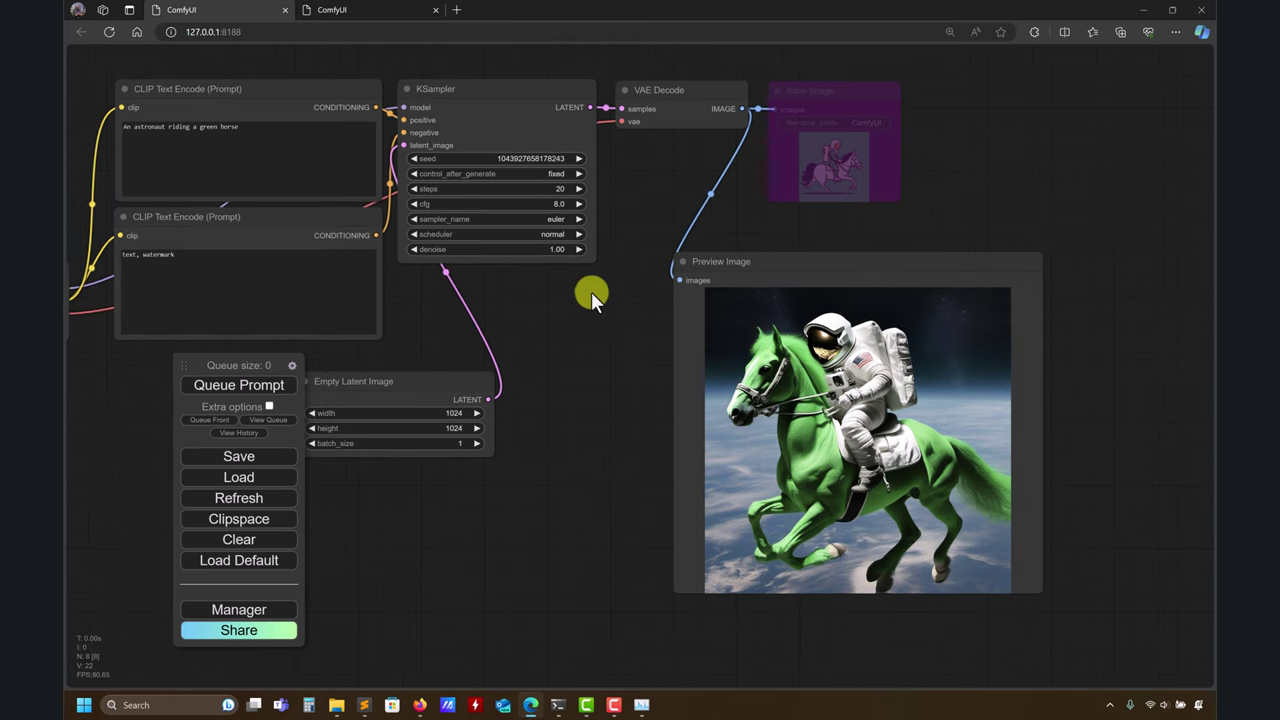
pyautogui.moveTo(591, 291); pyautogui.dragTo(691, 285)
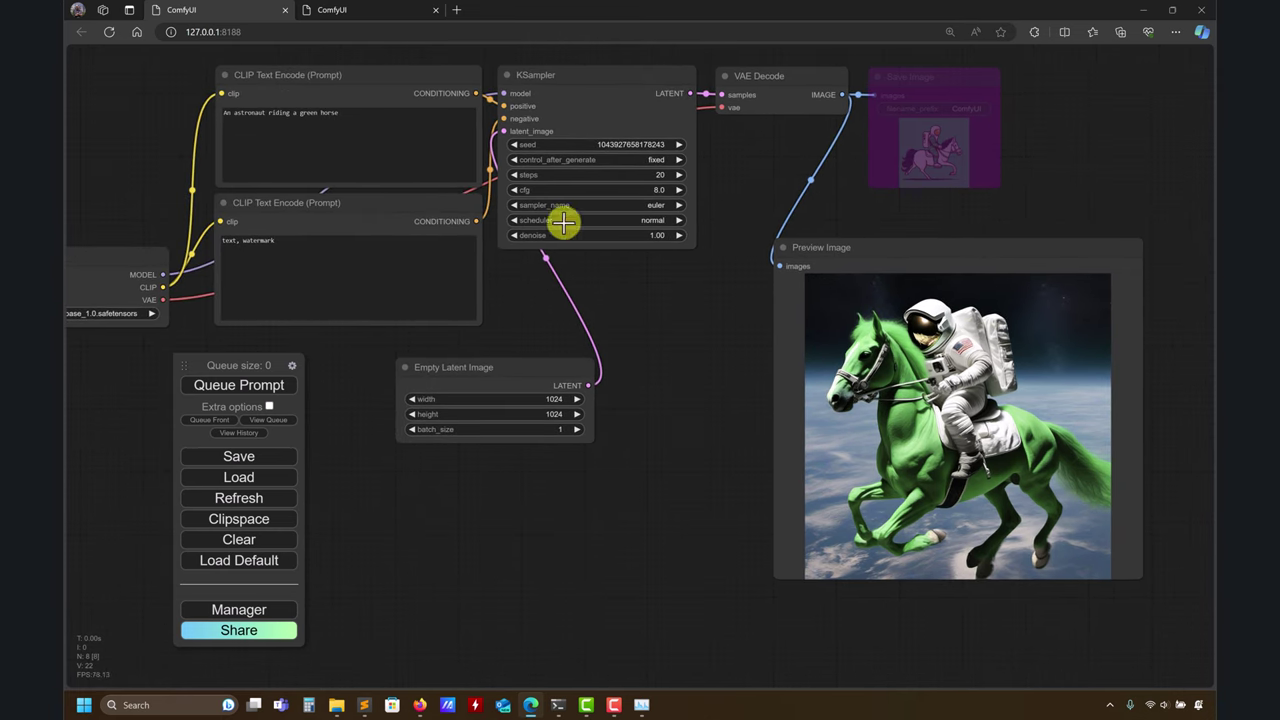
pyautogui.click(385, 119)
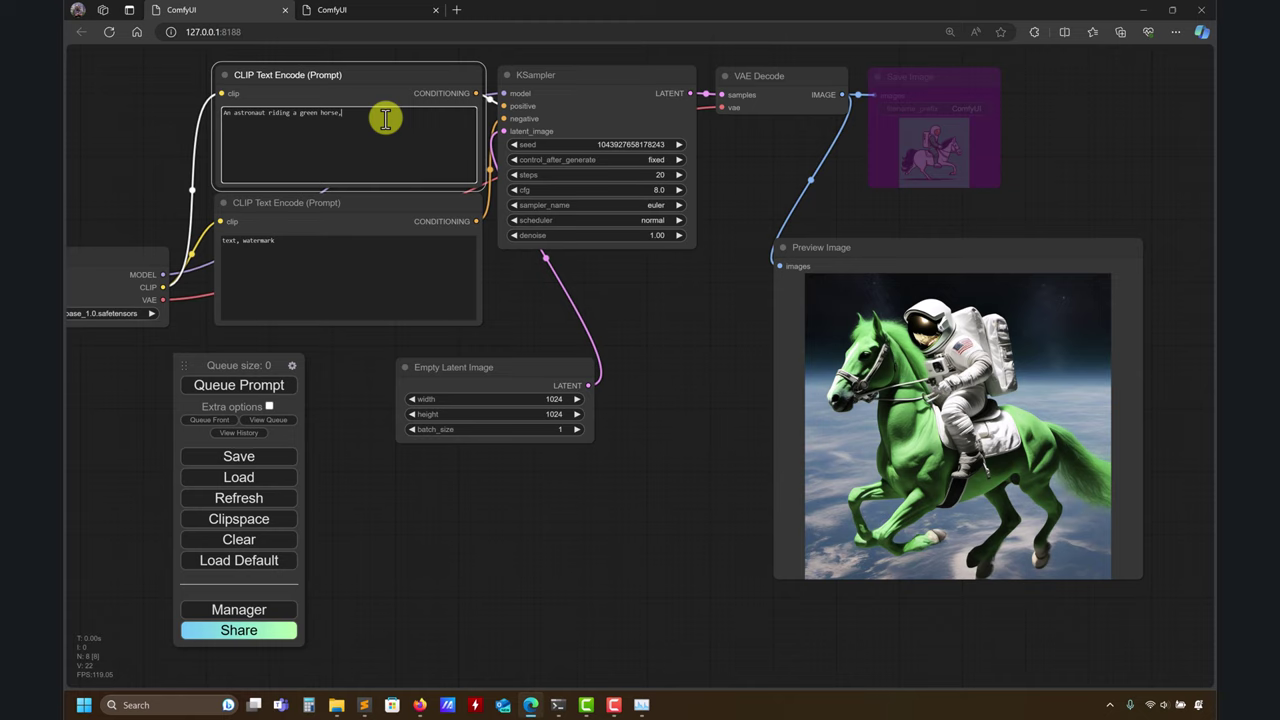
pyautogui.click(271, 385)
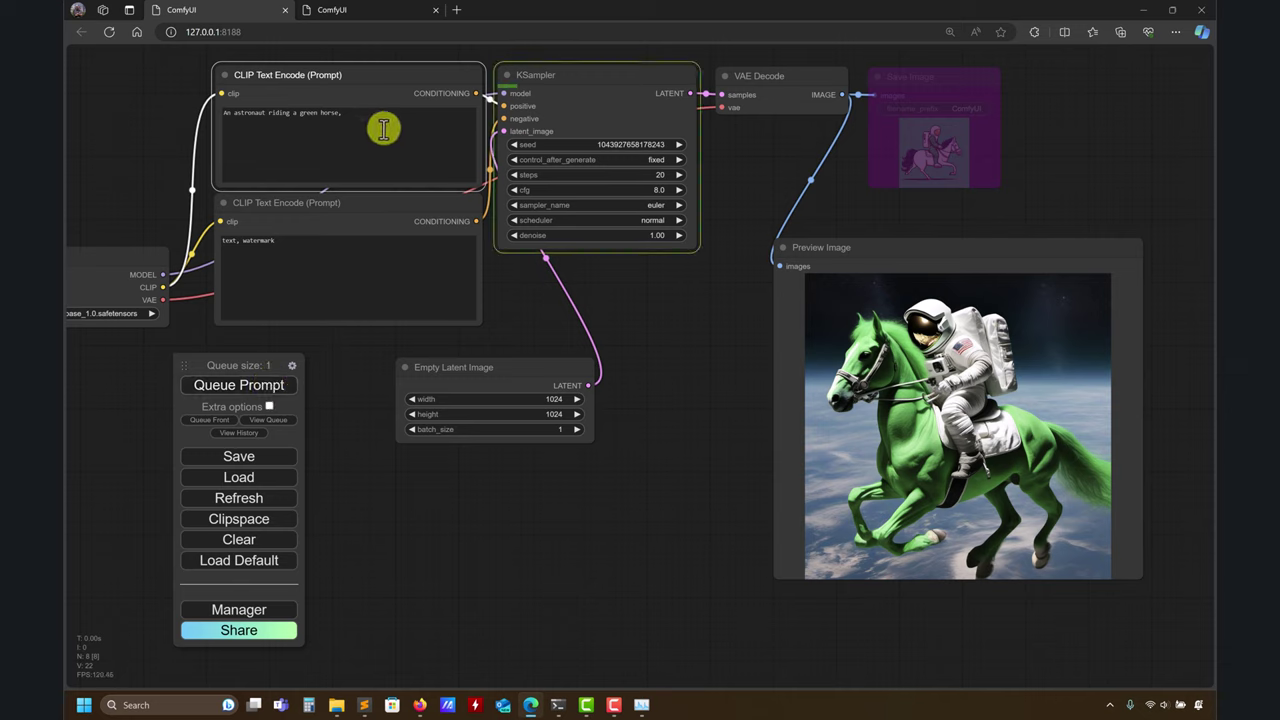
pyautogui.moveTo(701, 399); pyautogui.dragTo(660, 426)
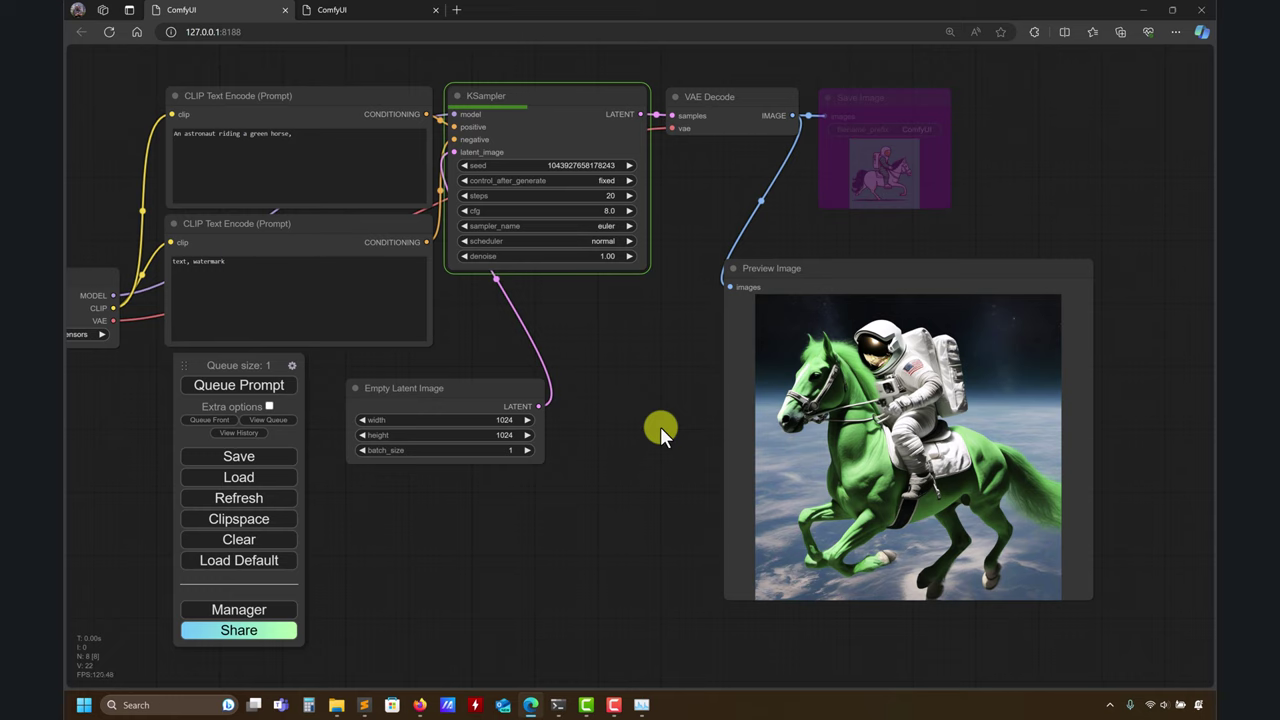
pyautogui.click(322, 141)
pyautogui.moveTo(322, 141); pyautogui.dragTo(163, 126)
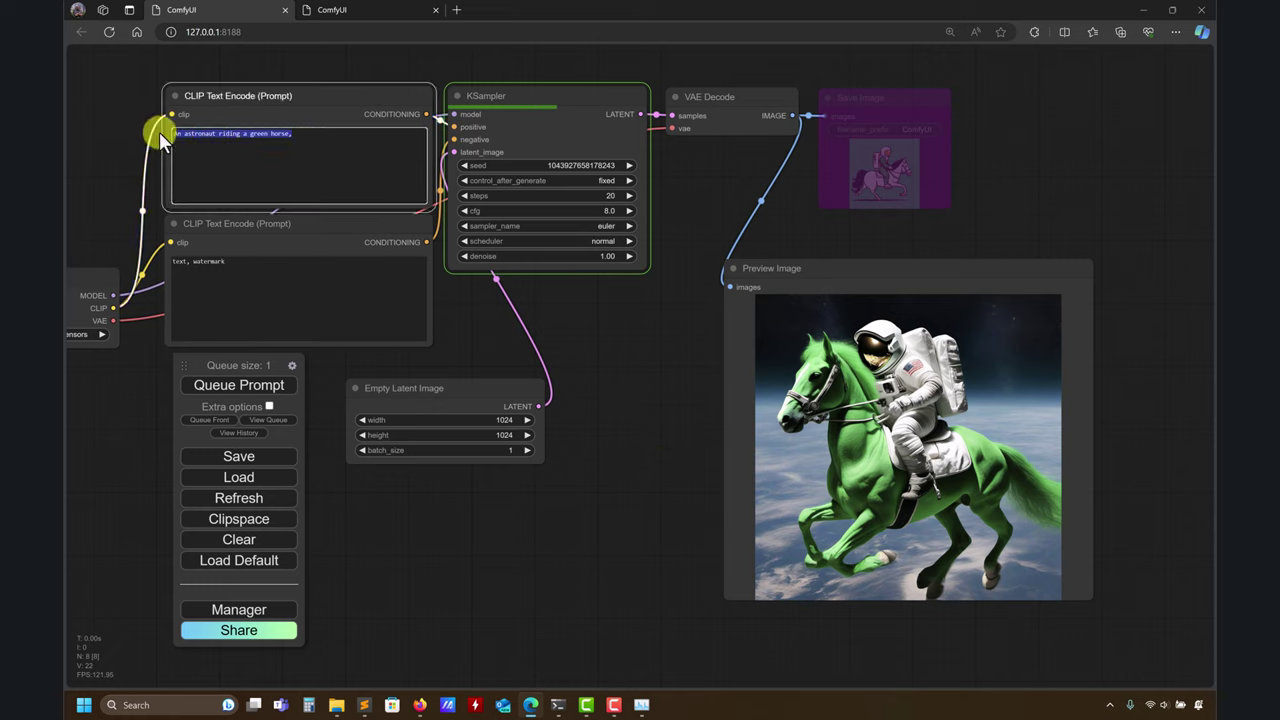
pyautogui.click(318, 139)
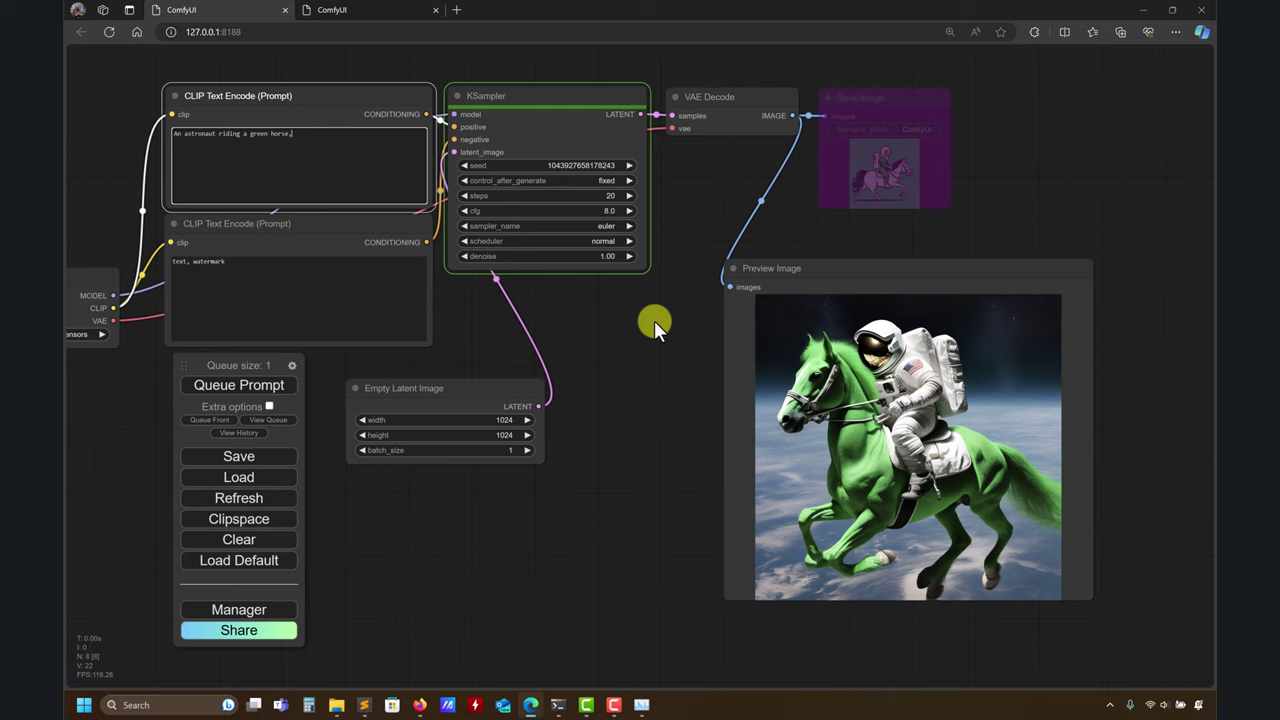
pyautogui.moveTo(654, 320); pyautogui.dragTo(578, 323)
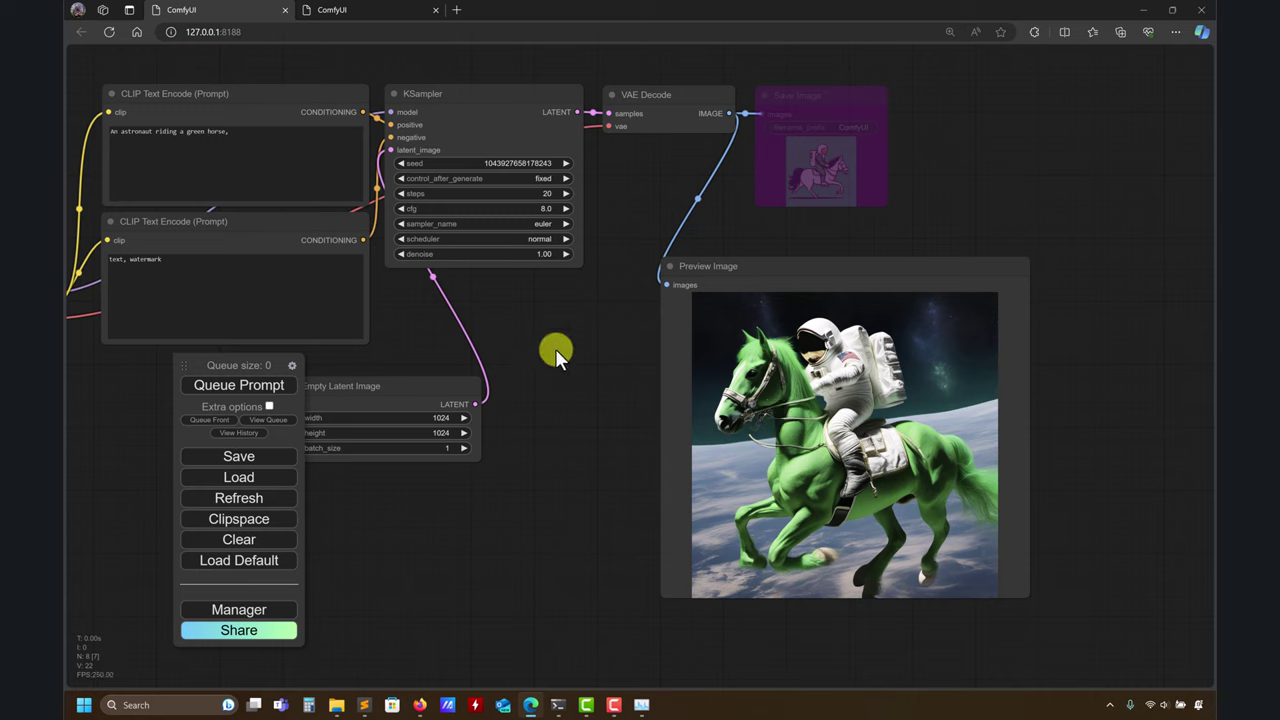
# - Change the KSampler's sampler to euler_ancestral, queue the prompt, and bring the preview image into view
pyautogui.click(565, 224)
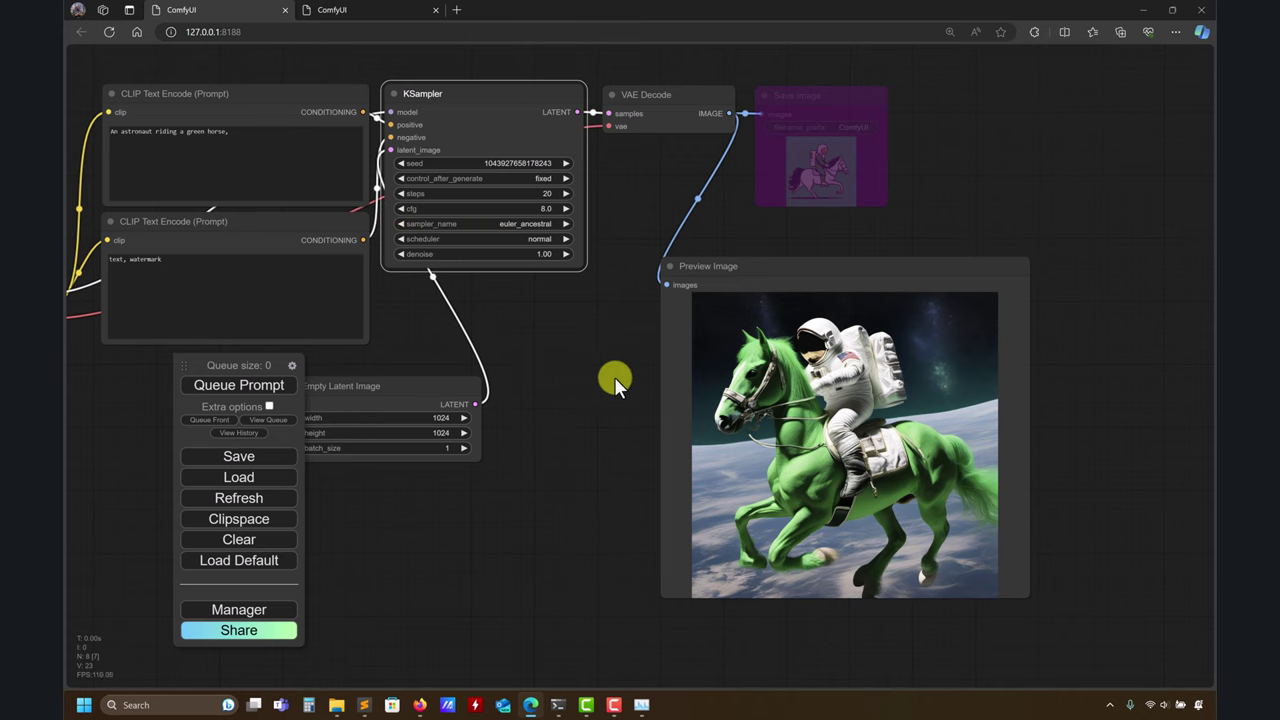
pyautogui.moveTo(614, 376); pyautogui.dragTo(679, 377)
pyautogui.click(268, 383)
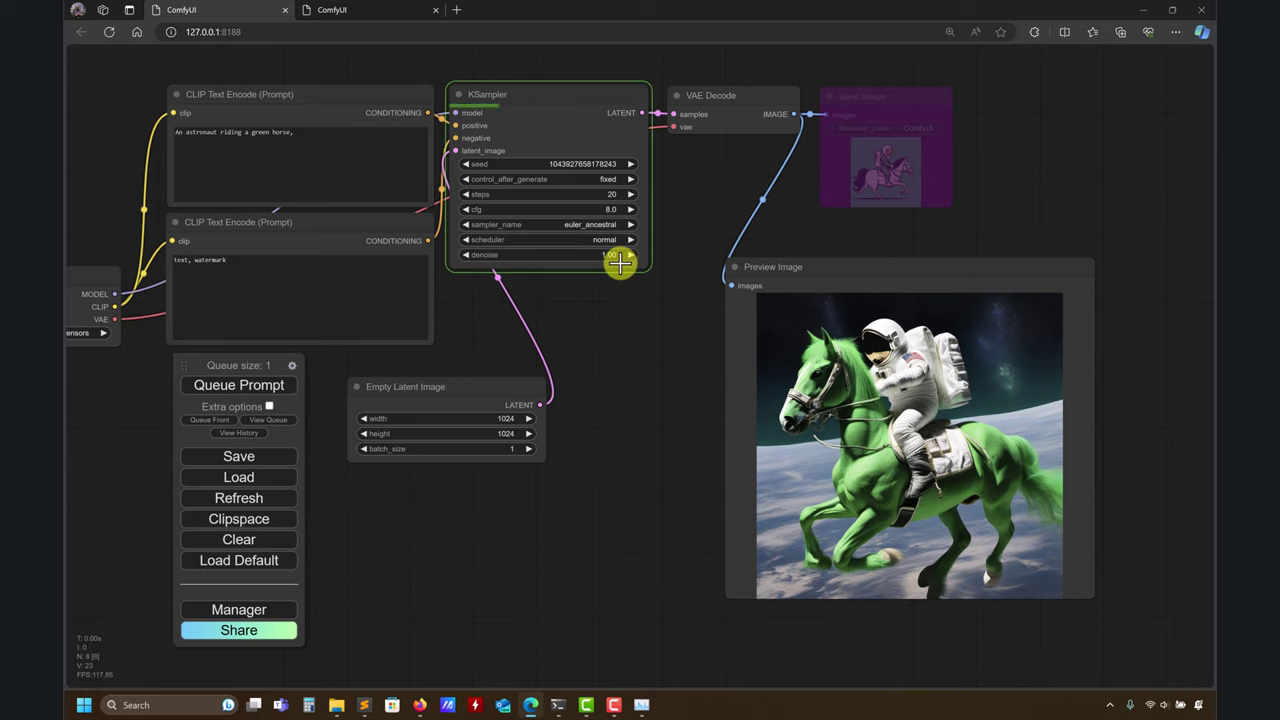
pyautogui.moveTo(602, 355); pyautogui.dragTo(664, 366)
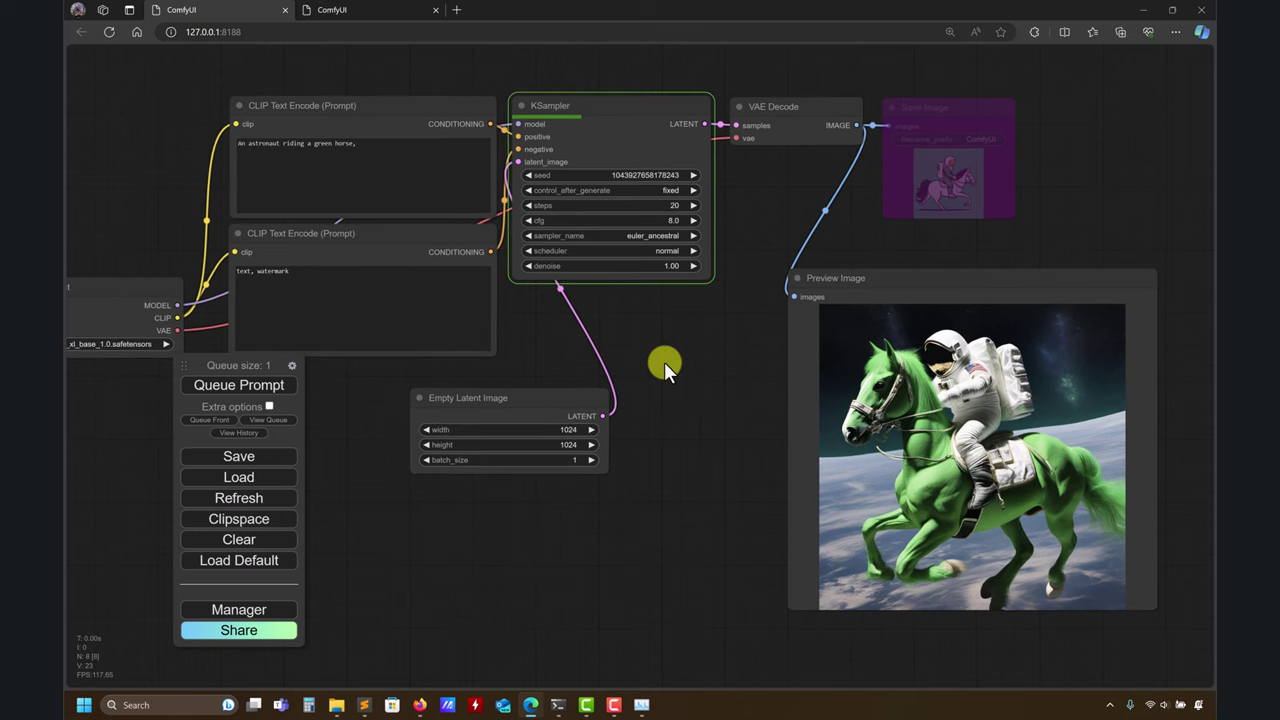
pyautogui.moveTo(437, 504); pyautogui.dragTo(516, 560)
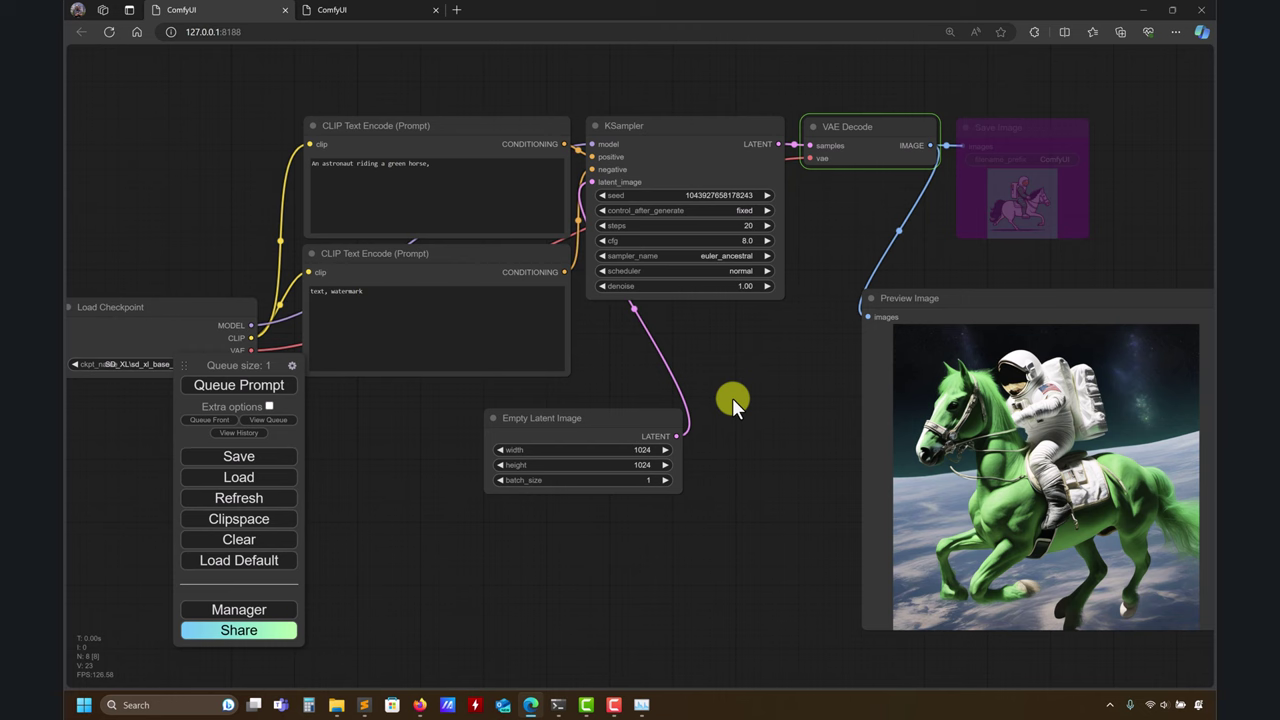
pyautogui.moveTo(740, 377); pyautogui.dragTo(533, 321)
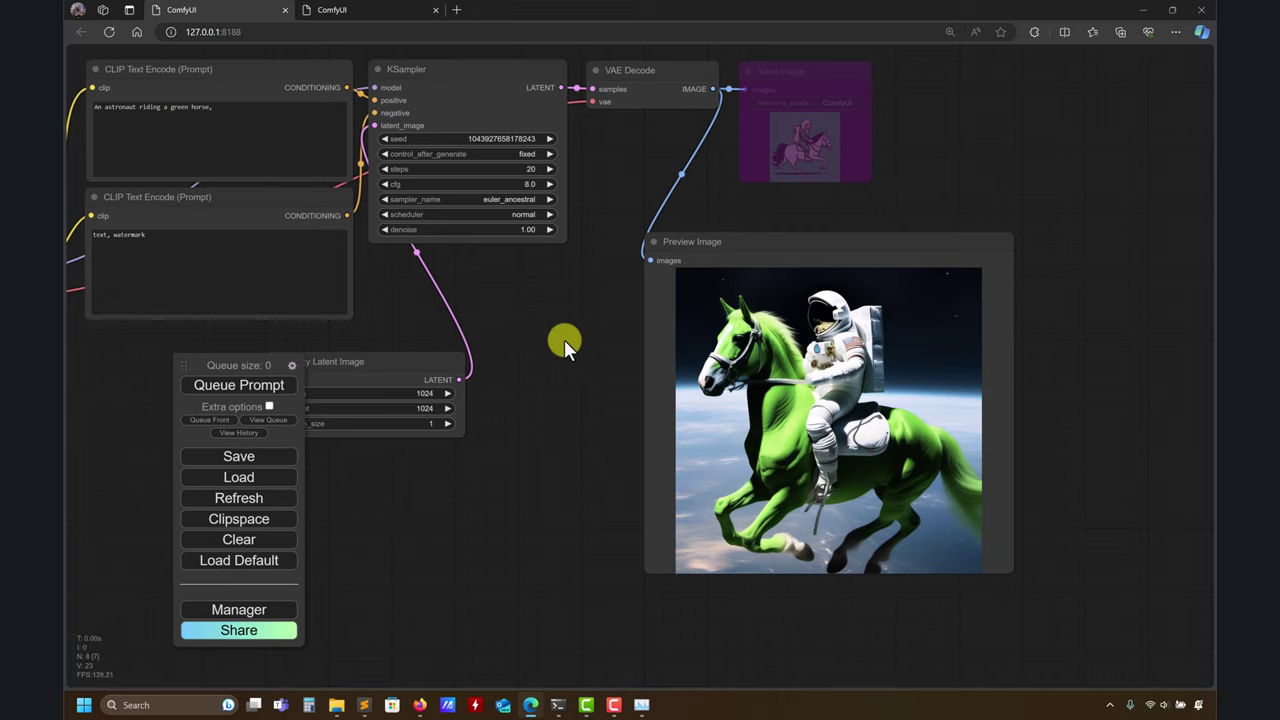
# - Remove the trailing comma from the positive prompt, queue it with the same seed and sampler, and check the preview image
pyautogui.click(224, 110)
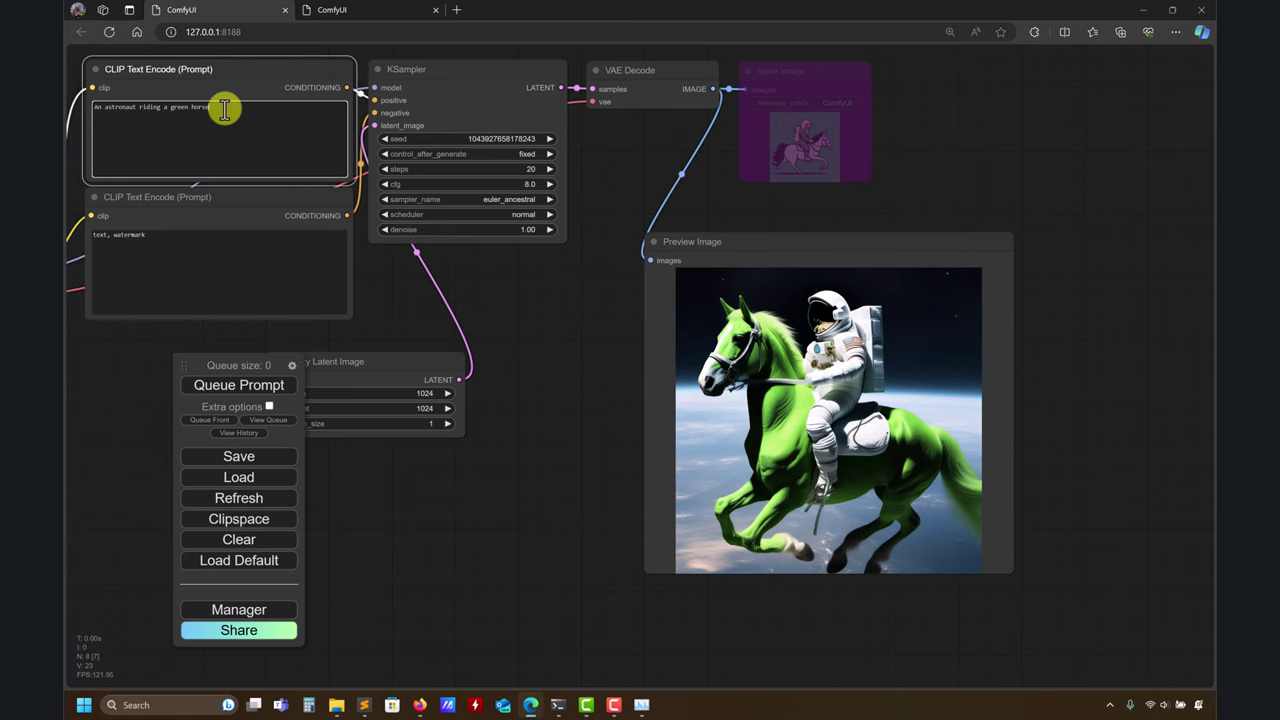
pyautogui.click(240, 384)
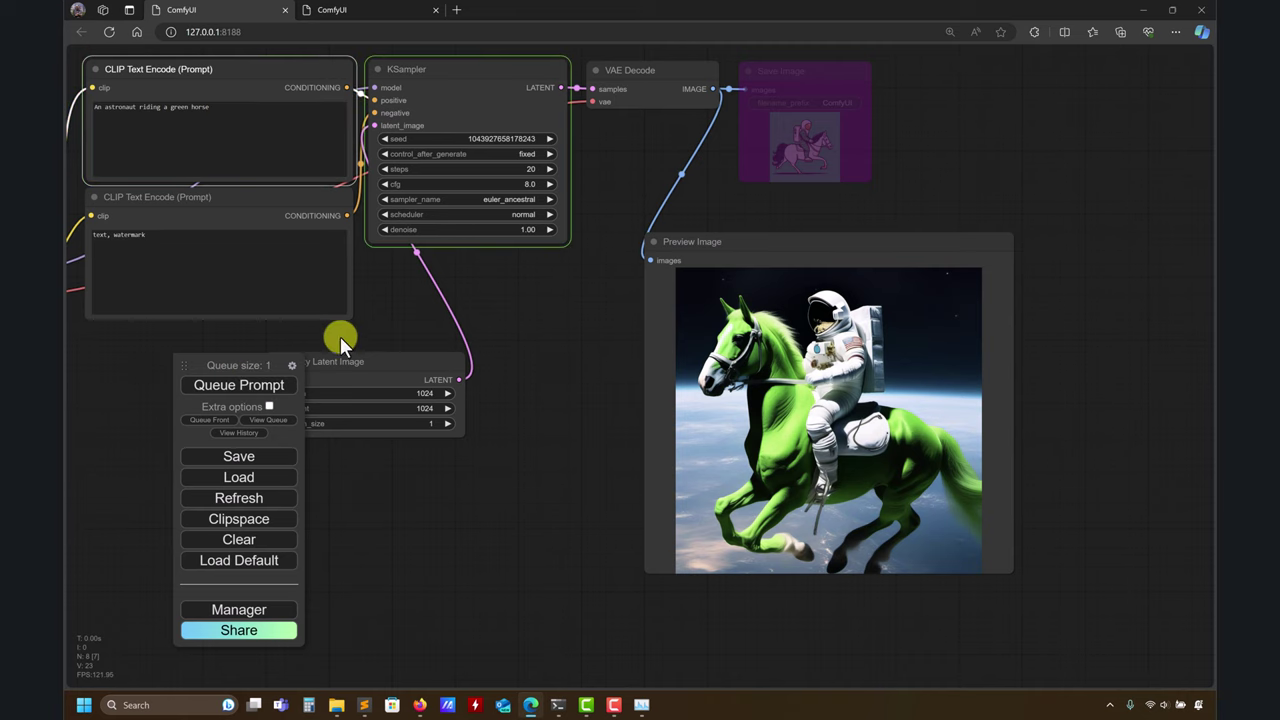
pyautogui.scroll(3, 560, 331)
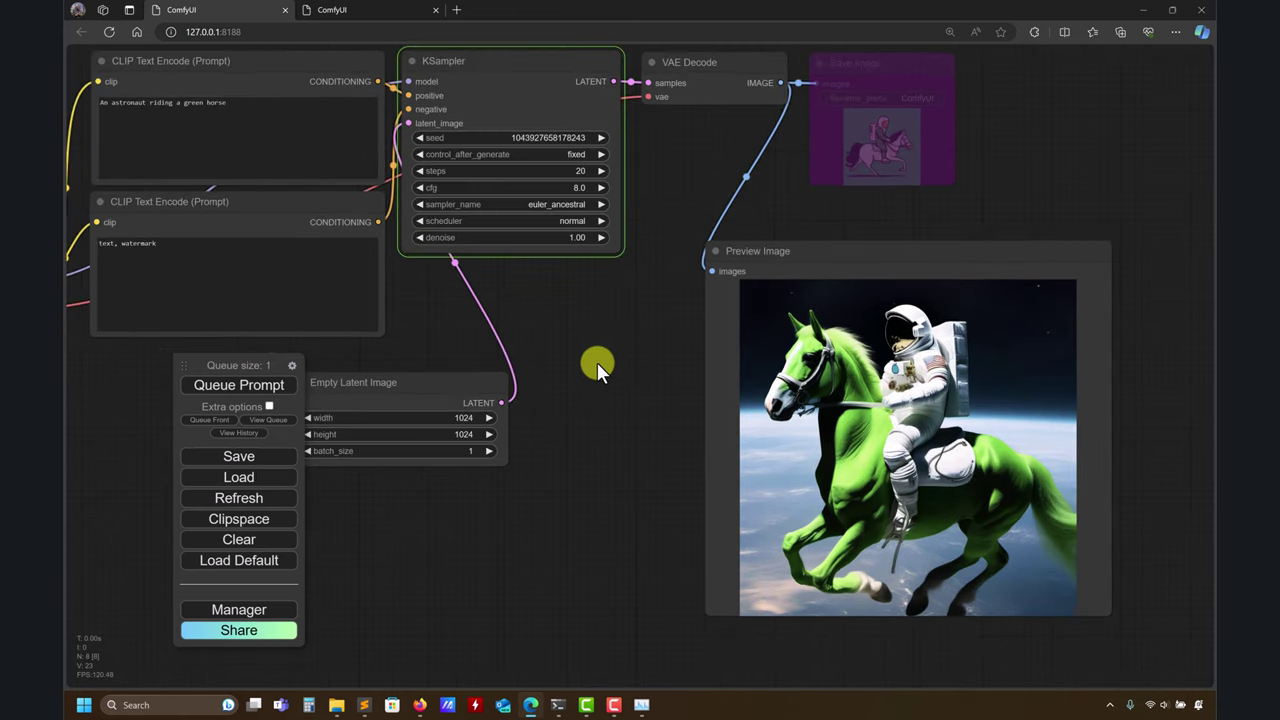
pyautogui.moveTo(594, 368); pyautogui.dragTo(561, 371)
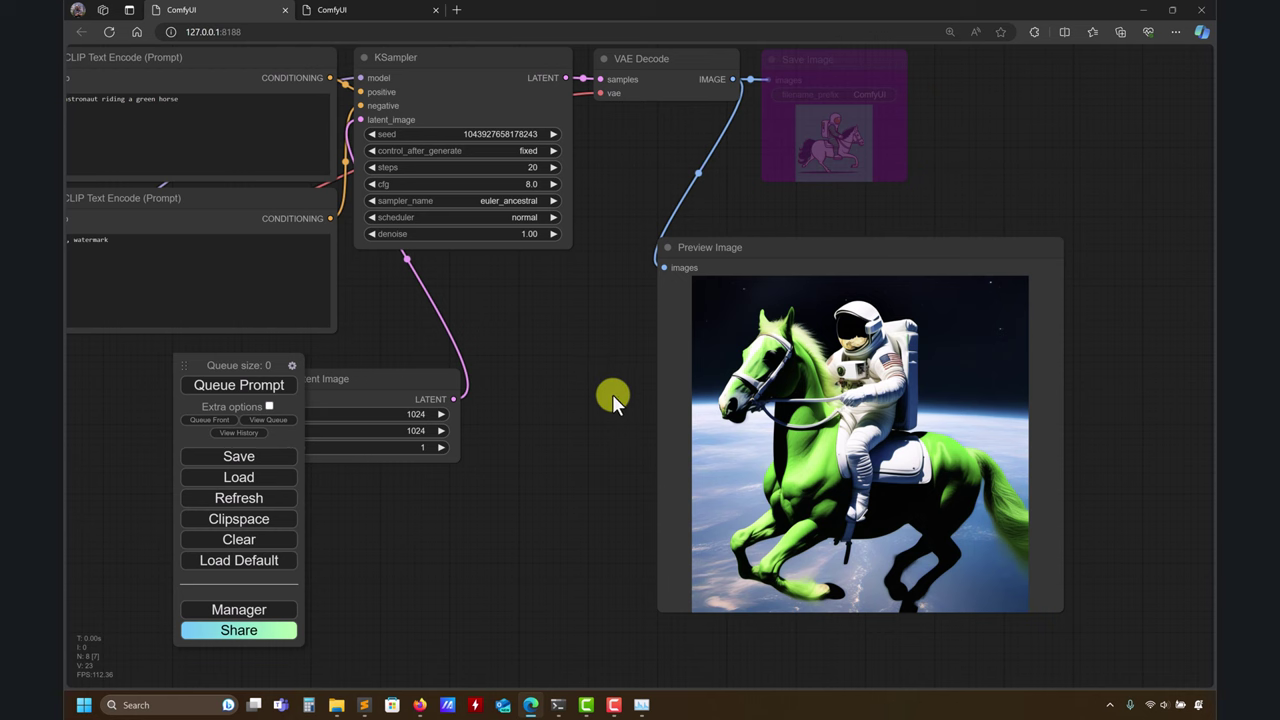
pyautogui.moveTo(612, 394); pyautogui.dragTo(640, 397)
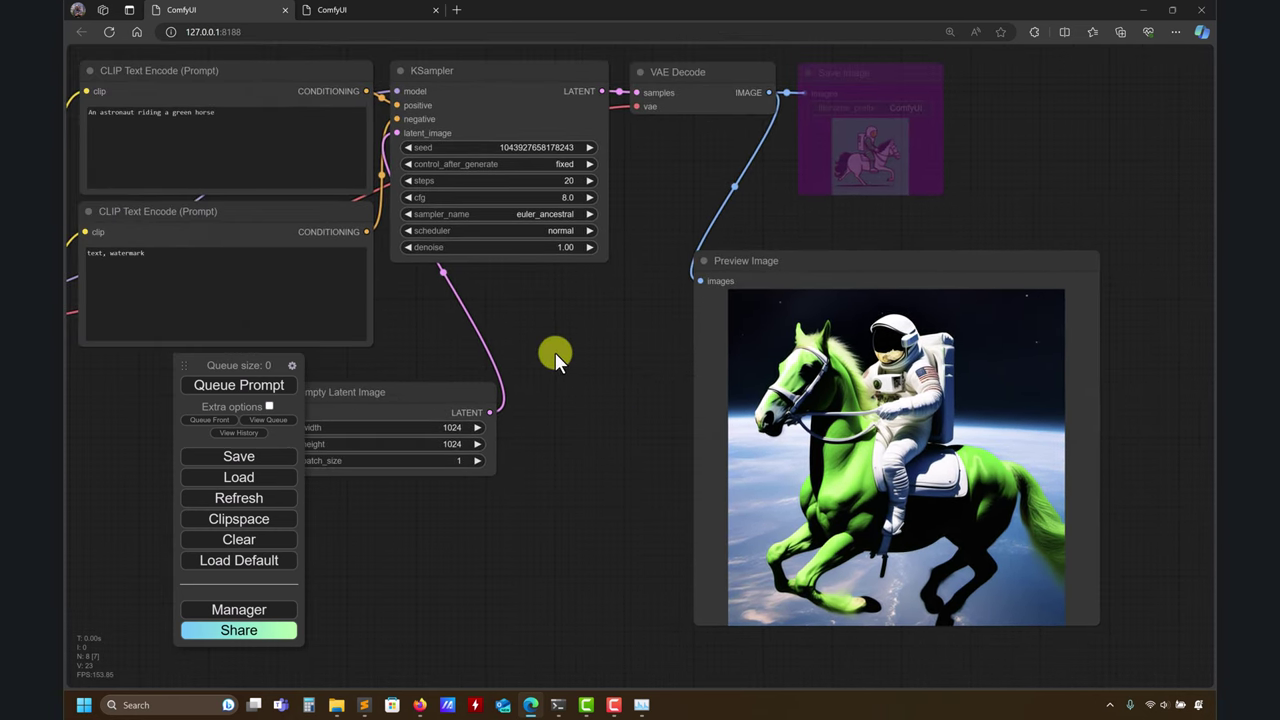
# - Move the Load Checkpoint node up so it sits level with the positive prompt node
pyautogui.scroll(-1, 555, 352)
pyautogui.moveTo(555, 352); pyautogui.dragTo(629, 341)
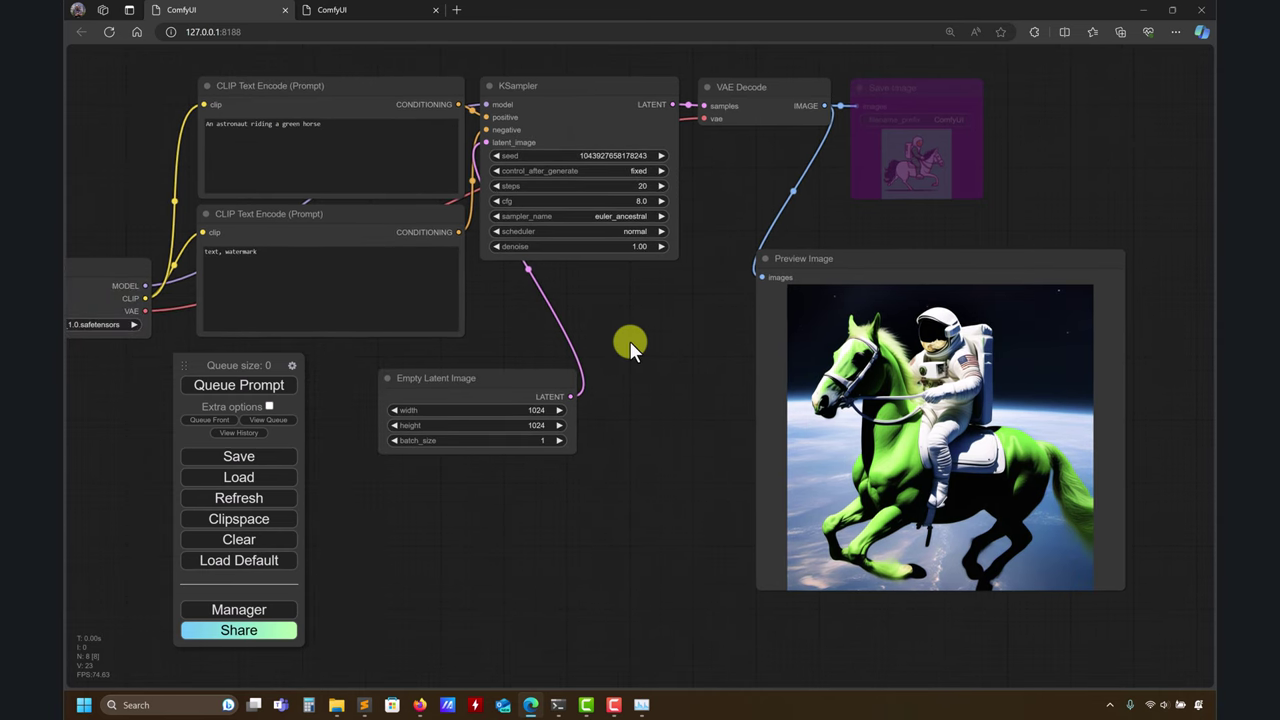
pyautogui.moveTo(594, 309); pyautogui.dragTo(826, 301)
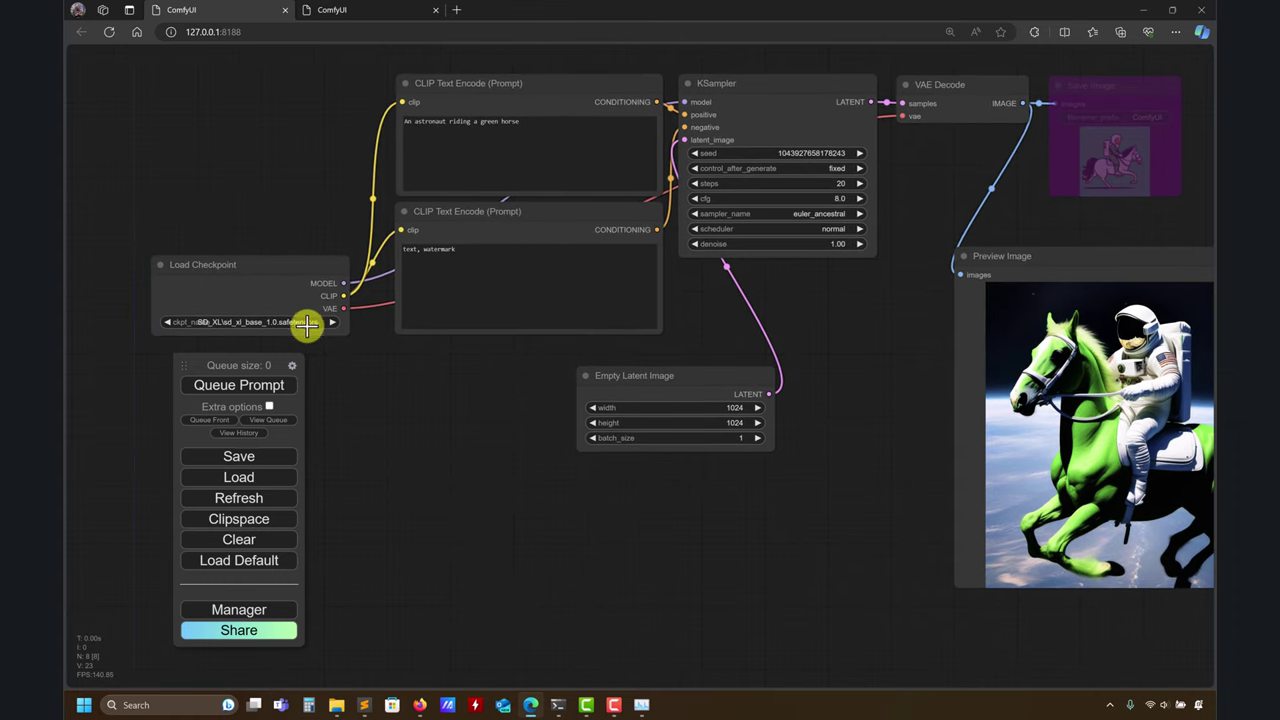
pyautogui.moveTo(258, 272); pyautogui.dragTo(221, 111)
pyautogui.moveTo(362, 335); pyautogui.dragTo(402, 367)
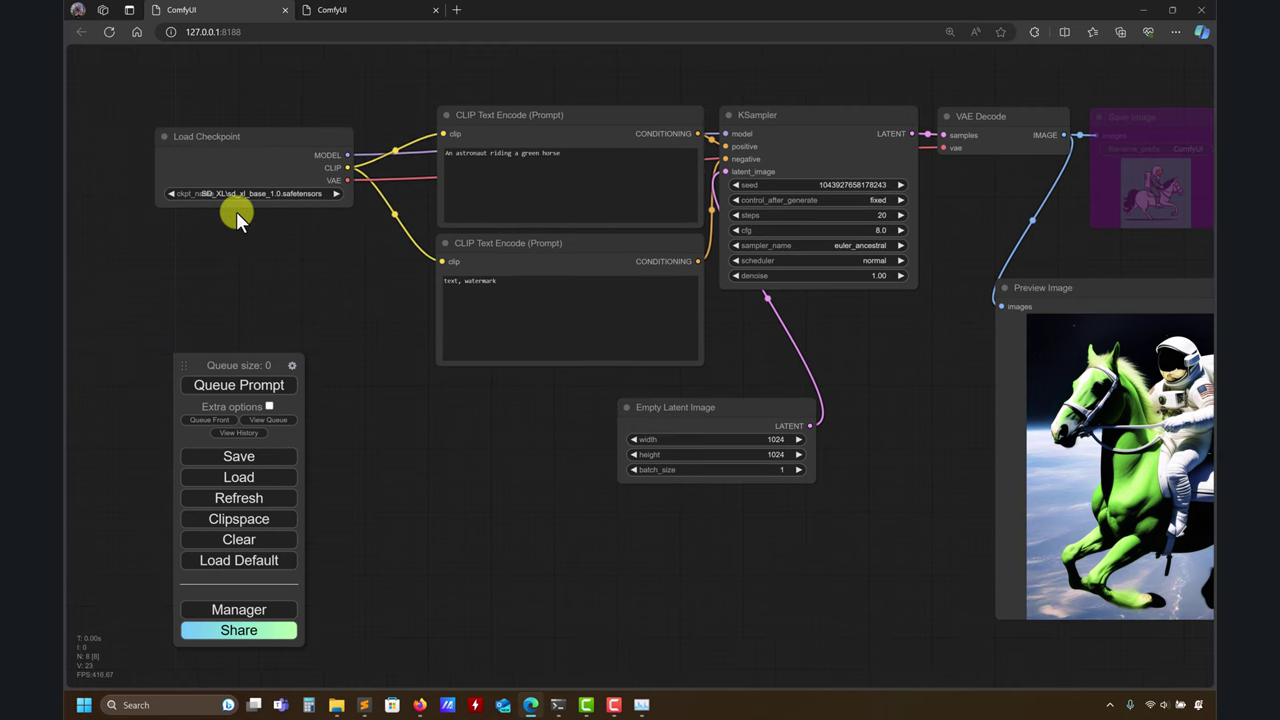
# - Check the base, latent and refiner diagram on the stable-diffusion-xl-base-1.0 Hugging Face page in Firefox, and return to ComfyUI
pyautogui.moveTo(418, 707)
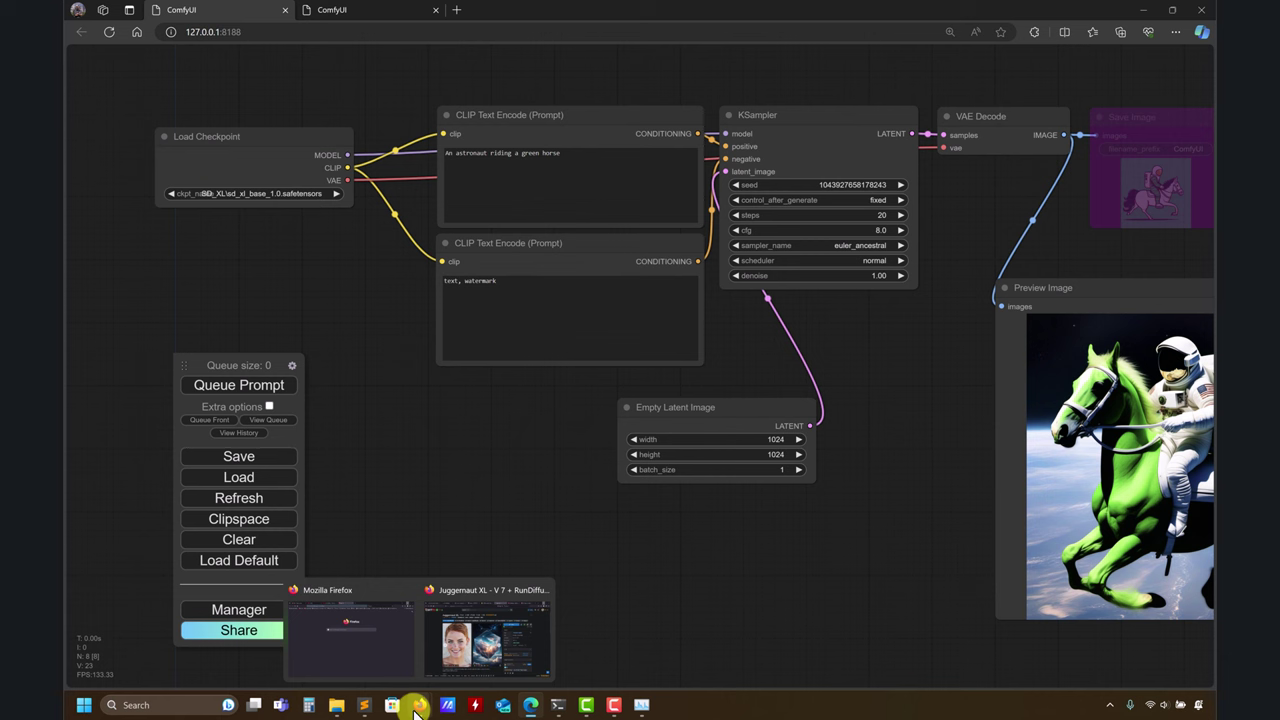
pyautogui.click(487, 628)
pyautogui.click(400, 14)
pyautogui.click(500, 14)
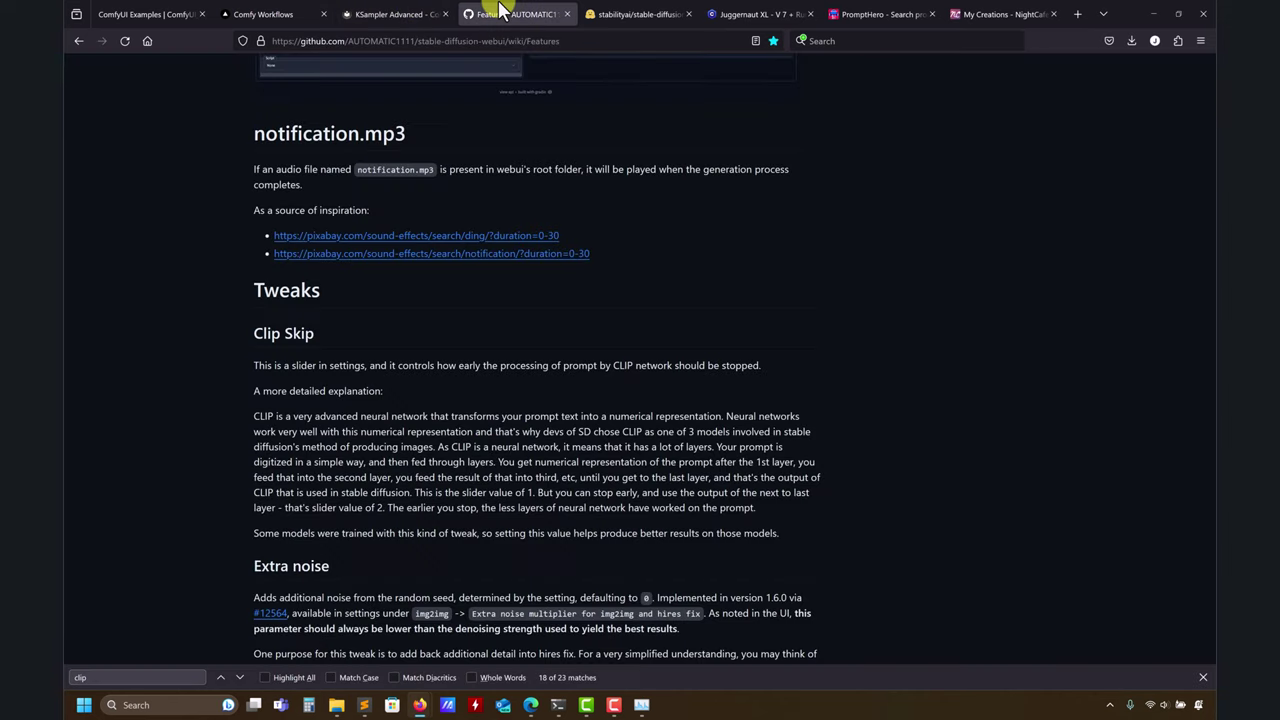
pyautogui.click(635, 14)
pyautogui.scroll(-3, 615, 290)
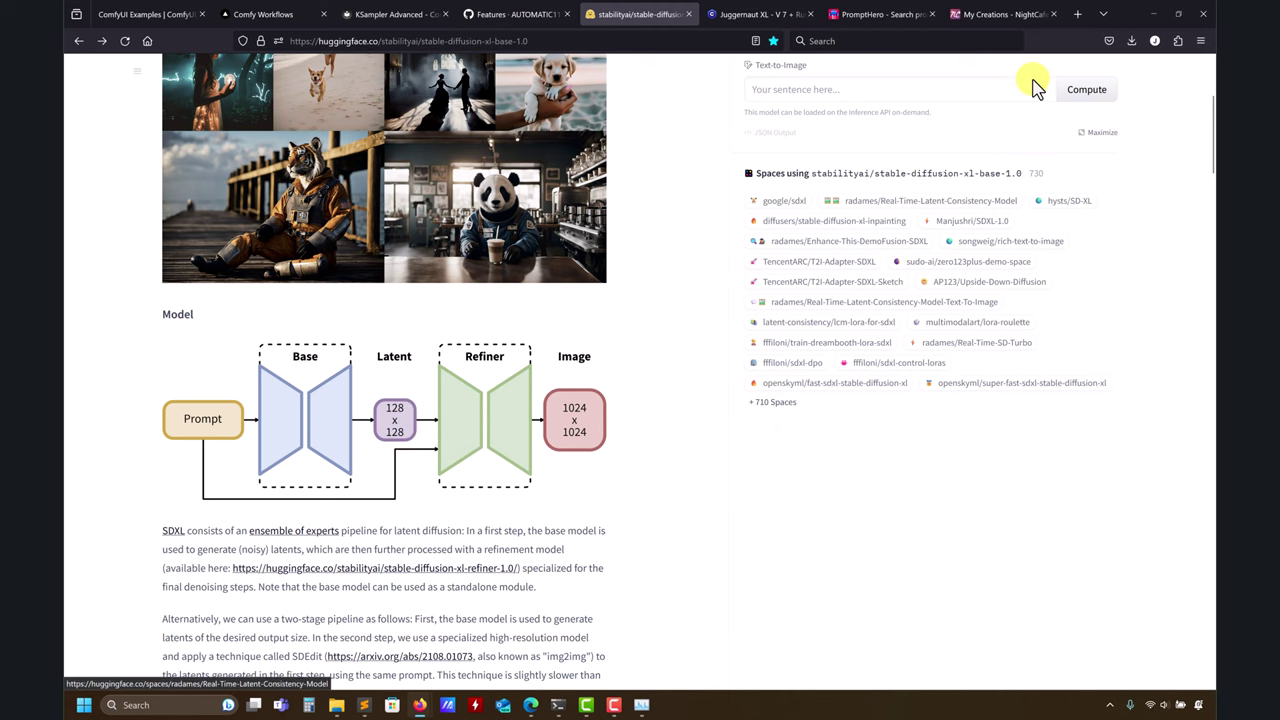
pyautogui.click(1153, 14)
# - Shift the Preview Image and VAE Decode nodes farther right of the KSampler, leaving space between them
pyautogui.moveTo(807, 483); pyautogui.dragTo(601, 515)
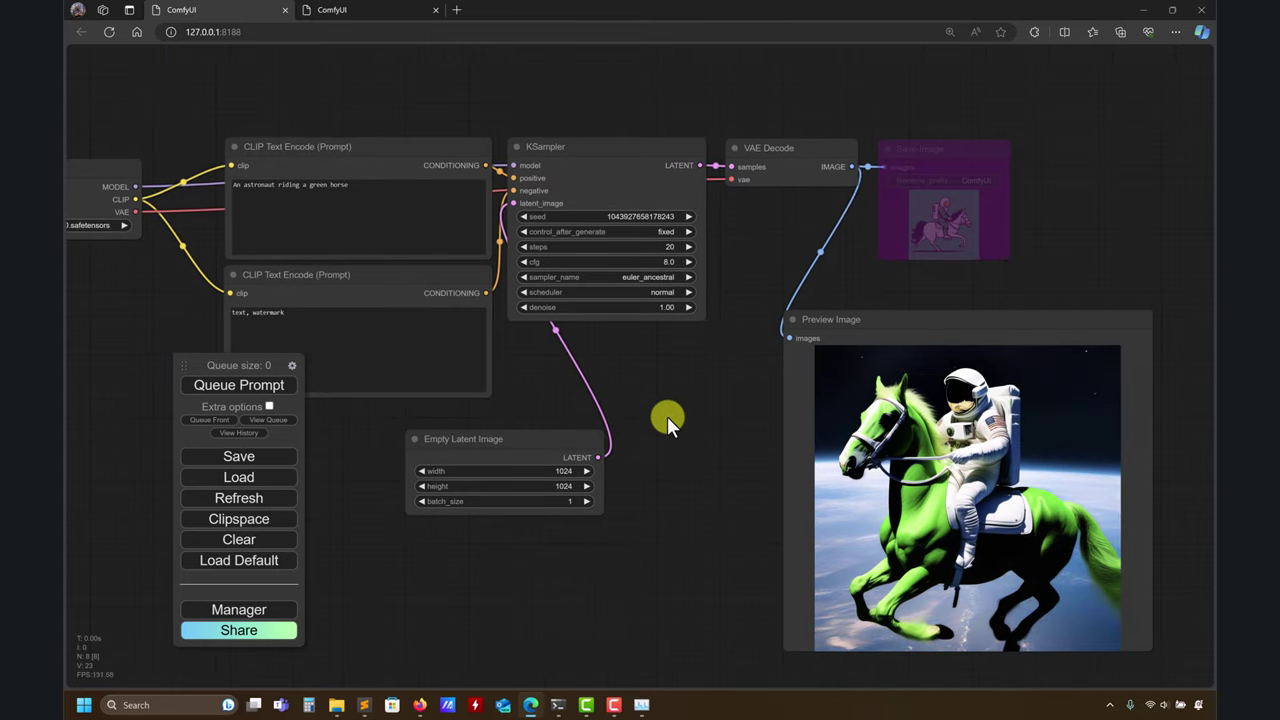
pyautogui.moveTo(667, 416)
pyautogui.mouseDown()
pyautogui.moveTo(623, 424)
pyautogui.moveTo(660, 416)
pyautogui.mouseUp()
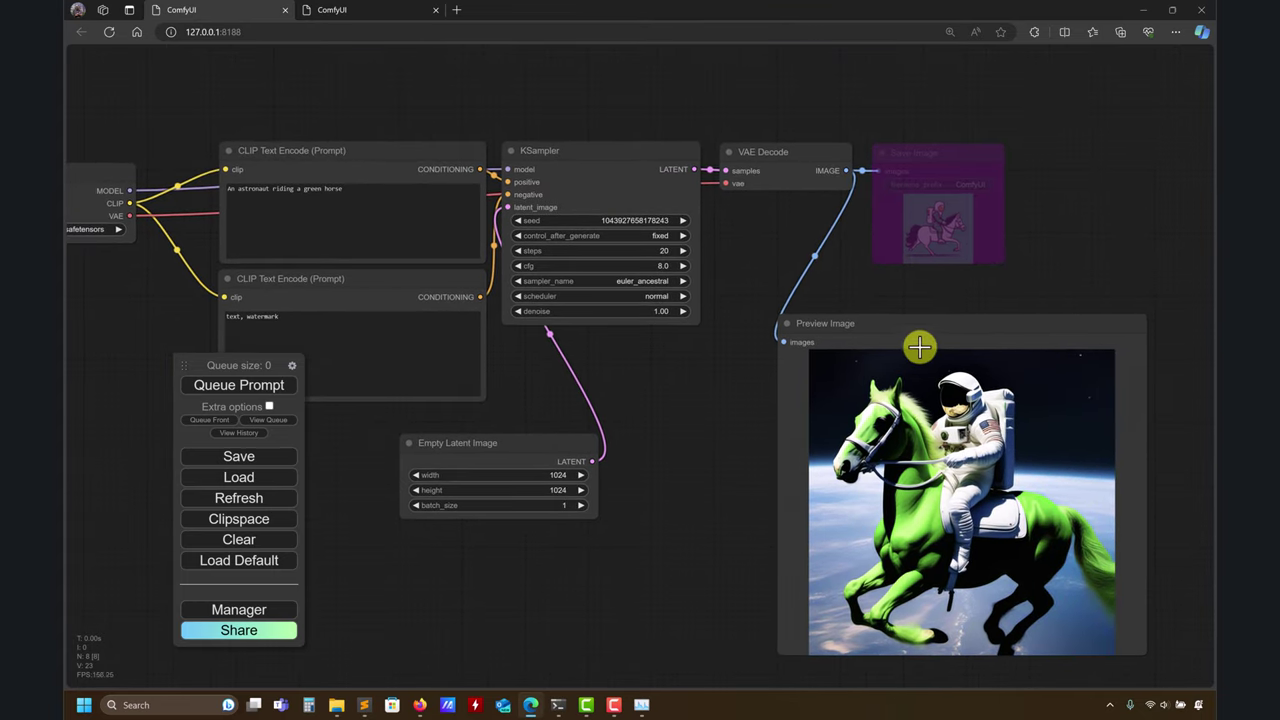
pyautogui.moveTo(923, 333); pyautogui.dragTo(966, 330)
pyautogui.moveTo(608, 431); pyautogui.dragTo(652, 420)
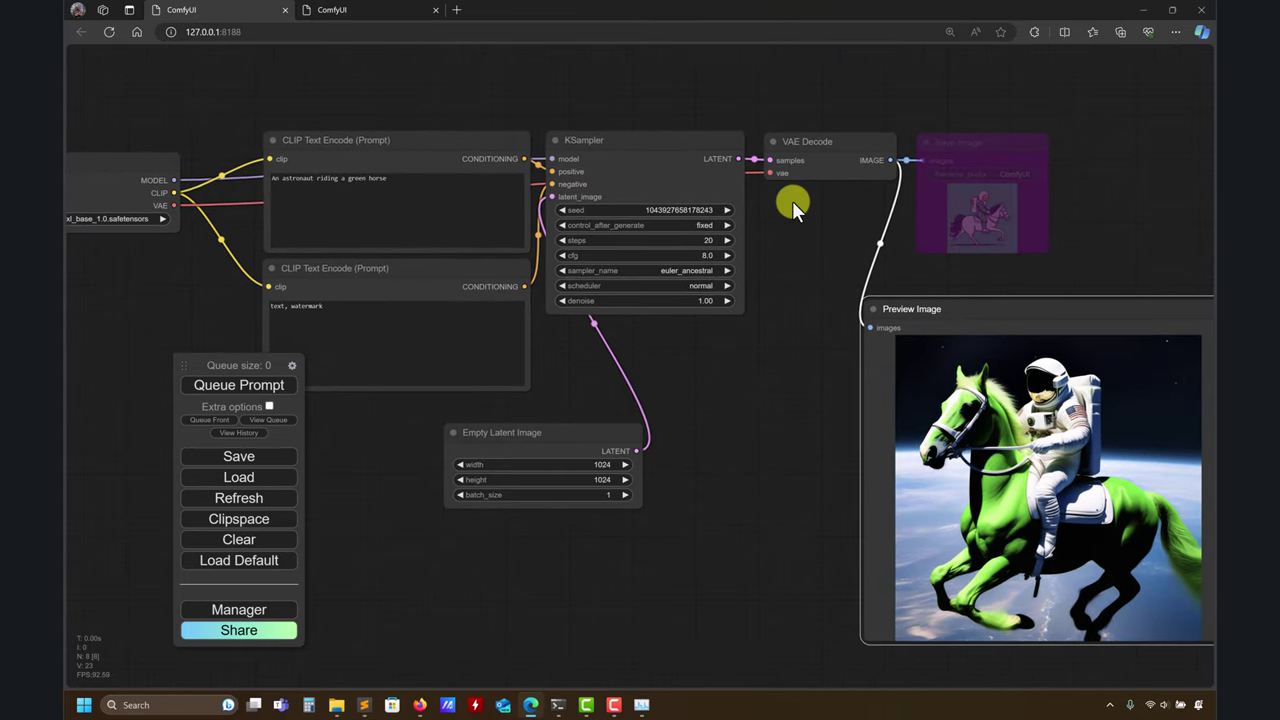
pyautogui.click(1044, 143)
pyautogui.moveTo(814, 143); pyautogui.dragTo(894, 134)
pyautogui.moveTo(707, 419); pyautogui.dragTo(863, 360)
pyautogui.moveTo(344, 349); pyautogui.dragTo(526, 386)
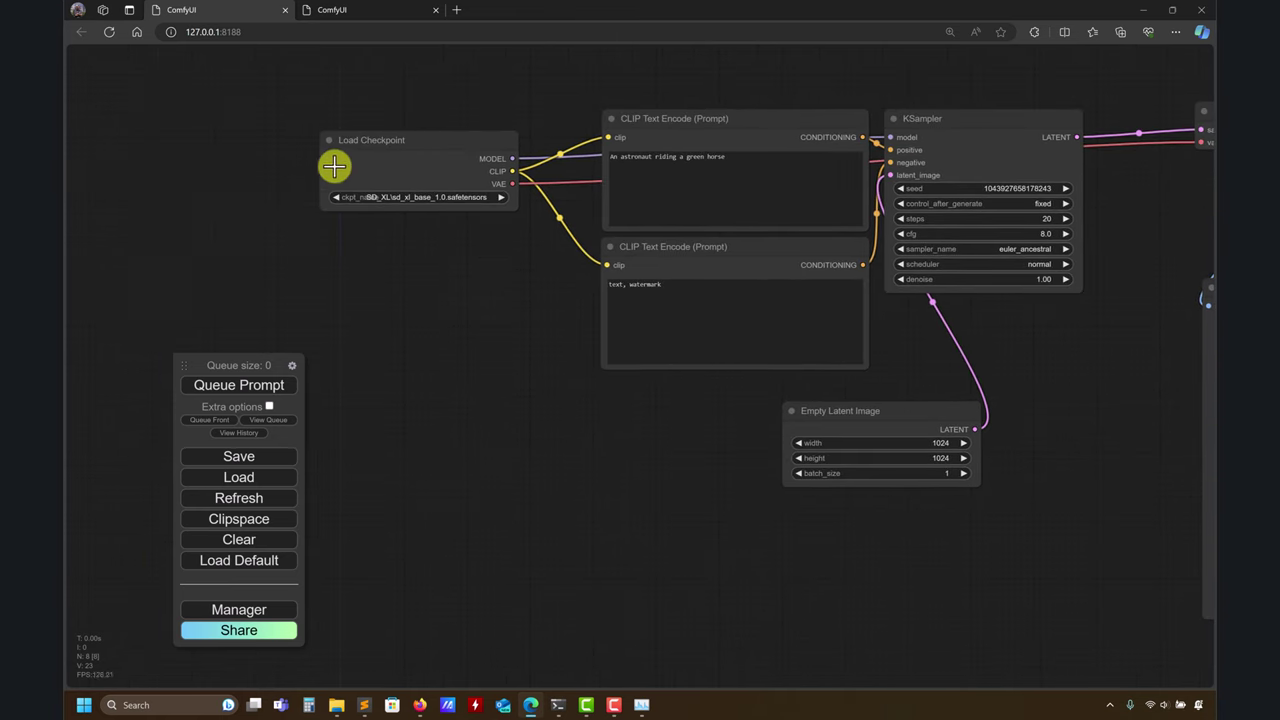
# - Switch to Firefox and read the Clip Skip section on AUTOMATIC1111's stable-diffusion-webui Features wiki page
pyautogui.moveTo(414, 694)
pyautogui.click(477, 663)
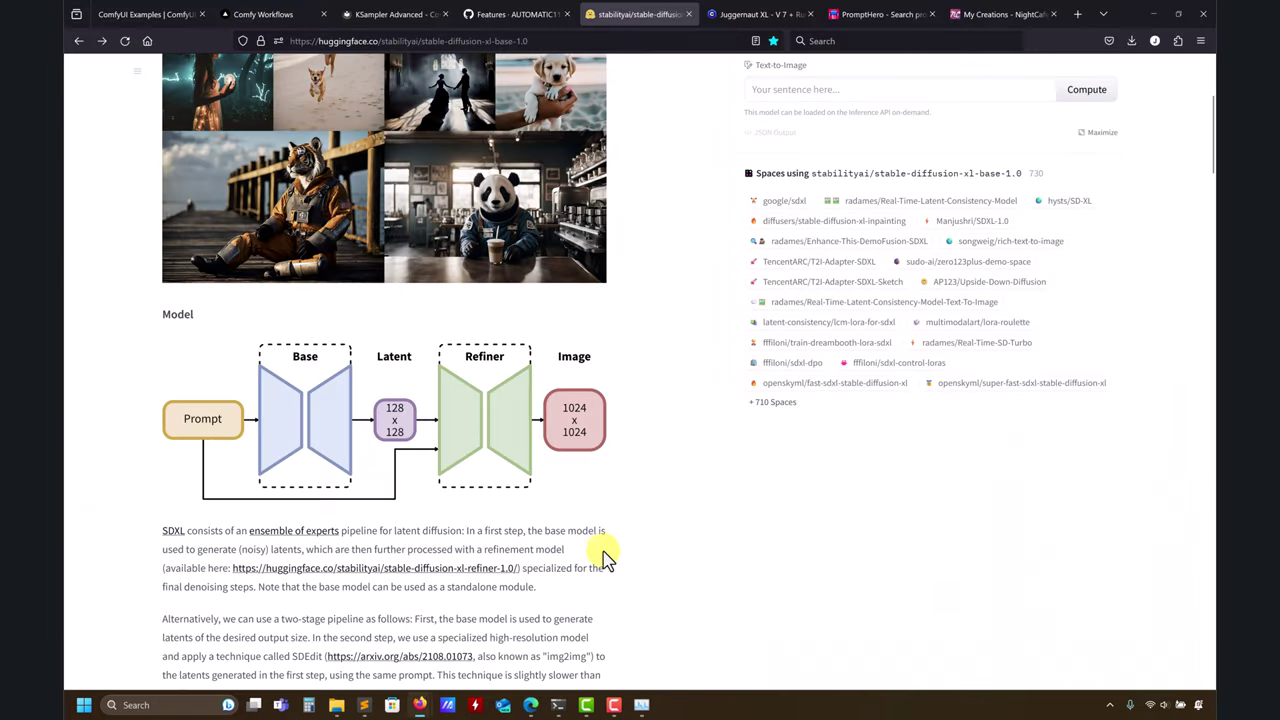
pyautogui.click(520, 13)
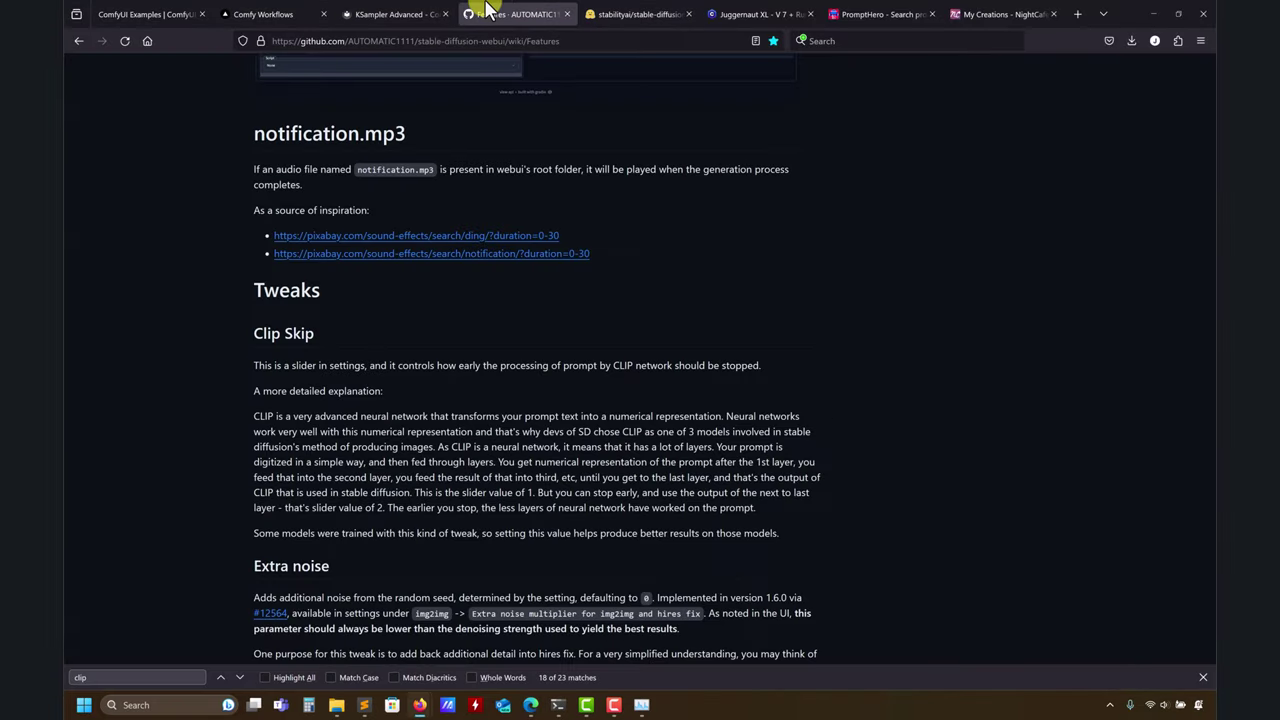
pyautogui.scroll(-3, 501, 283)
pyautogui.scroll(6, 501, 283)
pyautogui.scroll(-4, 502, 280)
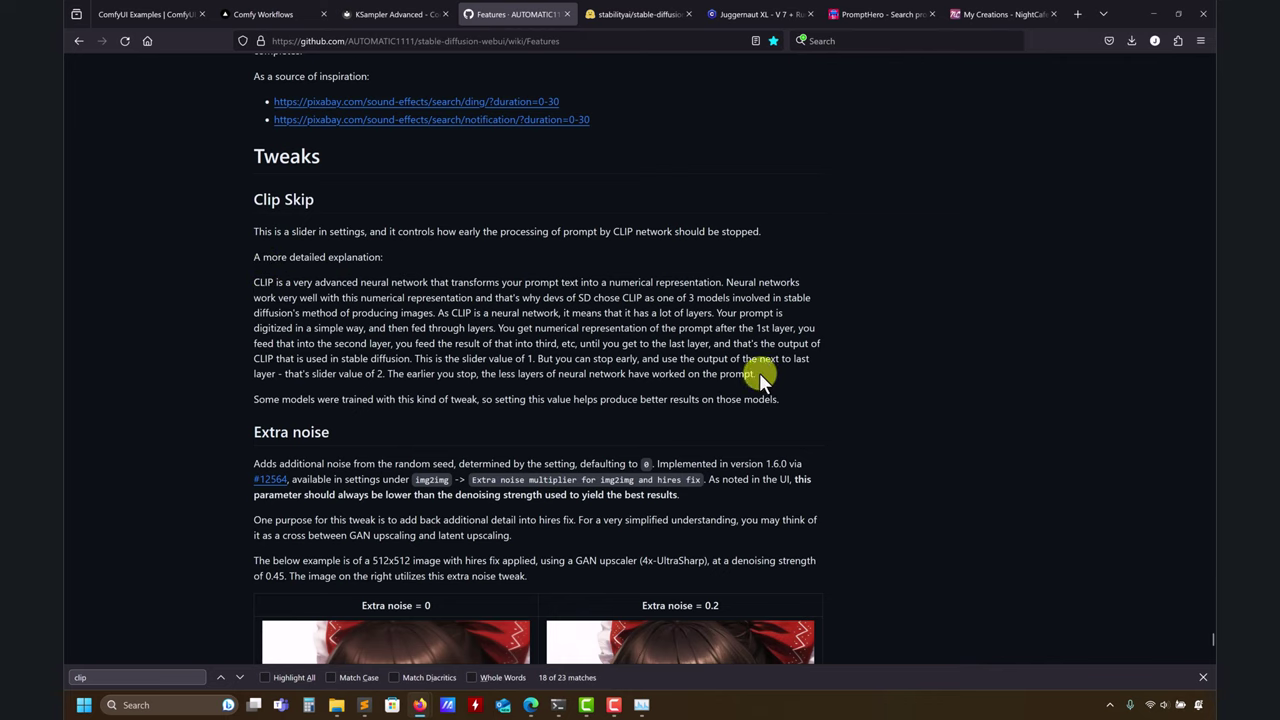
# - Search the ComfyUI Community Manual for "clip" and open the CLIP Set Last Layer page
pyautogui.moveTo(759, 372); pyautogui.dragTo(263, 284)
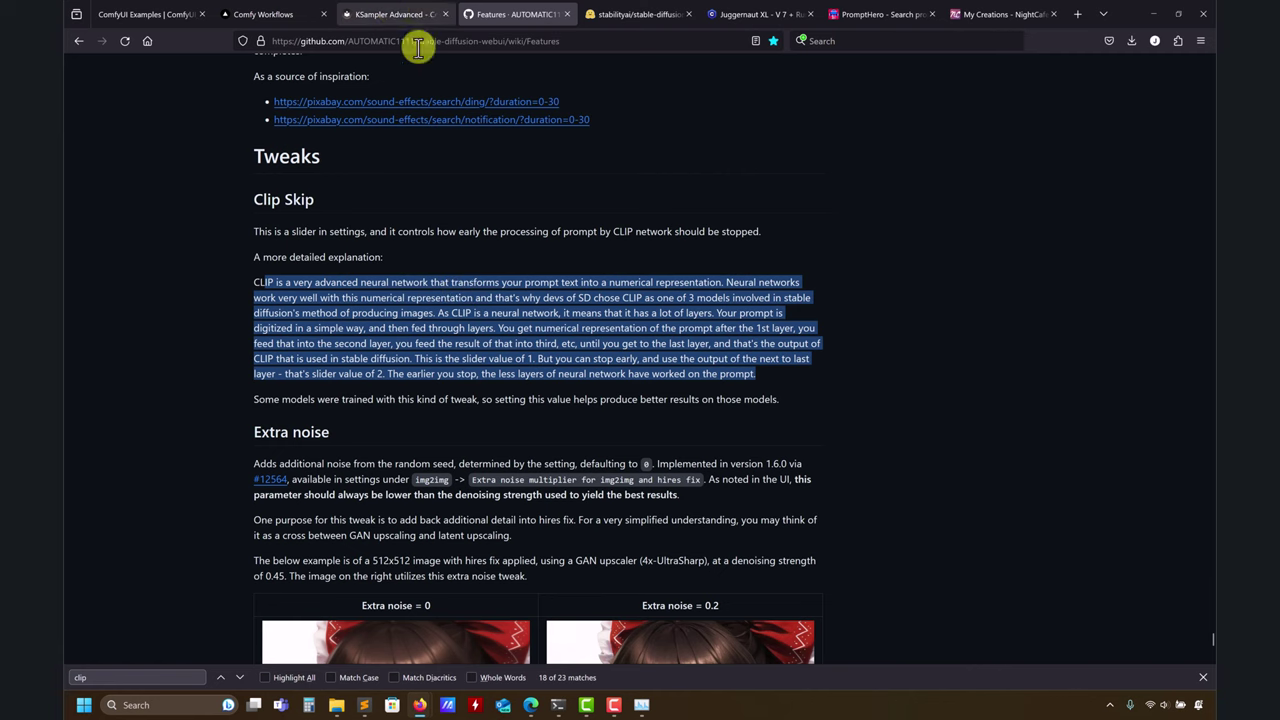
pyautogui.click(398, 12)
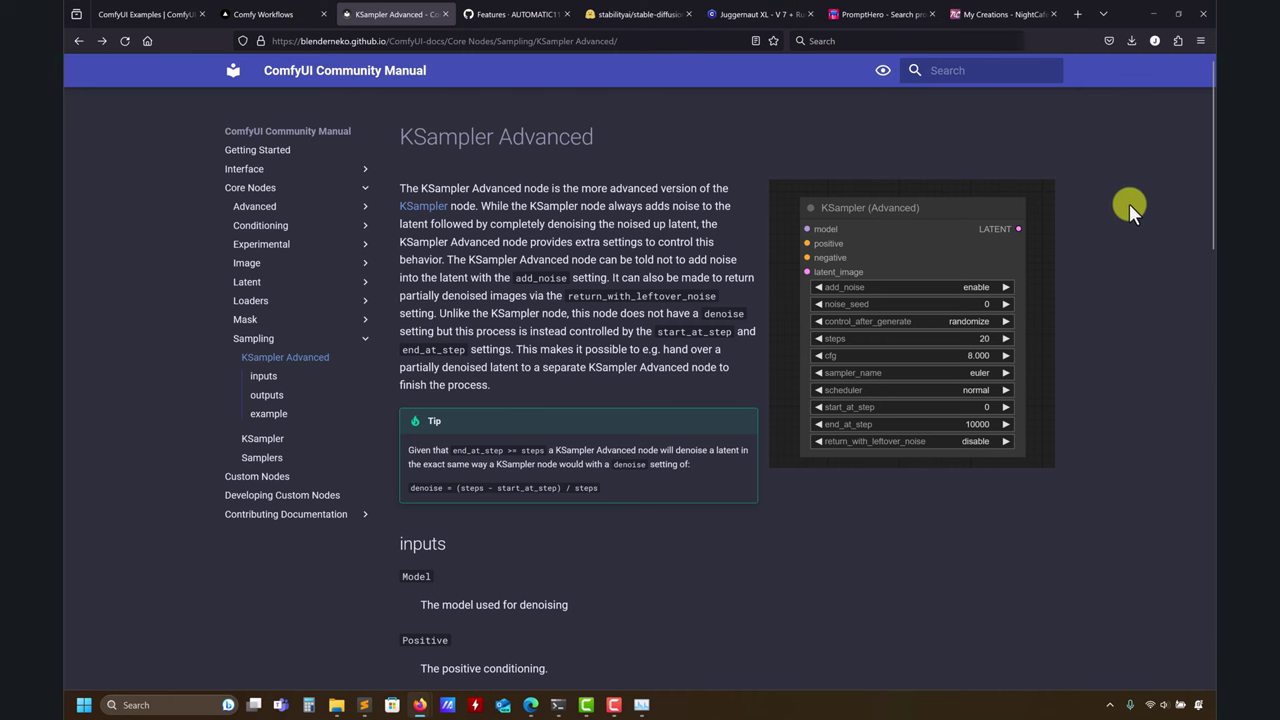
pyautogui.scroll(-3, 1131, 188)
pyautogui.scroll(3, 1130, 191)
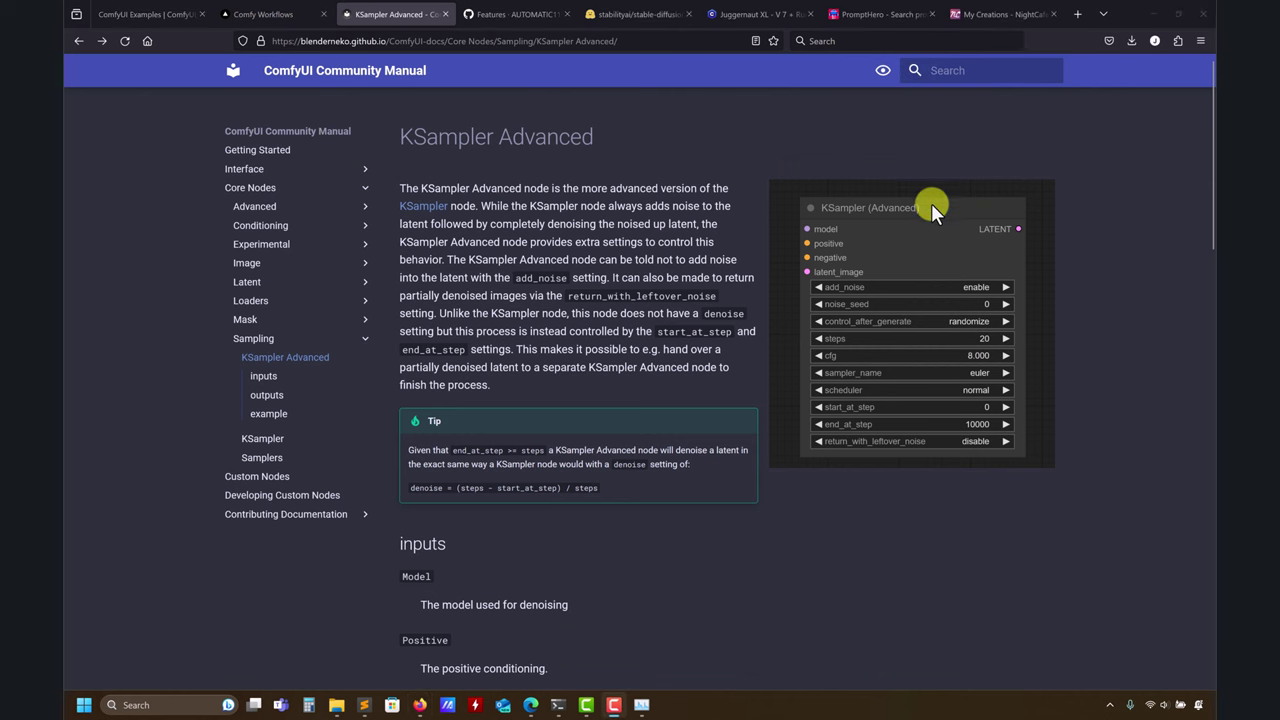
pyautogui.click(915, 70)
pyautogui.write('clip')
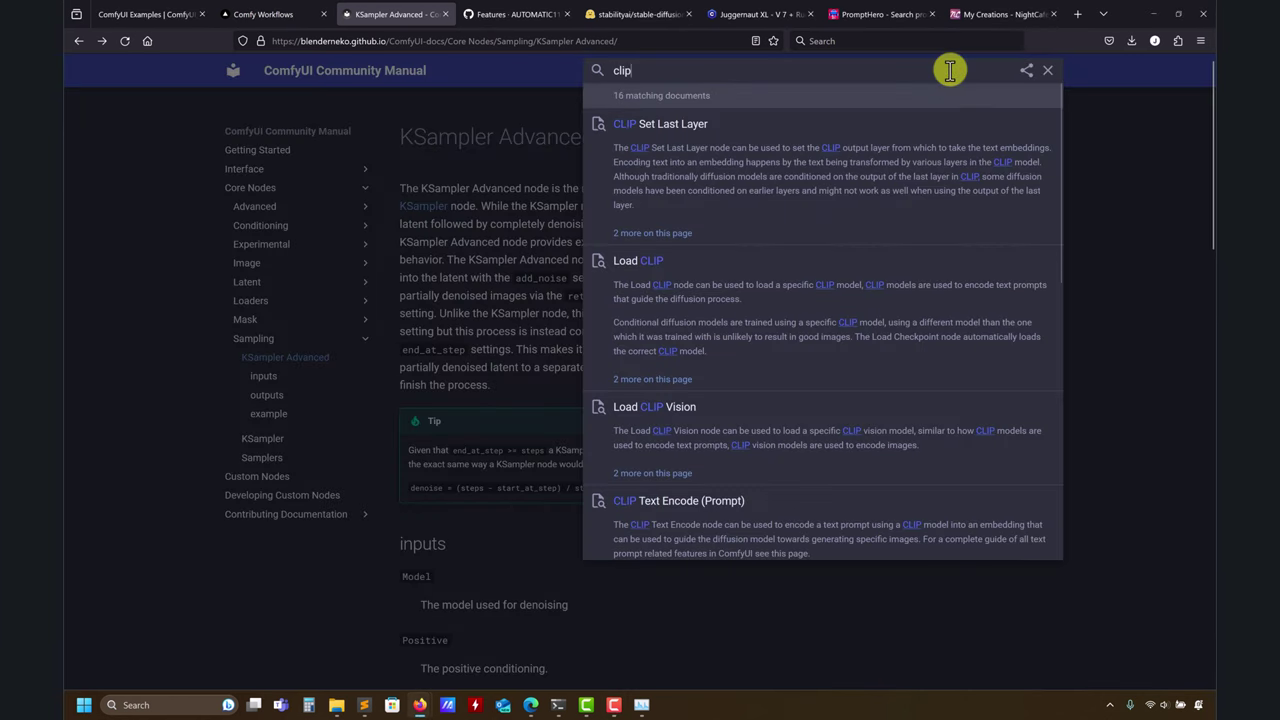
pyautogui.click(690, 130)
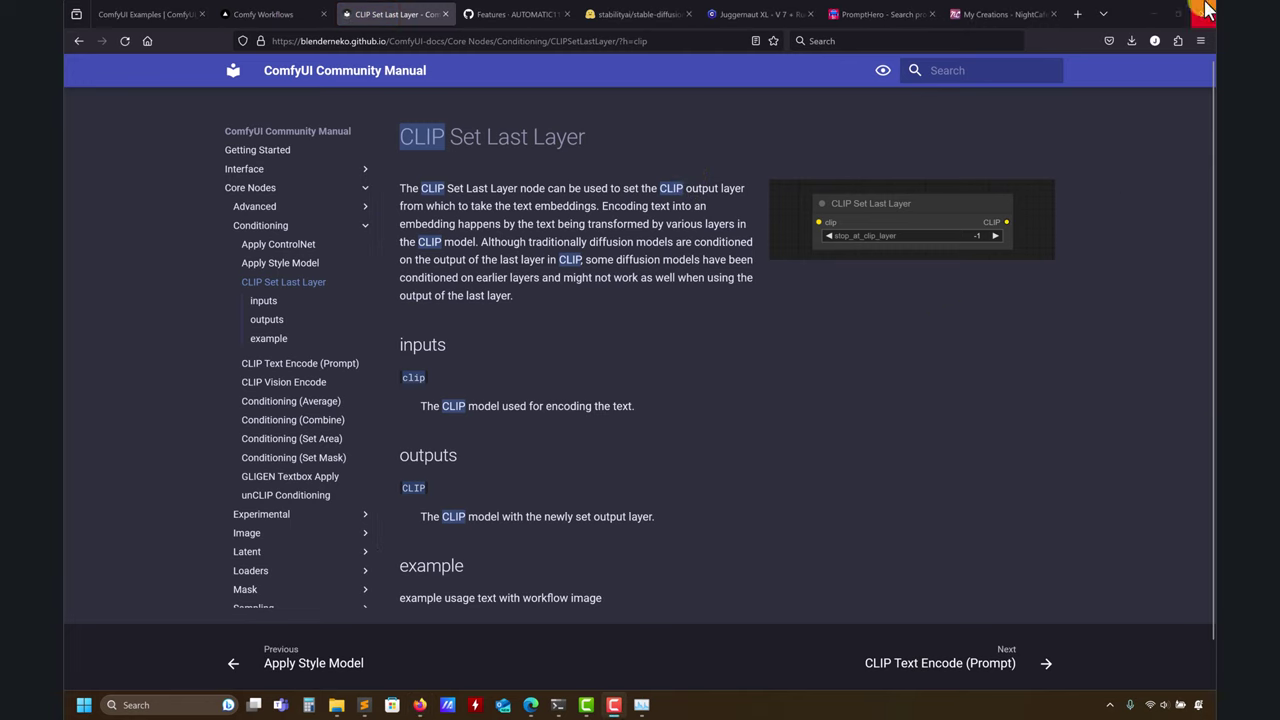
# - Reread the detailed CLIP explanation under Clip Skip on the AUTOMATIC1111 Features wiki page, and return to ComfyUI
pyautogui.click(508, 14)
pyautogui.click(571, 423)
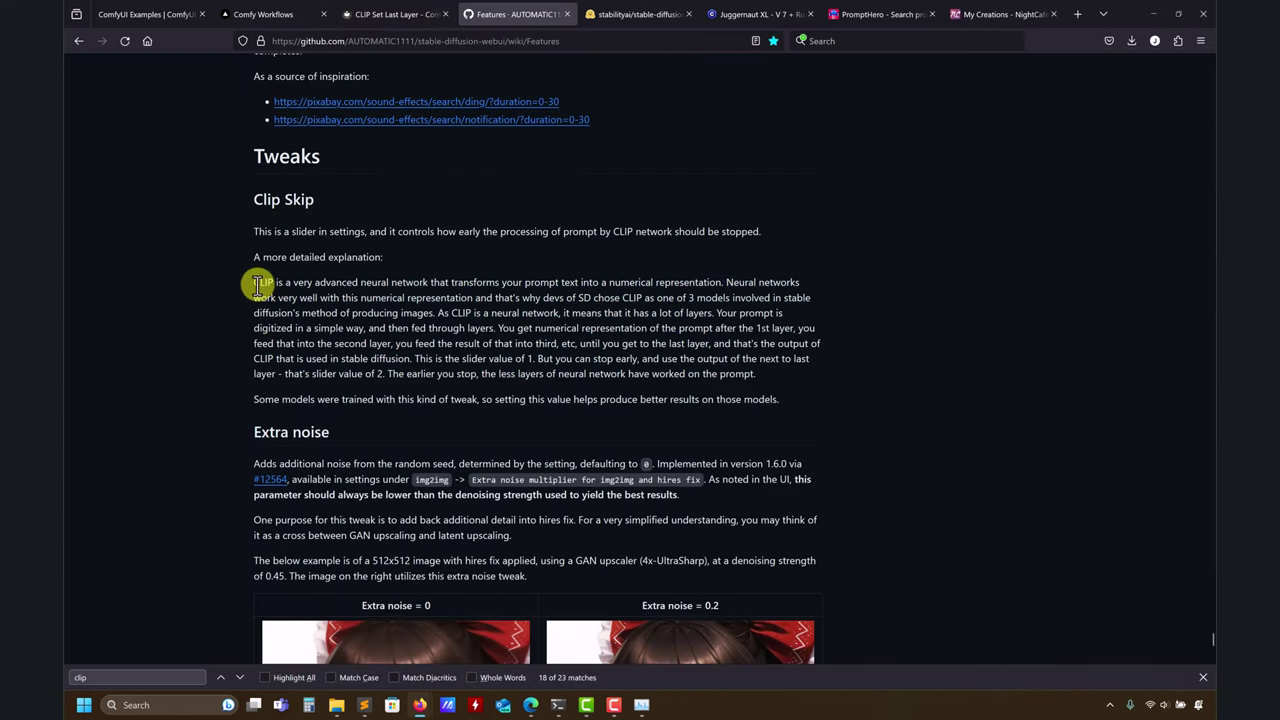
pyautogui.moveTo(258, 285); pyautogui.dragTo(760, 371)
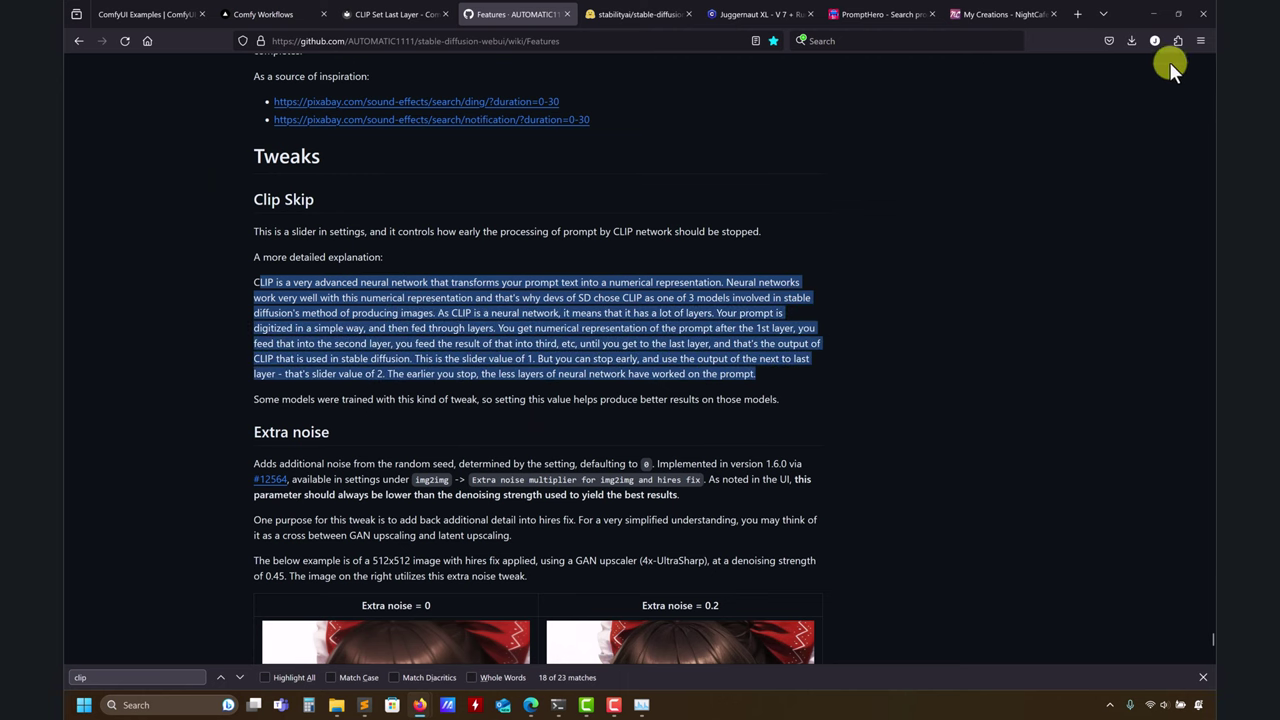
pyautogui.click(1152, 12)
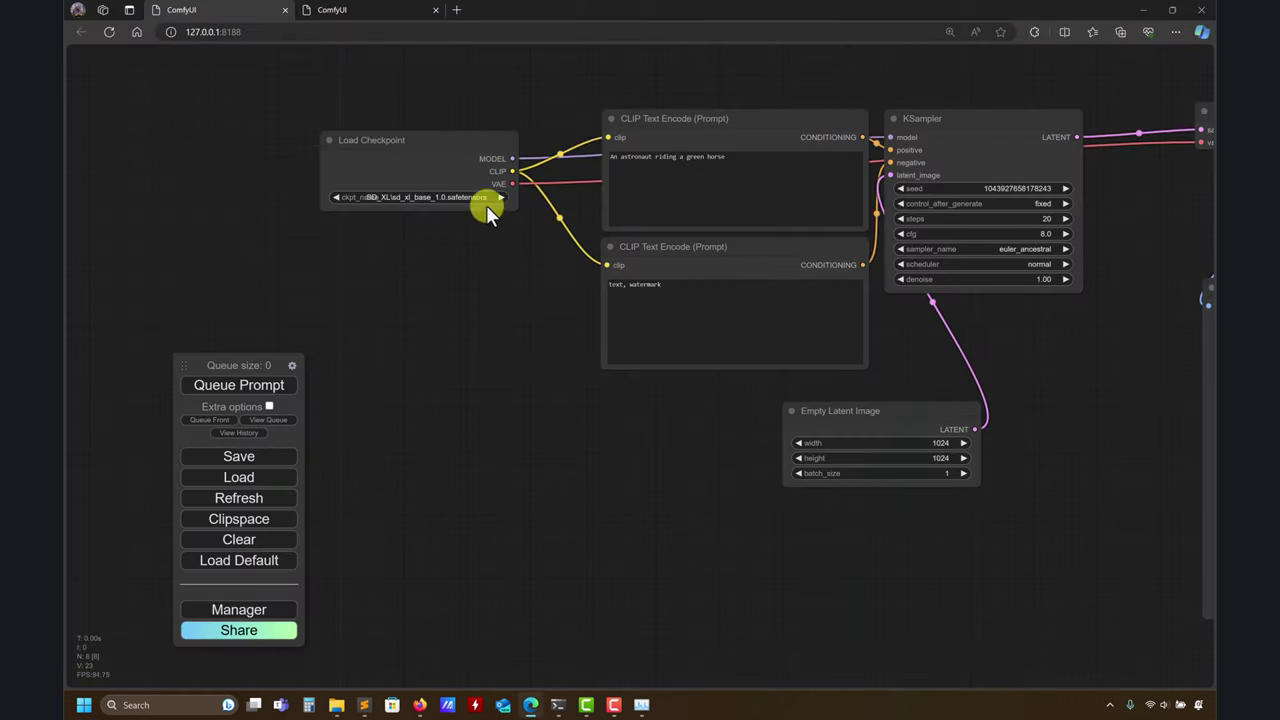
# - Add a CLIP Set Last Layer node fed by Load Checkpoint's CLIP output, and connect its output to both CLIP Text Encode nodes
pyautogui.moveTo(463, 145); pyautogui.dragTo(400, 292)
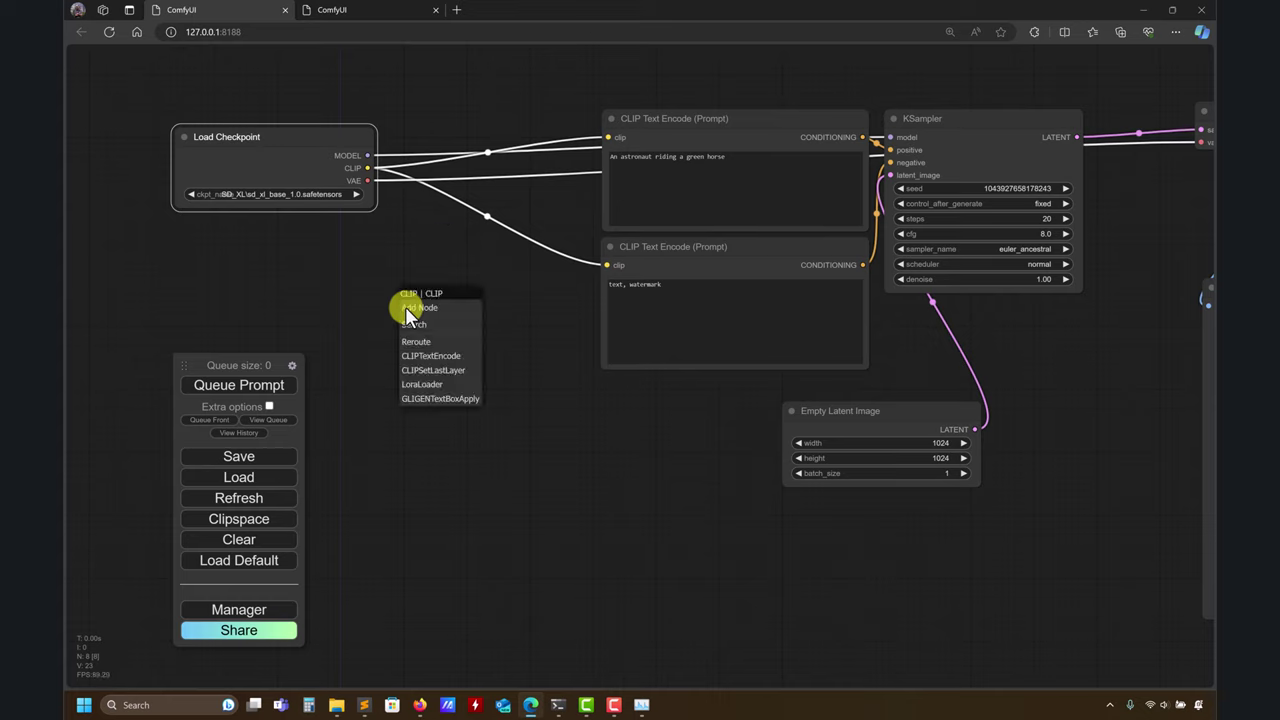
pyautogui.click(415, 370)
pyautogui.moveTo(525, 297); pyautogui.dragTo(401, 296)
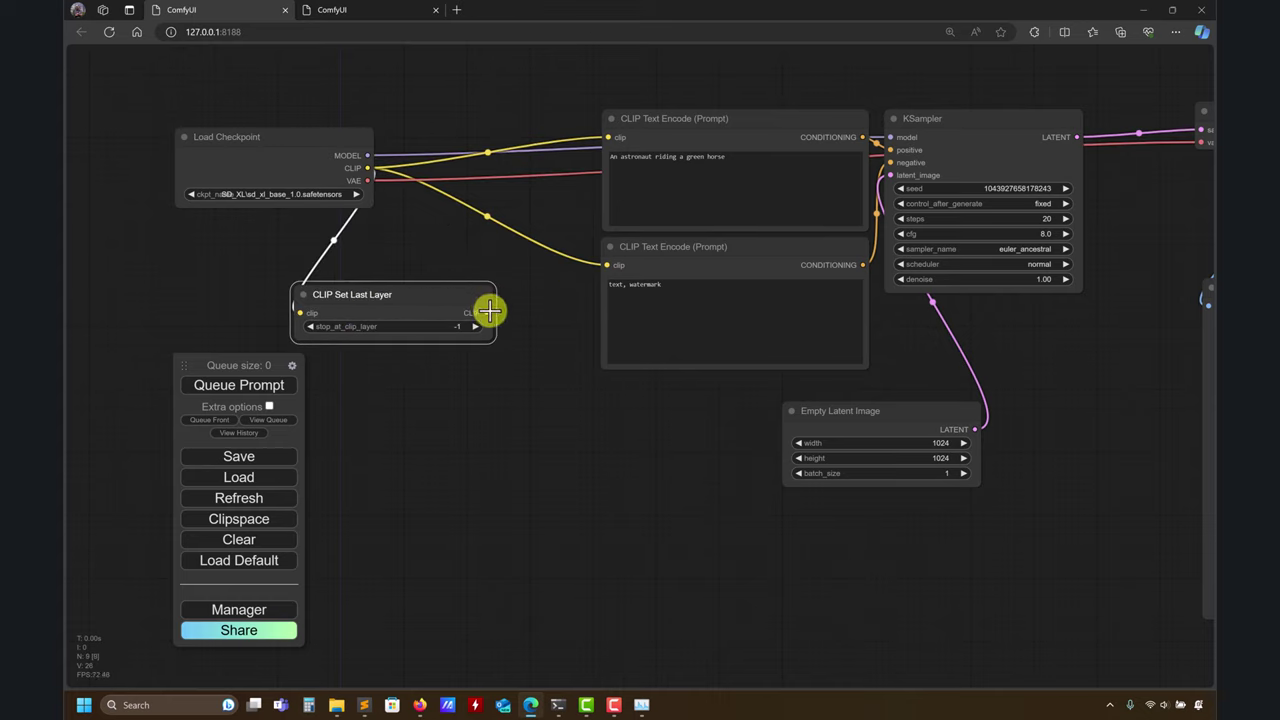
pyautogui.moveTo(489, 312); pyautogui.dragTo(607, 137)
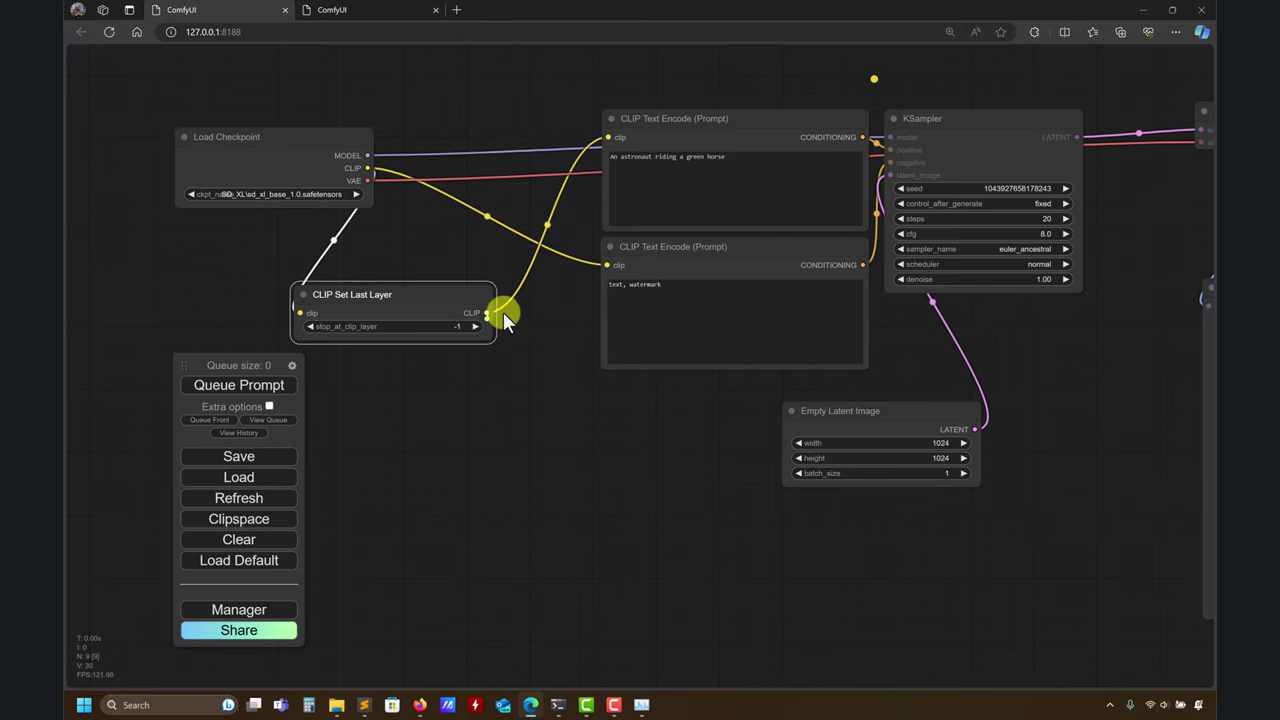
pyautogui.moveTo(503, 315); pyautogui.dragTo(607, 265)
# - Arrange the Load Checkpoint node farther left and the CLIP Set Last Layer node between it and the prompt nodes
pyautogui.moveTo(306, 169); pyautogui.dragTo(245, 155)
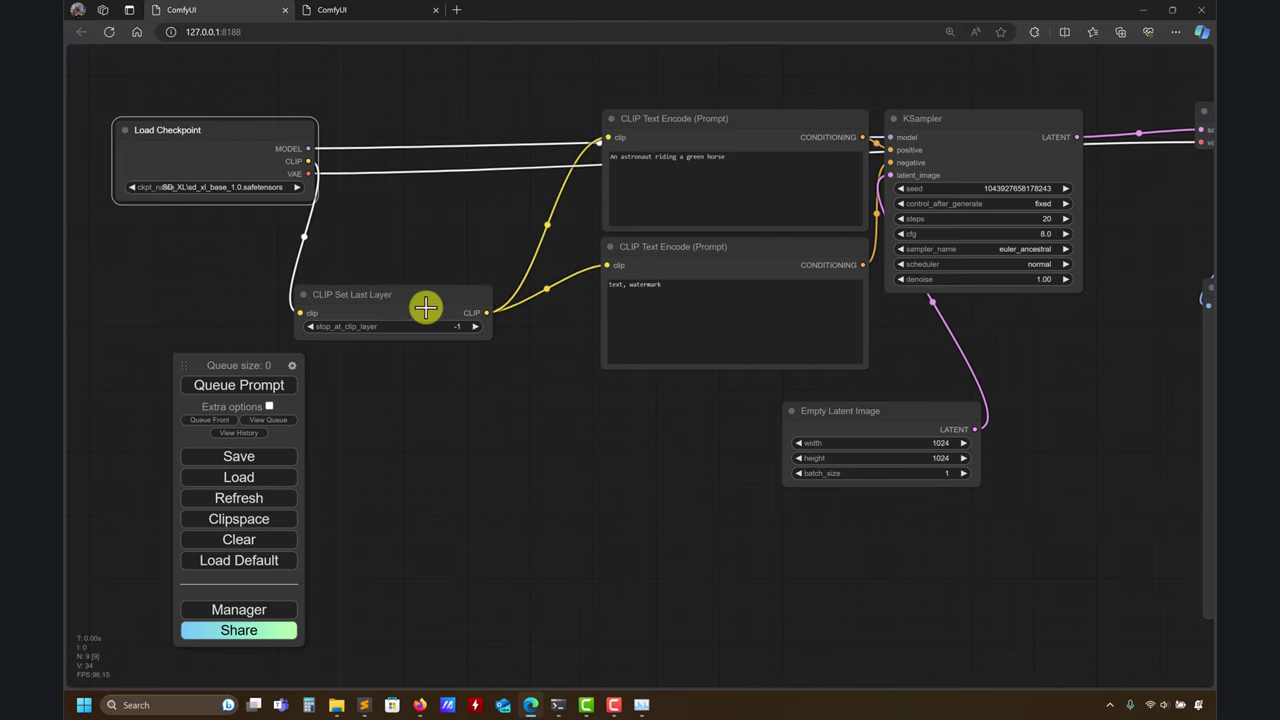
pyautogui.moveTo(426, 307); pyautogui.dragTo(487, 256)
pyautogui.moveTo(510, 438); pyautogui.dragTo(442, 393)
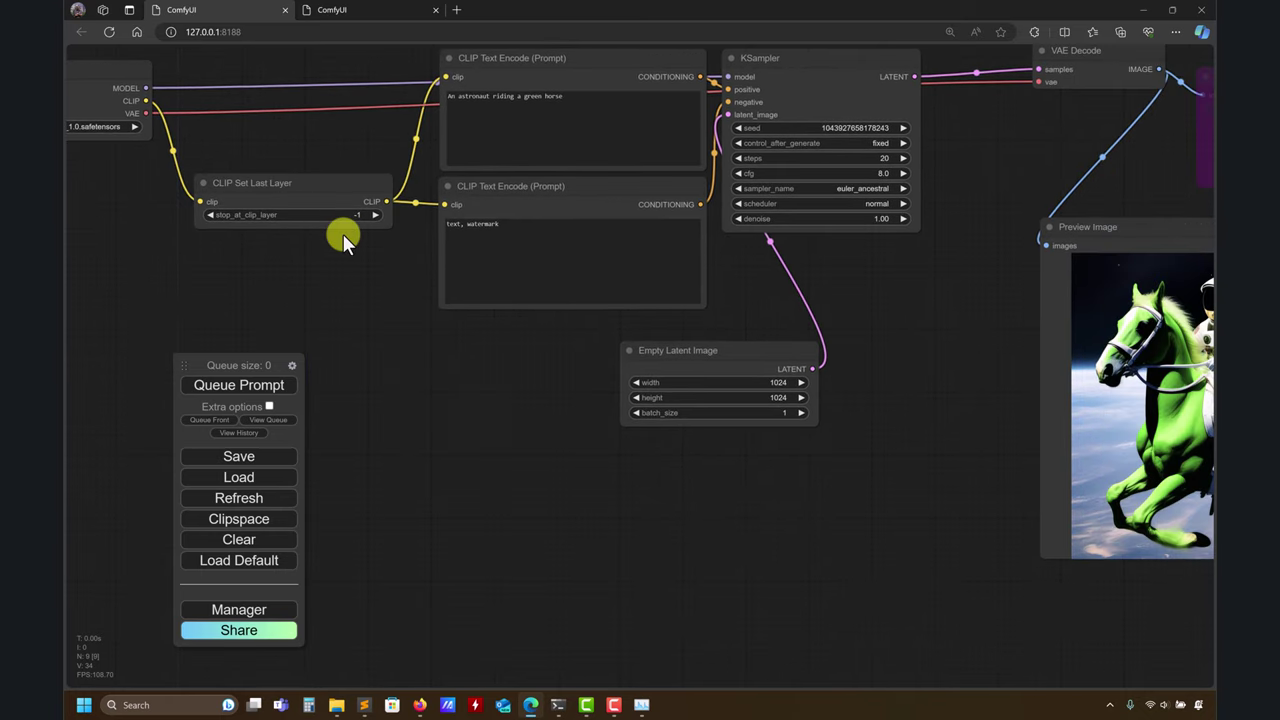
pyautogui.hscroll(-6, 471, 300)
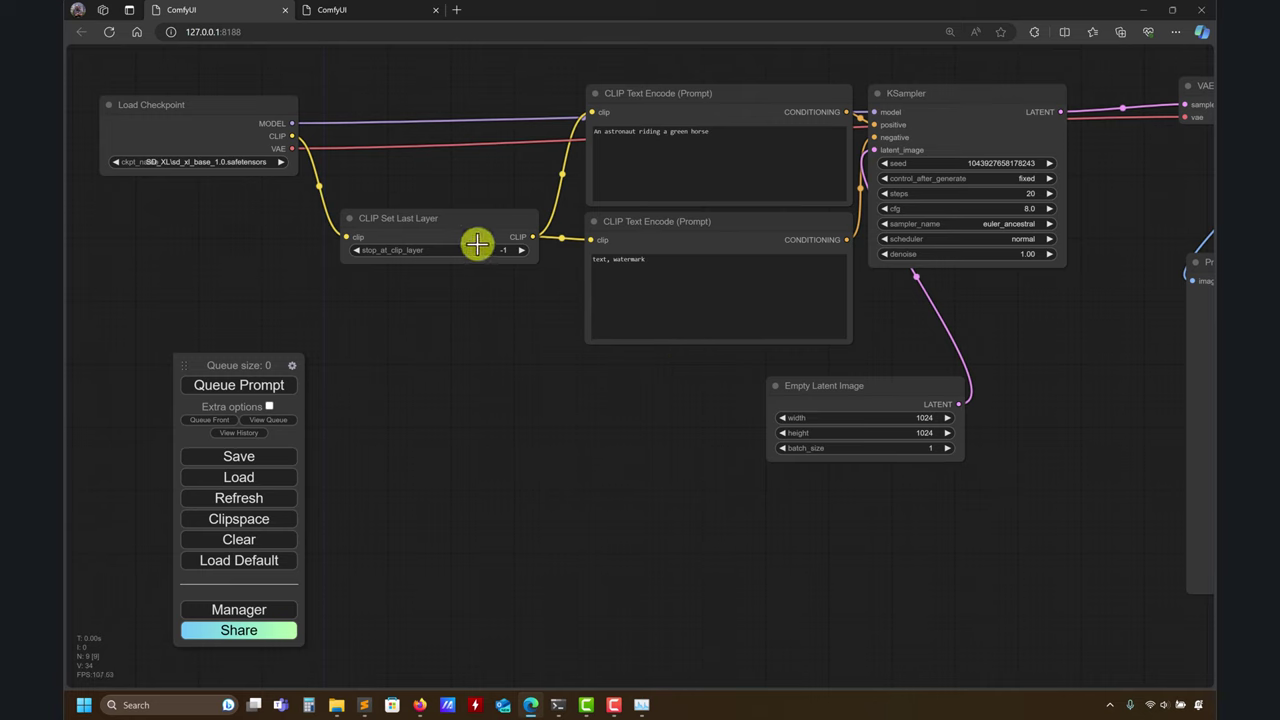
# - Queue an image generation with CLIP Set Last Layer's stop_at_clip_layer at -1
pyautogui.click(520, 250)
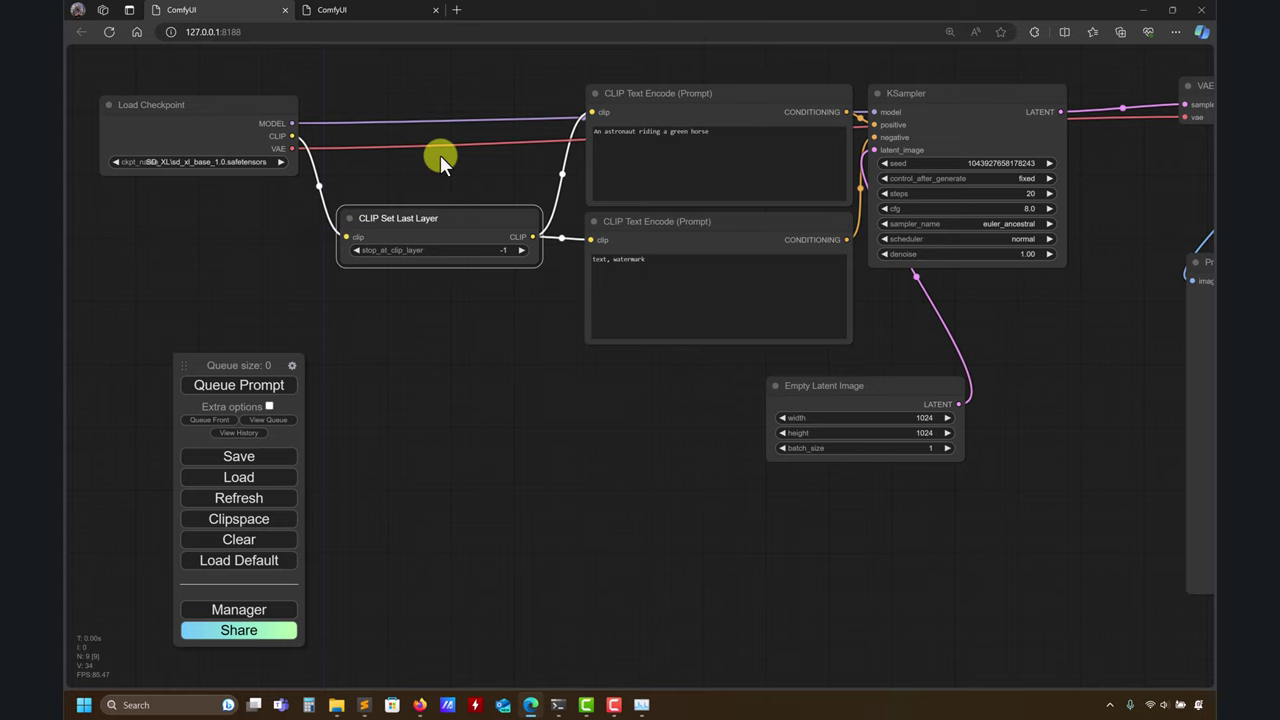
pyautogui.moveTo(669, 378); pyautogui.dragTo(600, 383)
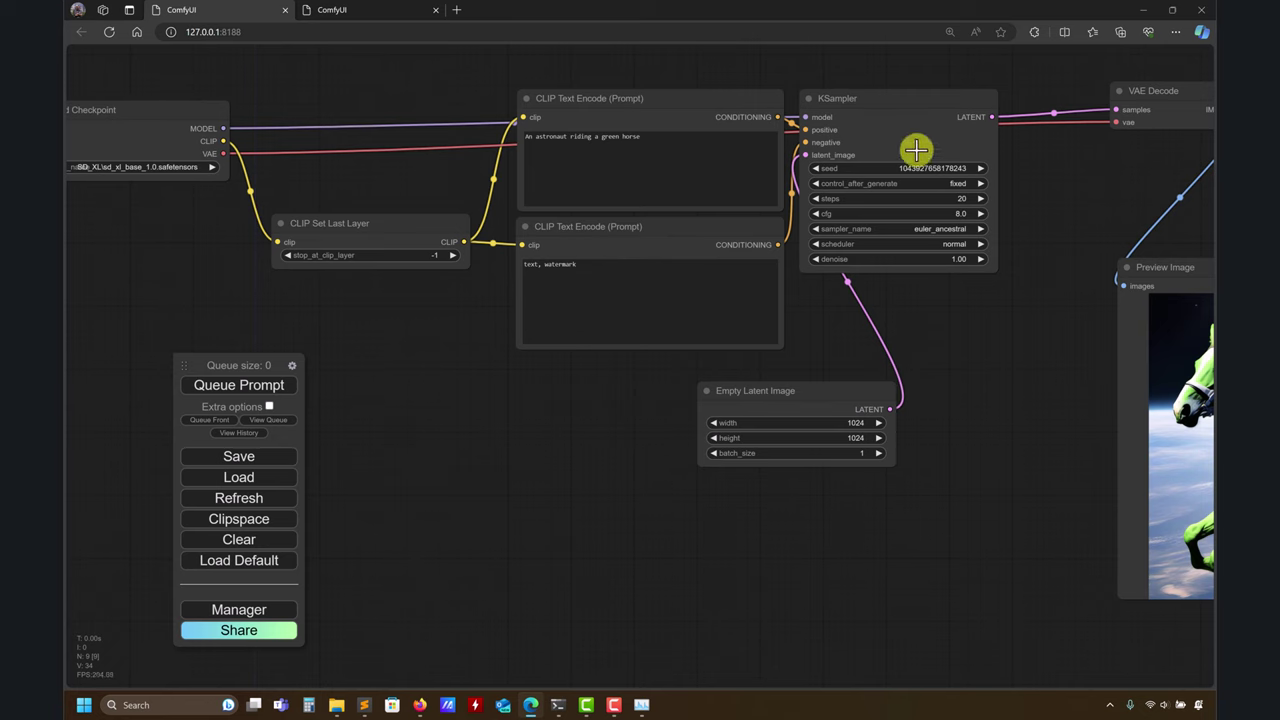
pyautogui.moveTo(957, 294); pyautogui.dragTo(980, 244)
pyautogui.click(250, 387)
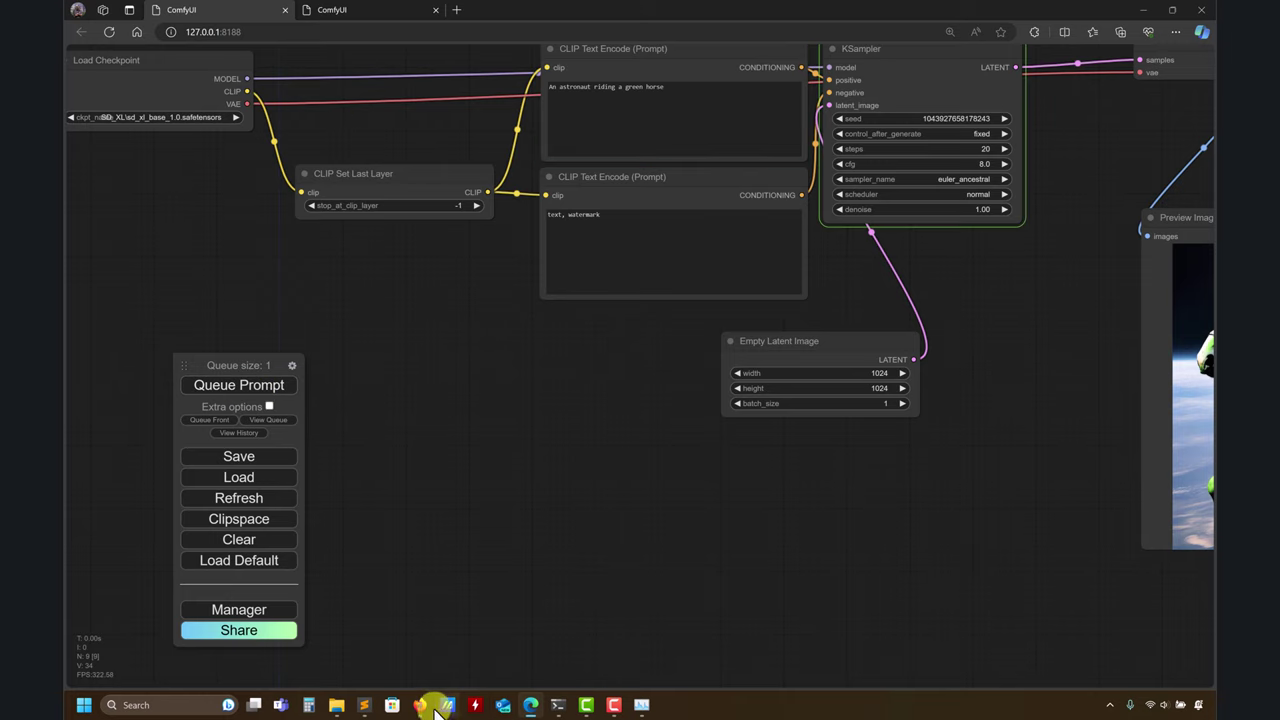
# - Switch to Firefox and read the Clip Skip sentence on how stopping earlier affects the layers that process the prompt
pyautogui.moveTo(423, 708)
pyautogui.click(466, 634)
pyautogui.click(557, 405)
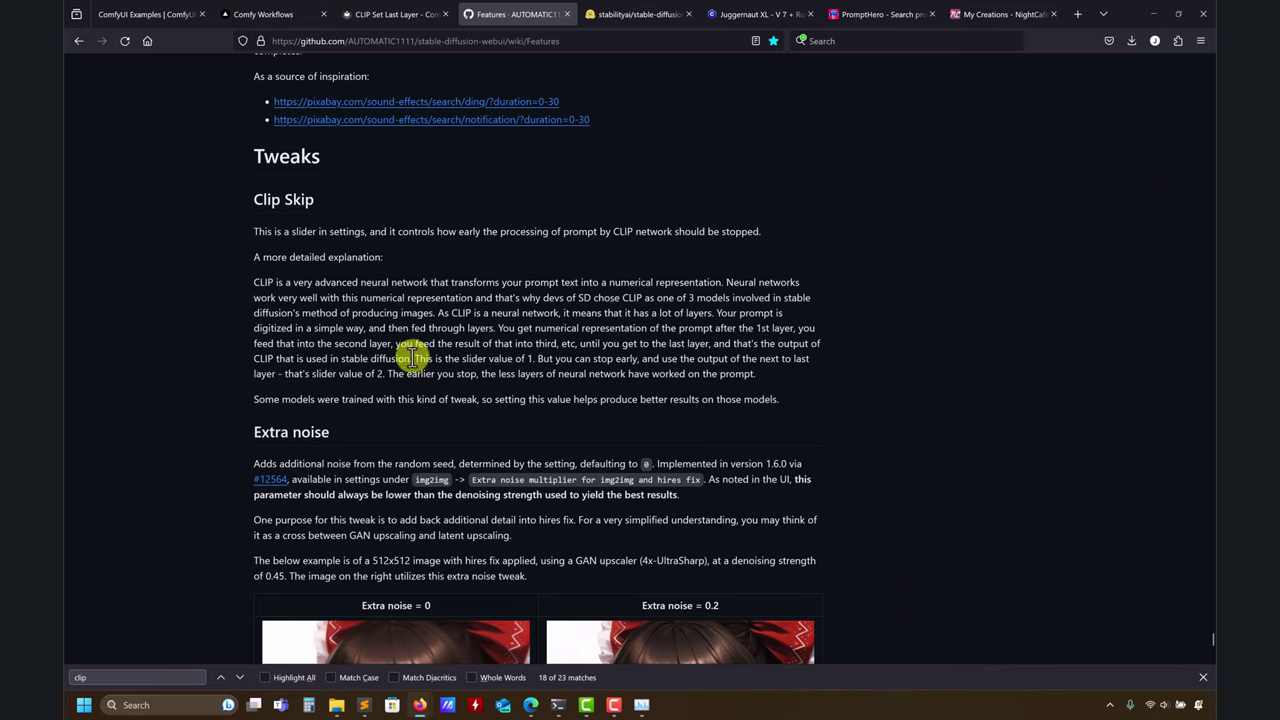
pyautogui.moveTo(389, 374); pyautogui.dragTo(744, 376)
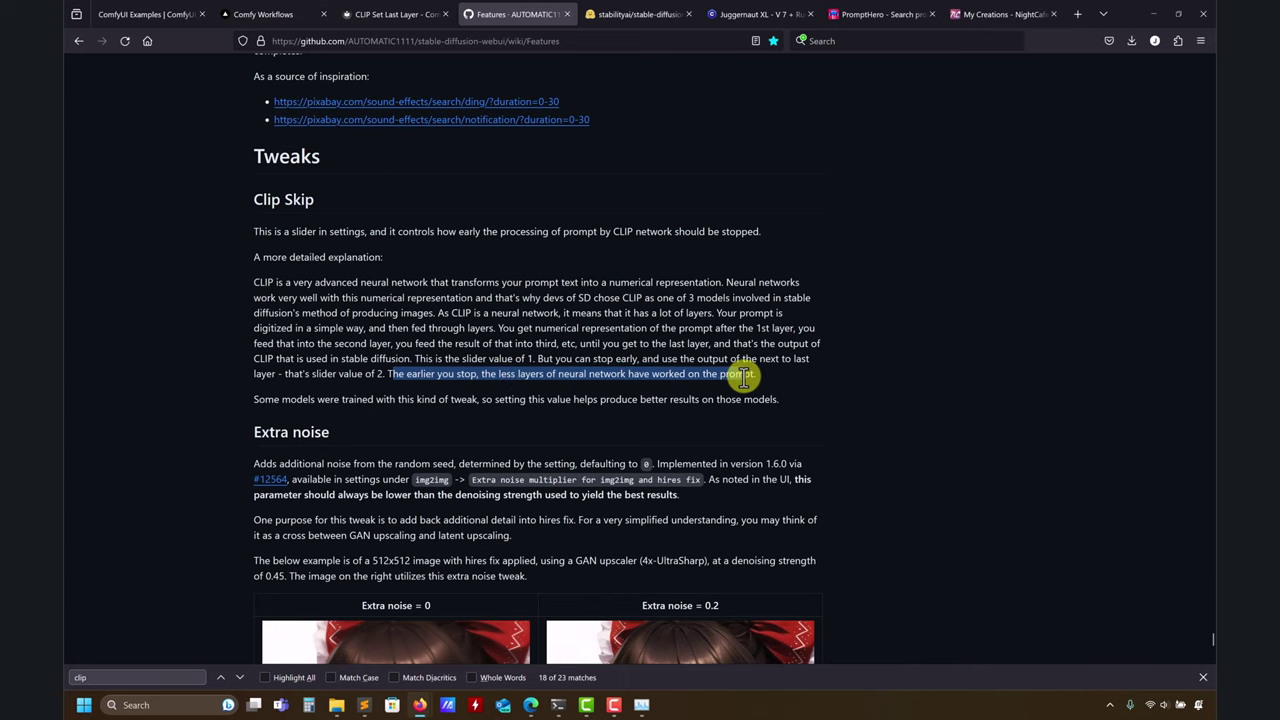
# - Read the CLIP Set Last Layer manual's remark about models conditioned on earlier layers, and return to ComfyUI
pyautogui.click(395, 14)
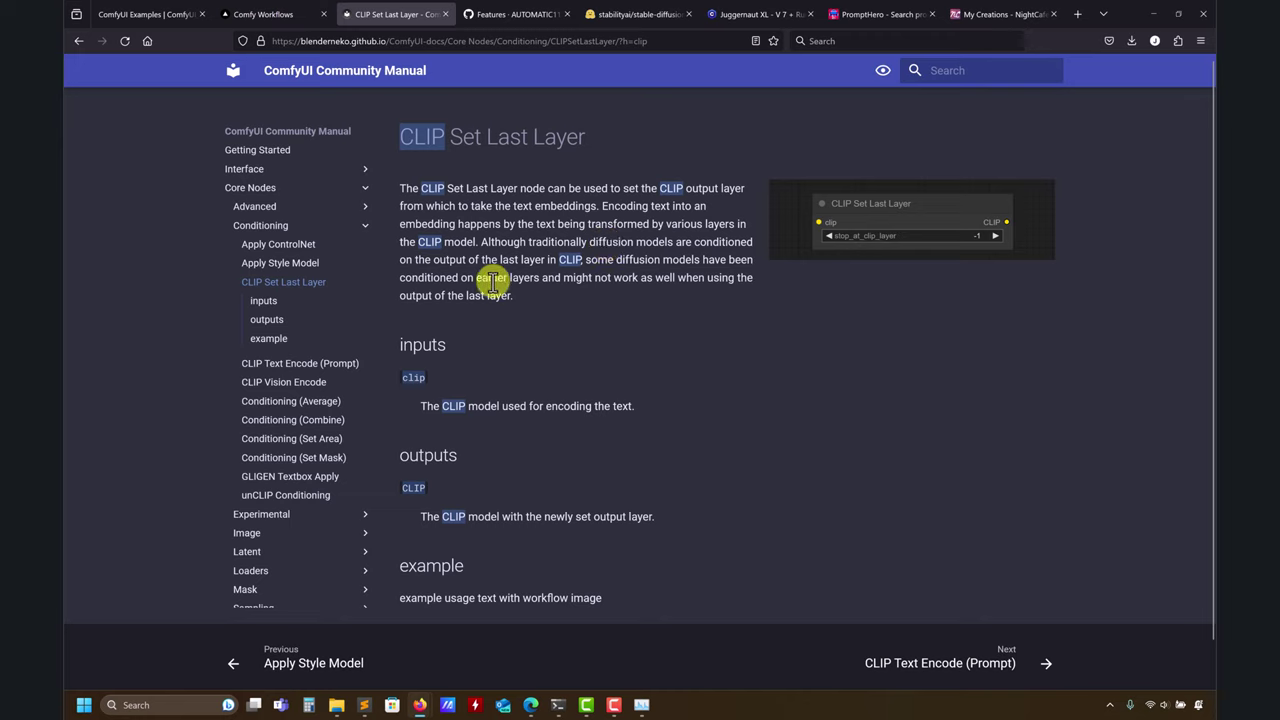
pyautogui.moveTo(512, 296); pyautogui.dragTo(425, 280)
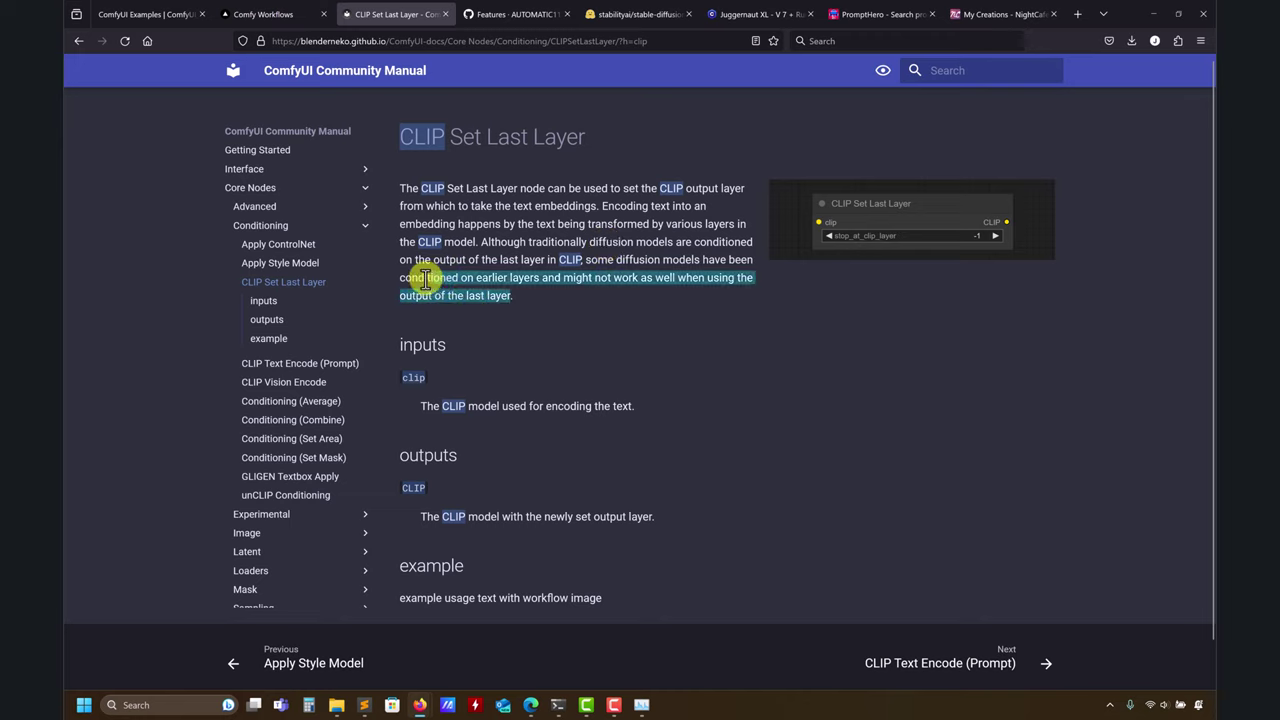
pyautogui.click(620, 278)
pyautogui.moveTo(701, 260); pyautogui.dragTo(711, 259)
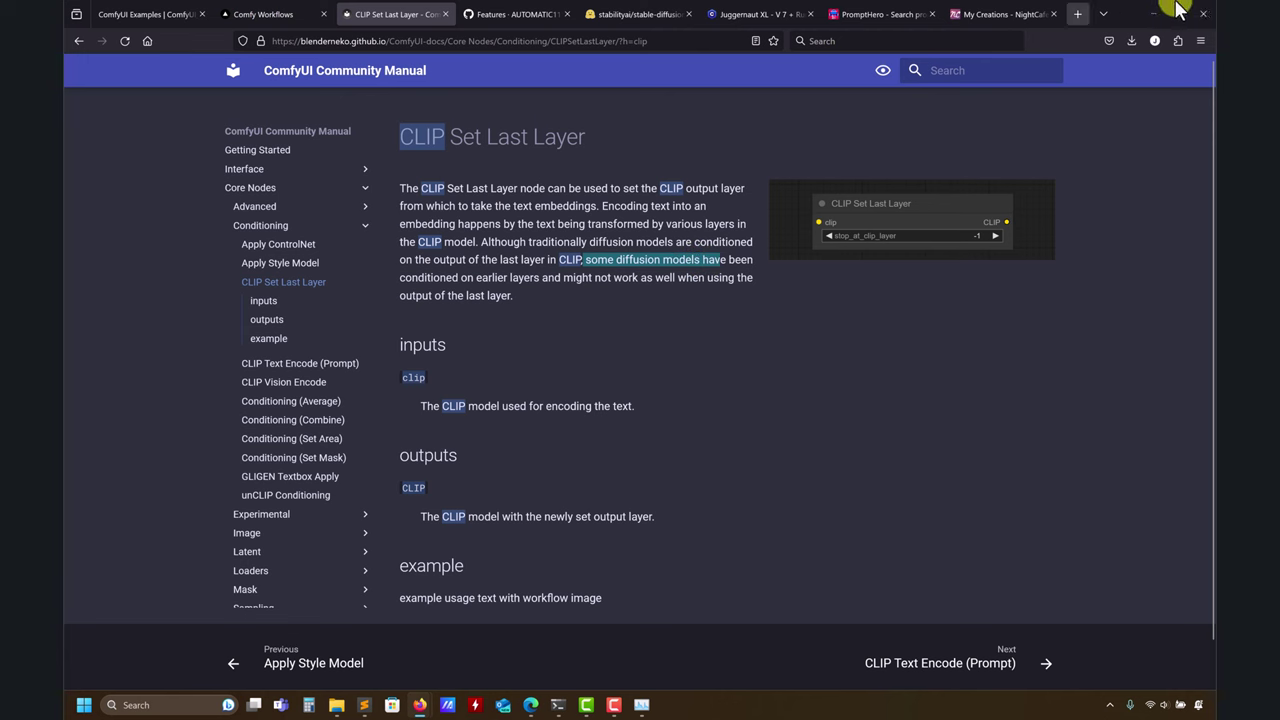
pyautogui.click(1157, 13)
# - Examine the generated astronaut and horse image in the Preview Image node
pyautogui.moveTo(755, 462); pyautogui.dragTo(553, 365)
pyautogui.scroll(-2, 706, 429)
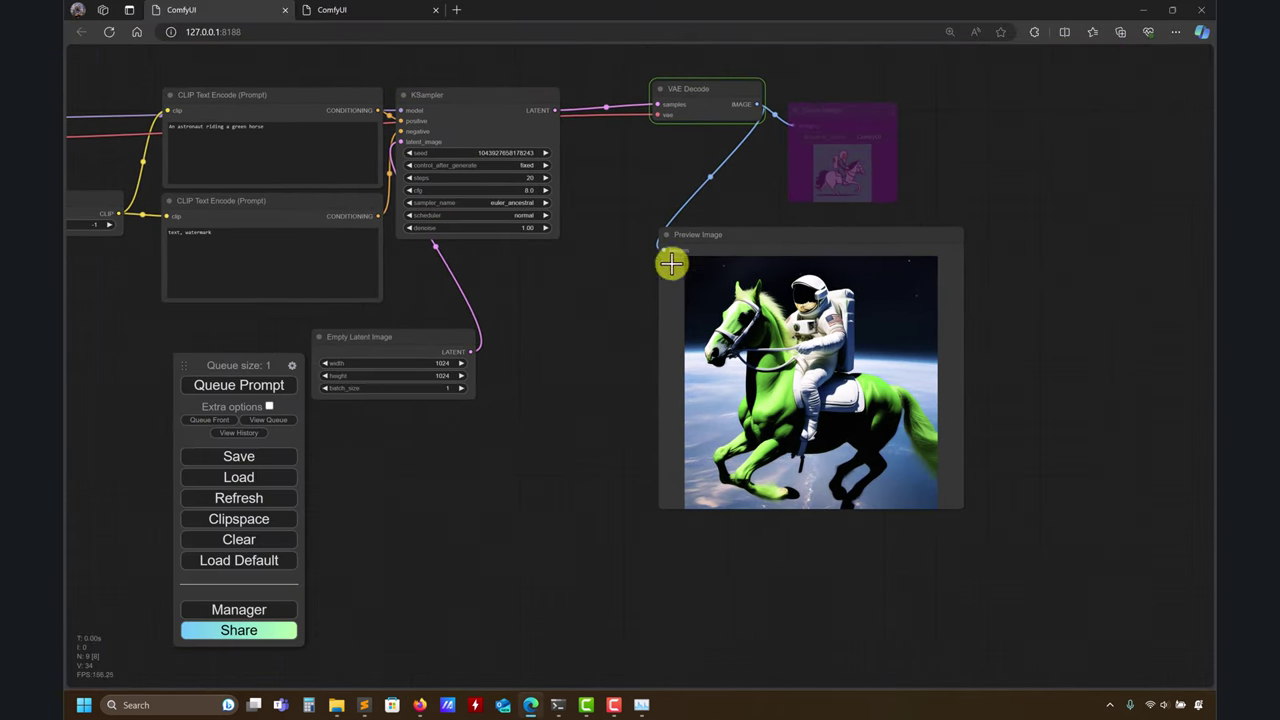
pyautogui.click(906, 324)
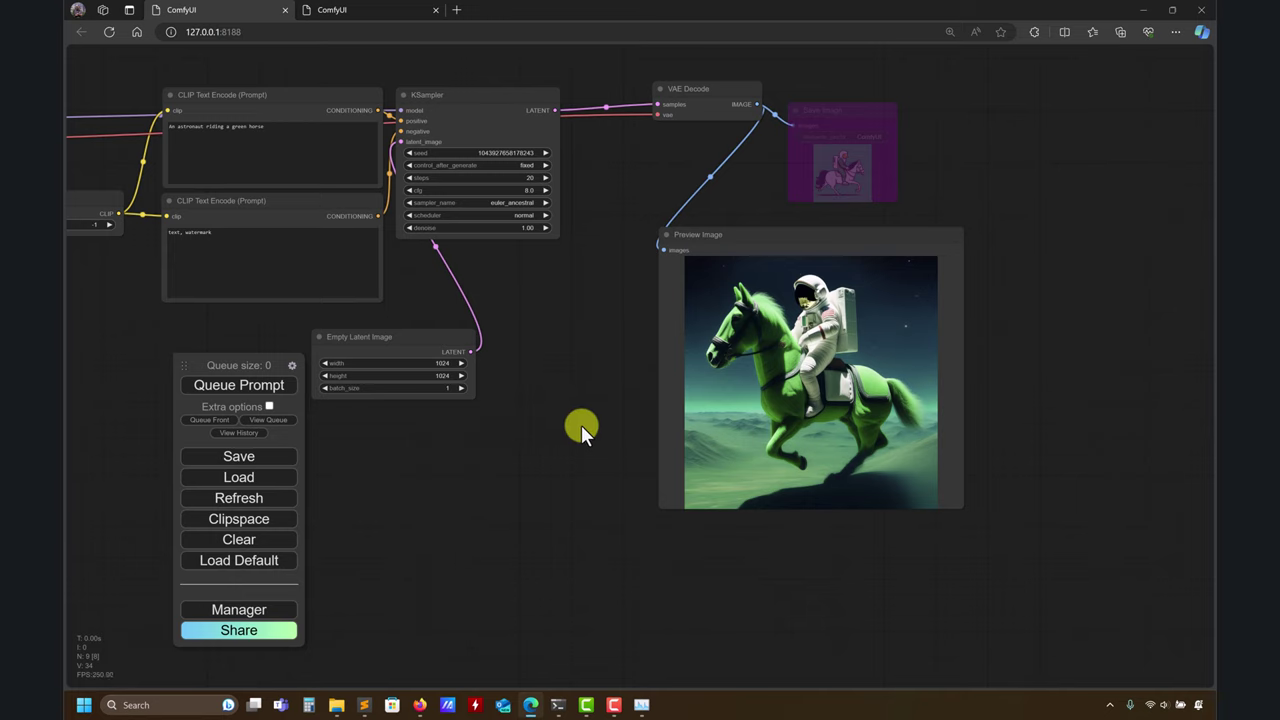
# - Set stop_at_clip_layer to -2 in the CLIP Set Last Layer node and queue a new image generation
pyautogui.moveTo(580, 429); pyautogui.dragTo(887, 416)
pyautogui.click(430, 210)
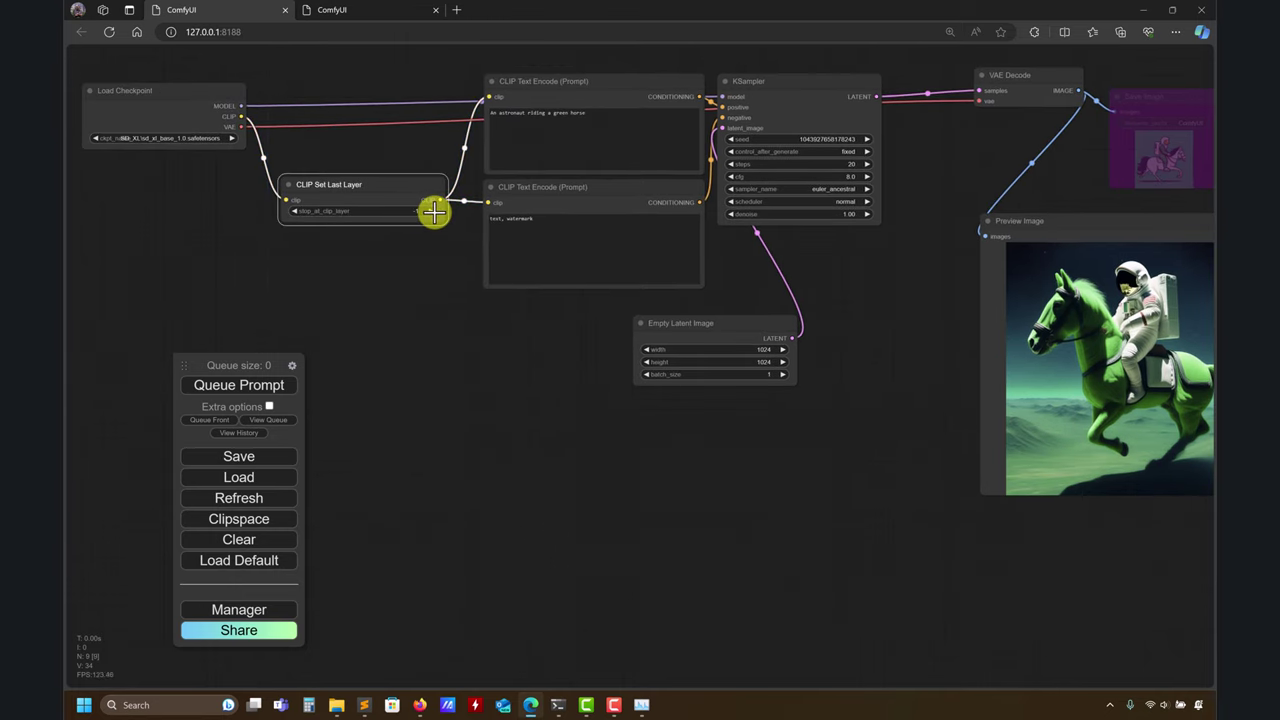
pyautogui.click(293, 211)
pyautogui.click(255, 385)
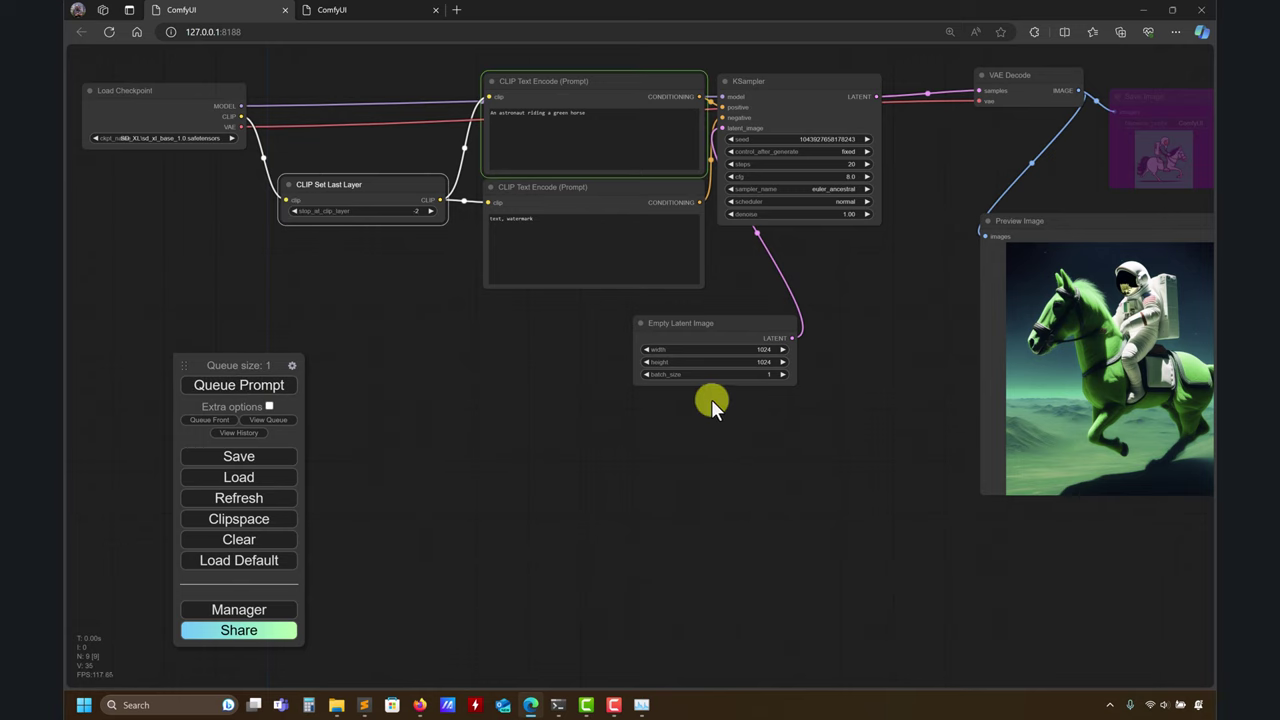
pyautogui.moveTo(711, 399); pyautogui.dragTo(525, 405)
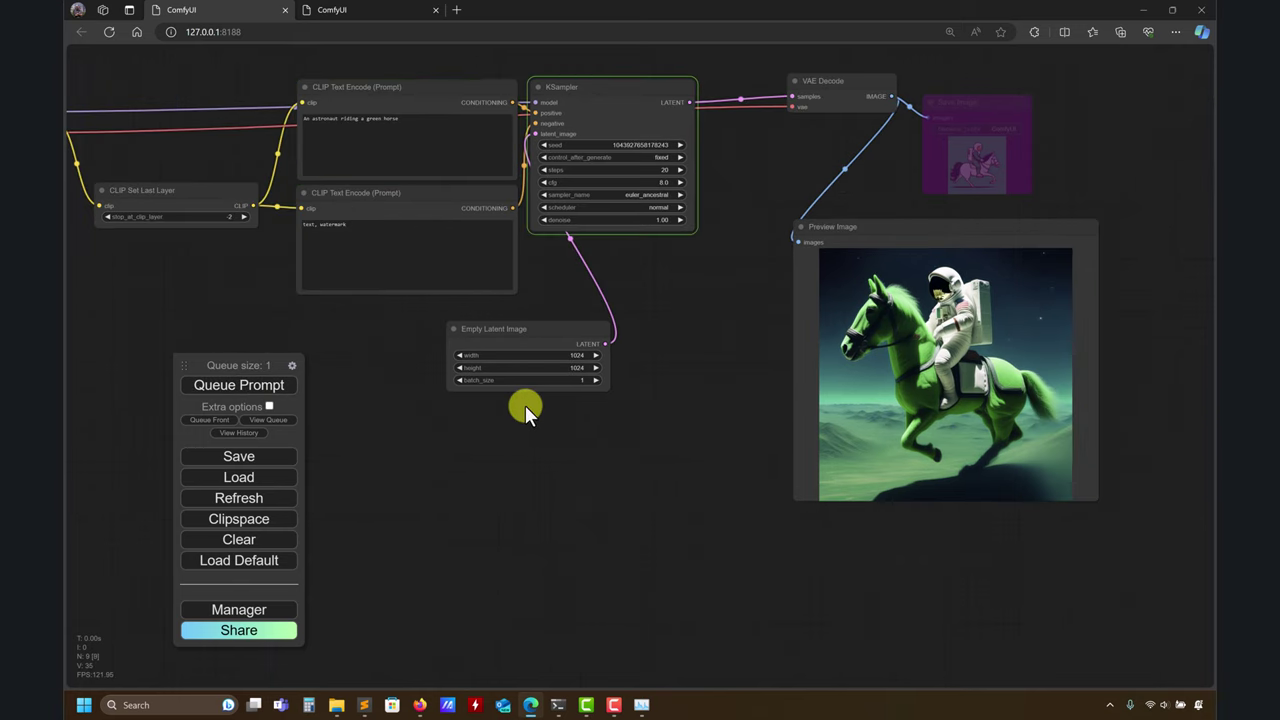
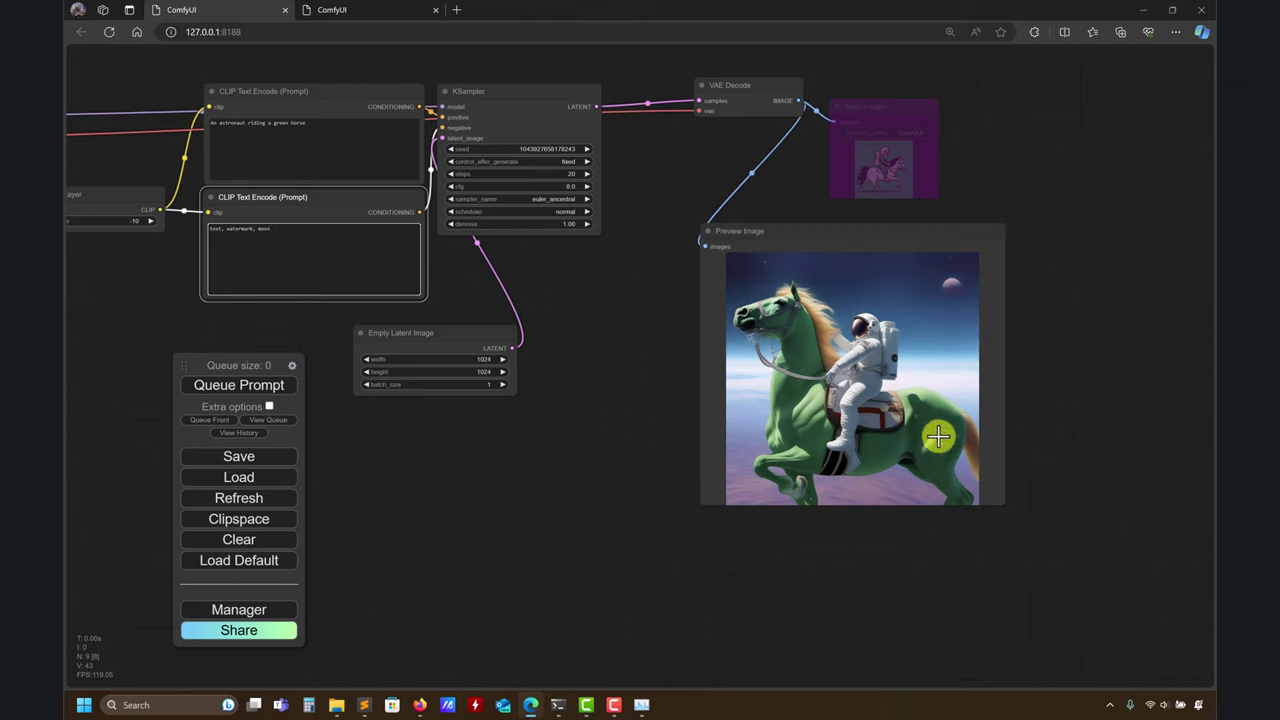
# - Queue another image with stop_at_clip_layer at -10 and the negative prompt "text, watermark, moon"
pyautogui.moveTo(310, 125); pyautogui.dragTo(203, 120)
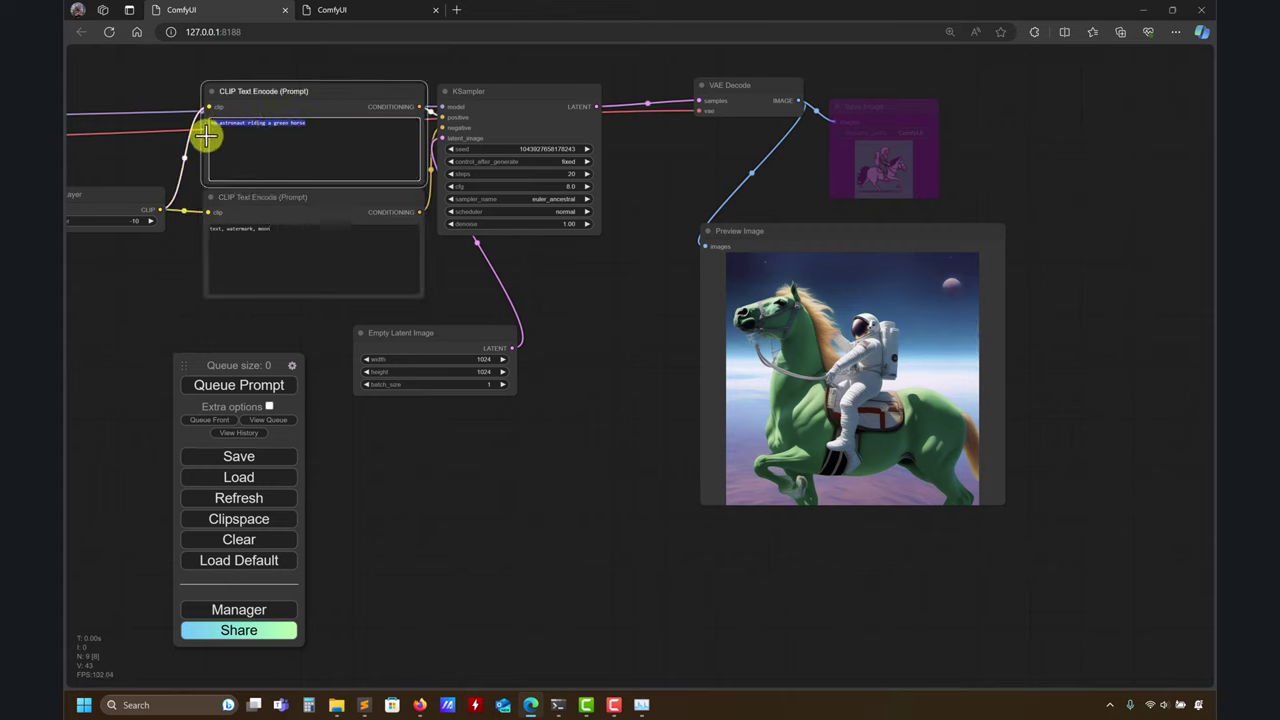
pyautogui.click(275, 235)
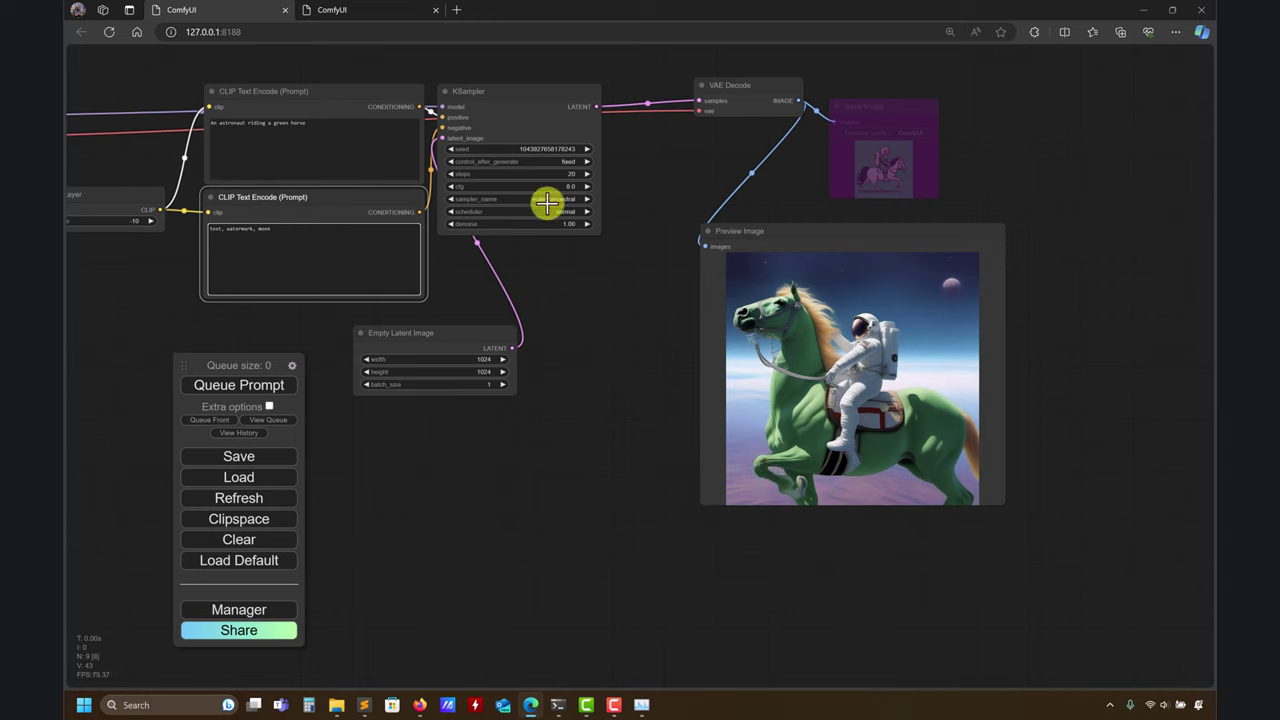
pyautogui.click(258, 397)
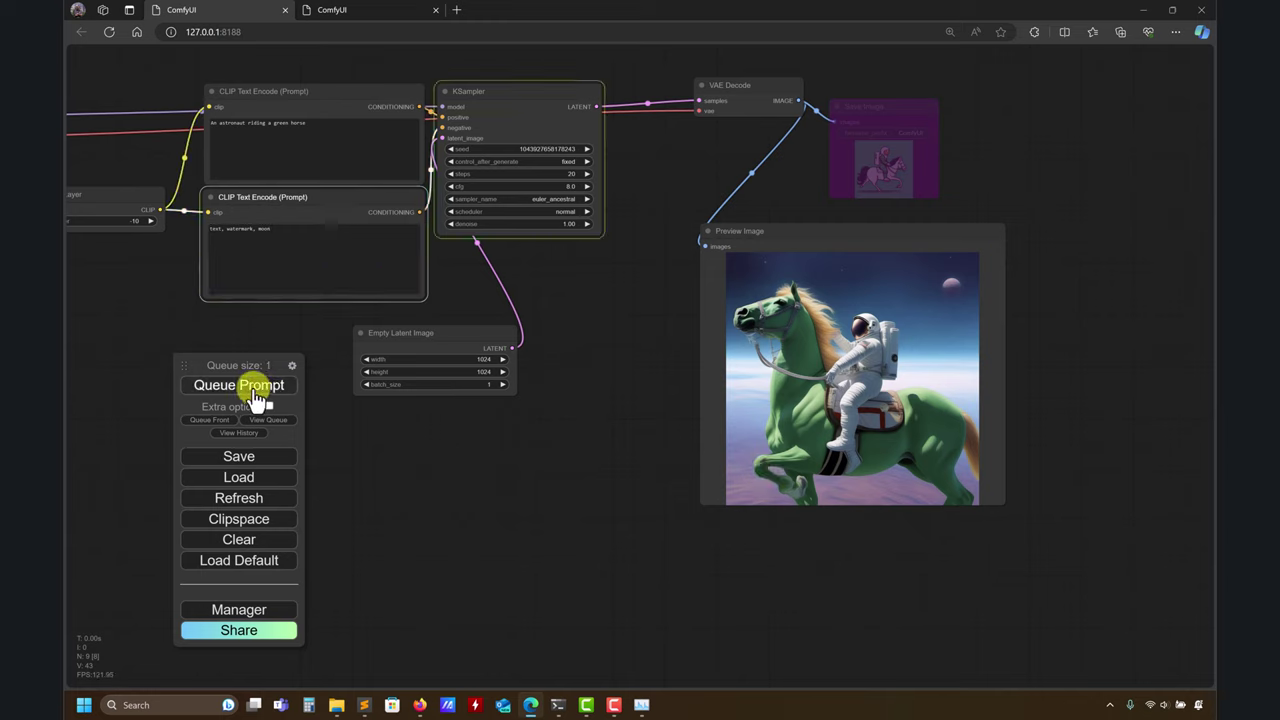
pyautogui.moveTo(532, 465); pyautogui.dragTo(573, 474)
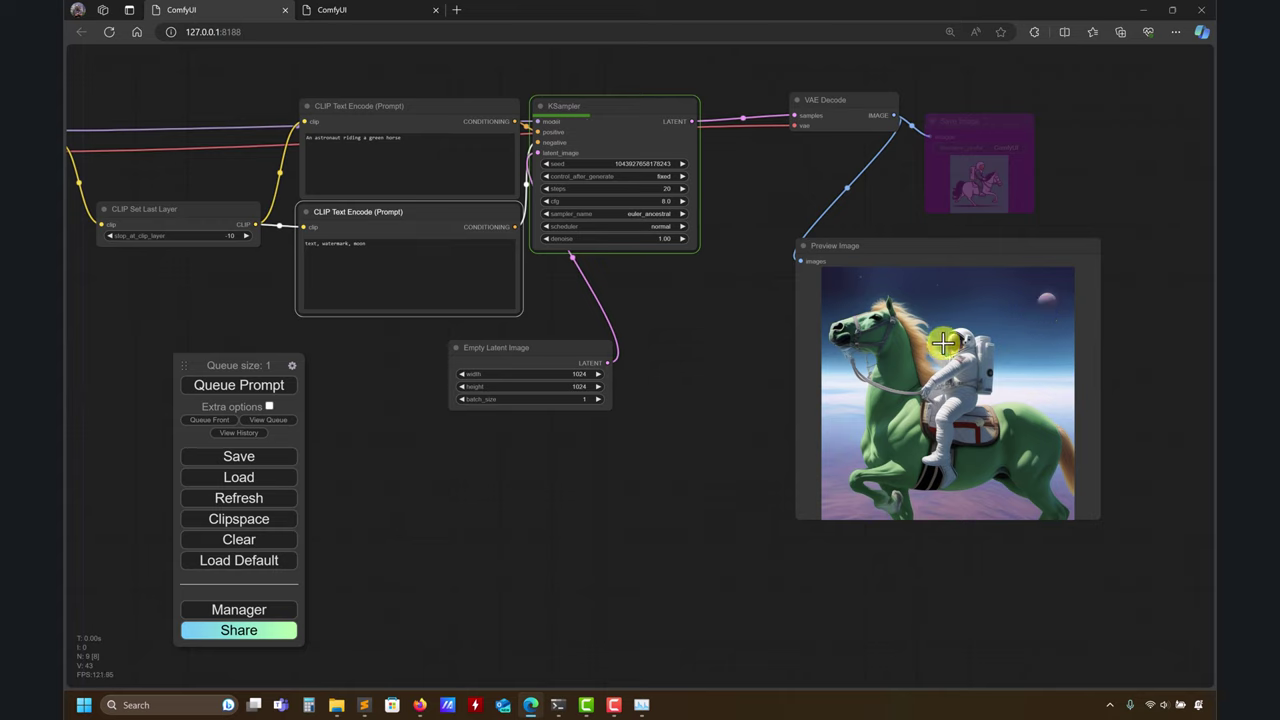
# - Revisit the AUTOMATIC1111 Features wiki page in Firefox during the generation, and return to ComfyUI to view the new image
pyautogui.moveTo(408, 713)
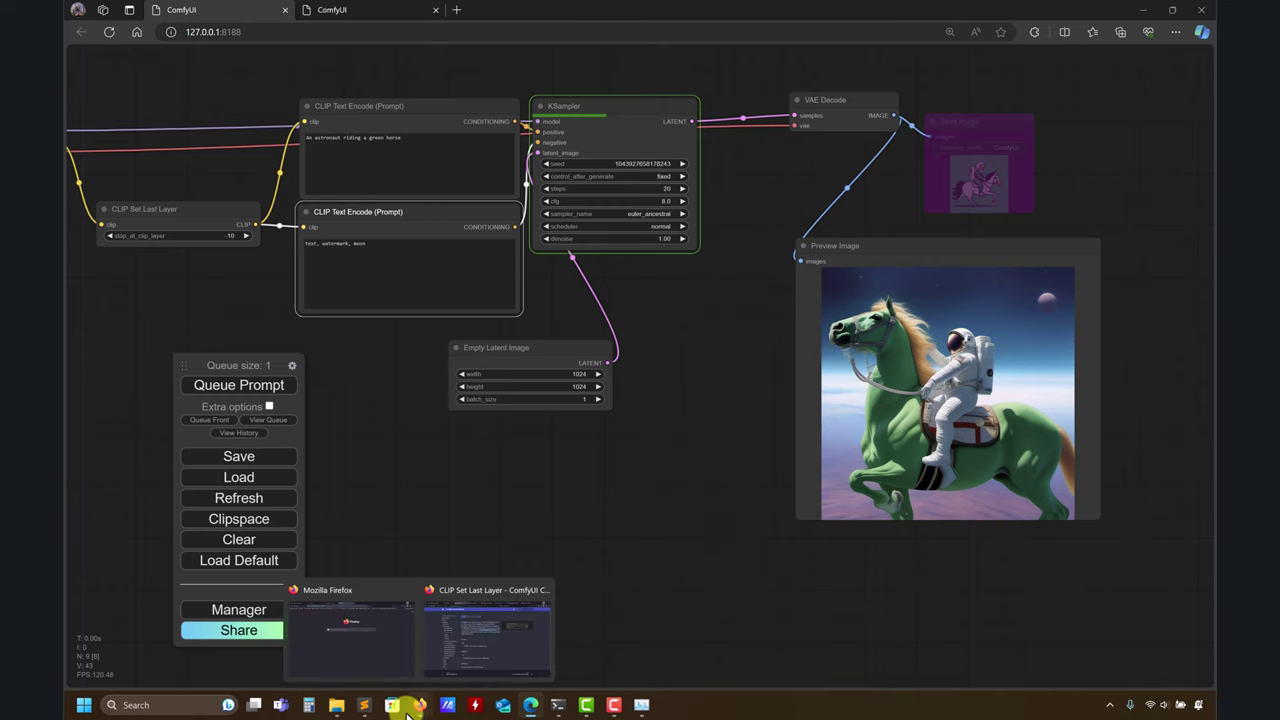
pyautogui.click(488, 628)
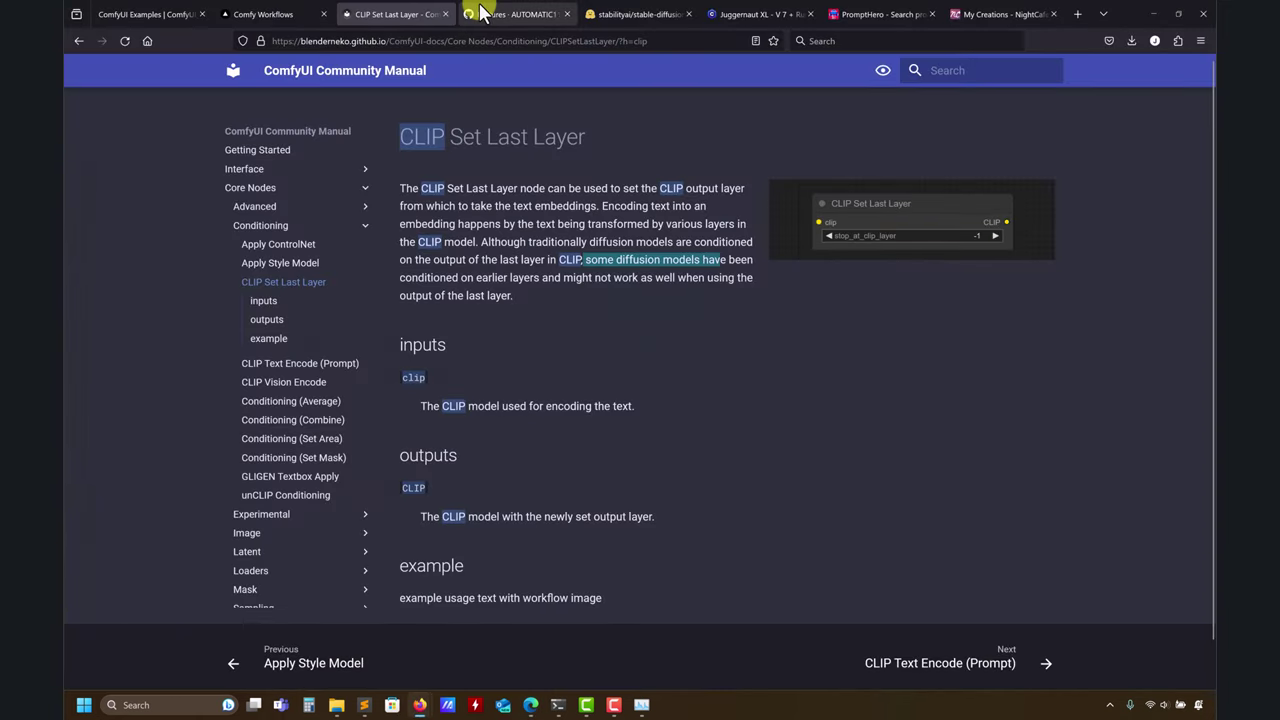
pyautogui.click(466, 14)
pyautogui.click(349, 392)
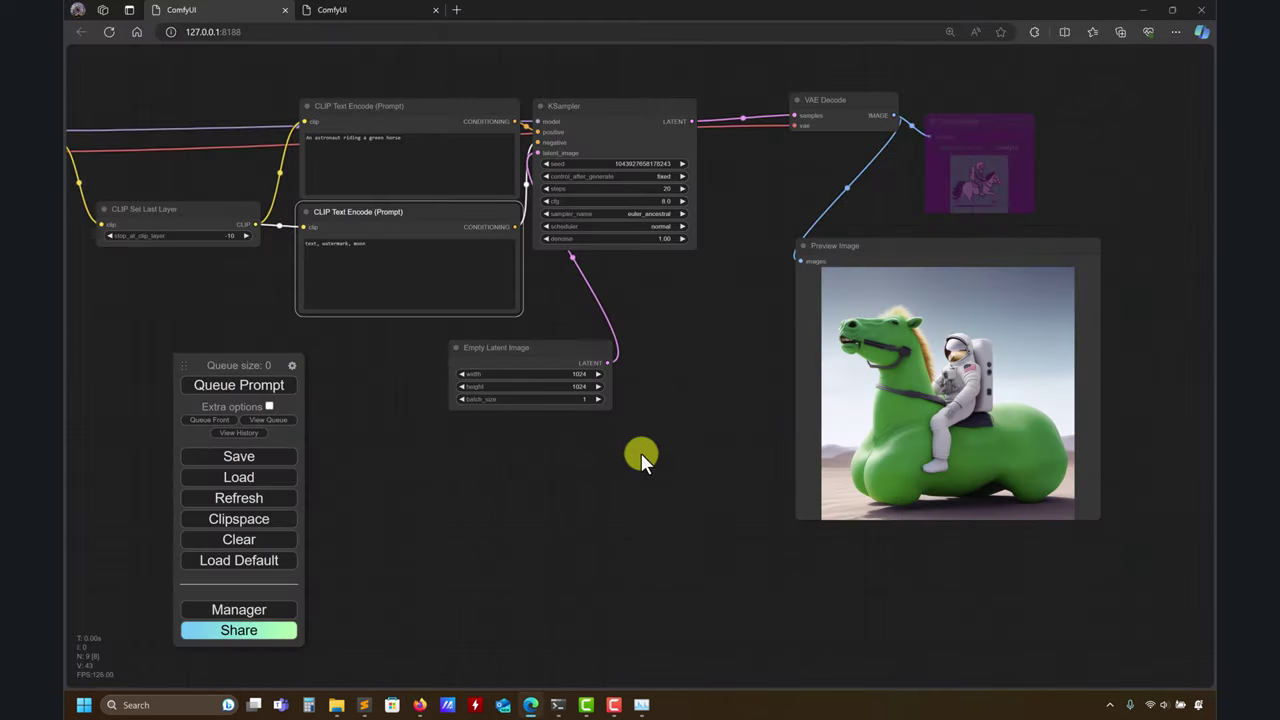
# - Set stop_at_clip_layer to -2 in the CLIP Set Last Layer node
pyautogui.moveTo(641, 453); pyautogui.dragTo(556, 440)
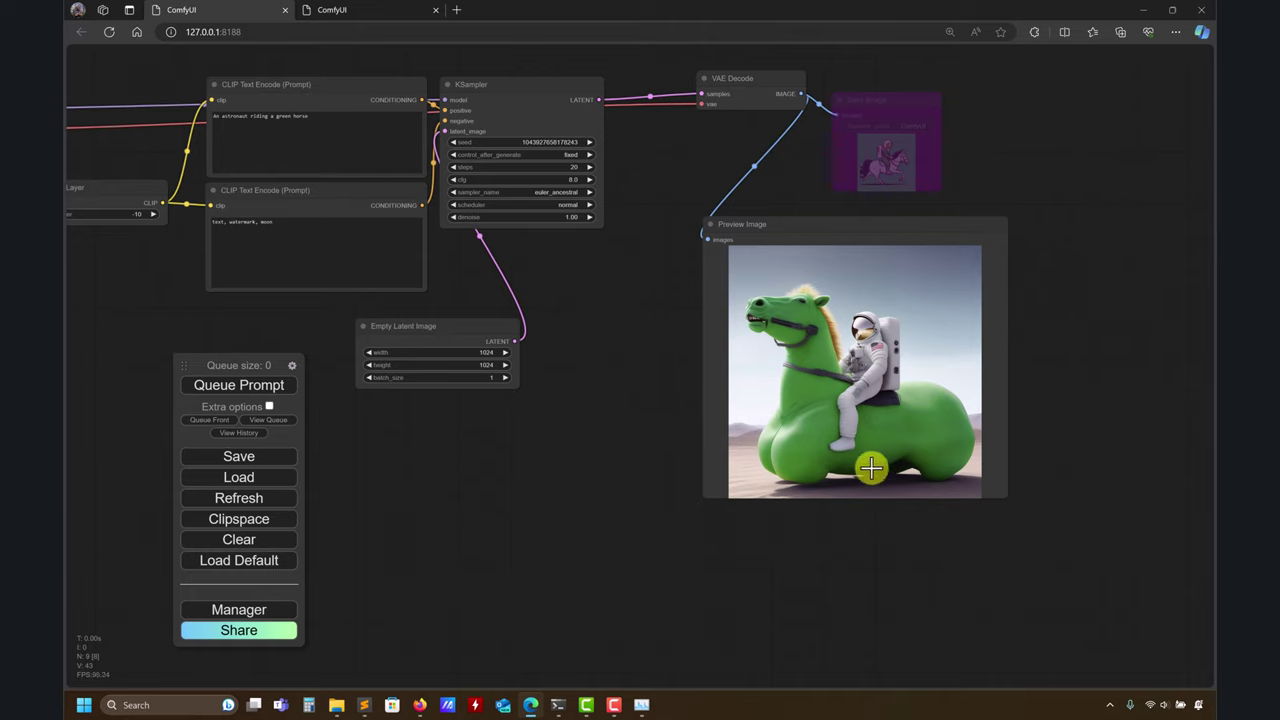
pyautogui.moveTo(628, 449); pyautogui.dragTo(748, 473)
pyautogui.click(255, 237)
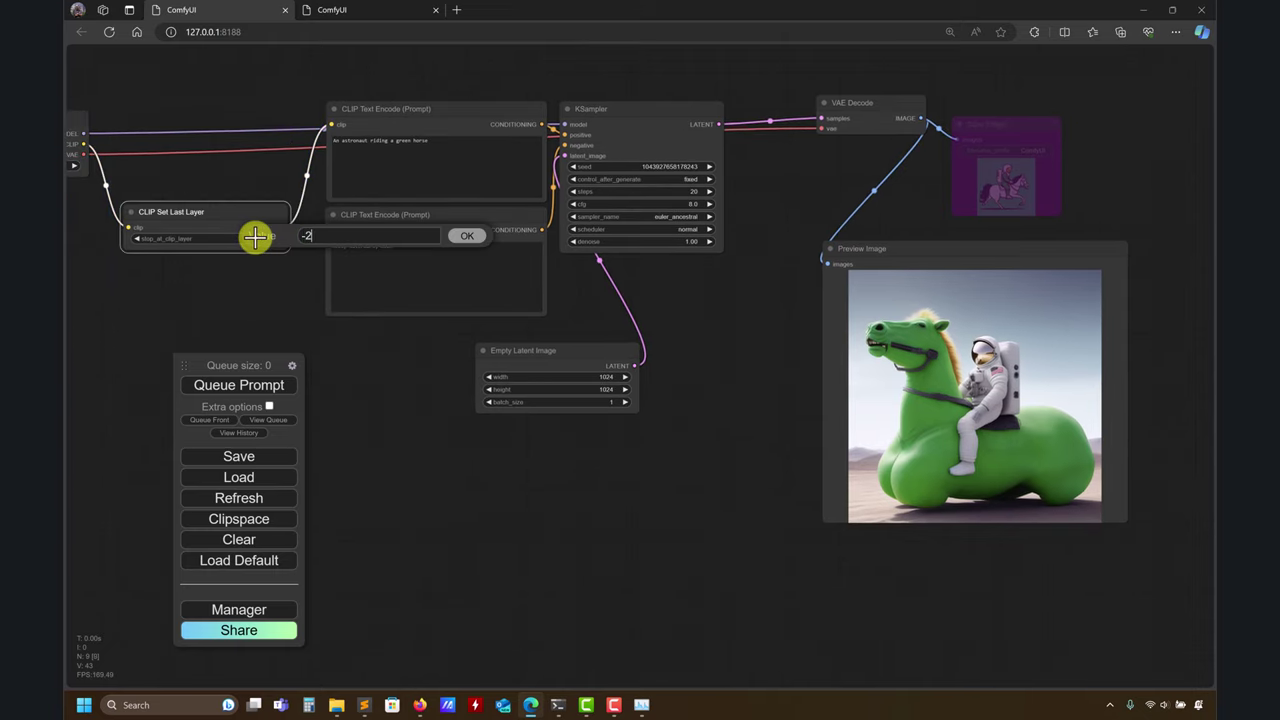
pyautogui.click(470, 236)
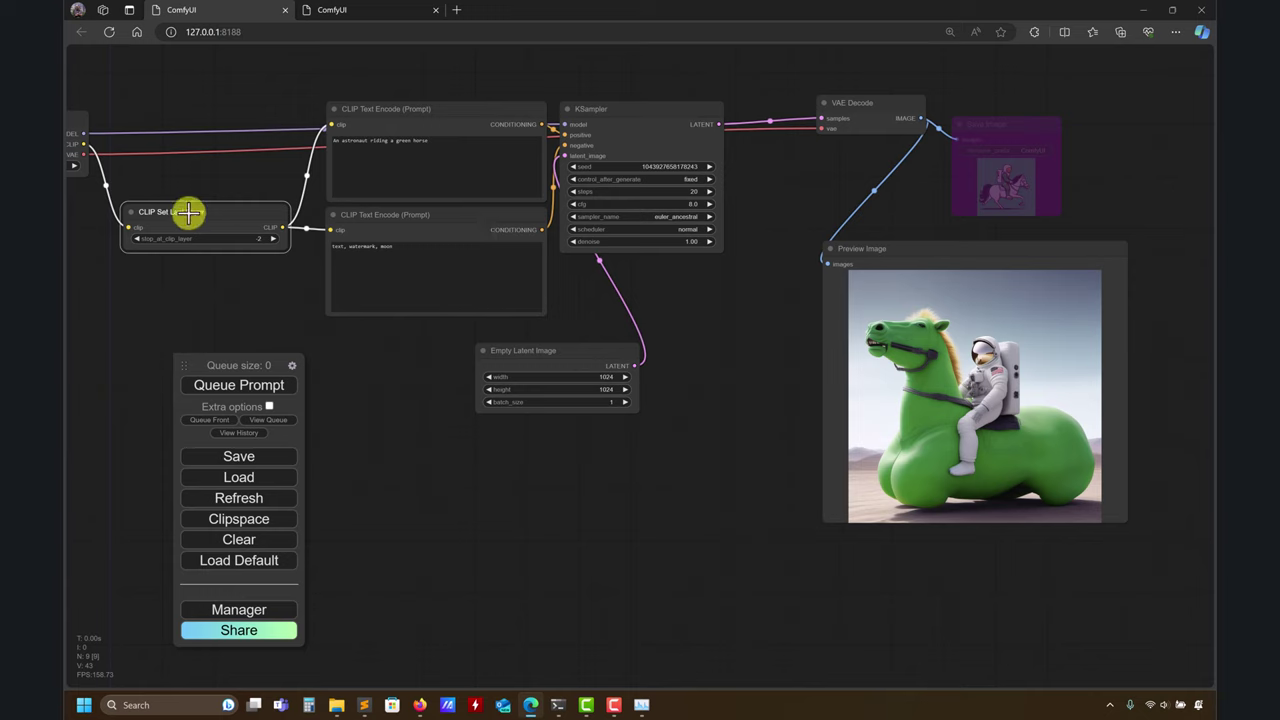
# - Remove "moon" from the negative prompt and queue a new image generation
pyautogui.click(377, 246)
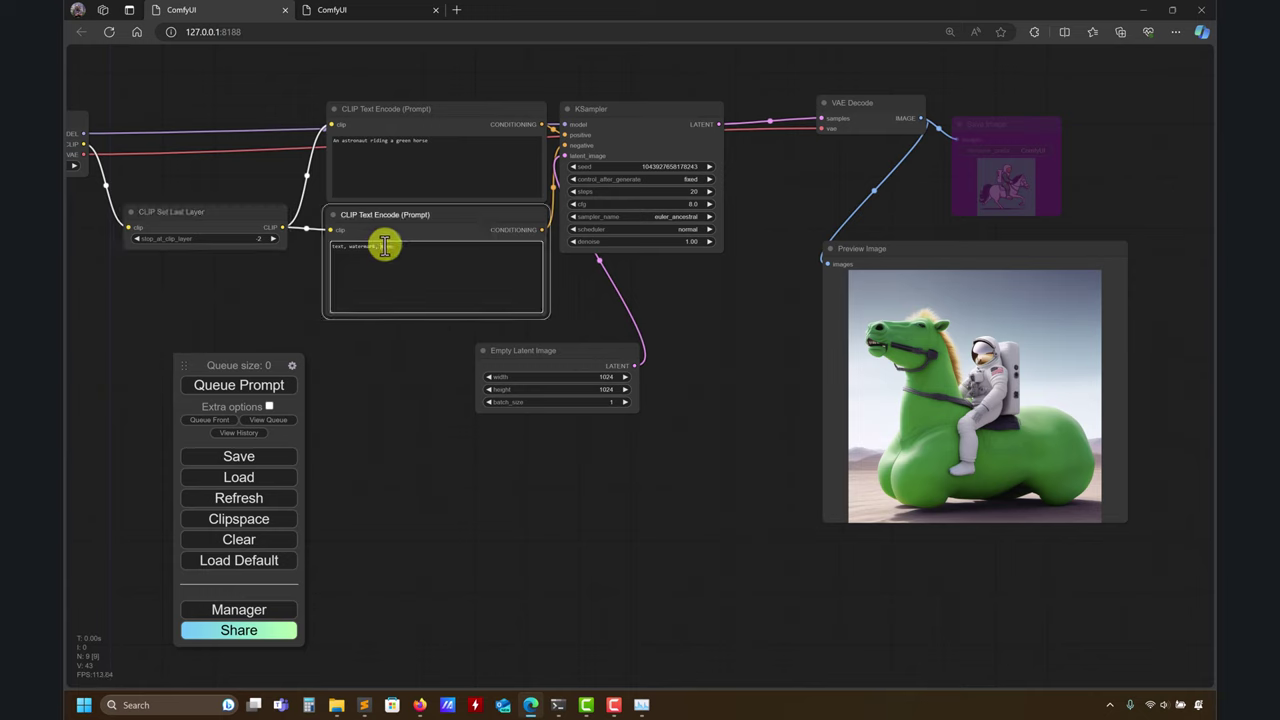
pyautogui.doubleClick(385, 246)
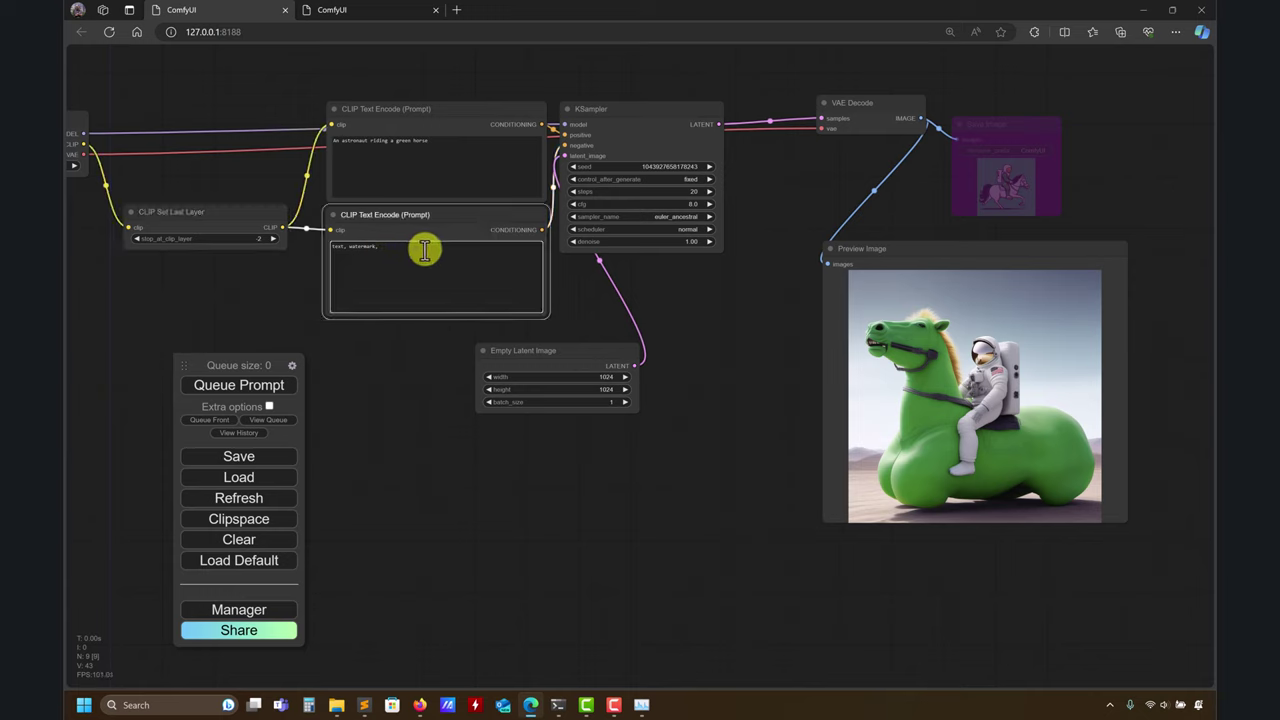
pyautogui.moveTo(404, 336); pyautogui.dragTo(468, 350)
pyautogui.click(262, 390)
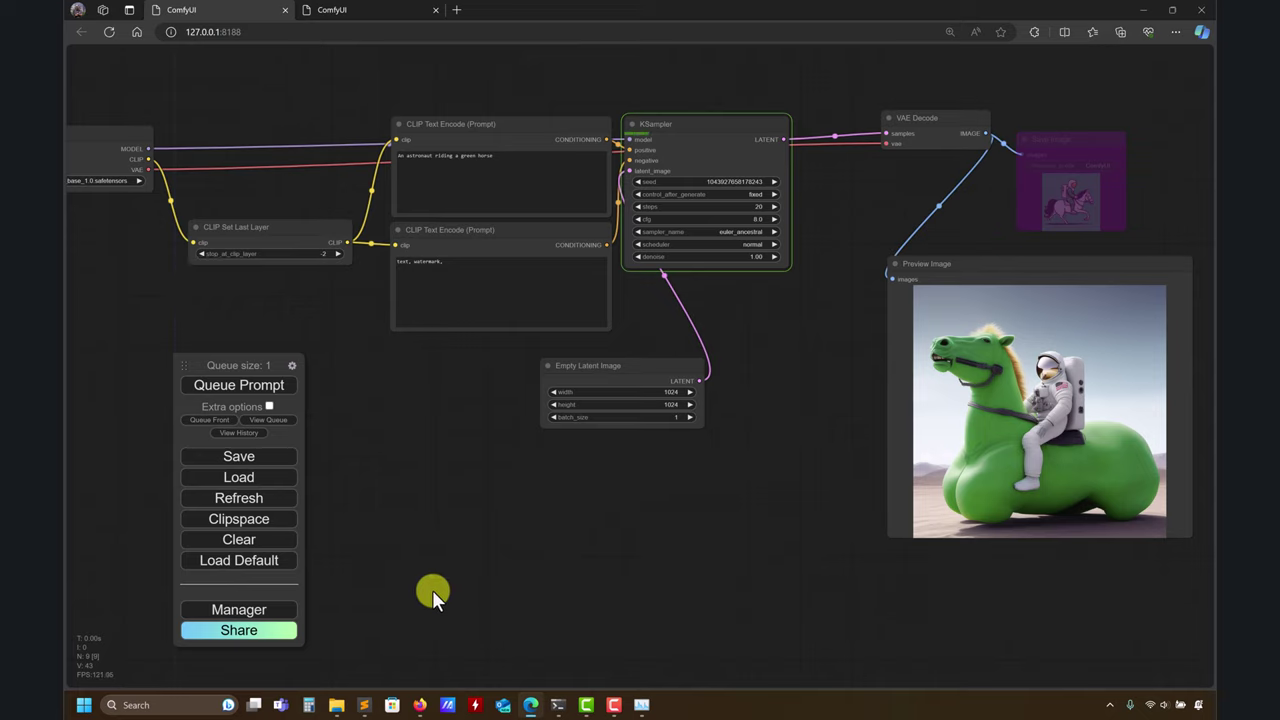
# - Switch to Firefox, examine the generation data of the translucent cube image on Civitai's Juggernaut XL page, and return to ComfyUI
pyautogui.click(420, 705)
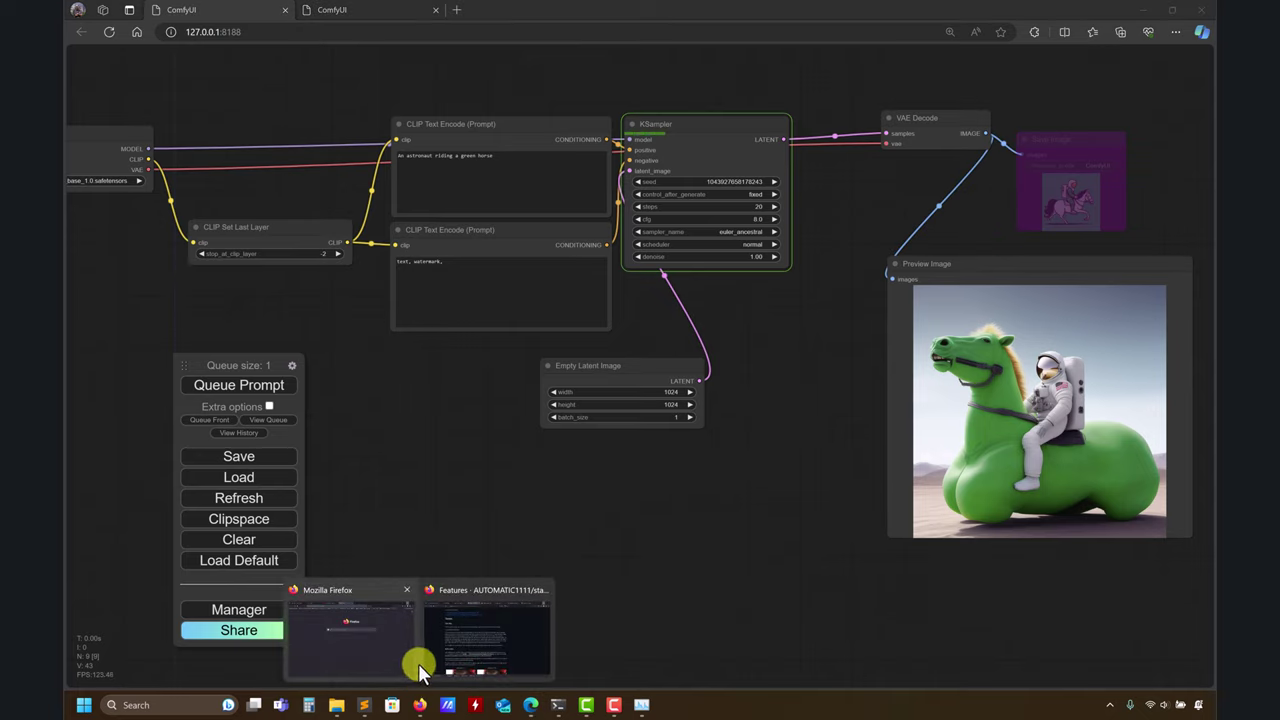
pyautogui.click(443, 654)
pyautogui.click(735, 14)
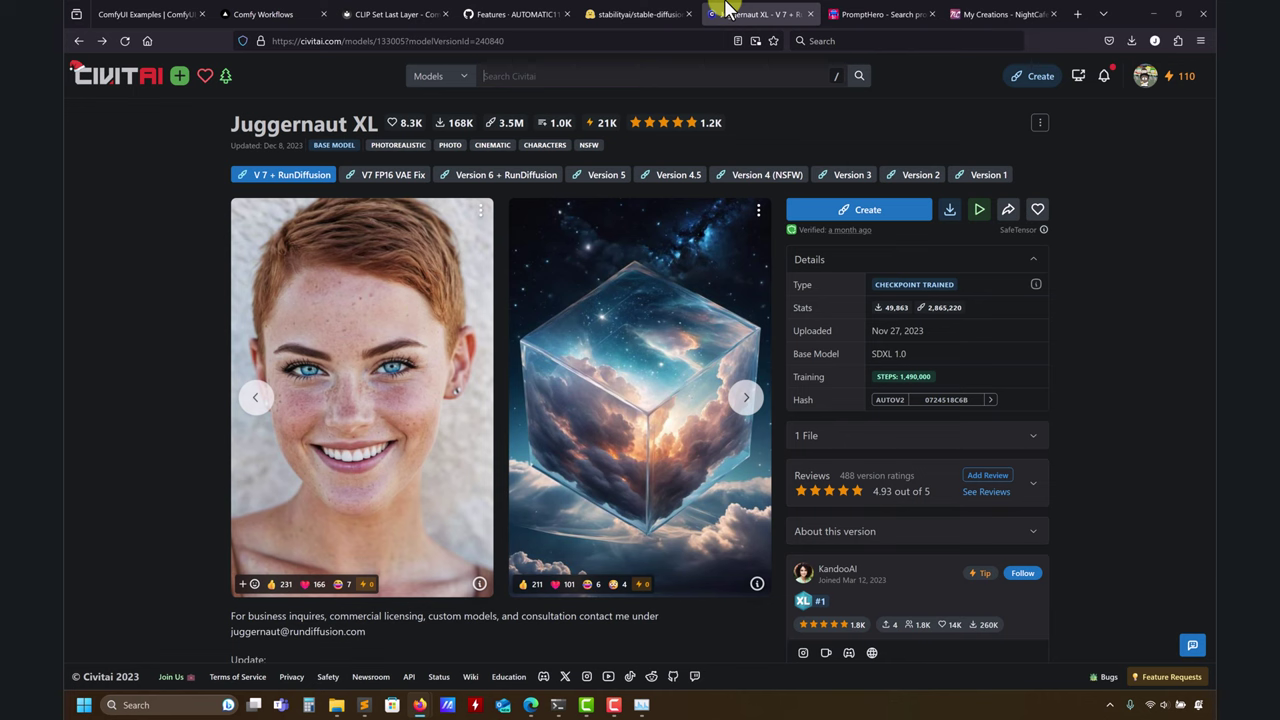
pyautogui.scroll(-3, 1073, 367)
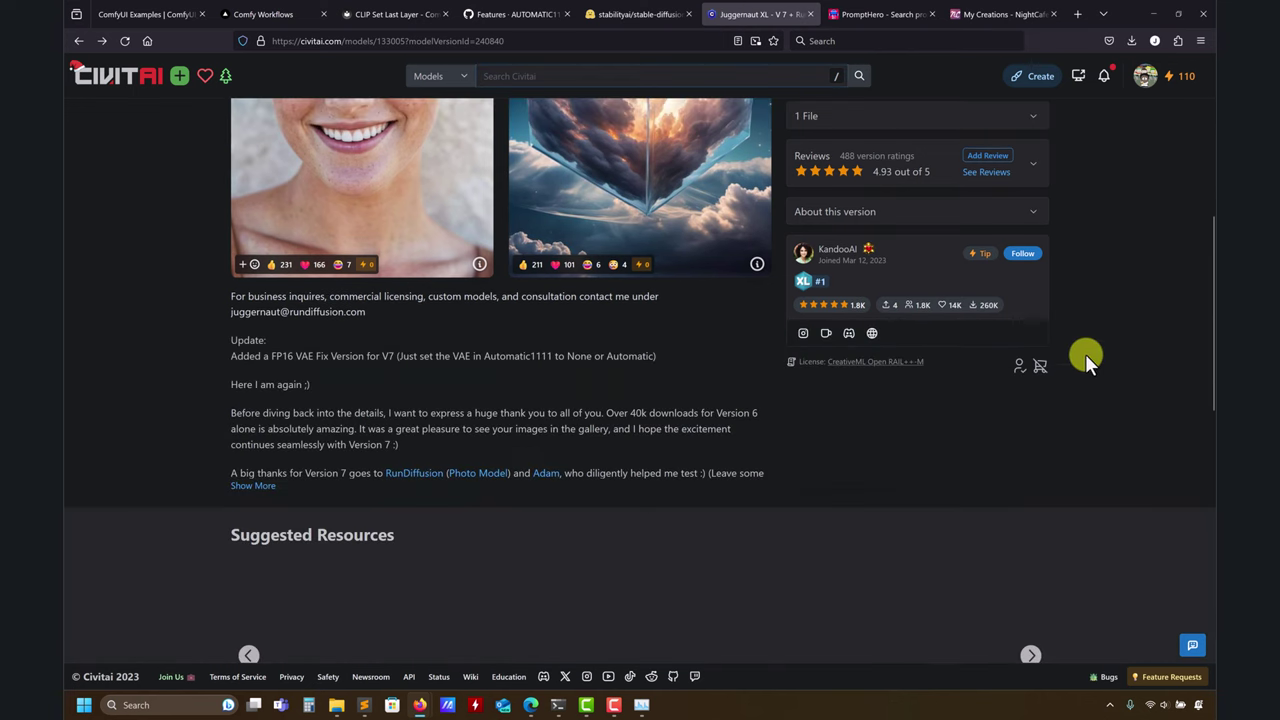
pyautogui.scroll(2, 740, 286)
pyautogui.click(748, 286)
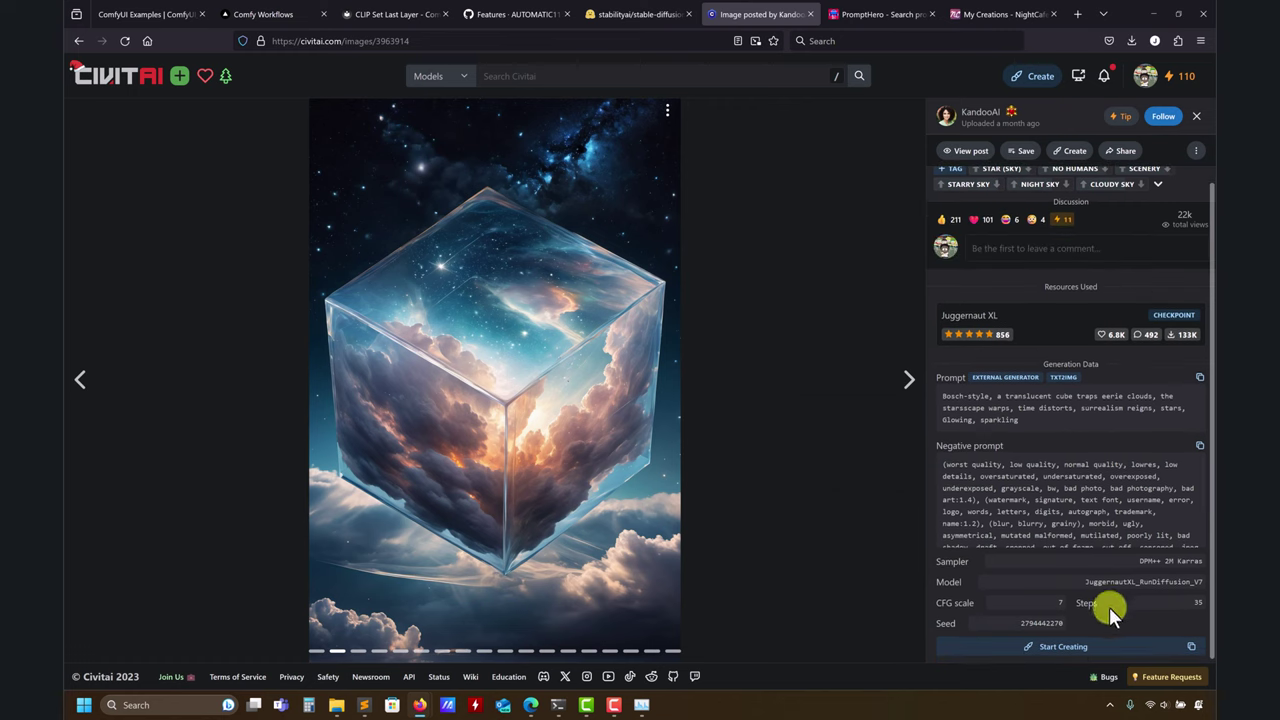
pyautogui.scroll(1, 1188, 587)
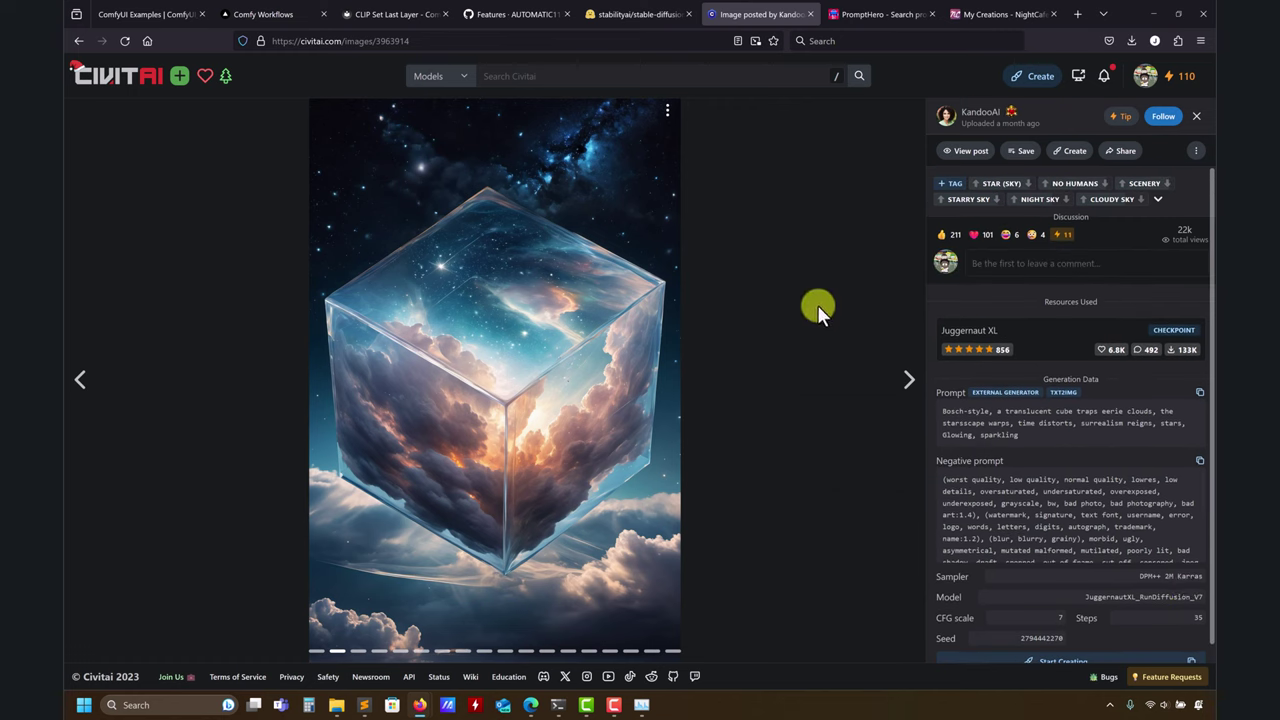
pyautogui.click(1153, 14)
# - Inspect the new astronaut and horse image in the Preview Image node and save it to disk
pyautogui.moveTo(771, 352)
pyautogui.mouseDown()
pyautogui.moveTo(696, 349)
pyautogui.moveTo(686, 323)
pyautogui.moveTo(660, 318)
pyautogui.moveTo(638, 288)
pyautogui.mouseUp()
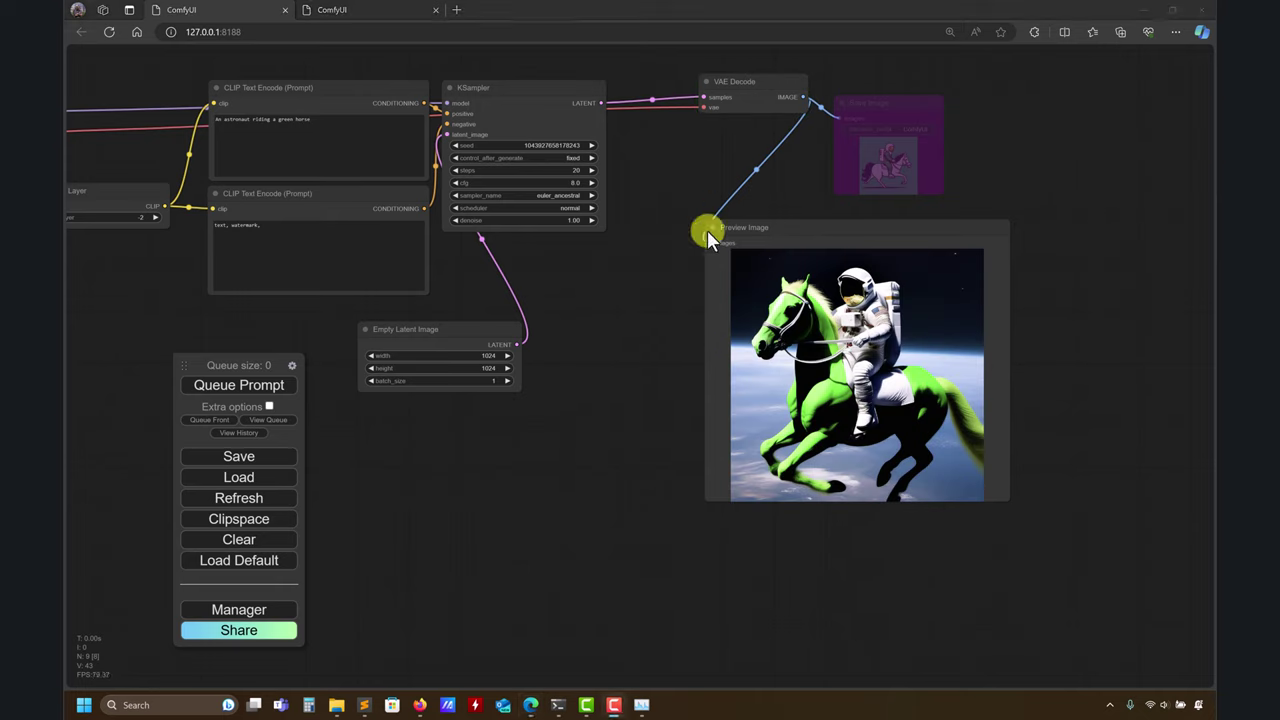
pyautogui.moveTo(520, 308); pyautogui.dragTo(300, 309)
pyautogui.scroll(3, 837, 289)
pyautogui.moveTo(837, 289); pyautogui.dragTo(920, 306)
pyautogui.scroll(1, 920, 306)
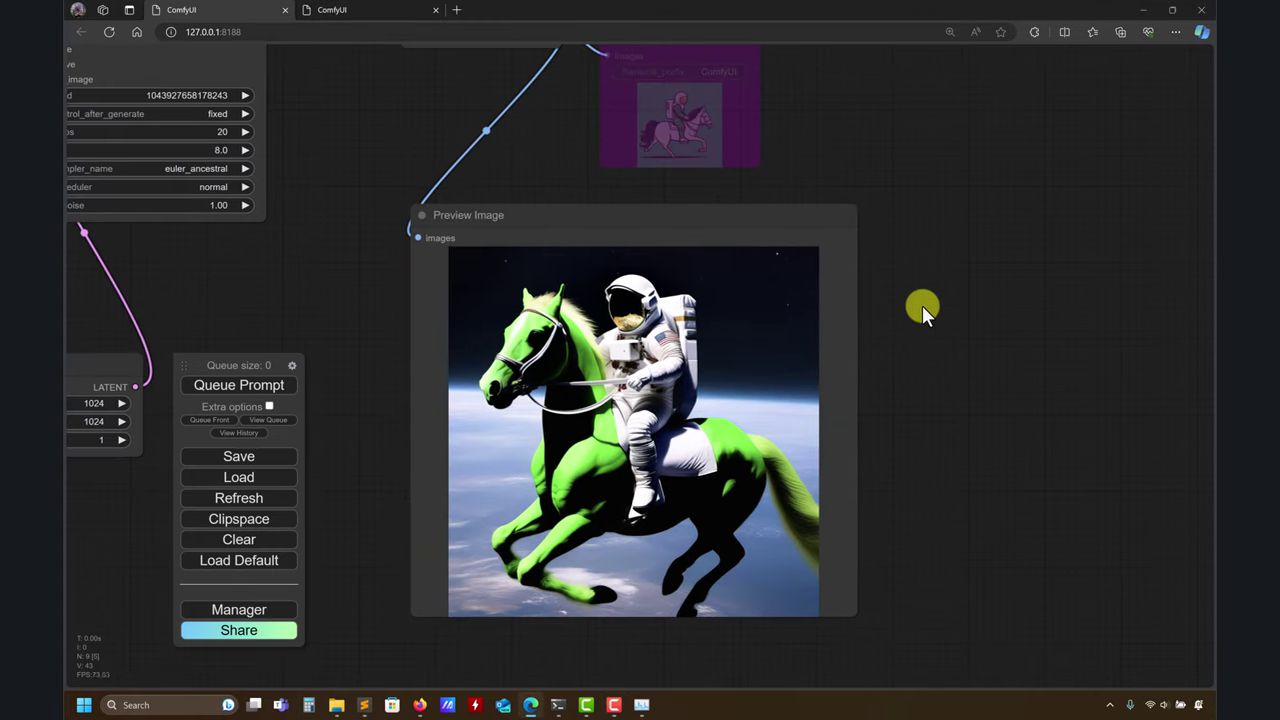
pyautogui.rightClick(636, 325)
pyautogui.click(652, 340)
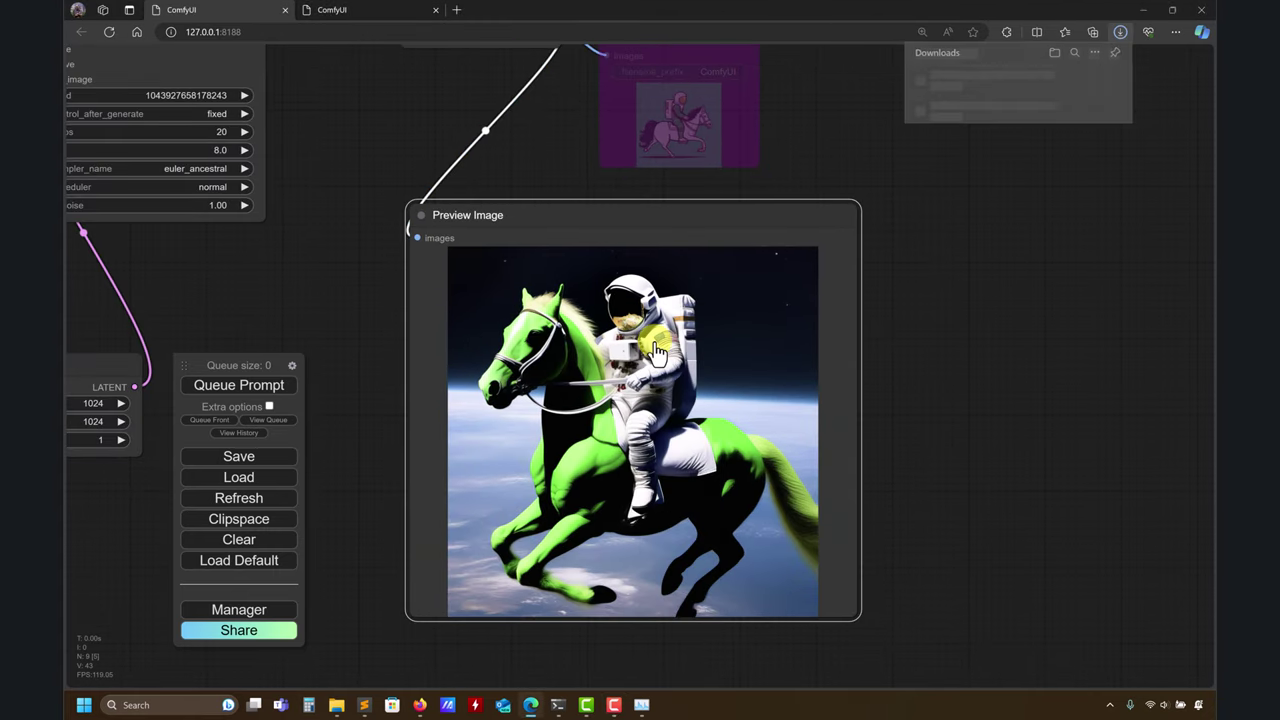
# - View the preview image at full size in a separate browser tab, and return to the workflow
pyautogui.rightClick(592, 358)
pyautogui.click(600, 345)
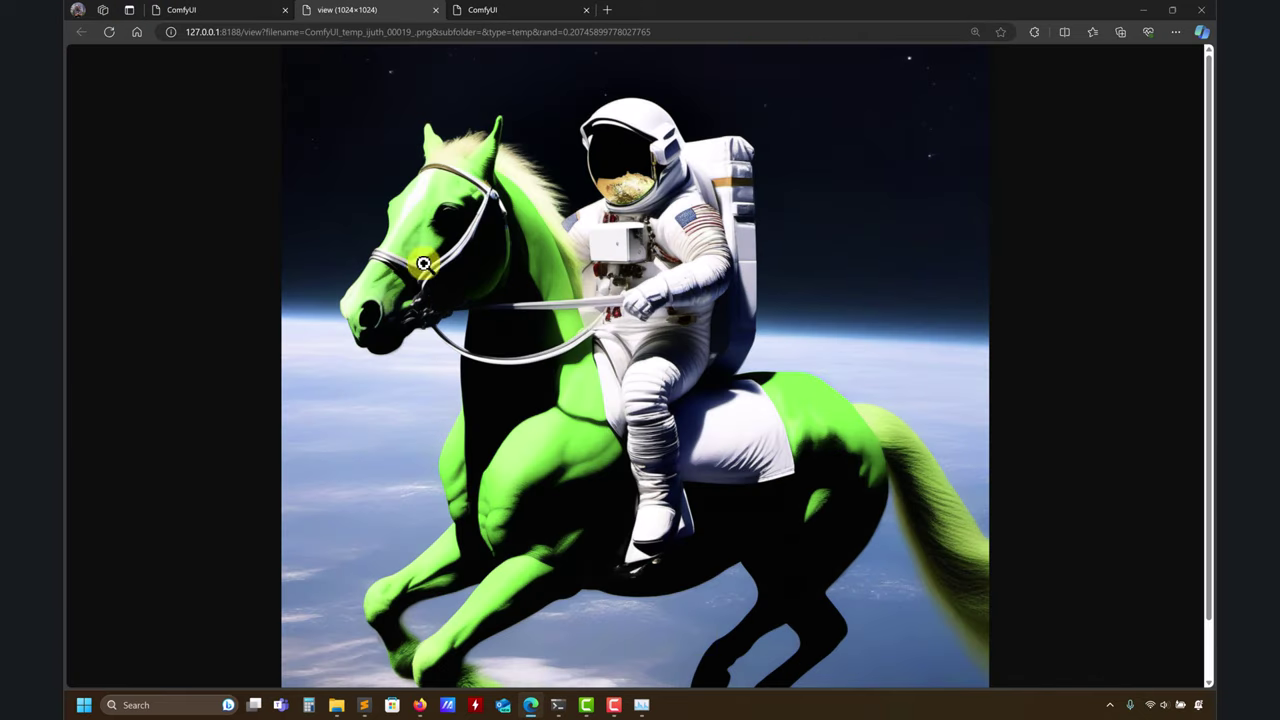
pyautogui.click(220, 9)
# - Remove the KSampler node from the workflow
pyautogui.moveTo(271, 263); pyautogui.dragTo(659, 321)
pyautogui.scroll(-5, 705, 337)
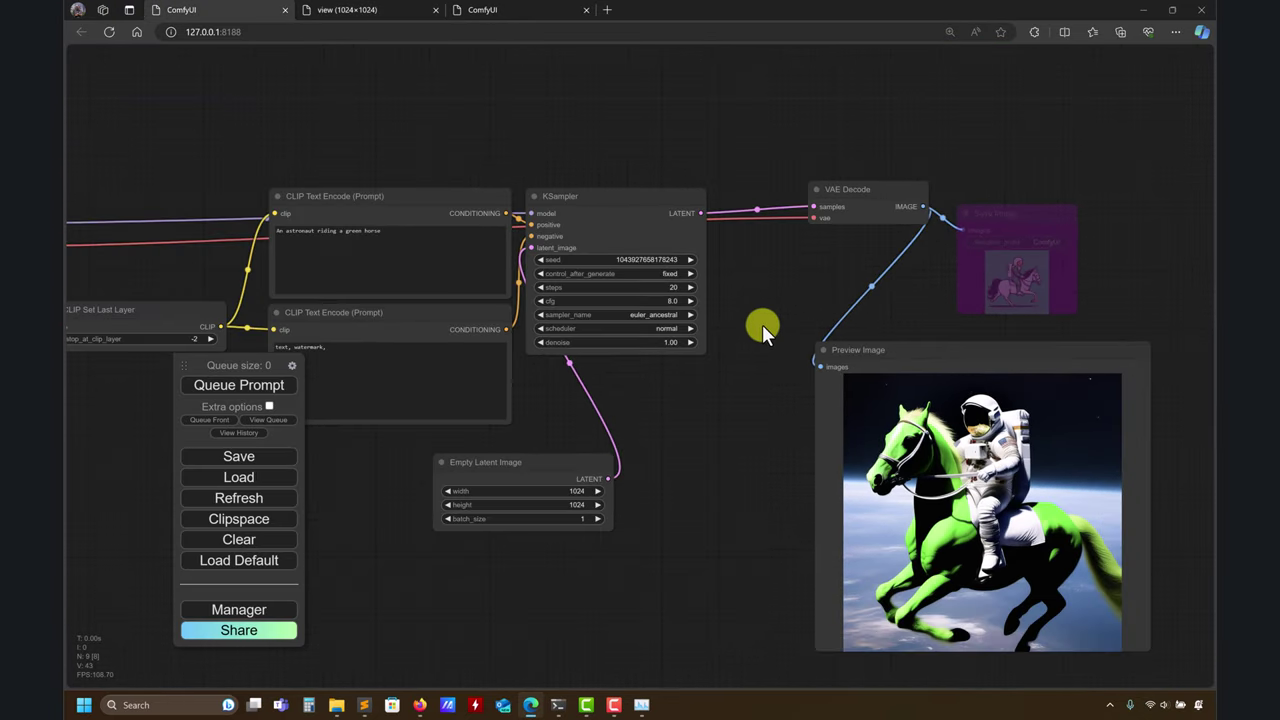
pyautogui.rightClick(617, 201)
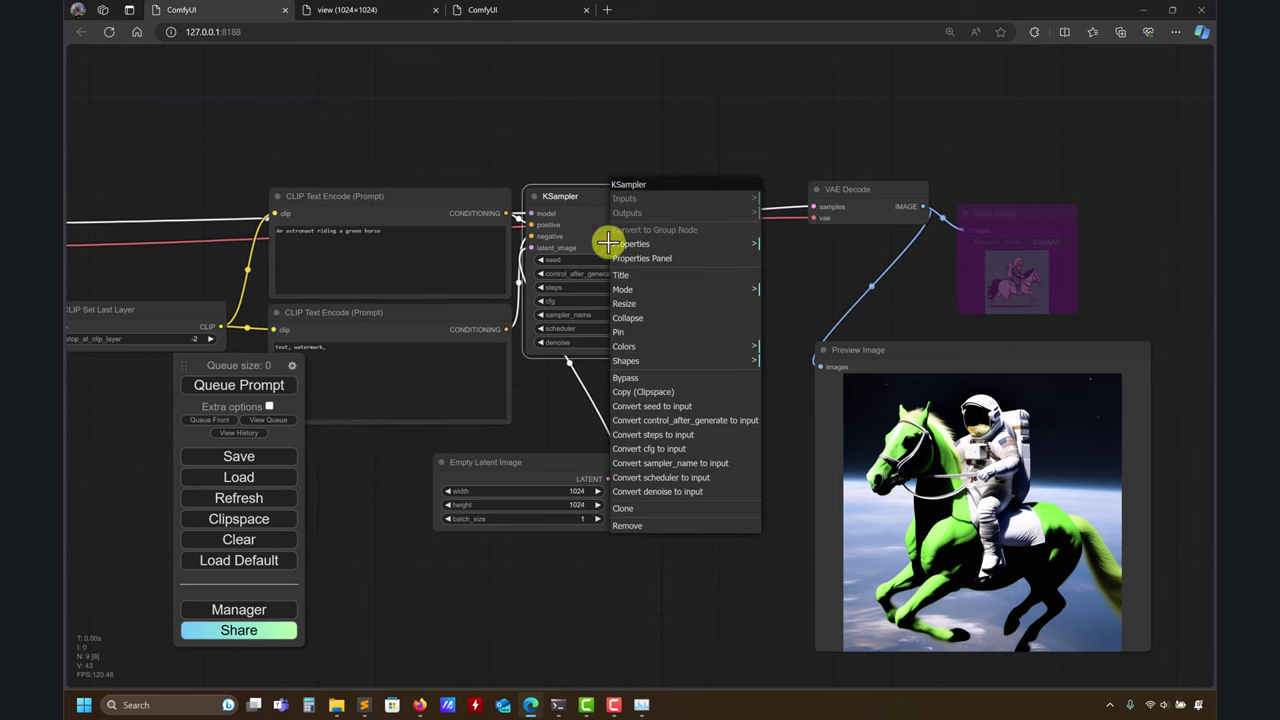
pyautogui.click(628, 525)
# - Search for "ks", add a KSamplerAdvanced node, and place it between the prompt nodes and VAE Decode
pyautogui.rightClick(559, 114)
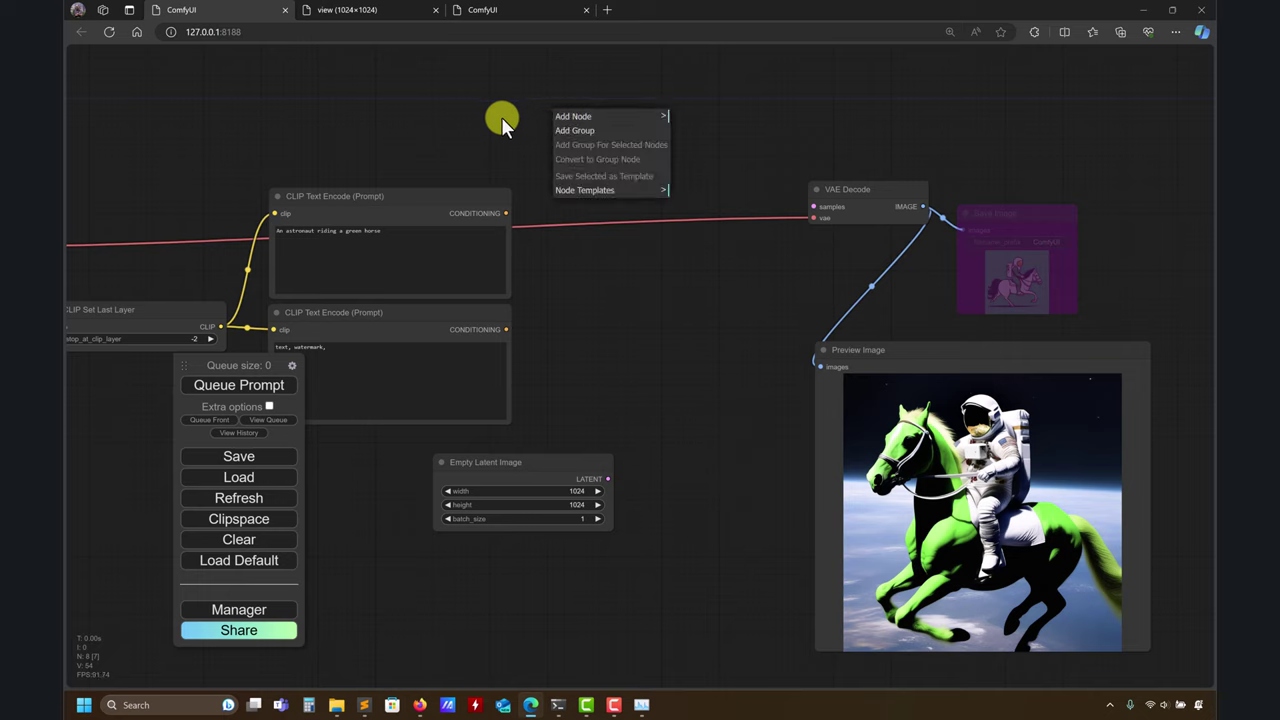
pyautogui.doubleClick(502, 117)
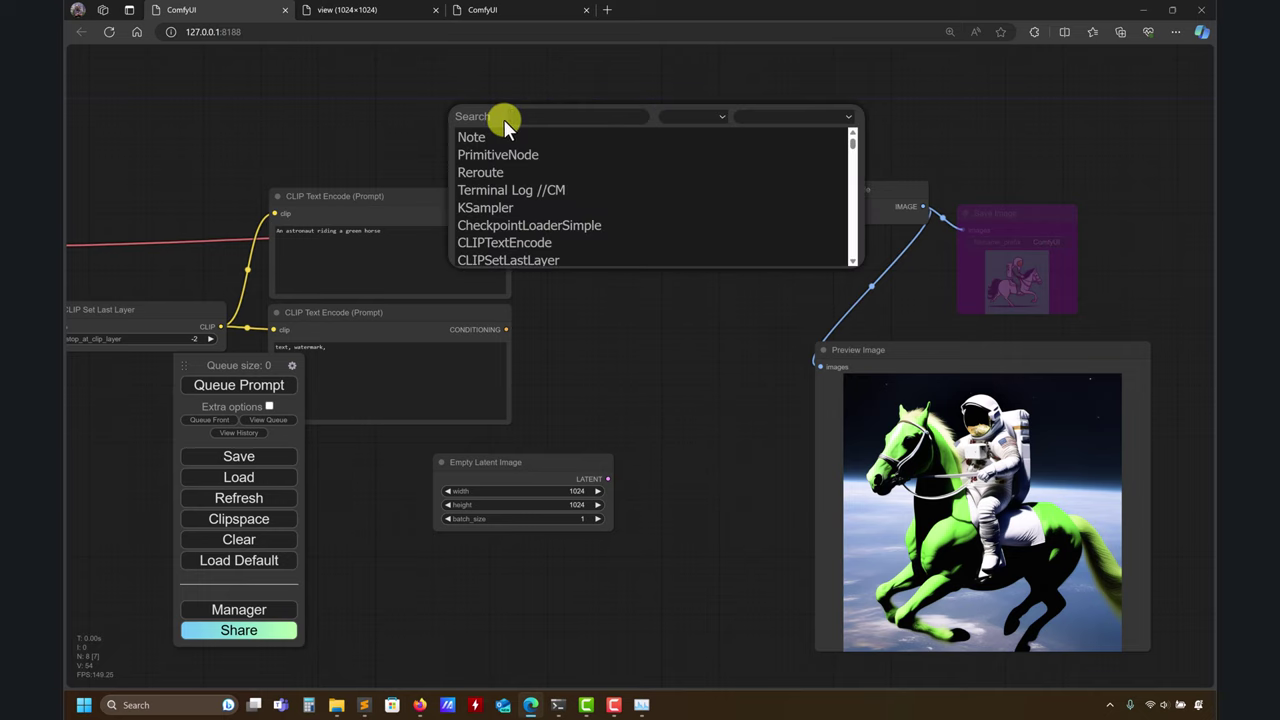
pyautogui.write('ks')
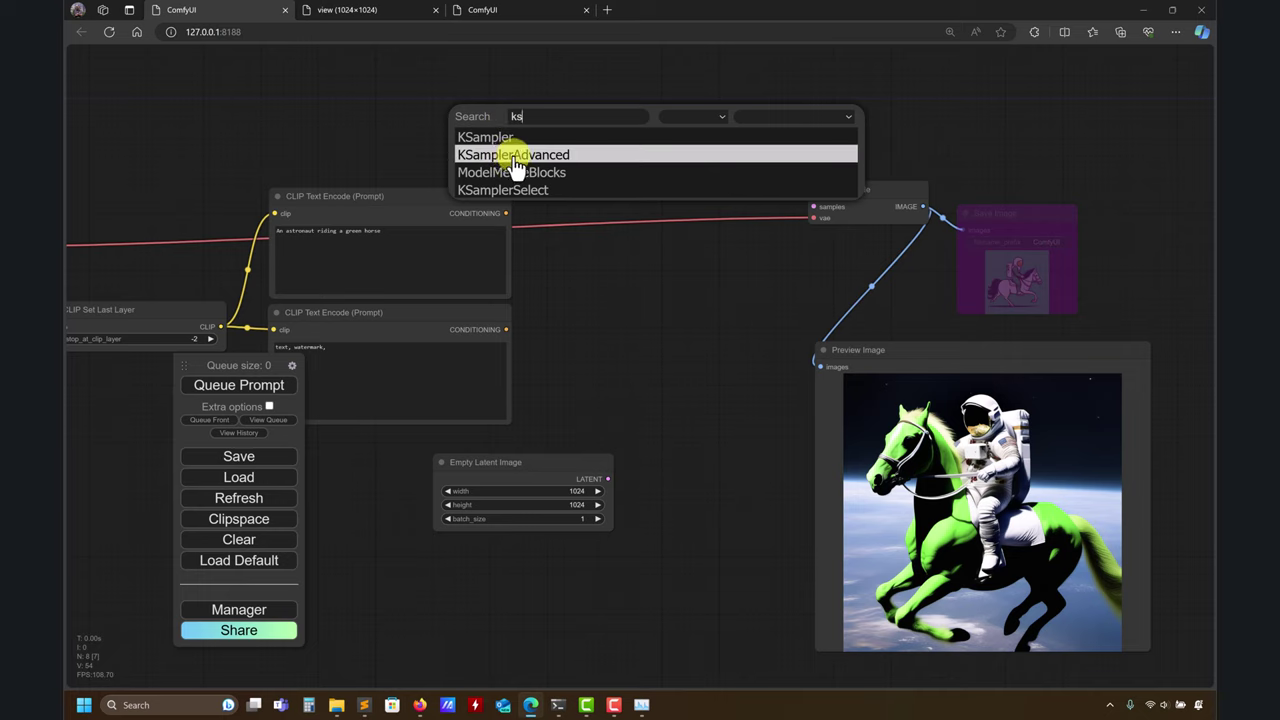
pyautogui.click(515, 157)
pyautogui.moveTo(571, 109); pyautogui.dragTo(651, 171)
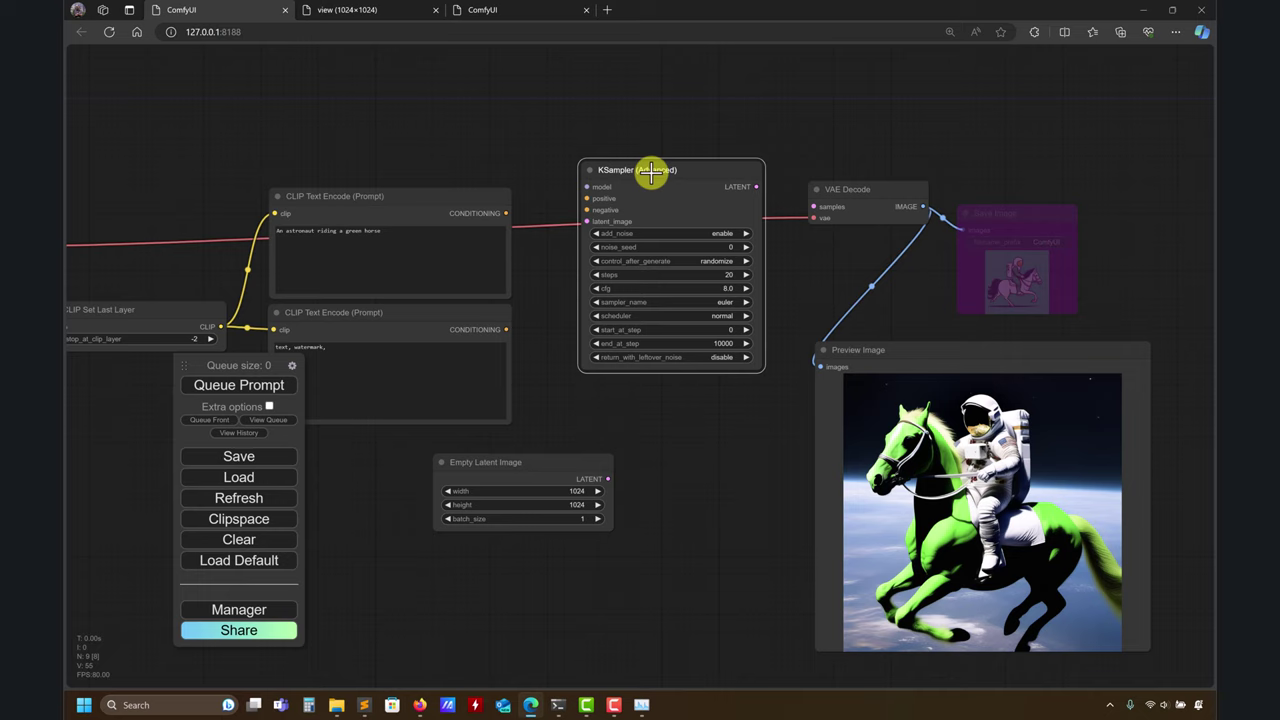
pyautogui.moveTo(651, 171); pyautogui.dragTo(630, 193)
# - Move the VAE Decode node up above the Save Image node and shift KSampler (Advanced) to make room between the nodes
pyautogui.moveTo(874, 197); pyautogui.dragTo(929, 100)
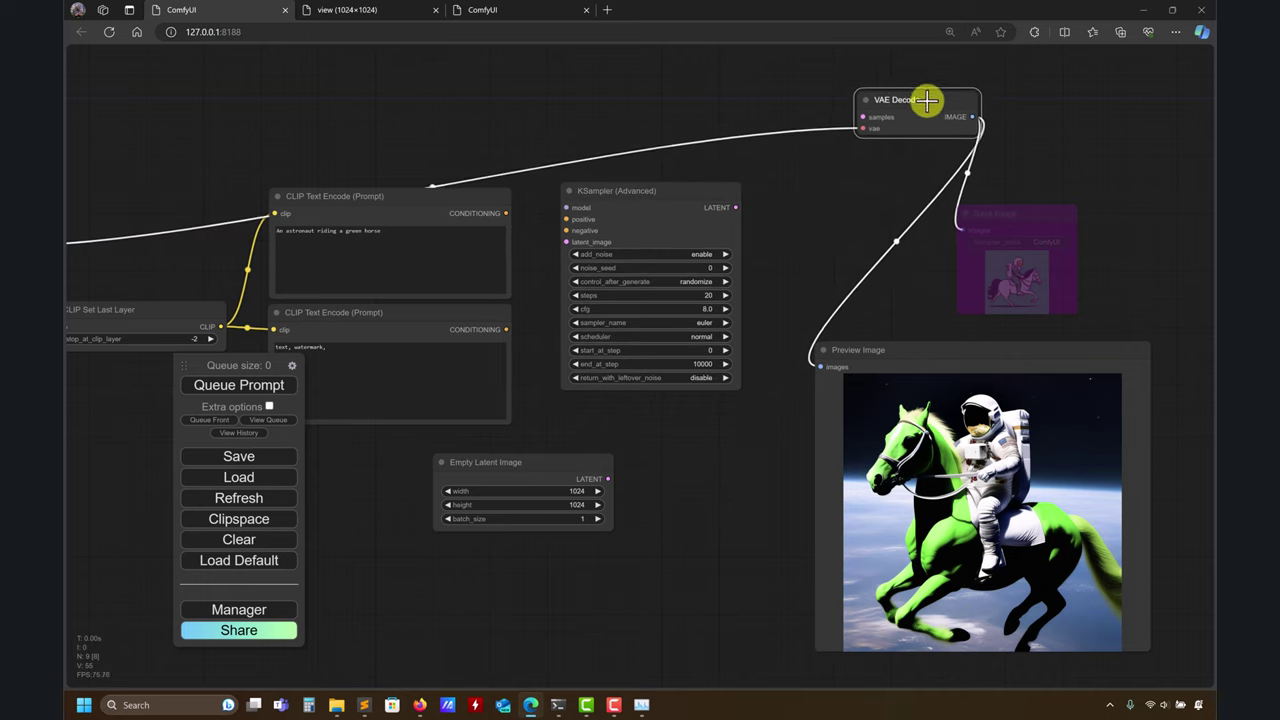
pyautogui.moveTo(646, 199); pyautogui.dragTo(731, 183)
pyautogui.moveTo(692, 367); pyautogui.dragTo(623, 389)
pyautogui.moveTo(634, 442); pyautogui.dragTo(706, 420)
pyautogui.moveTo(691, 186); pyautogui.dragTo(668, 178)
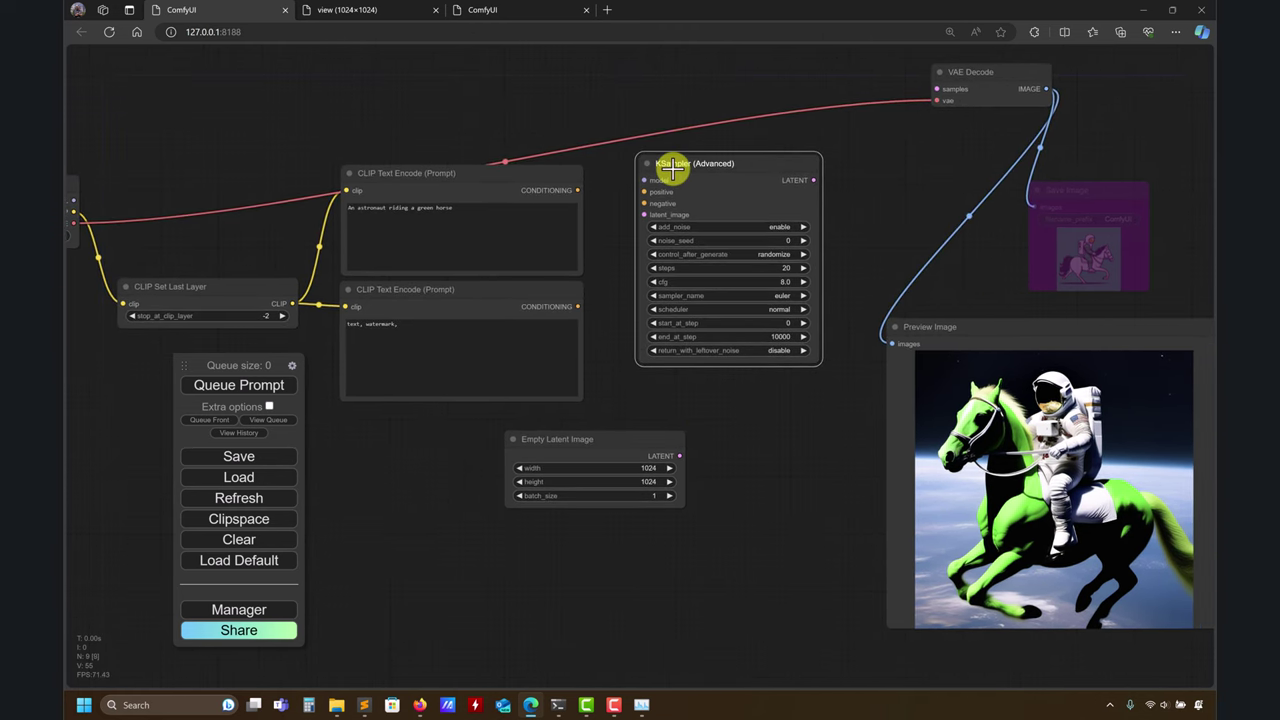
# - Connect the model, positive and negative prompts and empty latent to KSampler (Advanced), and move Empty Latent Image below the negative prompt
pyautogui.moveTo(197, 148); pyautogui.dragTo(290, 146)
pyautogui.click(705, 182)
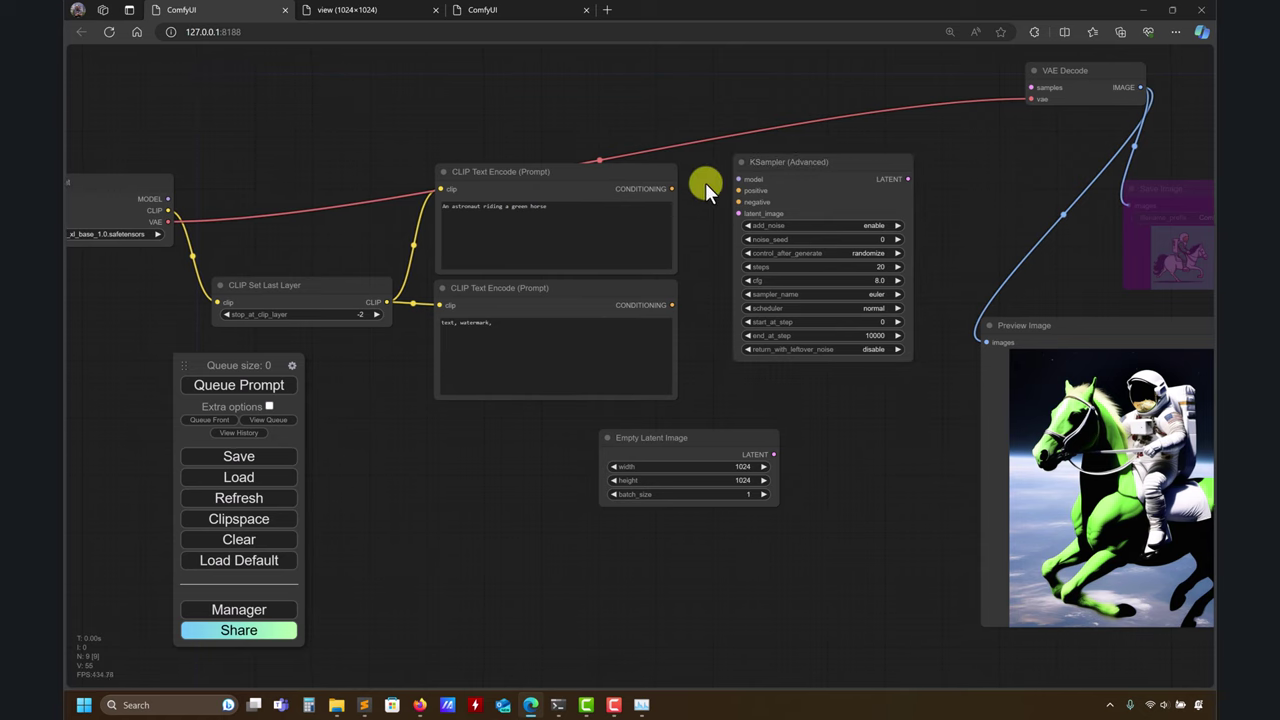
pyautogui.moveTo(740, 178); pyautogui.dragTo(183, 203)
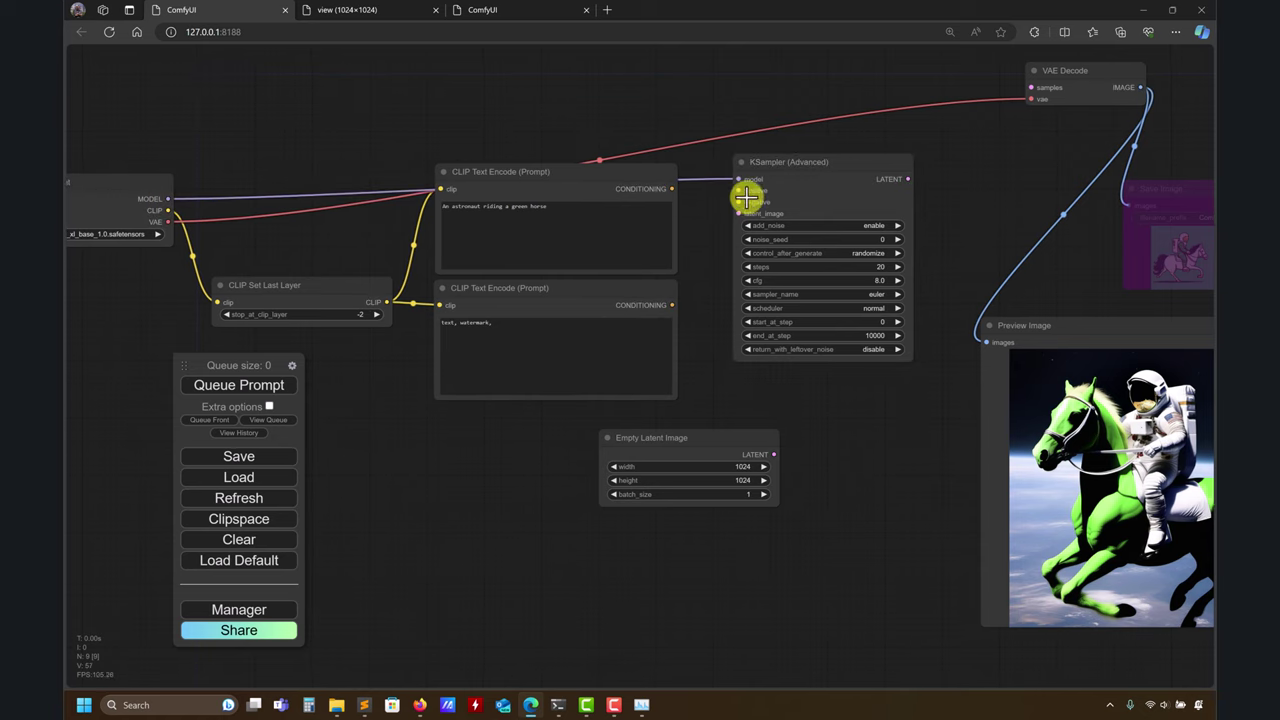
pyautogui.moveTo(744, 191); pyautogui.dragTo(673, 303)
pyautogui.moveTo(736, 214); pyautogui.dragTo(778, 451)
pyautogui.moveTo(685, 443); pyautogui.dragTo(528, 465)
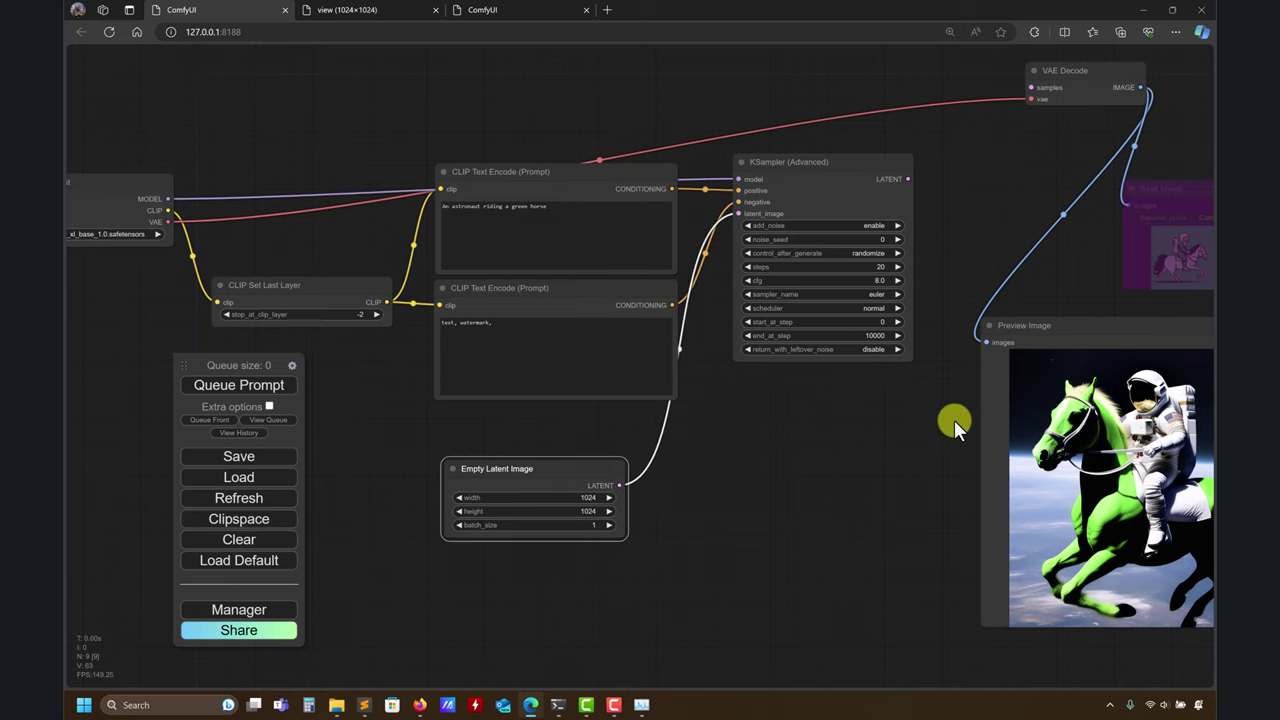
# - Connect the LATENT output of KSampler (Advanced) to the samples input of VAE Decode
pyautogui.moveTo(954, 420); pyautogui.dragTo(824, 452)
pyautogui.moveTo(780, 211); pyautogui.dragTo(902, 120)
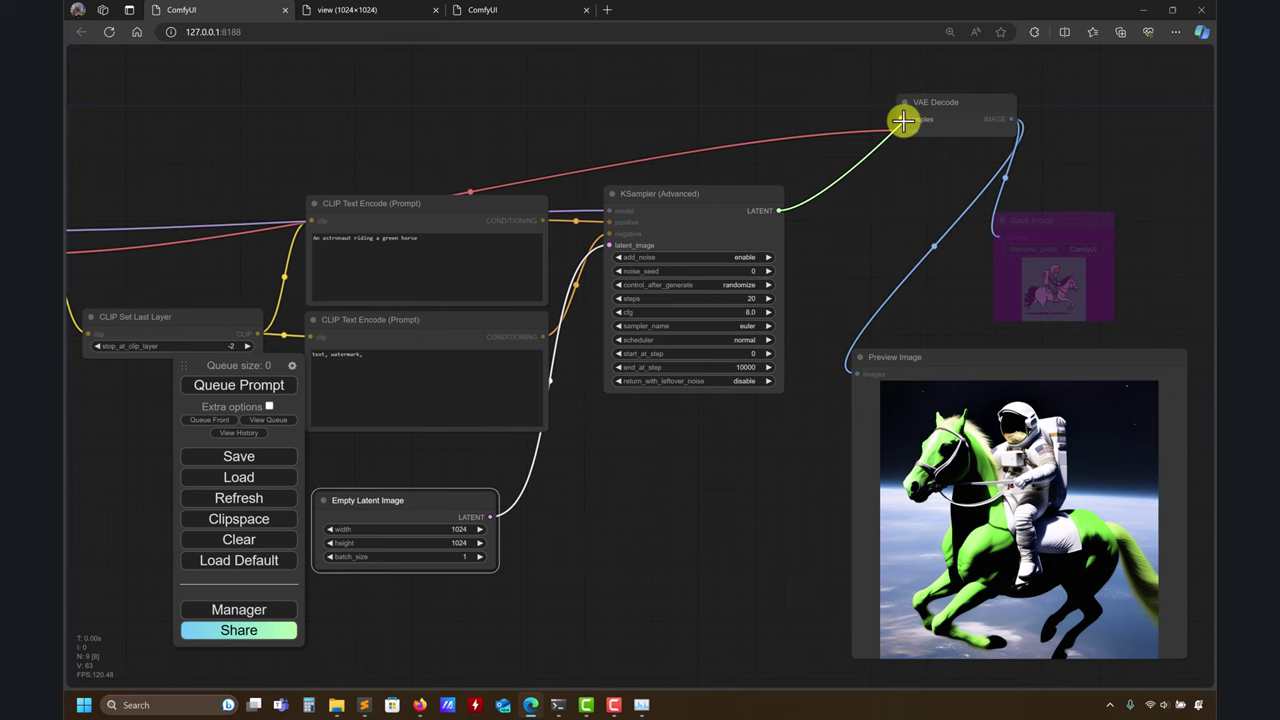
pyautogui.moveTo(706, 200)
pyautogui.mouseDown()
pyautogui.moveTo(722, 232)
pyautogui.moveTo(694, 200)
pyautogui.mouseUp()
# - Set return_with_leftover_noise to enable in the KSampler (Advanced) node
pyautogui.moveTo(695, 443); pyautogui.dragTo(562, 430)
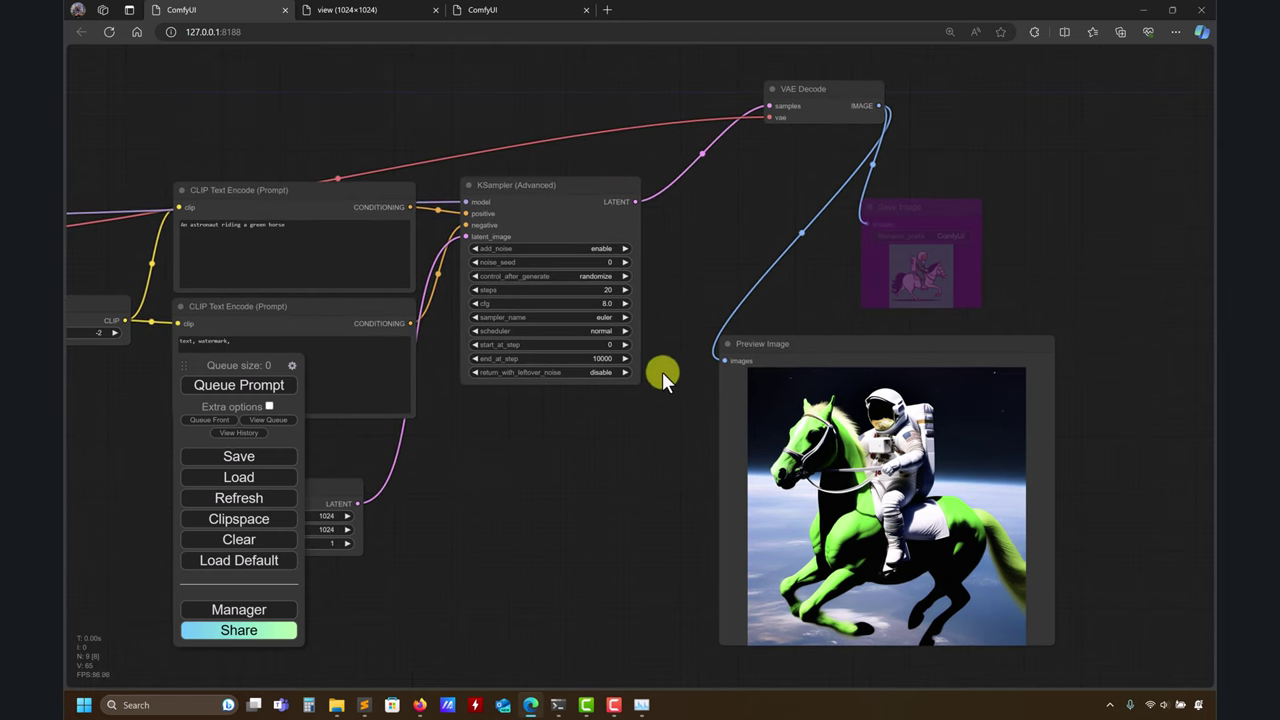
pyautogui.click(600, 372)
pyautogui.click(607, 376)
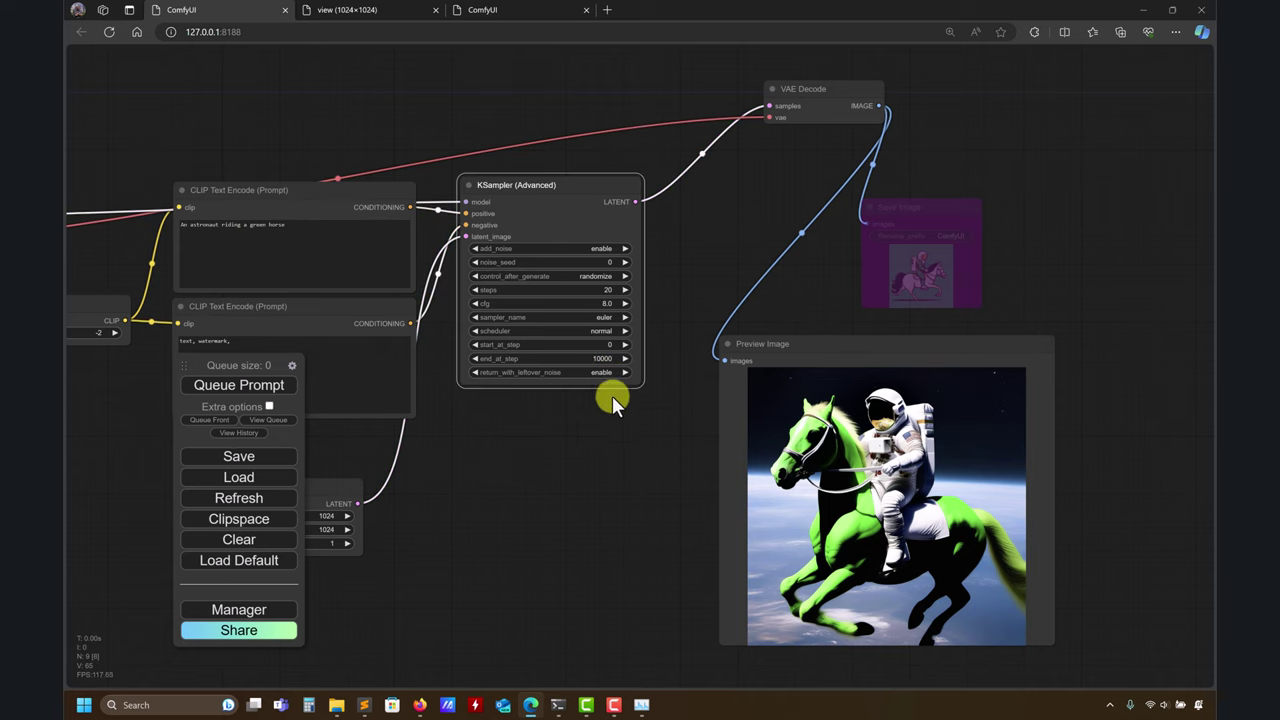
pyautogui.moveTo(597, 447); pyautogui.dragTo(597, 450)
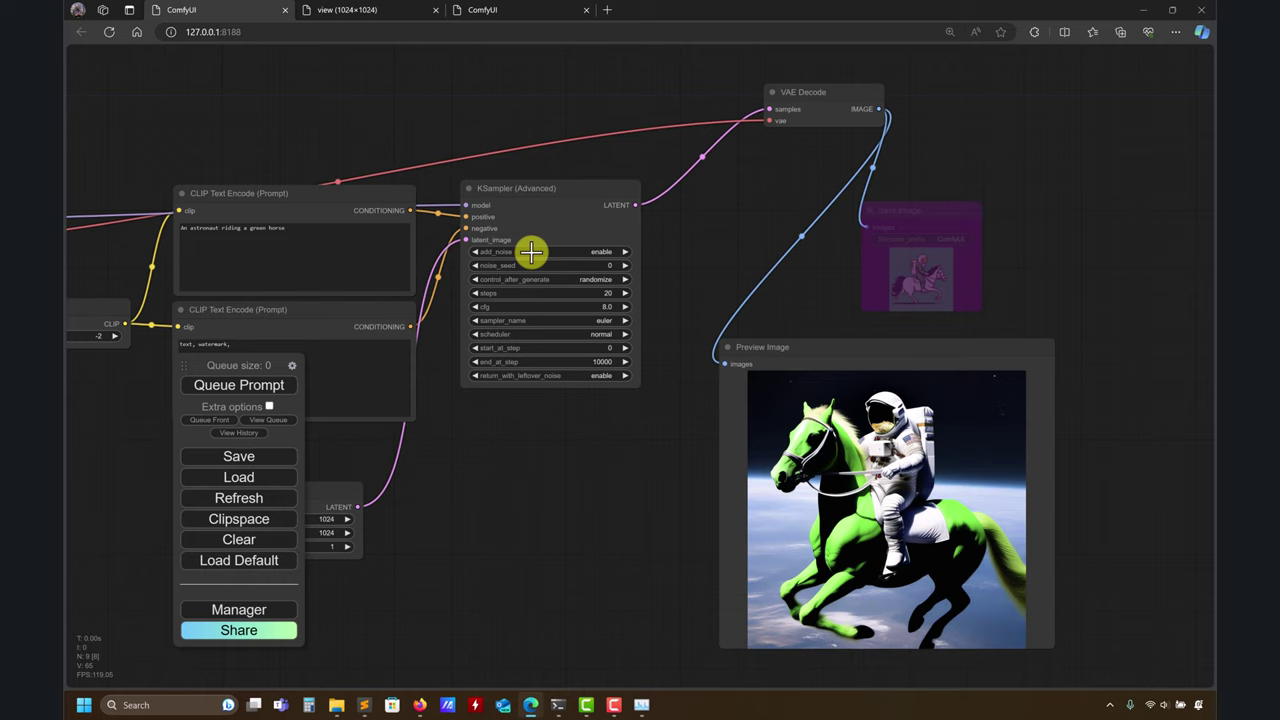
pyautogui.click(364, 705)
pyautogui.click(287, 398)
pyautogui.doubleClick(287, 398)
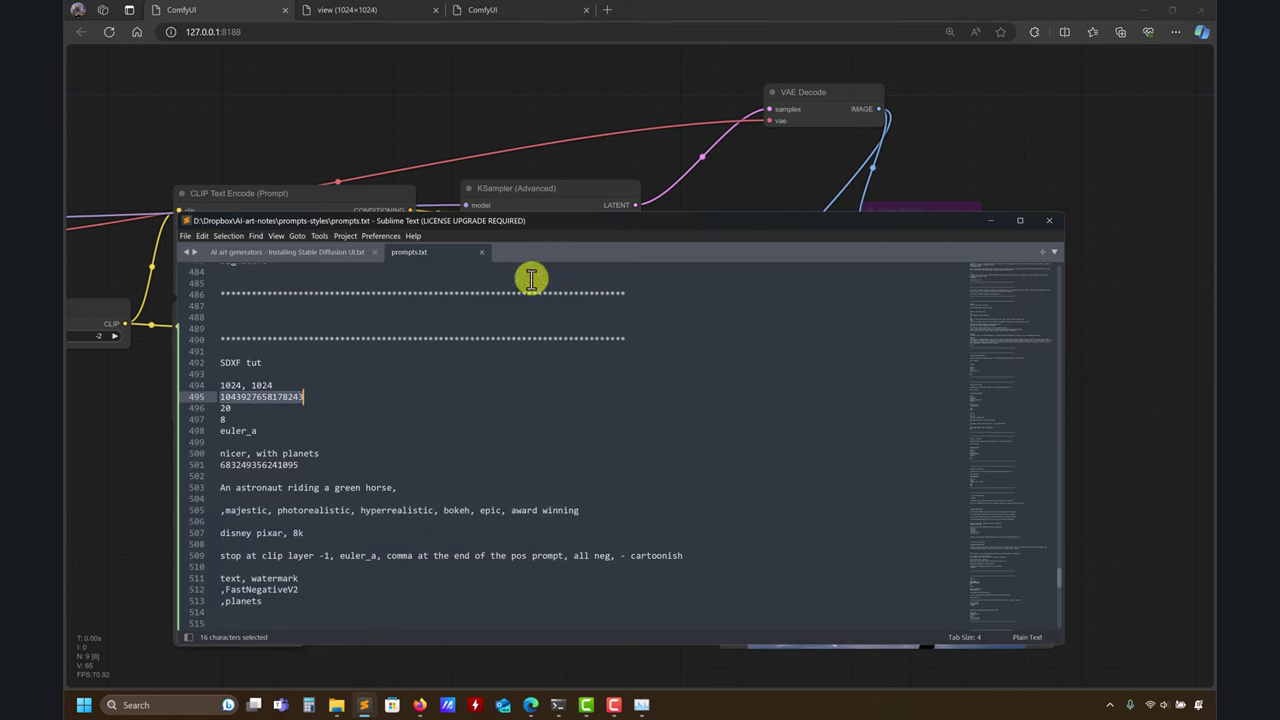
pyautogui.click(575, 180)
pyautogui.click(588, 265)
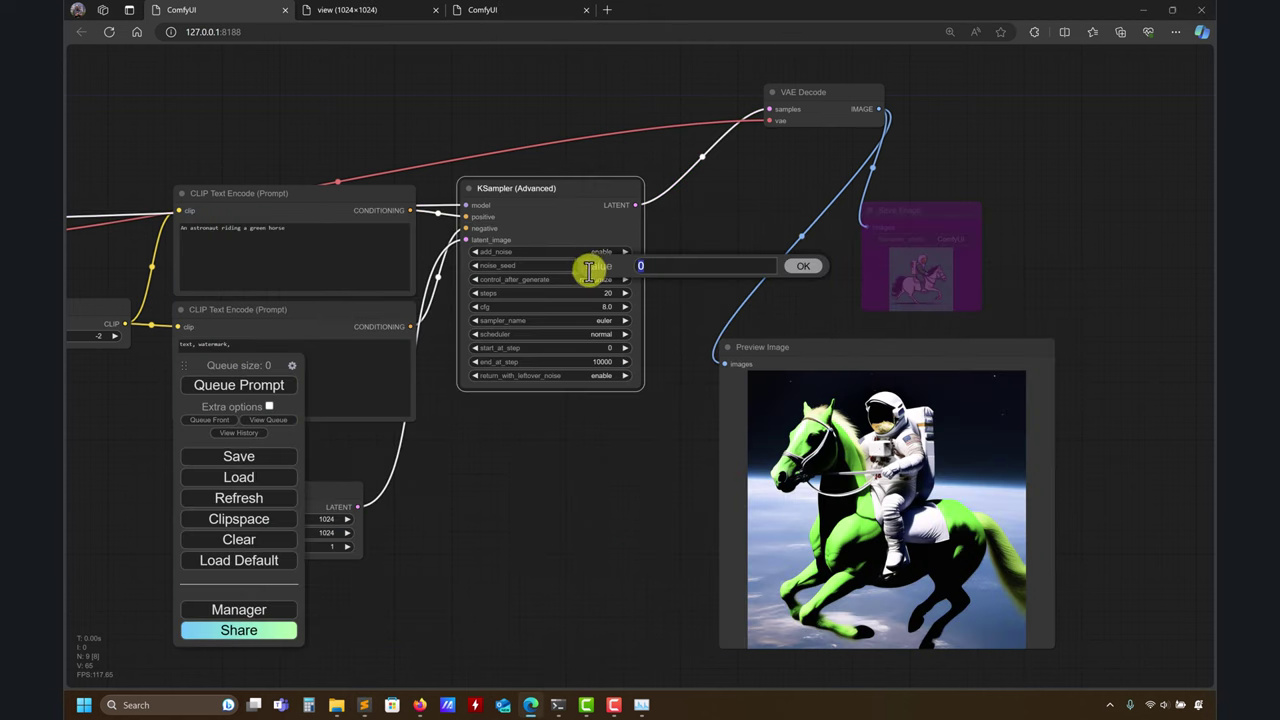
pyautogui.click(796, 266)
# - Set control_after_generate to fixed, sampler_name to euler_ancestral and scheduler to normal in KSampler (Advanced)
pyautogui.click(506, 279)
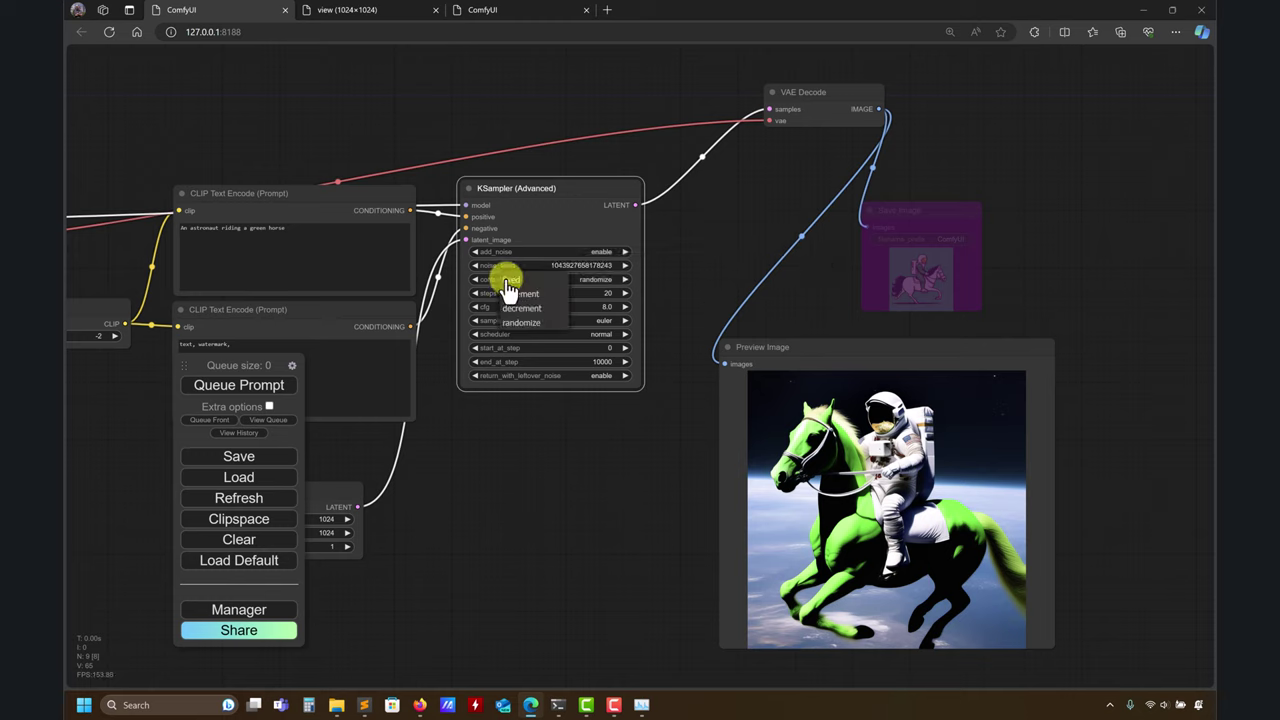
pyautogui.click(532, 282)
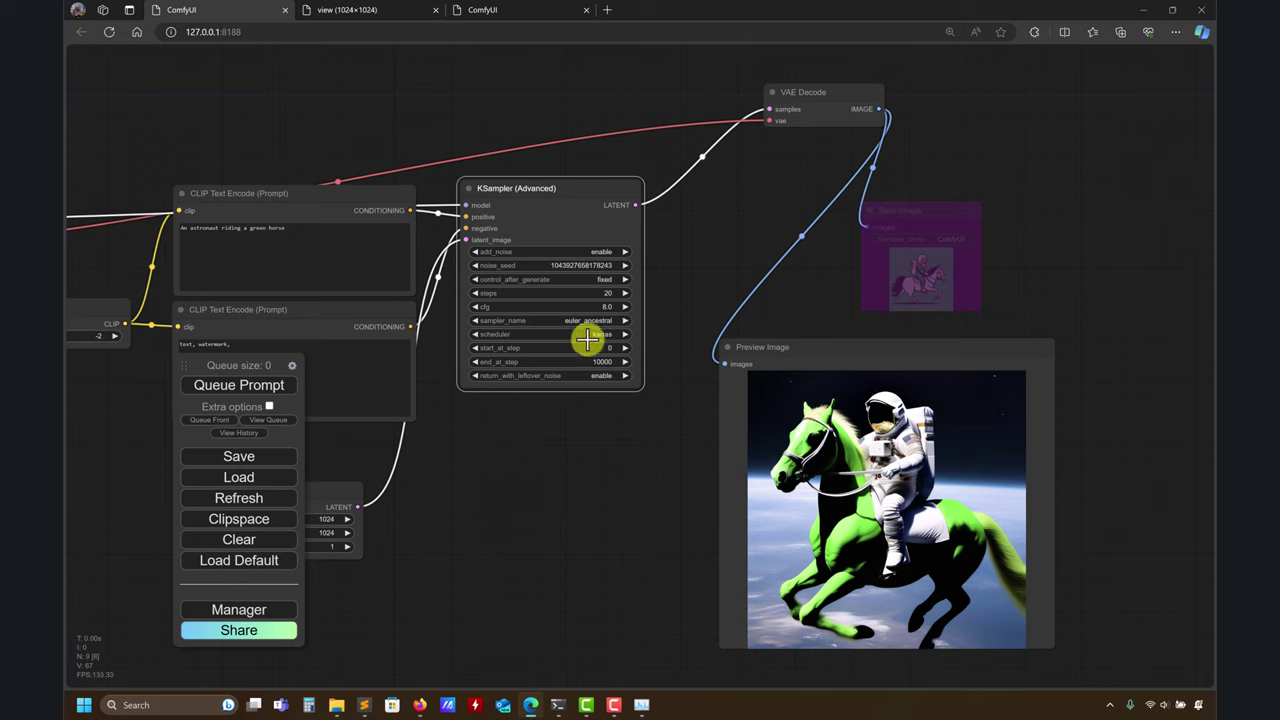
pyautogui.click(476, 334)
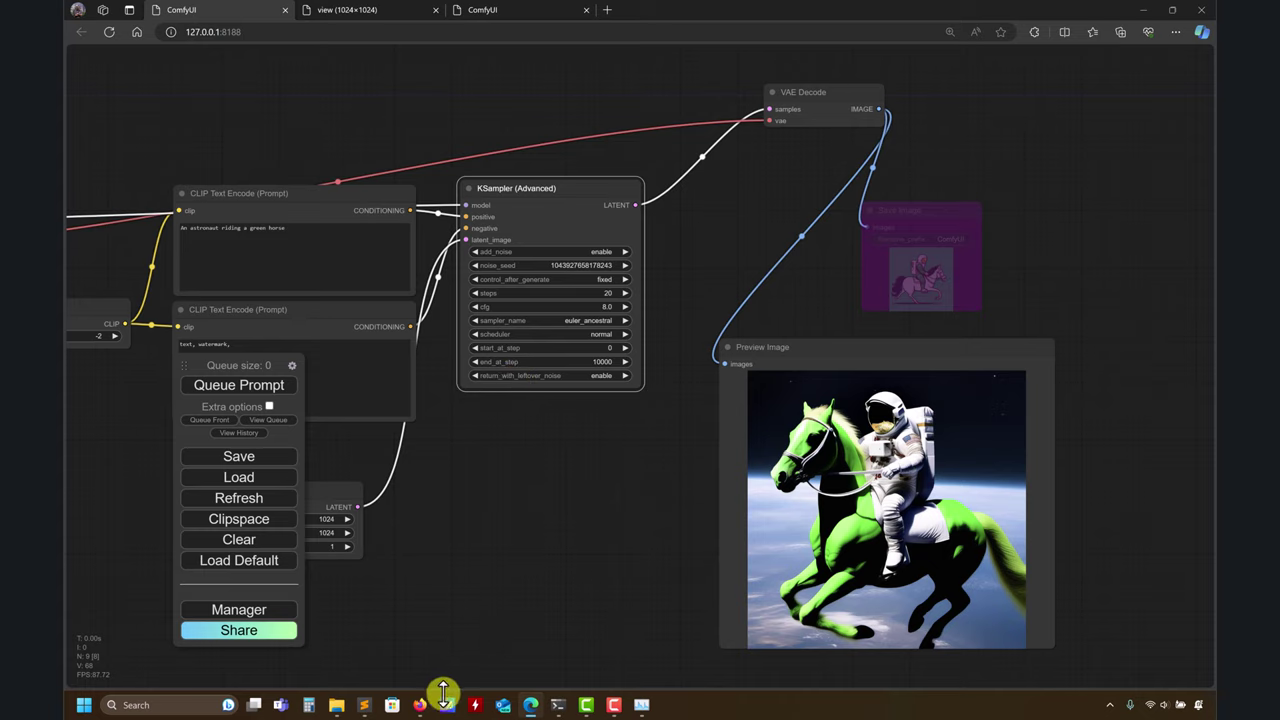
# - Switch to Firefox, examine the img2img denoising strength setting on the AUTOMATIC1111 Features wiki page, and return to ComfyUI
pyautogui.moveTo(420, 703)
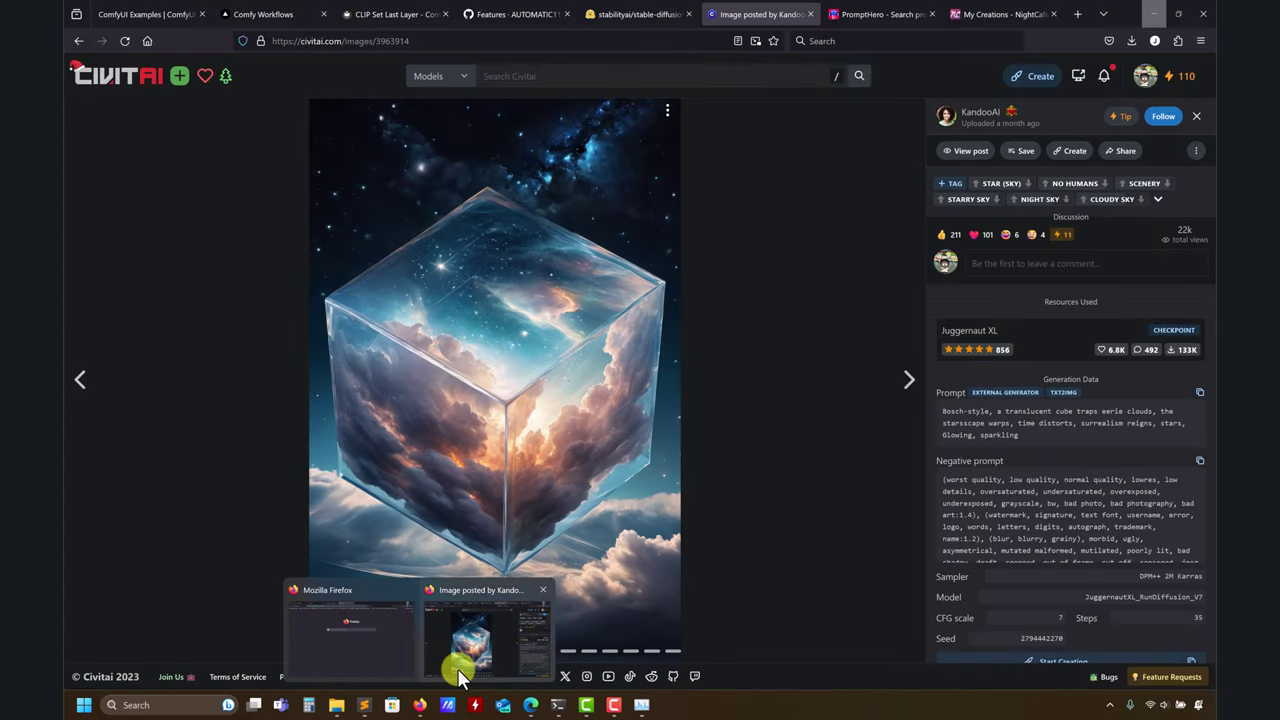
pyautogui.click(459, 675)
pyautogui.click(522, 12)
pyautogui.scroll(10, 802, 390)
pyautogui.moveTo(1212, 590); pyautogui.dragTo(1204, 110)
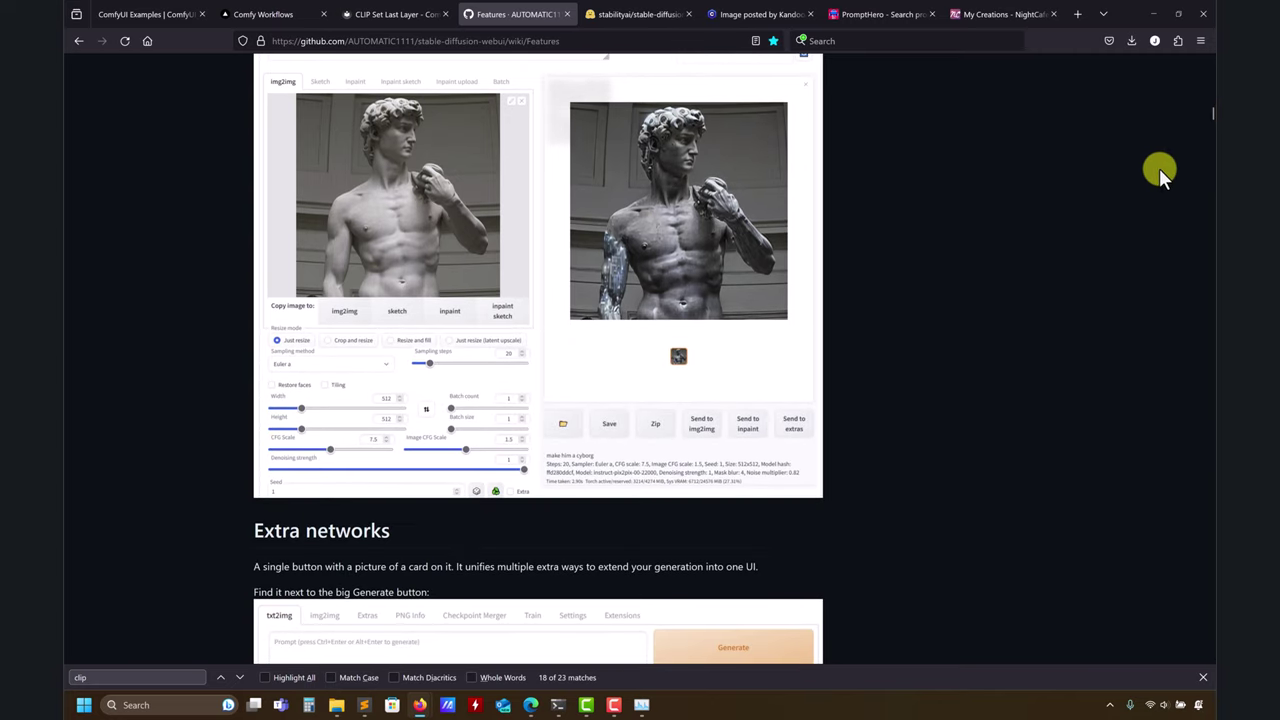
pyautogui.scroll(-1, 1097, 252)
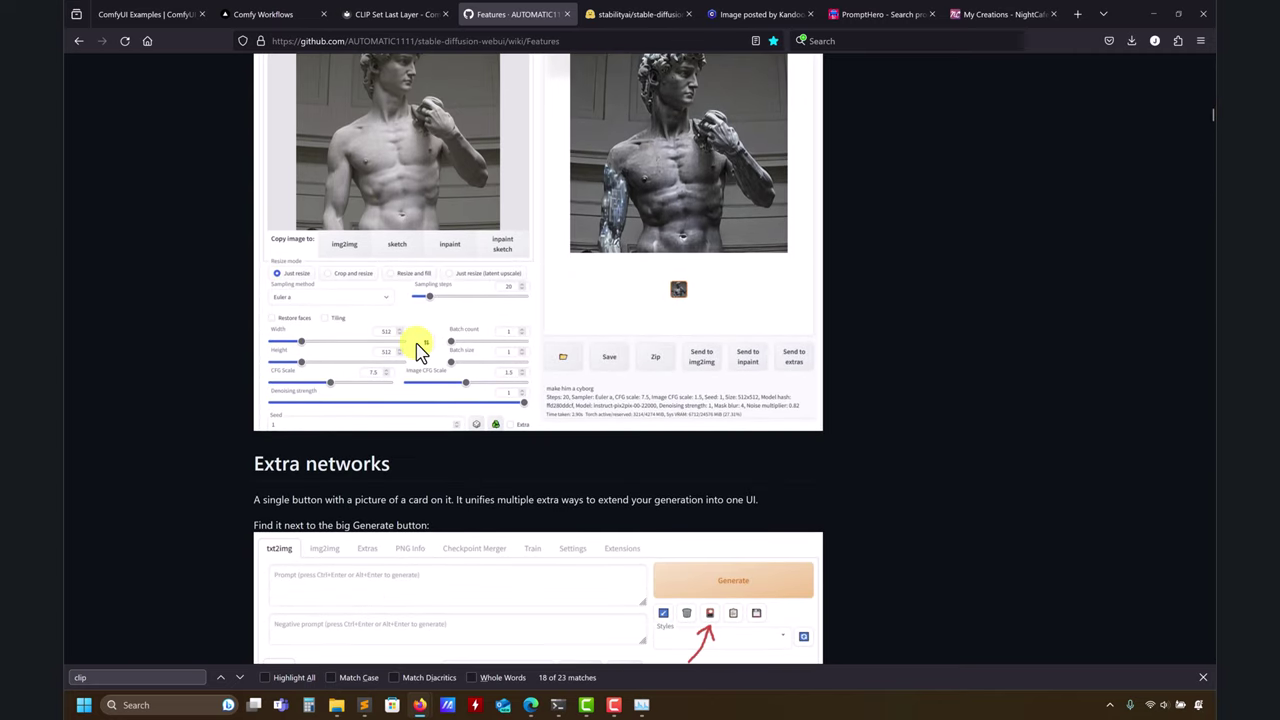
pyautogui.scroll(-1, 300, 331)
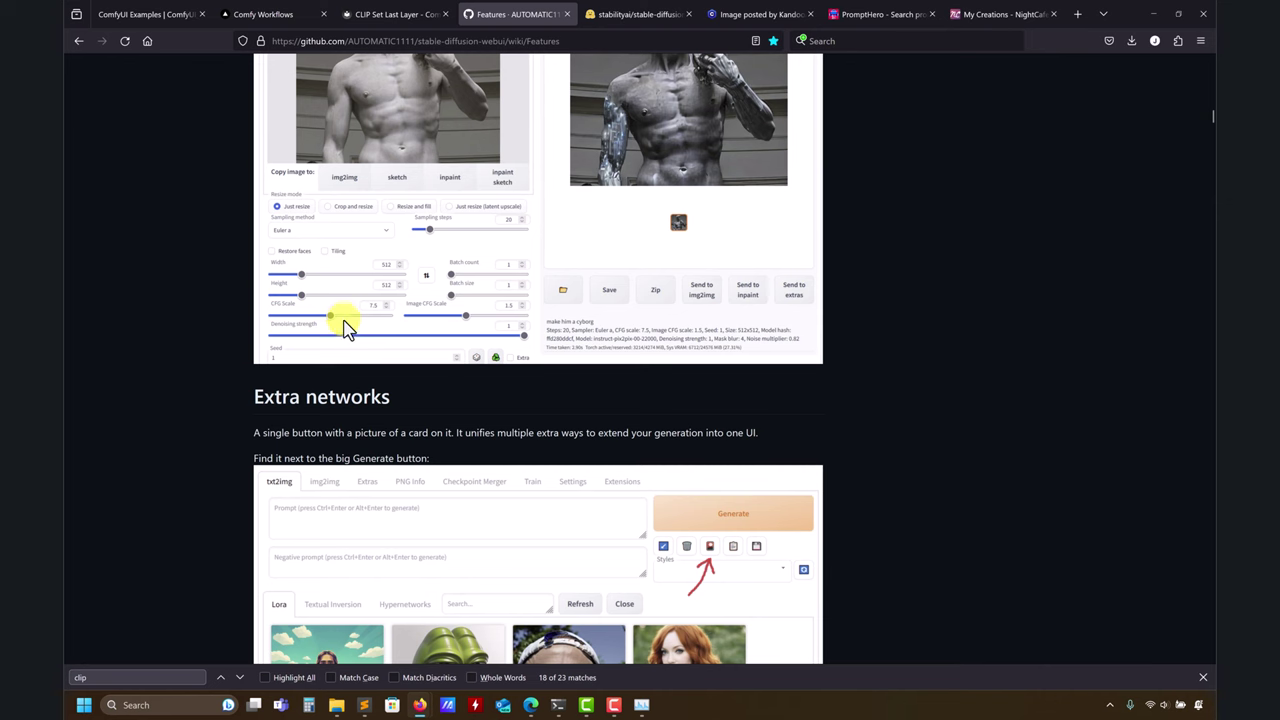
pyautogui.scroll(-1, 343, 328)
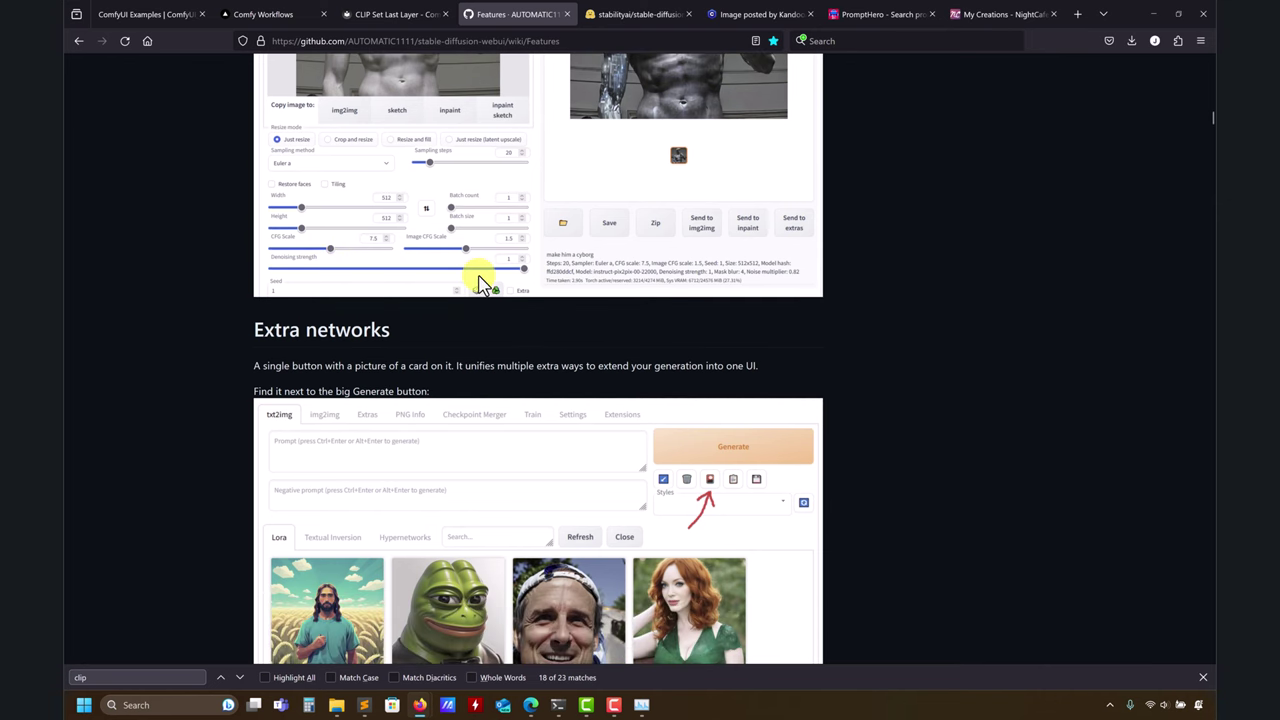
pyautogui.click(1152, 14)
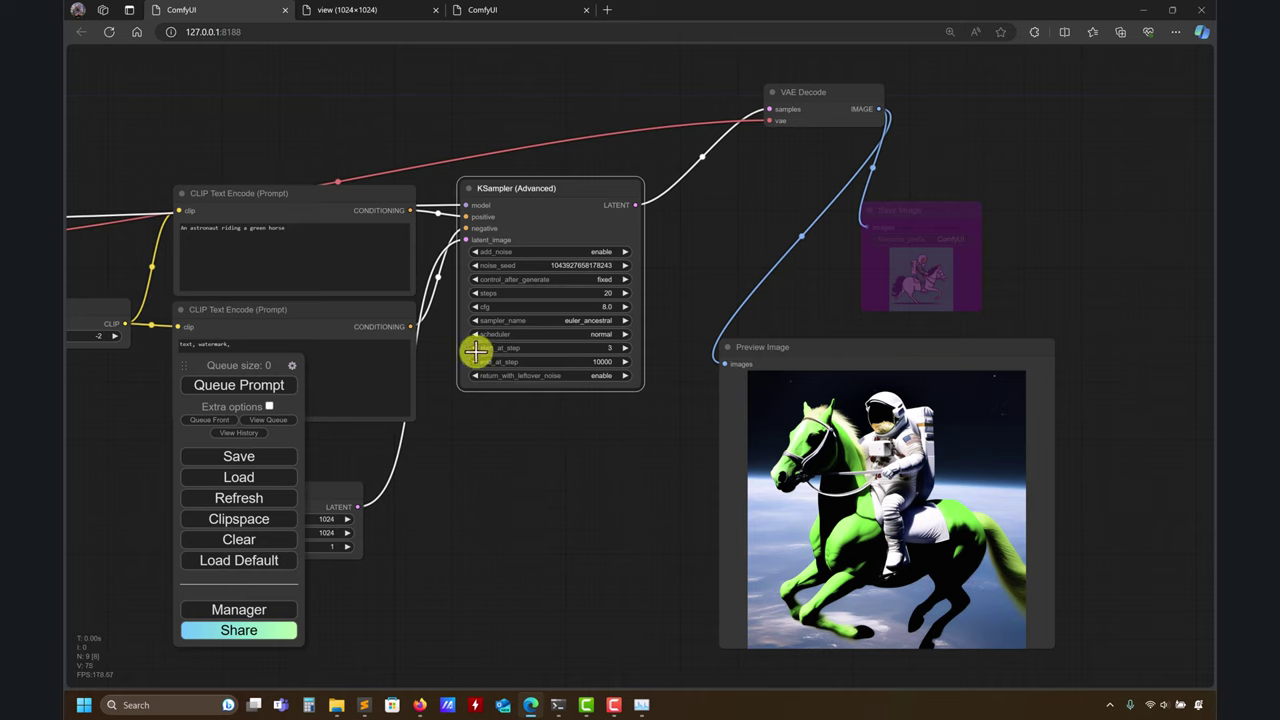
# - Set end_at_step to 15 in the KSampler (Advanced) node and queue the prompt
pyautogui.click(610, 362)
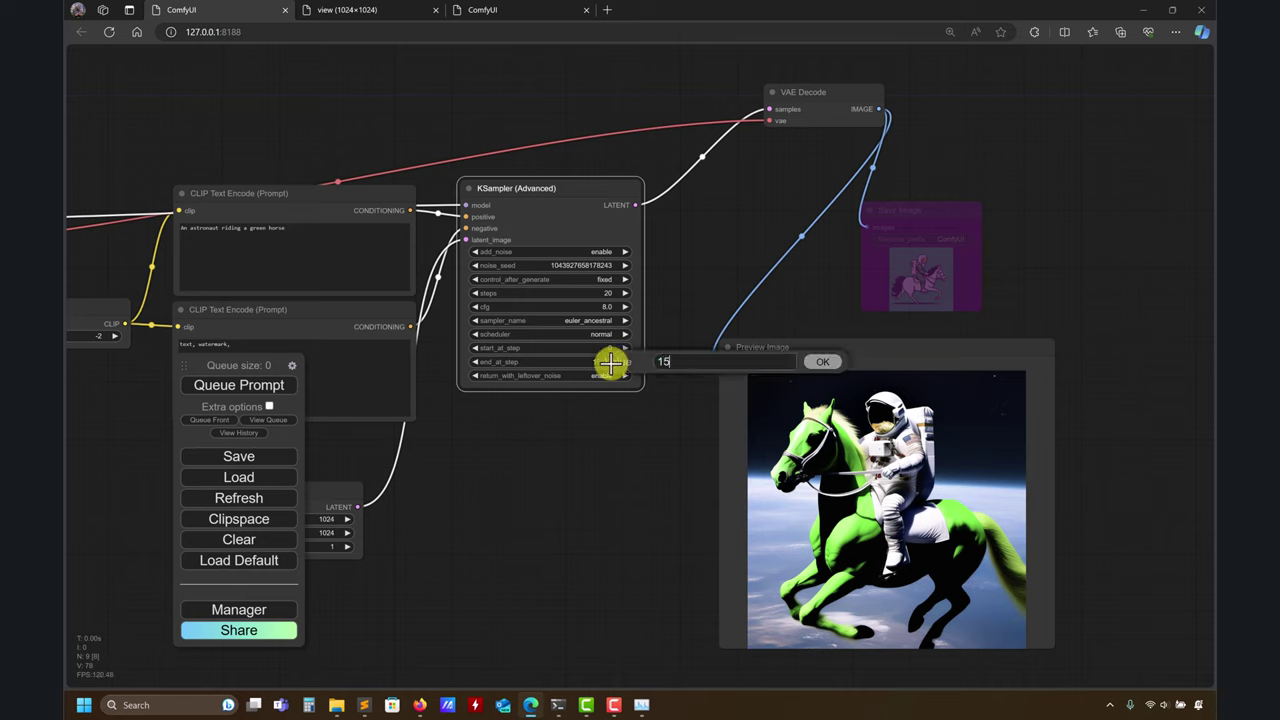
pyautogui.press('Return')
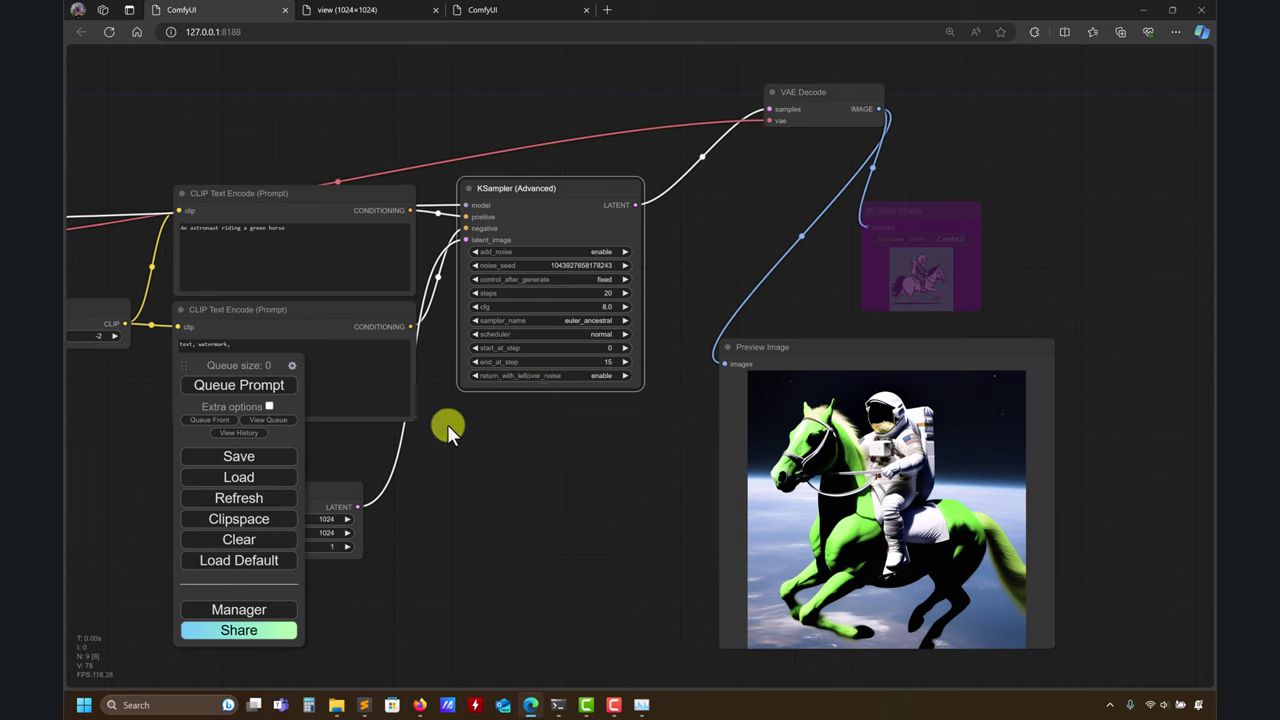
pyautogui.click(255, 398)
# - Move the Preview Image node below KSampler (Advanced) and the bypassed Save Image node closer to VAE Decode
pyautogui.moveTo(743, 349); pyautogui.dragTo(560, 446)
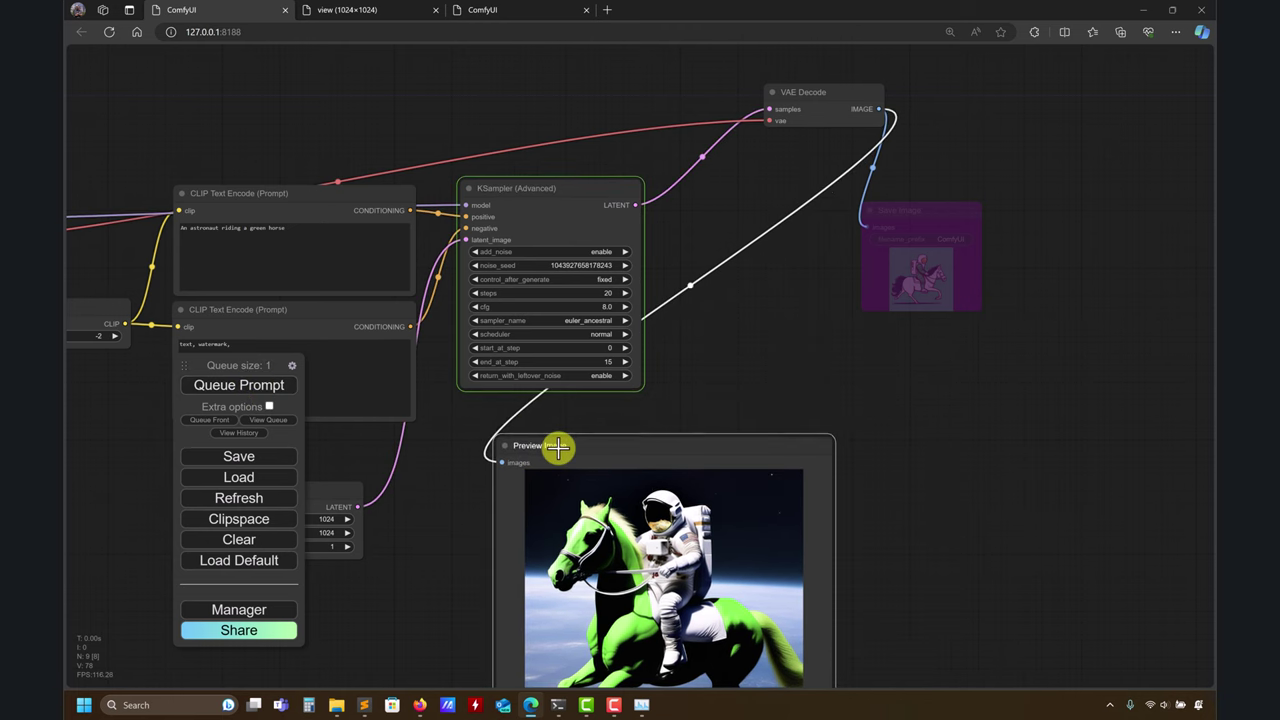
pyautogui.moveTo(701, 369); pyautogui.dragTo(661, 325)
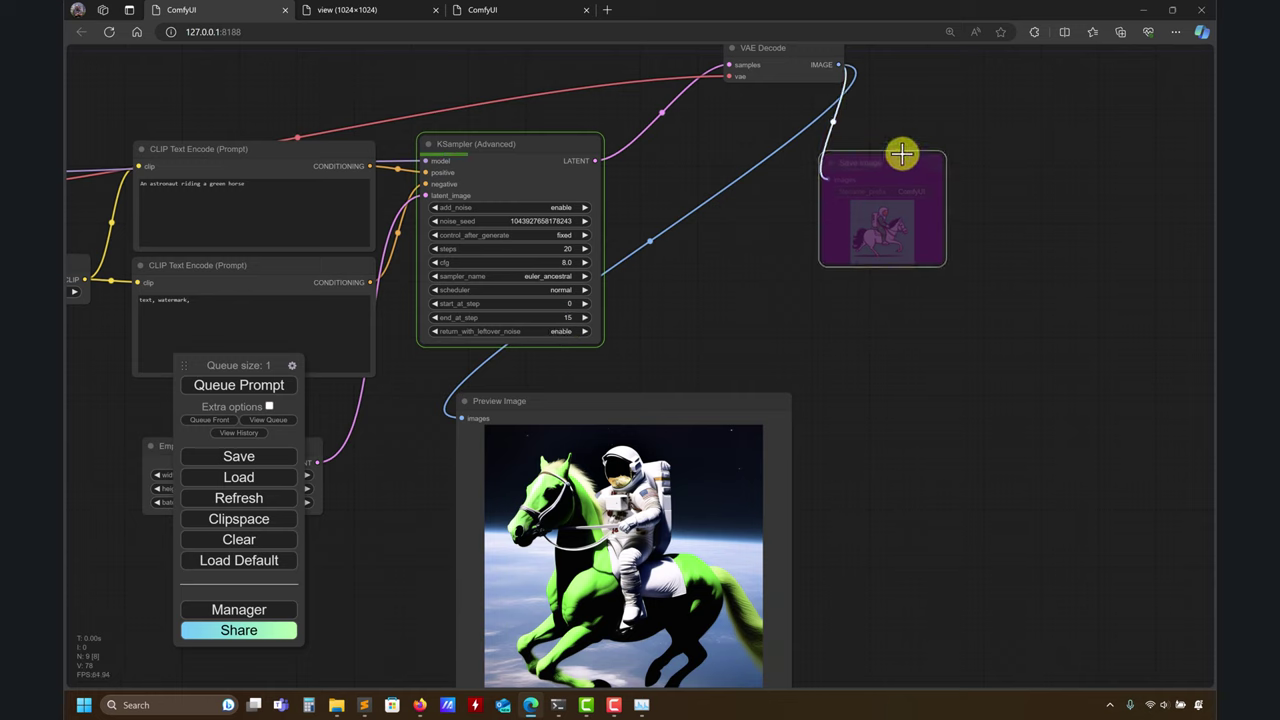
pyautogui.moveTo(903, 151); pyautogui.dragTo(946, 80)
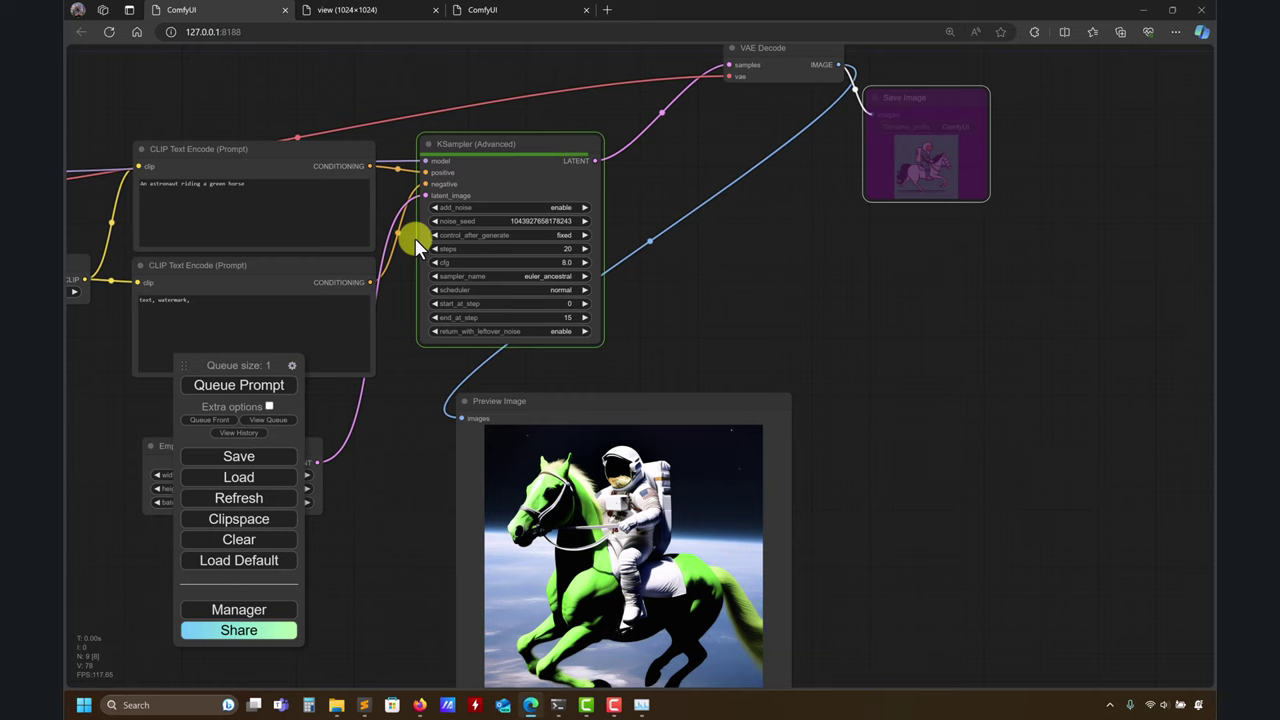
pyautogui.moveTo(876, 315); pyautogui.dragTo(806, 338)
pyautogui.moveTo(858, 125); pyautogui.dragTo(888, 80)
pyautogui.moveTo(795, 369); pyautogui.dragTo(823, 252)
pyautogui.moveTo(852, 382); pyautogui.dragTo(871, 365)
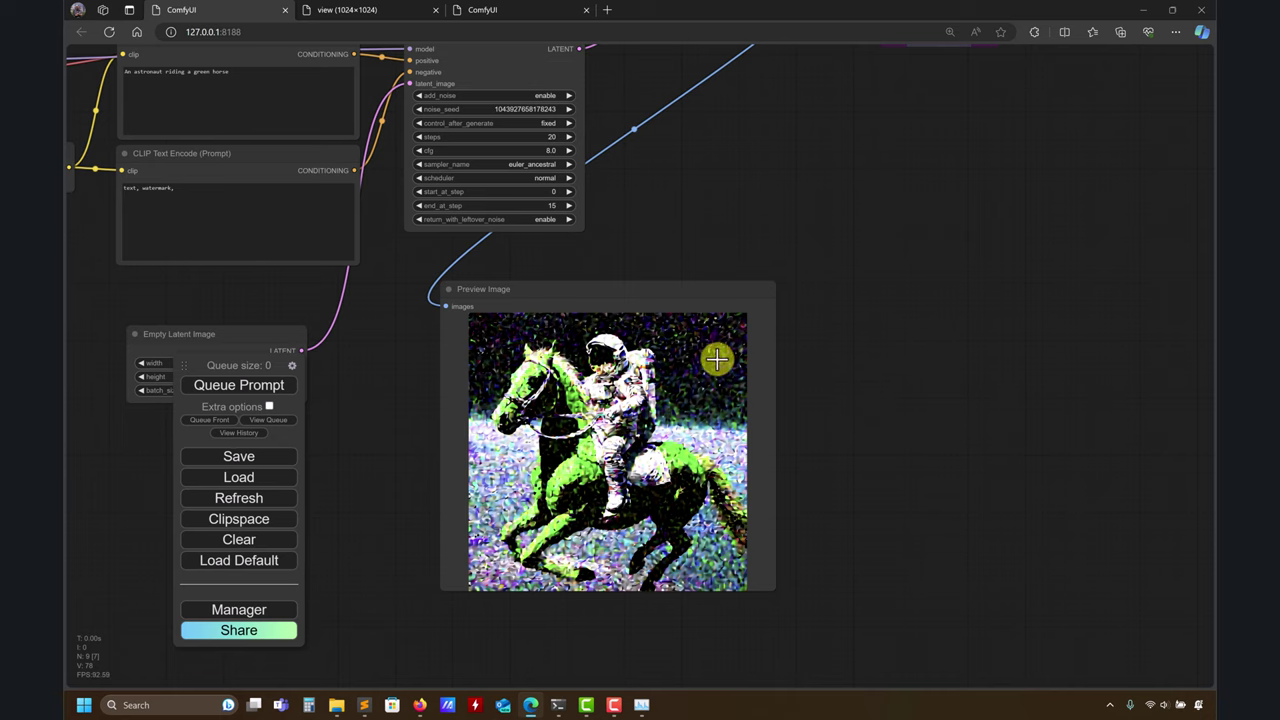
pyautogui.moveTo(680, 309); pyautogui.dragTo(671, 298)
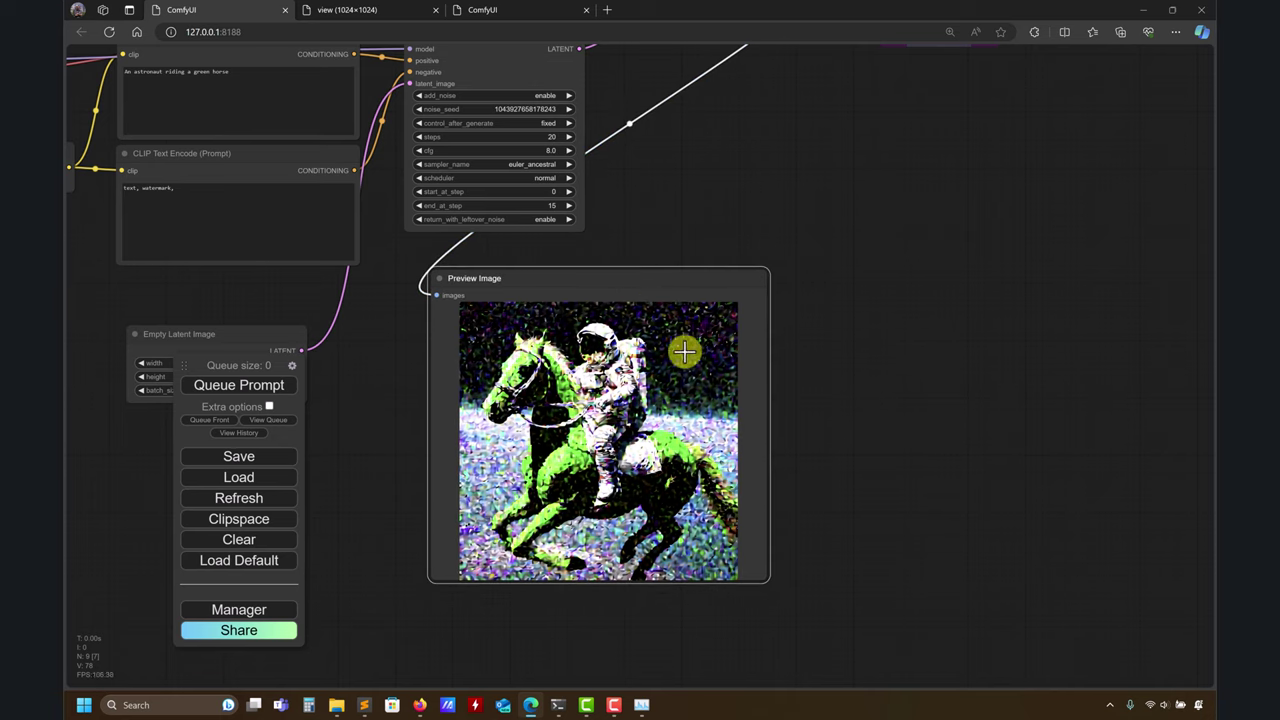
pyautogui.moveTo(801, 252); pyautogui.dragTo(794, 313)
# - Add a second KSampler (Advanced) fed by the first sampler's LATENT output and place it beyond the Preview Image node
pyautogui.moveTo(671, 265); pyautogui.dragTo(594, 265)
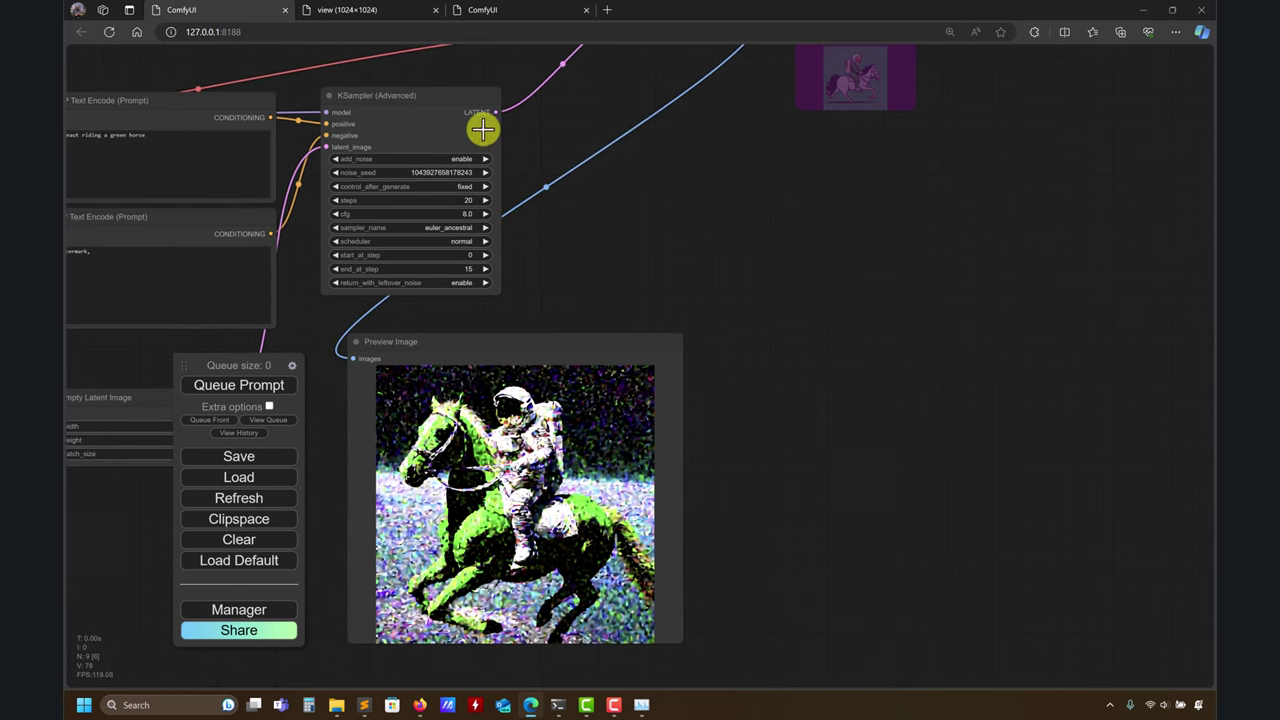
pyautogui.moveTo(491, 113); pyautogui.dragTo(733, 230)
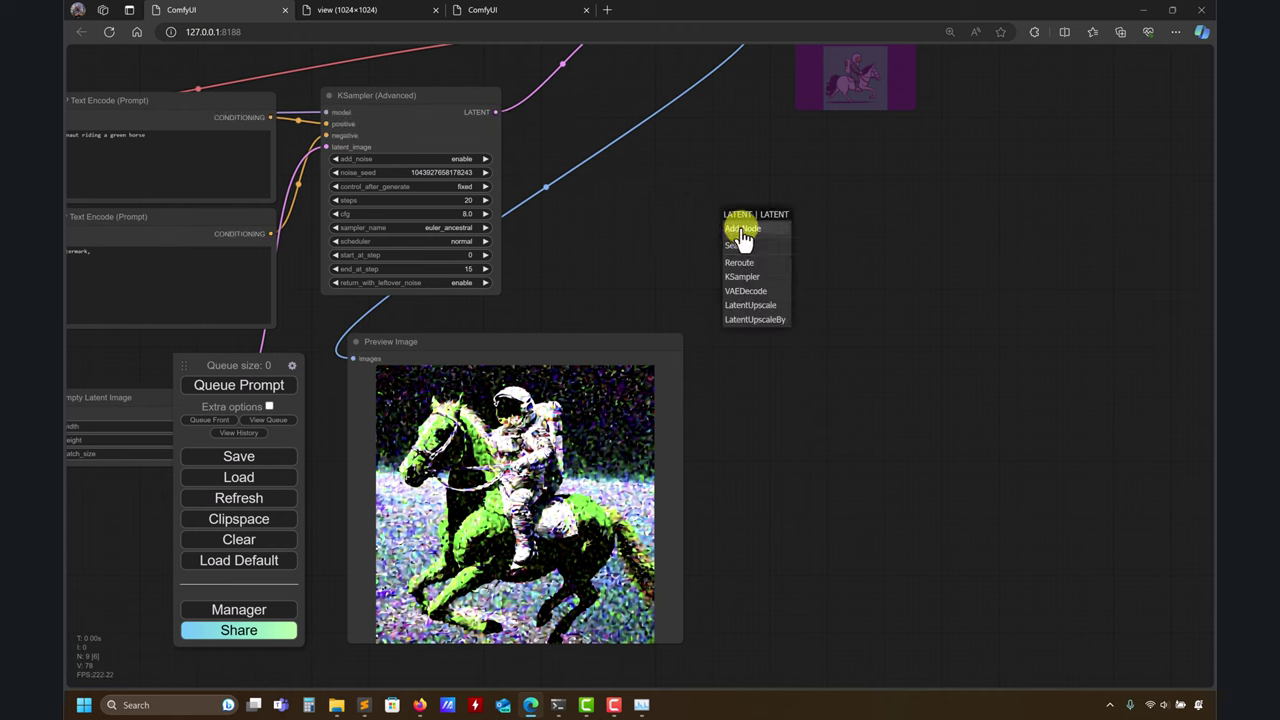
pyautogui.click(740, 246)
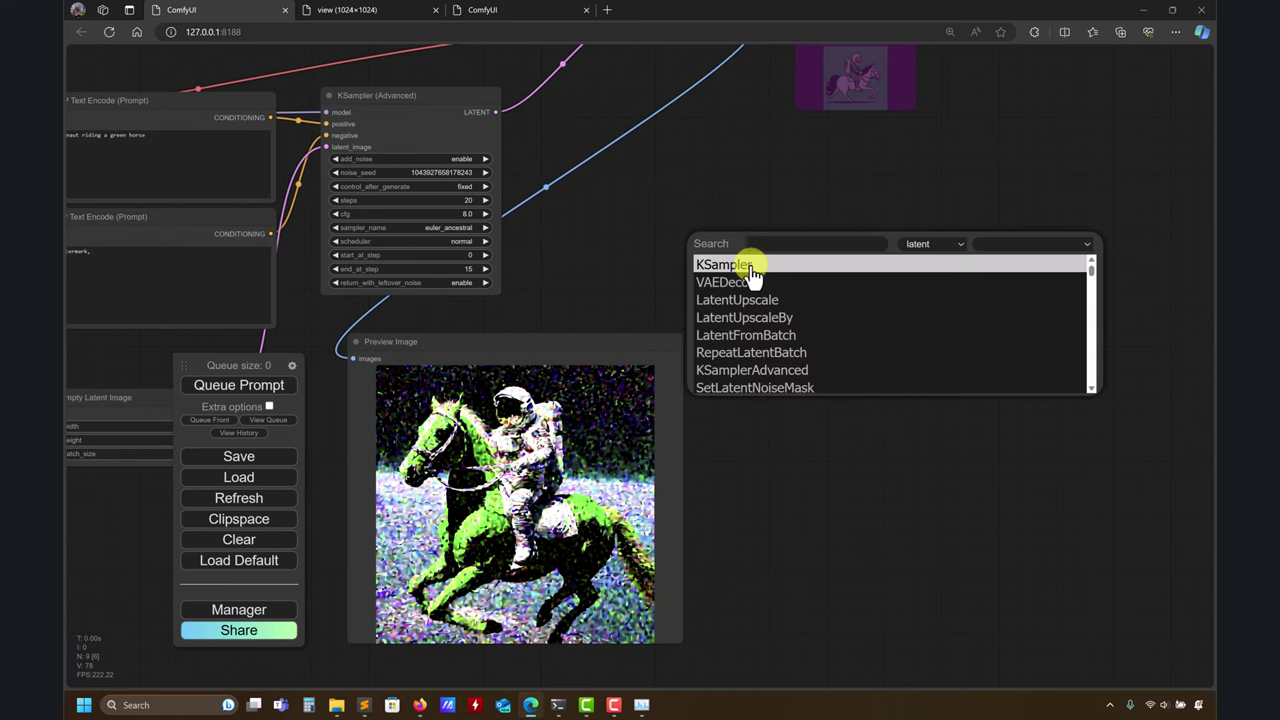
pyautogui.write('ad')
pyautogui.click(752, 265)
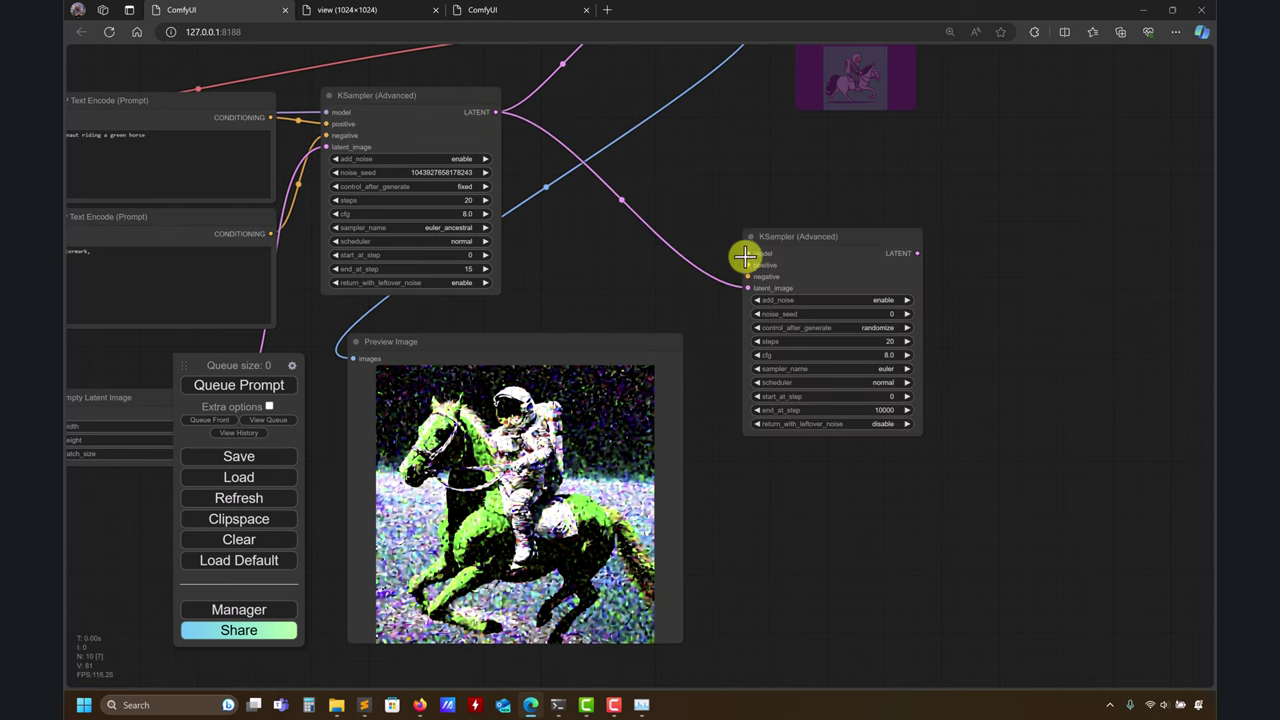
pyautogui.moveTo(766, 244); pyautogui.dragTo(880, 191)
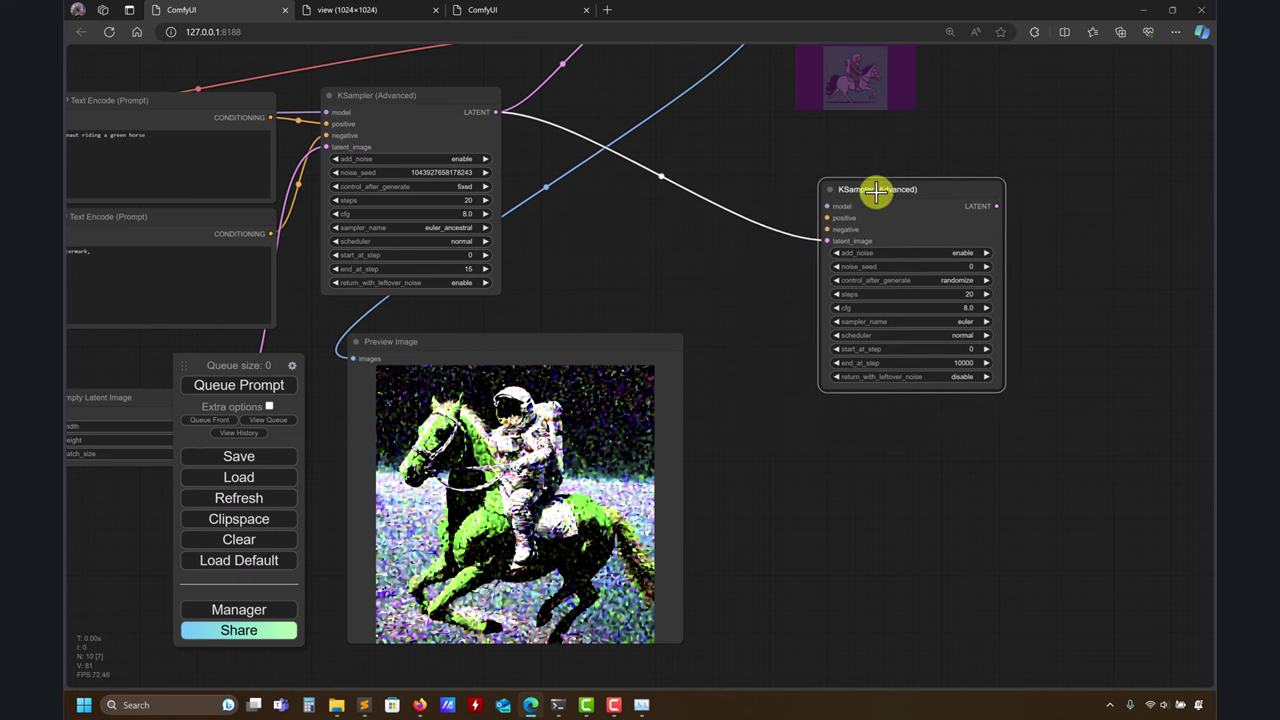
# - Clone the Load Checkpoint node, place the copy below the original, and set its ckpt_name to SD_XL\sd_xl_refiner_1.0.safetensors
pyautogui.moveTo(669, 261); pyautogui.dragTo(909, 260)
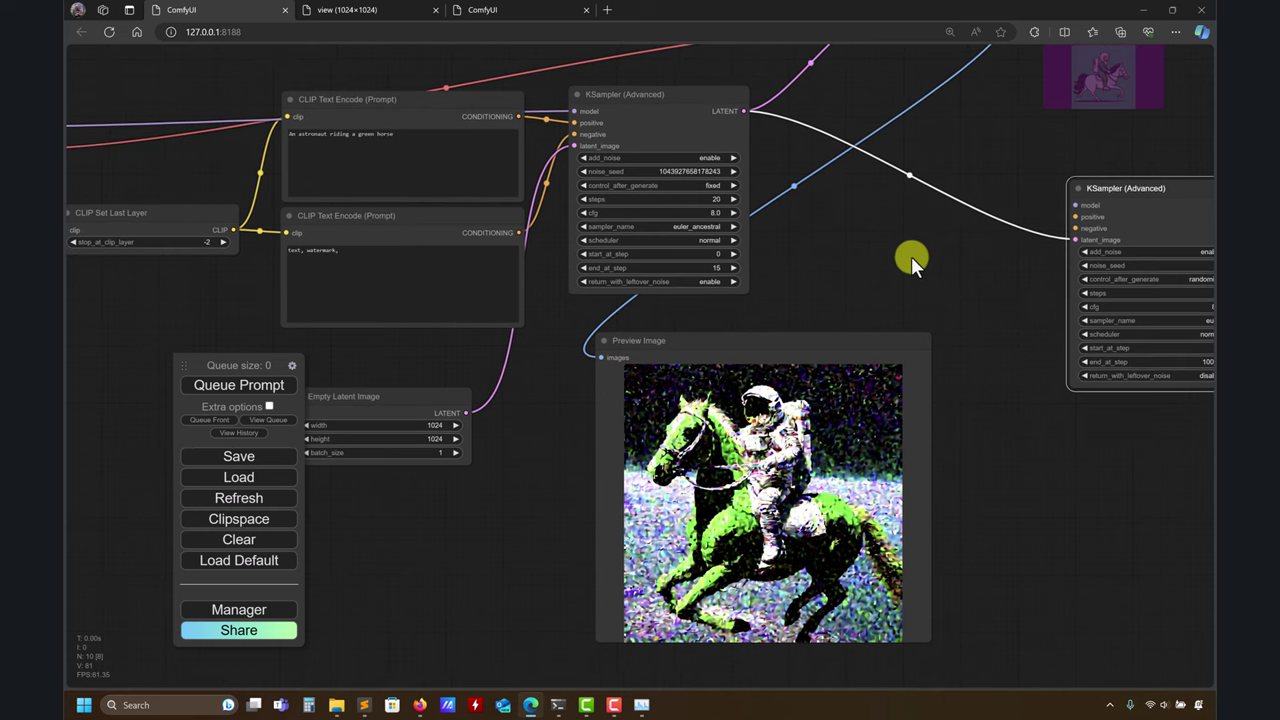
pyautogui.moveTo(238, 362); pyautogui.dragTo(176, 402)
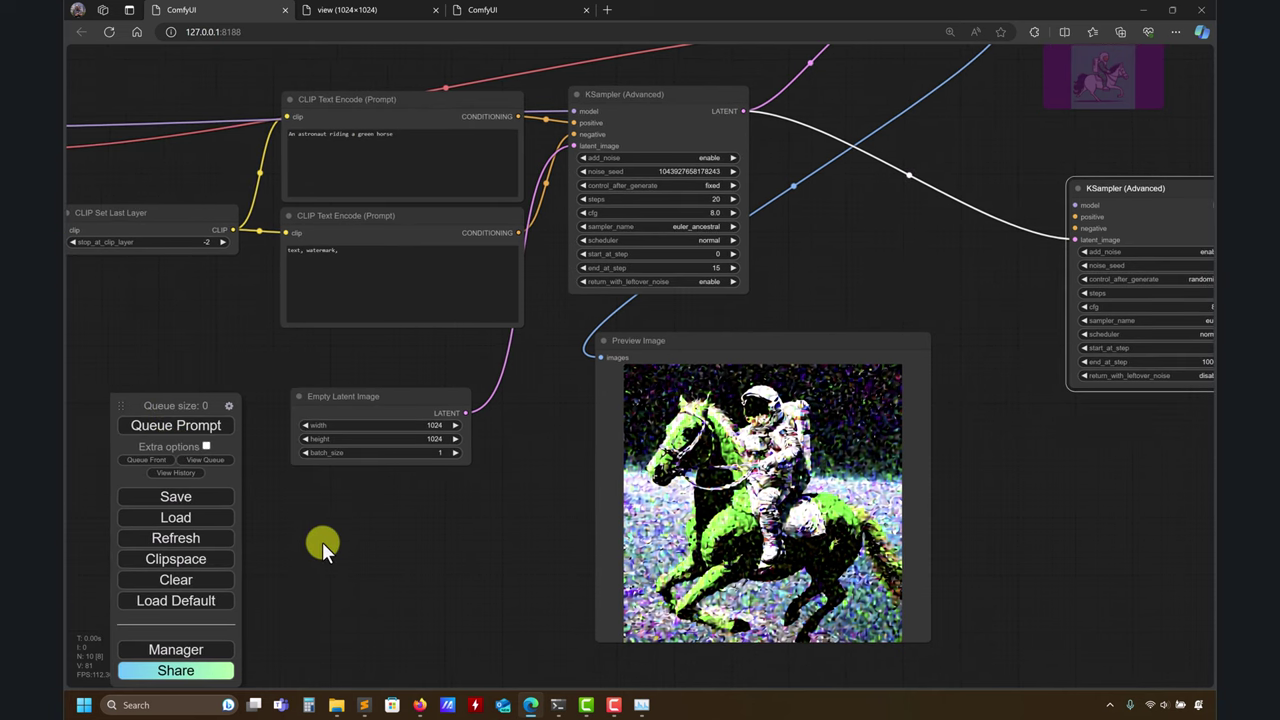
pyautogui.moveTo(322, 542); pyautogui.dragTo(625, 545)
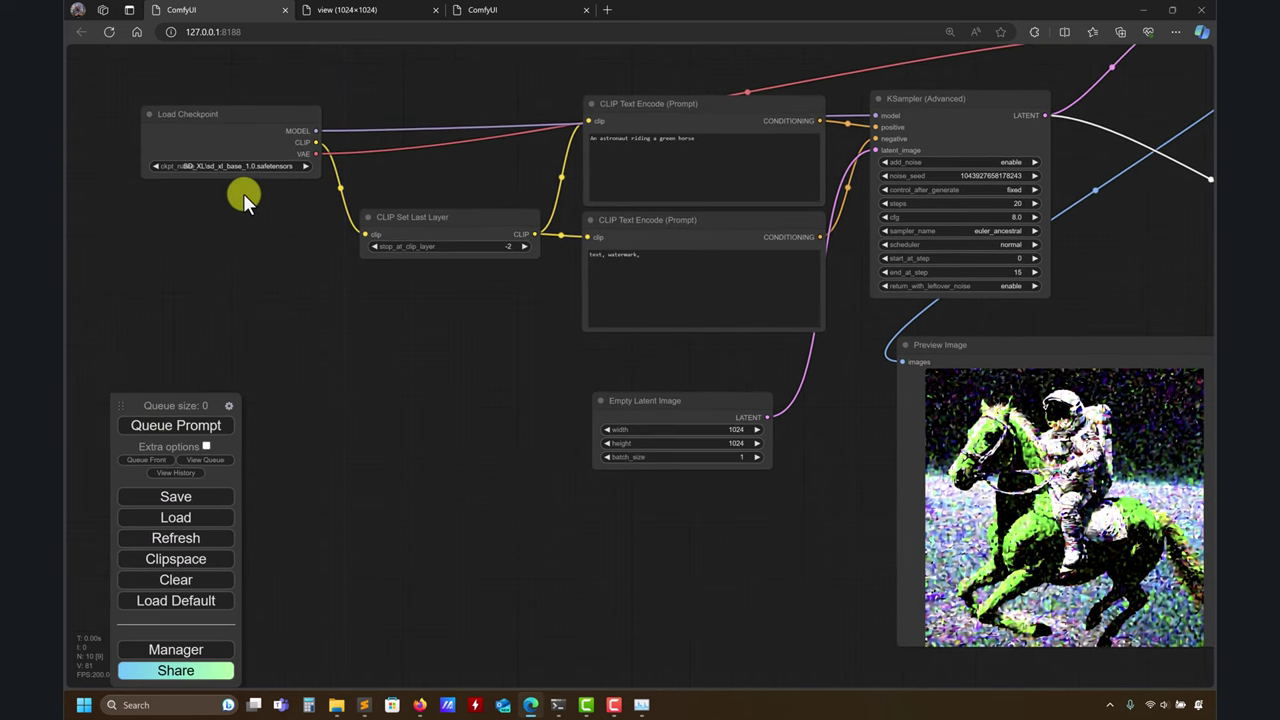
pyautogui.rightClick(210, 120)
pyautogui.click(222, 344)
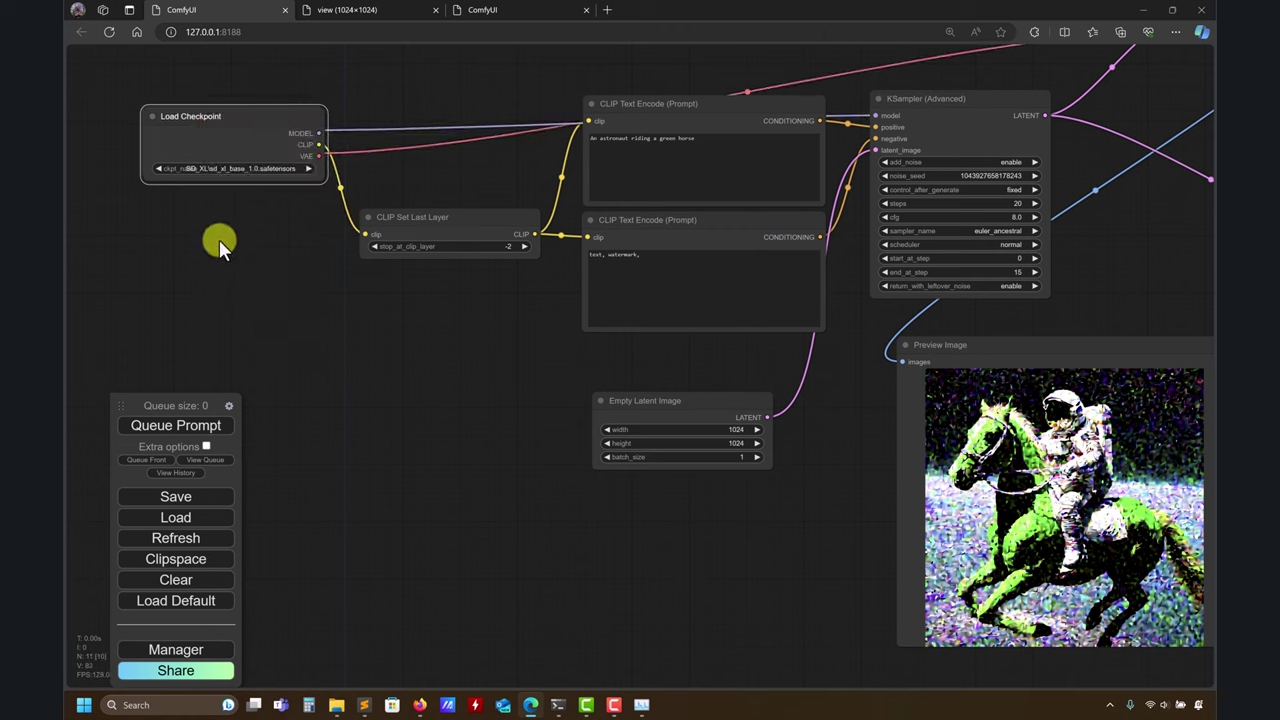
pyautogui.moveTo(251, 106)
pyautogui.mouseDown()
pyautogui.moveTo(285, 262)
pyautogui.moveTo(266, 260)
pyautogui.mouseUp()
pyautogui.click(285, 313)
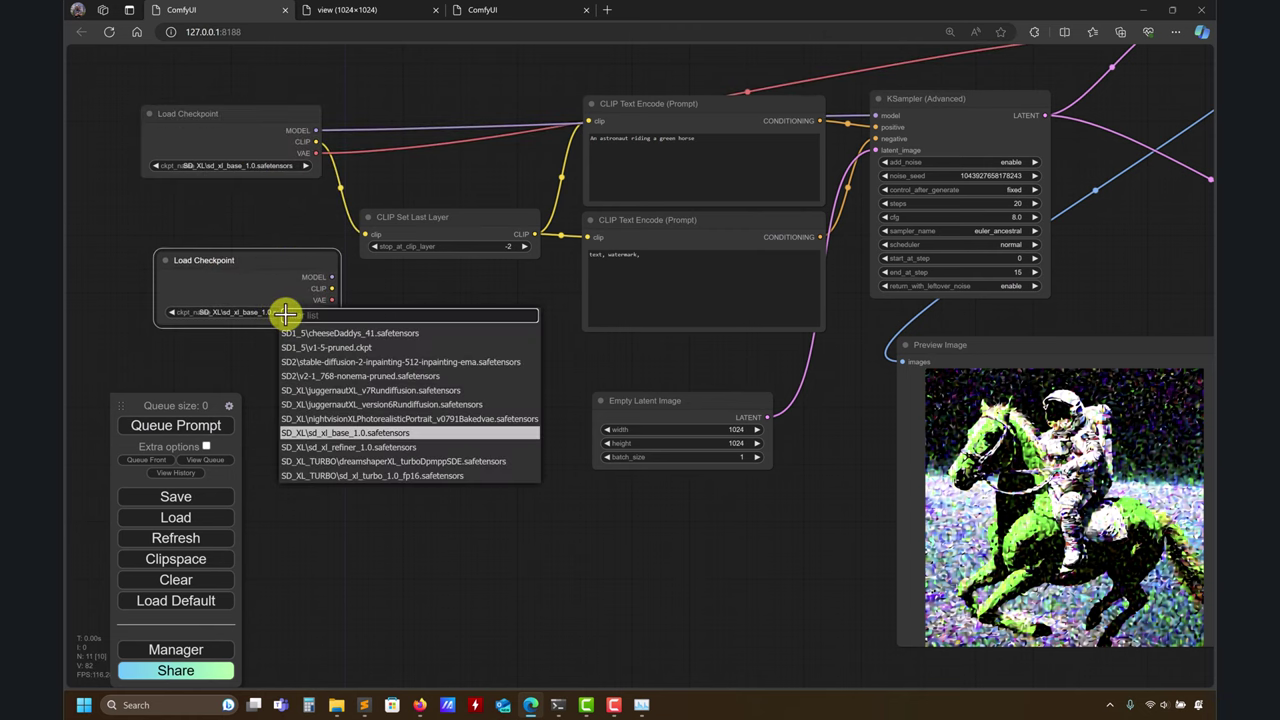
pyautogui.click(323, 448)
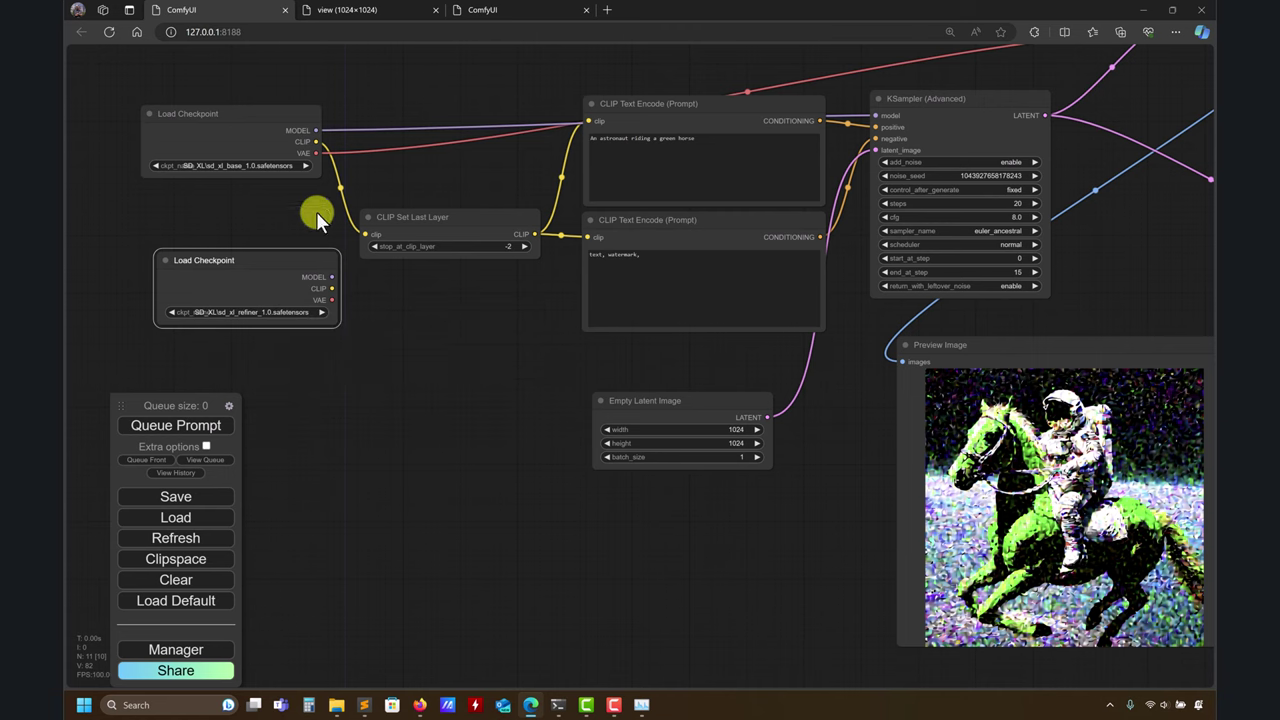
# - Connect the refiner checkpoint's MODEL output to the model input of the second KSampler (Advanced)
pyautogui.moveTo(411, 406); pyautogui.dragTo(247, 403)
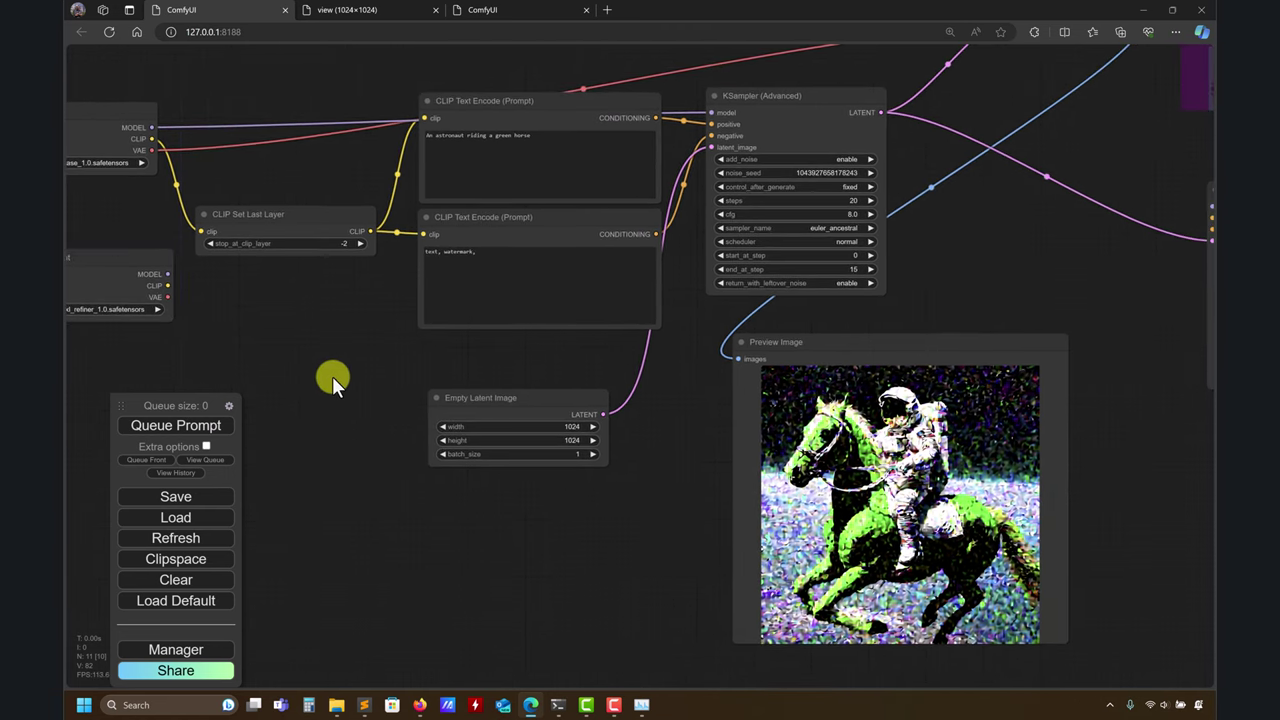
pyautogui.scroll(-1, 395, 360)
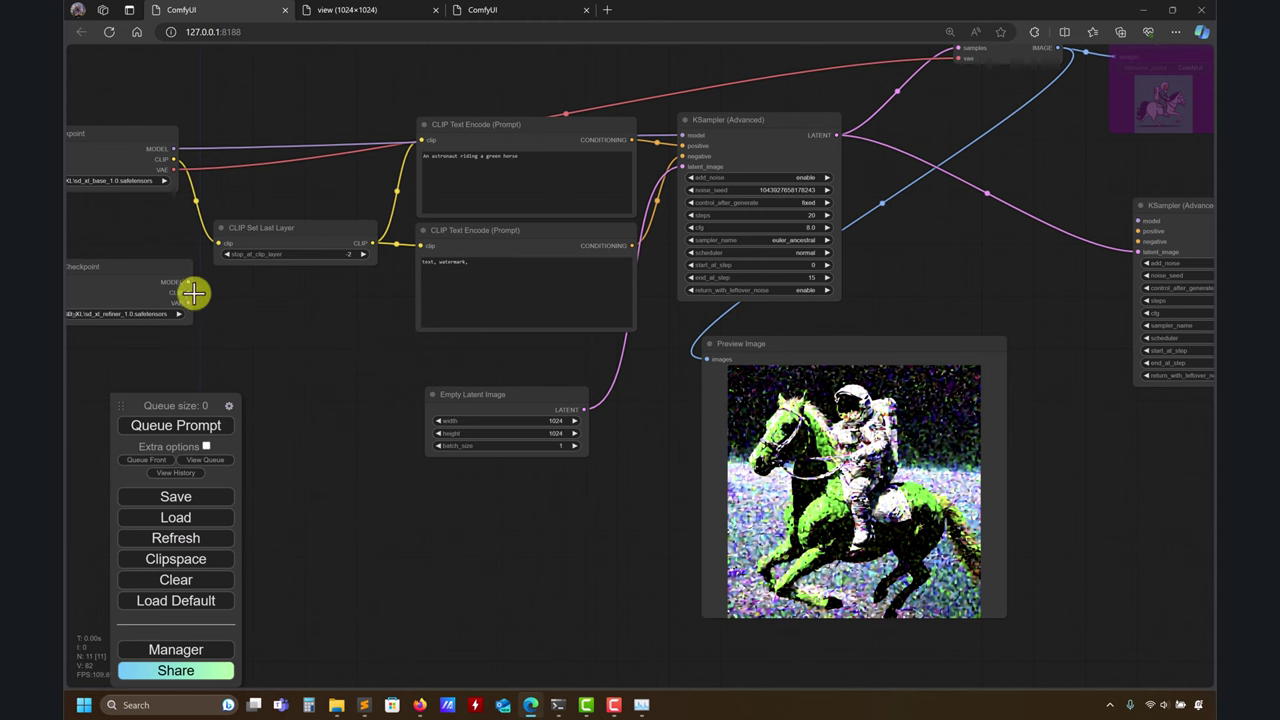
pyautogui.moveTo(232, 303); pyautogui.dragTo(259, 310)
pyautogui.moveTo(405, 342); pyautogui.dragTo(229, 339)
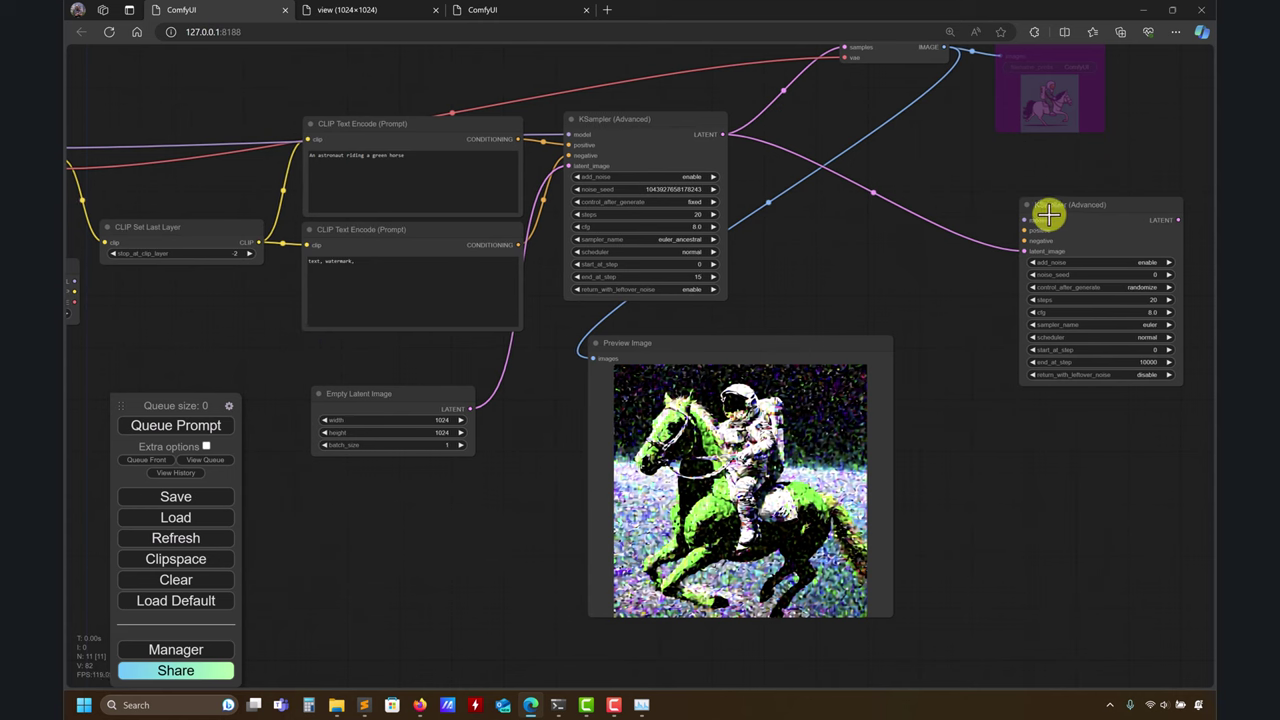
pyautogui.moveTo(1027, 222); pyautogui.dragTo(74, 281)
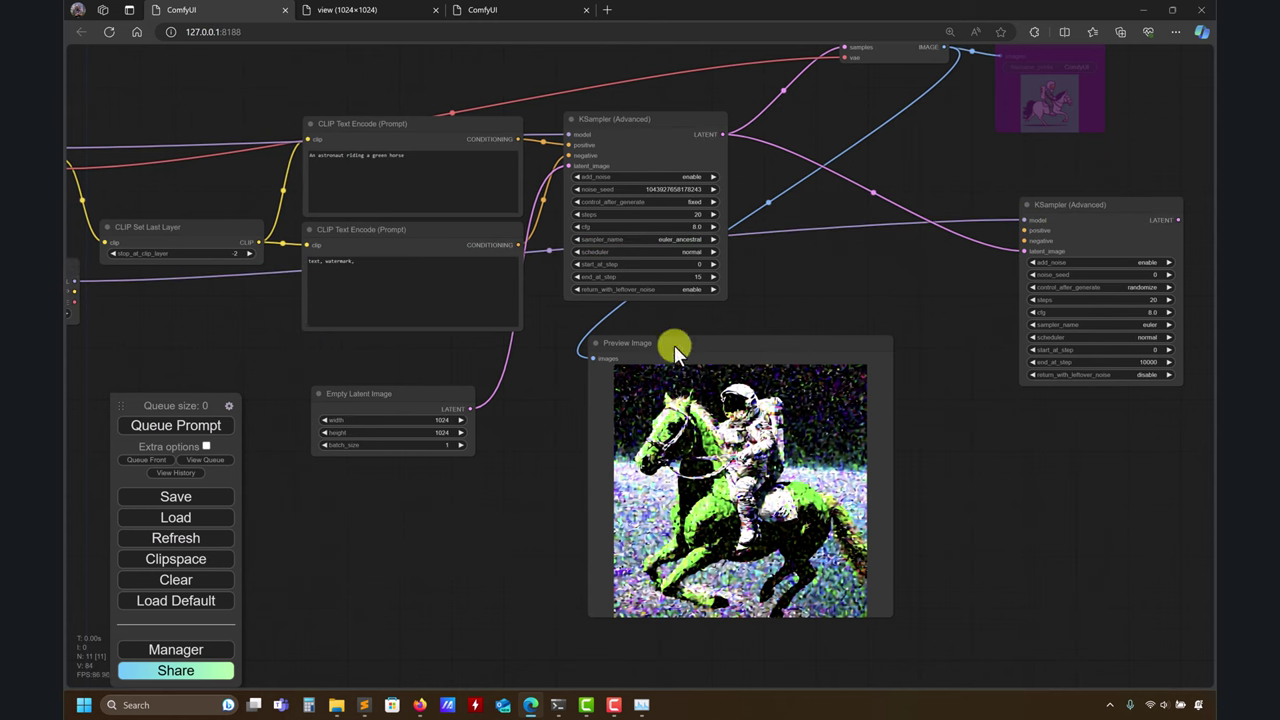
# - Connect the two CLIP Text Encode outputs to the positive and negative inputs of the second KSampler (Advanced)
pyautogui.moveTo(1014, 373); pyautogui.dragTo(1019, 391)
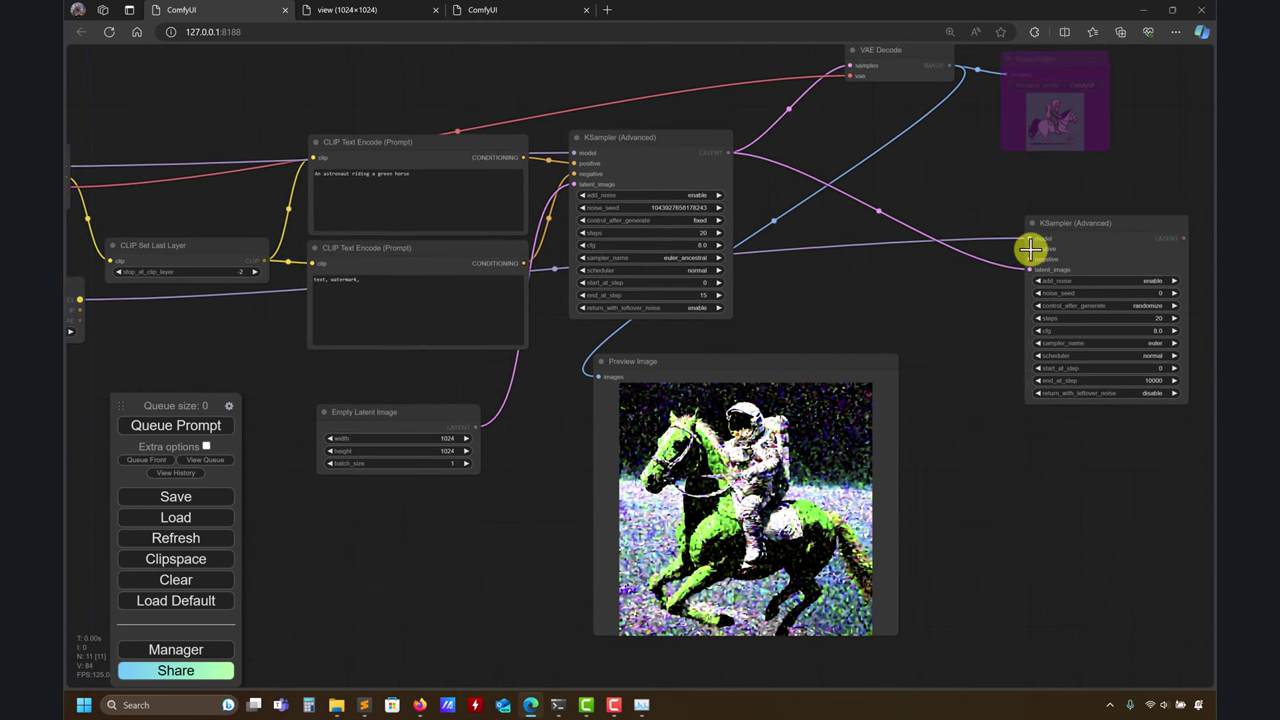
pyautogui.moveTo(881, 290); pyautogui.dragTo(525, 158)
pyautogui.moveTo(1030, 260); pyautogui.dragTo(523, 263)
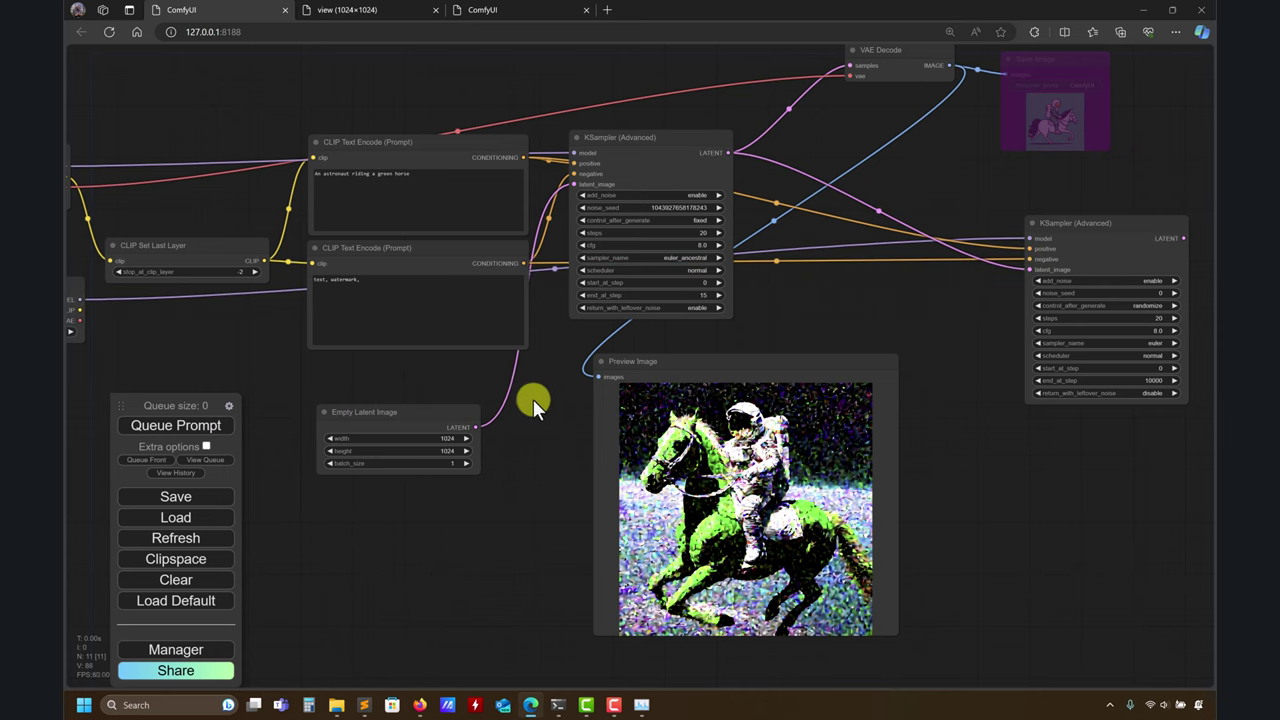
# - Add a VAE Decode node to the second sampler's LATENT output and a Preview Image node to its IMAGE output
pyautogui.moveTo(966, 407); pyautogui.dragTo(654, 359)
pyautogui.moveTo(945, 221); pyautogui.dragTo(949, 219)
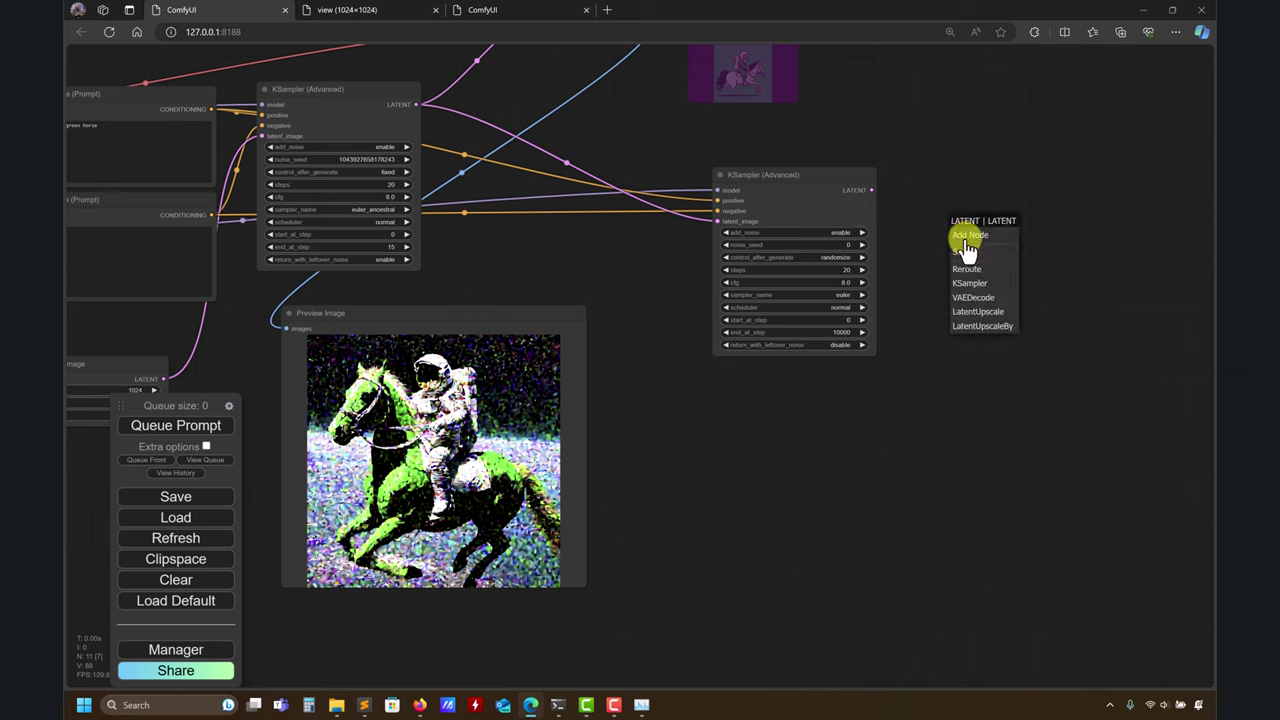
pyautogui.click(983, 297)
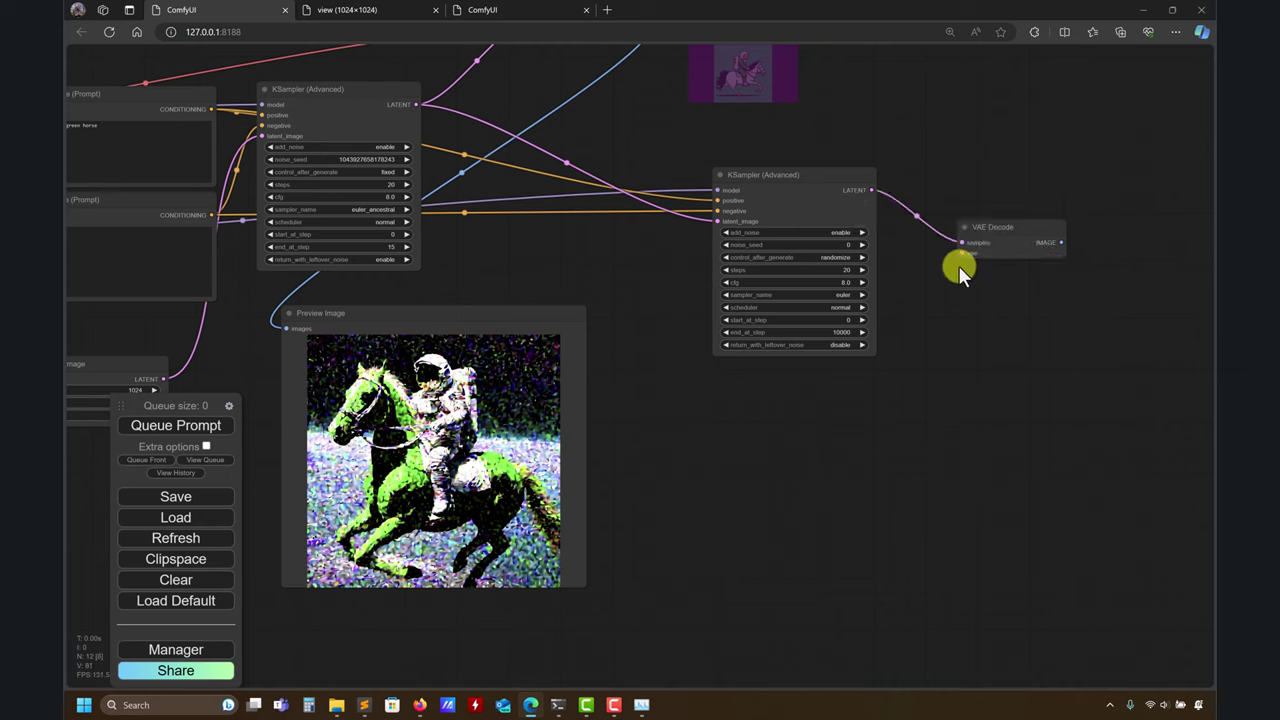
pyautogui.moveTo(1058, 242); pyautogui.dragTo(728, 382)
pyautogui.click(1063, 447)
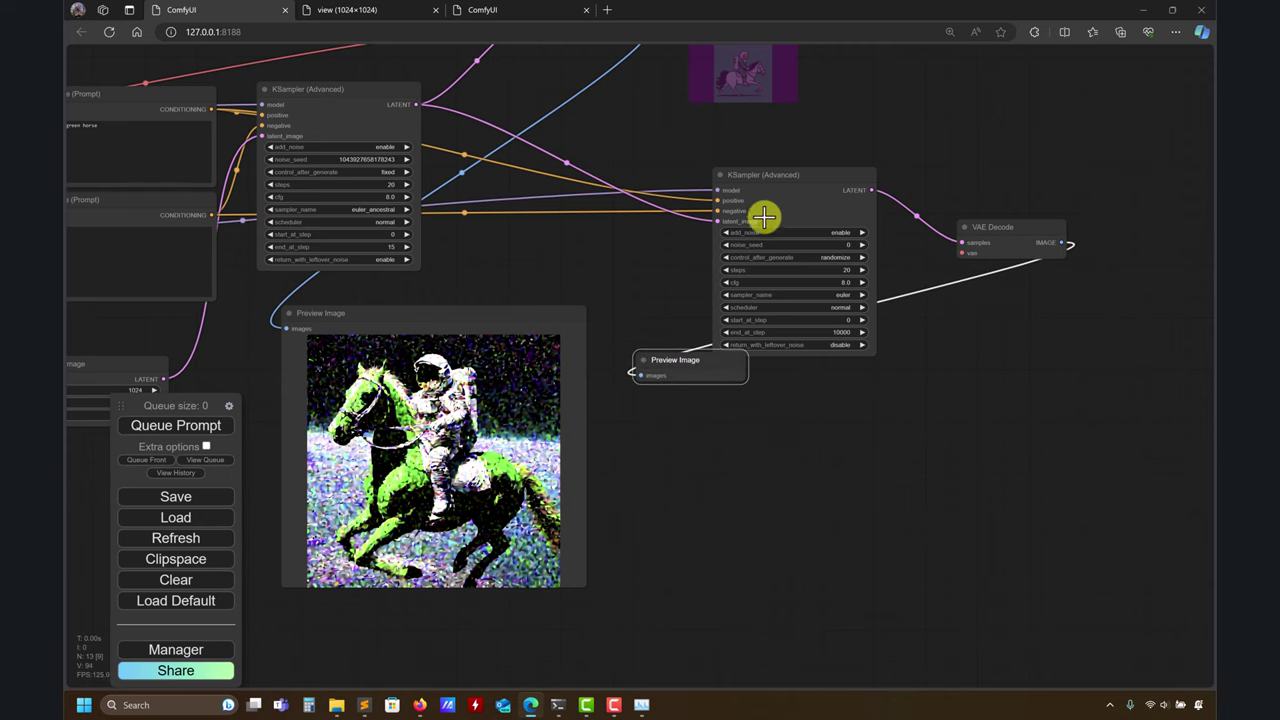
# - Spread out the second KSampler (Advanced) and its VAE Decode, and move the first VAE Decode and Save Image above the first sampler
pyautogui.moveTo(805, 174); pyautogui.dragTo(900, 89)
pyautogui.click(1080, 218)
pyautogui.moveTo(1080, 218); pyautogui.dragTo(1128, 203)
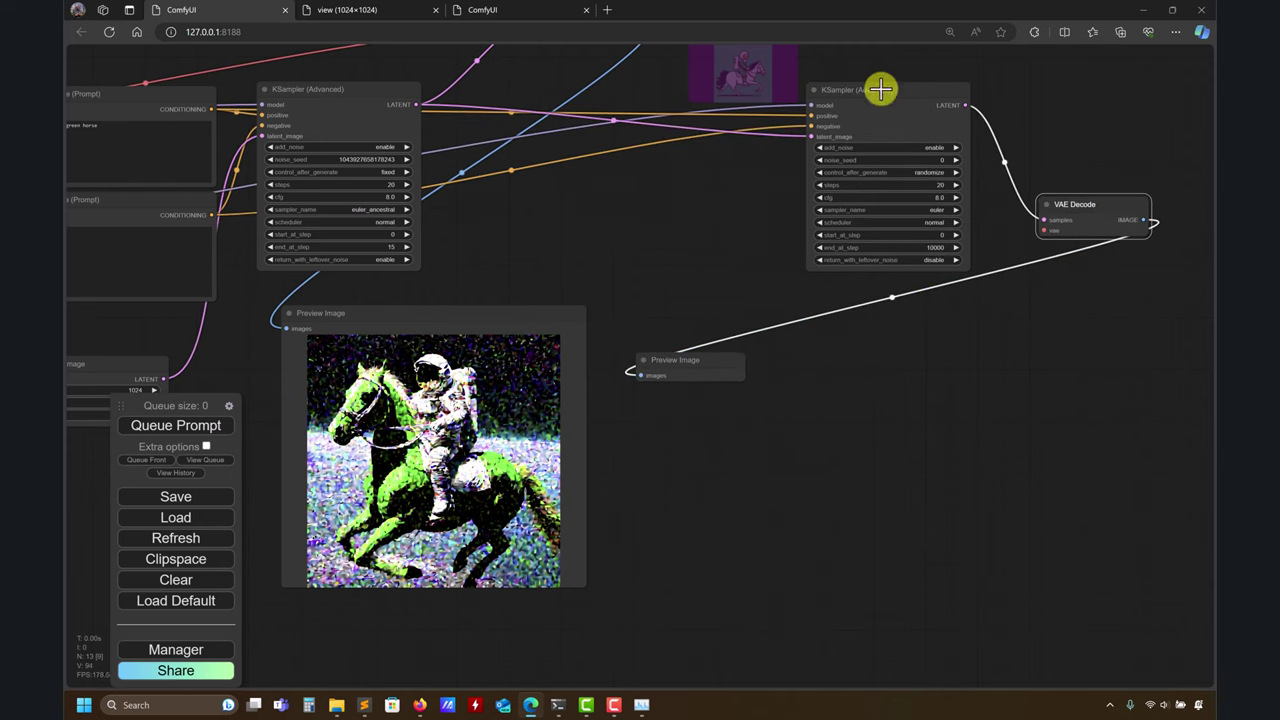
pyautogui.moveTo(882, 88); pyautogui.dragTo(927, 47)
pyautogui.moveTo(749, 195); pyautogui.dragTo(783, 283)
pyautogui.moveTo(764, 104); pyautogui.dragTo(766, 83)
pyautogui.moveTo(628, 95); pyautogui.dragTo(557, 120)
pyautogui.moveTo(818, 83); pyautogui.dragTo(738, 125)
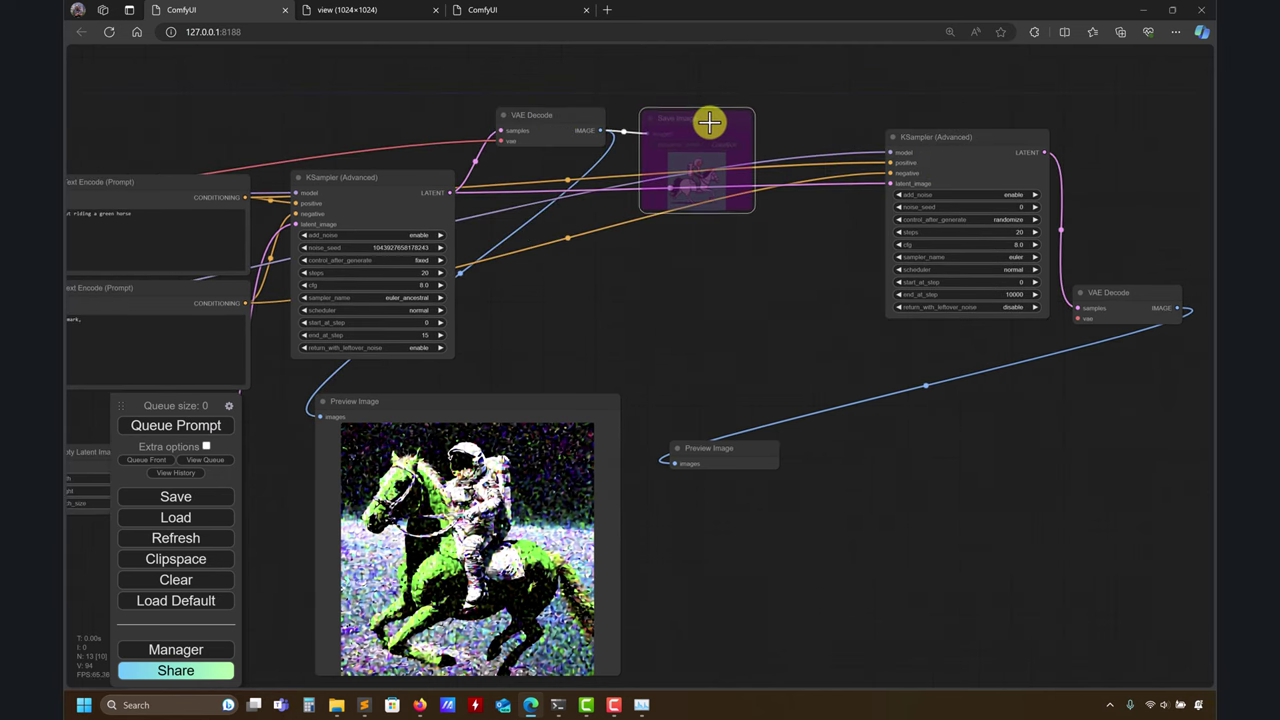
# - Move the second KSampler (Advanced), its VAE Decode and the empty Preview Image node closer to the first sampler's group
pyautogui.moveTo(971, 163); pyautogui.dragTo(894, 133)
pyautogui.moveTo(1121, 292); pyautogui.dragTo(1077, 200)
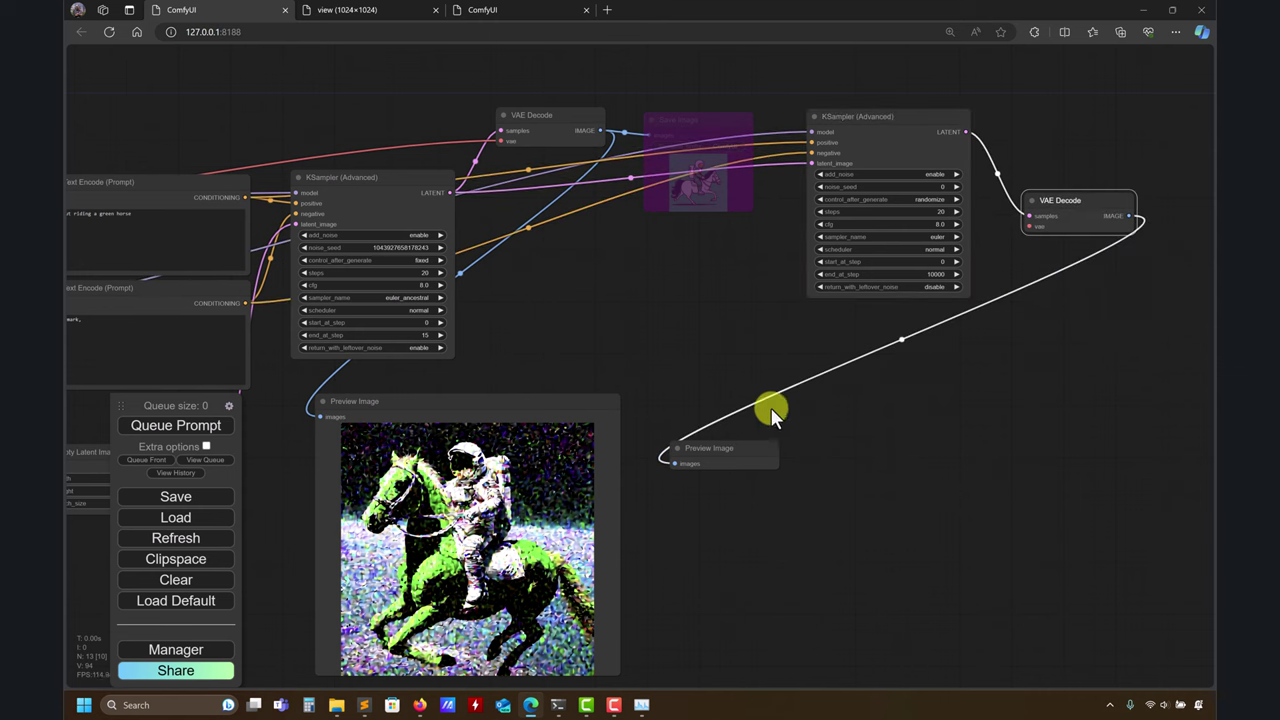
pyautogui.moveTo(716, 447); pyautogui.dragTo(733, 405)
# - Connect the refiner checkpoint's CLIP output to both CLIP Text Encode nodes and move the negative prompt node slightly lower
pyautogui.moveTo(691, 510); pyautogui.dragTo(970, 410)
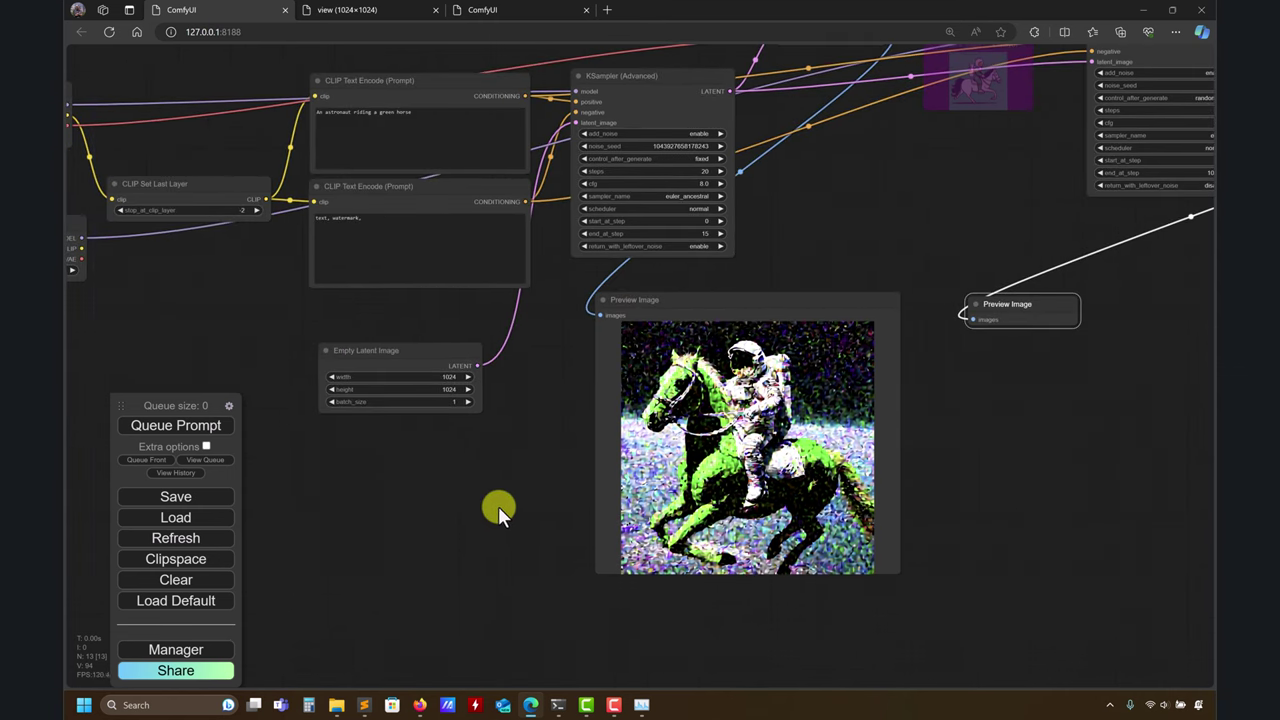
pyautogui.moveTo(500, 509); pyautogui.dragTo(402, 590)
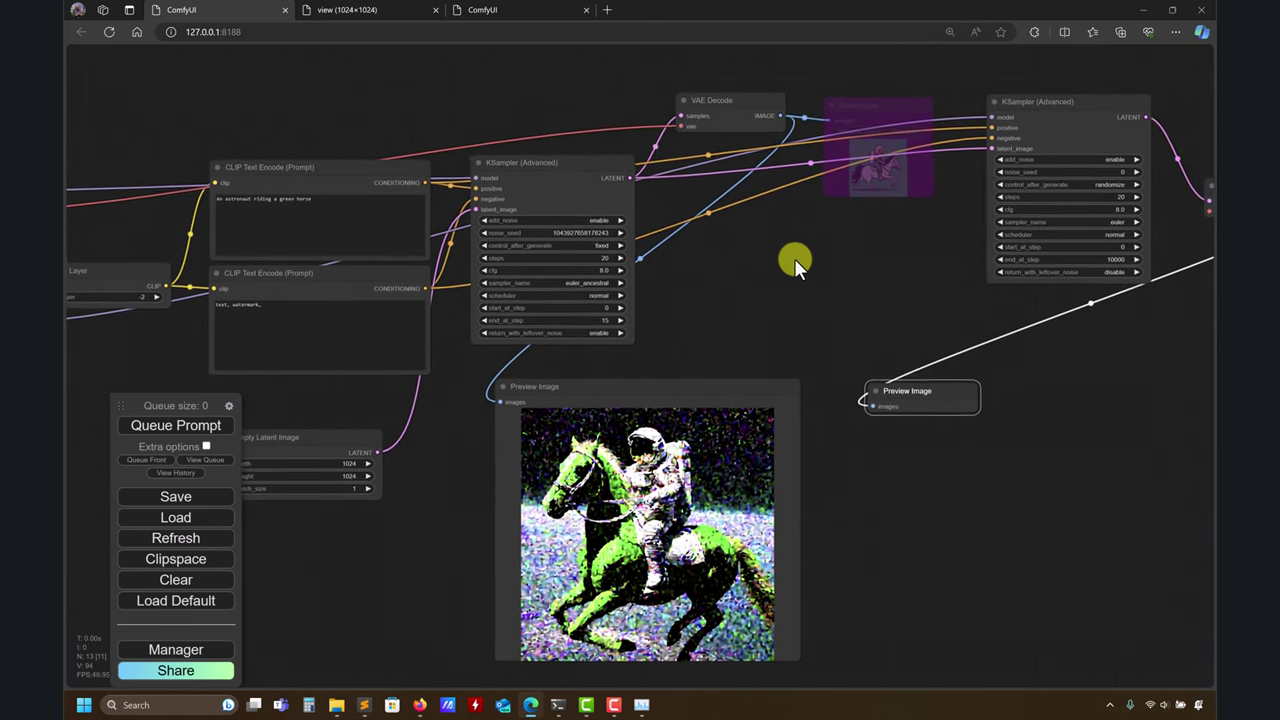
pyautogui.moveTo(791, 263); pyautogui.dragTo(1057, 206)
pyautogui.moveTo(451, 429); pyautogui.dragTo(506, 439)
pyautogui.moveTo(400, 345); pyautogui.dragTo(375, 369)
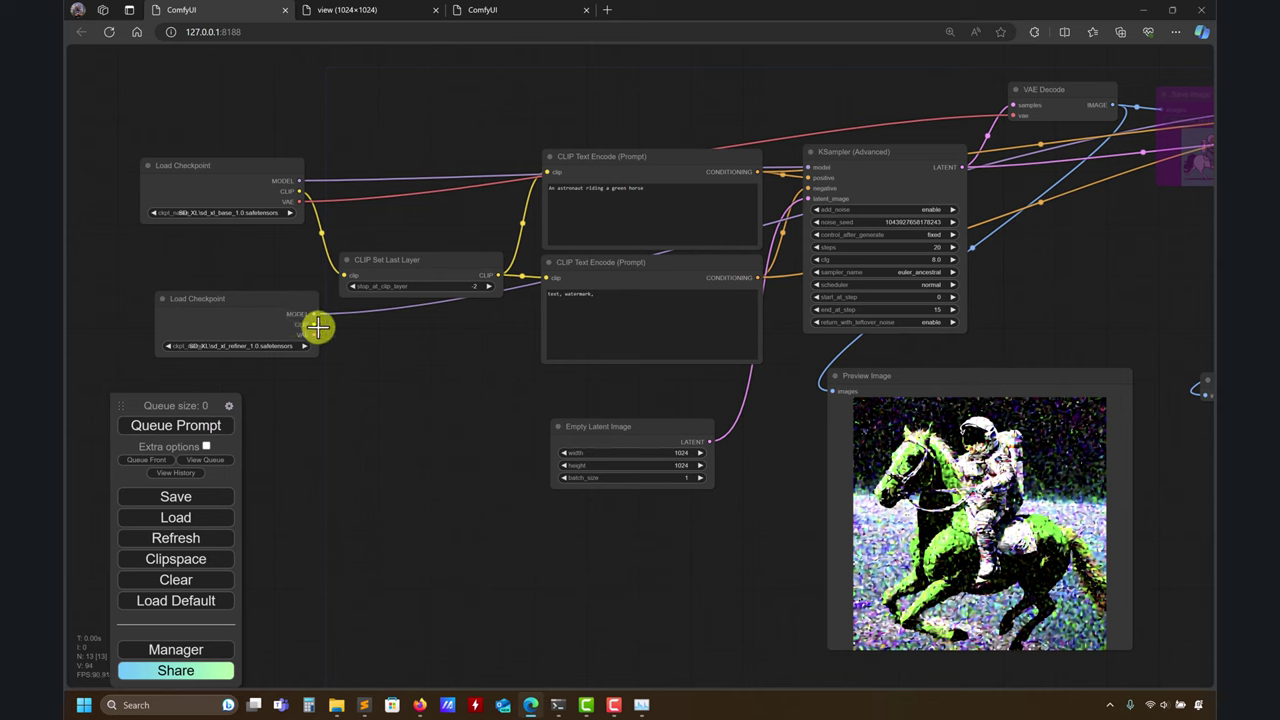
pyautogui.moveTo(316, 326); pyautogui.dragTo(548, 173)
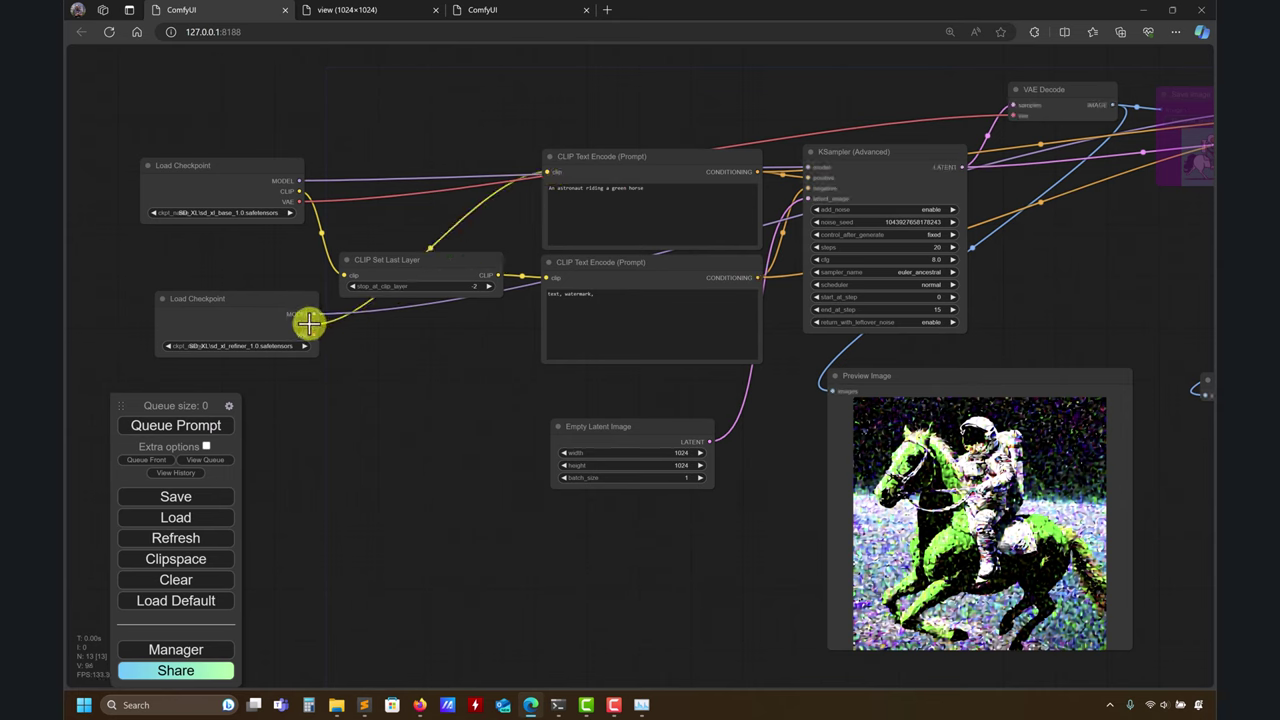
pyautogui.moveTo(312, 324); pyautogui.dragTo(547, 277)
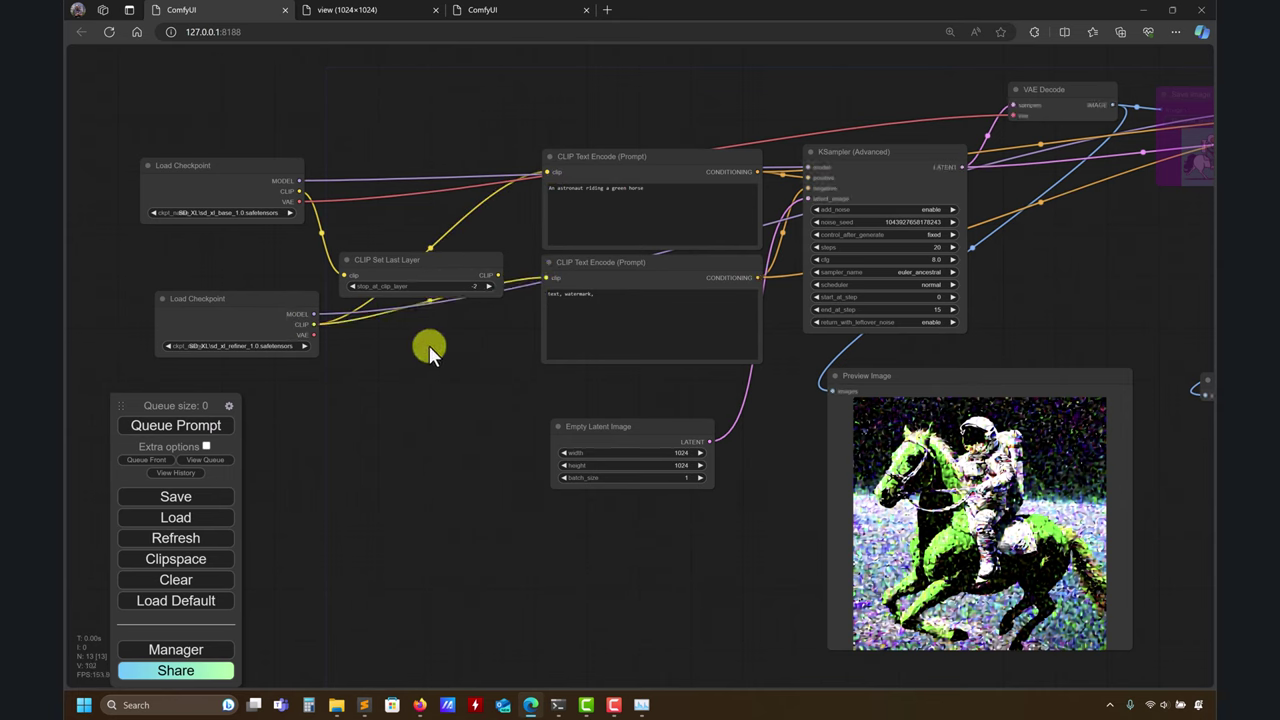
pyautogui.moveTo(623, 265); pyautogui.dragTo(621, 311)
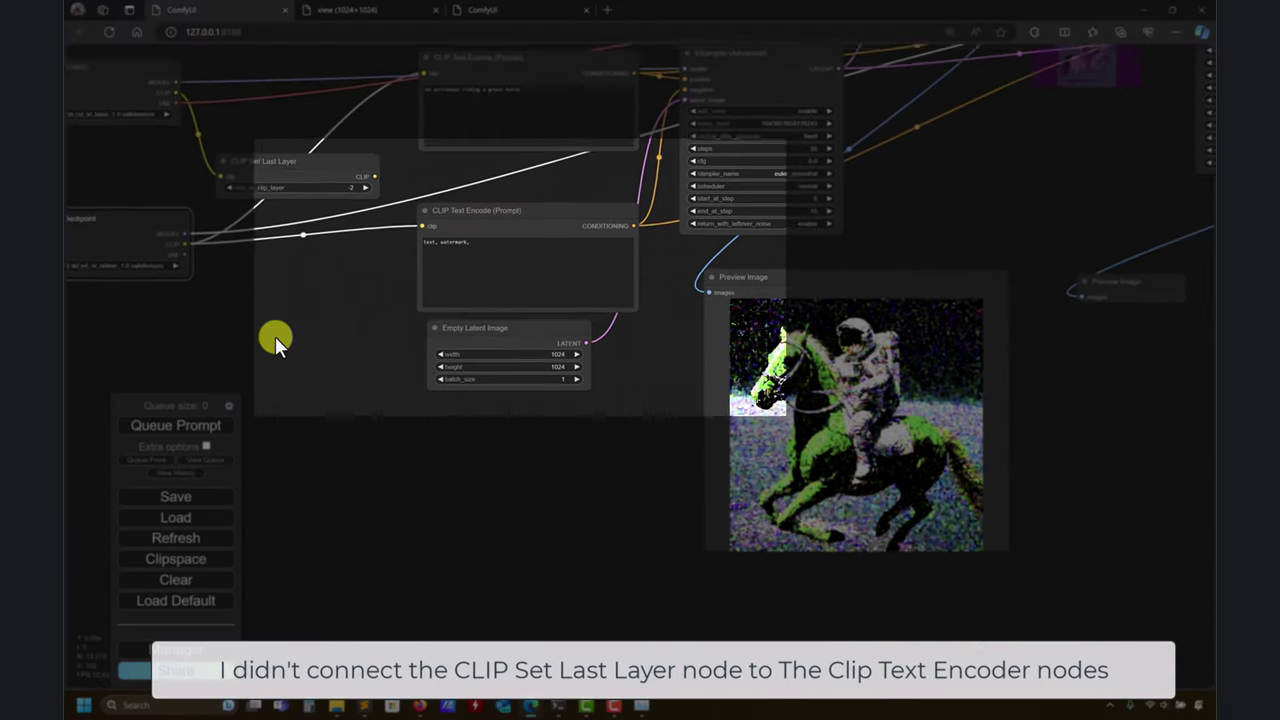
# - Connect the refiner checkpoint's VAE output to the vae input of the second sampler's VAE Decode
pyautogui.moveTo(598, 514); pyautogui.dragTo(588, 510)
pyautogui.moveTo(1061, 449); pyautogui.dragTo(951, 437)
pyautogui.scroll(-3, 1077, 439)
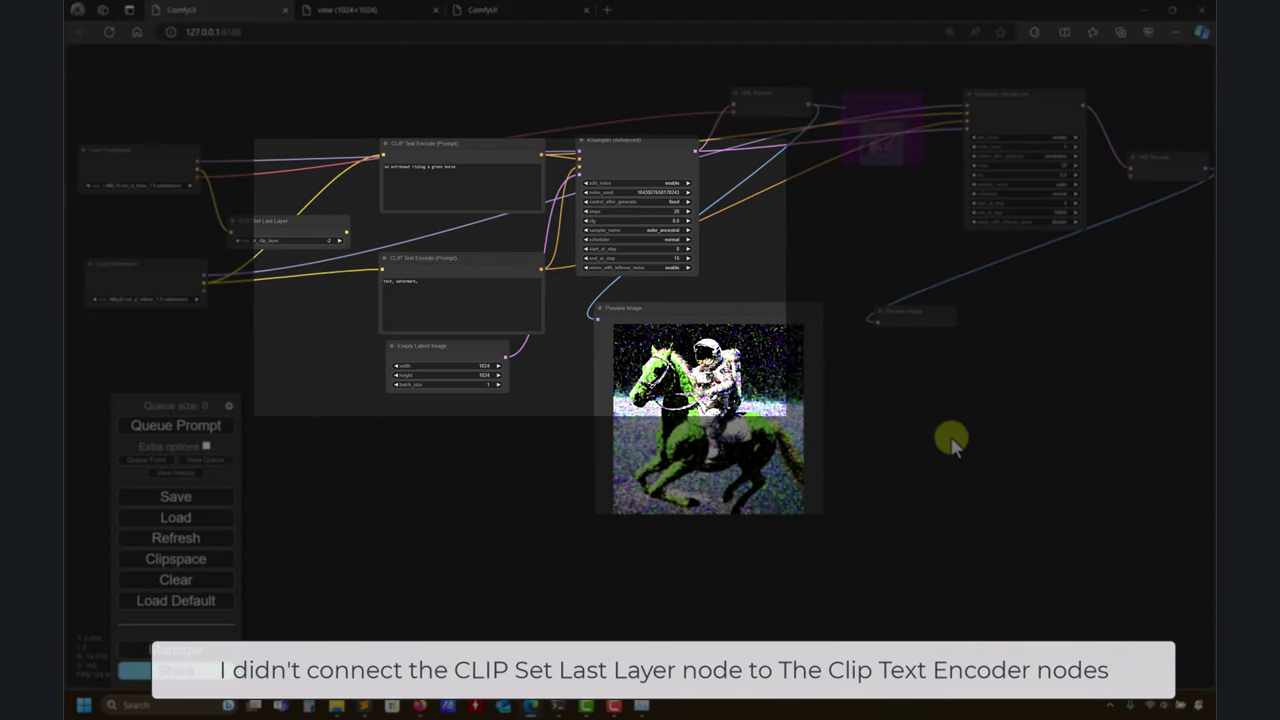
pyautogui.moveTo(1129, 174); pyautogui.dragTo(201, 291)
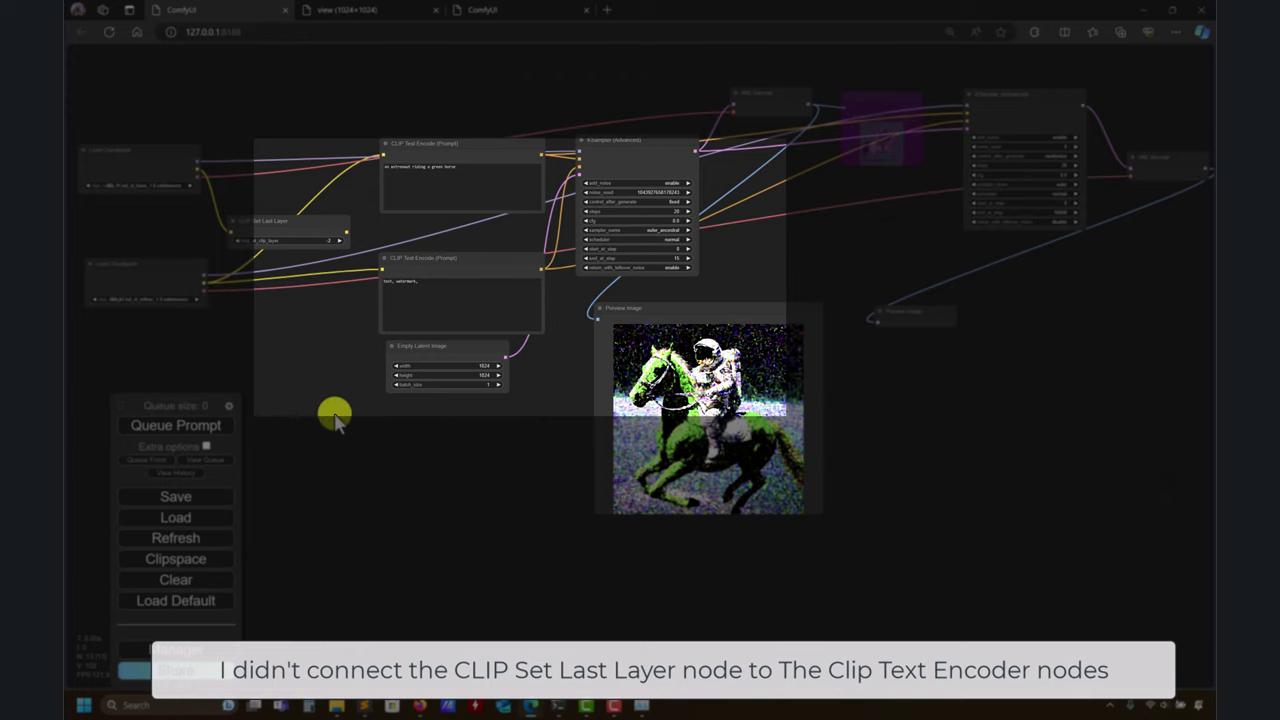
# - Queue the prompt to test the current two-sampler workflow, and dismiss the error report
pyautogui.click(197, 441)
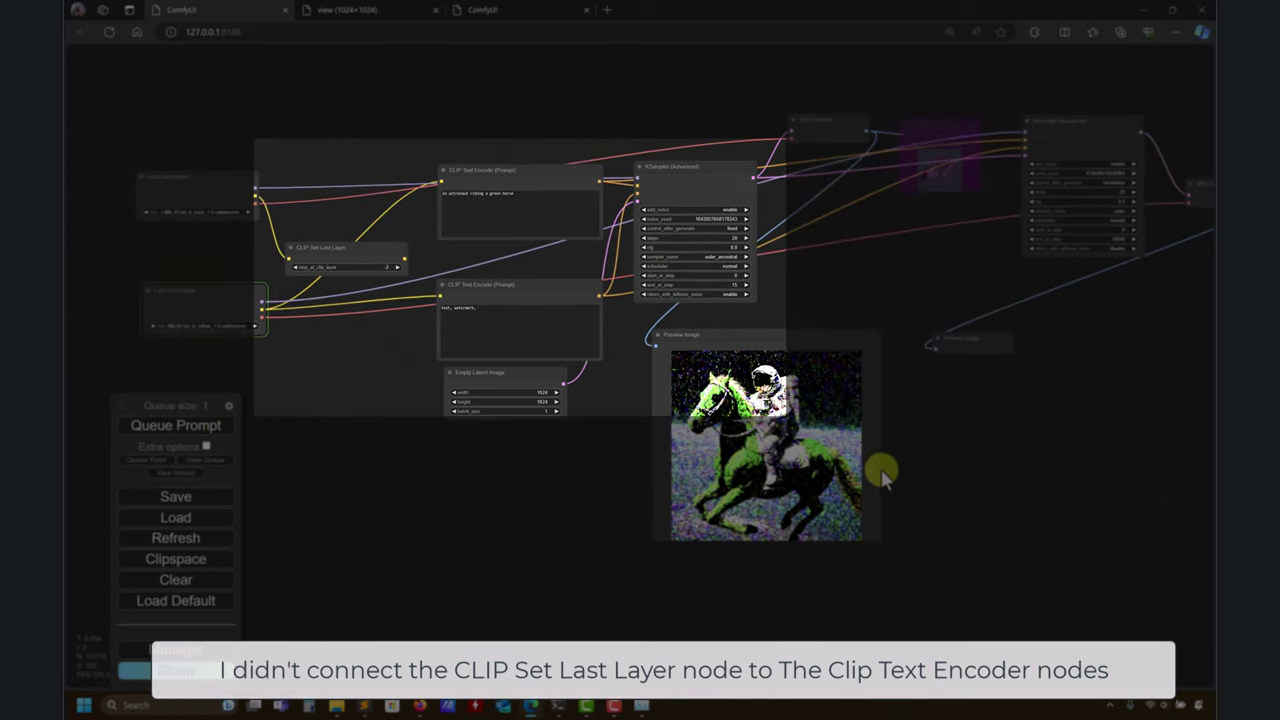
pyautogui.moveTo(428, 452); pyautogui.dragTo(393, 458)
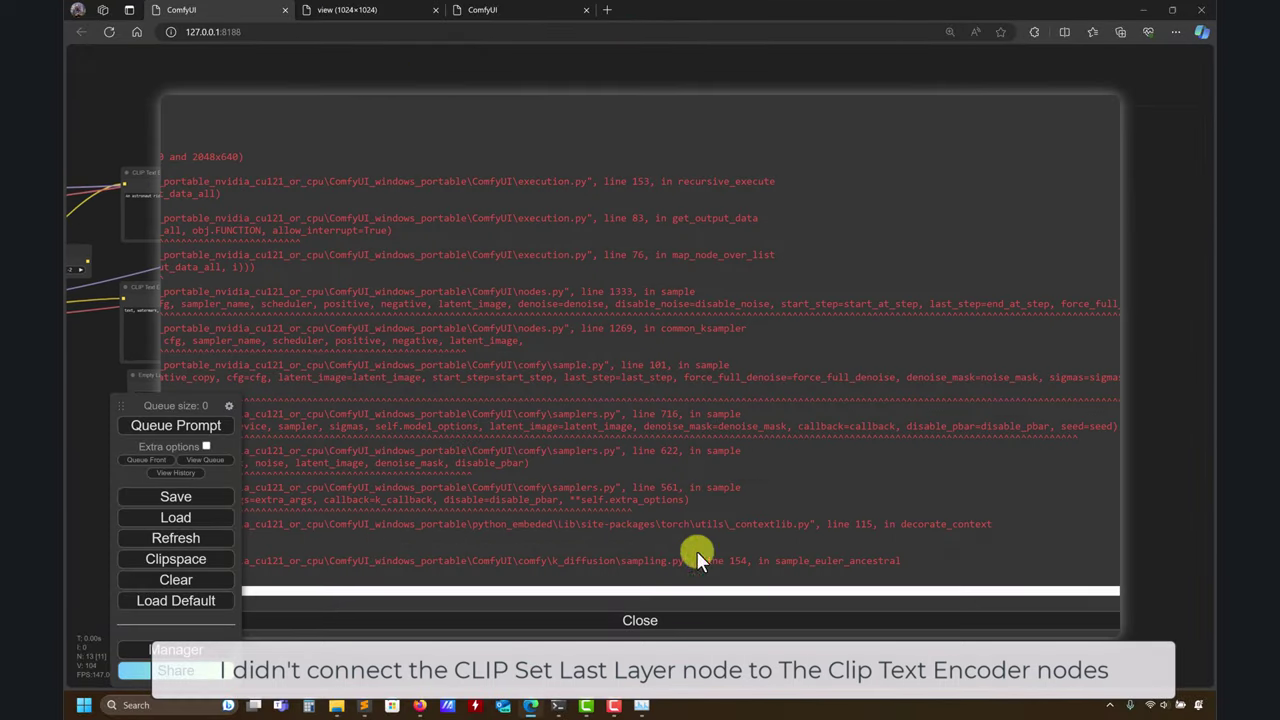
pyautogui.click(653, 620)
pyautogui.scroll(-2, 823, 449)
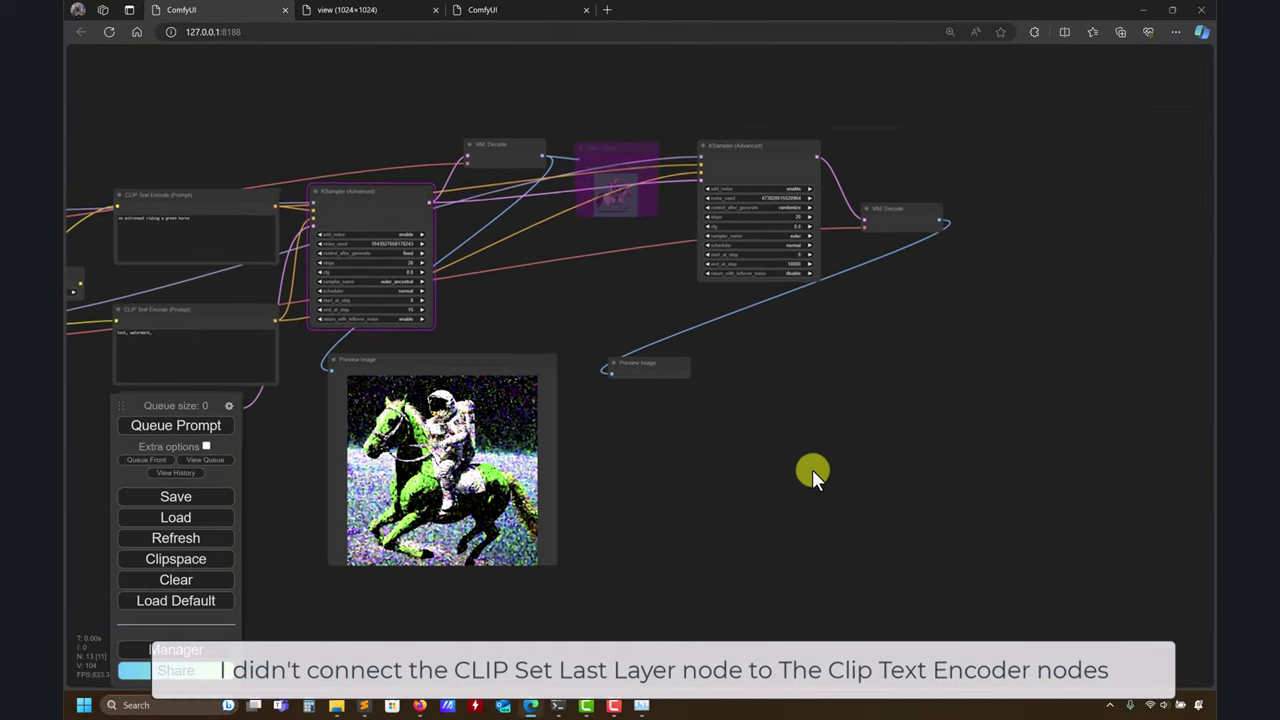
# - Spread out the second KSampler (Advanced), its VAE Decode and its Preview Image node on the canvas
pyautogui.moveTo(743, 152); pyautogui.dragTo(808, 263)
pyautogui.moveTo(706, 398); pyautogui.dragTo(634, 398)
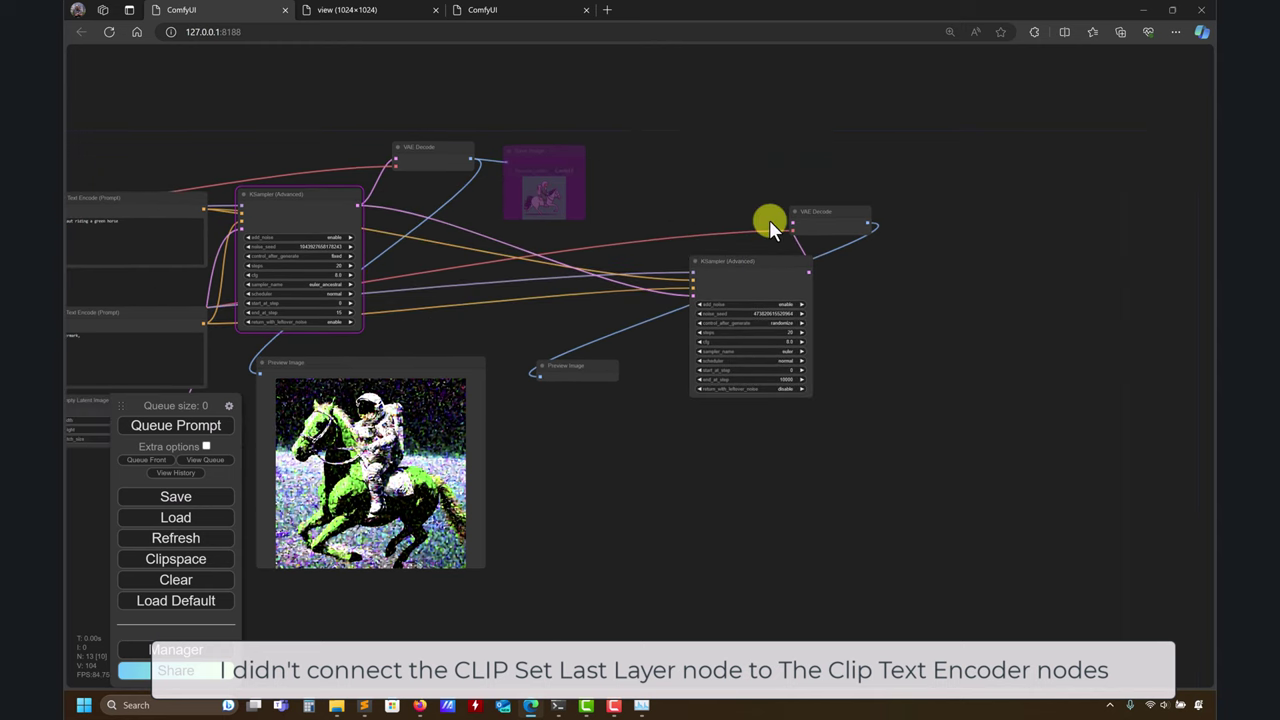
pyautogui.moveTo(828, 213); pyautogui.dragTo(977, 194)
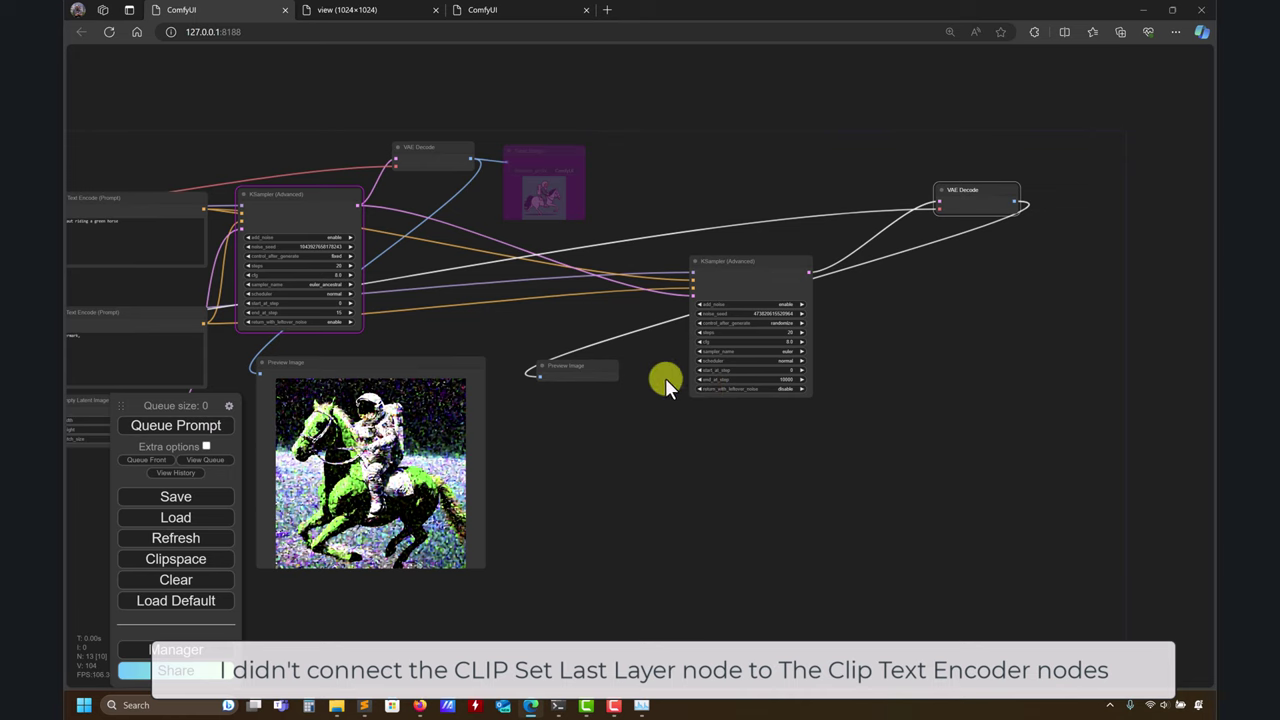
pyautogui.moveTo(586, 377); pyautogui.dragTo(899, 364)
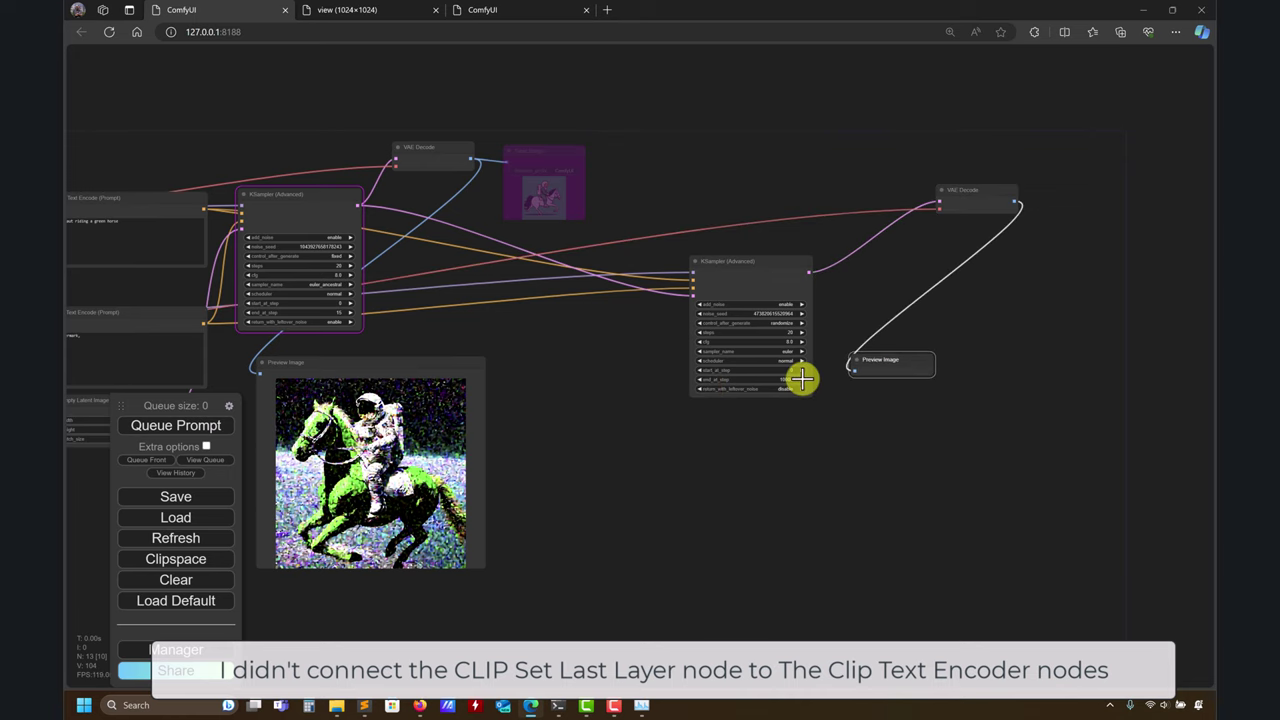
pyautogui.moveTo(723, 260); pyautogui.dragTo(630, 262)
# - In the second KSampler (Advanced), set start_at_step to 15, end_at_step to 20 and add_noise to disable
pyautogui.scroll(4, 689, 414)
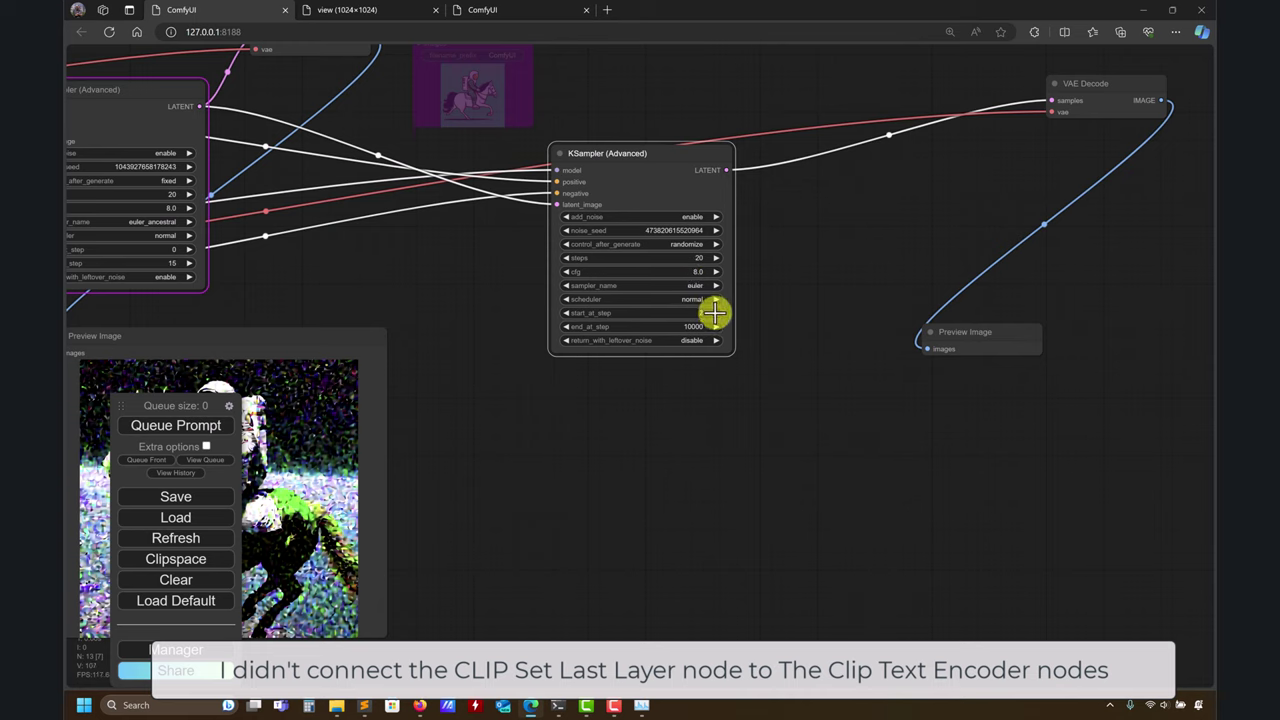
pyautogui.click(685, 314)
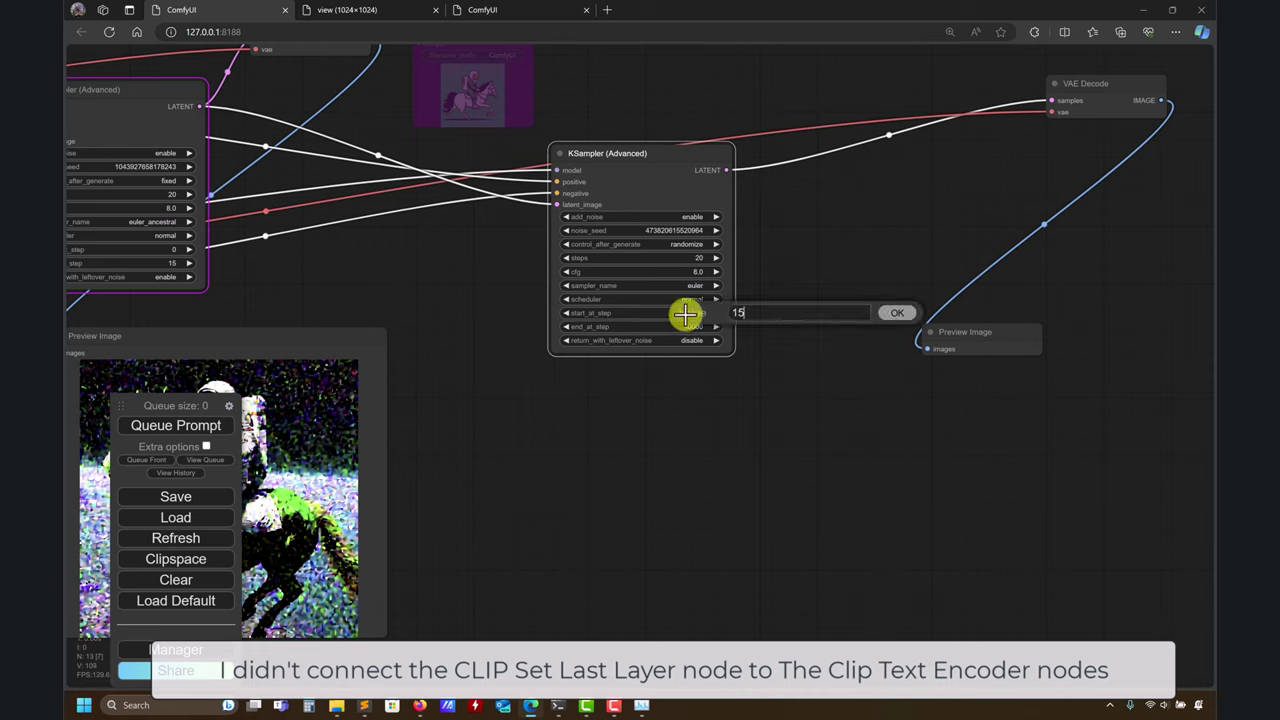
pyautogui.press('Return')
pyautogui.click(692, 322)
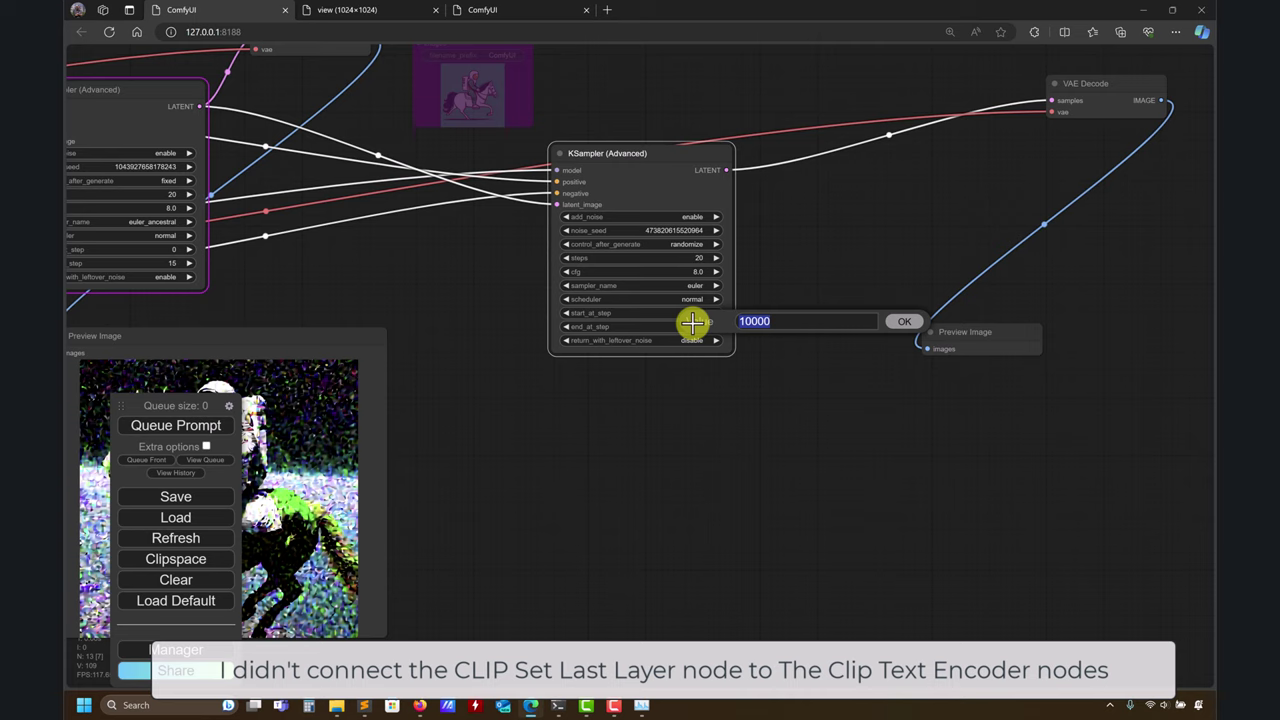
pyautogui.write('20')
pyautogui.press('Return')
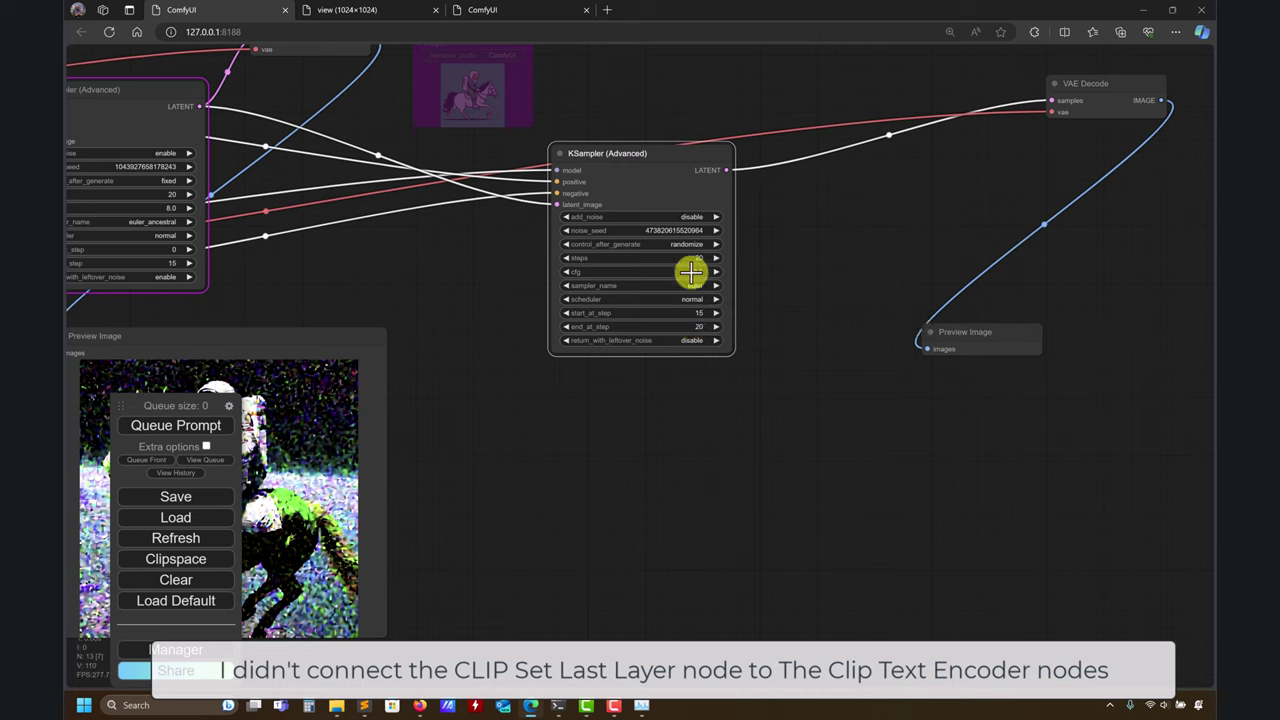
# - Set the second KSampler's noise_seed to 0, control_after_generate to fixed and sampler_name to euler_ancestral
pyautogui.click(677, 231)
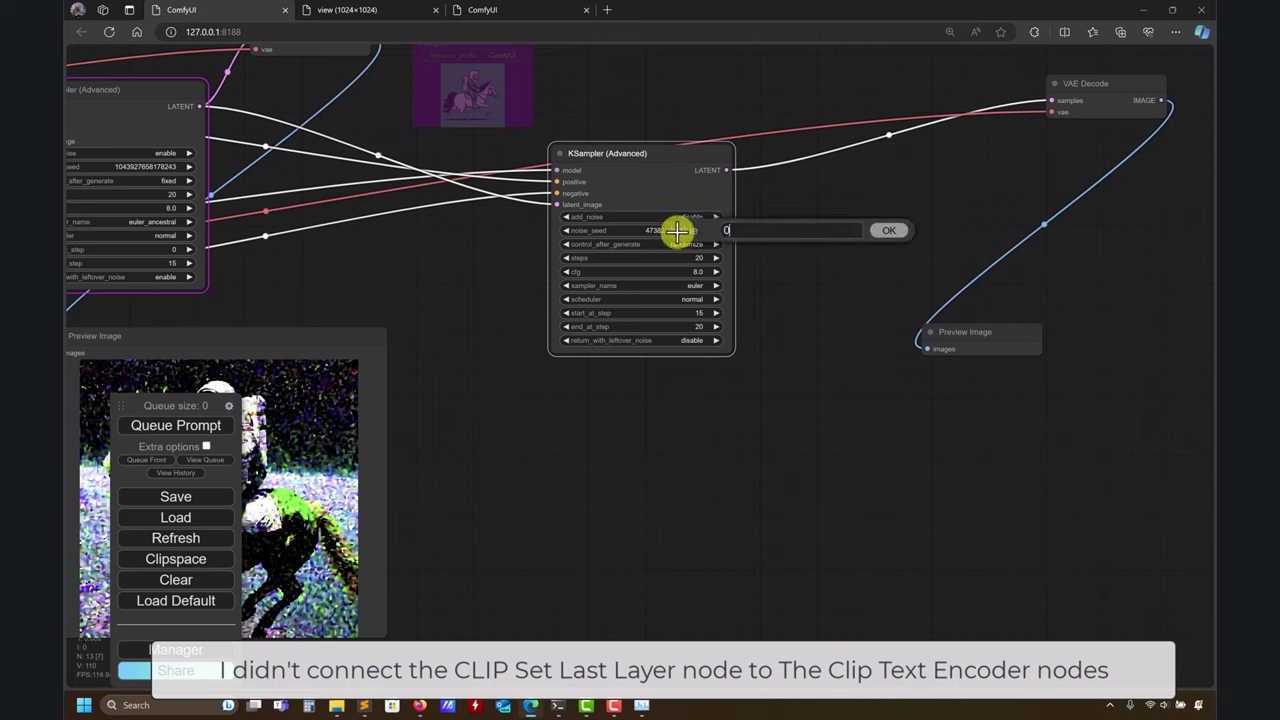
pyautogui.press('Return')
pyautogui.click(591, 243)
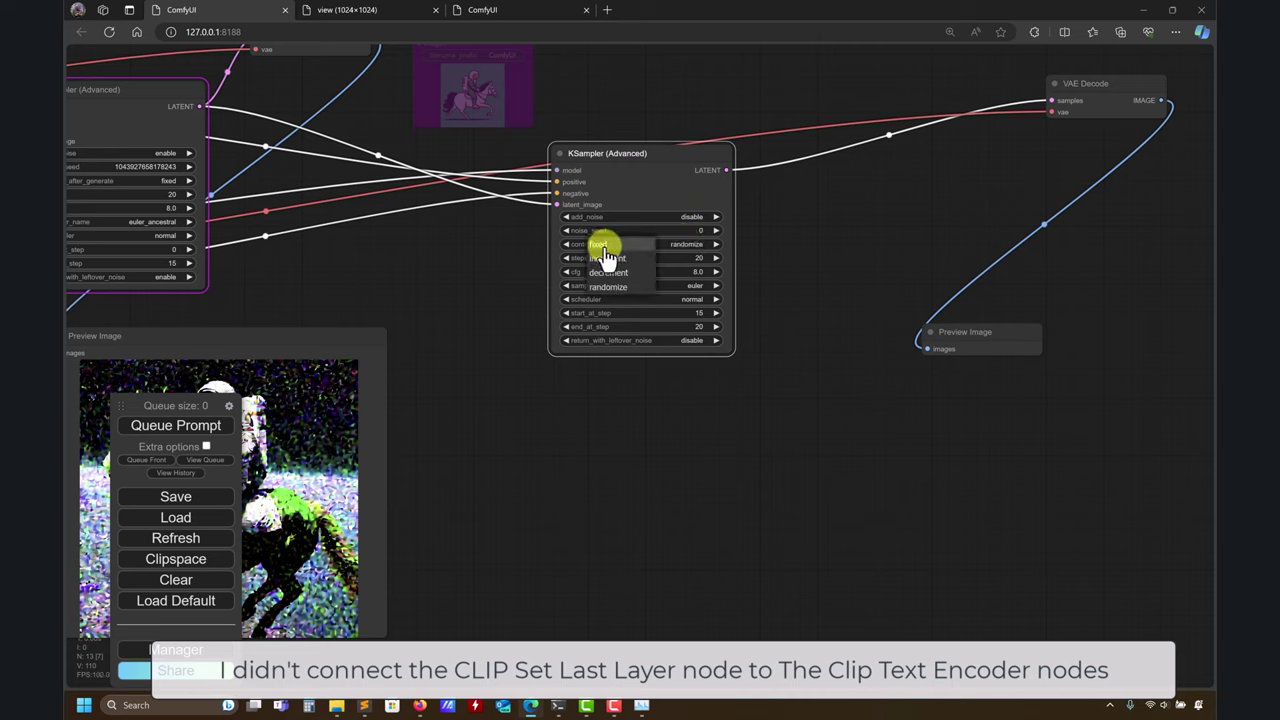
pyautogui.click(604, 247)
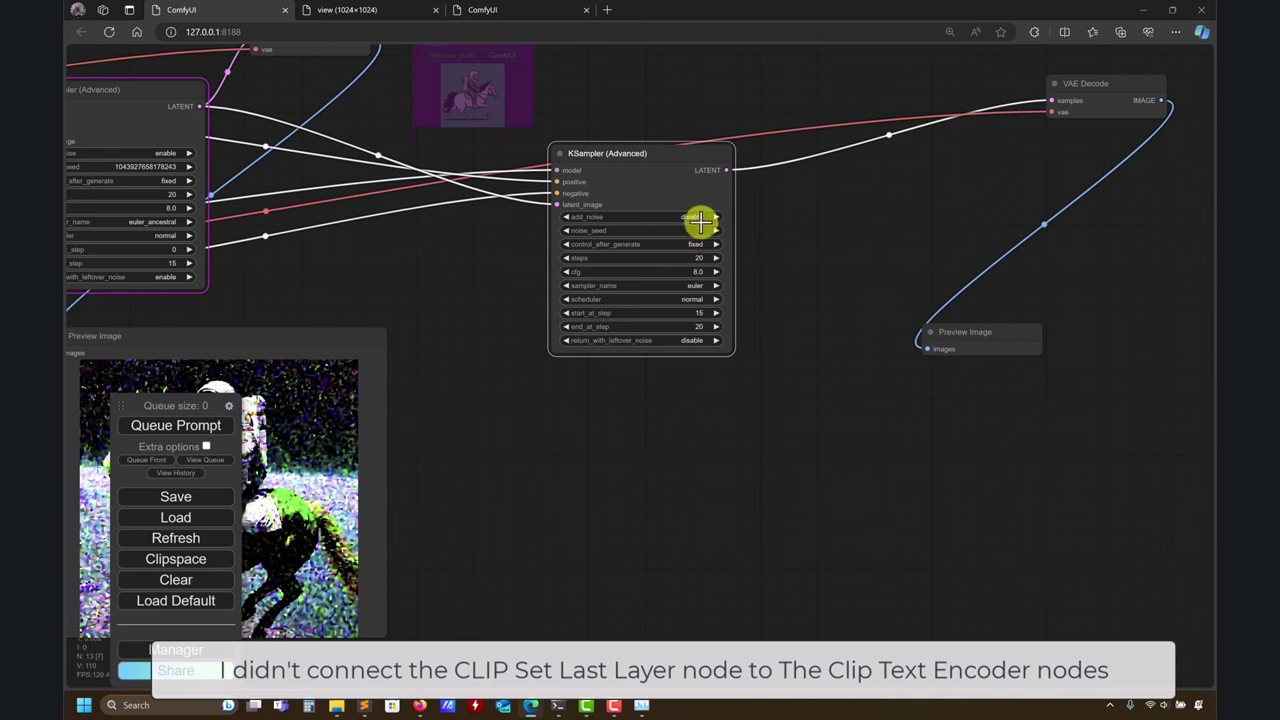
pyautogui.click(717, 287)
# - Queue the prompt with the updated second sampler settings and close the error report
pyautogui.moveTo(498, 373); pyautogui.dragTo(713, 368)
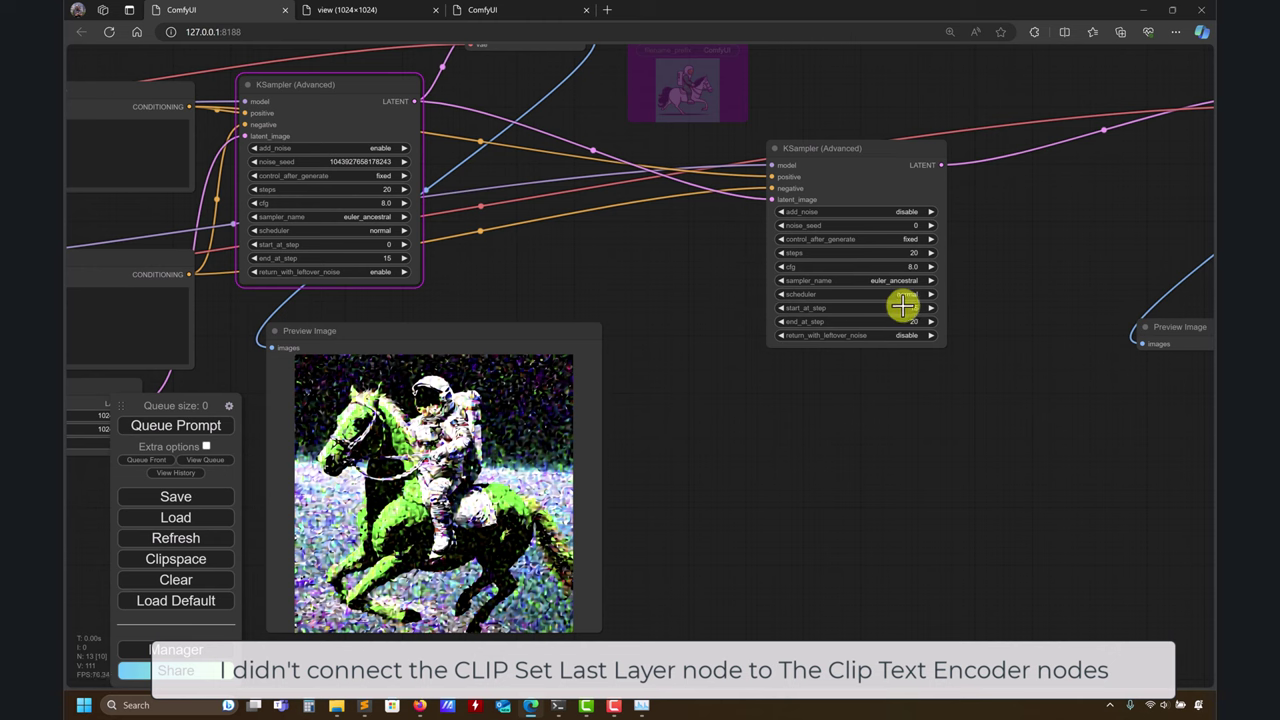
pyautogui.click(178, 428)
pyautogui.click(688, 621)
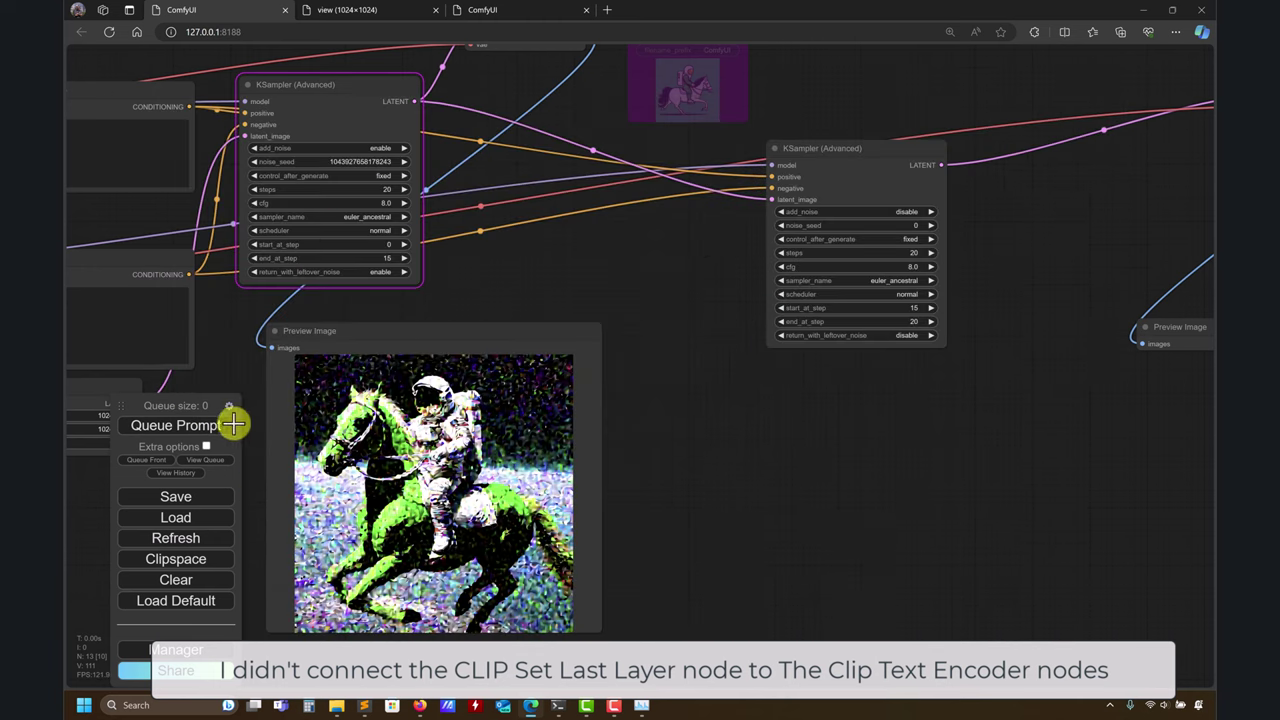
# - Rearrange the graph by moving the second KSampler, the negative prompt node and the Empty Latent Image node into clearer positions
pyautogui.moveTo(698, 466); pyautogui.dragTo(594, 518)
pyautogui.moveTo(746, 212); pyautogui.dragTo(805, 328)
pyautogui.moveTo(605, 358); pyautogui.dragTo(860, 205)
pyautogui.moveTo(189, 294); pyautogui.dragTo(221, 367)
pyautogui.moveTo(243, 175); pyautogui.dragTo(213, 222)
pyautogui.moveTo(907, 371); pyautogui.dragTo(1186, 431)
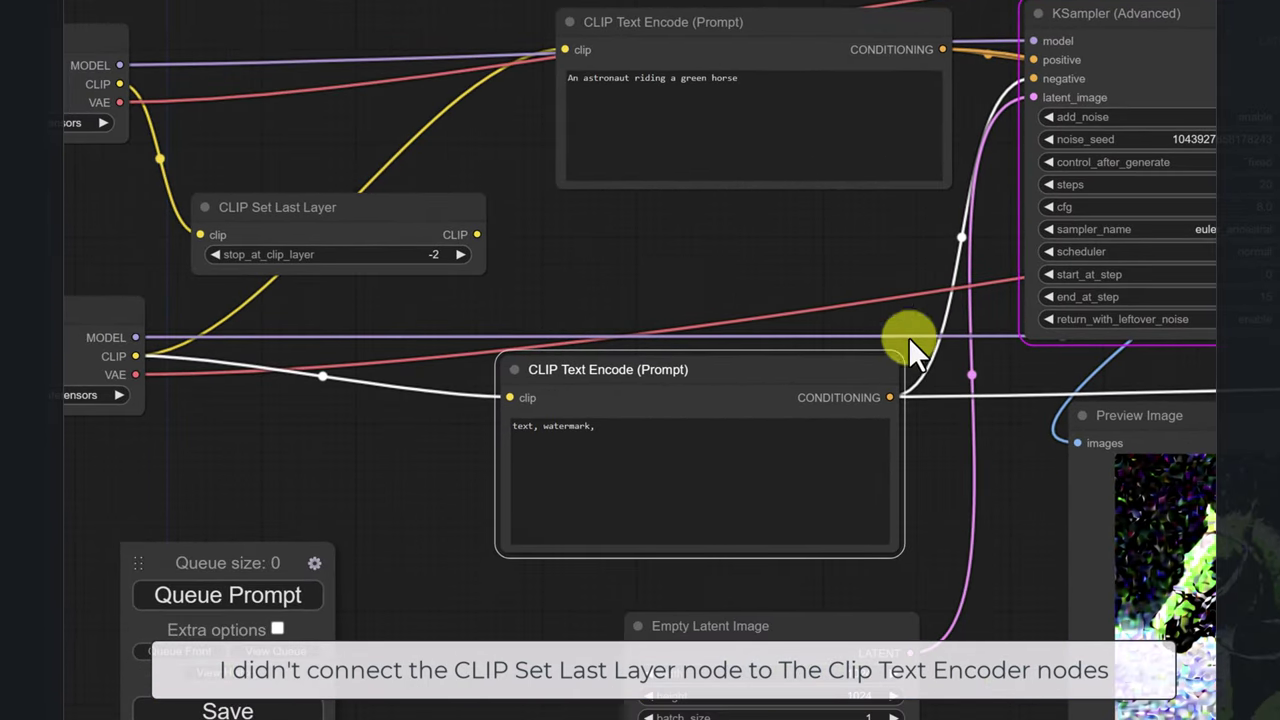
pyautogui.moveTo(707, 372); pyautogui.dragTo(848, 398)
pyautogui.moveTo(400, 528); pyautogui.dragTo(709, 595)
pyautogui.moveTo(385, 420); pyautogui.dragTo(328, 403)
pyautogui.moveTo(686, 594); pyautogui.dragTo(516, 549)
pyautogui.moveTo(912, 445); pyautogui.dragTo(743, 380)
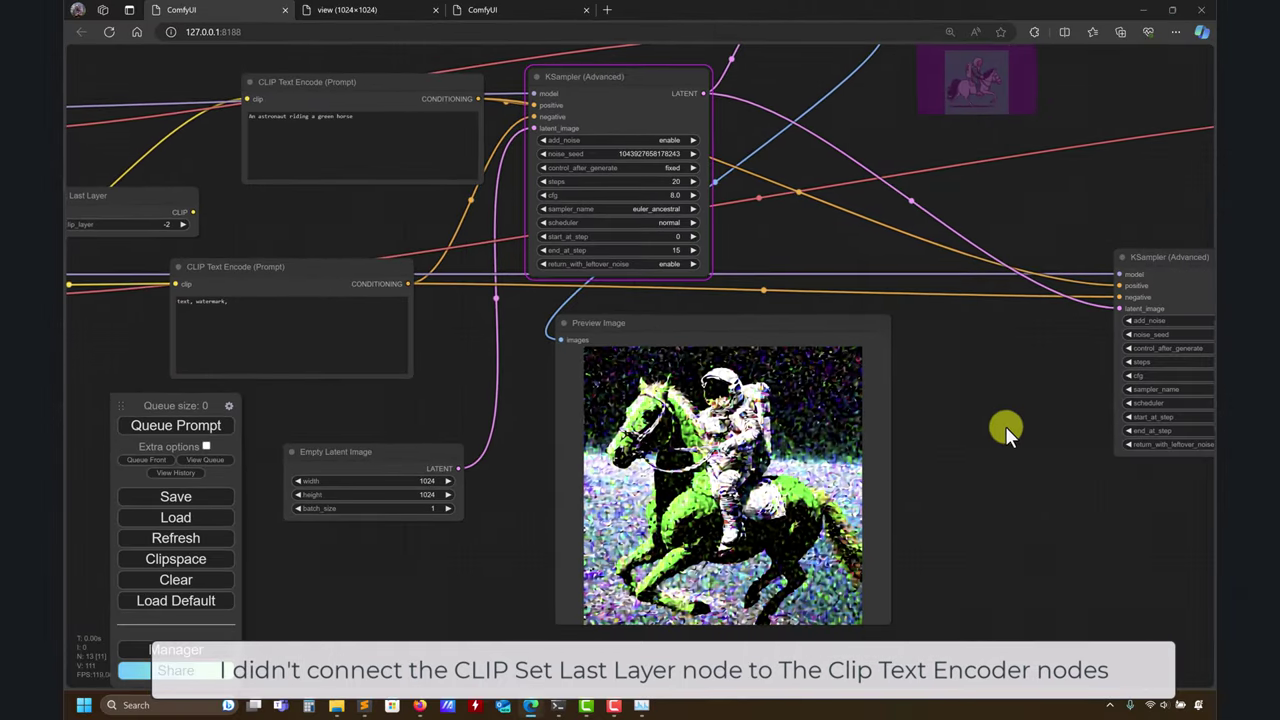
# - Shift the first KSampler (Advanced) slightly toward its VAE Decode node
pyautogui.moveTo(1006, 427); pyautogui.dragTo(858, 429)
pyautogui.scroll(-2, 867, 402)
pyautogui.moveTo(702, 350); pyautogui.dragTo(695, 402)
pyautogui.moveTo(893, 383); pyautogui.dragTo(890, 411)
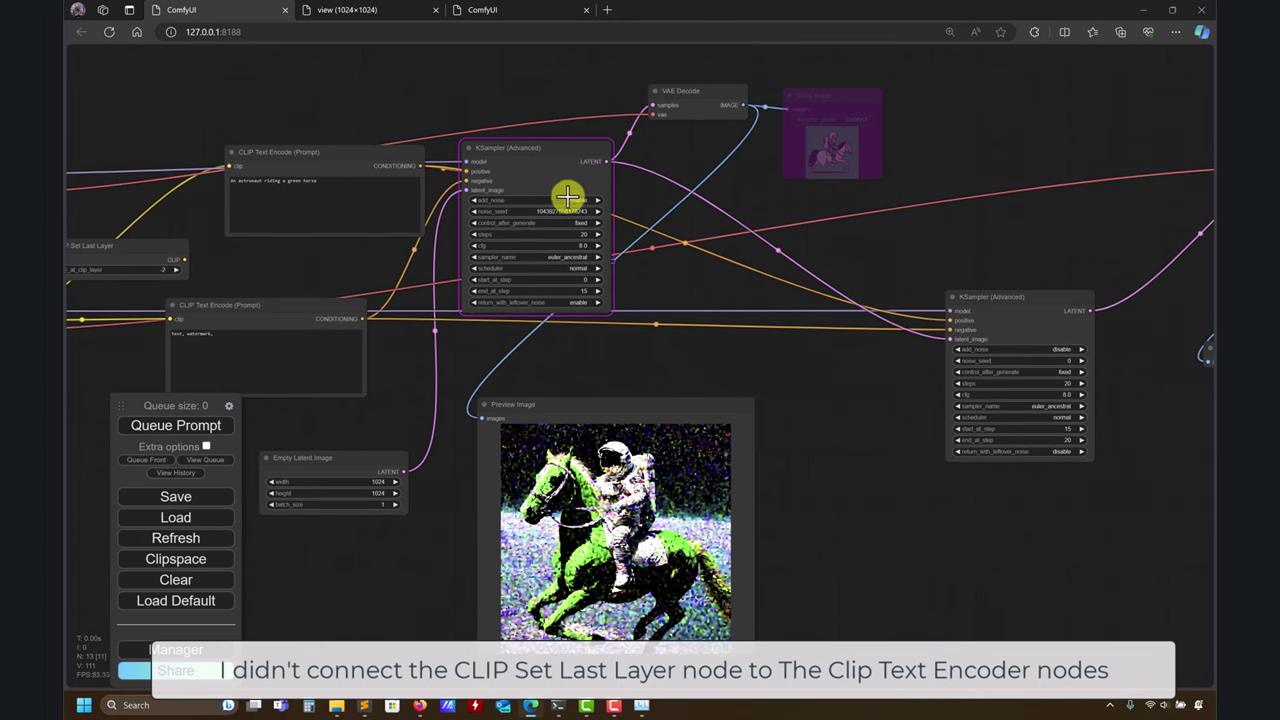
pyautogui.moveTo(543, 141)
pyautogui.mouseDown()
pyautogui.moveTo(594, 171)
pyautogui.moveTo(561, 138)
pyautogui.mouseUp()
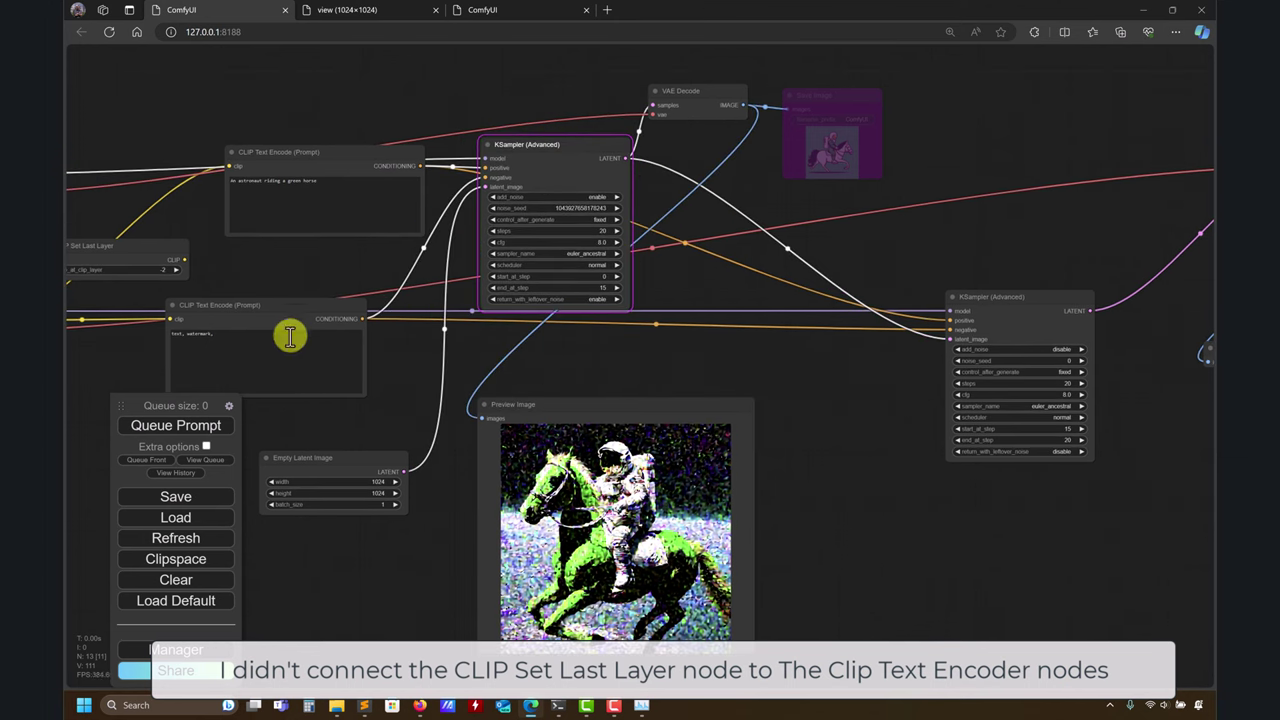
# - Queue the prompt again, read through the error report and close it
pyautogui.click(204, 427)
pyautogui.scroll(-15, 660, 545)
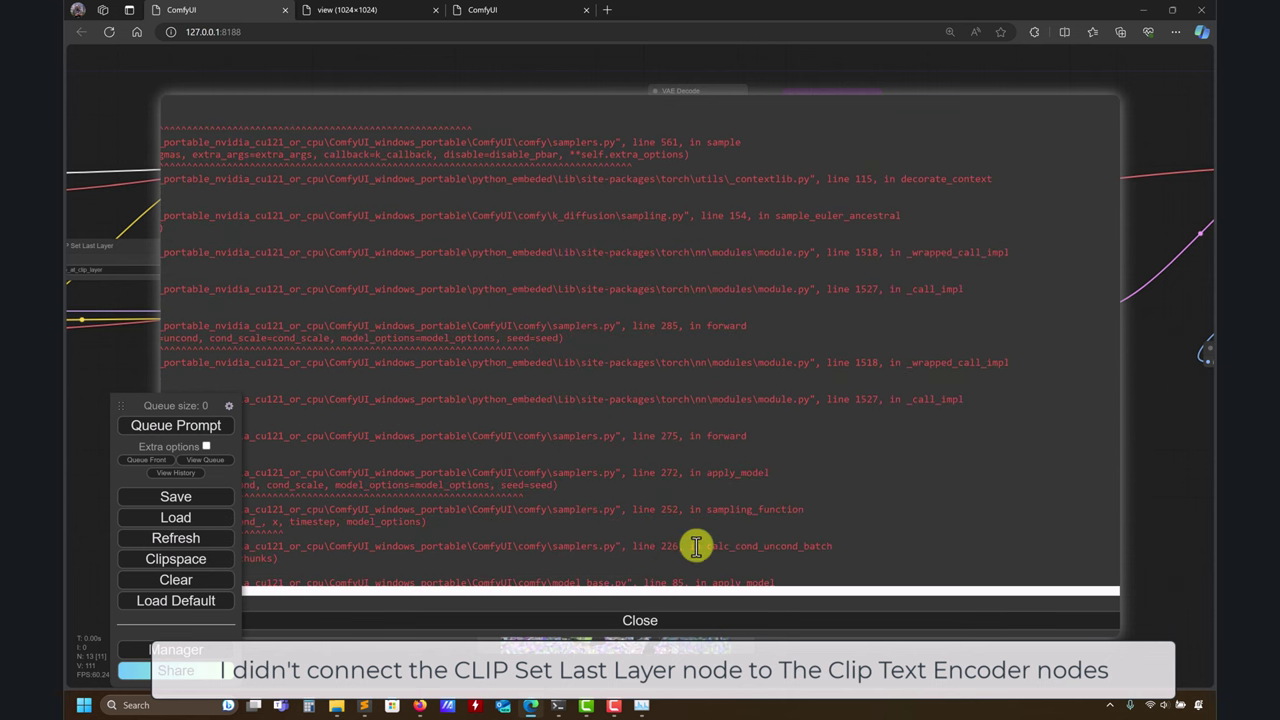
pyautogui.click(700, 620)
# - Trace the node links and reposition the first KSampler higher and the positive prompt node closer to CLIP Set Last Layer
pyautogui.moveTo(896, 446); pyautogui.dragTo(600, 341)
pyautogui.moveTo(906, 391); pyautogui.dragTo(1023, 540)
pyautogui.moveTo(848, 356)
pyautogui.mouseDown()
pyautogui.moveTo(795, 331)
pyautogui.moveTo(846, 329)
pyautogui.moveTo(854, 363)
pyautogui.mouseUp()
pyautogui.moveTo(591, 456); pyautogui.dragTo(667, 499)
pyautogui.moveTo(460, 227); pyautogui.dragTo(489, 182)
pyautogui.moveTo(447, 362); pyautogui.dragTo(537, 337)
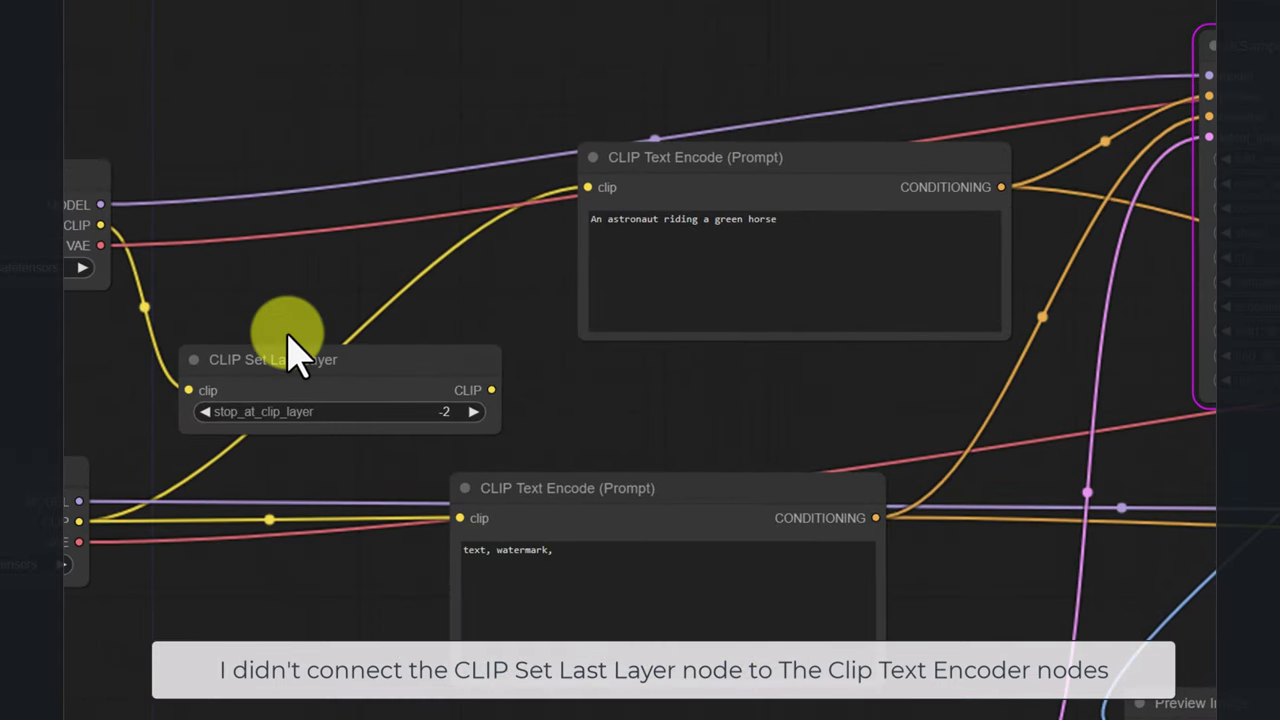
pyautogui.click(672, 222)
pyautogui.moveTo(672, 222); pyautogui.dragTo(677, 243)
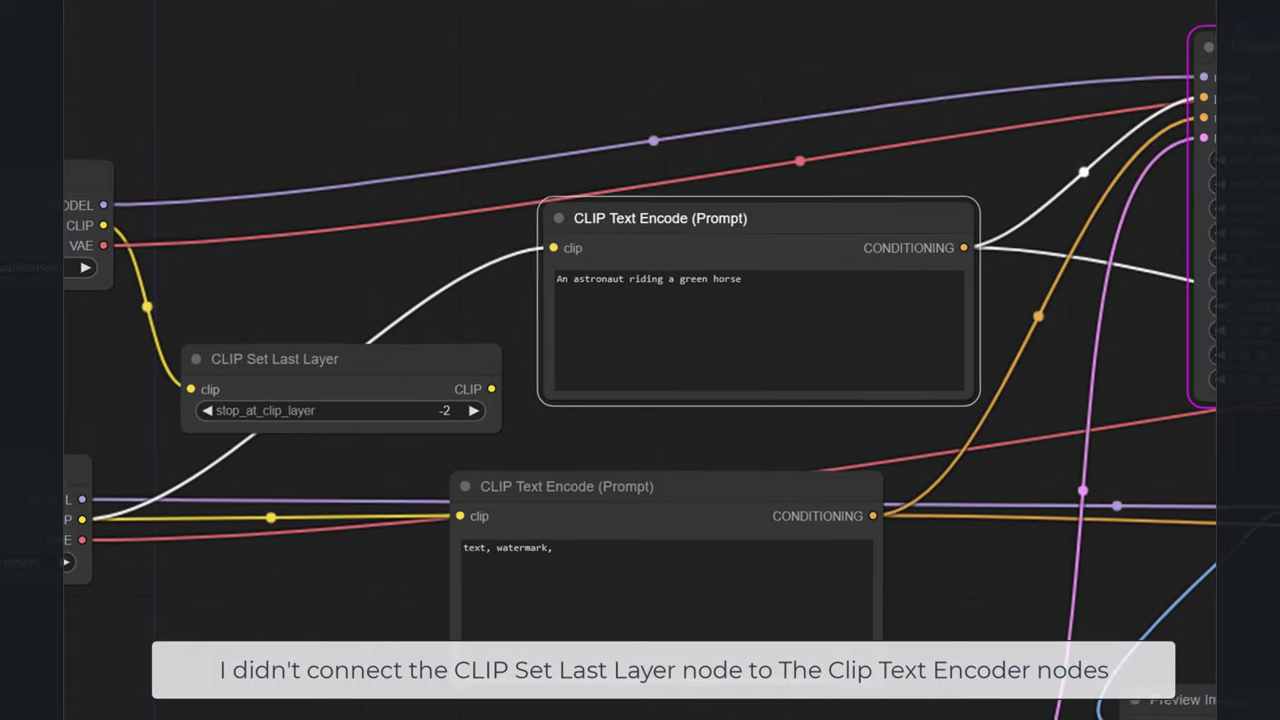
pyautogui.moveTo(1108, 118); pyautogui.dragTo(845, 143)
# - Remove the second KSampler (Advanced) node from the workflow
pyautogui.moveTo(1114, 398); pyautogui.dragTo(811, 277)
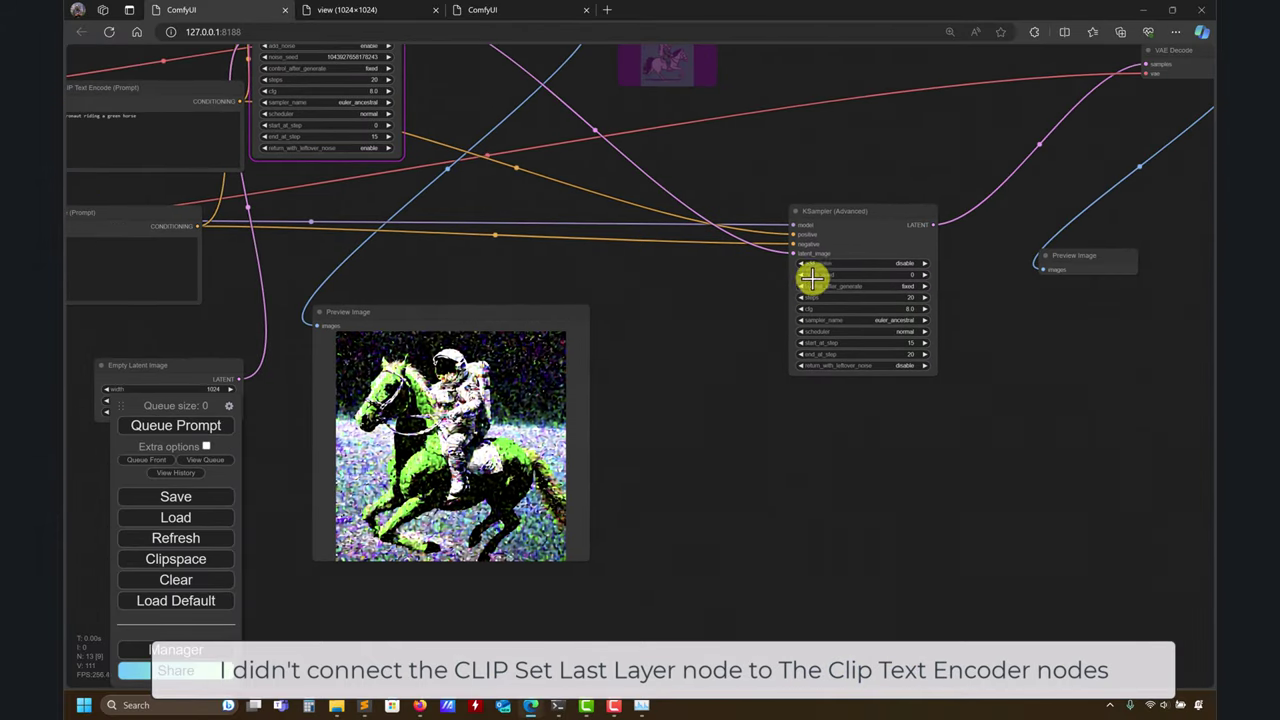
pyautogui.rightClick(853, 208)
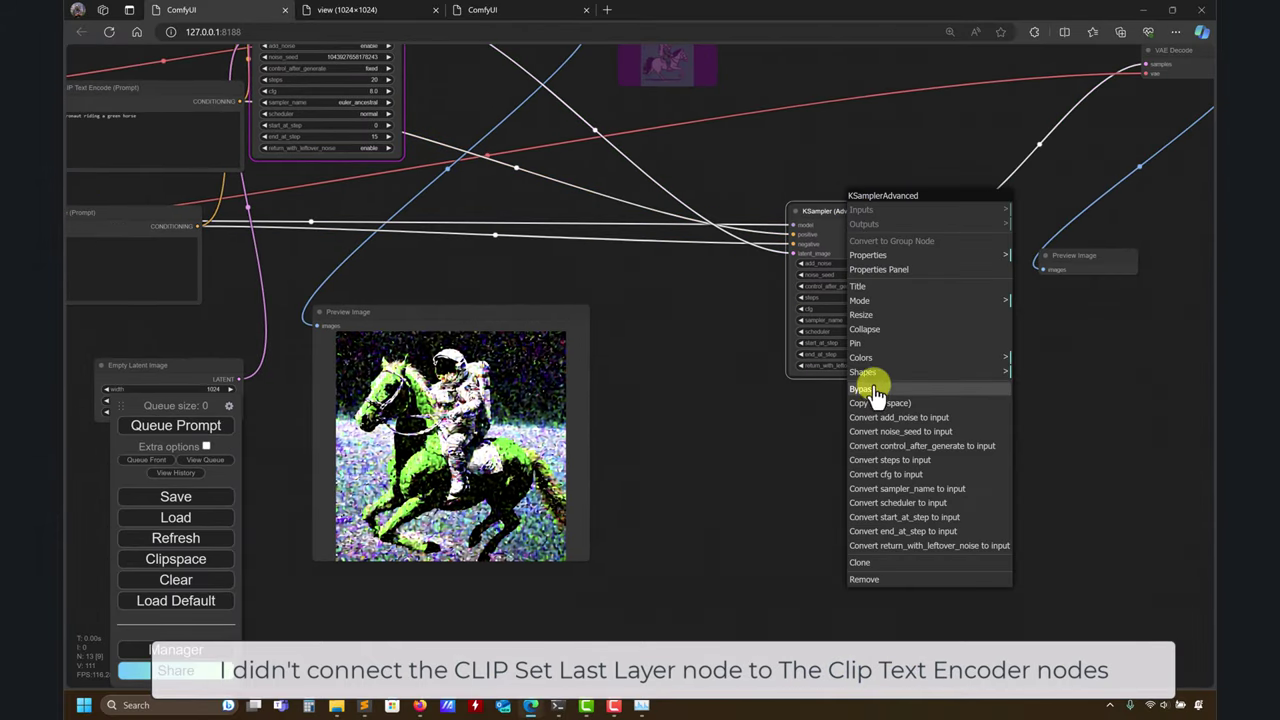
pyautogui.click(865, 580)
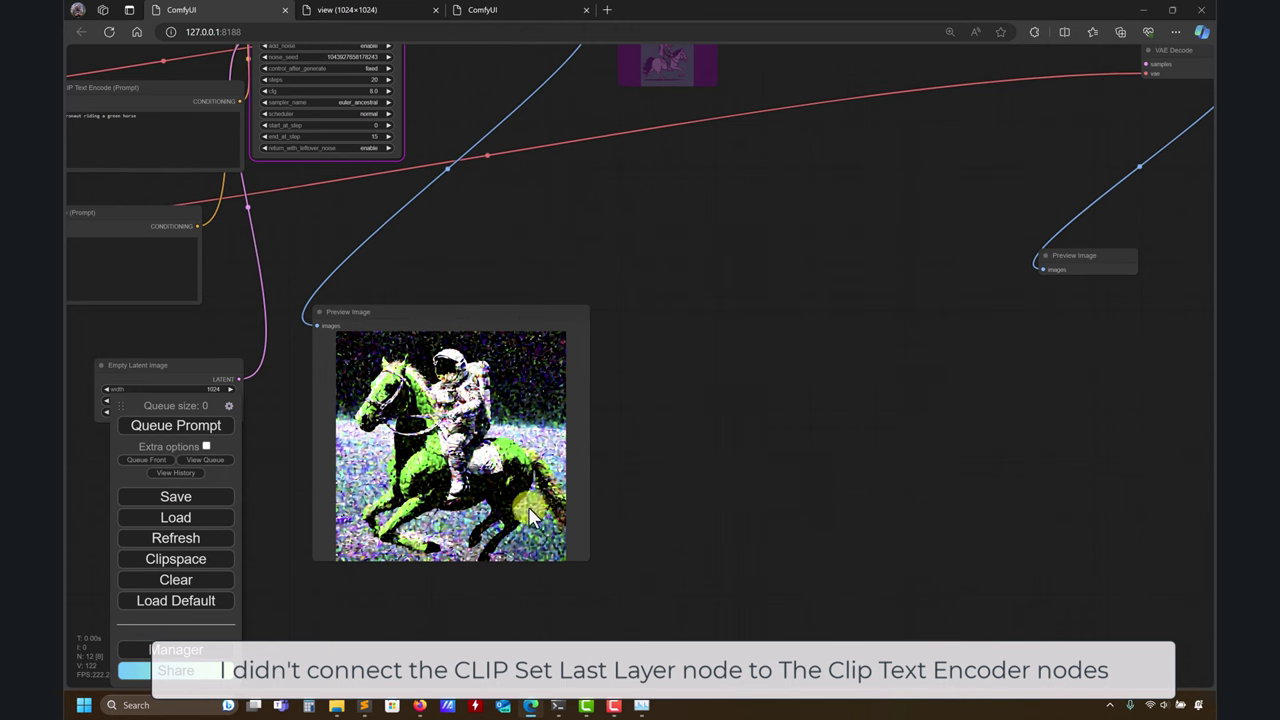
# - Queue the prompt with only the first sampler left and close the error report
pyautogui.click(152, 432)
pyautogui.moveTo(621, 253); pyautogui.dragTo(855, 429)
pyautogui.click(650, 617)
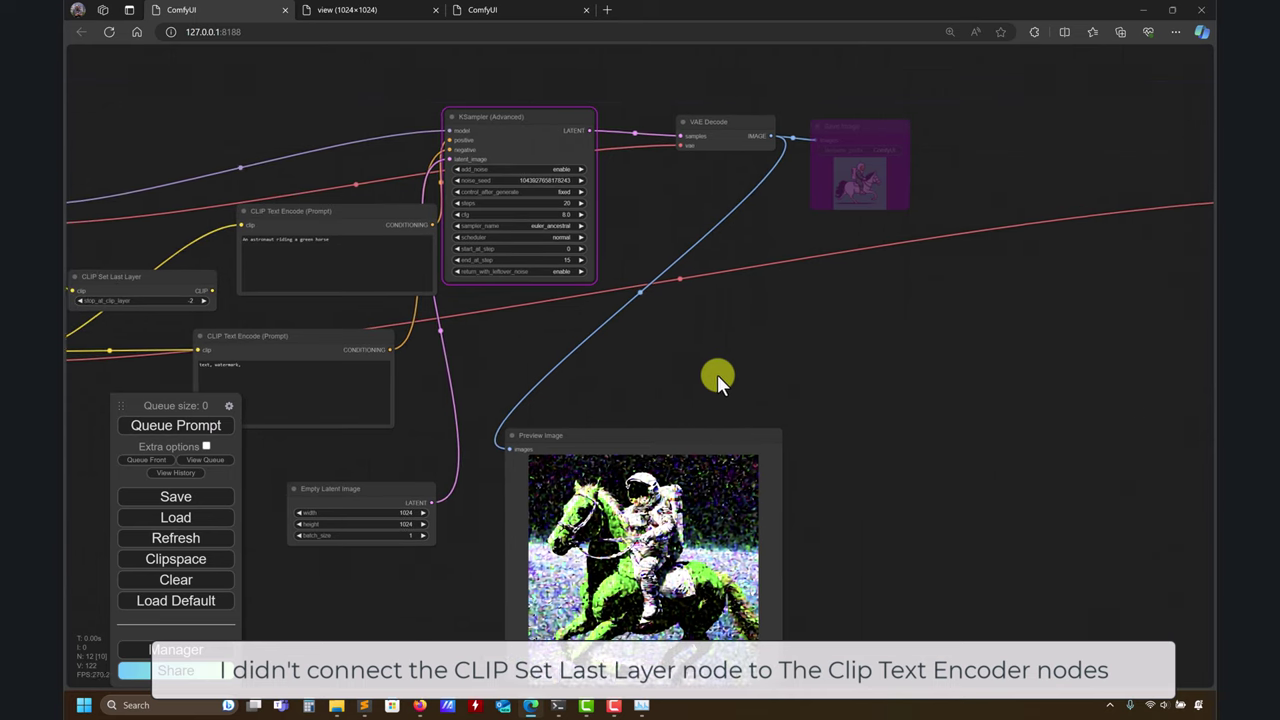
# - Set the remaining KSampler's end_at_step to 20, queue the prompt and close the error report
pyautogui.moveTo(542, 161); pyautogui.dragTo(569, 157)
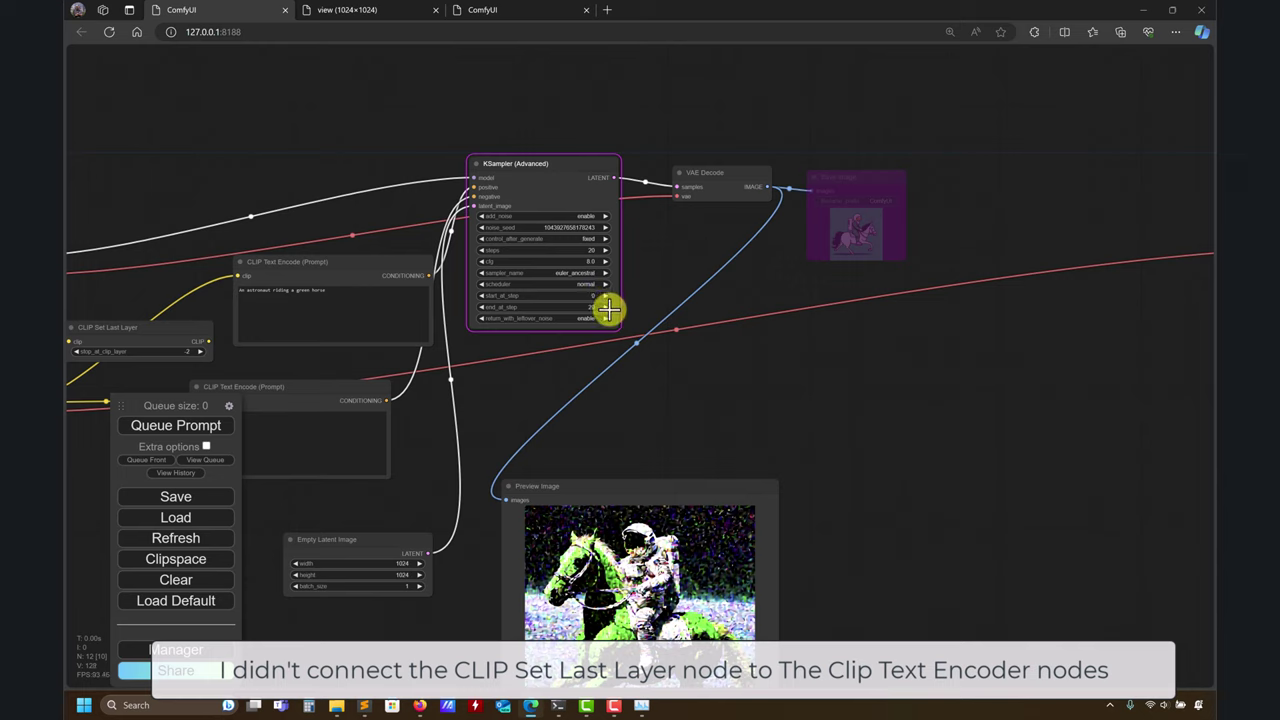
pyautogui.click(176, 425)
pyautogui.scroll(-5, 698, 527)
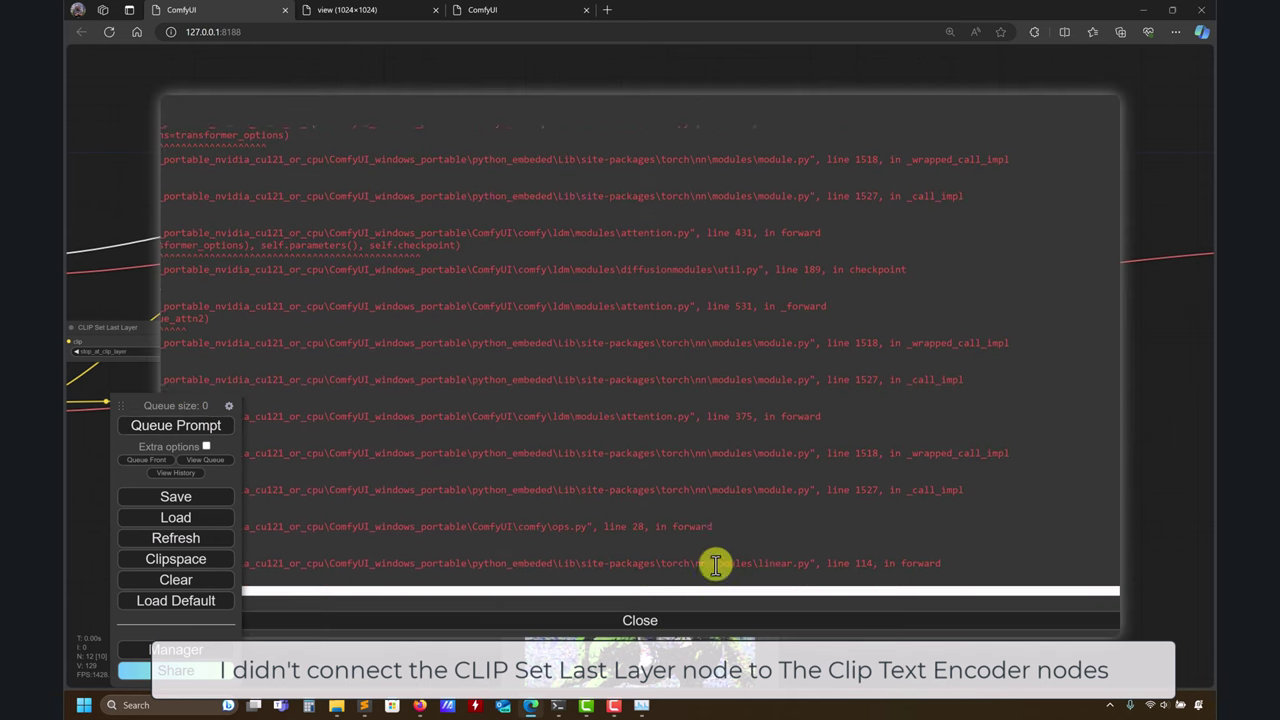
pyautogui.click(672, 621)
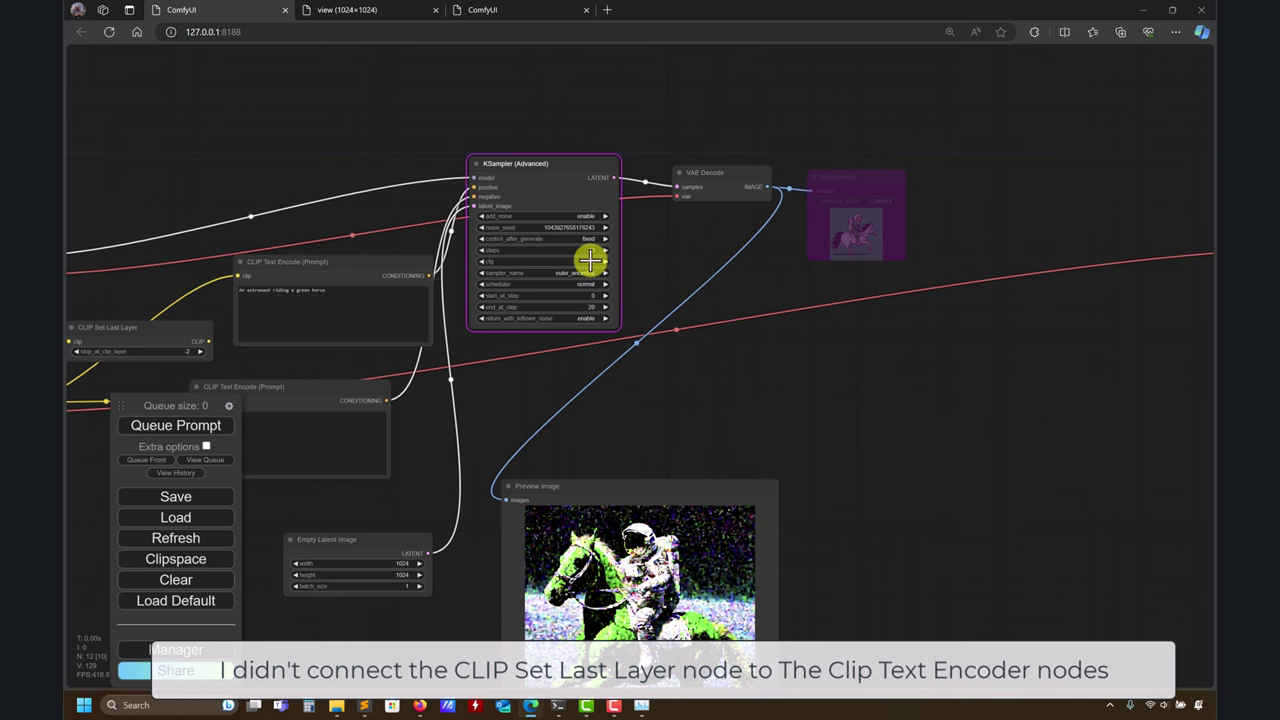
# - Reload the workflow page, queue the prompt once more and dismiss the error report
pyautogui.click(108, 32)
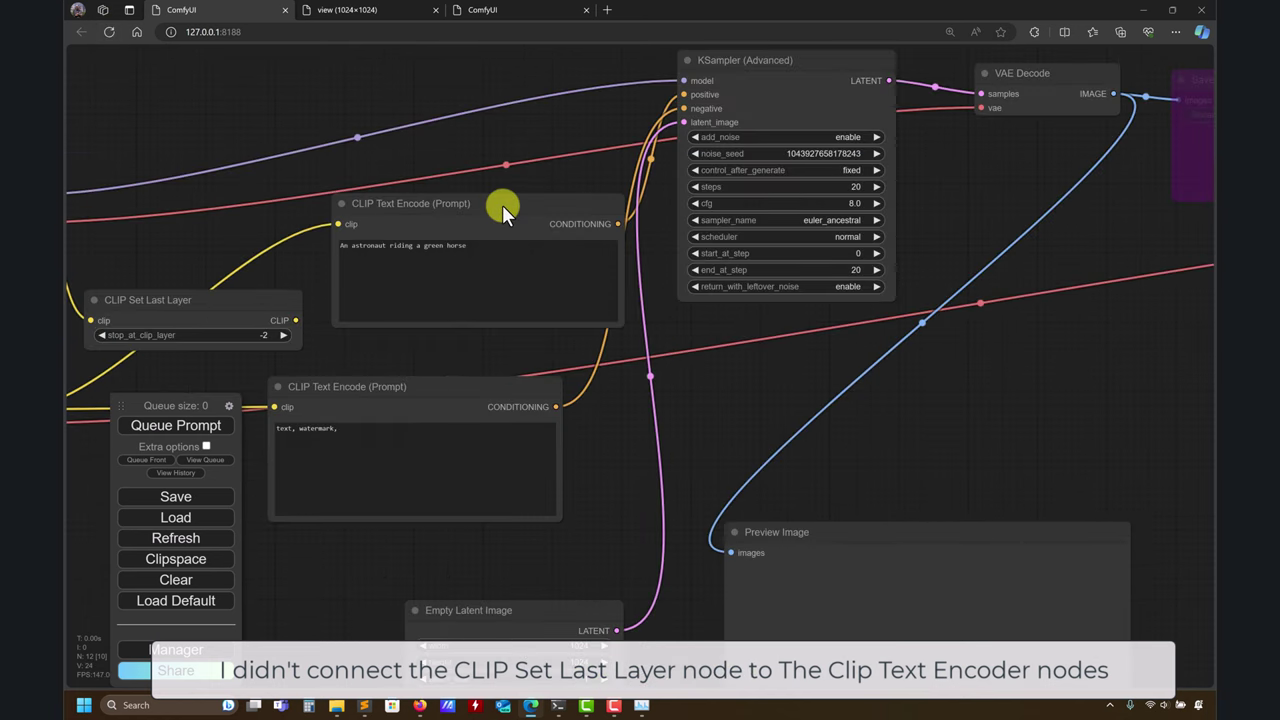
pyautogui.click(197, 428)
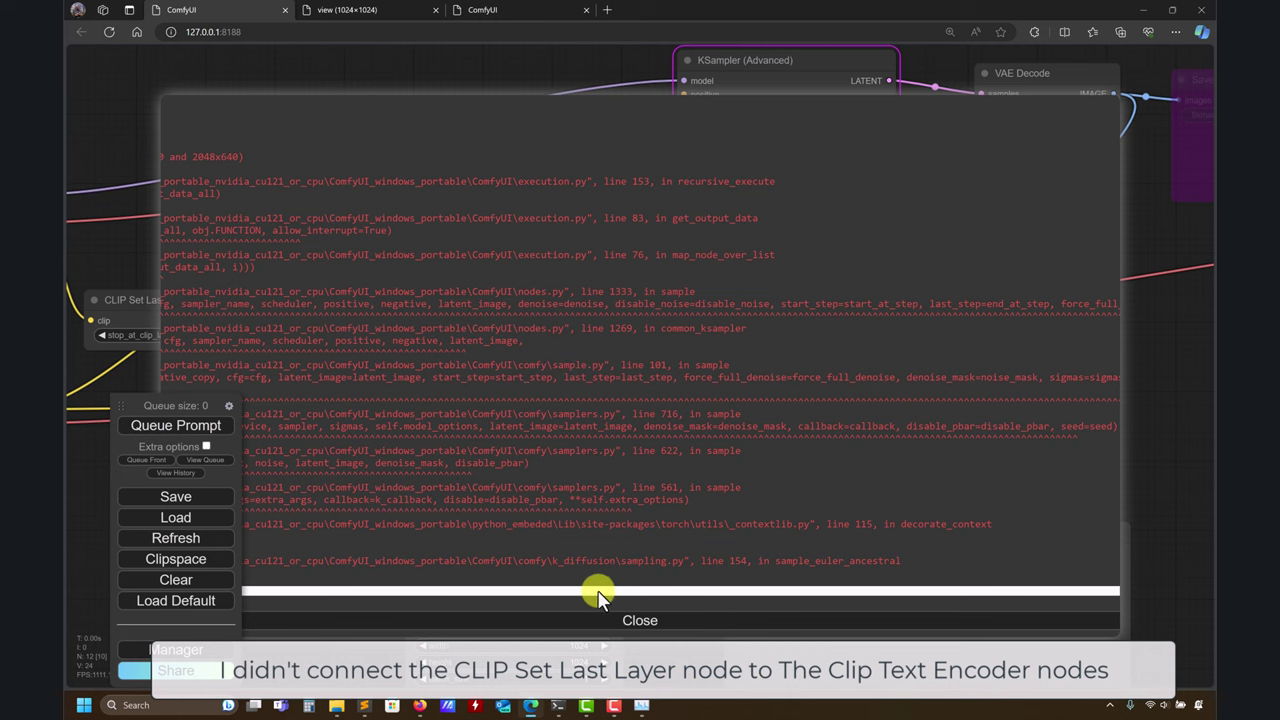
pyautogui.click(627, 619)
pyautogui.scroll(-5, 723, 363)
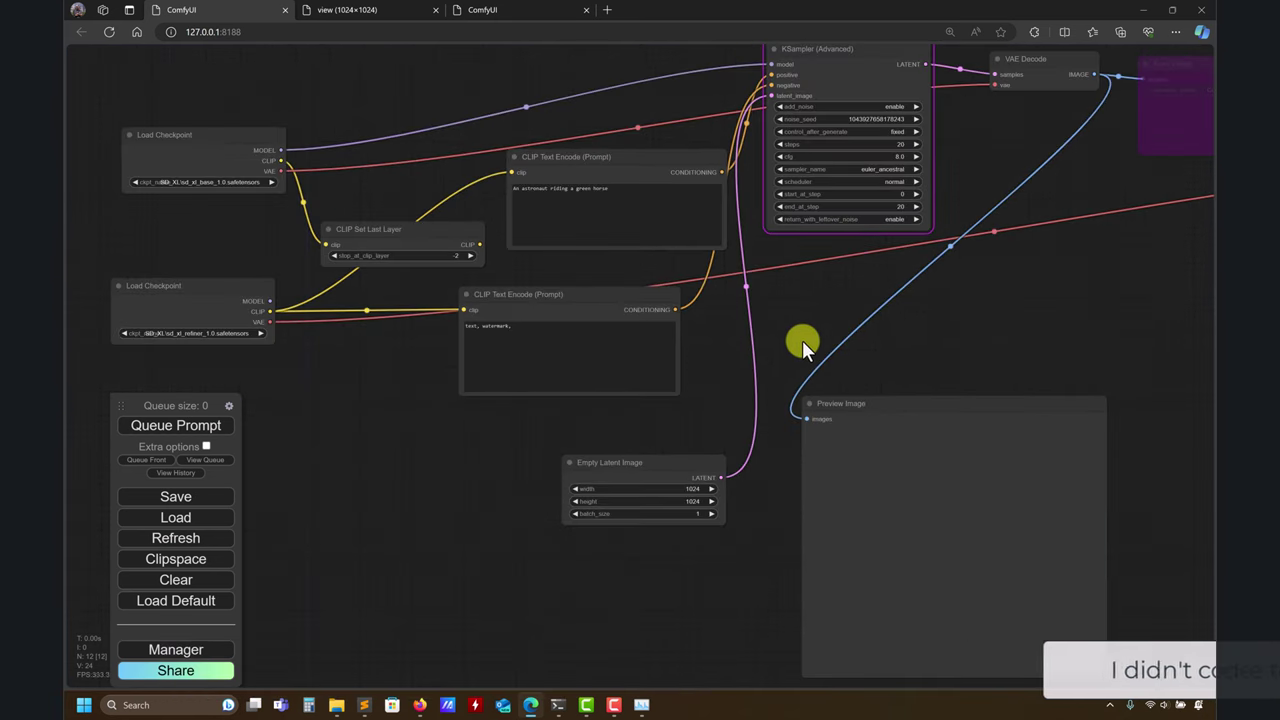
# - Switch to the File Explorer window showing the SDXL Examples folder
pyautogui.moveTo(802, 340); pyautogui.dragTo(663, 412)
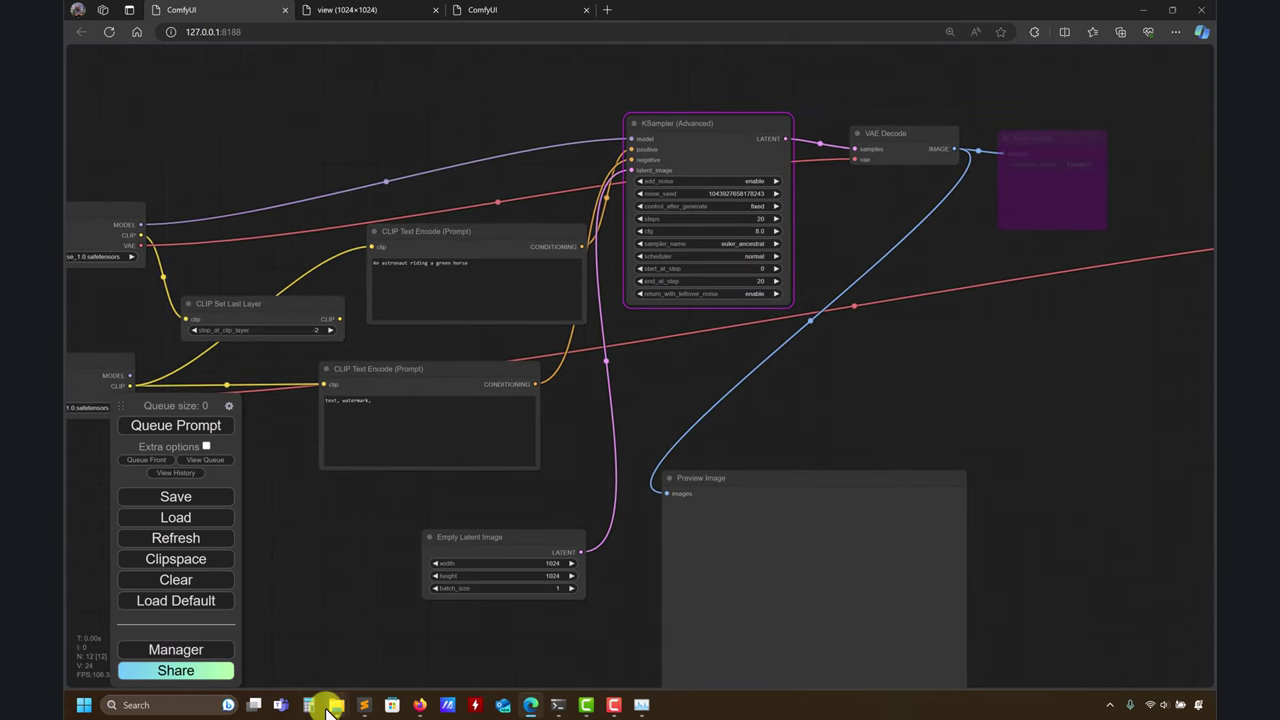
pyautogui.moveTo(336, 704)
pyautogui.moveTo(336, 647)
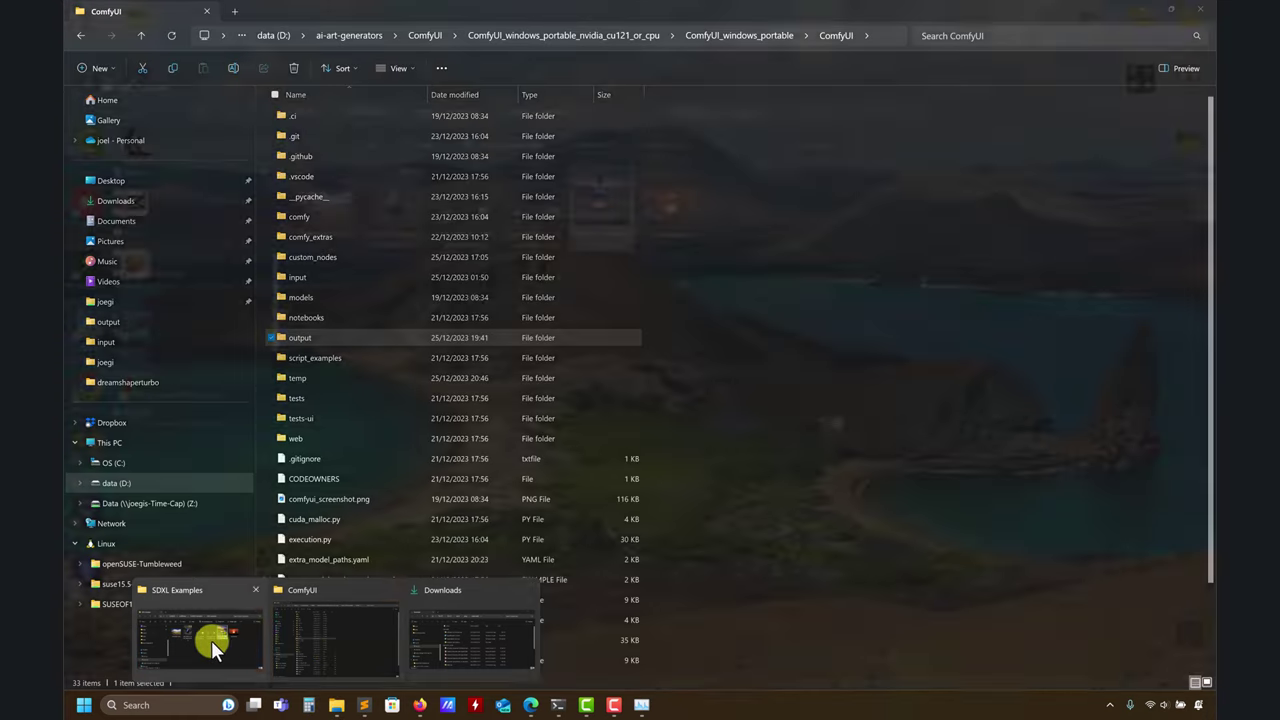
pyautogui.click(211, 640)
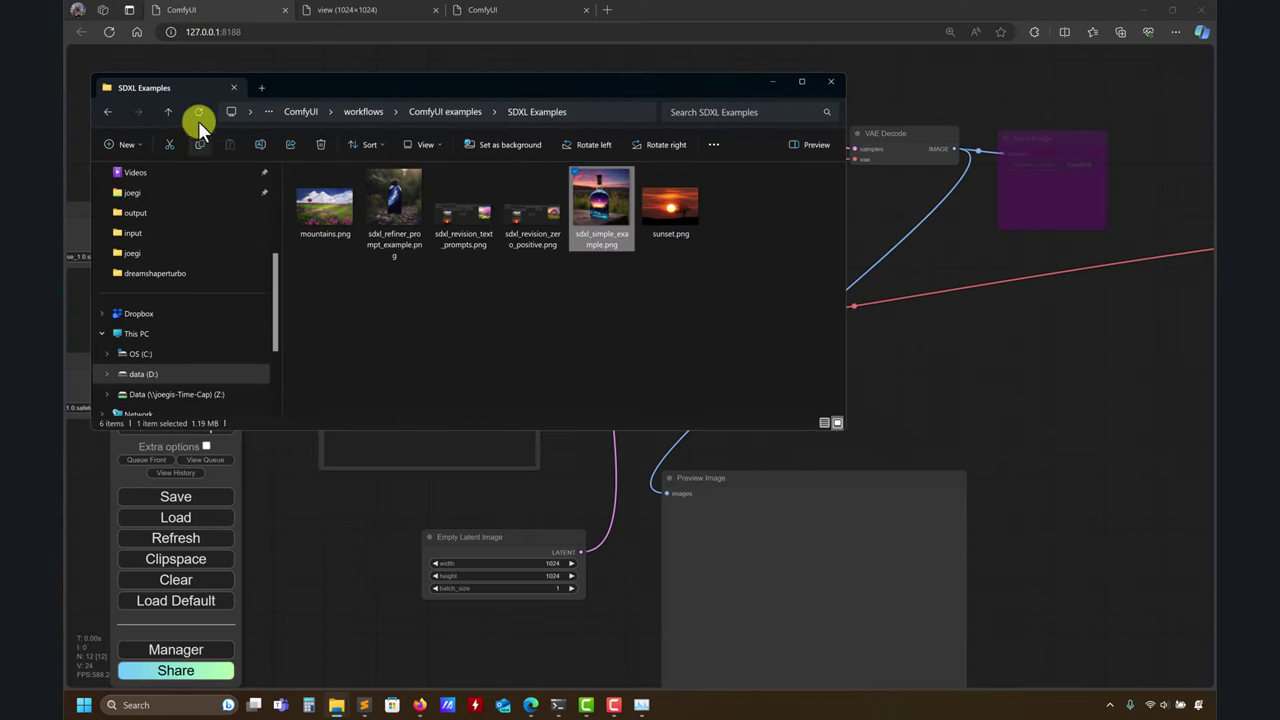
# - Load SDXL-workflow3.png from the joegi folder inside the workflows folder into ComfyUI
pyautogui.click(168, 111)
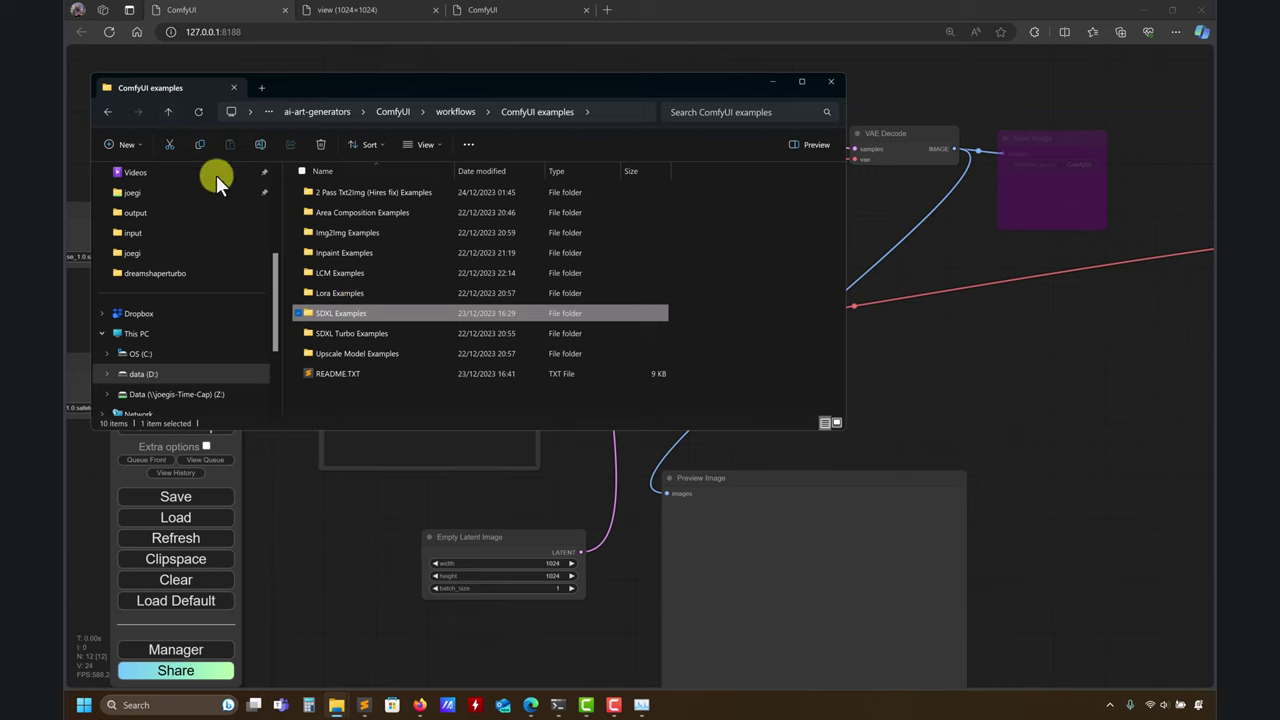
pyautogui.click(166, 110)
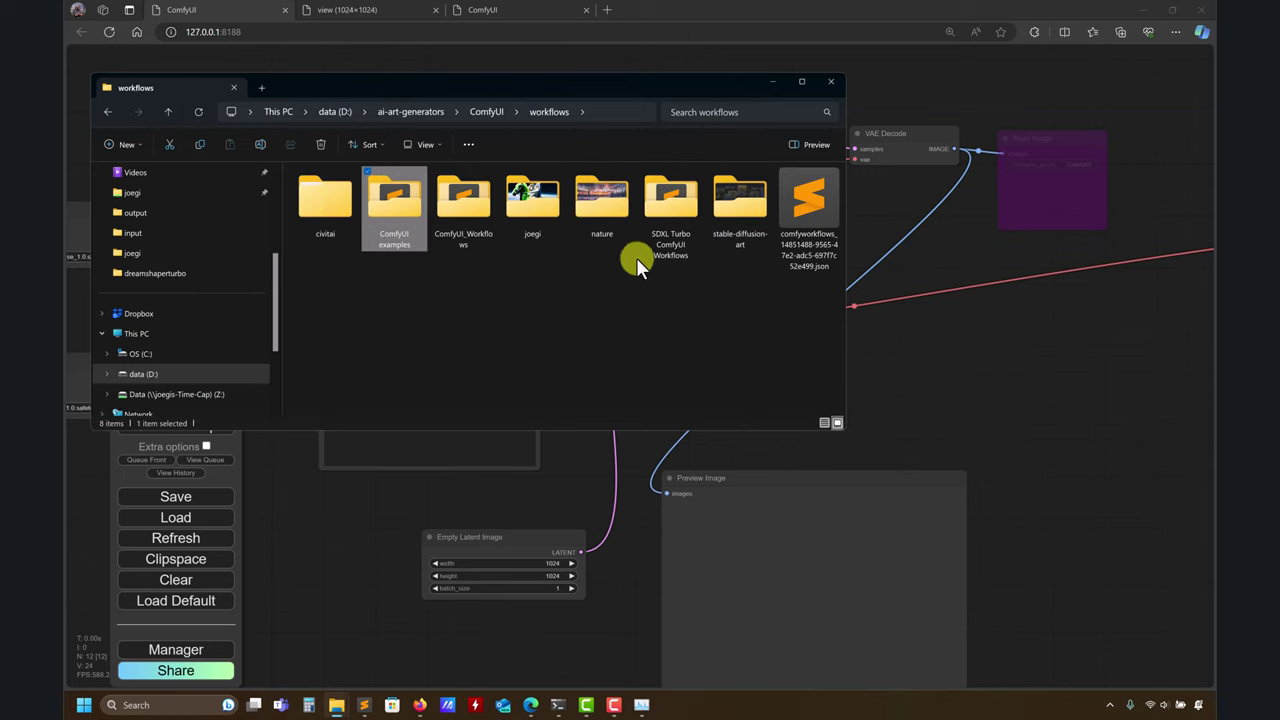
pyautogui.doubleClick(528, 221)
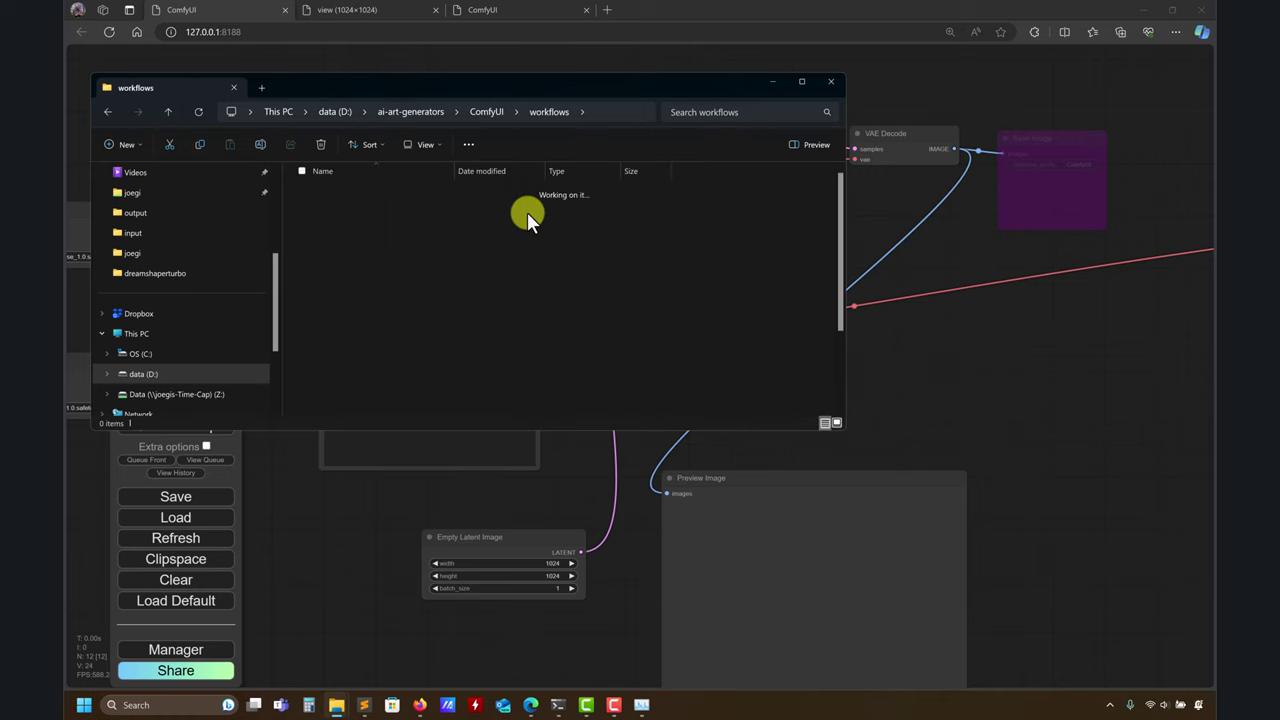
pyautogui.scroll(-5, 454, 323)
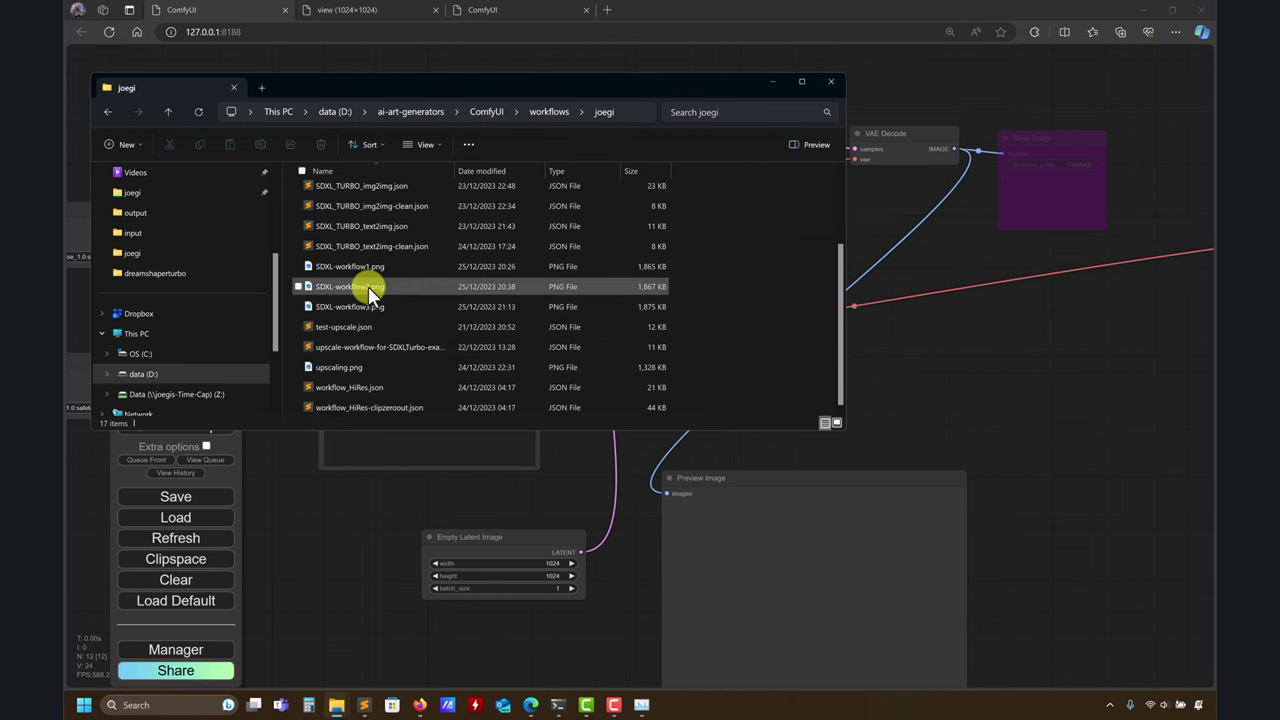
pyautogui.moveTo(368, 286); pyautogui.dragTo(946, 363)
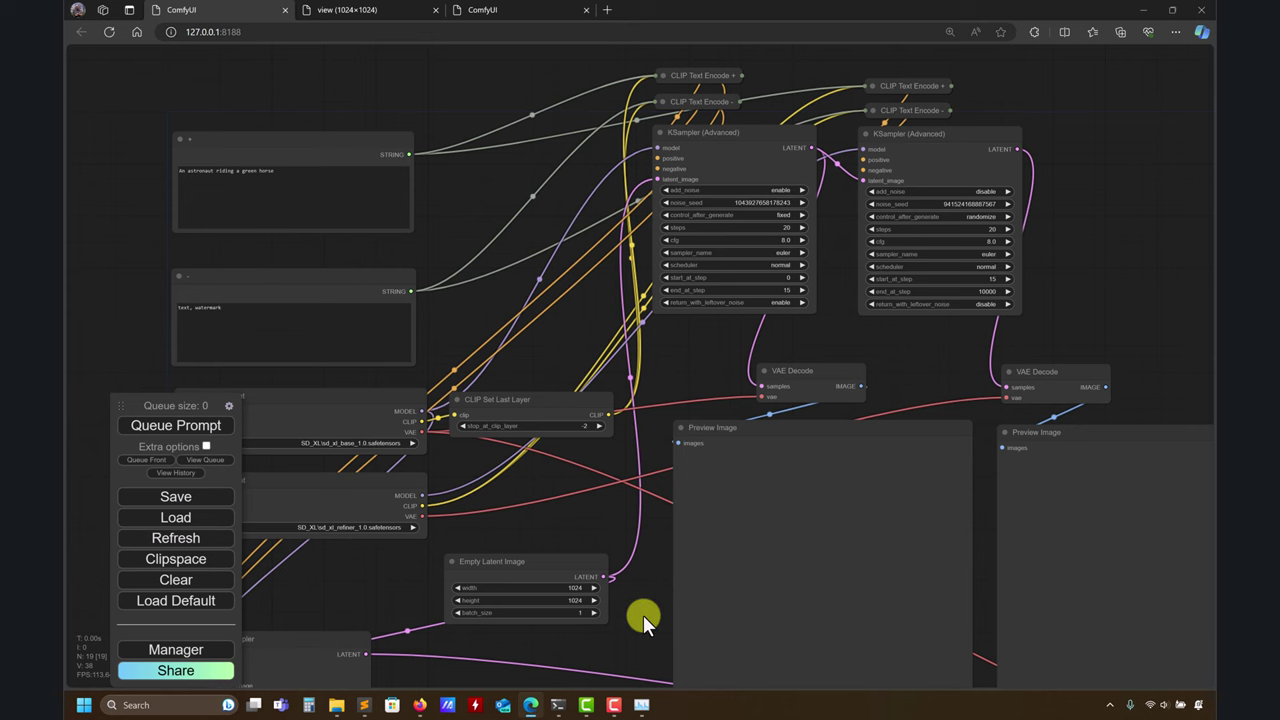
# - Examine the loaded base and refiner workflow, including its advanced samplers, checkpoint loaders and Empty Latent Image node
pyautogui.moveTo(643, 617); pyautogui.dragTo(679, 475)
pyautogui.scroll(-3, 608, 513)
pyautogui.scroll(2, 590, 590)
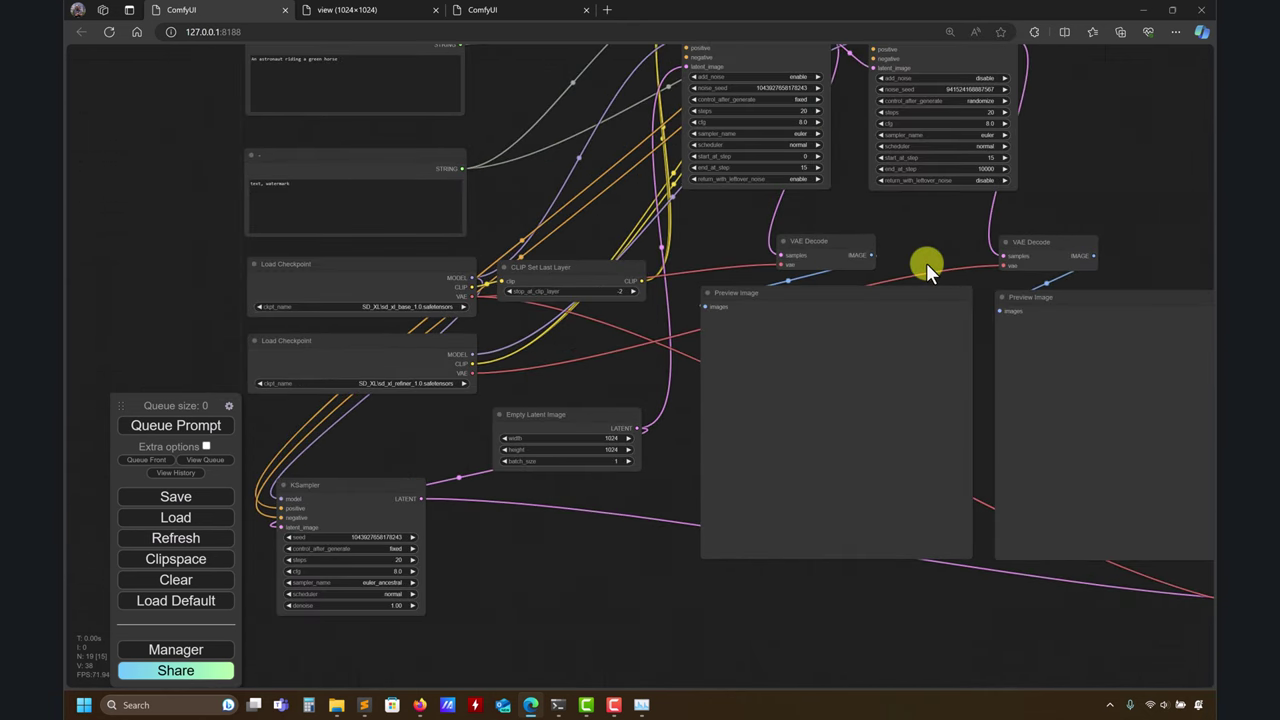
pyautogui.moveTo(926, 262); pyautogui.dragTo(989, 388)
pyautogui.moveTo(1103, 221); pyautogui.dragTo(998, 225)
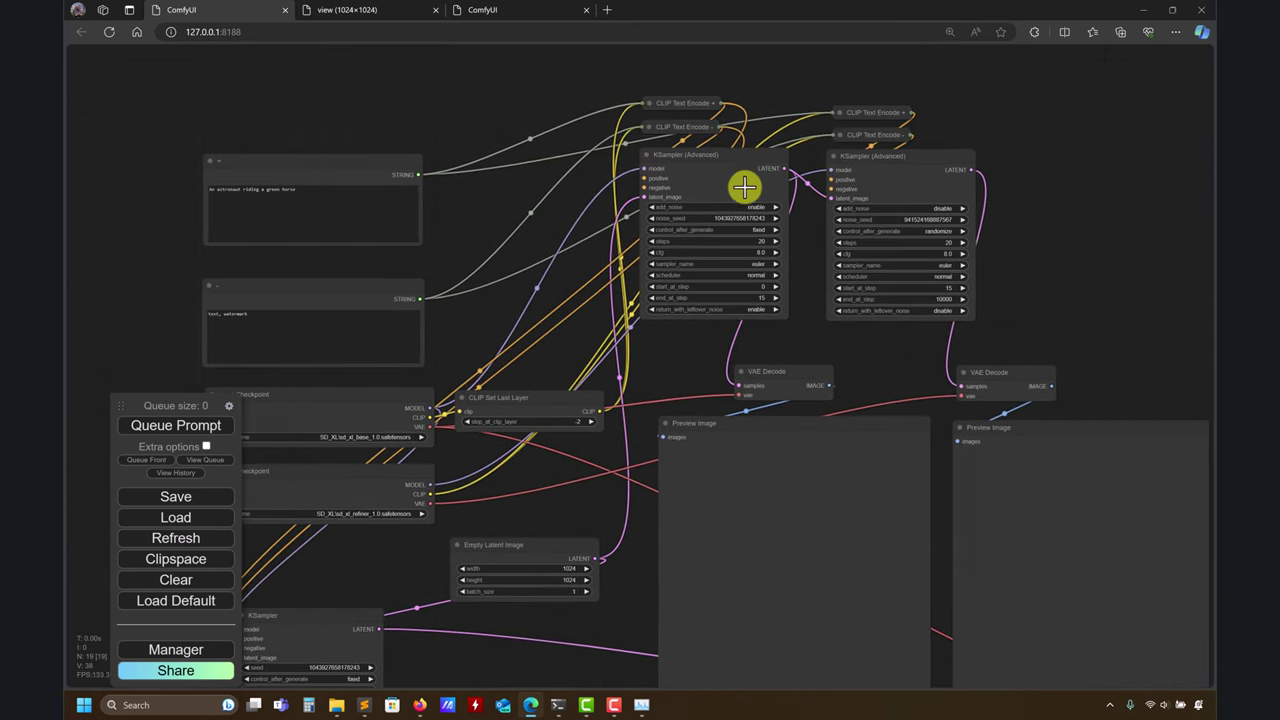
pyautogui.click(720, 158)
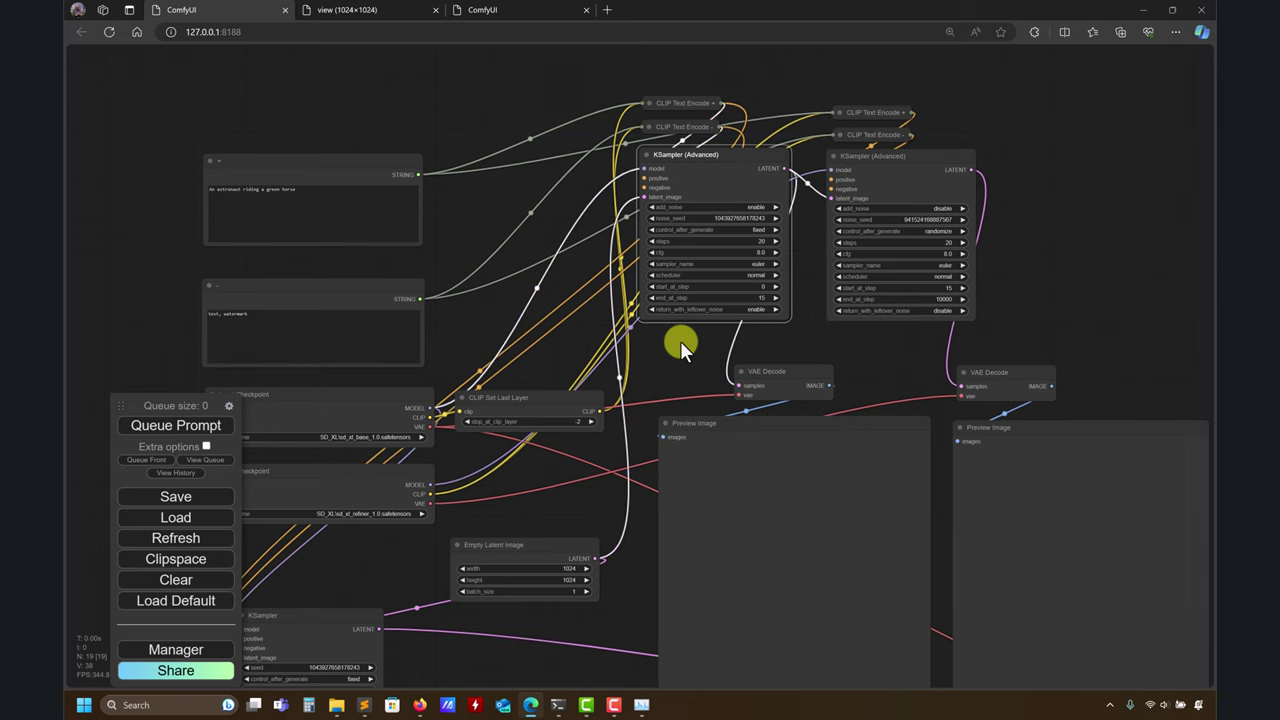
pyautogui.scroll(-1, 664, 337)
pyautogui.moveTo(569, 514); pyautogui.dragTo(543, 505)
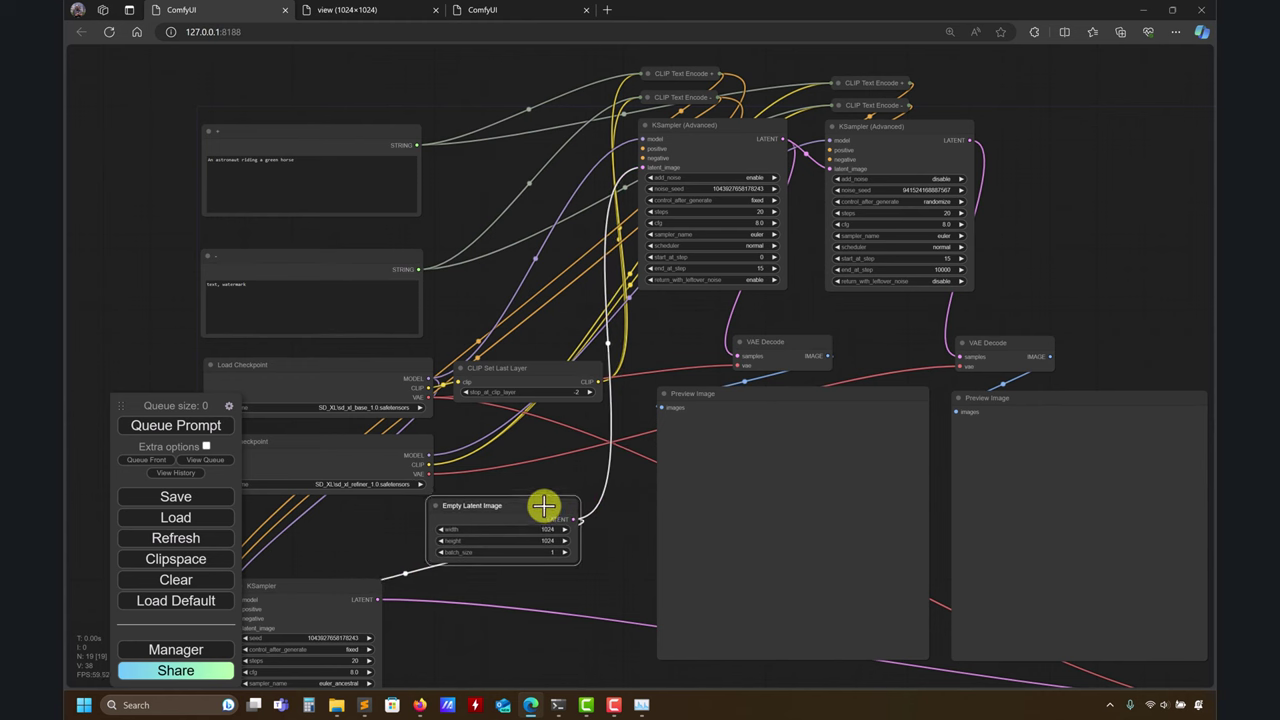
pyautogui.moveTo(681, 309); pyautogui.dragTo(563, 354)
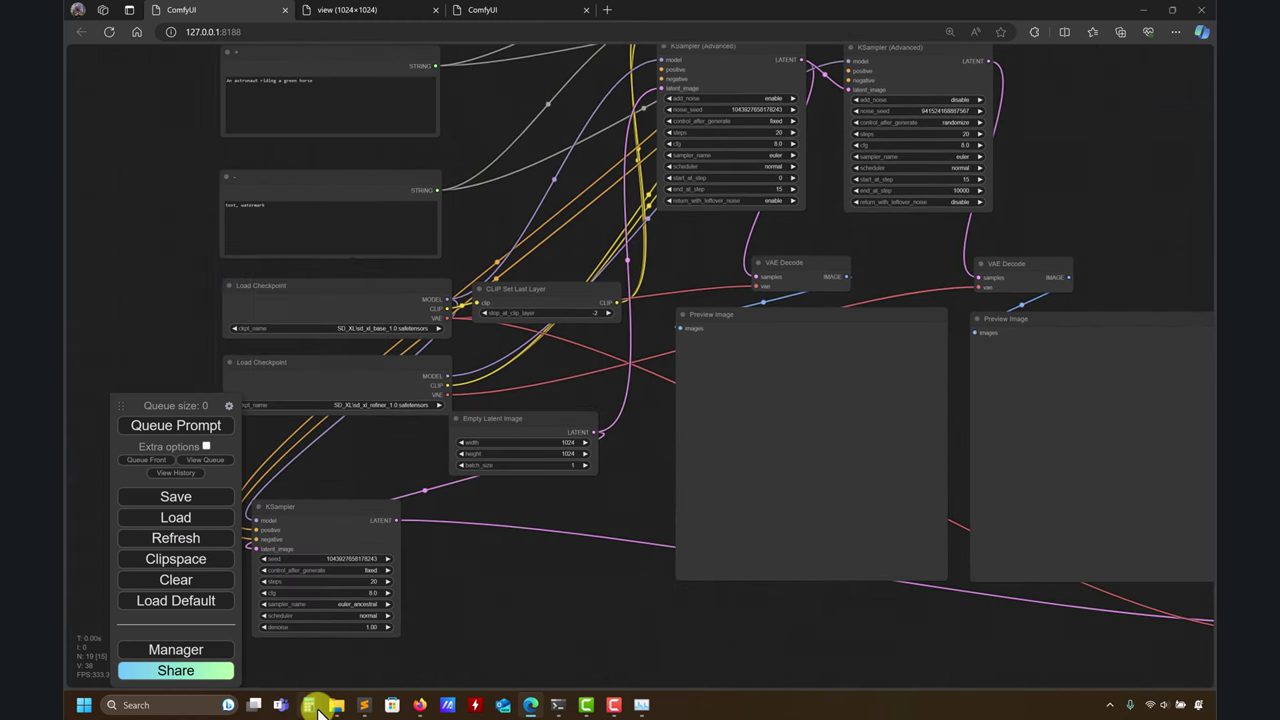
# - Load SDXL-workflow2.png from the joegi folder into ComfyUI
pyautogui.moveTo(318, 708)
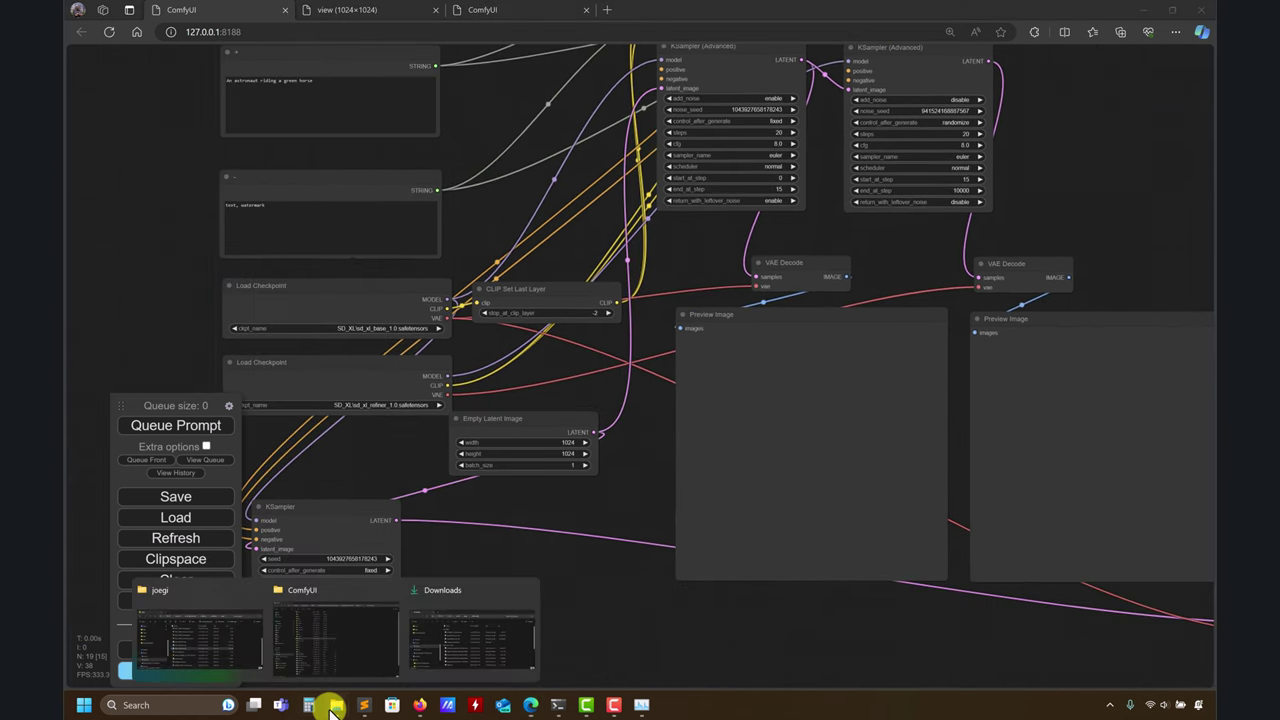
pyautogui.click(340, 648)
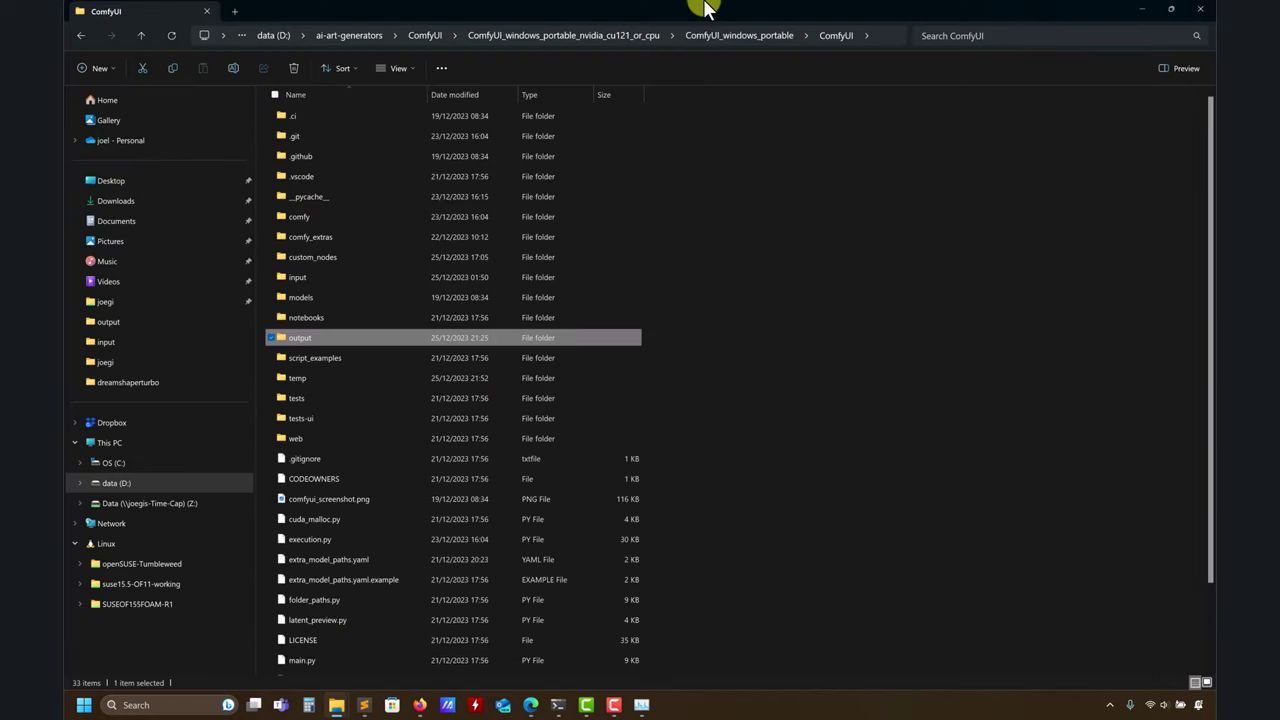
pyautogui.click(1141, 10)
pyautogui.moveTo(336, 705)
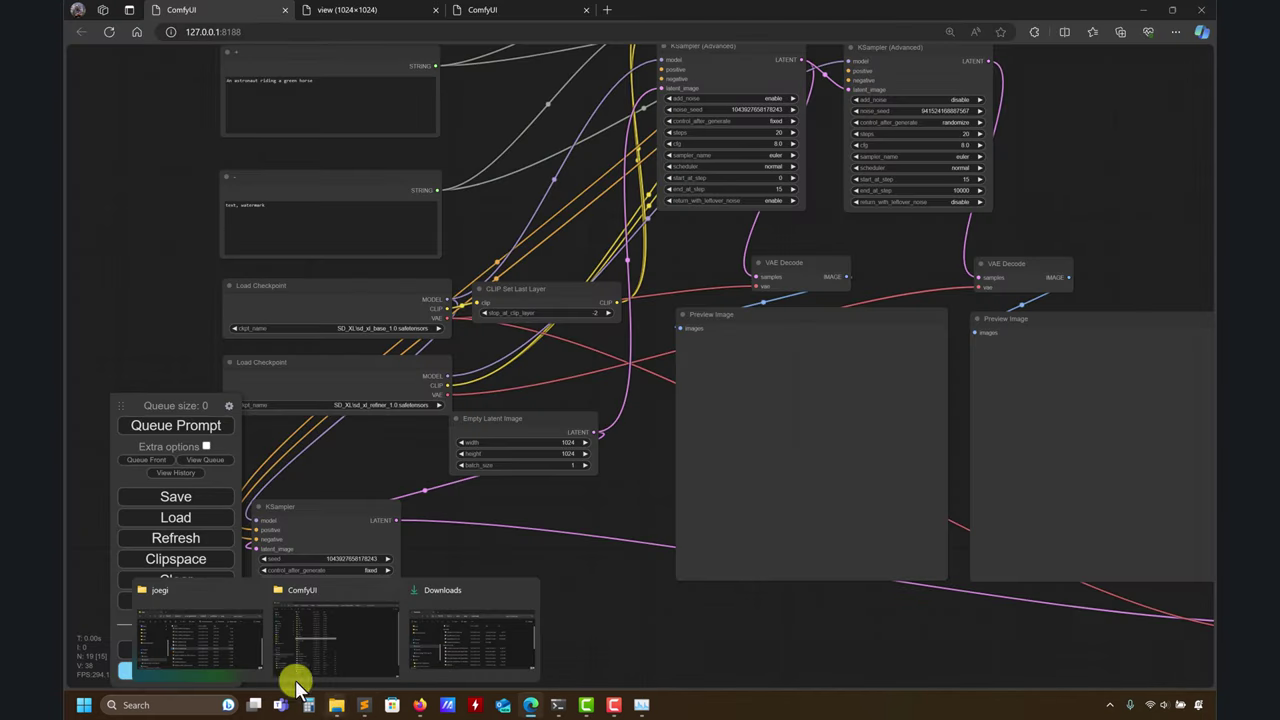
pyautogui.click(274, 624)
pyautogui.moveTo(376, 288); pyautogui.dragTo(537, 634)
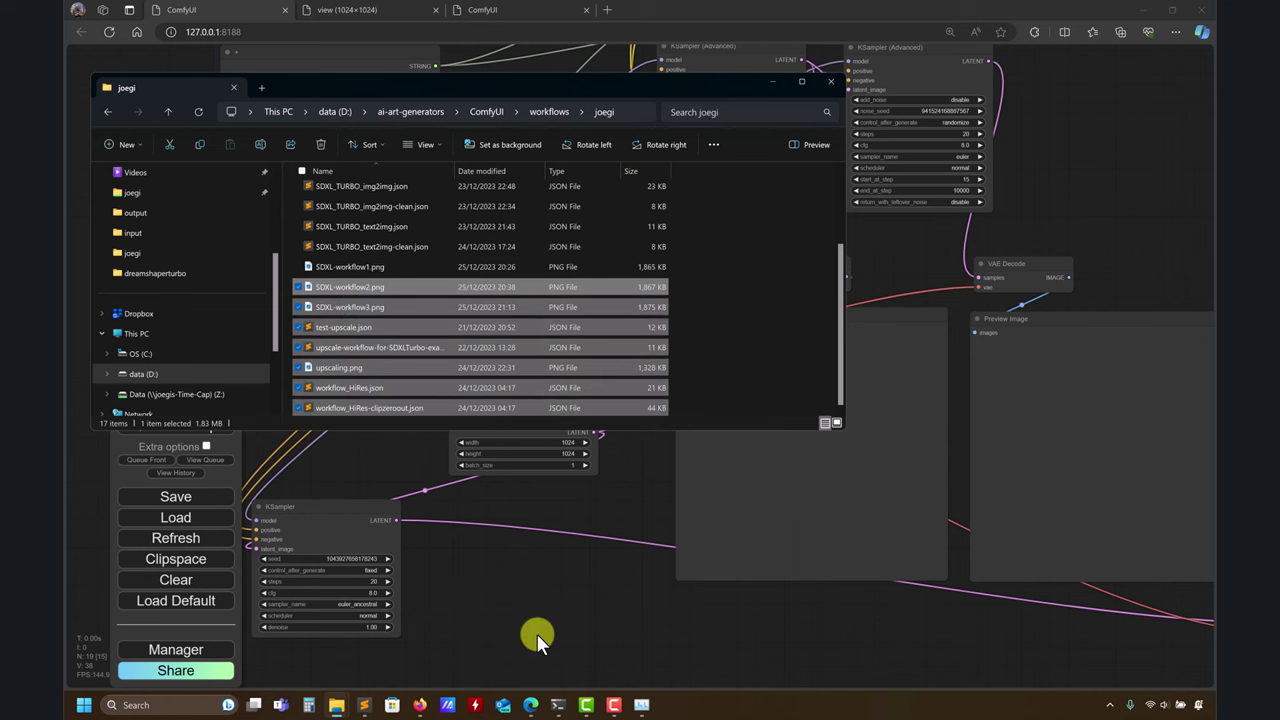
pyautogui.click(488, 583)
pyautogui.moveTo(337, 700)
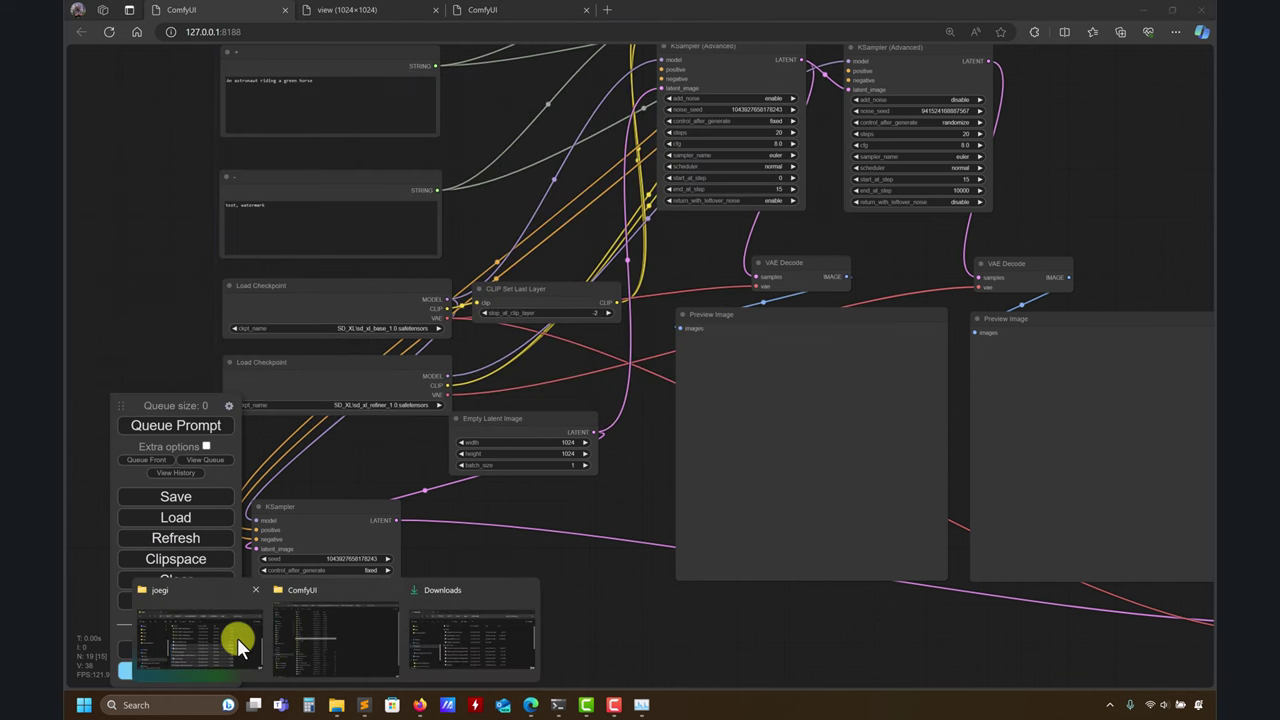
pyautogui.click(237, 640)
pyautogui.moveTo(371, 287); pyautogui.dragTo(549, 608)
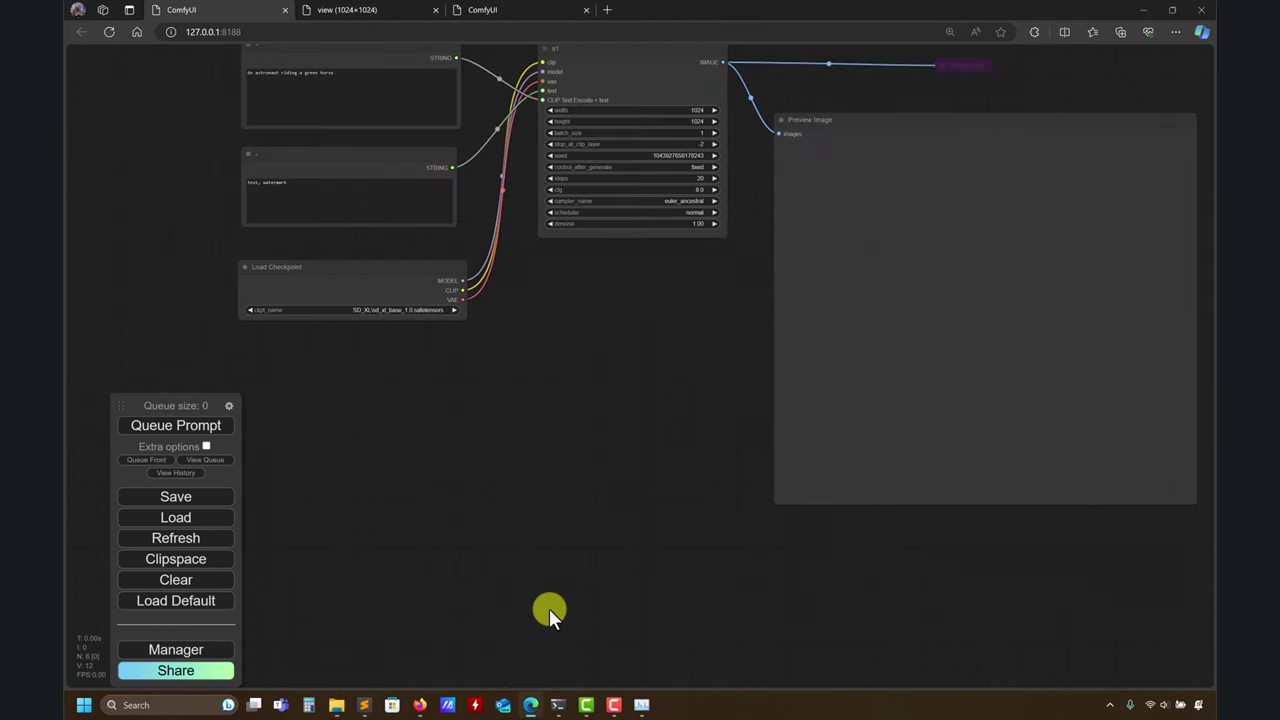
# - Load SDXL-workflow3.png from the joegi folder again in ComfyUI and queue the prompt
pyautogui.scroll(-2, 538, 445)
pyautogui.scroll(2, 536, 437)
pyautogui.click(358, 708)
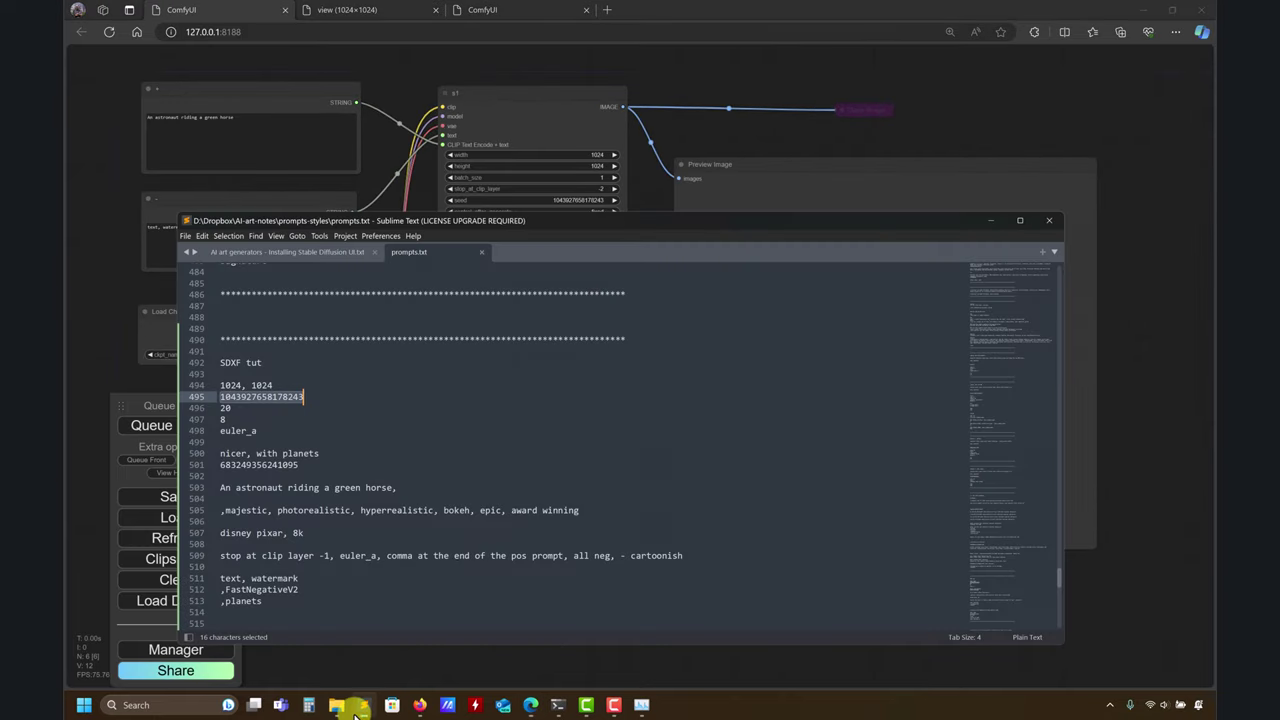
pyautogui.moveTo(332, 708)
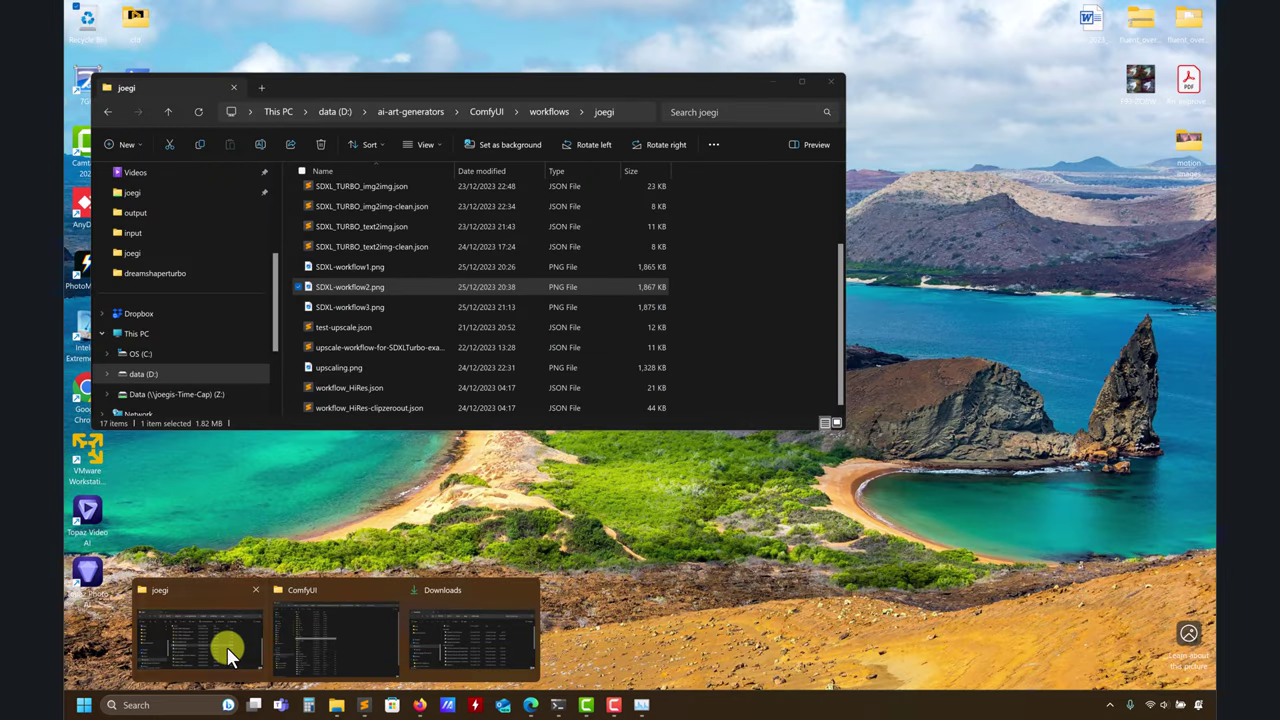
pyautogui.click(227, 645)
pyautogui.moveTo(366, 330); pyautogui.dragTo(1045, 240)
pyautogui.click(166, 425)
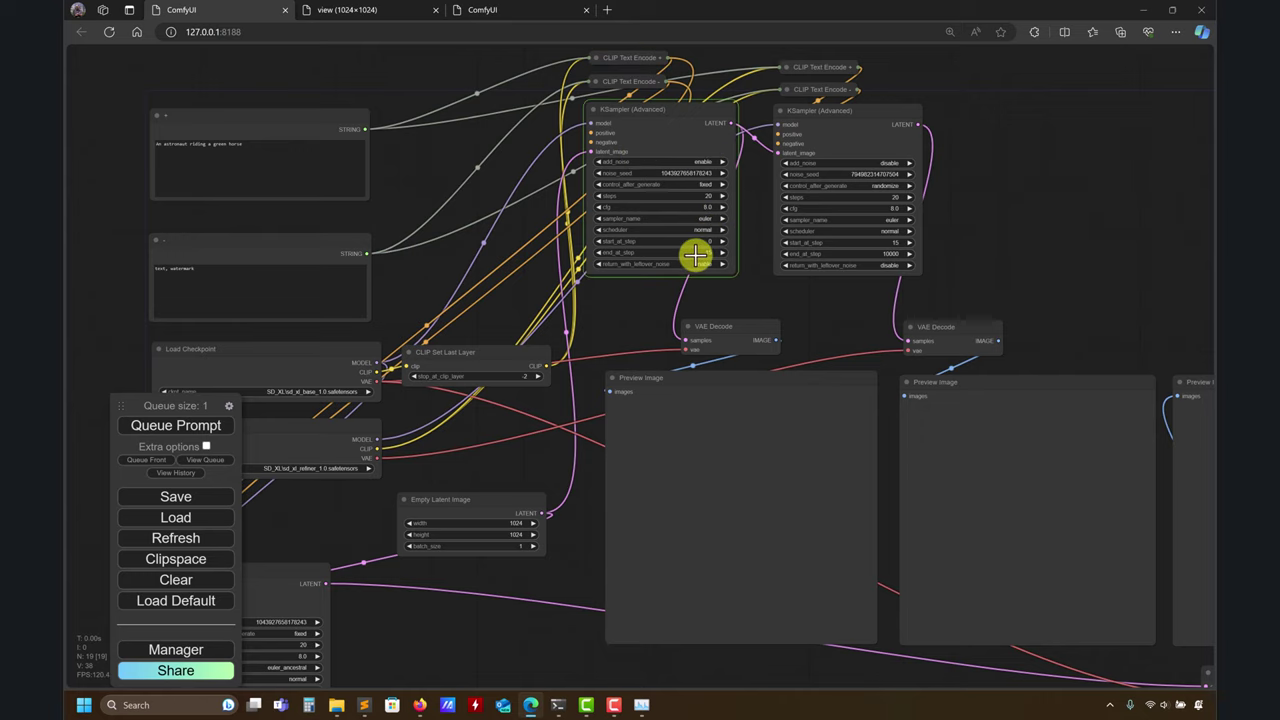
# - Examine both advanced samplers, the checkpoint loaders and the first preview image while the prompt runs
pyautogui.moveTo(1007, 210); pyautogui.dragTo(875, 247)
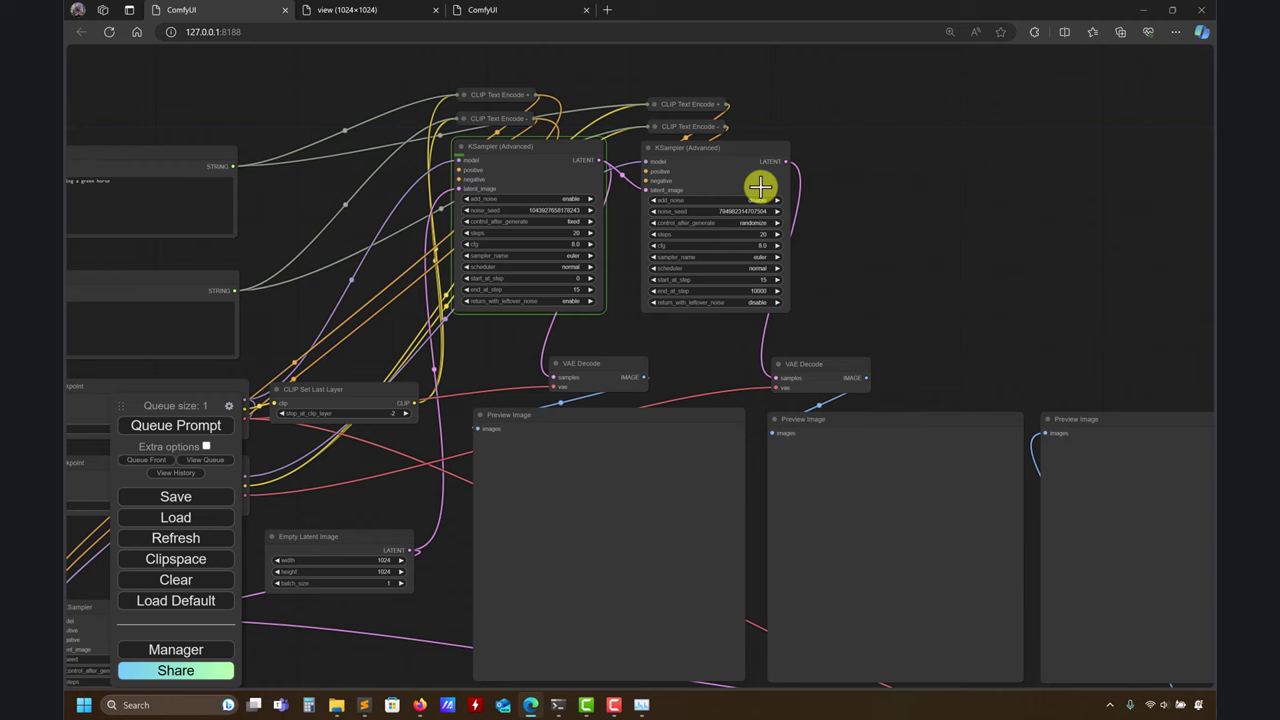
pyautogui.click(708, 152)
pyautogui.moveTo(952, 350); pyautogui.dragTo(1071, 237)
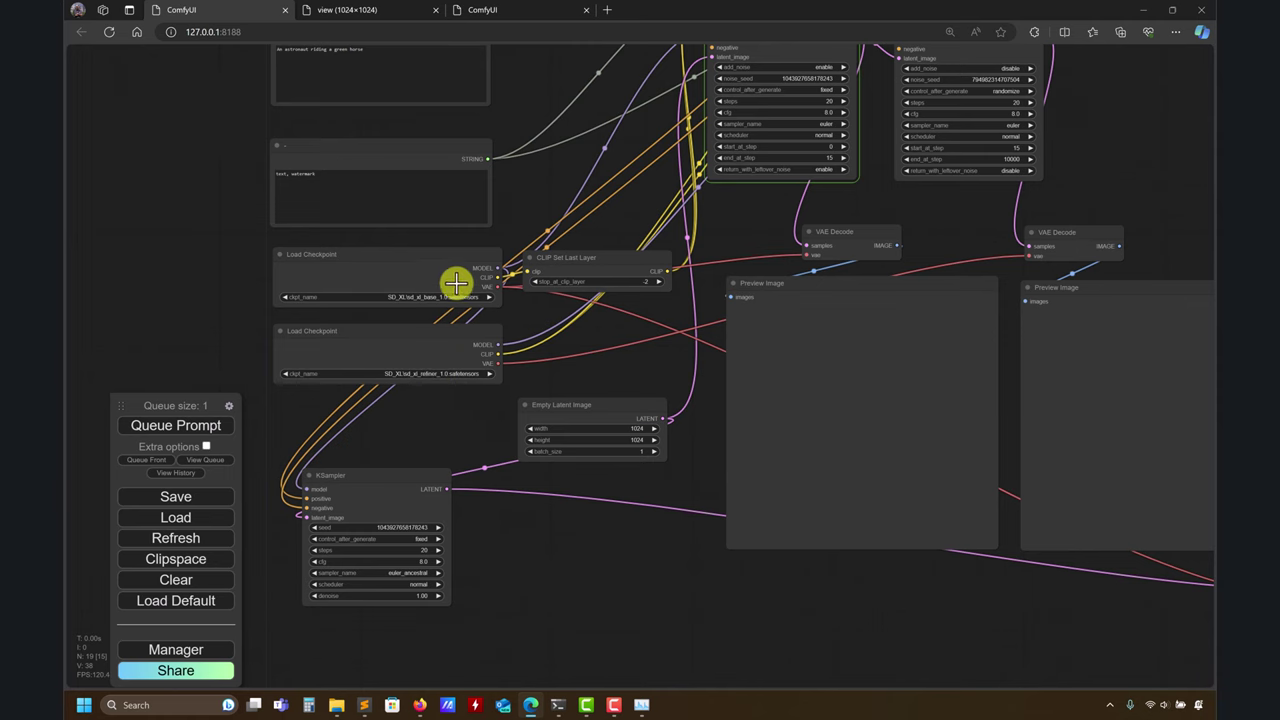
pyautogui.moveTo(1083, 145); pyautogui.dragTo(906, 245)
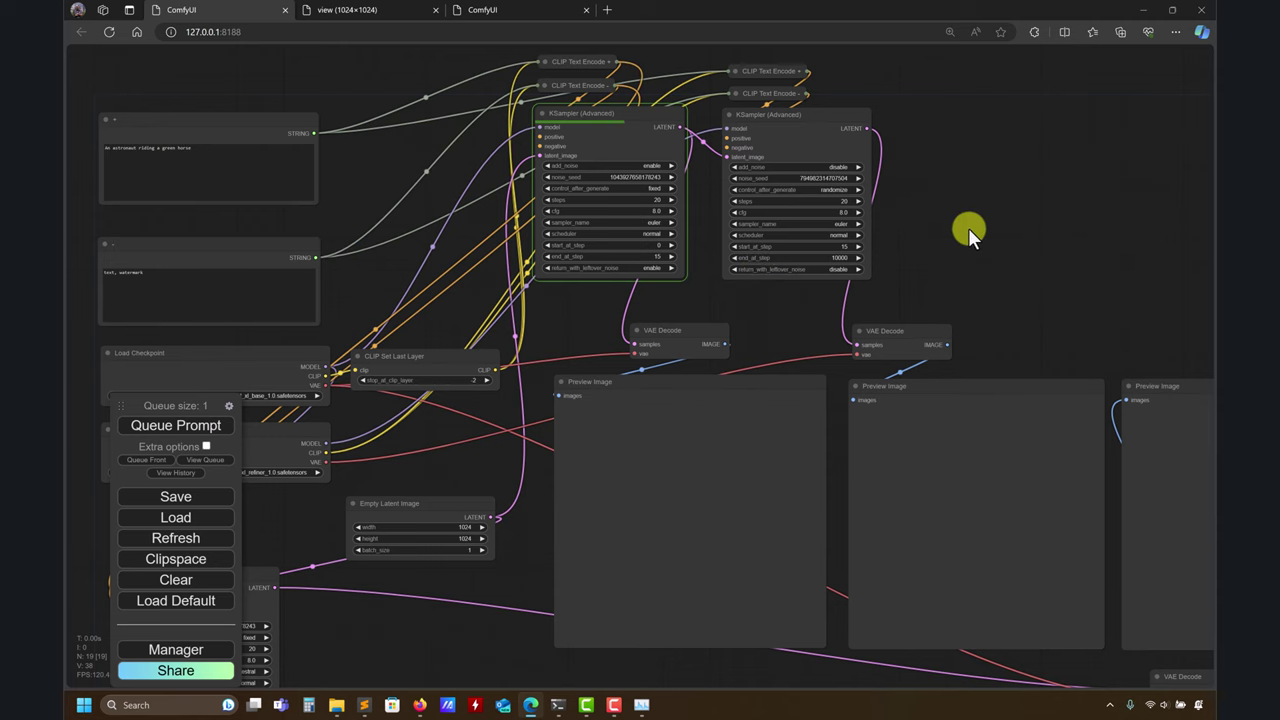
pyautogui.moveTo(899, 225); pyautogui.dragTo(851, 259)
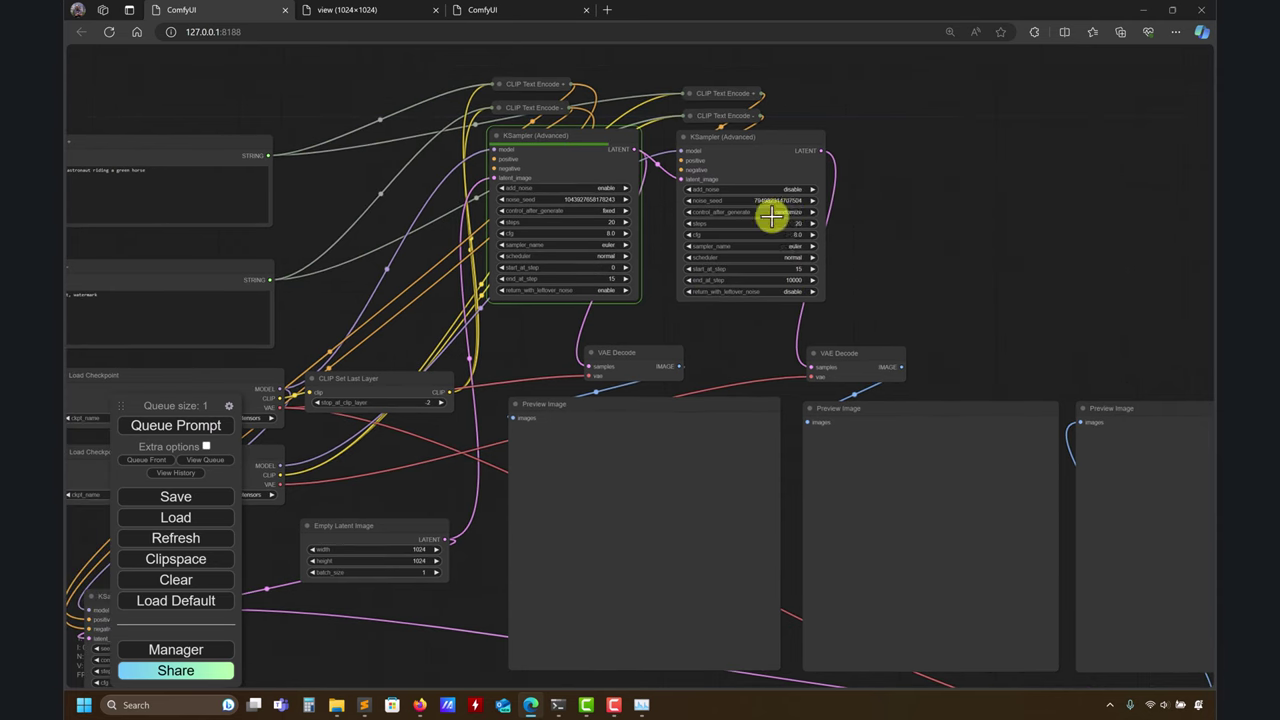
pyautogui.moveTo(929, 243)
pyautogui.mouseDown()
pyautogui.moveTo(886, 223)
pyautogui.moveTo(904, 238)
pyautogui.mouseUp()
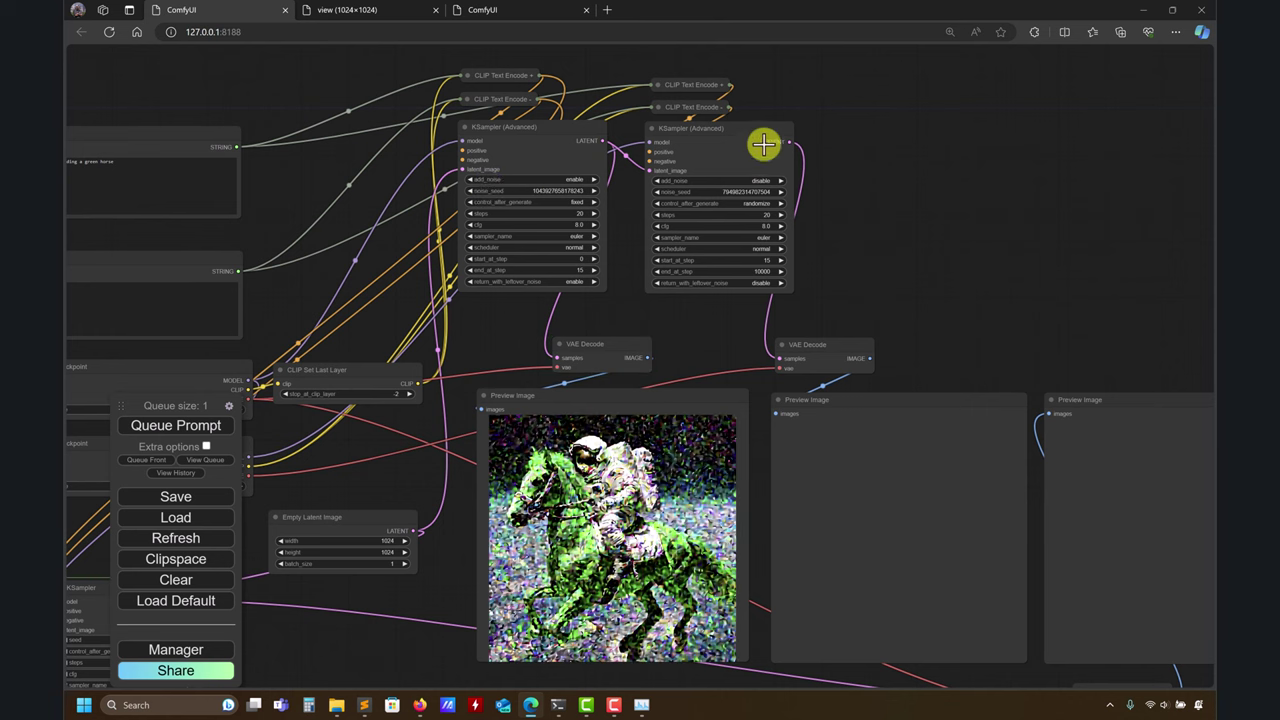
pyautogui.moveTo(1092, 225); pyautogui.dragTo(1102, 104)
pyautogui.moveTo(620, 549); pyautogui.dragTo(574, 600)
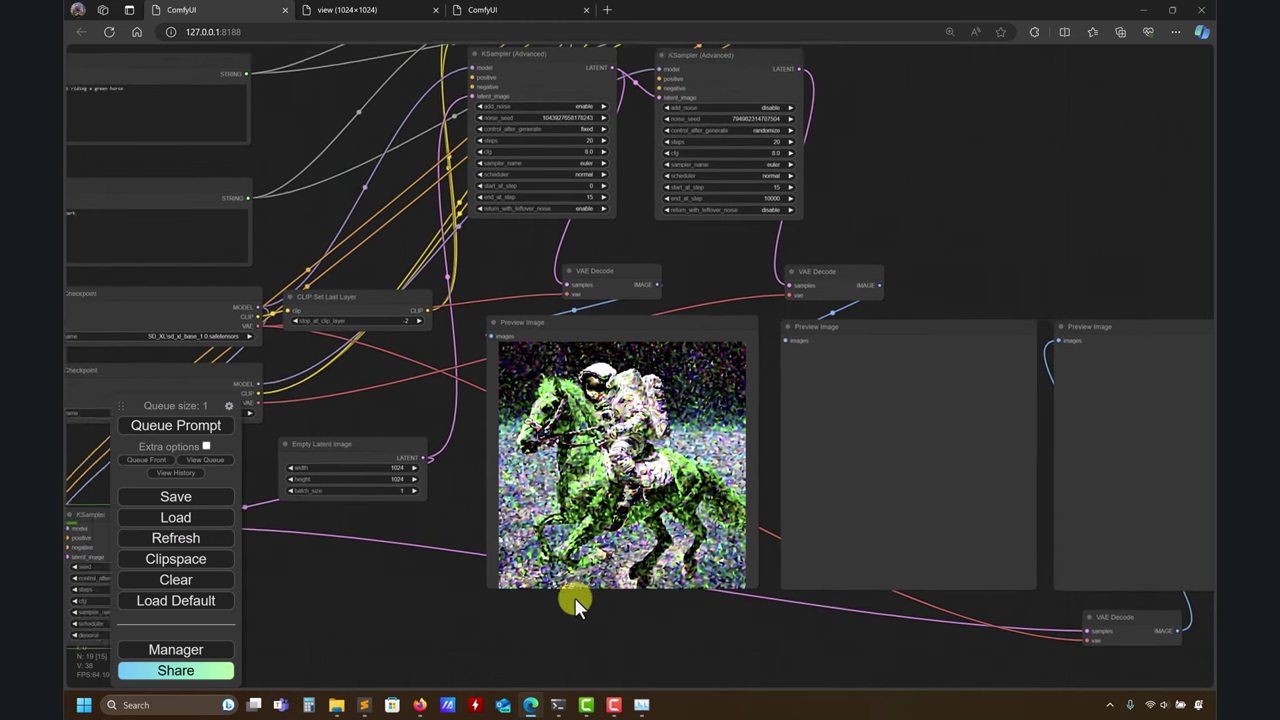
pyautogui.moveTo(889, 166); pyautogui.dragTo(1221, 35)
pyautogui.hscroll(-2, 594, 538)
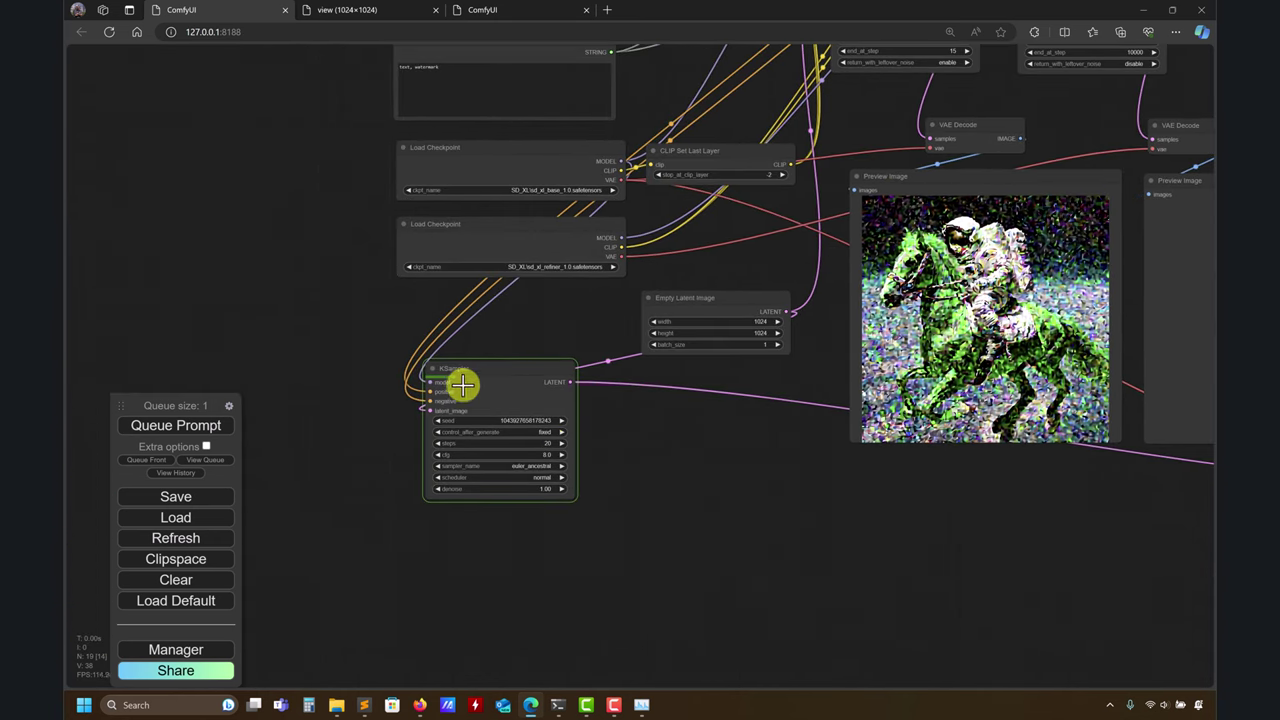
# - Shift the plain KSampler node slightly downward and close the browser tab showing the earlier 1024×1024 image
pyautogui.moveTo(490, 384); pyautogui.dragTo(530, 428)
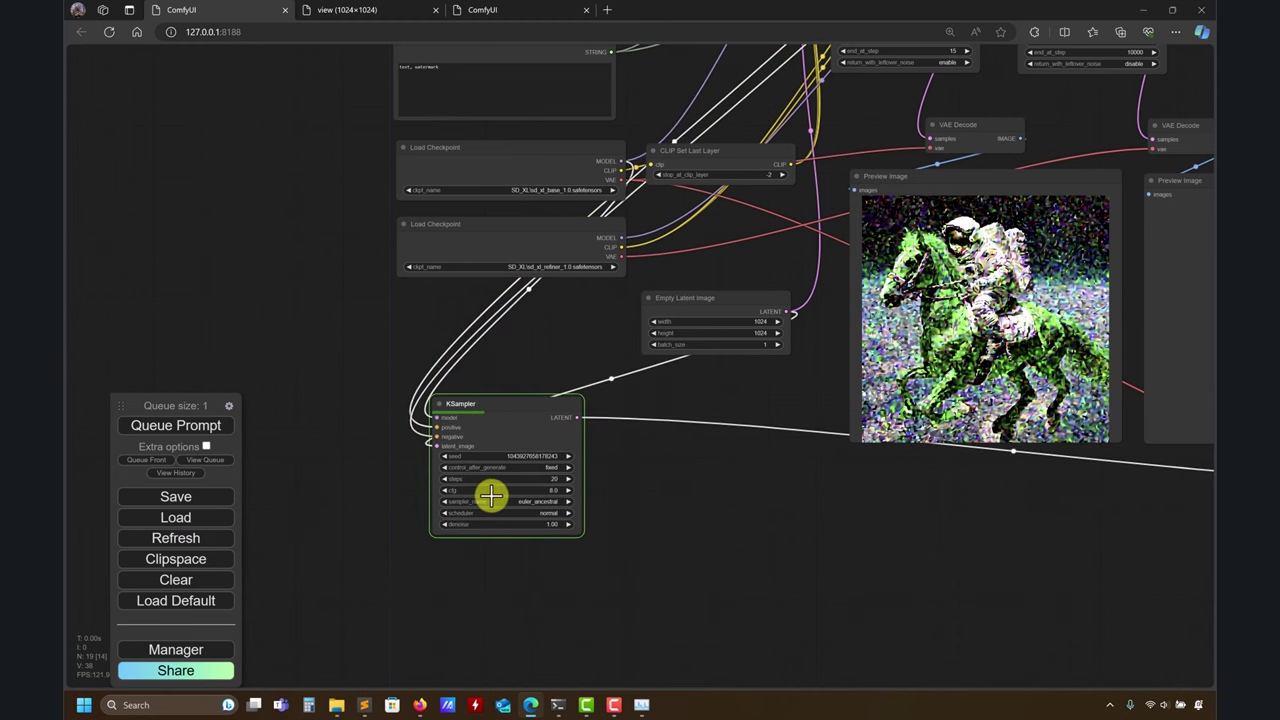
pyautogui.moveTo(675, 475); pyautogui.dragTo(681, 495)
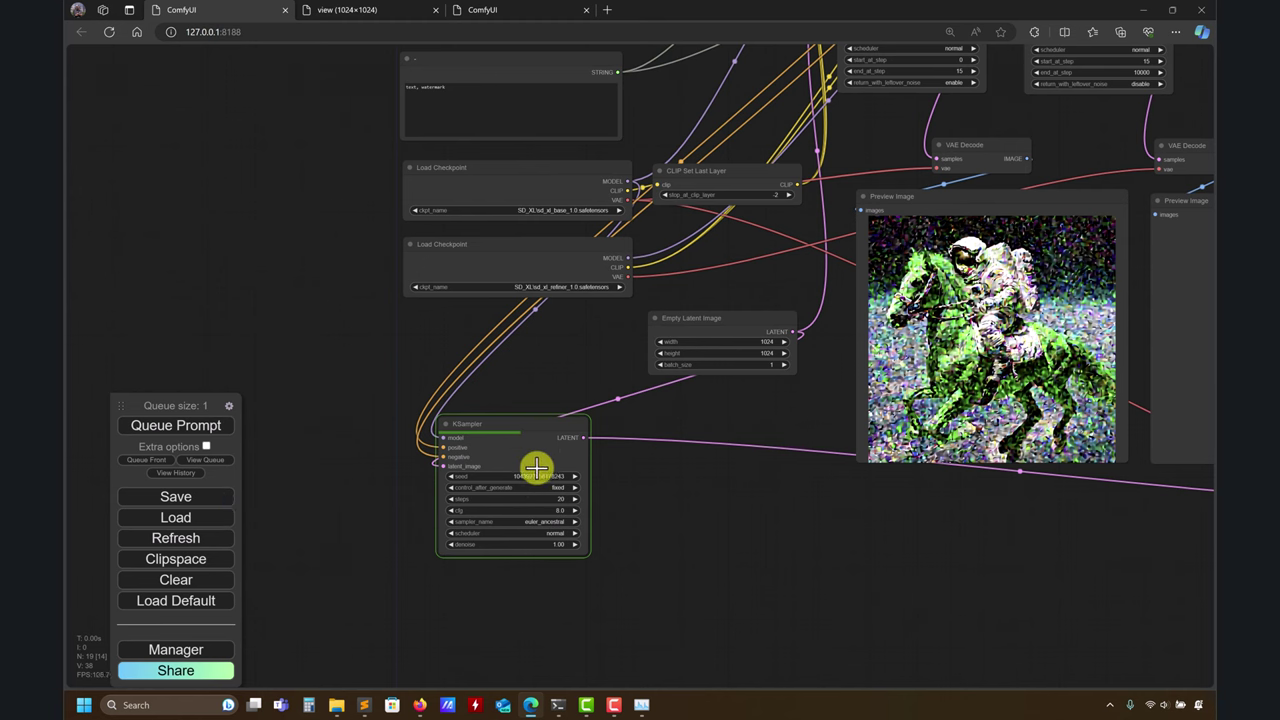
pyautogui.moveTo(739, 514); pyautogui.dragTo(660, 491)
pyautogui.click(360, 8)
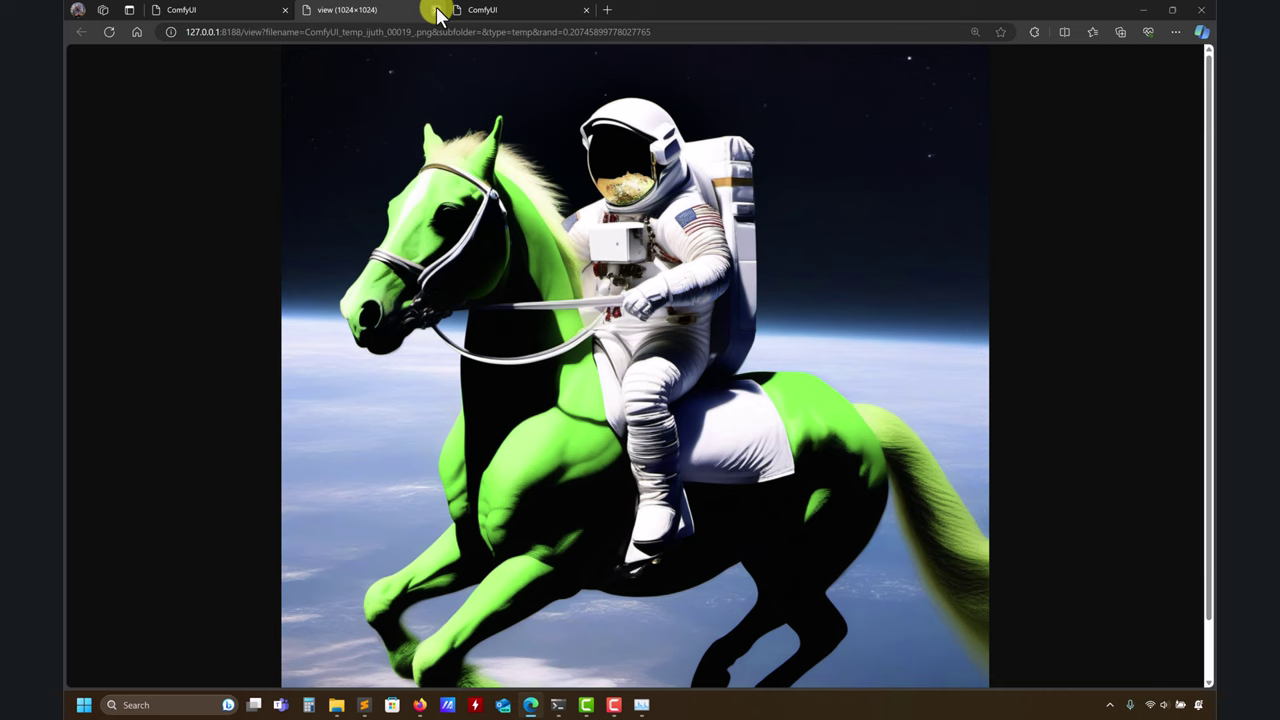
pyautogui.click(436, 10)
# - Inspect the plain KSampler's preview image up close and compare it with the previews of the advanced sampler branches
pyautogui.moveTo(536, 528); pyautogui.dragTo(515, 478)
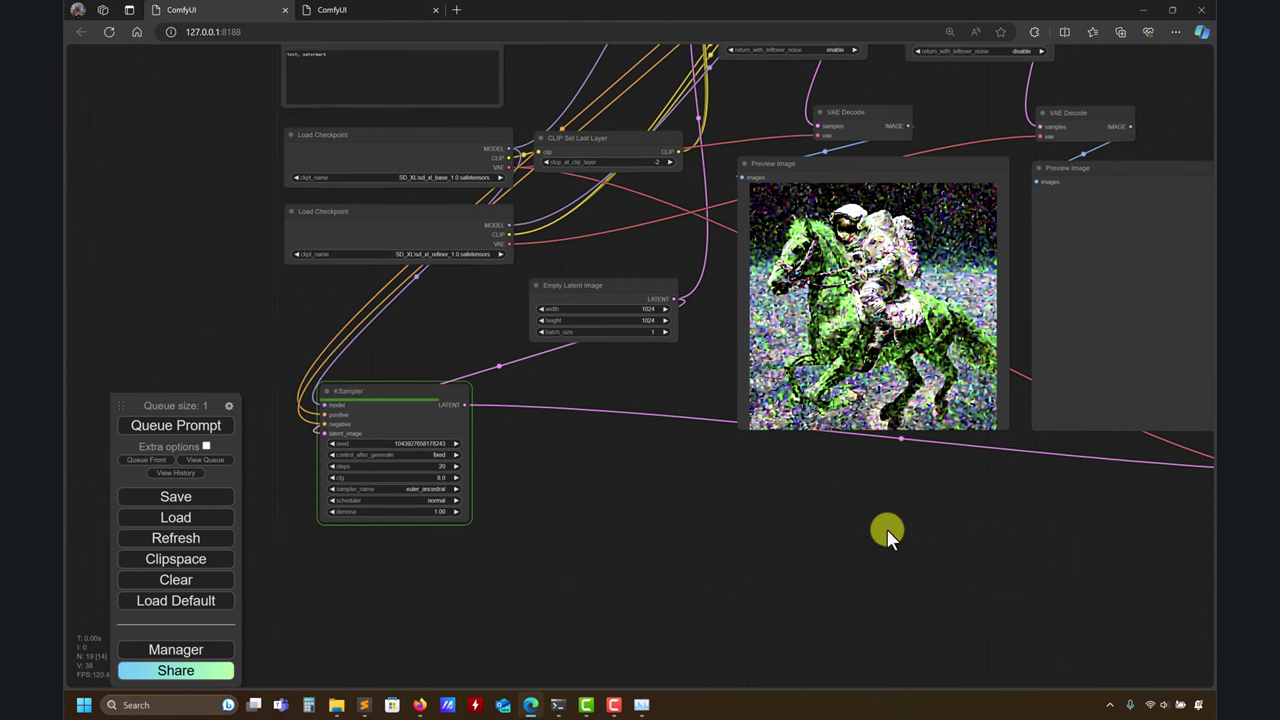
pyautogui.moveTo(887, 529); pyautogui.dragTo(727, 247)
pyautogui.moveTo(588, 485); pyautogui.dragTo(869, 503)
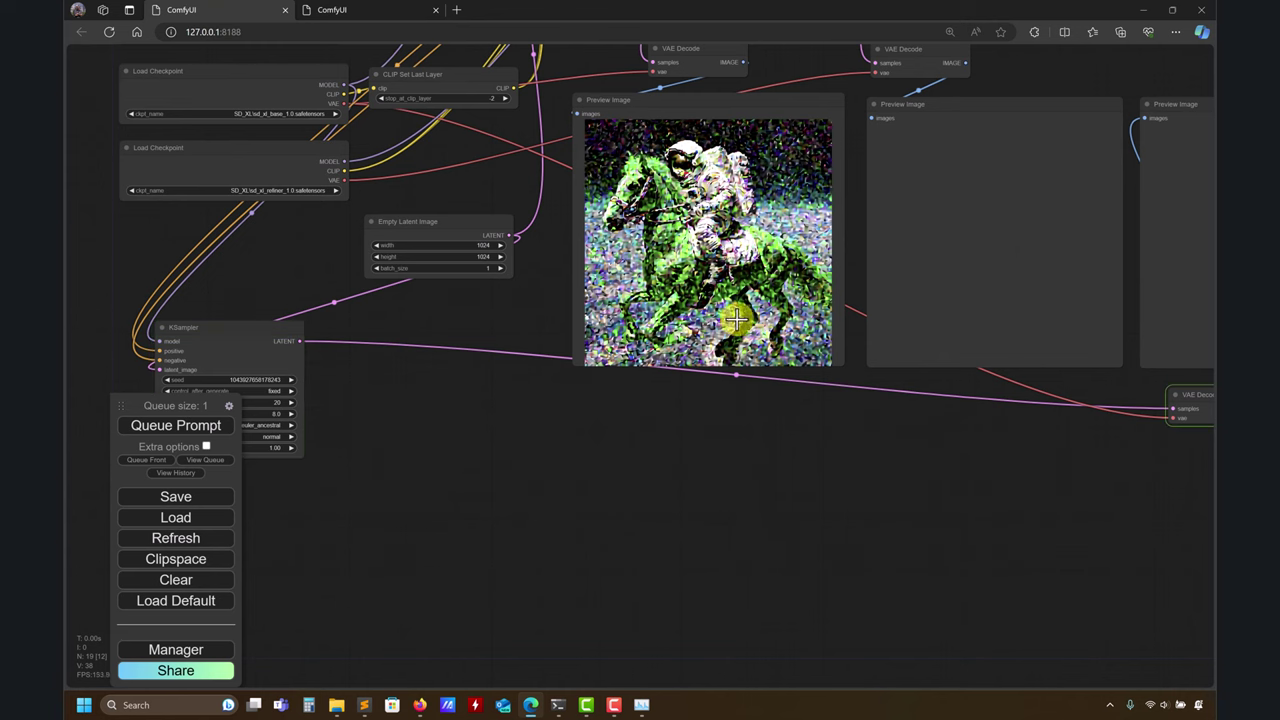
pyautogui.moveTo(766, 423); pyautogui.dragTo(361, 463)
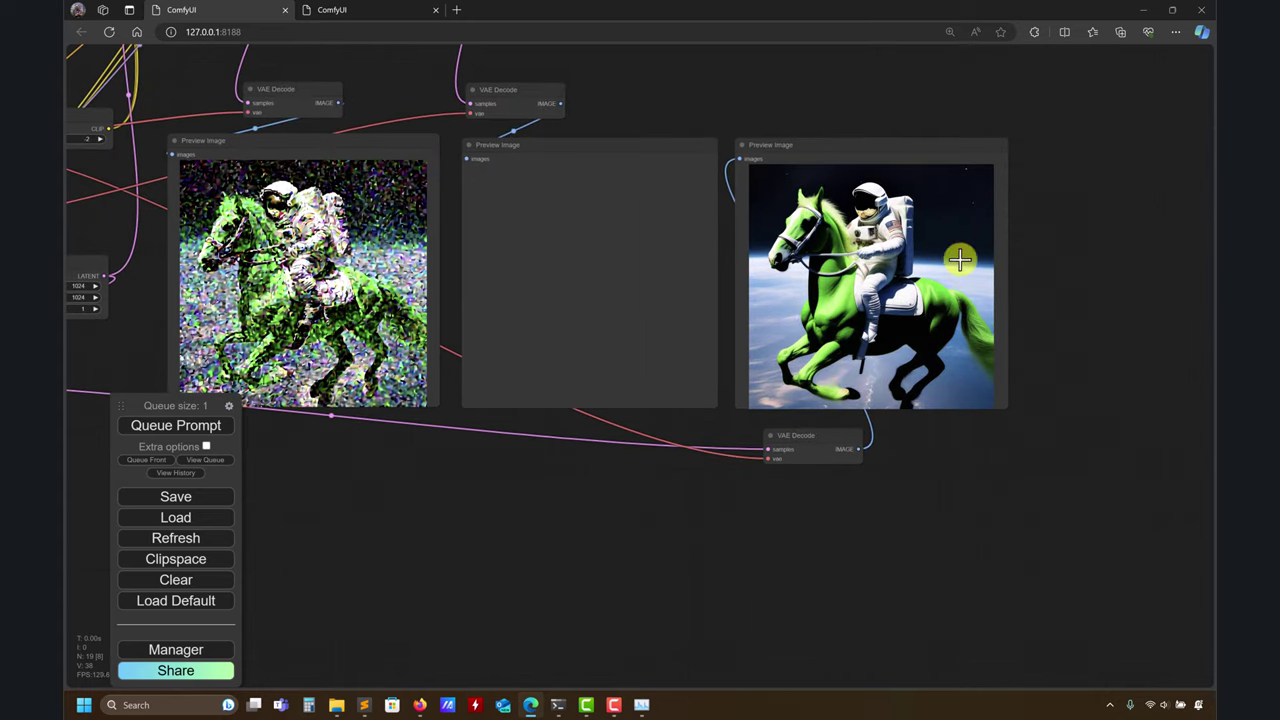
pyautogui.moveTo(331, 586); pyautogui.dragTo(818, 502)
pyautogui.moveTo(664, 487); pyautogui.dragTo(275, 585)
pyautogui.moveTo(886, 560); pyautogui.dragTo(697, 585)
pyautogui.moveTo(735, 238); pyautogui.dragTo(740, 233)
pyautogui.scroll(4, 754, 297)
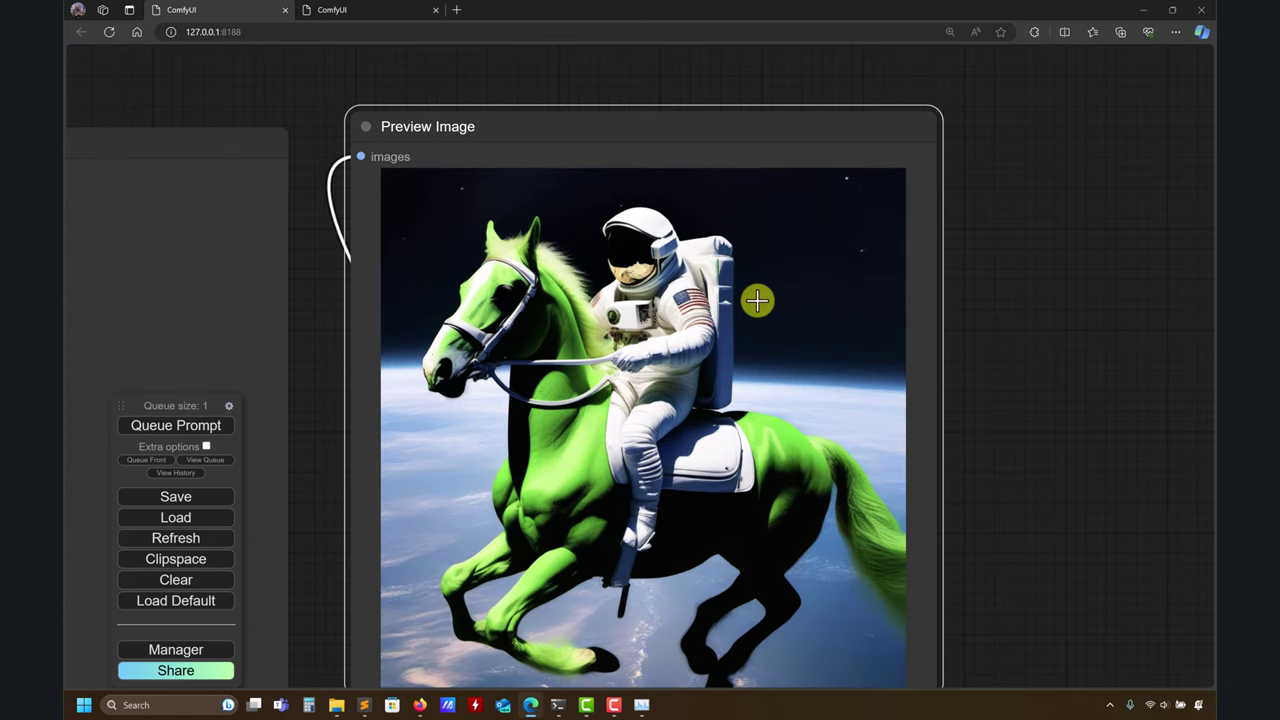
pyautogui.scroll(-5, 760, 297)
pyautogui.moveTo(576, 138); pyautogui.dragTo(849, 265)
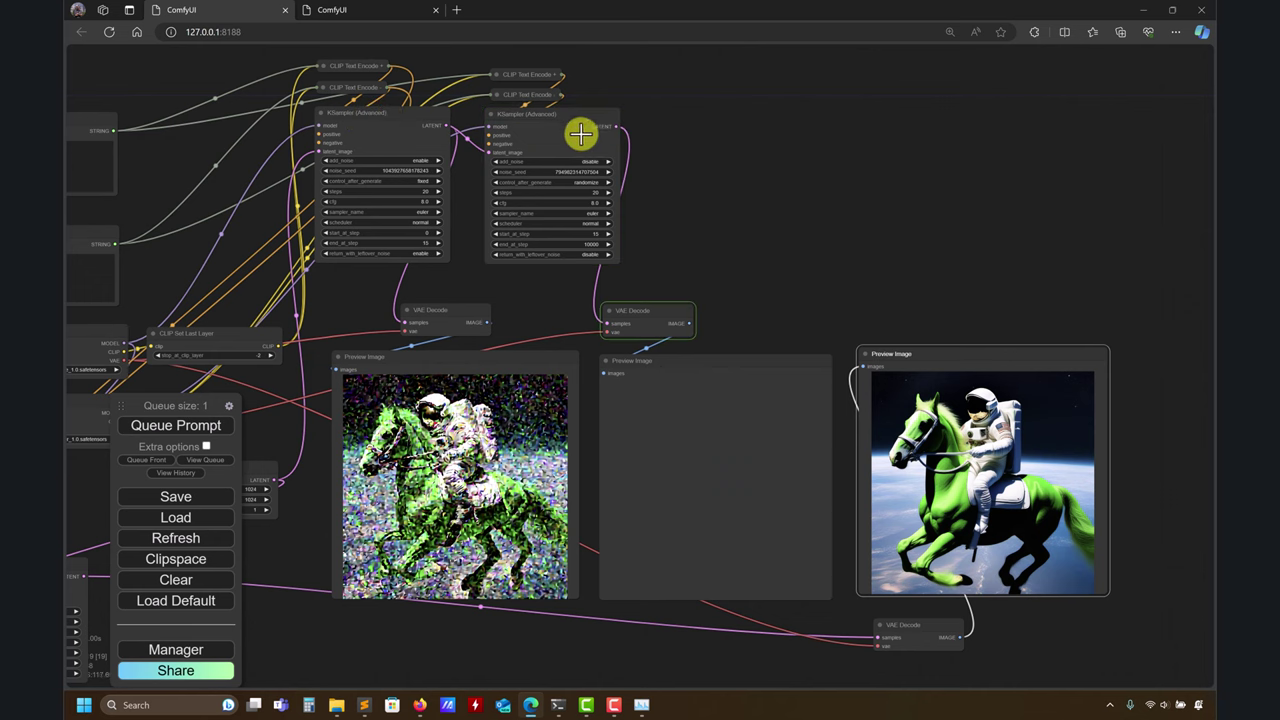
pyautogui.moveTo(735, 251); pyautogui.dragTo(681, 213)
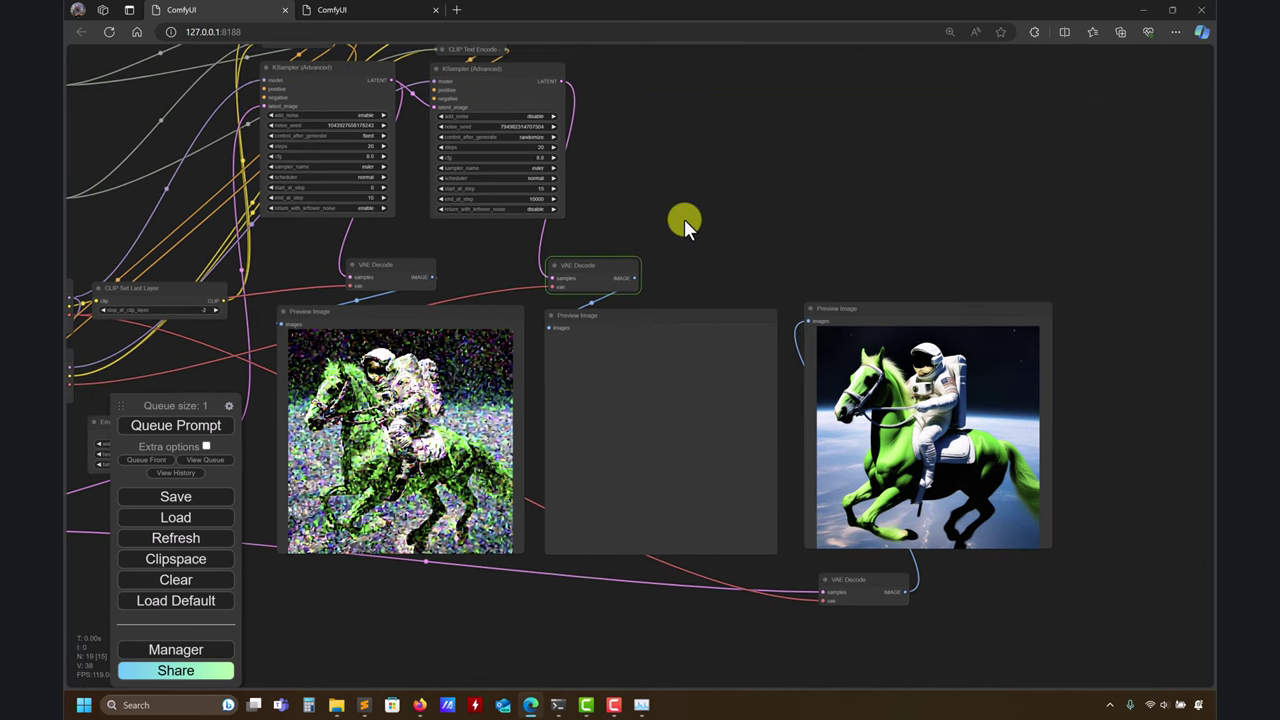
# - Inspect the refined image's astronaut helmet and the horse's hooves up close, comparing them with the plain KSampler preview
pyautogui.scroll(5, 706, 509)
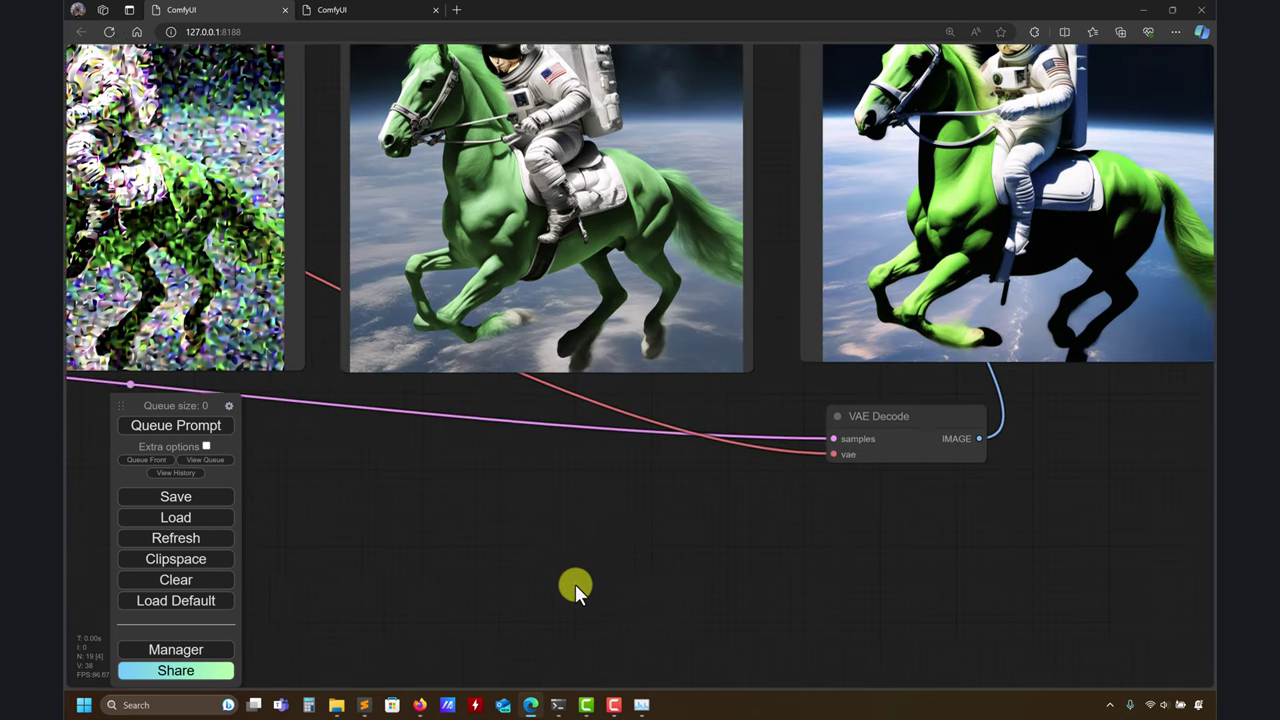
pyautogui.moveTo(575, 585); pyautogui.dragTo(567, 608)
pyautogui.moveTo(997, 535); pyautogui.dragTo(946, 581)
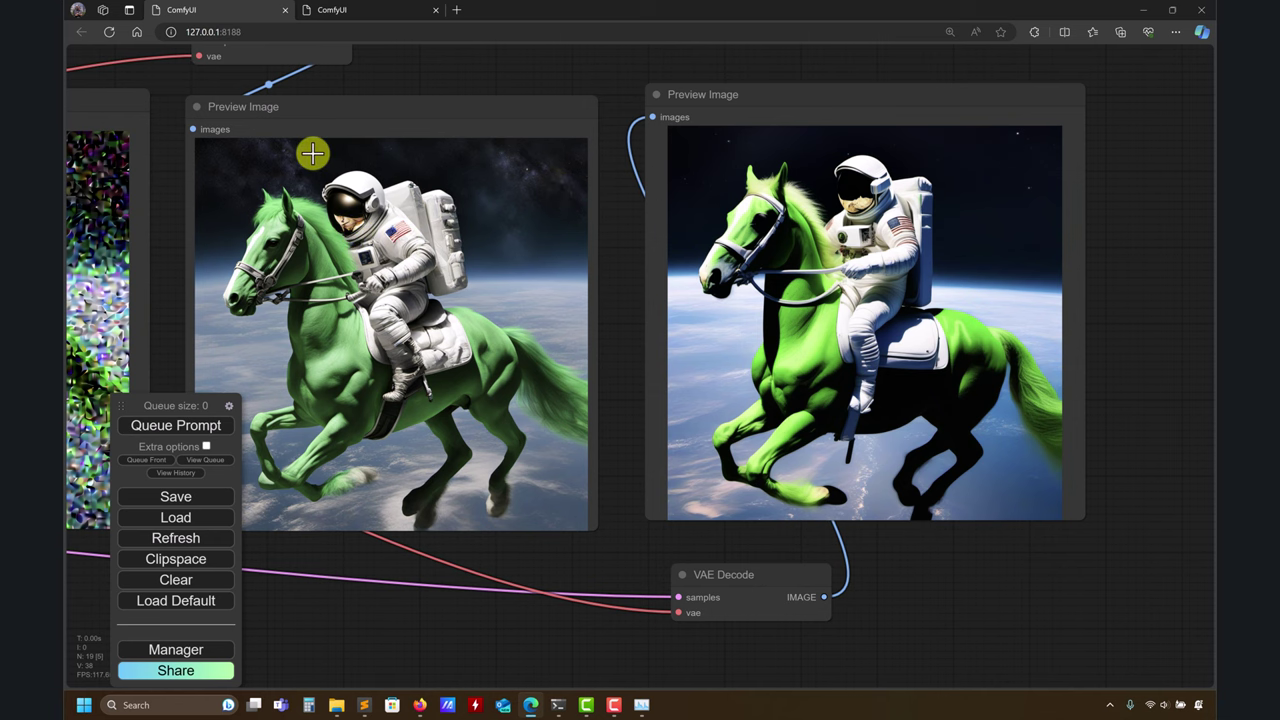
pyautogui.scroll(10, 349, 238)
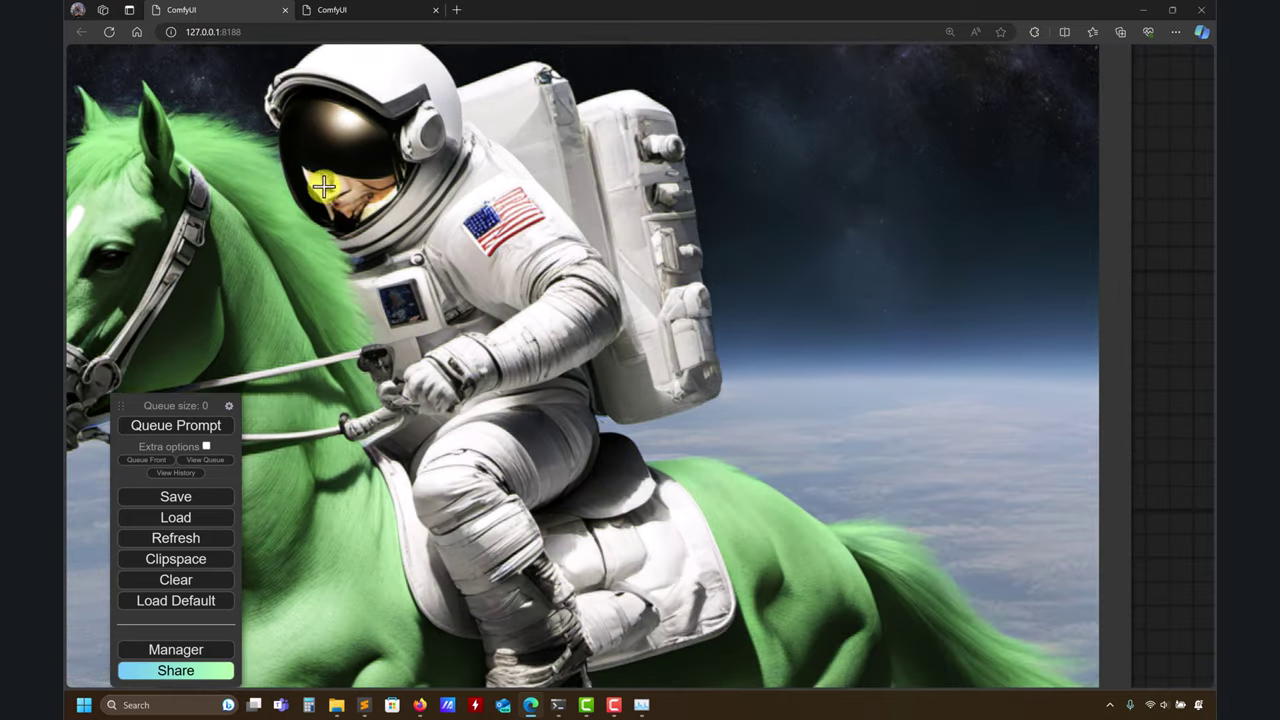
pyautogui.scroll(-10, 340, 198)
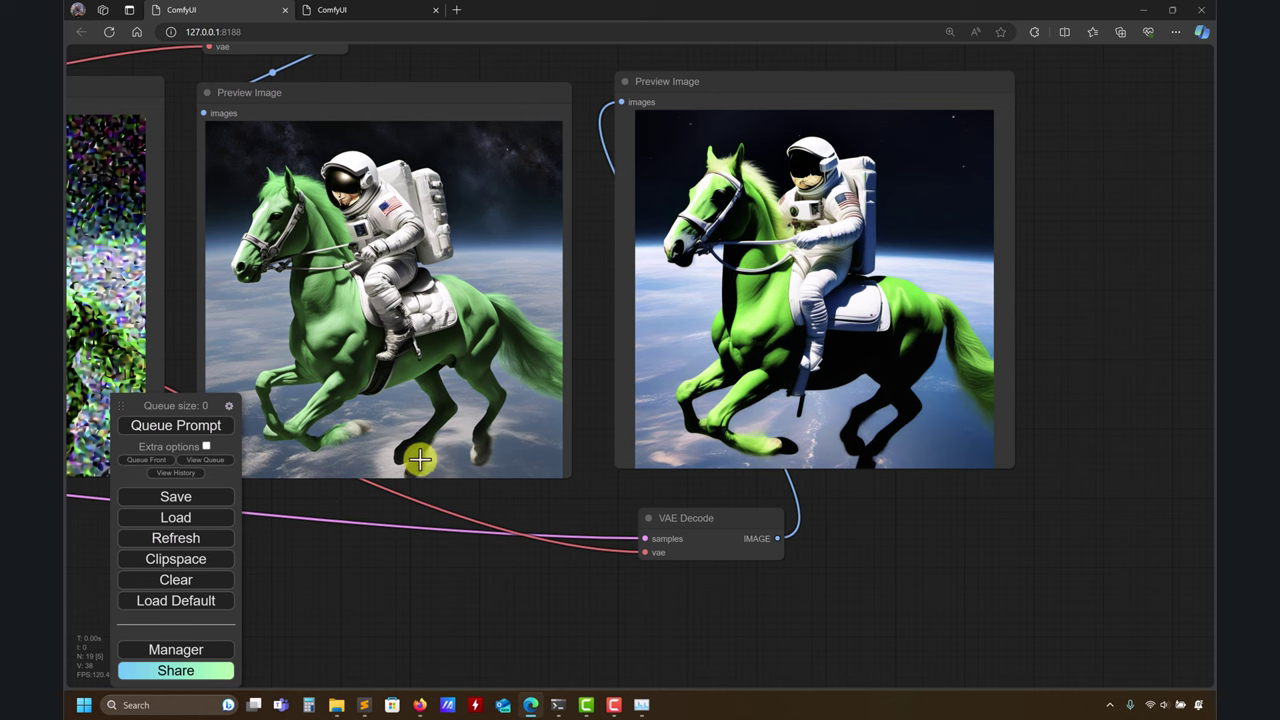
pyautogui.scroll(10, 418, 457)
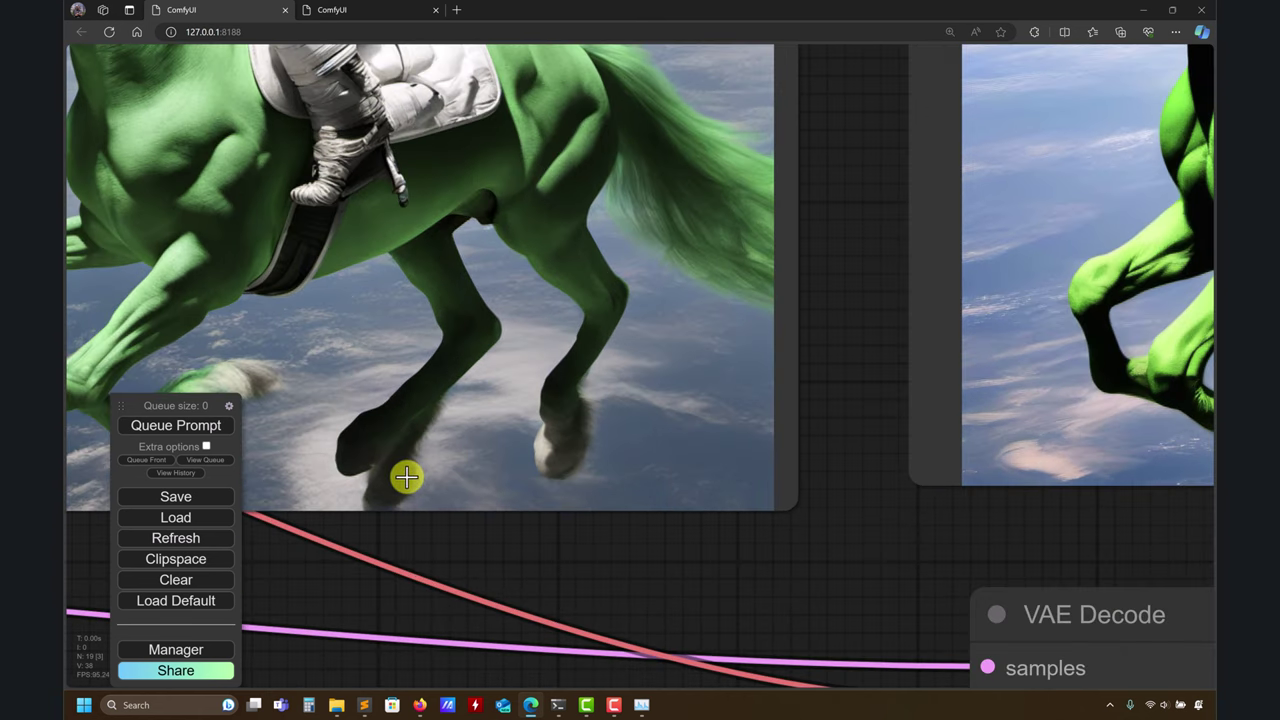
pyautogui.scroll(-10, 409, 476)
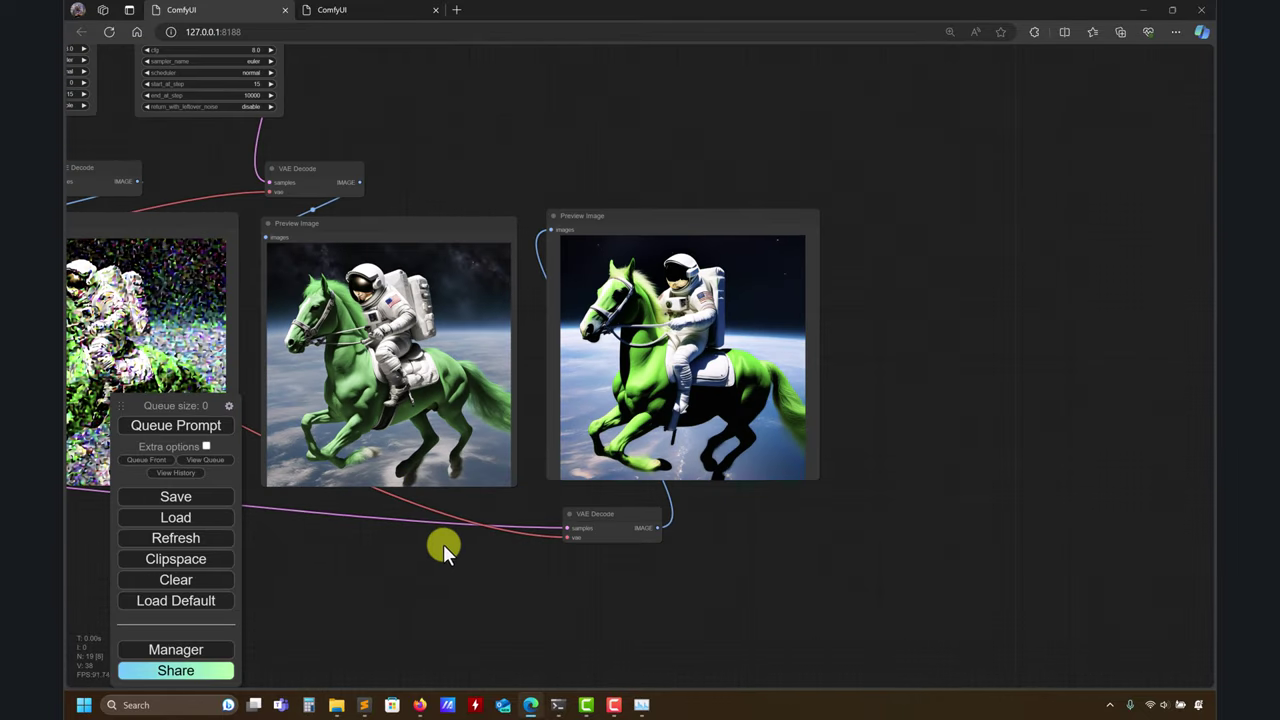
# - Move the plain KSampler's preview node slightly downward, beside the refined preview
pyautogui.scroll(8, 568, 191)
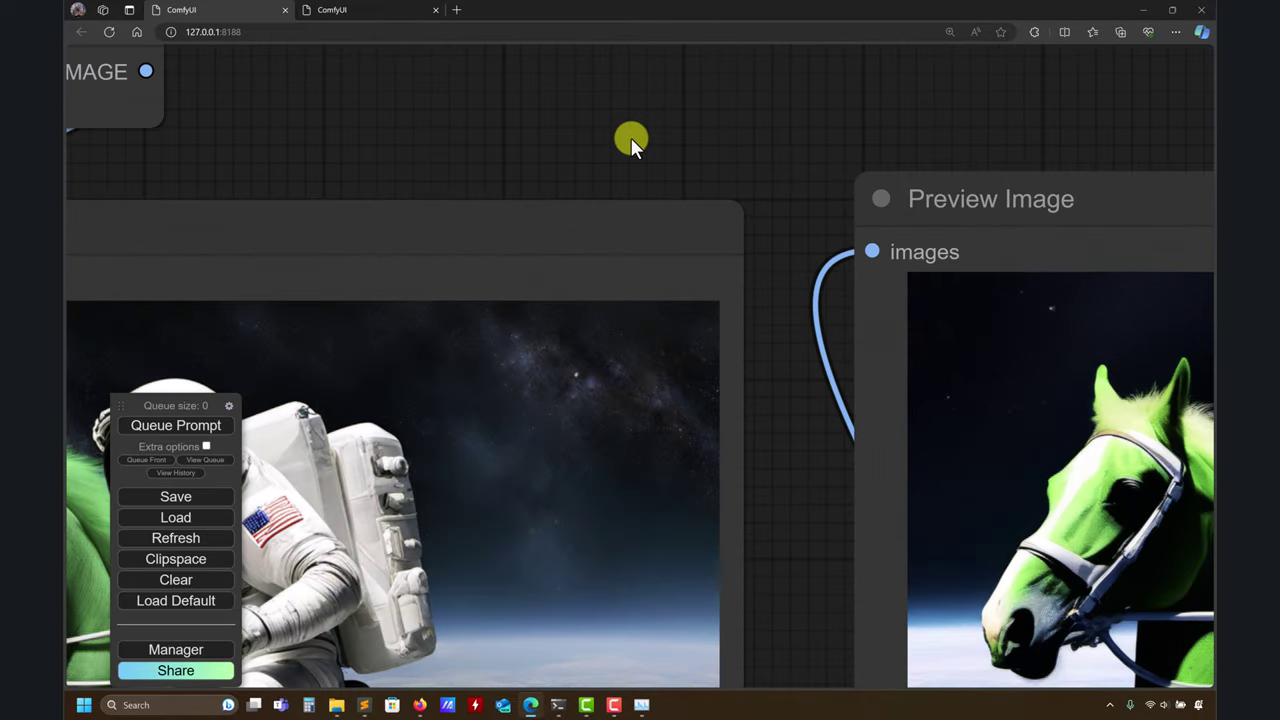
pyautogui.scroll(-5, 760, 130)
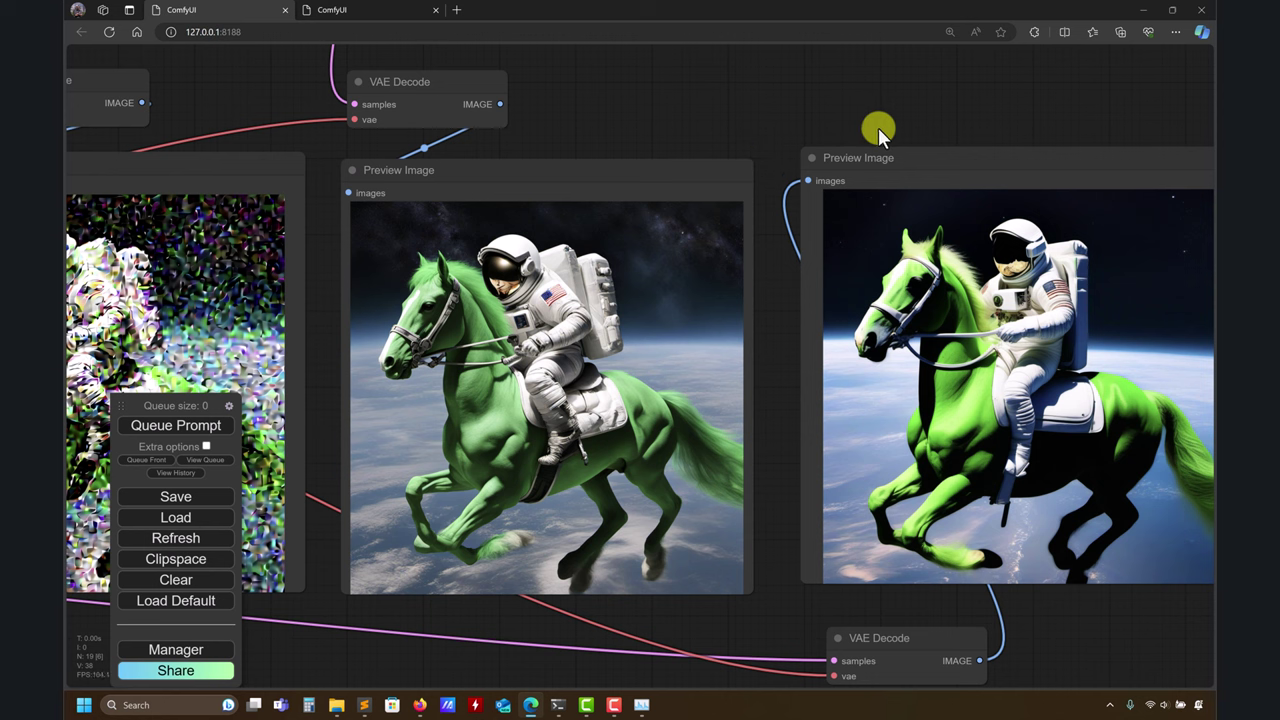
pyautogui.moveTo(884, 159); pyautogui.dragTo(884, 177)
pyautogui.moveTo(841, 136); pyautogui.dragTo(661, 80)
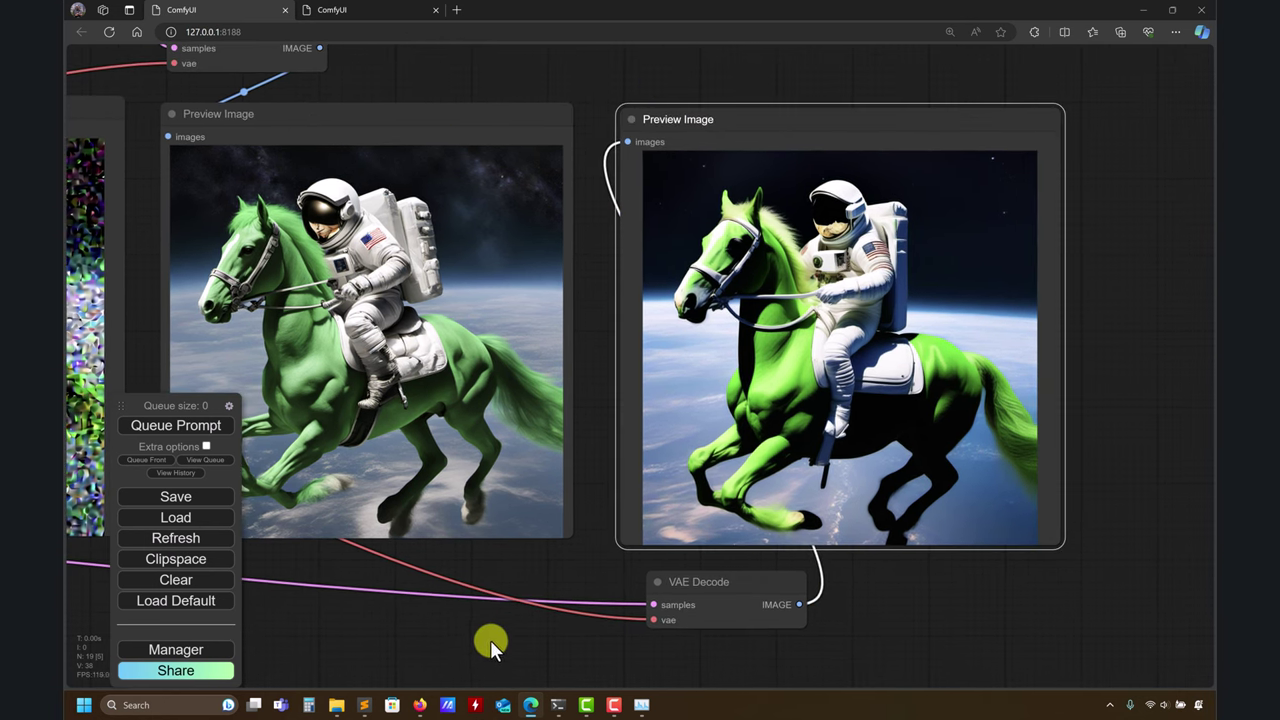
# - Switch to Firefox, view the stabilityai/stable-diffusion-xl-base-1.0 page, restore the window to a smaller size and minimise it
pyautogui.moveTo(421, 704)
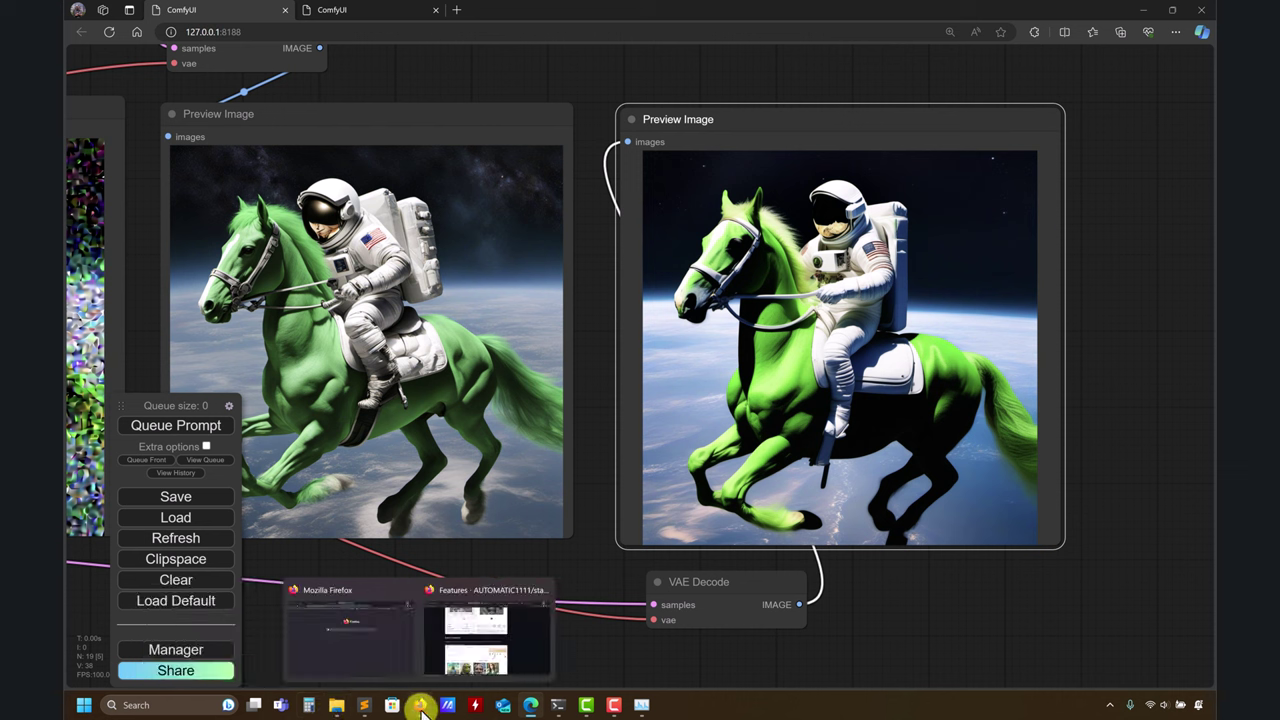
pyautogui.click(465, 662)
pyautogui.click(388, 12)
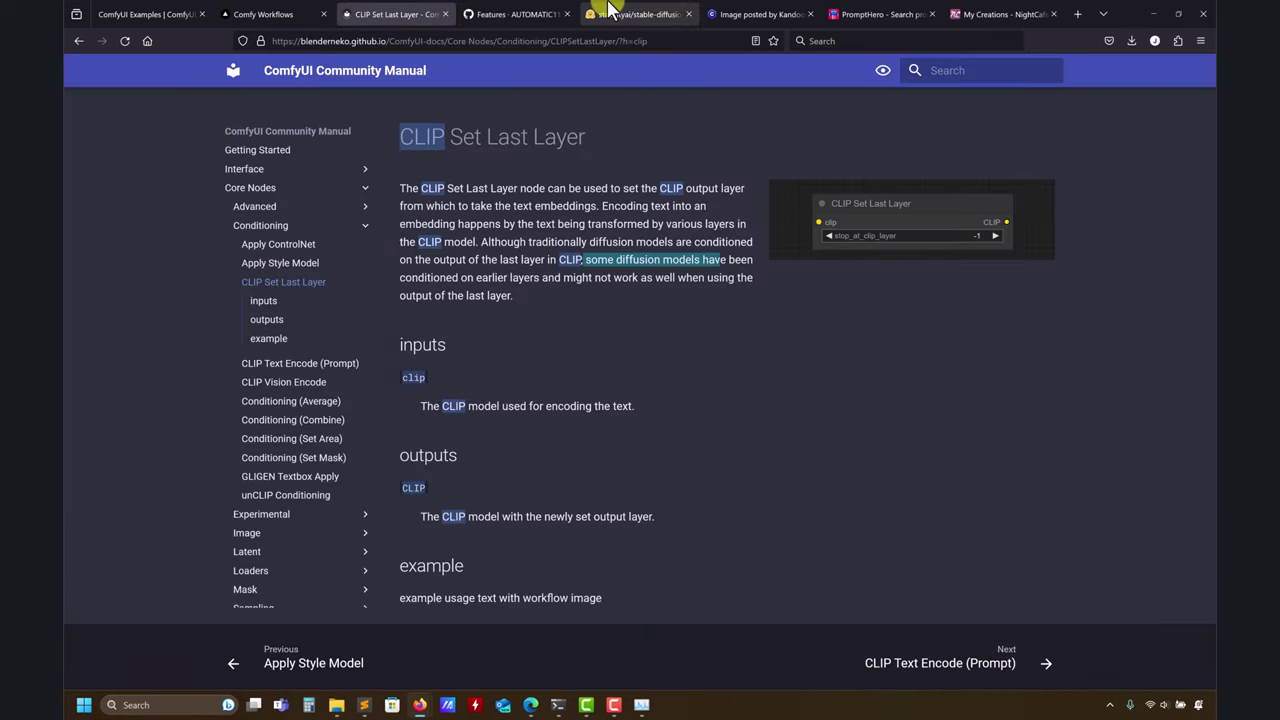
pyautogui.click(611, 10)
pyautogui.click(1177, 14)
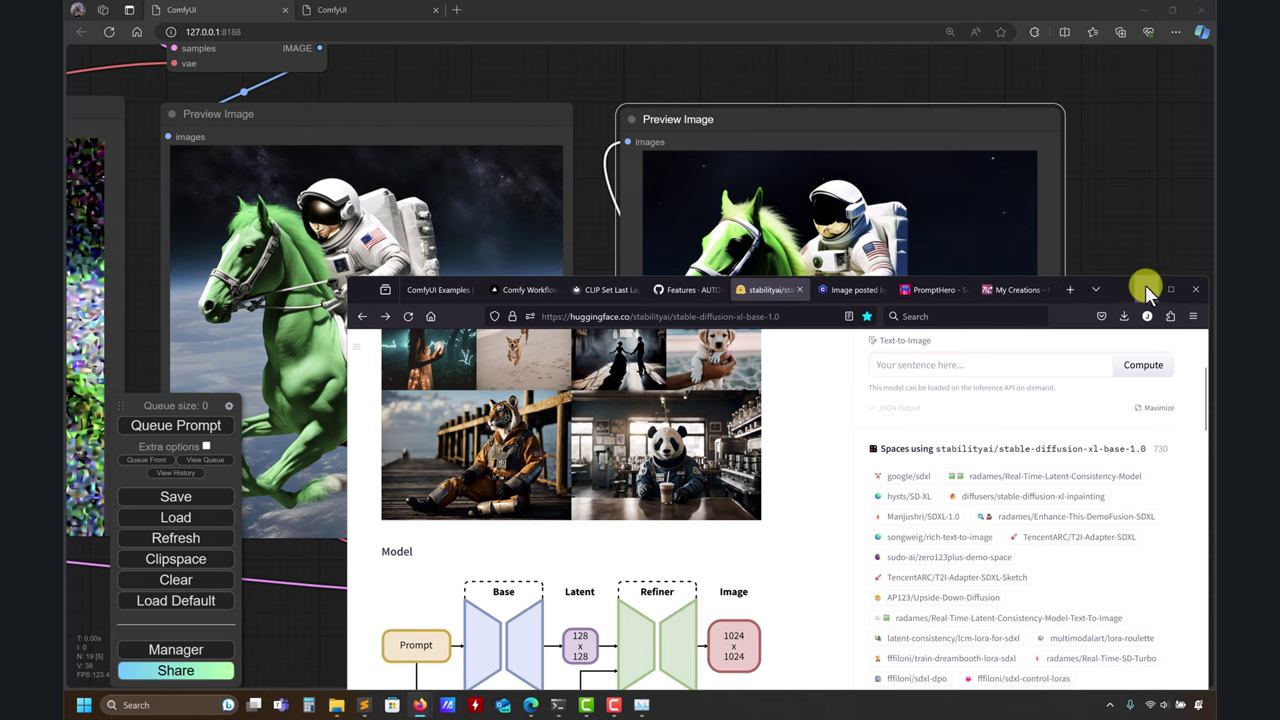
pyautogui.click(1146, 289)
# - Examine the three preview images and trace the graph back to the checkpoint loaders and the plain KSampler
pyautogui.scroll(1, 1063, 428)
pyautogui.scroll(-2, 1087, 463)
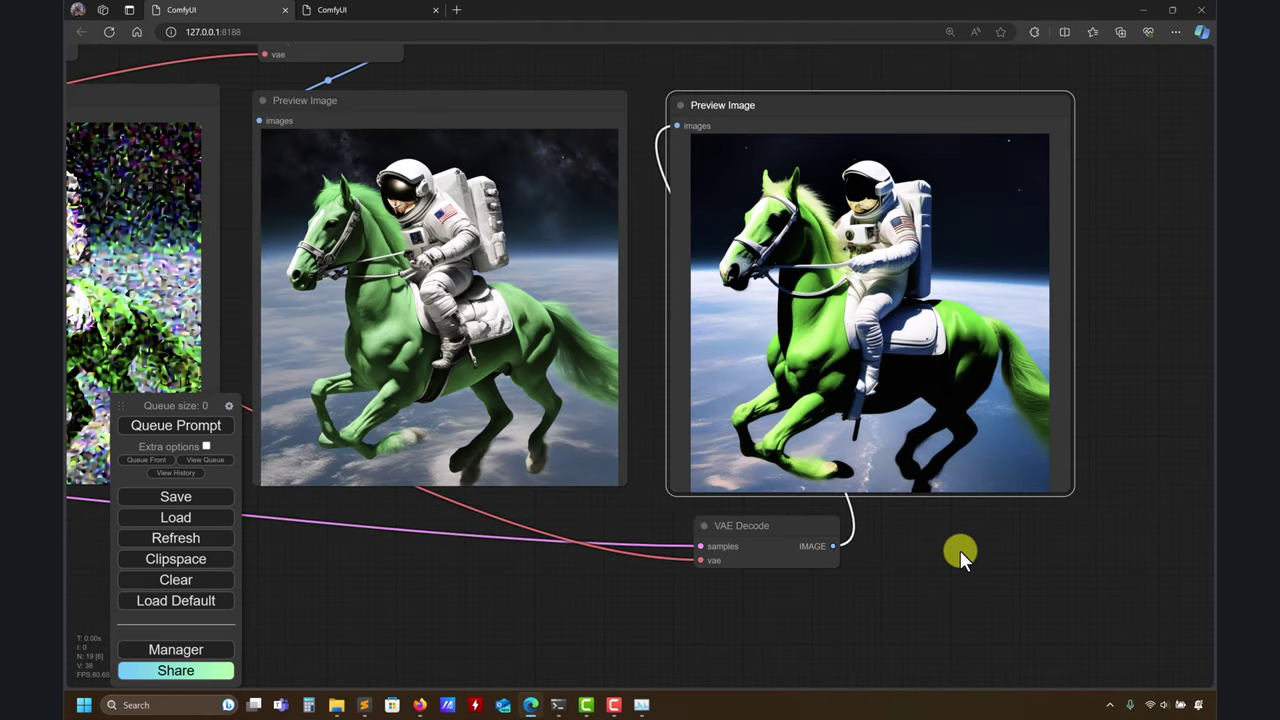
pyautogui.moveTo(960, 551); pyautogui.dragTo(1085, 528)
pyautogui.moveTo(566, 585); pyautogui.dragTo(503, 628)
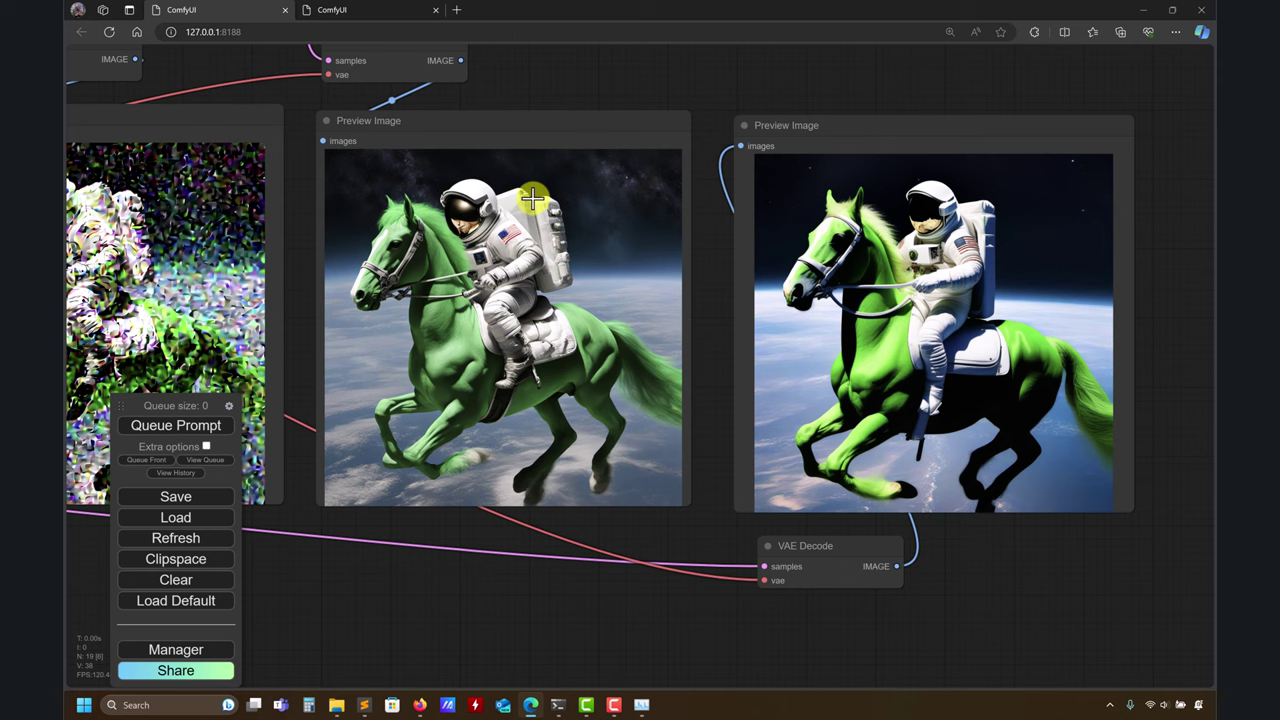
pyautogui.moveTo(282, 86); pyautogui.dragTo(1014, 162)
pyautogui.scroll(3, 943, 346)
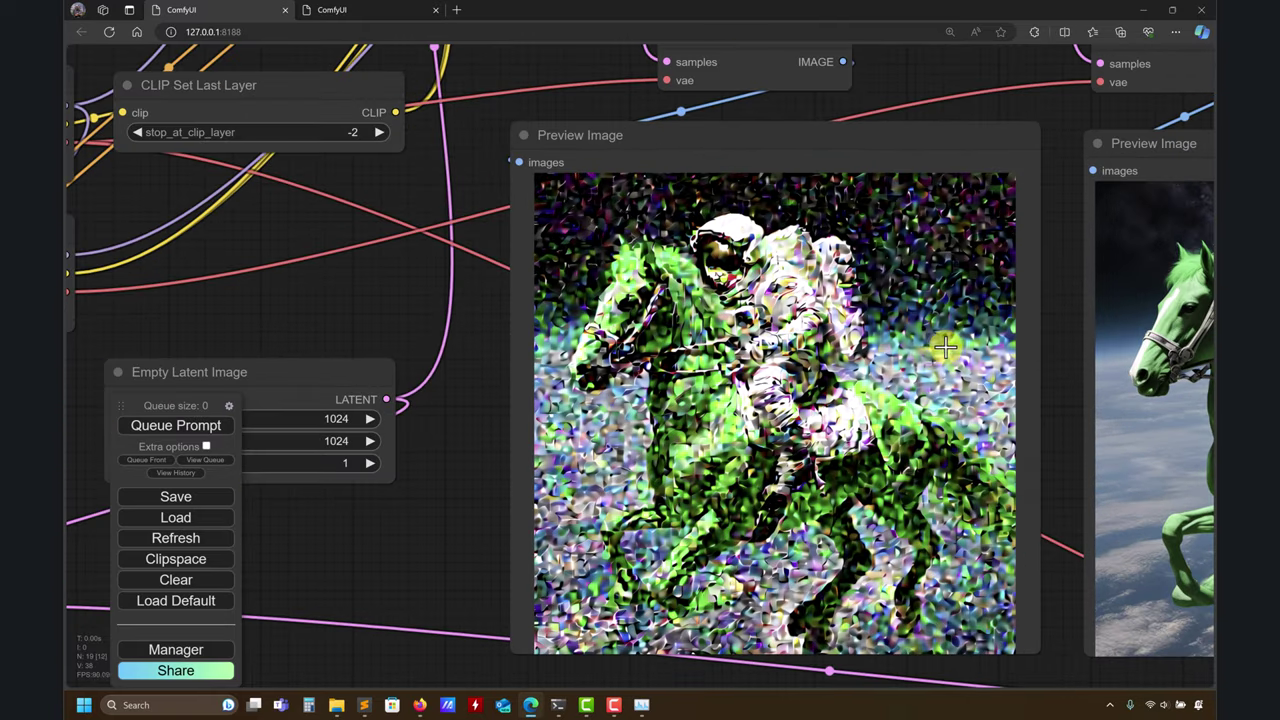
pyautogui.scroll(-5, 920, 354)
pyautogui.moveTo(553, 452); pyautogui.dragTo(853, 481)
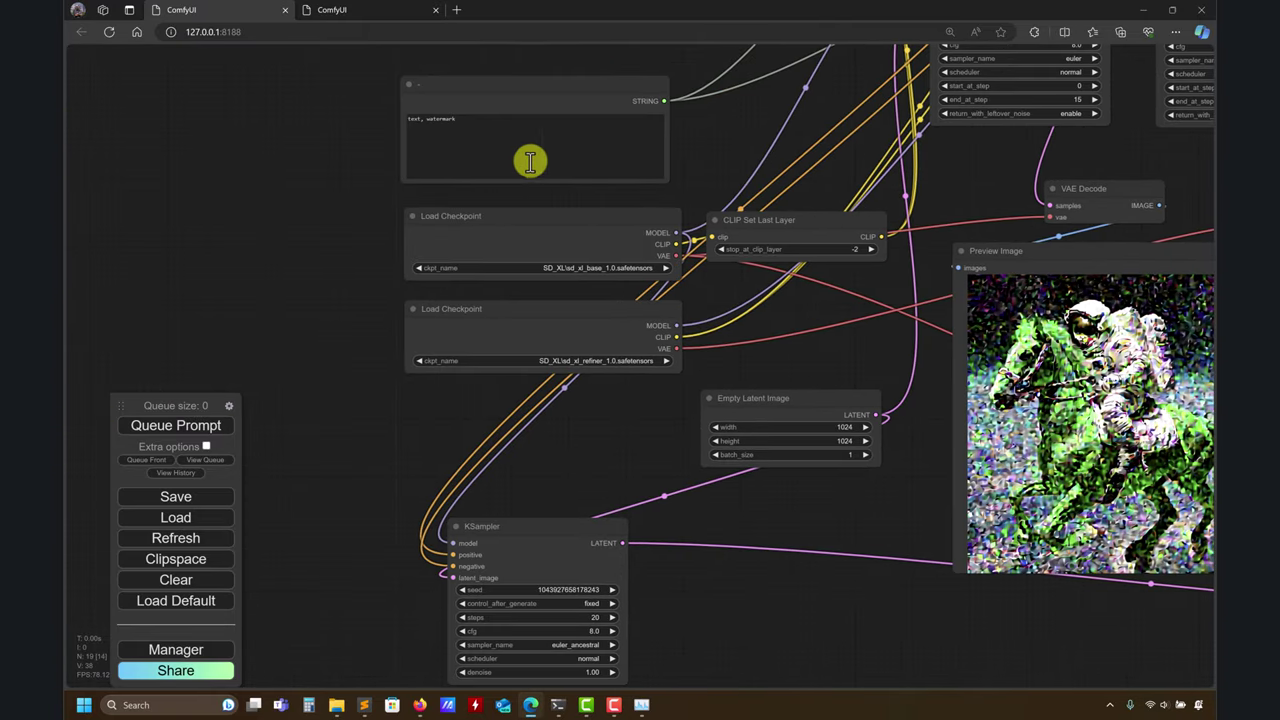
pyautogui.moveTo(705, 132); pyautogui.dragTo(92, 42)
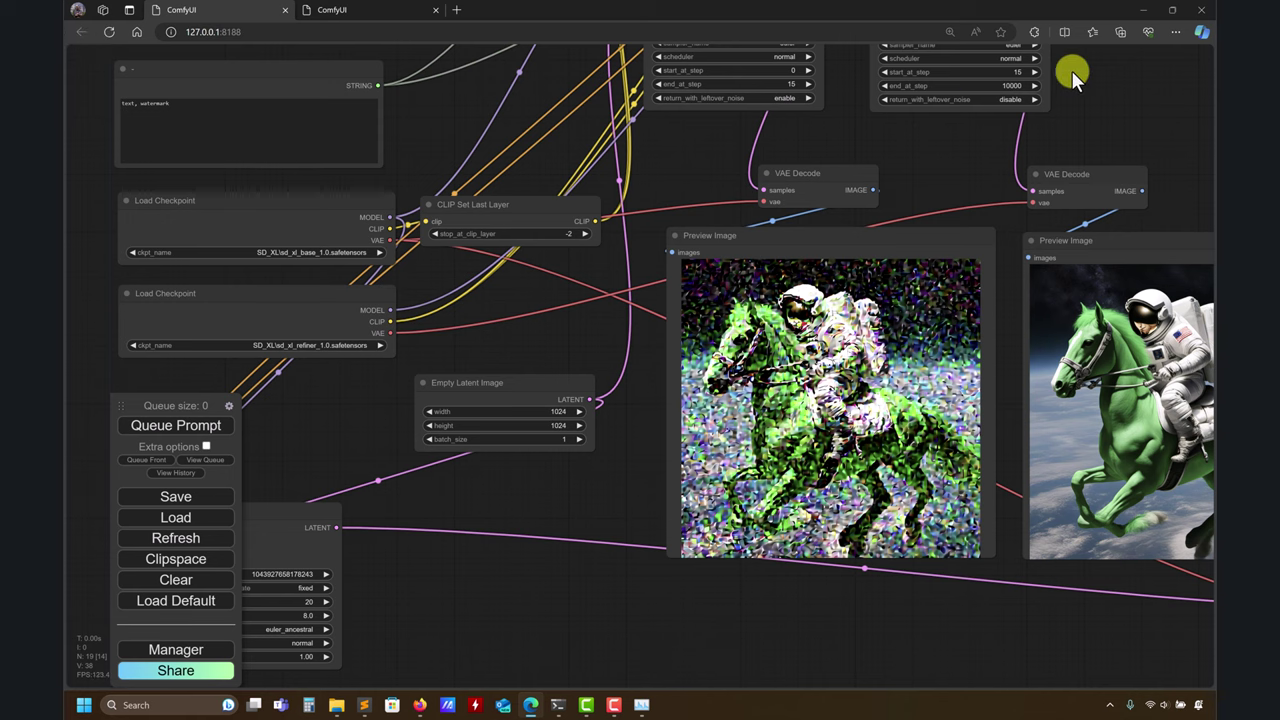
# - Shift the plain KSampler's preview node a little closer to the refined preview
pyautogui.moveTo(1071, 70); pyautogui.dragTo(615, 98)
pyautogui.moveTo(643, 190); pyautogui.dragTo(696, 157)
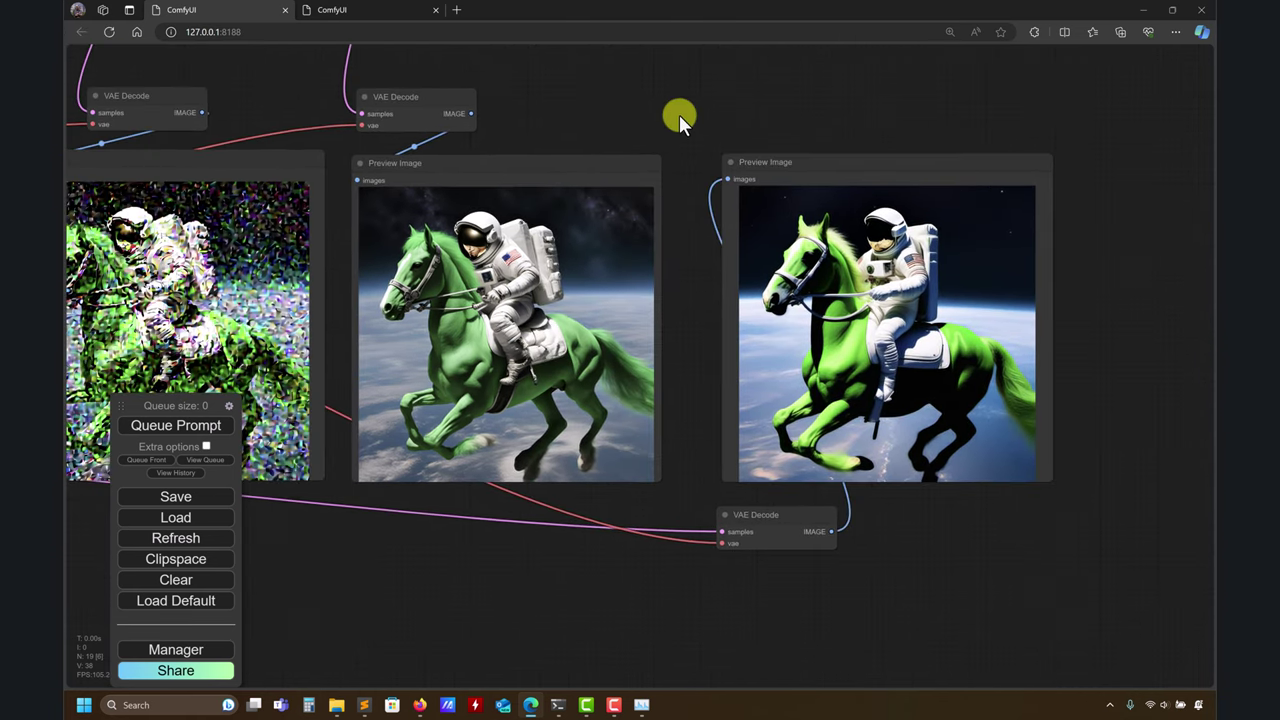
pyautogui.moveTo(777, 163); pyautogui.dragTo(750, 169)
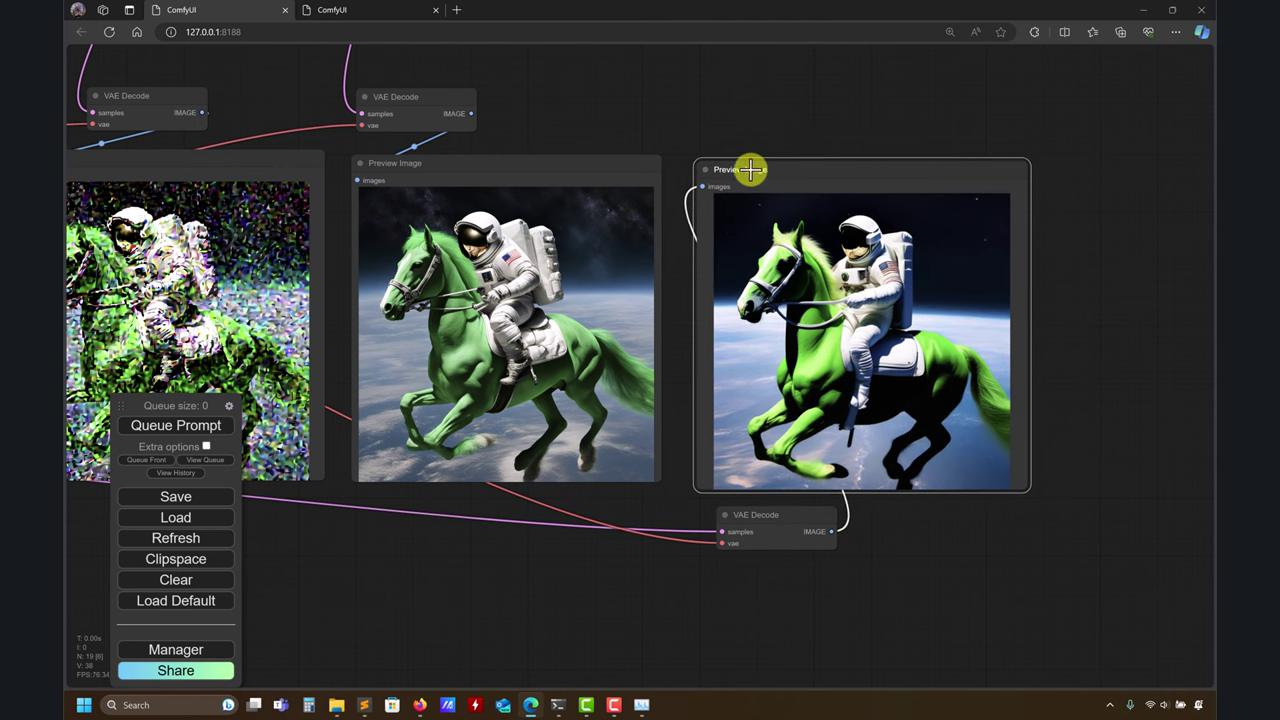
pyautogui.moveTo(1080, 470); pyautogui.dragTo(1060, 450)
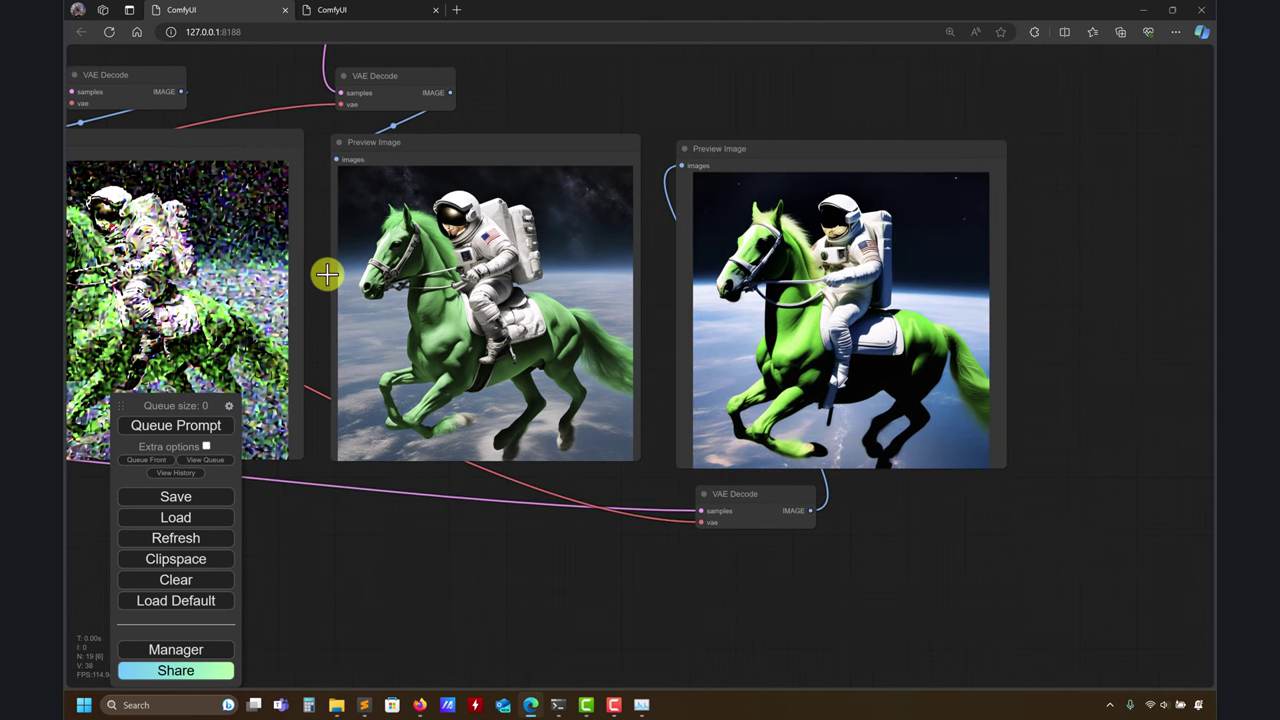
# - Compare the preview images again and review the plain KSampler and advanced sampler settings
pyautogui.scroll(-2, 541, 528)
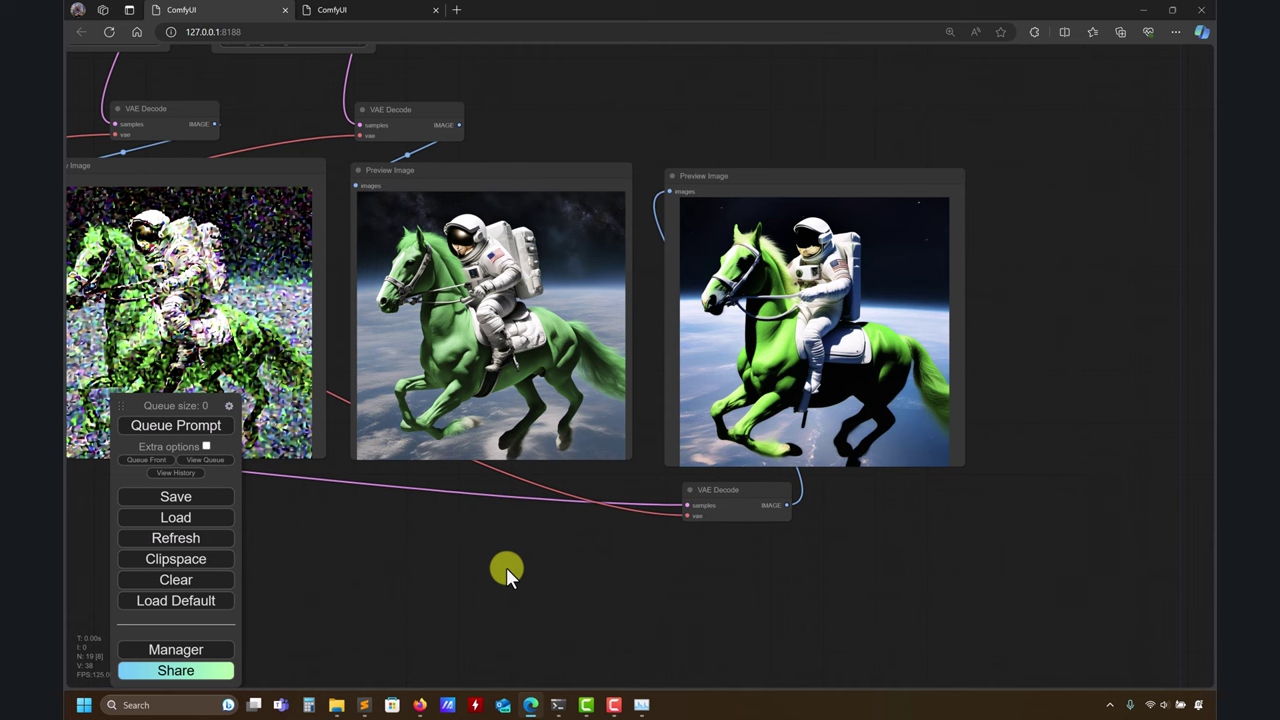
pyautogui.scroll(1, 530, 571)
pyautogui.scroll(-2, 554, 579)
pyautogui.moveTo(554, 579); pyautogui.dragTo(762, 548)
pyautogui.scroll(-1, 632, 557)
pyautogui.moveTo(645, 547); pyautogui.dragTo(849, 564)
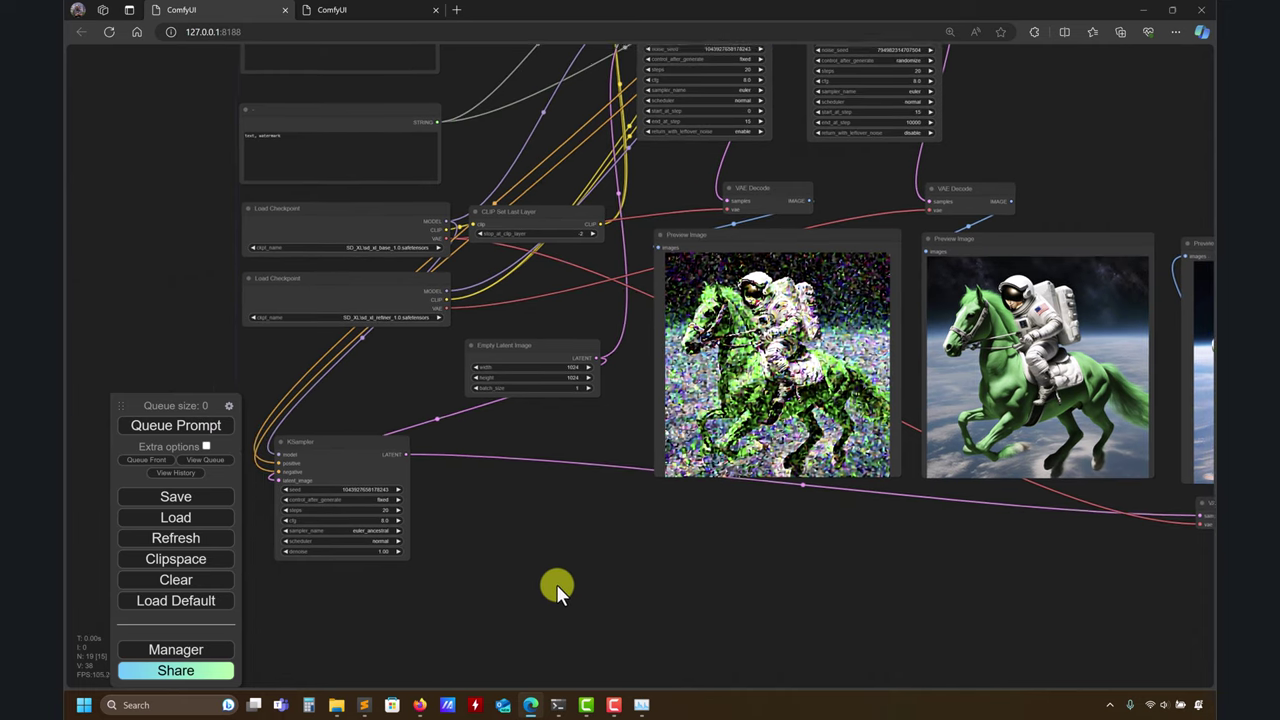
pyautogui.moveTo(557, 586); pyautogui.dragTo(566, 634)
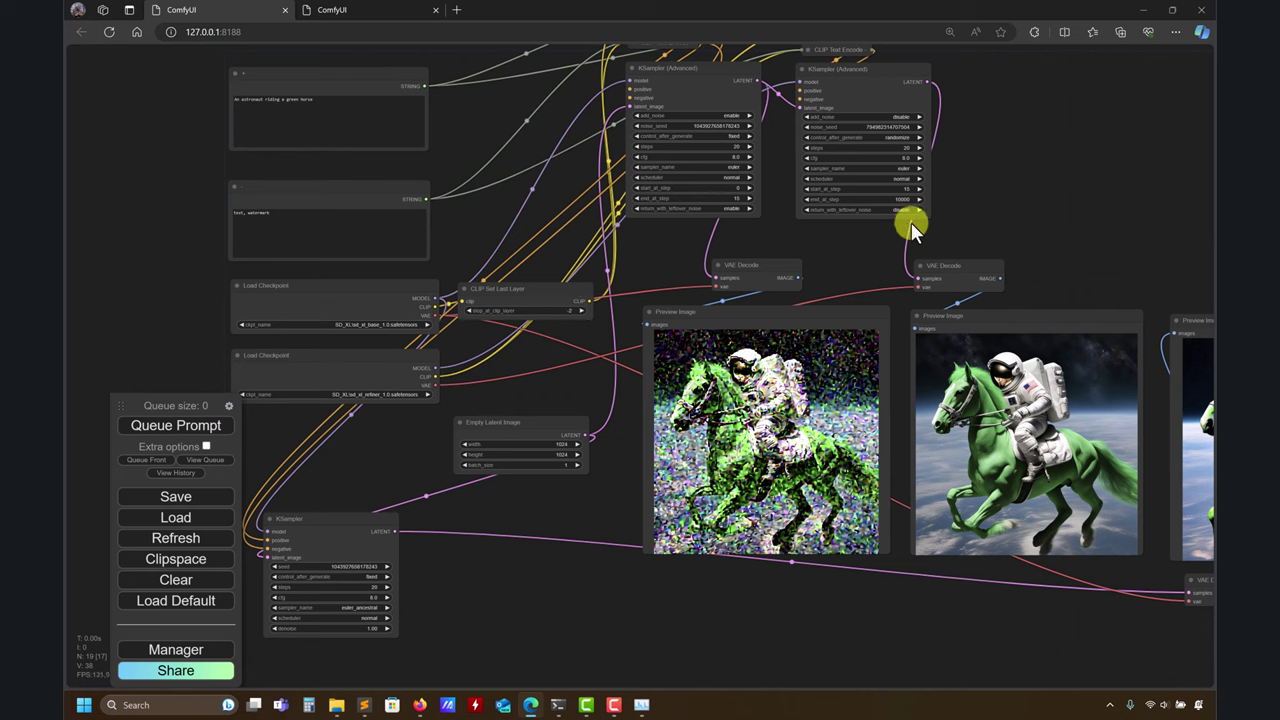
# - Set add_noise to enable on the second advanced sampler, which feeds the refined preview
pyautogui.moveTo(911, 228); pyautogui.dragTo(847, 238)
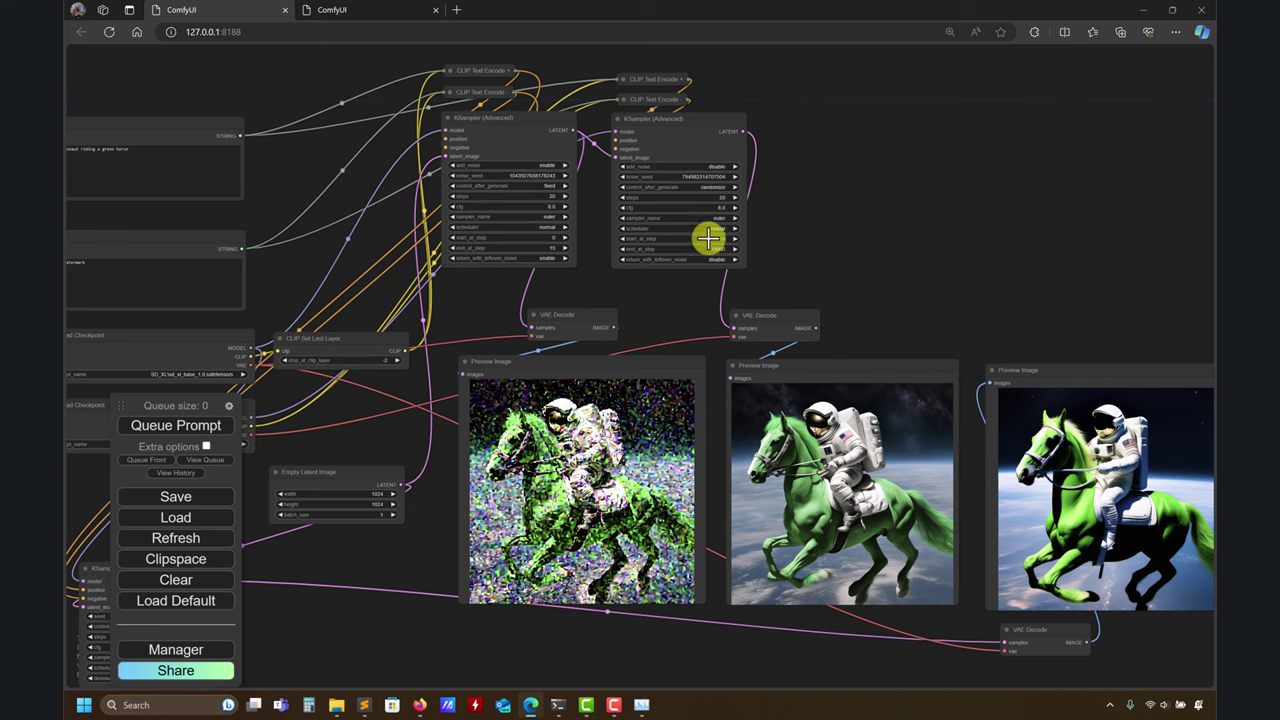
pyautogui.moveTo(887, 200); pyautogui.dragTo(808, 205)
pyautogui.scroll(1, 808, 205)
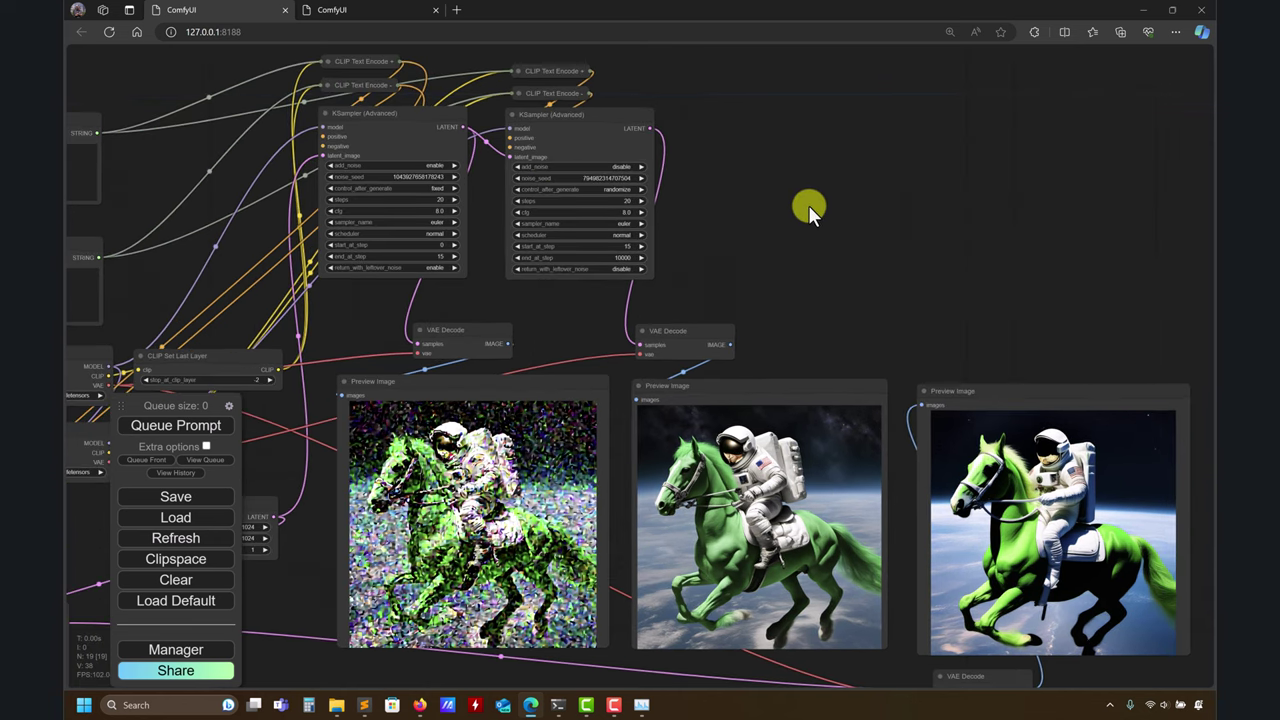
pyautogui.click(640, 168)
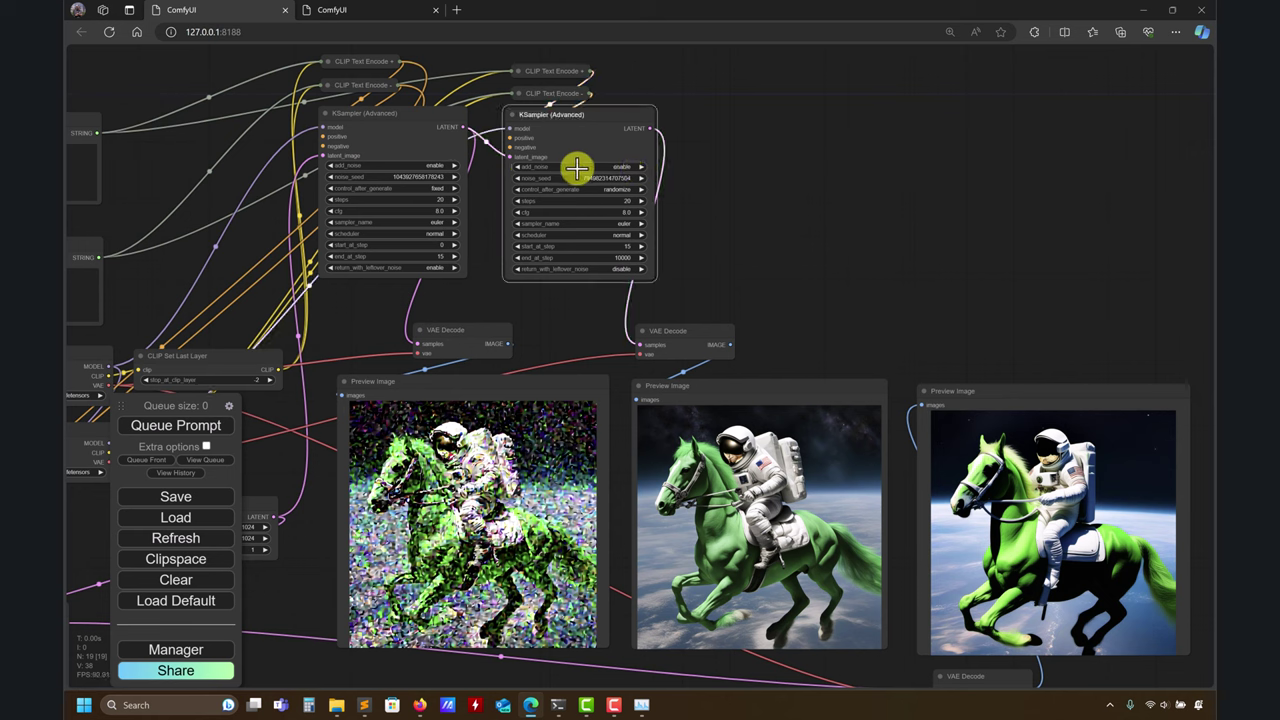
# - Switch to Firefox, search the ComfyUI Community Manual for "ksa" and open the KSampler Advanced page
pyautogui.click(421, 707)
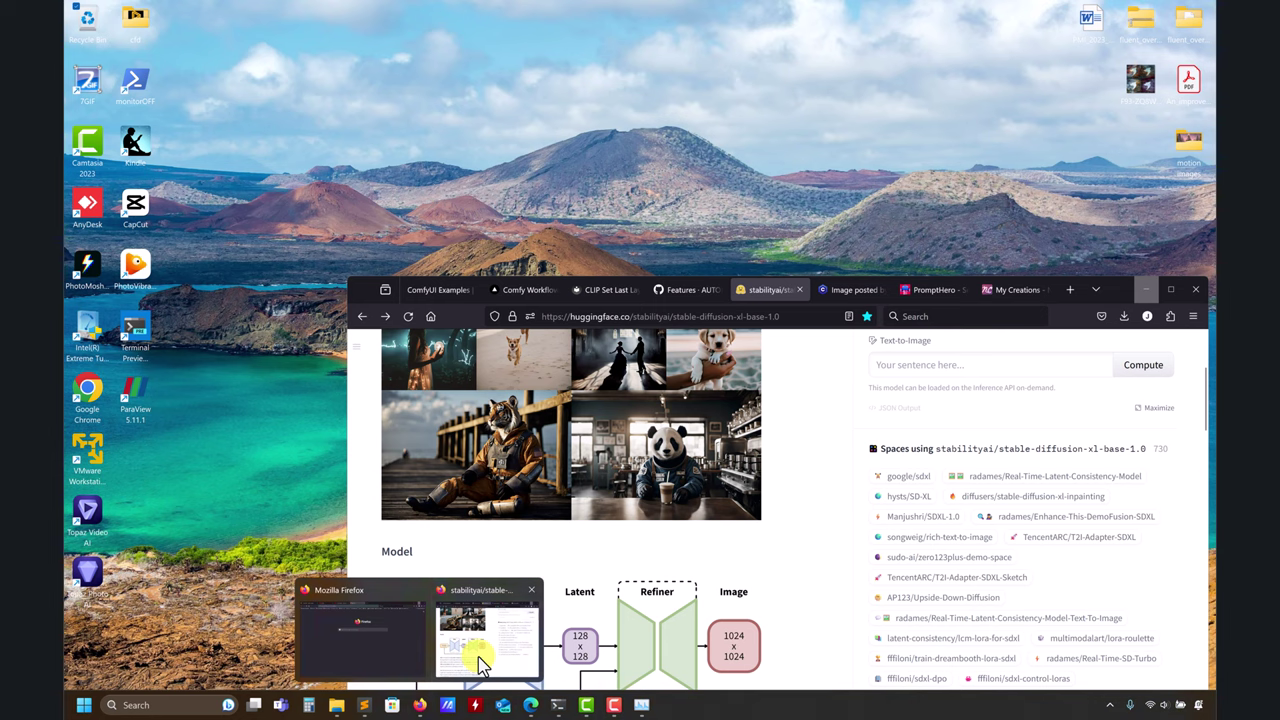
pyautogui.click(470, 650)
pyautogui.click(608, 290)
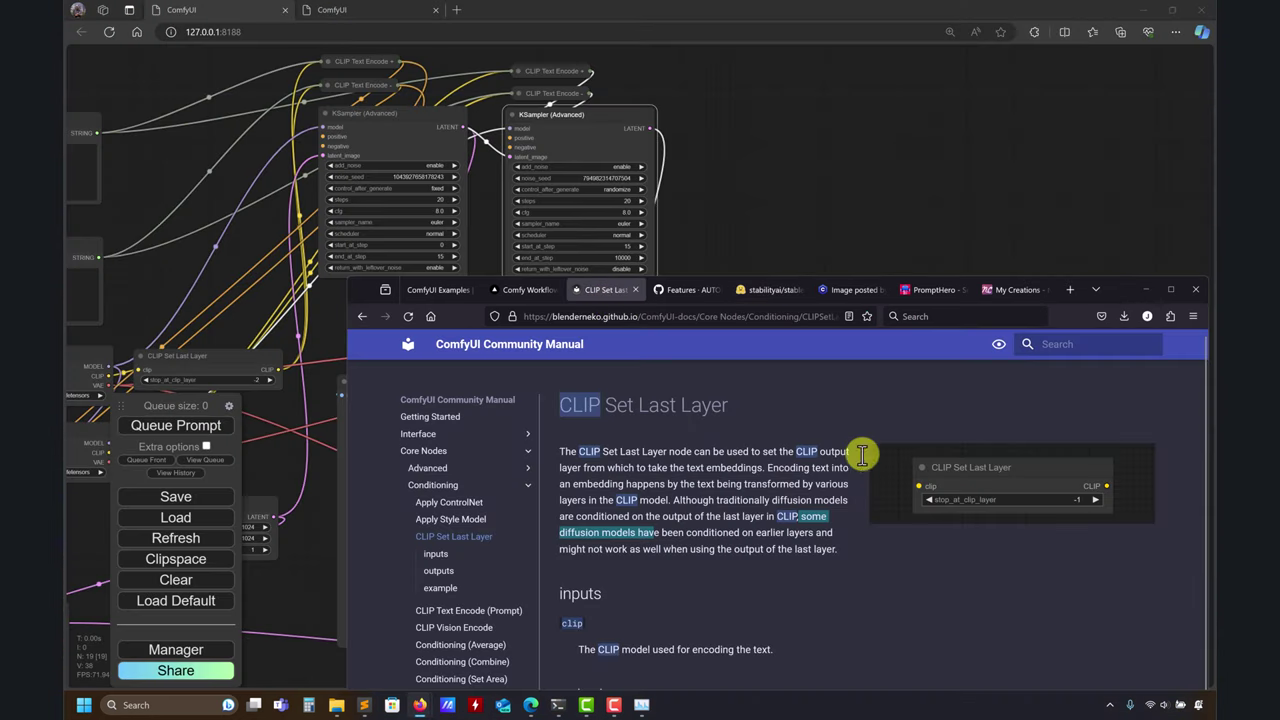
pyautogui.moveTo(1126, 287); pyautogui.dragTo(978, 112)
pyautogui.click(949, 175)
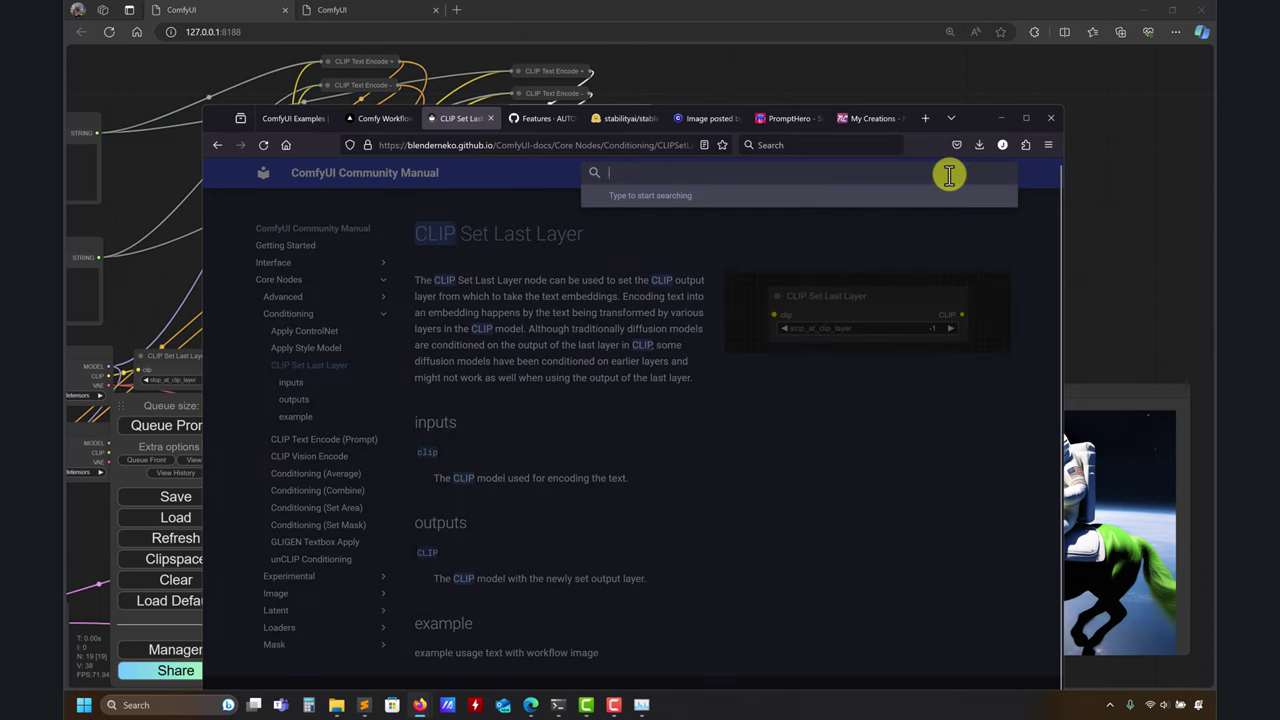
pyautogui.write('ksa')
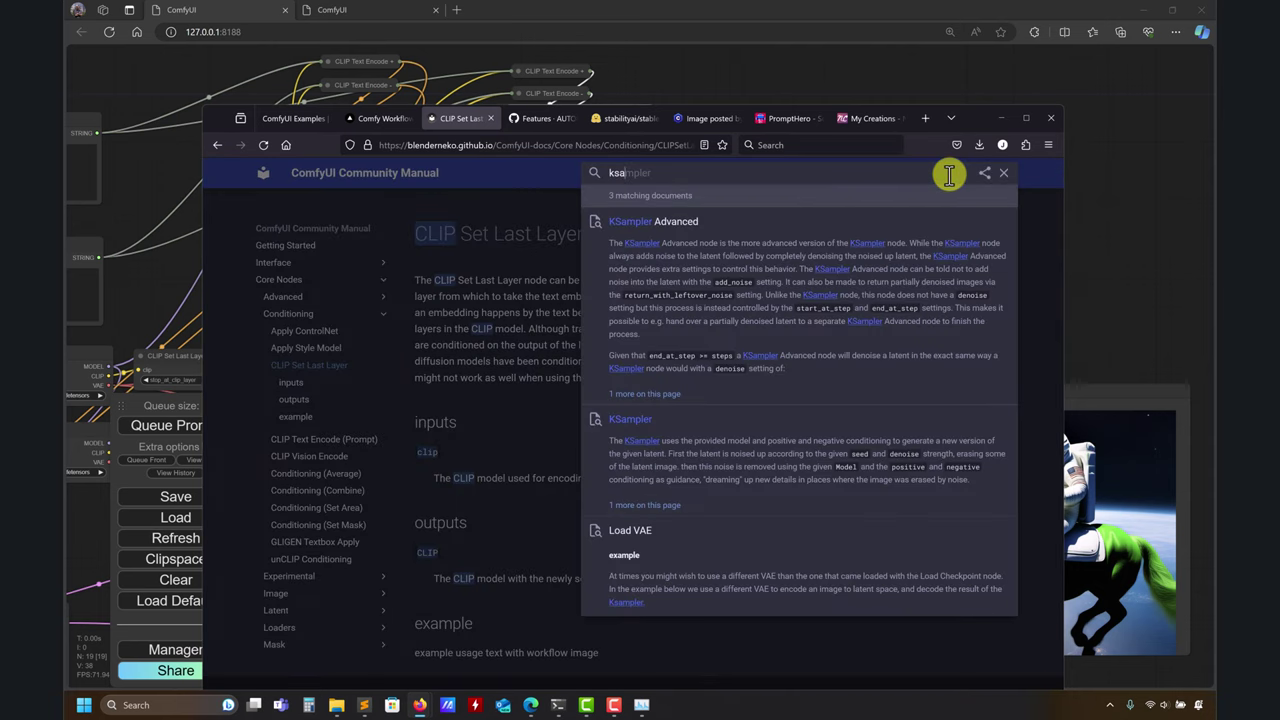
pyautogui.click(686, 220)
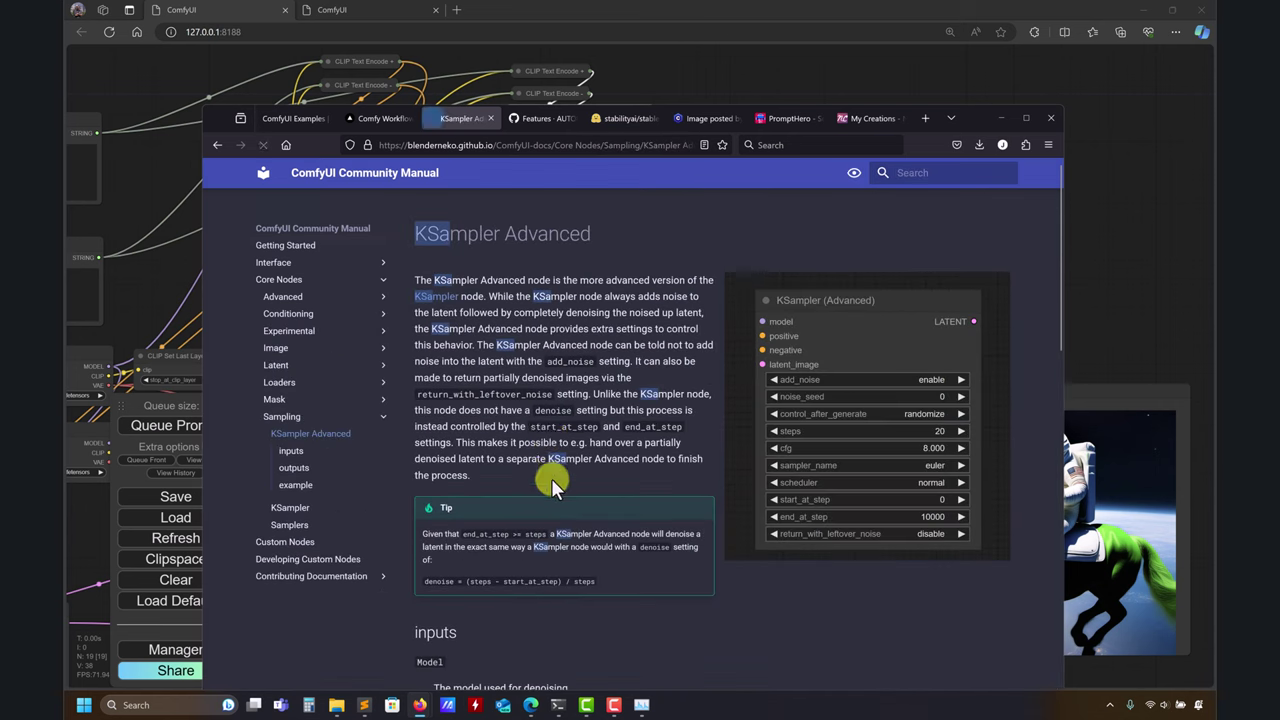
# - Read the add_noise description on the KSampler Advanced page and return to ComfyUI
pyautogui.scroll(-6, 531, 472)
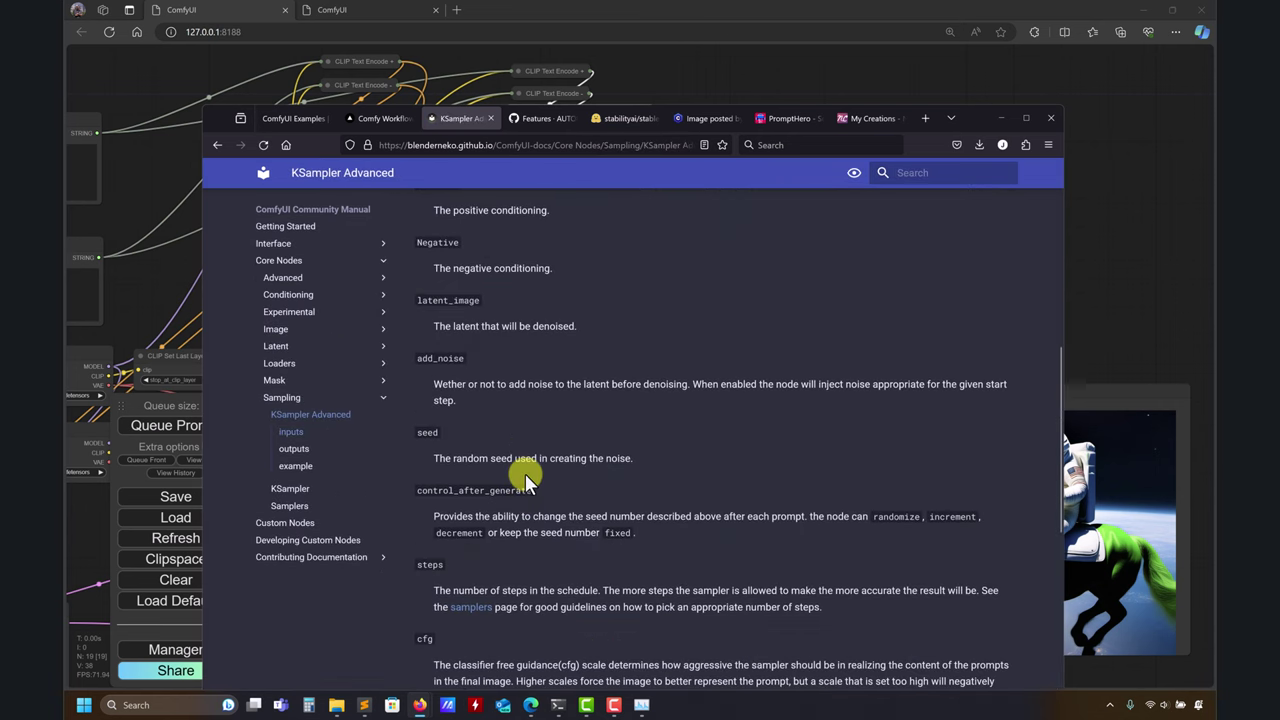
pyautogui.scroll(-3, 600, 370)
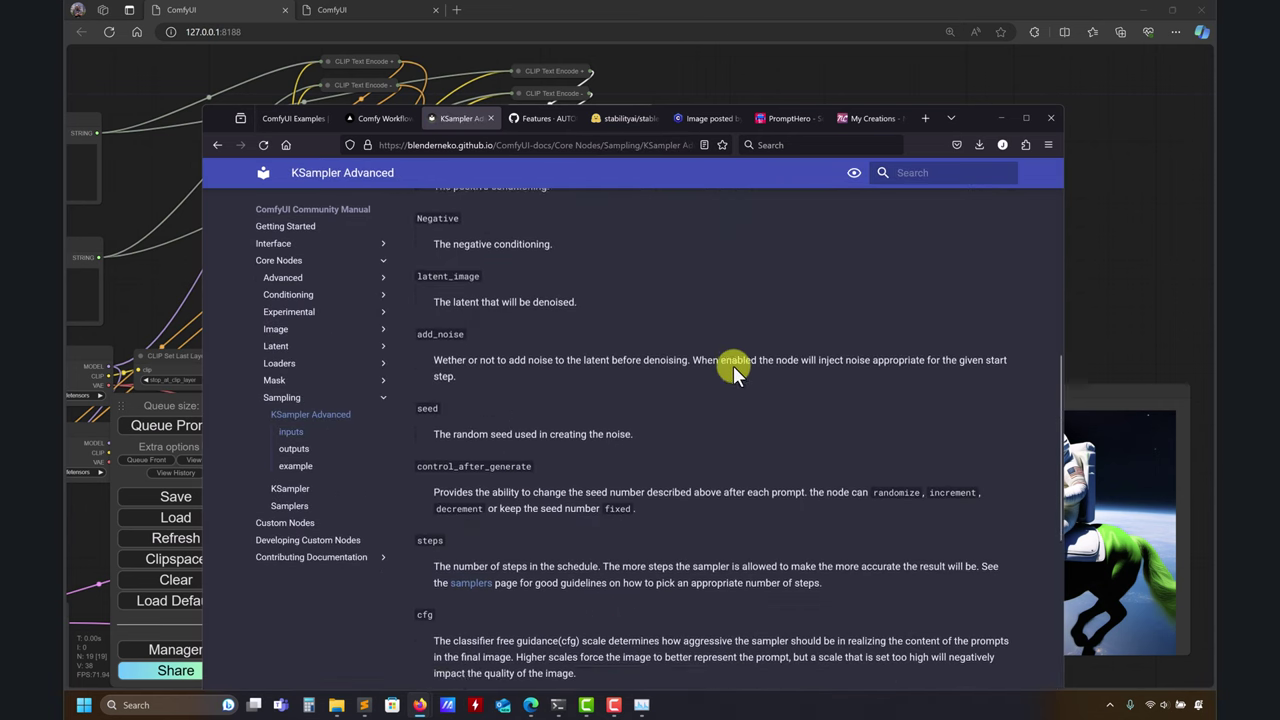
pyautogui.click(998, 118)
# - Queue the prompt to regenerate the refined image with add_noise enabled on the second advanced sampler
pyautogui.moveTo(1016, 225); pyautogui.dragTo(883, 132)
pyautogui.moveTo(865, 179); pyautogui.dragTo(949, 246)
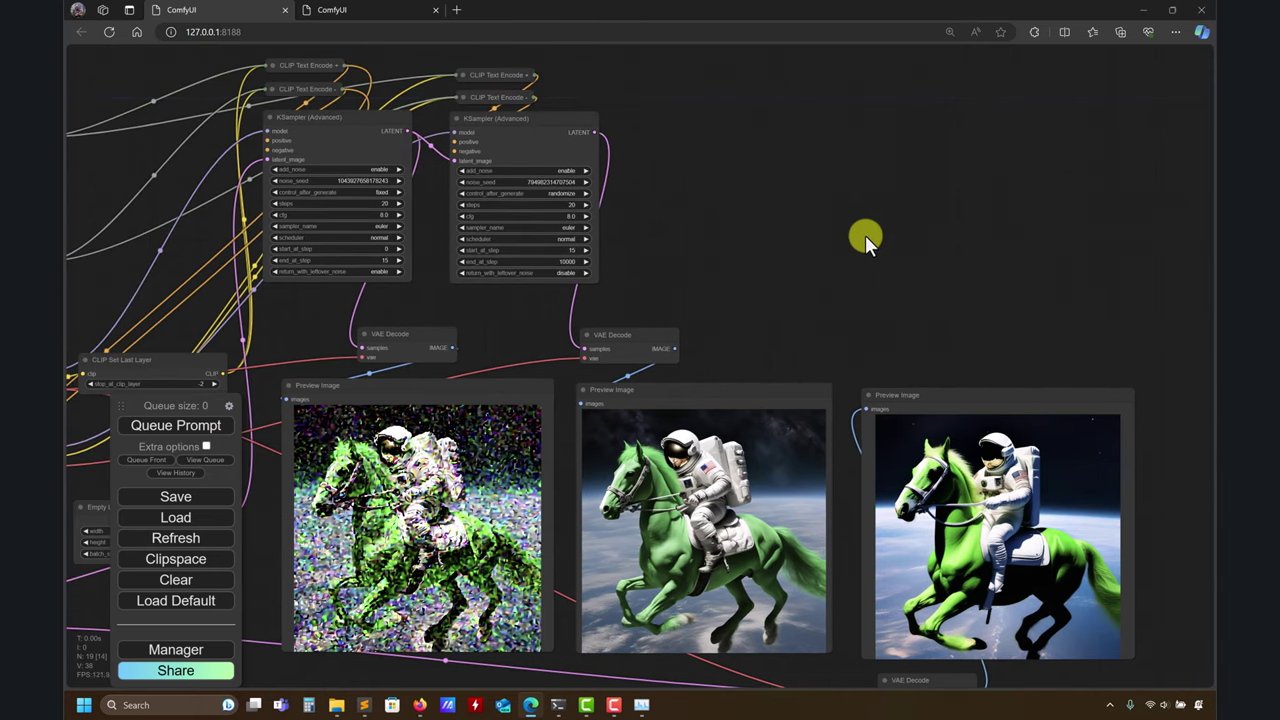
pyautogui.moveTo(850, 236); pyautogui.dragTo(759, 173)
pyautogui.moveTo(749, 245); pyautogui.dragTo(808, 260)
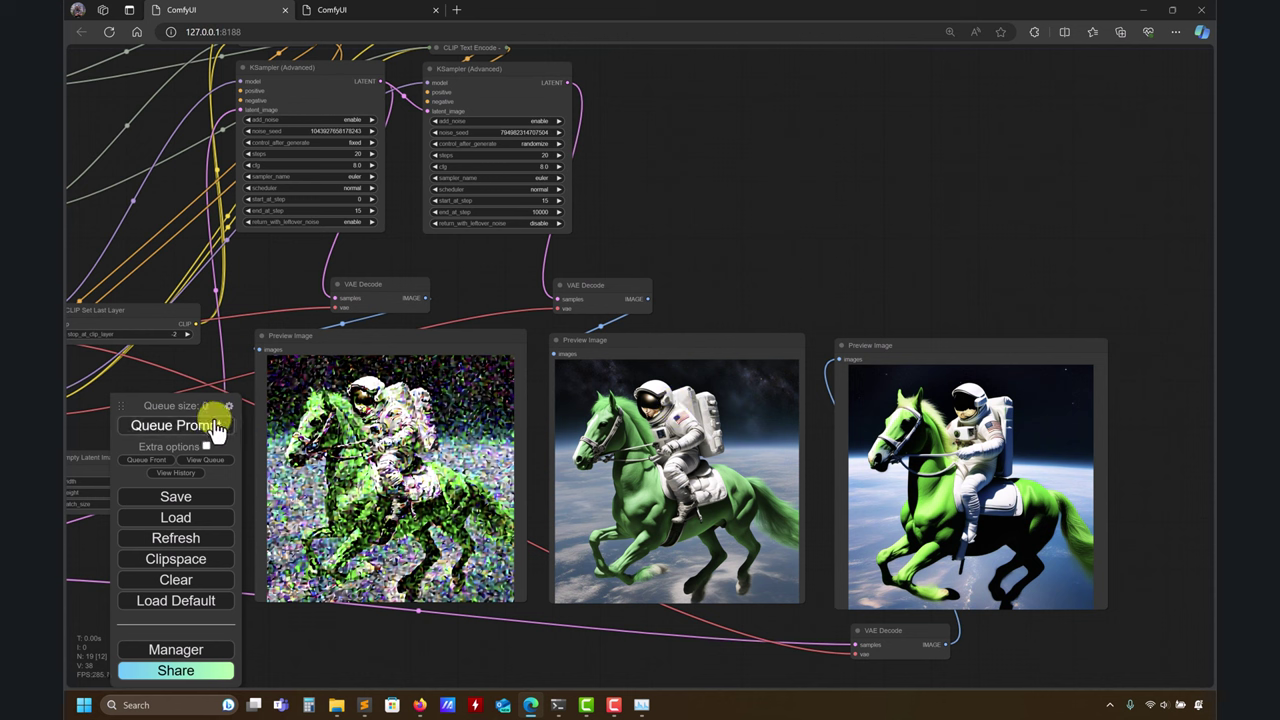
pyautogui.click(215, 428)
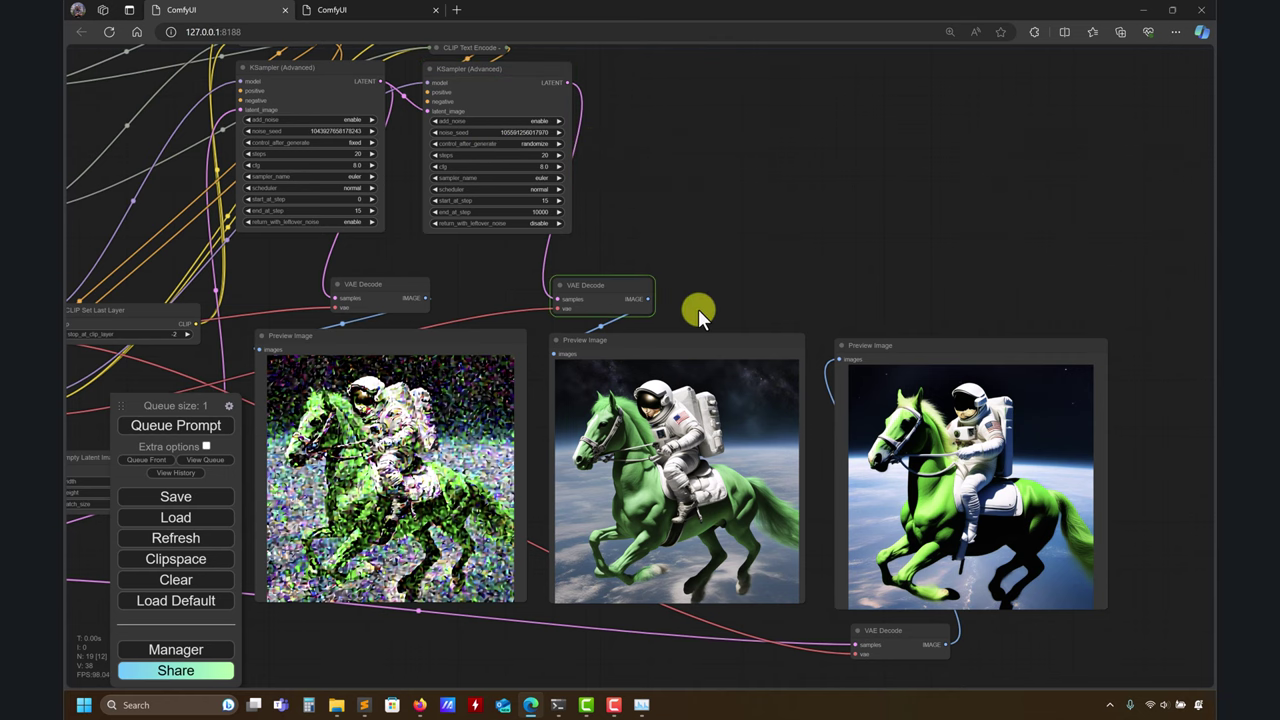
# - Examine the new refined preview closely and compare it with the base and plain KSampler previews
pyautogui.moveTo(713, 297); pyautogui.dragTo(651, 194)
pyautogui.scroll(4, 589, 554)
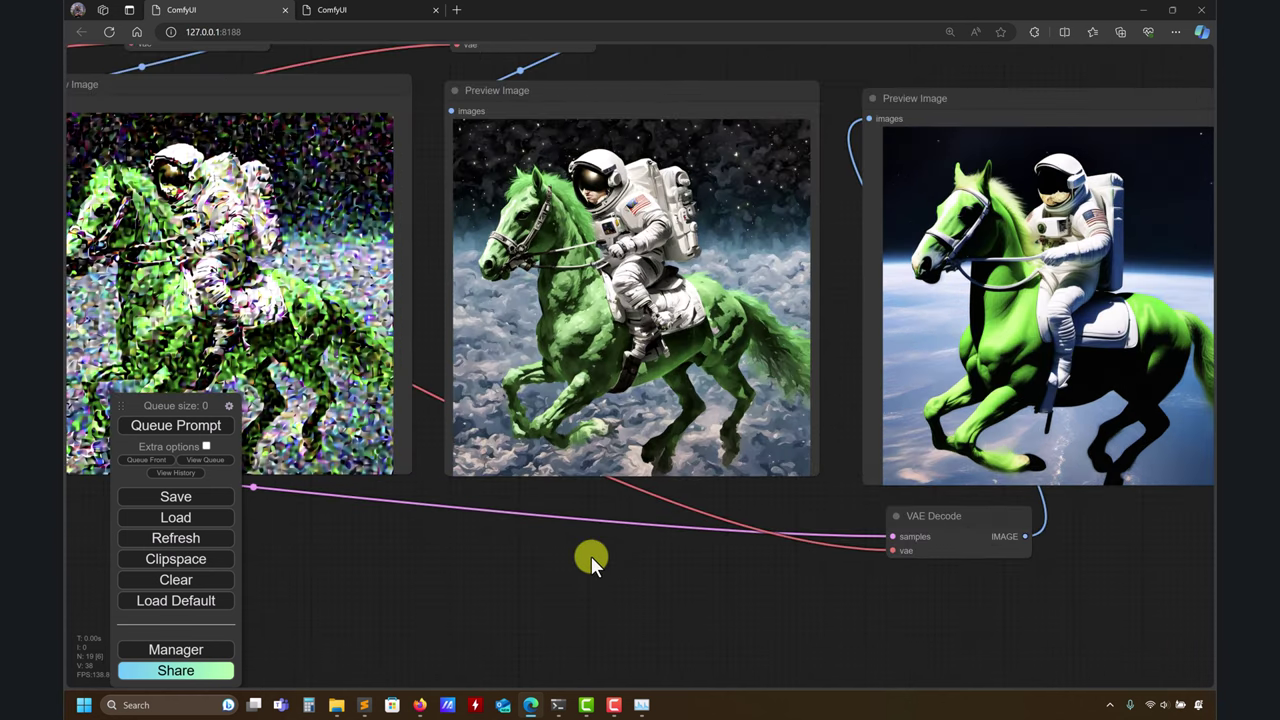
pyautogui.scroll(2, 591, 556)
pyautogui.scroll(2, 591, 557)
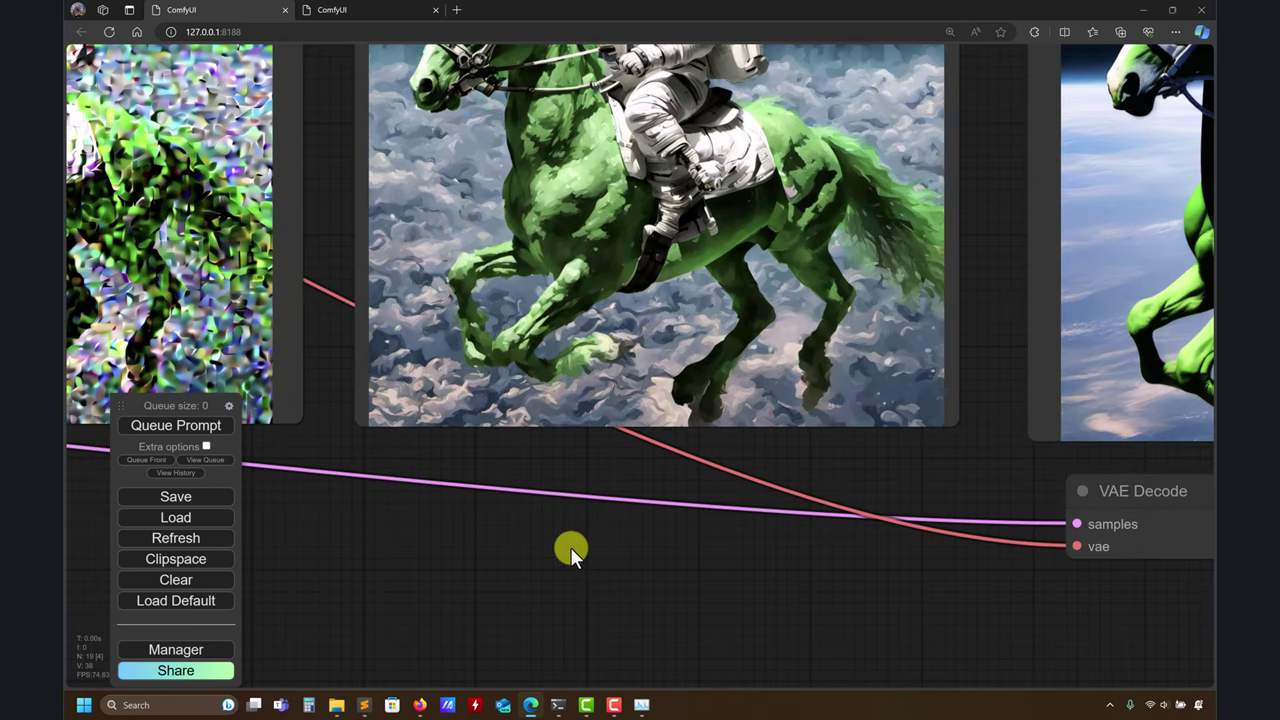
pyautogui.scroll(-5, 570, 547)
pyautogui.moveTo(701, 77); pyautogui.dragTo(711, 246)
pyautogui.scroll(2, 692, 88)
pyautogui.scroll(2, 686, 139)
pyautogui.scroll(-2, 719, 203)
pyautogui.scroll(-3, 719, 203)
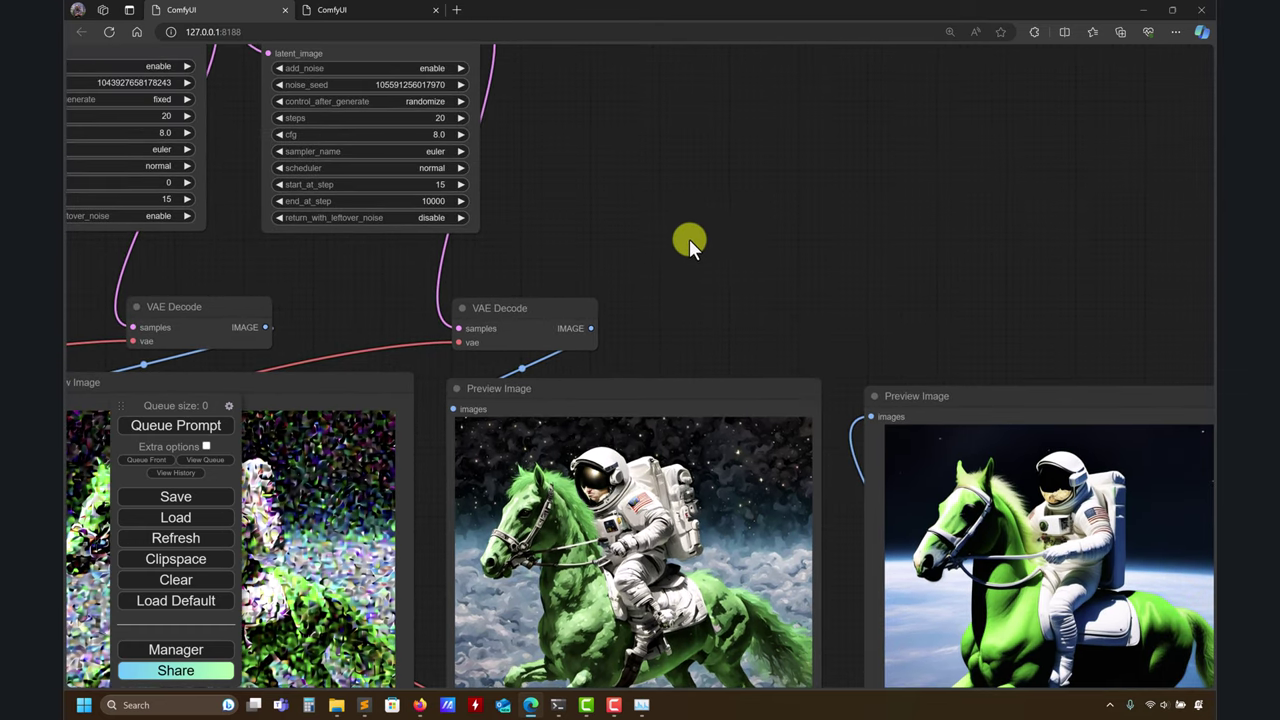
pyautogui.scroll(-1, 620, 215)
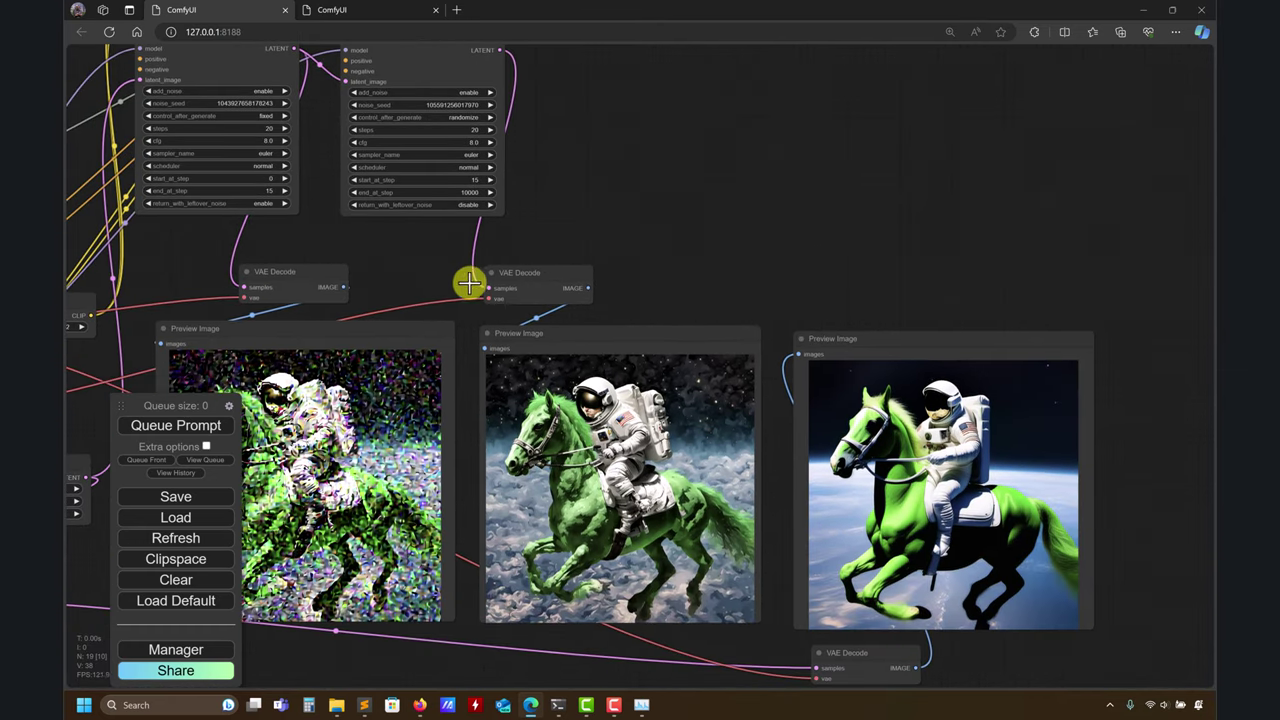
pyautogui.scroll(-2, 718, 245)
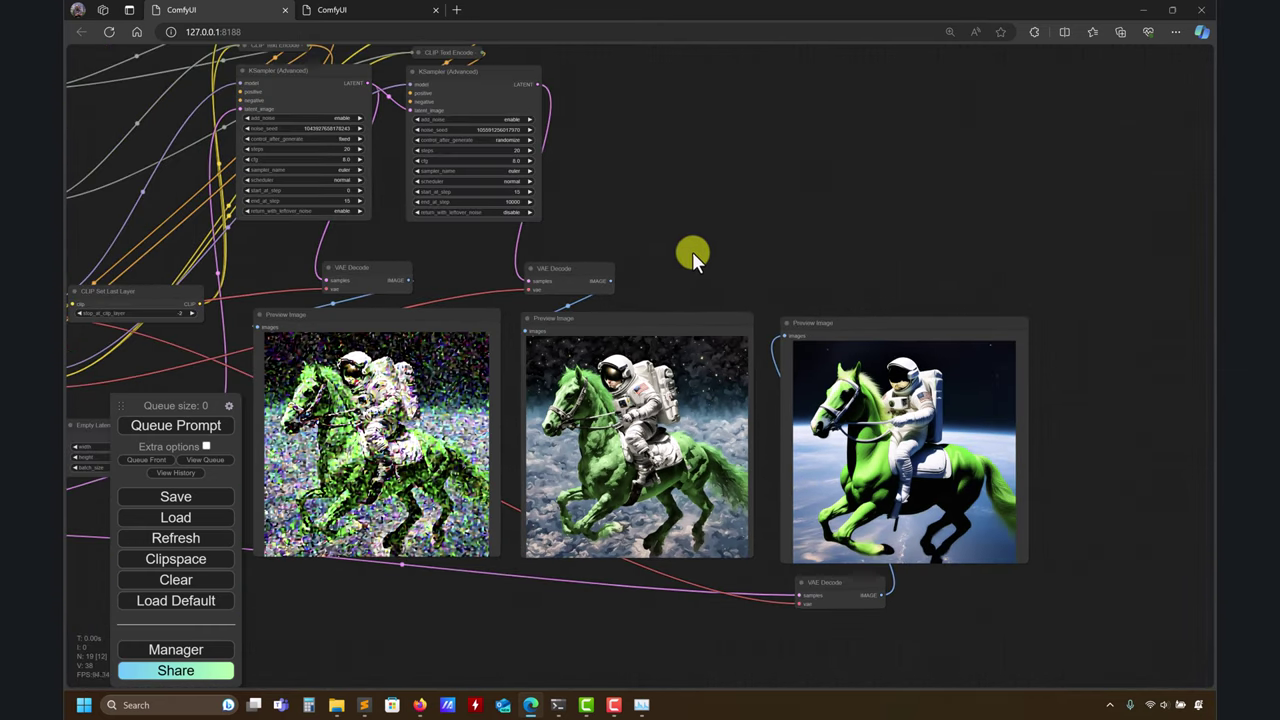
pyautogui.moveTo(692, 251); pyautogui.dragTo(701, 209)
pyautogui.doubleClick(701, 209)
# - Set add_noise to disable on the second KSampler (Advanced) node
pyautogui.scroll(3, 678, 175)
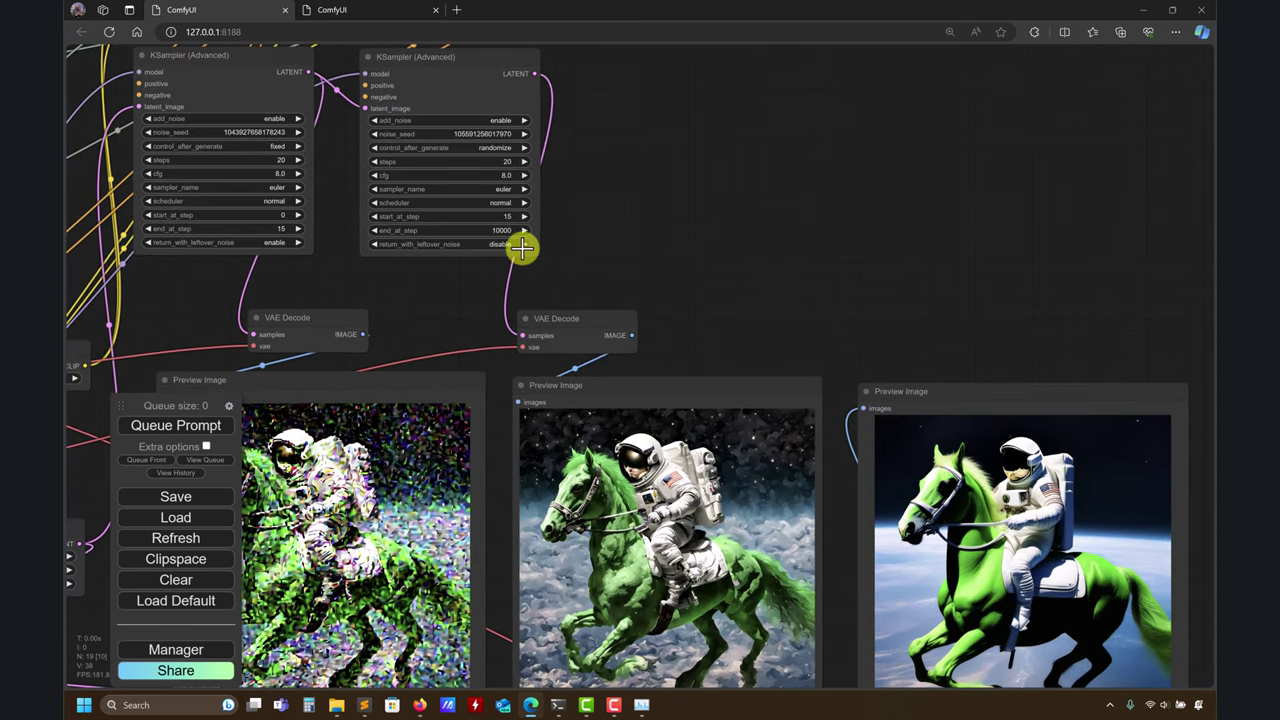
pyautogui.click(376, 119)
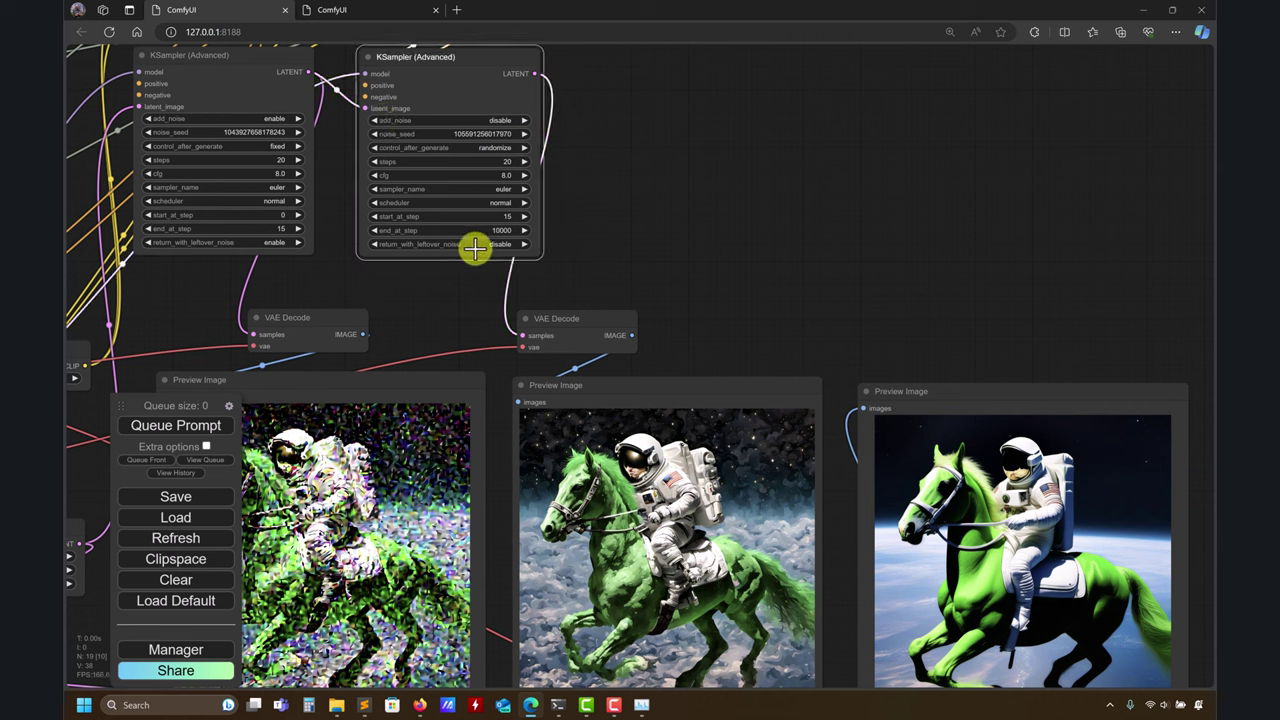
pyautogui.moveTo(779, 284); pyautogui.dragTo(867, 238)
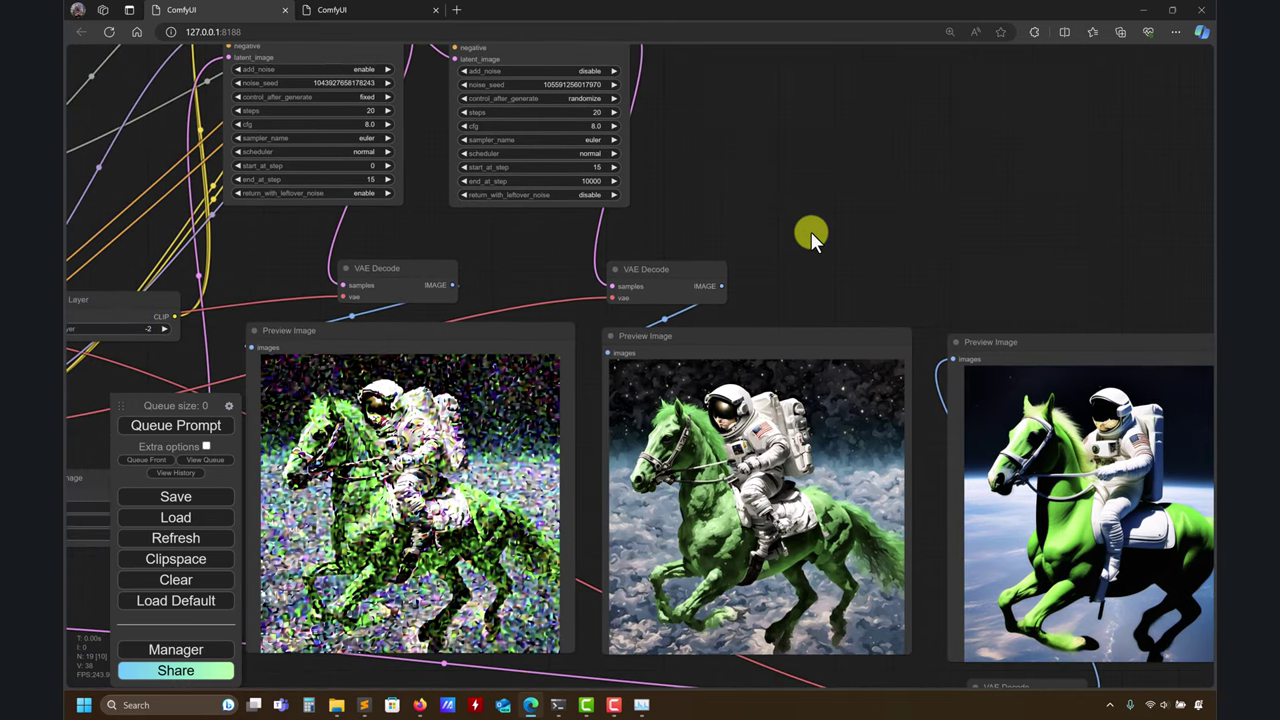
# - Toggle return_with_leftover_noise on the second advanced sampler between enable and disable, ending on disable
pyautogui.click(586, 195)
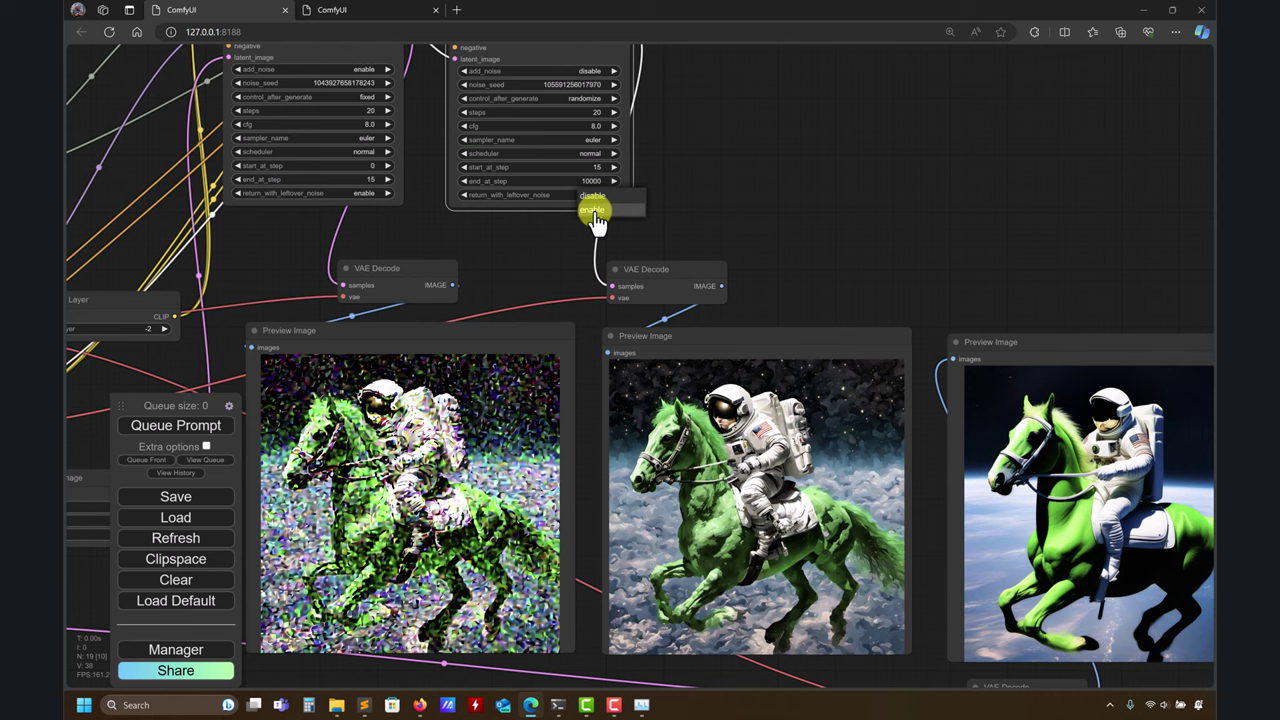
pyautogui.click(594, 210)
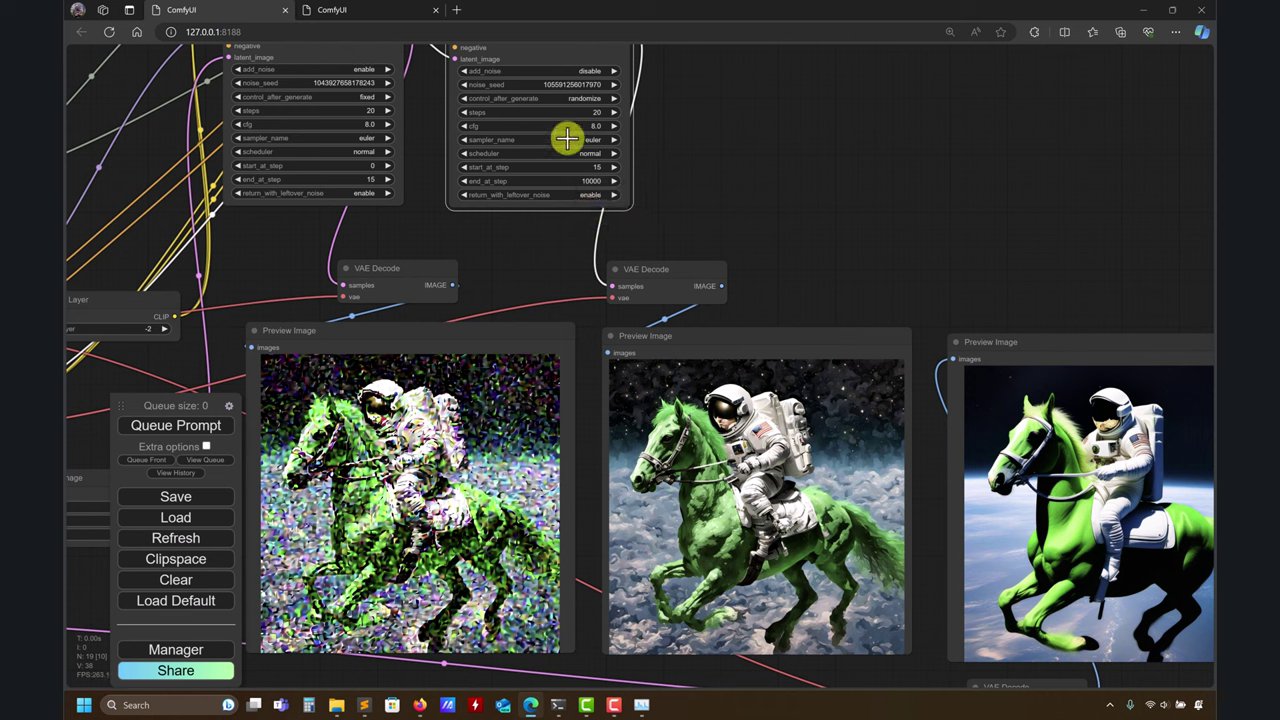
pyautogui.click(586, 197)
pyautogui.click(590, 206)
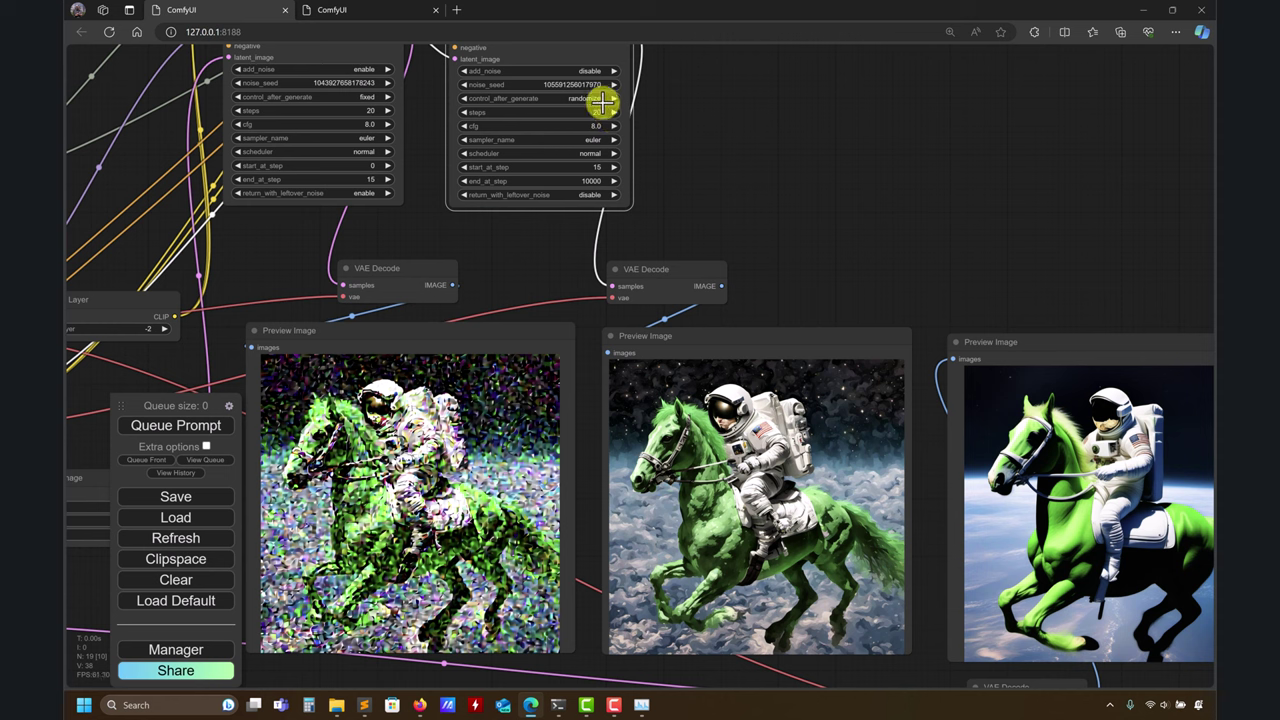
pyautogui.click(590, 195)
pyautogui.click(599, 216)
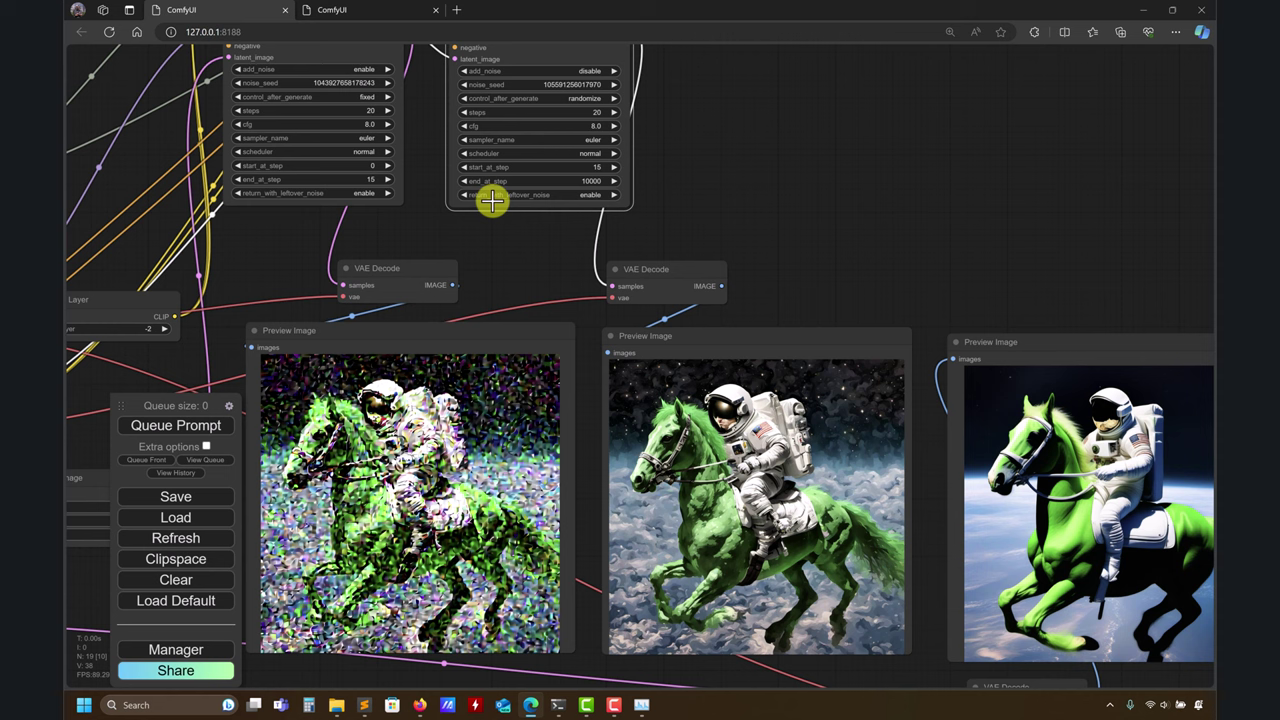
pyautogui.click(591, 195)
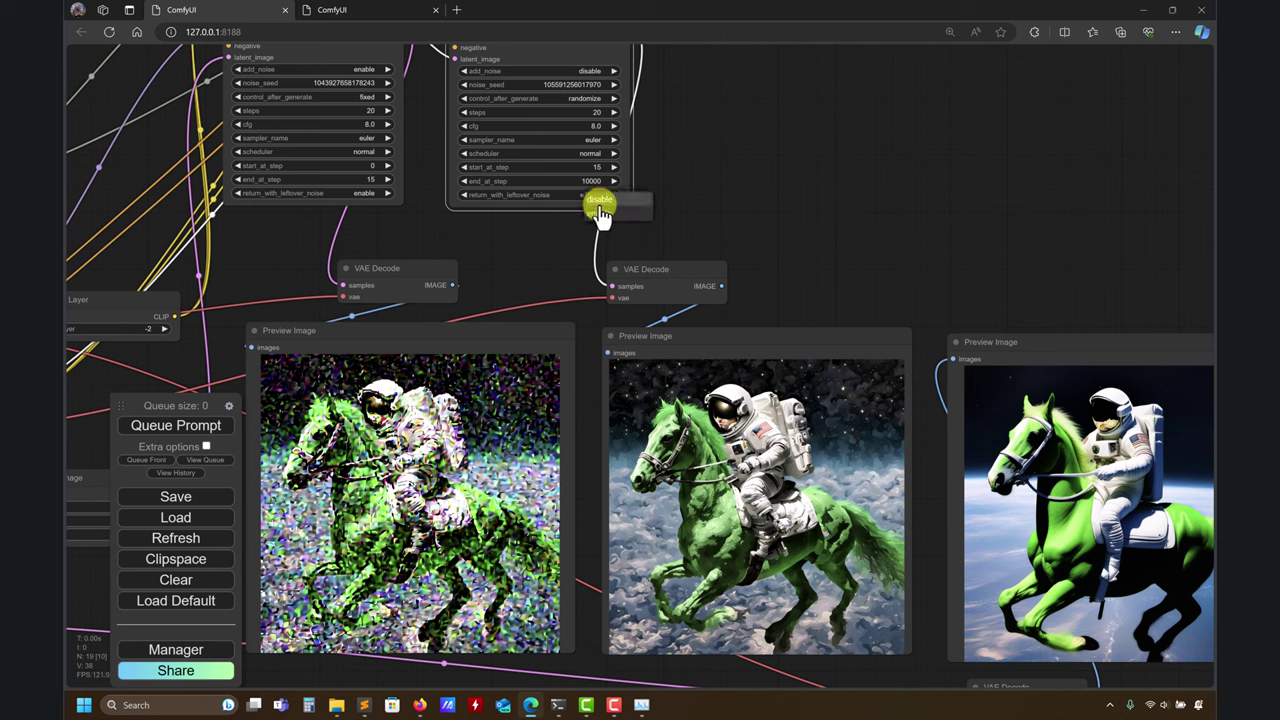
pyautogui.click(603, 201)
# - Set return_with_leftover_noise to enable on the second advanced sampler and queue the prompt
pyautogui.moveTo(860, 278); pyautogui.dragTo(832, 248)
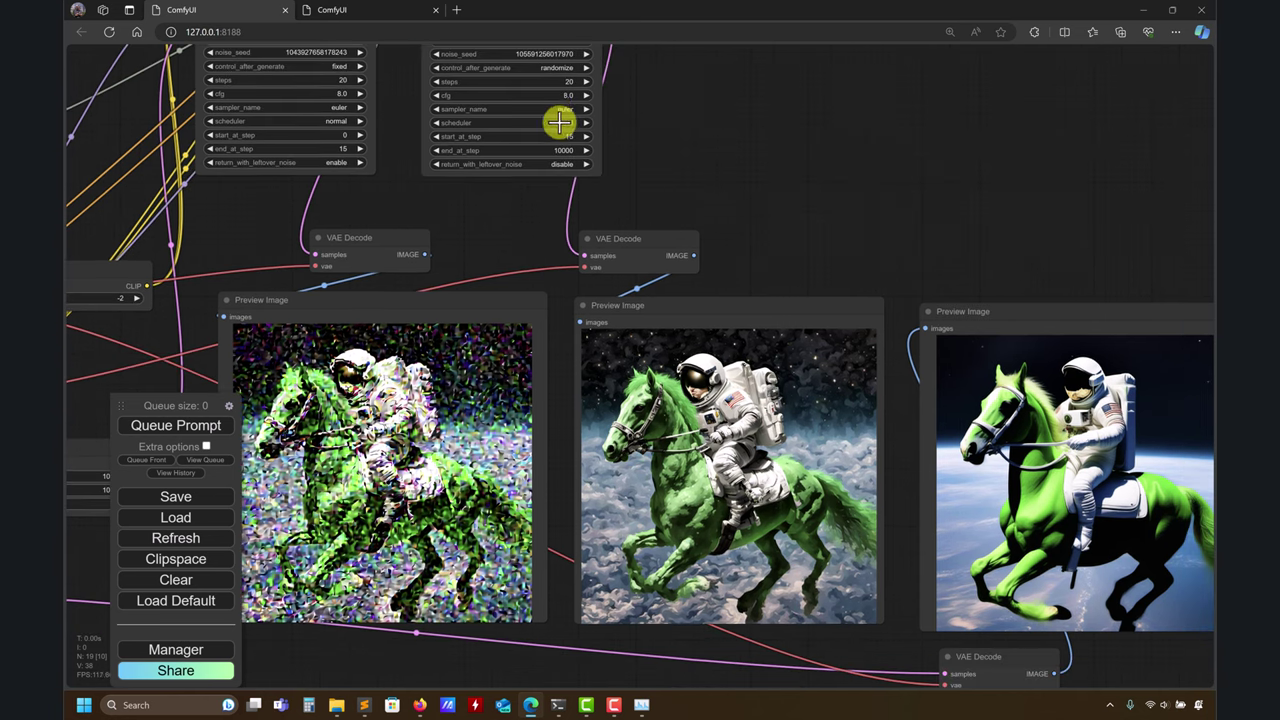
pyautogui.moveTo(648, 151); pyautogui.dragTo(666, 186)
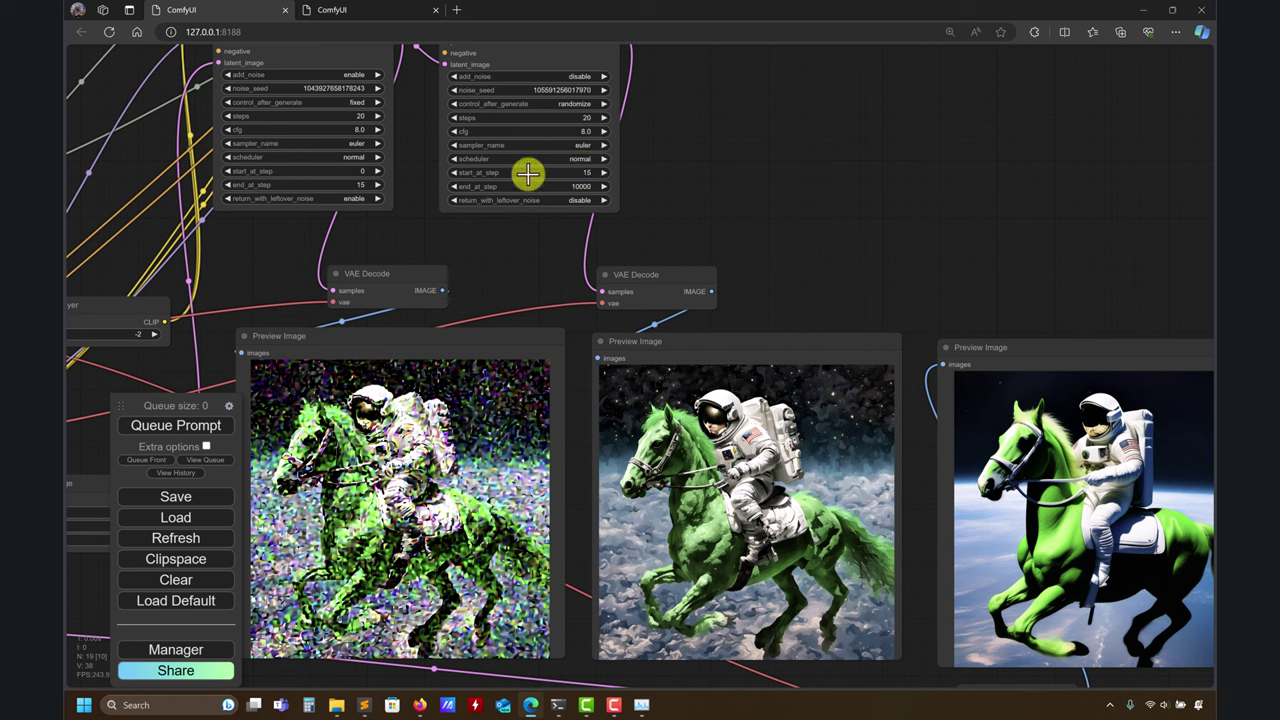
pyautogui.click(603, 201)
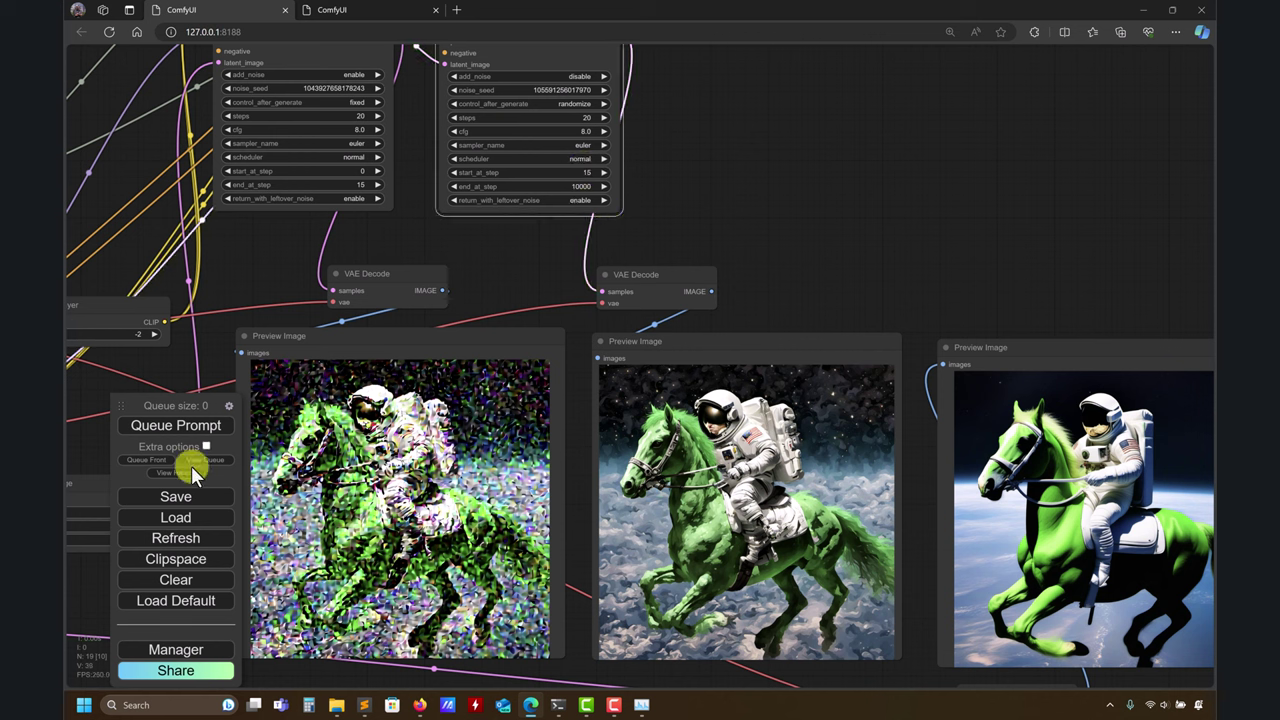
pyautogui.click(200, 425)
# - Follow the generation and compare the new refined preview with the plain KSampler preview
pyautogui.moveTo(944, 188); pyautogui.dragTo(878, 150)
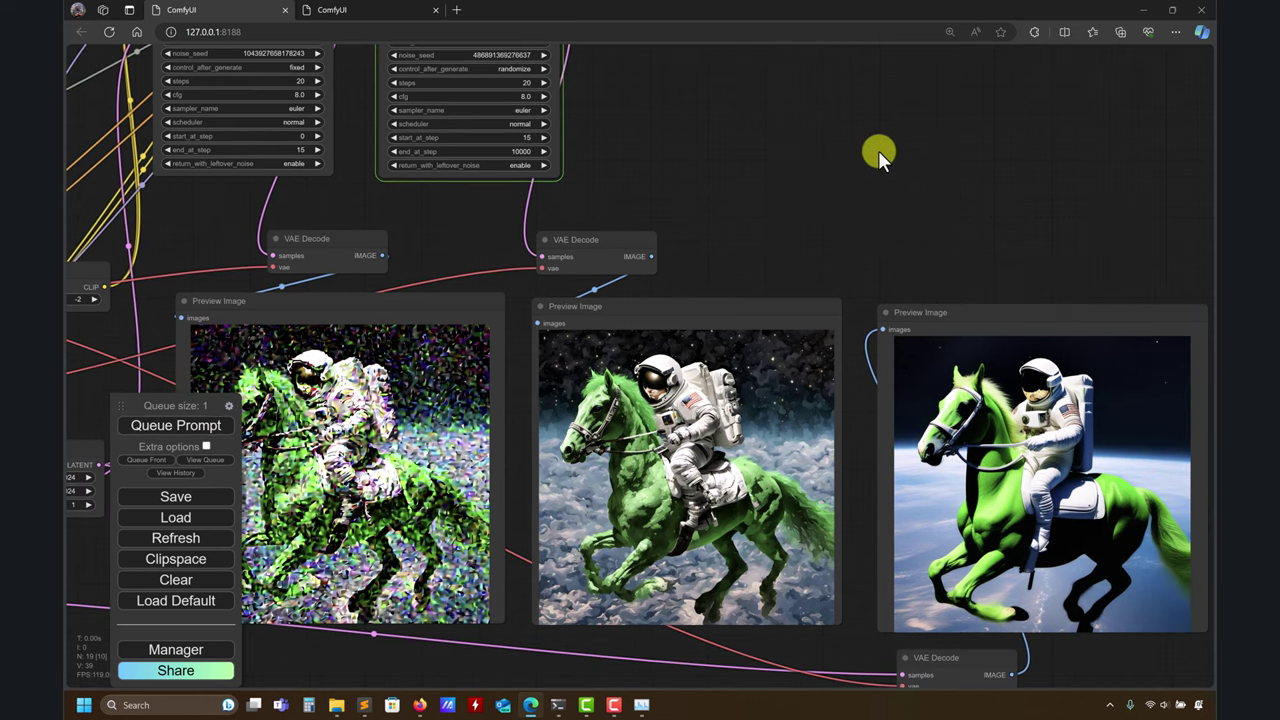
pyautogui.scroll(2, 878, 150)
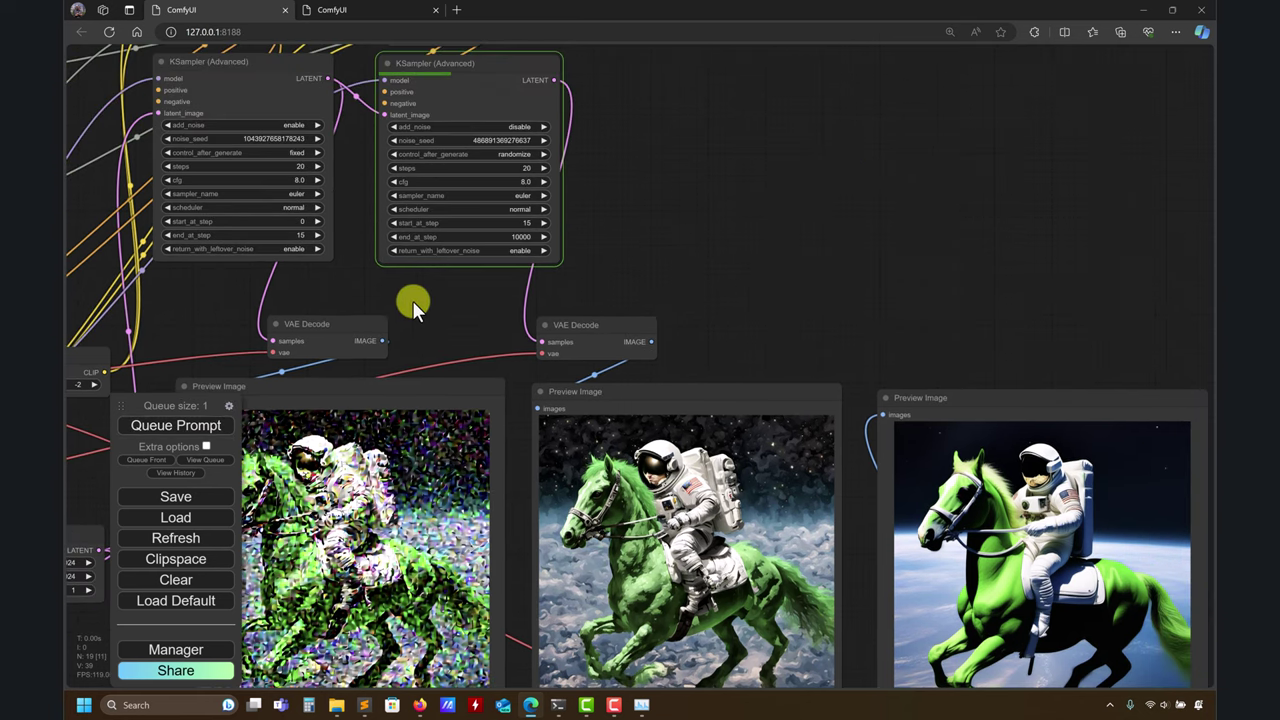
pyautogui.moveTo(748, 257); pyautogui.dragTo(735, 224)
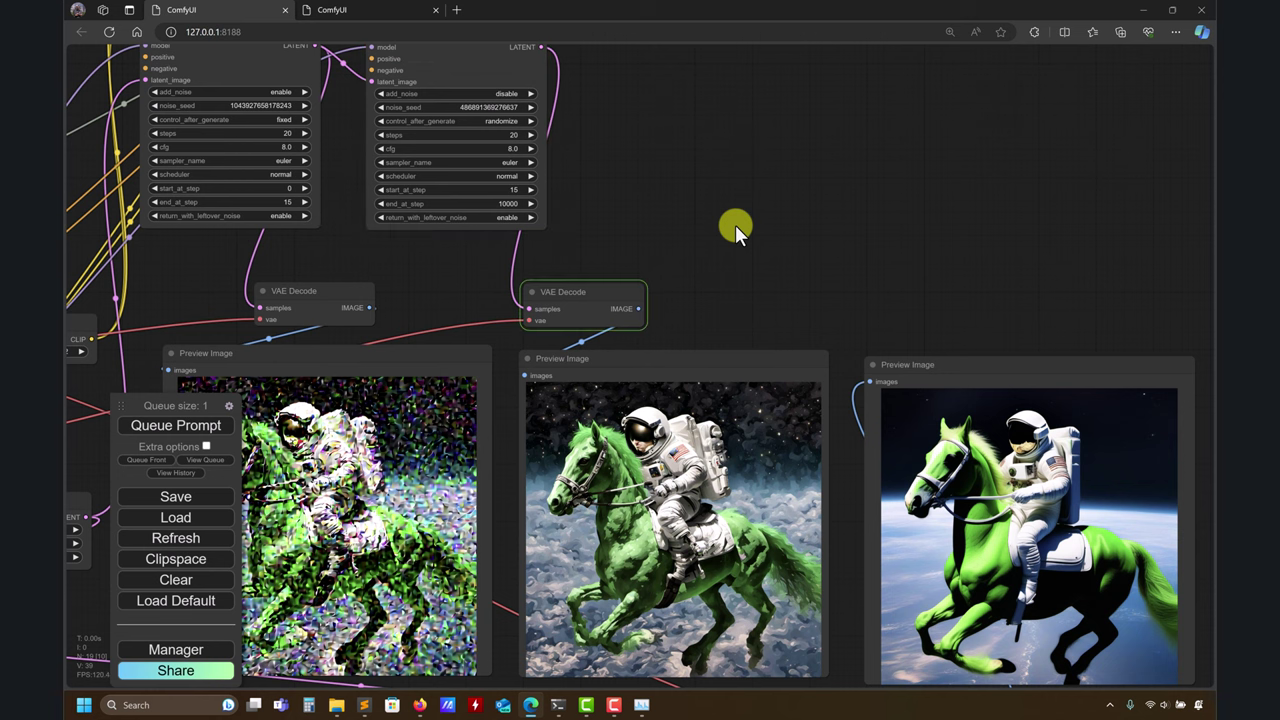
pyautogui.moveTo(738, 237); pyautogui.dragTo(715, 183)
pyautogui.scroll(2, 715, 183)
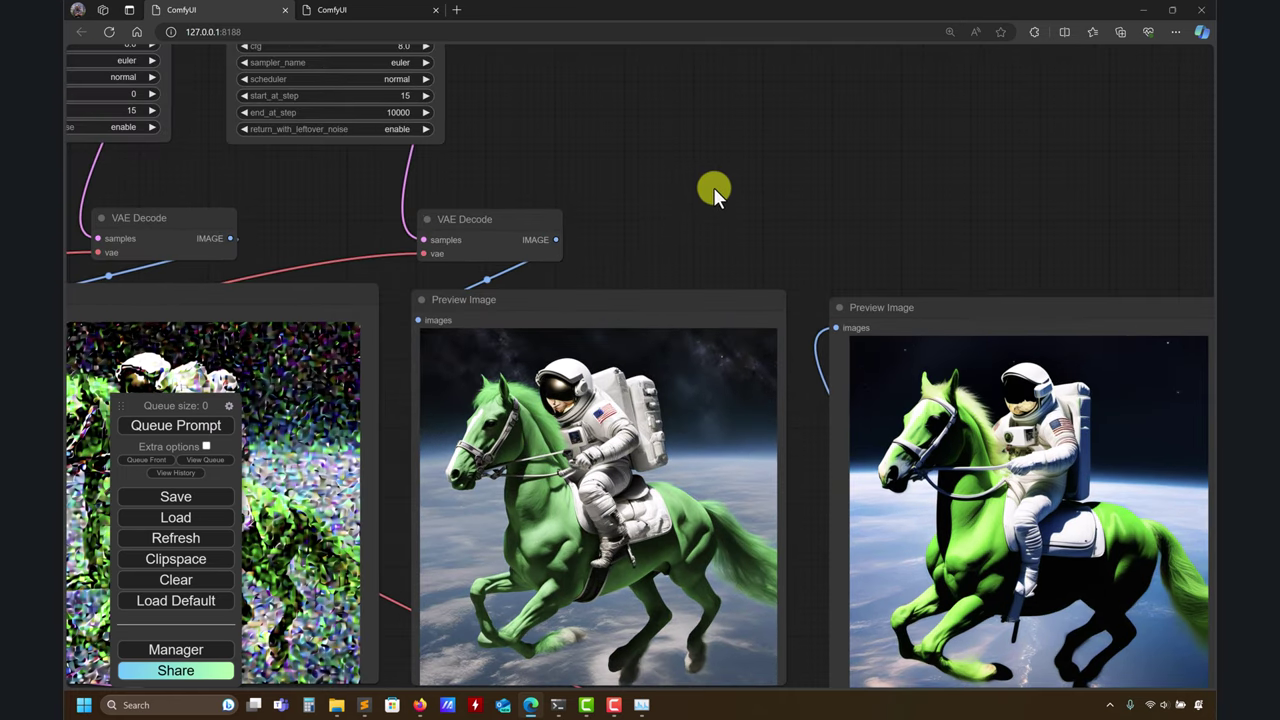
# - Queue the prompt with return_with_leftover_noise set to disable on the second advanced sampler, and set the option back to enable
pyautogui.click(422, 80)
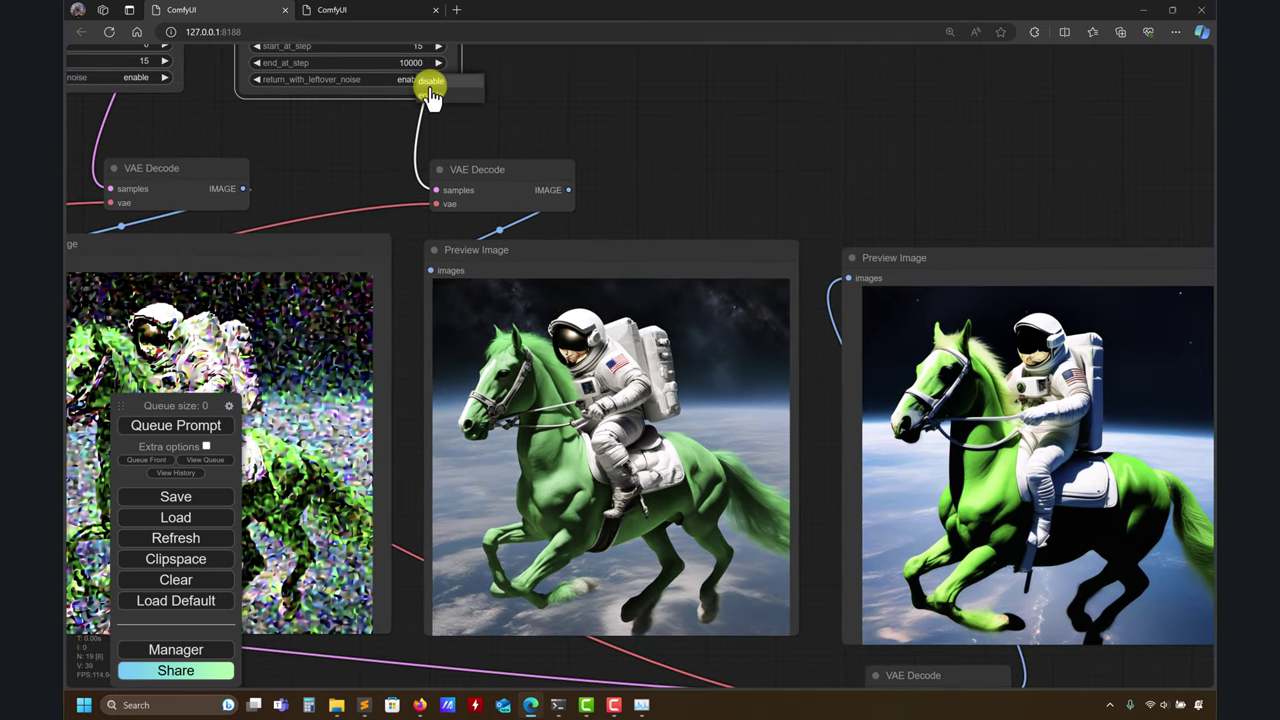
pyautogui.click(155, 427)
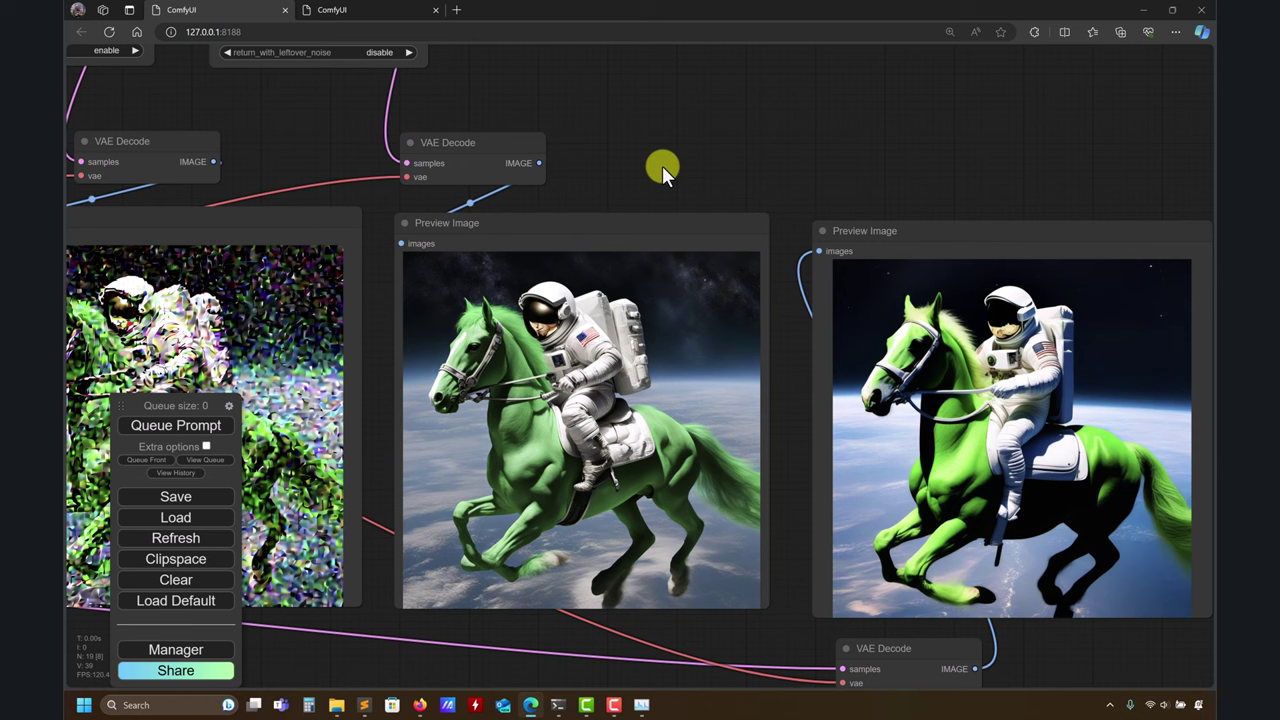
pyautogui.moveTo(662, 165); pyautogui.dragTo(663, 220)
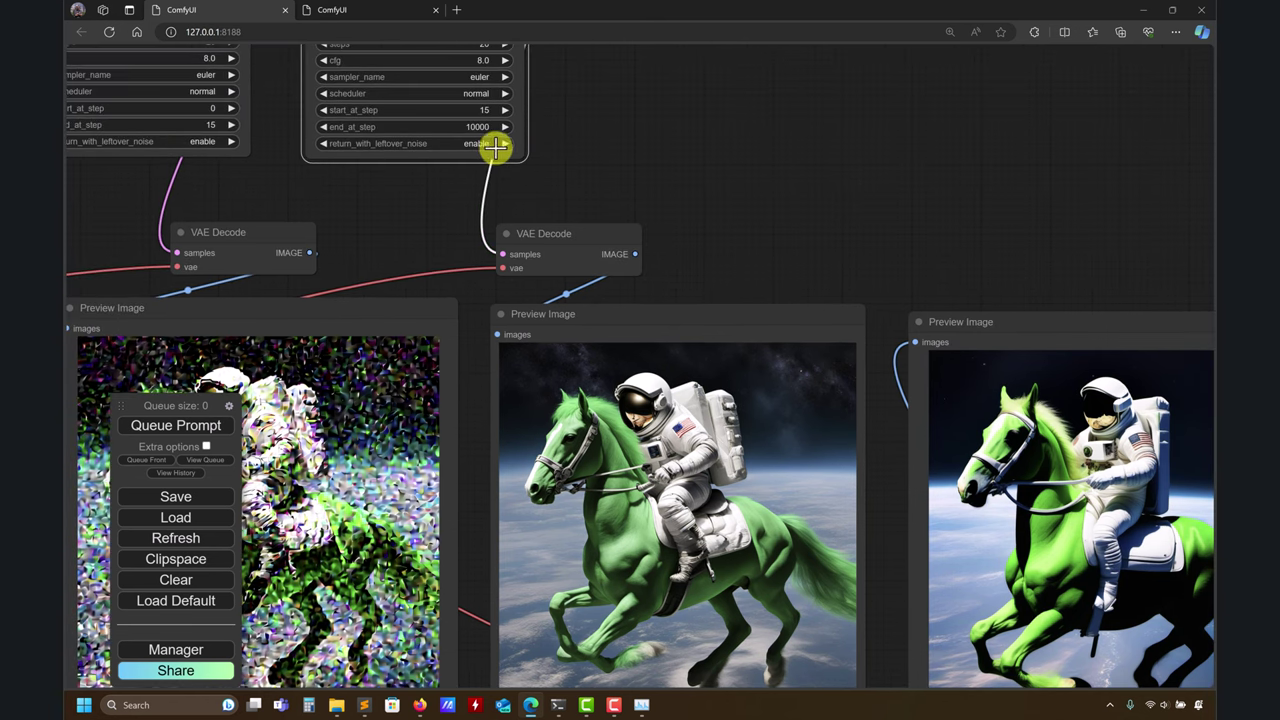
pyautogui.moveTo(743, 203); pyautogui.dragTo(773, 290)
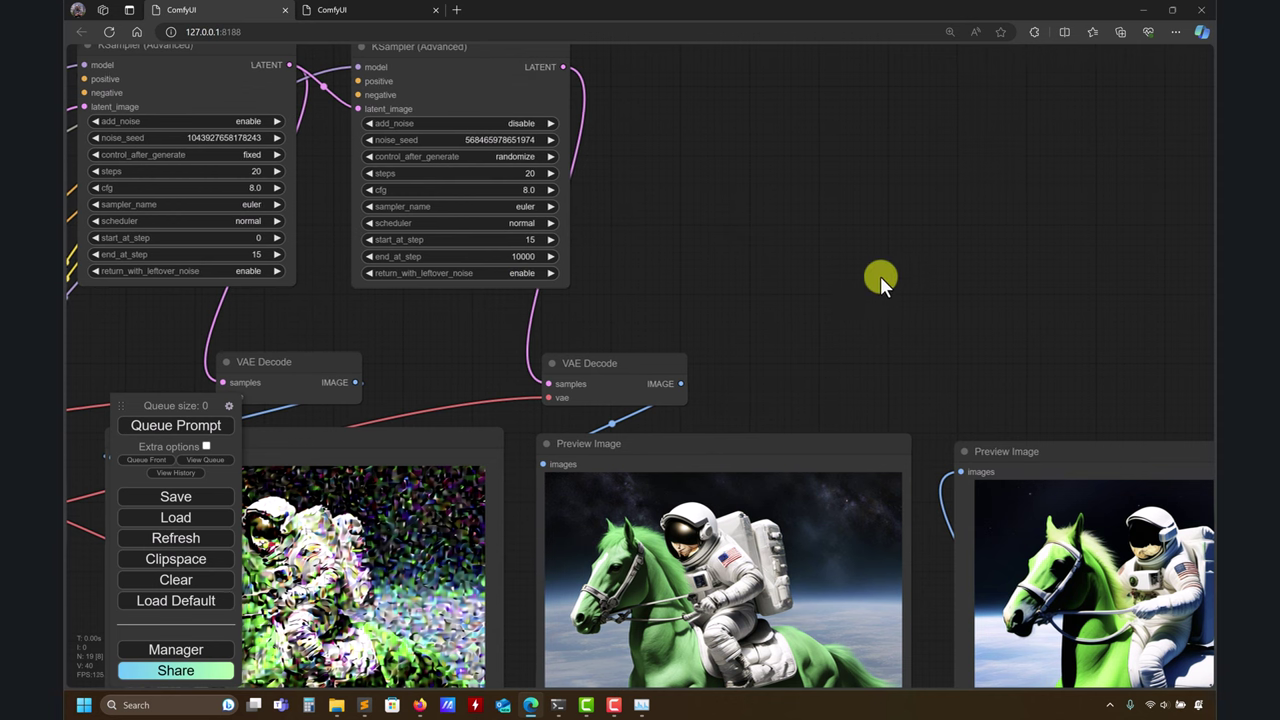
# - Open a further ComfyUI session at 127.0.0.1:8188 in a new browser tab and place that tab first
pyautogui.scroll(-7, 961, 269)
pyautogui.scroll(-1, 972, 245)
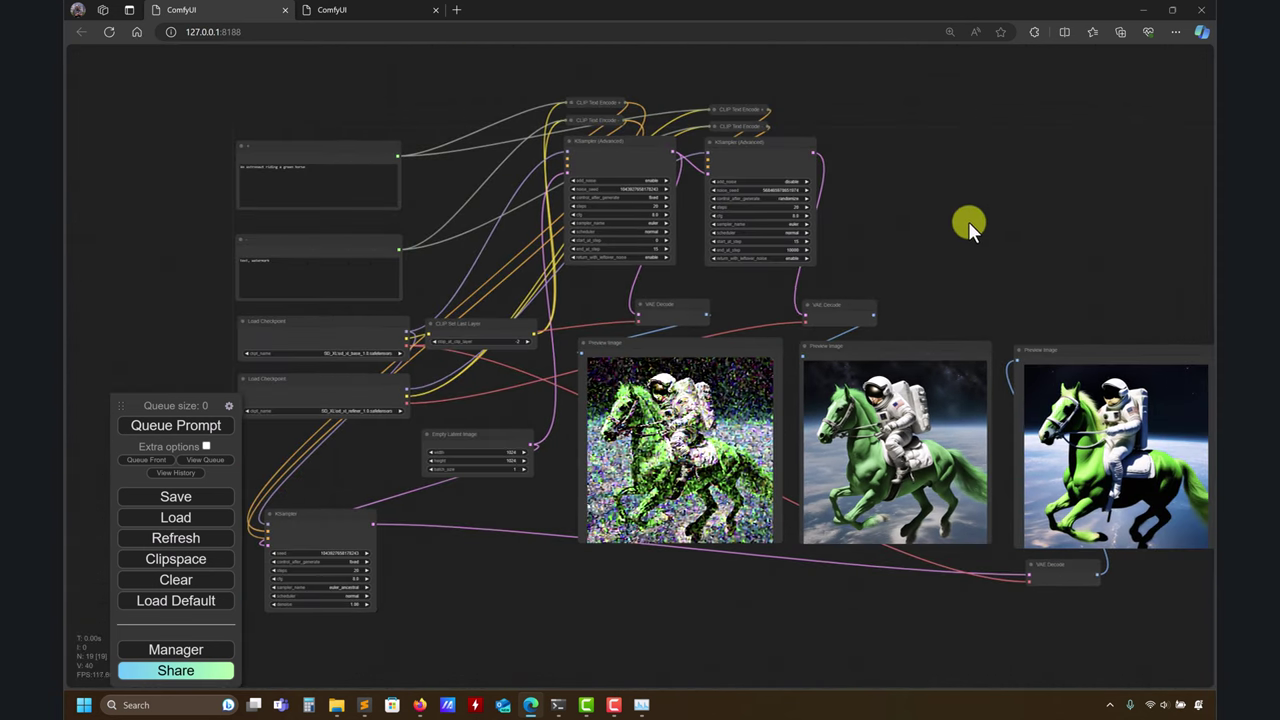
pyautogui.moveTo(968, 222); pyautogui.dragTo(1048, 161)
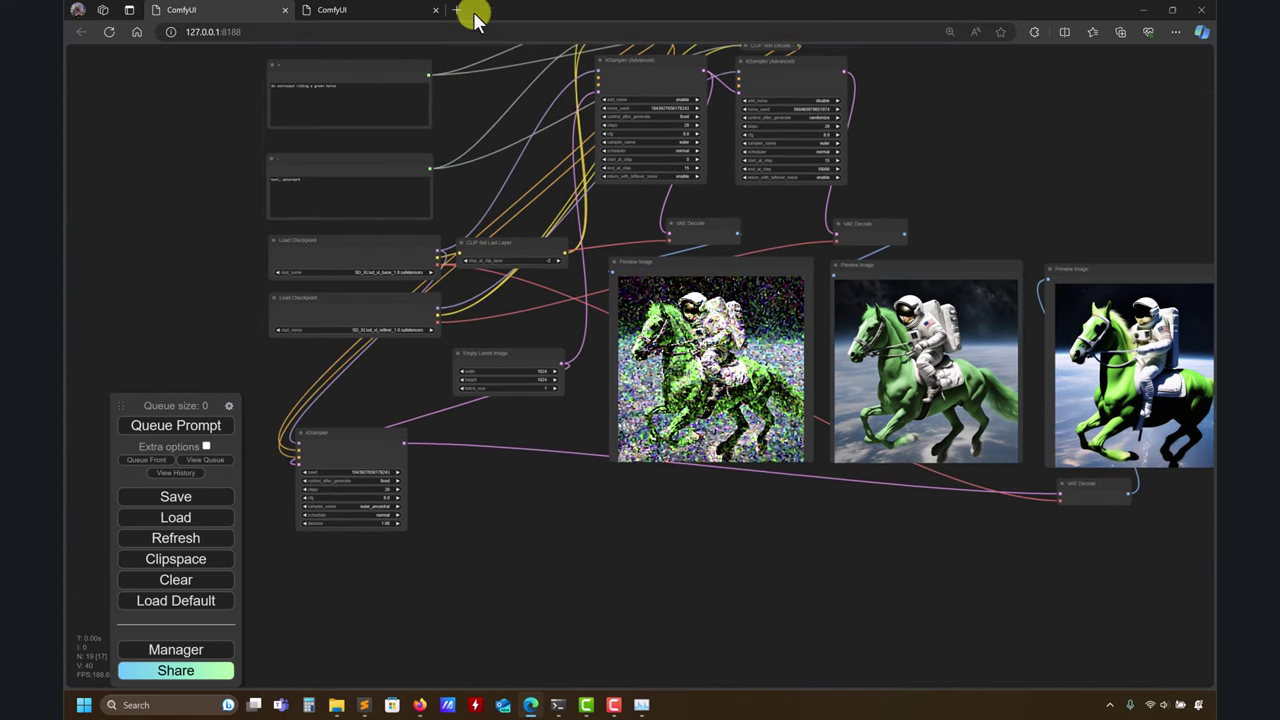
pyautogui.click(453, 10)
pyautogui.click(251, 8)
pyautogui.click(249, 30)
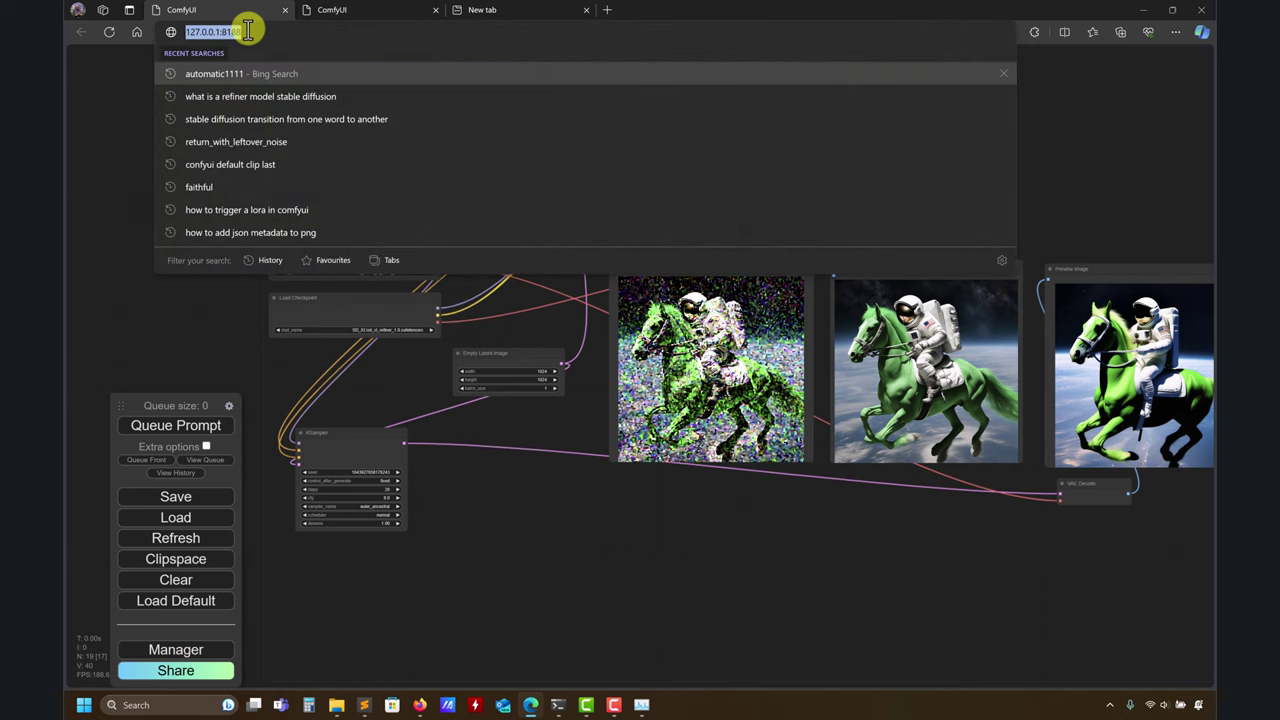
pyautogui.hotkey('ctrl', 'c')
pyautogui.click(510, 9)
pyautogui.hotkey('ctrl', 'v')
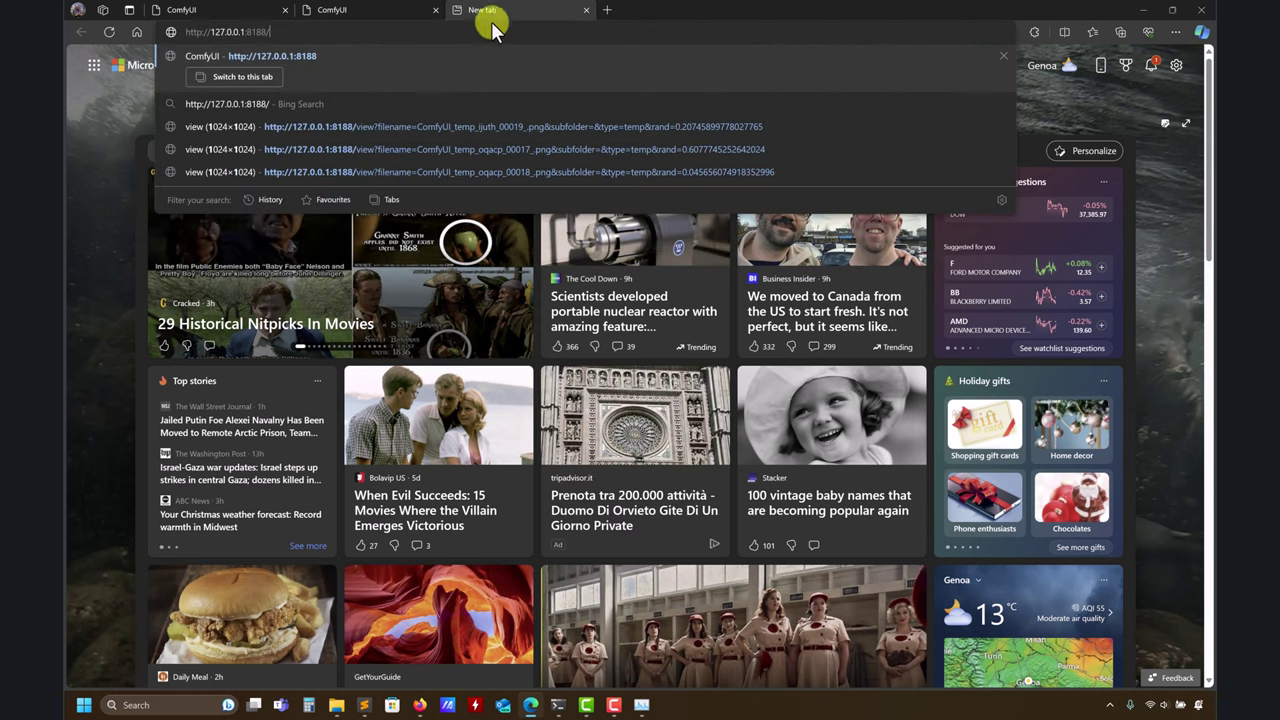
pyautogui.press('Return')
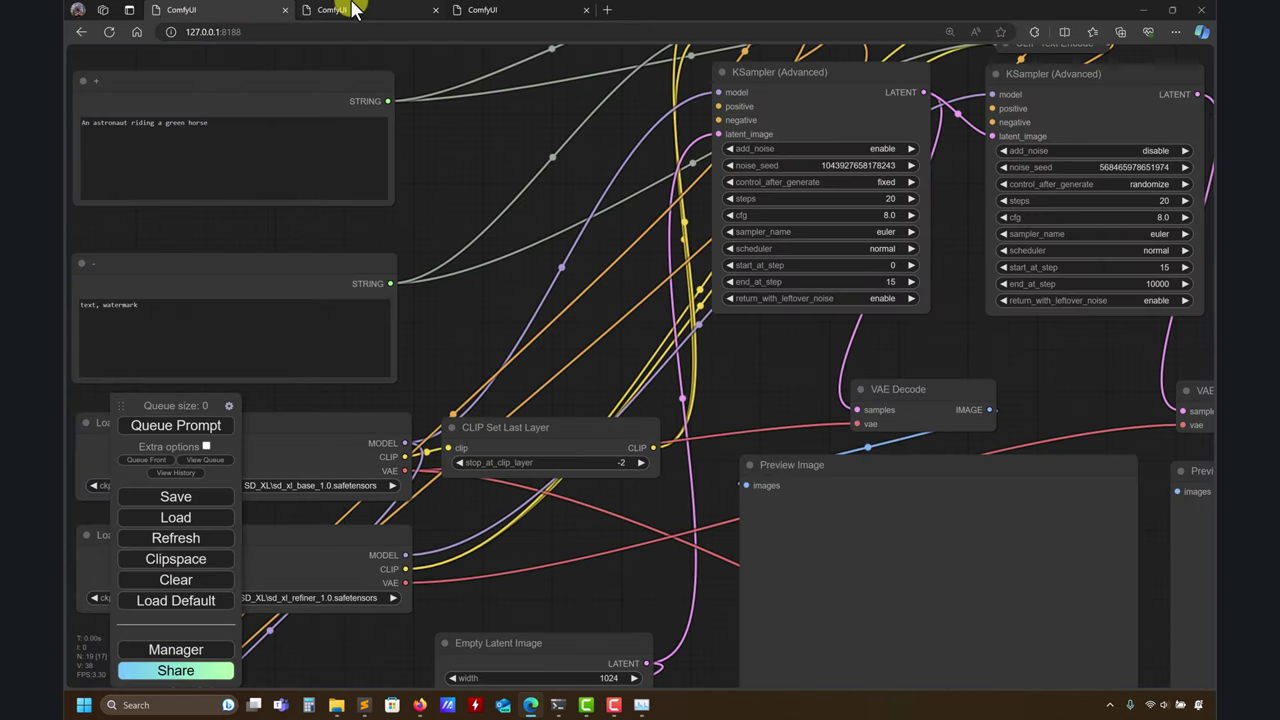
pyautogui.click(350, 10)
pyautogui.click(253, 8)
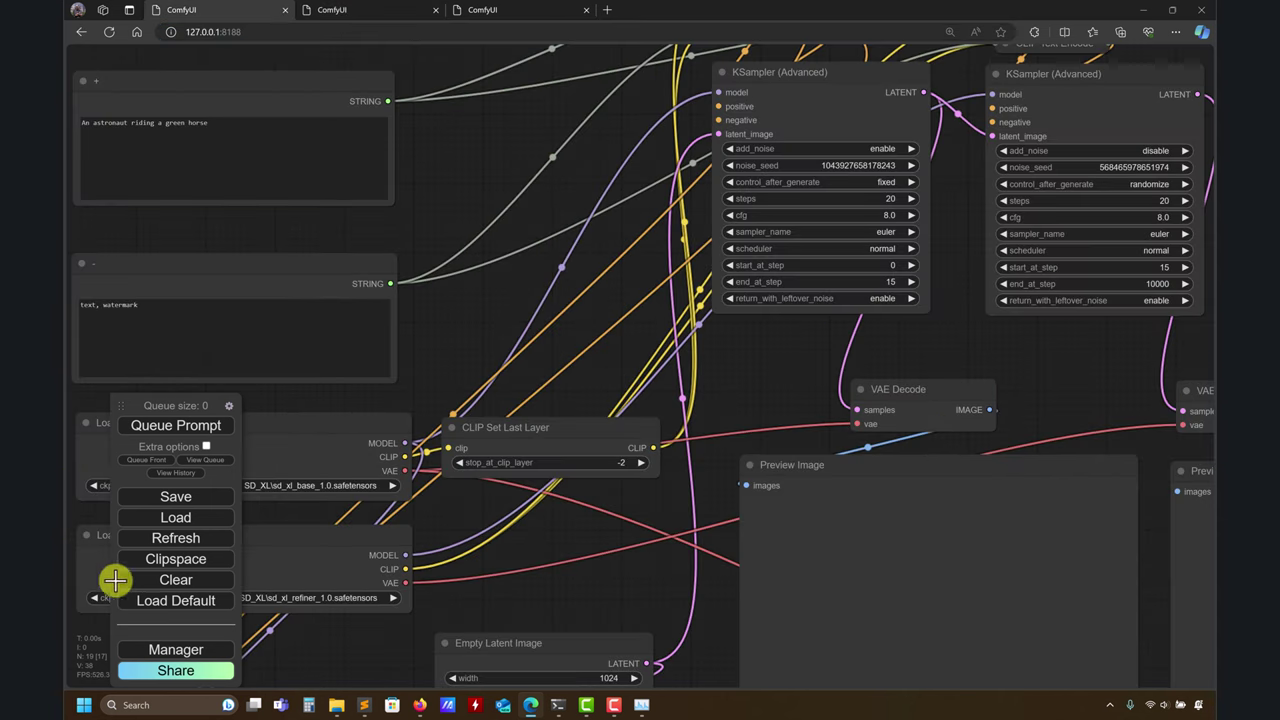
# - Load the default workflow in the new ComfyUI tab and return to the tab with the SDXL workflow
pyautogui.click(163, 600)
pyautogui.click(699, 102)
pyautogui.moveTo(816, 472); pyautogui.dragTo(693, 394)
pyautogui.scroll(-2, 960, 416)
pyautogui.moveTo(827, 308); pyautogui.dragTo(907, 323)
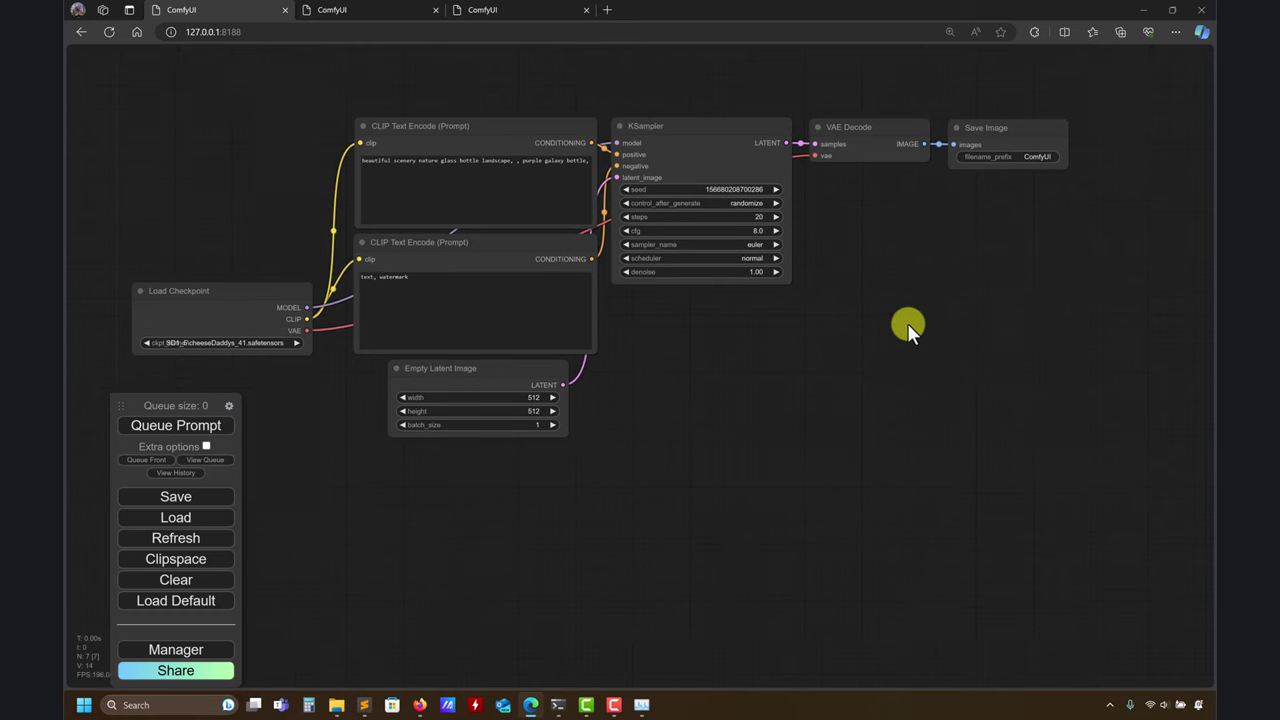
pyautogui.moveTo(1018, 370); pyautogui.dragTo(1044, 378)
pyautogui.click(365, 8)
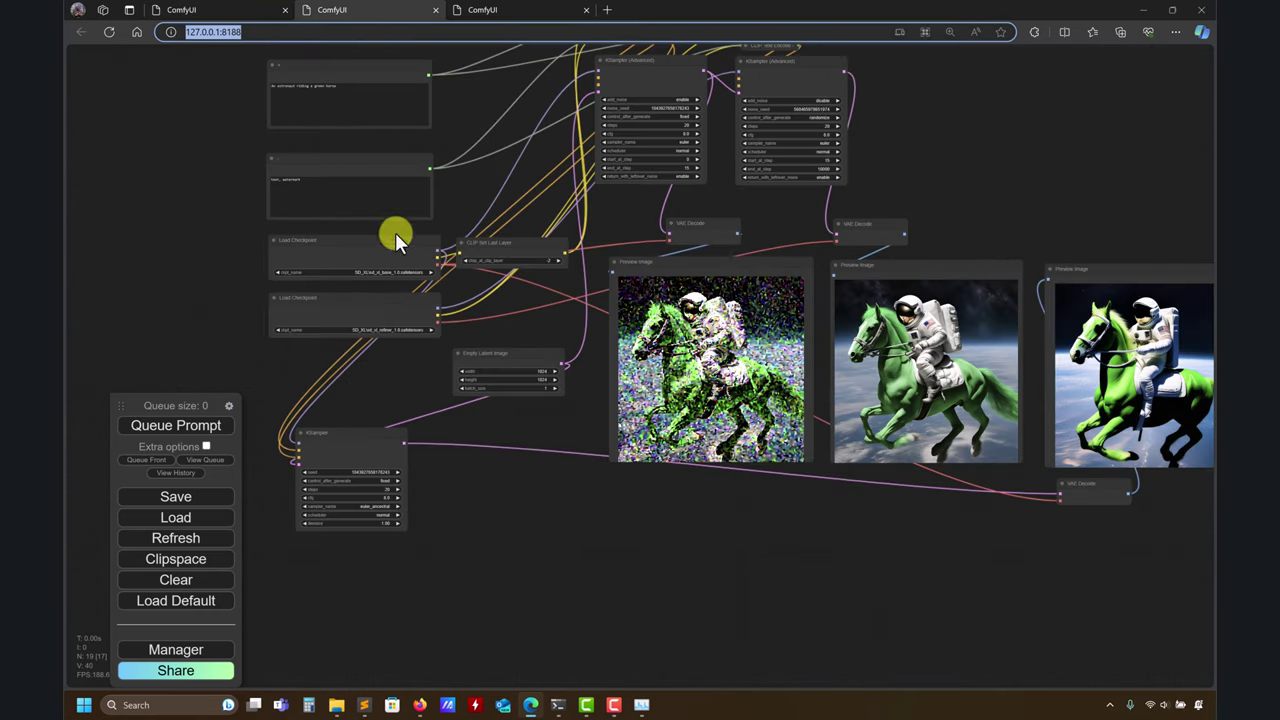
# - Examine the base, refined and plain KSampler preview images of the astronaut on the green horse side by side
pyautogui.click(478, 389)
pyautogui.moveTo(889, 141); pyautogui.dragTo(937, 209)
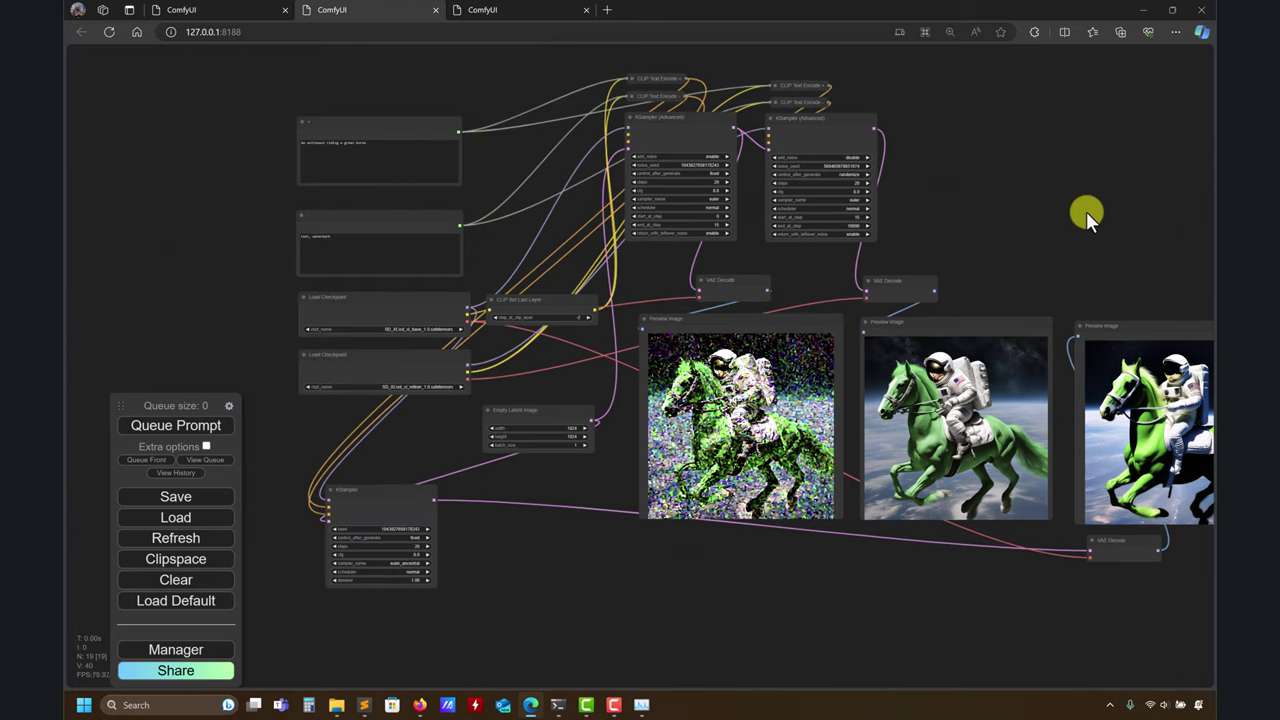
pyautogui.moveTo(1086, 211); pyautogui.dragTo(667, 211)
pyautogui.scroll(3, 530, 220)
pyautogui.moveTo(530, 220); pyautogui.dragTo(939, 110)
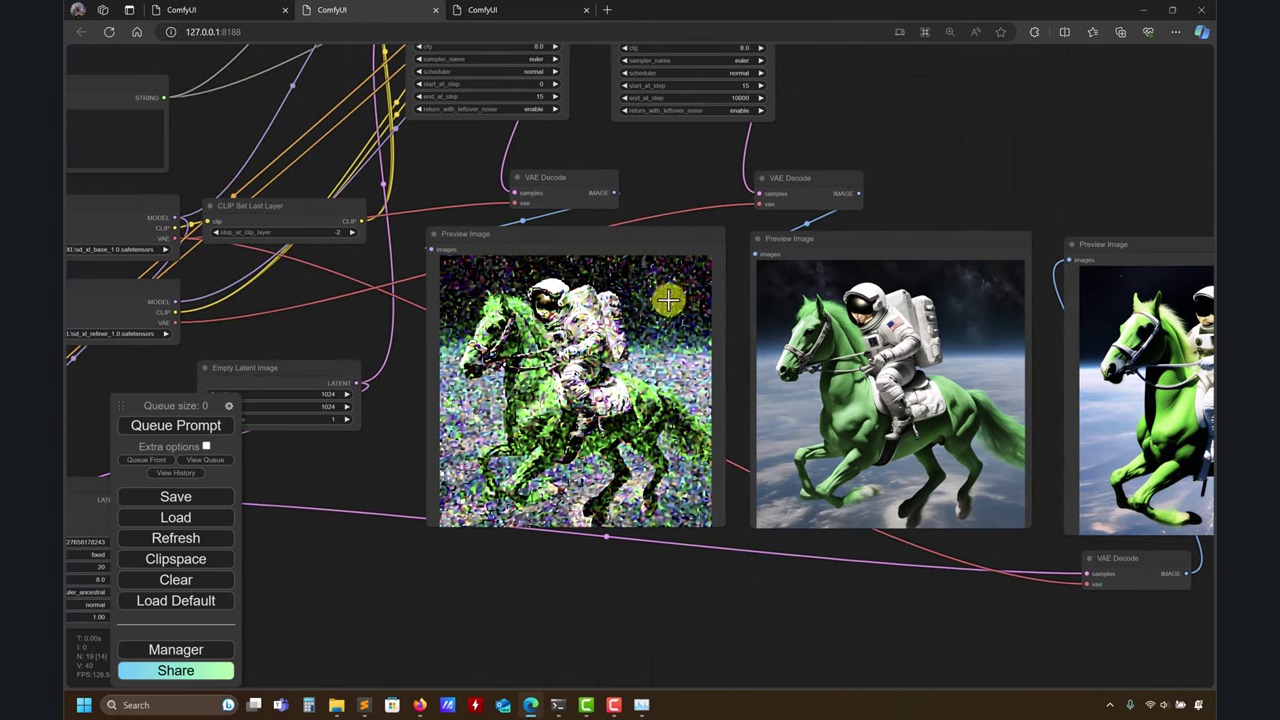
pyautogui.moveTo(566, 573); pyautogui.dragTo(743, 477)
pyautogui.moveTo(568, 467); pyautogui.dragTo(343, 459)
pyautogui.moveTo(635, 528); pyautogui.dragTo(312, 496)
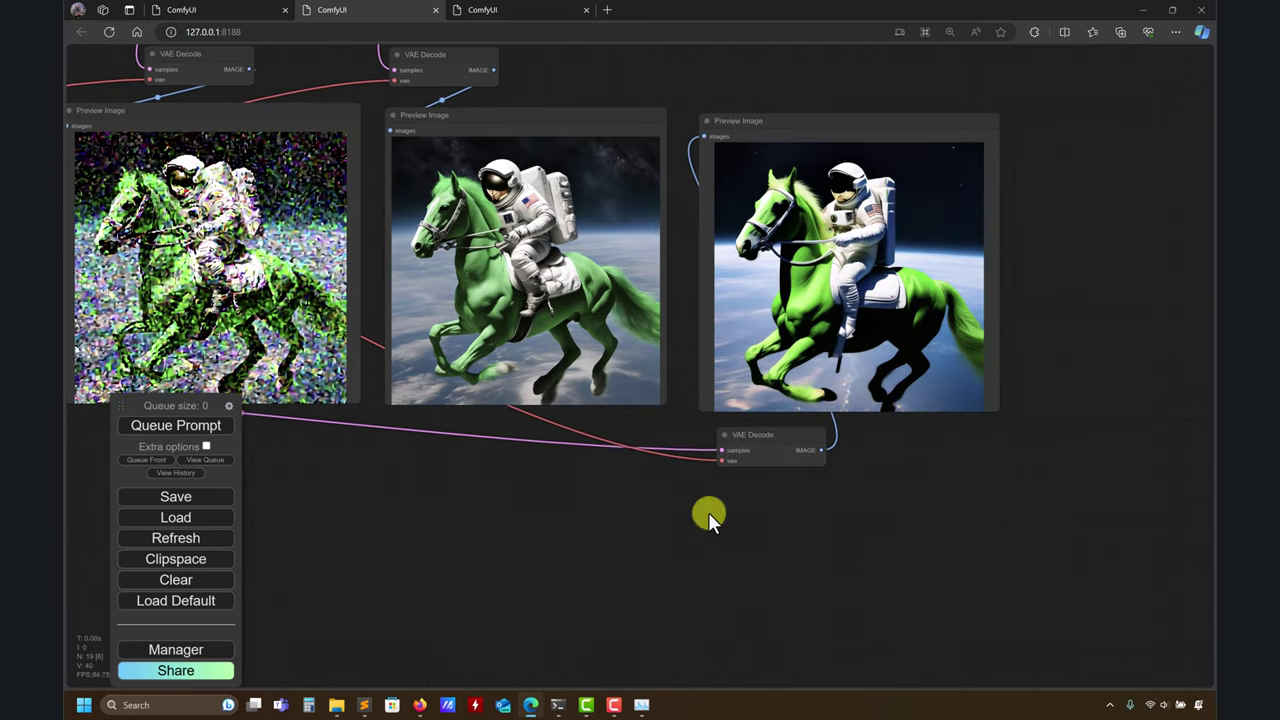
pyautogui.moveTo(538, 473); pyautogui.dragTo(674, 488)
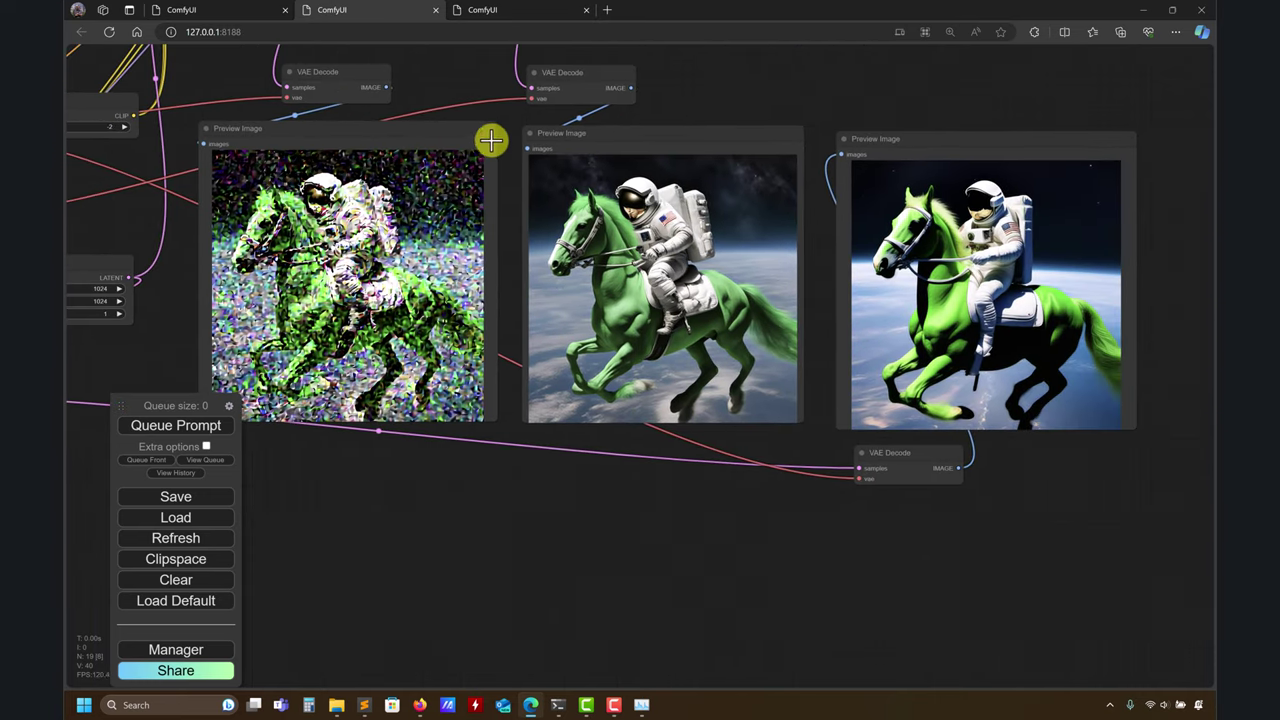
# - Look at the annotated SDXL workflow in the third ComfyUI tab and return to the astronaut workflow
pyautogui.click(505, 5)
pyautogui.moveTo(333, 289); pyautogui.dragTo(294, 280)
pyautogui.moveTo(338, 213); pyautogui.dragTo(388, 219)
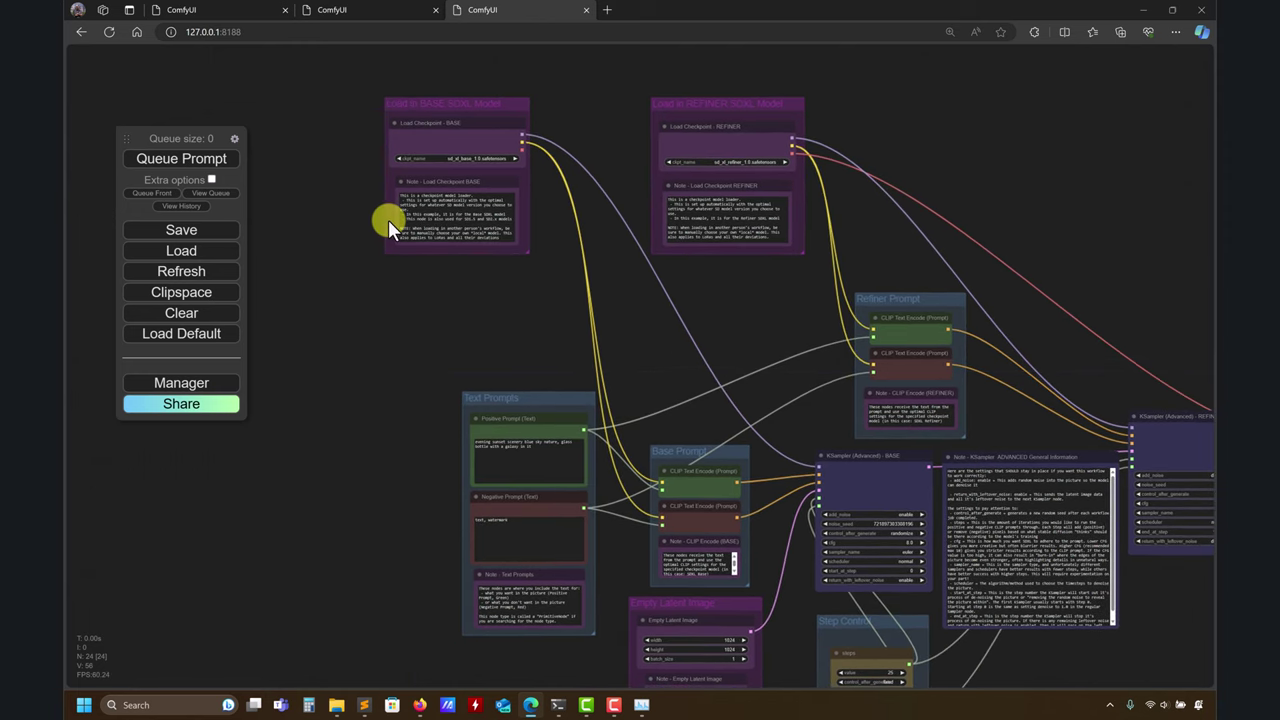
pyautogui.click(400, 9)
# - Convert the CLIP Set Last Layer, Empty Latent Image and first KSampler (Advanced) nodes into a group node named group1
pyautogui.moveTo(391, 431); pyautogui.dragTo(734, 589)
pyautogui.moveTo(528, 531); pyautogui.dragTo(621, 539)
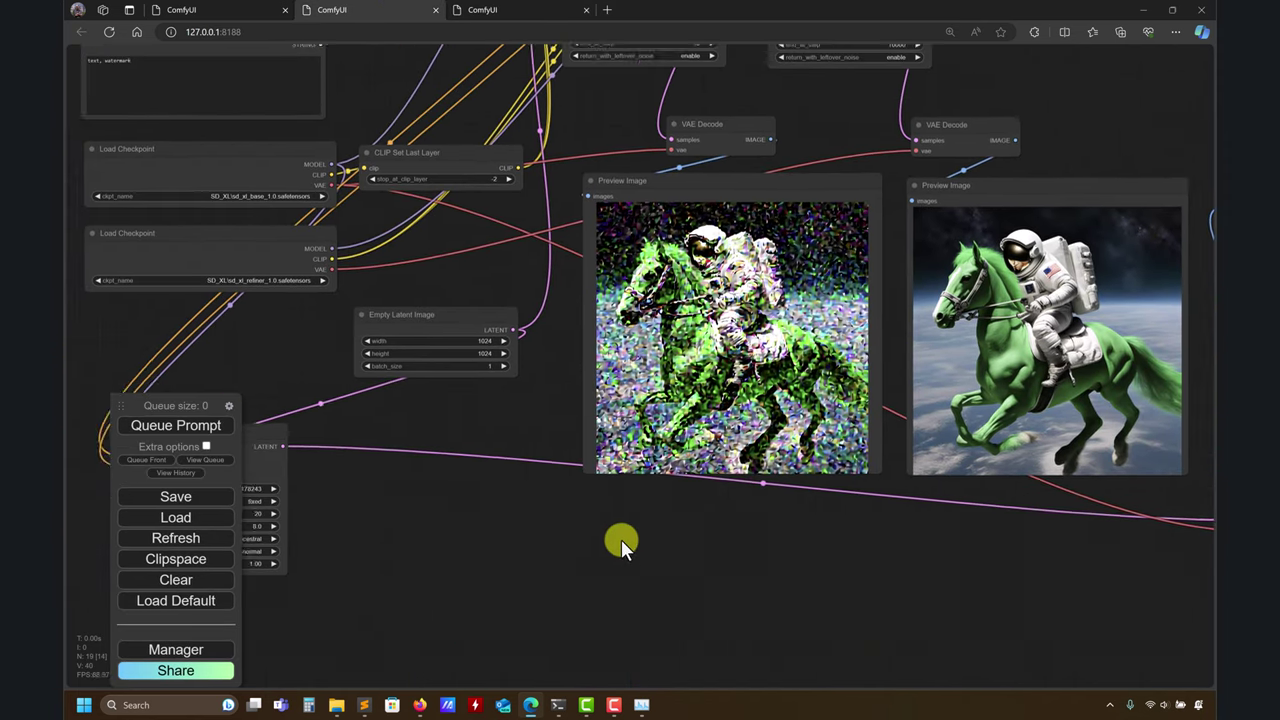
pyautogui.scroll(-2, 621, 539)
pyautogui.moveTo(530, 516); pyautogui.dragTo(464, 631)
pyautogui.moveTo(890, 243); pyautogui.dragTo(920, 255)
pyautogui.click(449, 348)
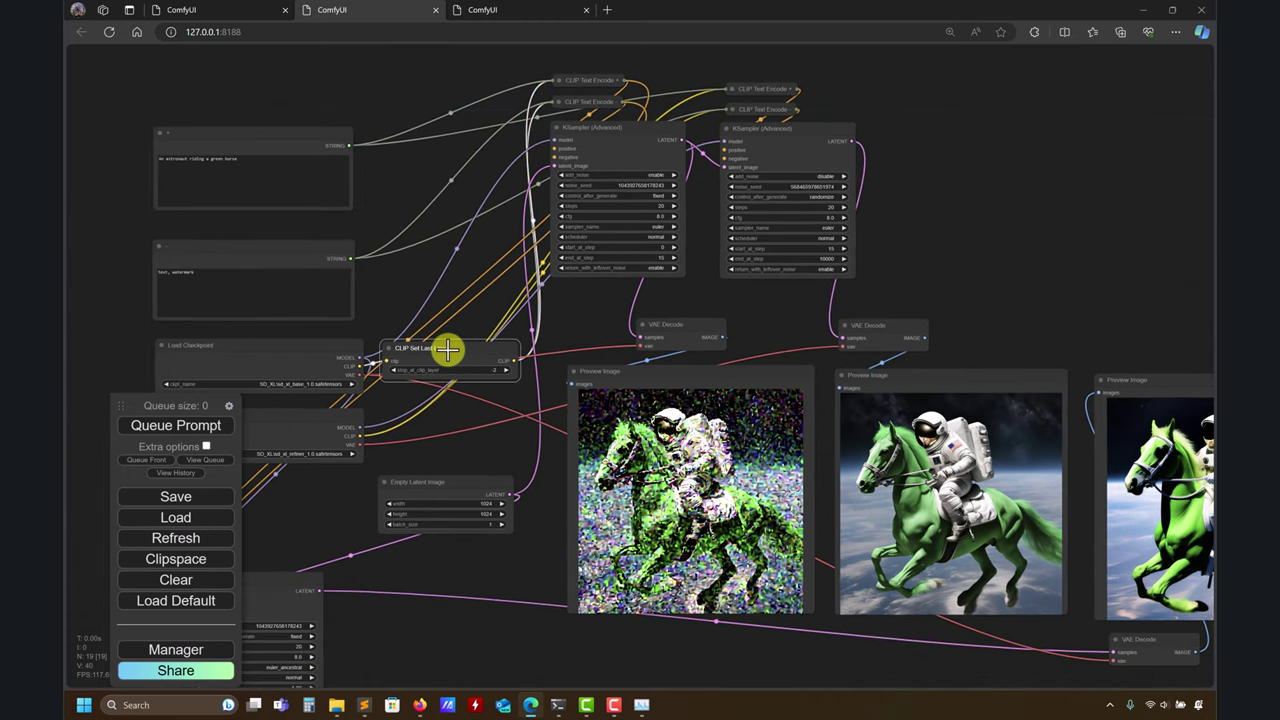
pyautogui.keyDown('shift'); pyautogui.click(449, 484); pyautogui.keyUp('shift')
pyautogui.keyDown('shift'); pyautogui.click(632, 132); pyautogui.keyUp('shift')
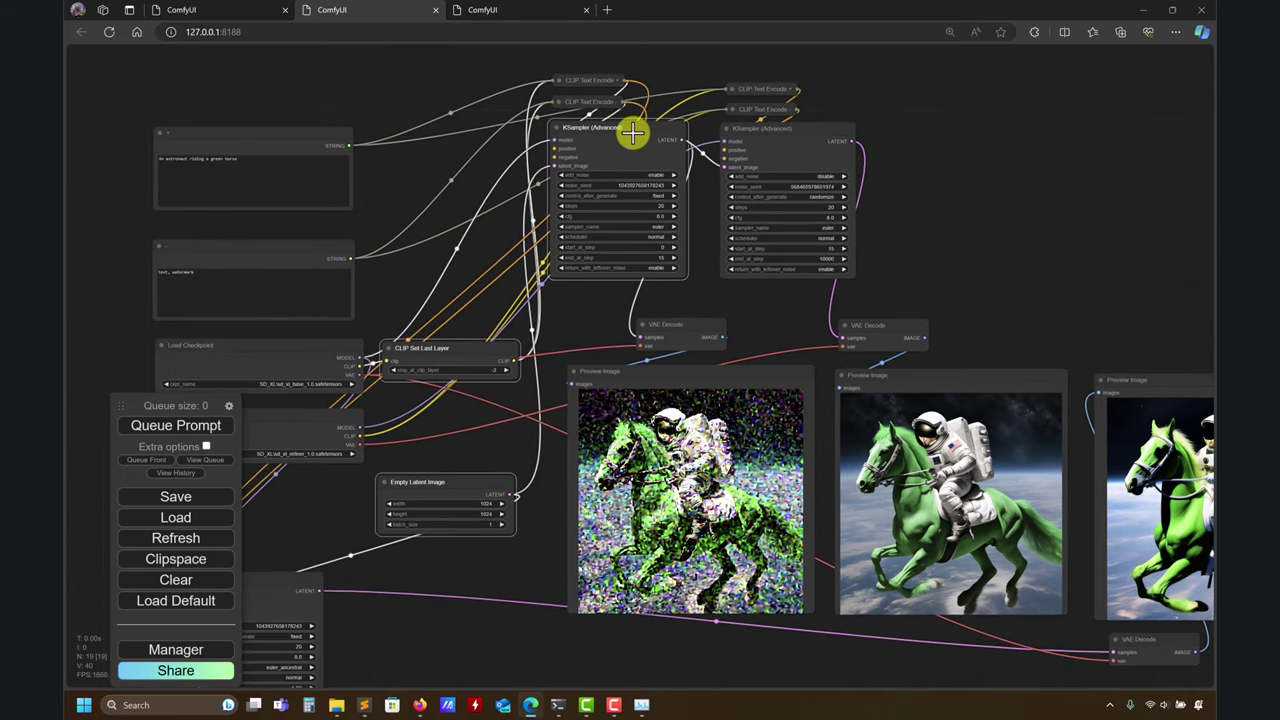
pyautogui.rightClick(632, 132)
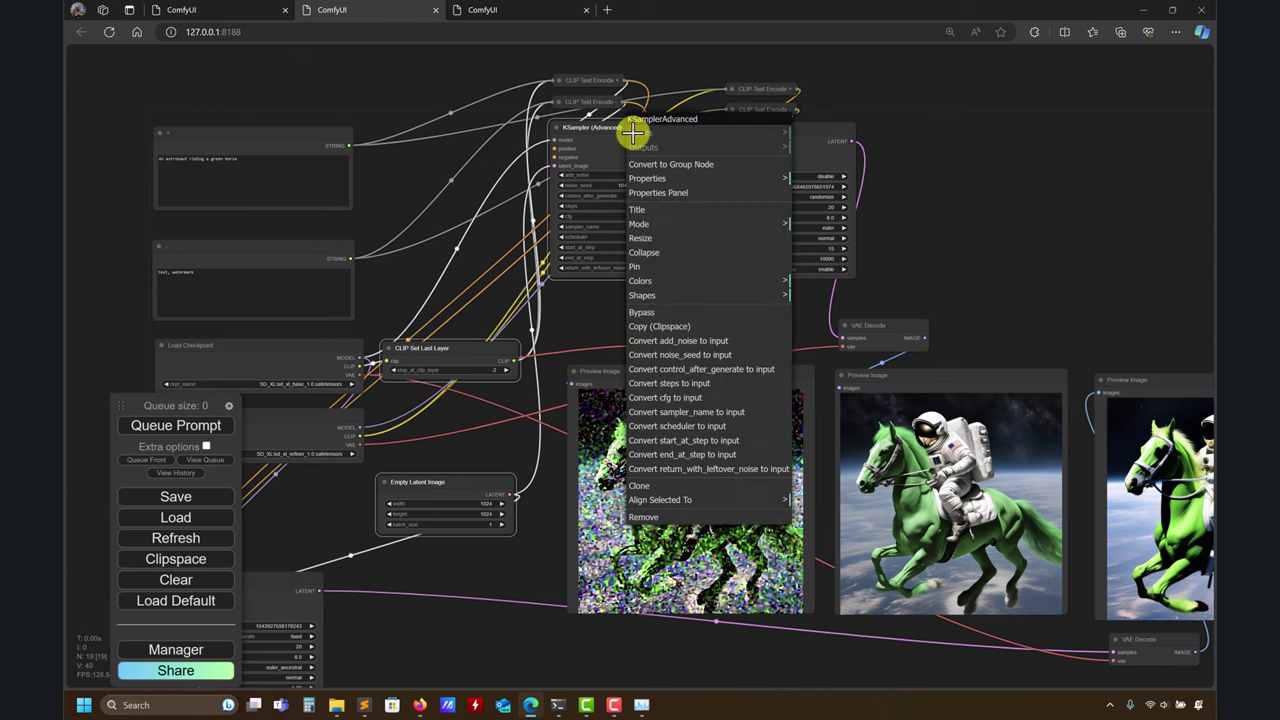
pyautogui.click(648, 164)
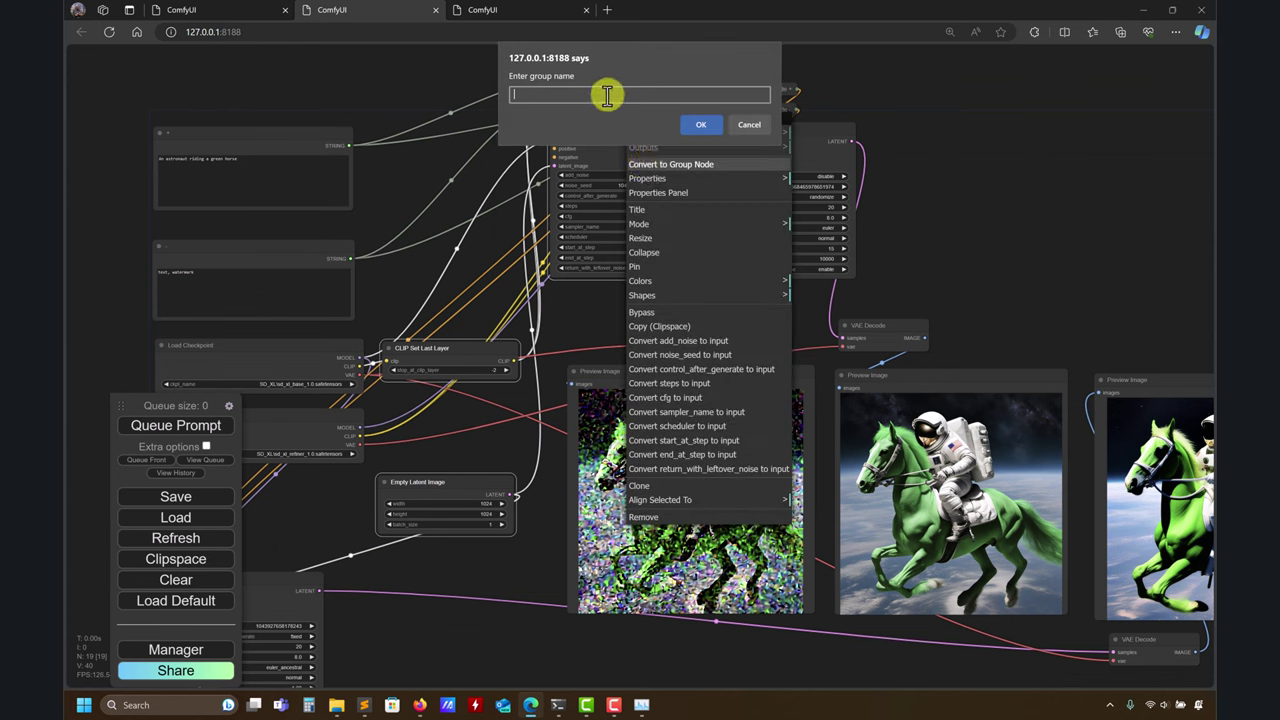
pyautogui.press('Return')
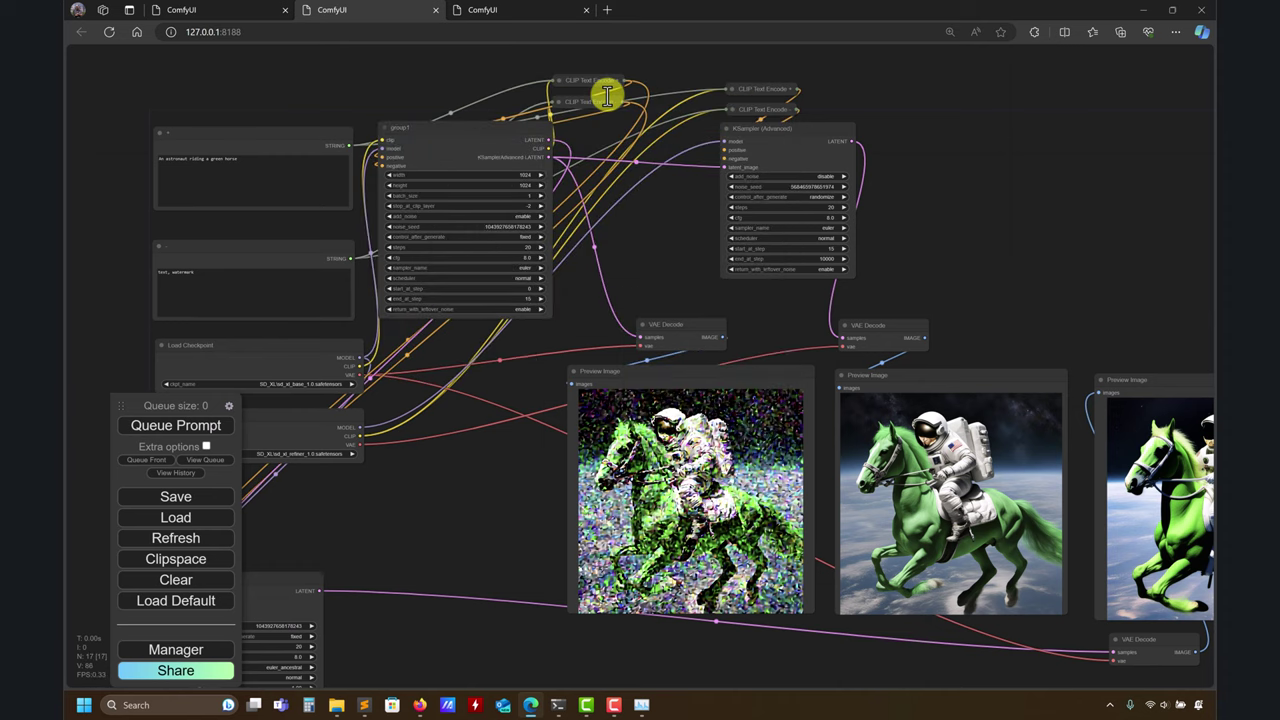
# - Rearrange the group1 node, the two prompt nodes and the first pair of collapsed CLIP Text Encode nodes to tidy the layout
pyautogui.moveTo(471, 134); pyautogui.dragTo(537, 153)
pyautogui.moveTo(443, 429); pyautogui.dragTo(569, 414)
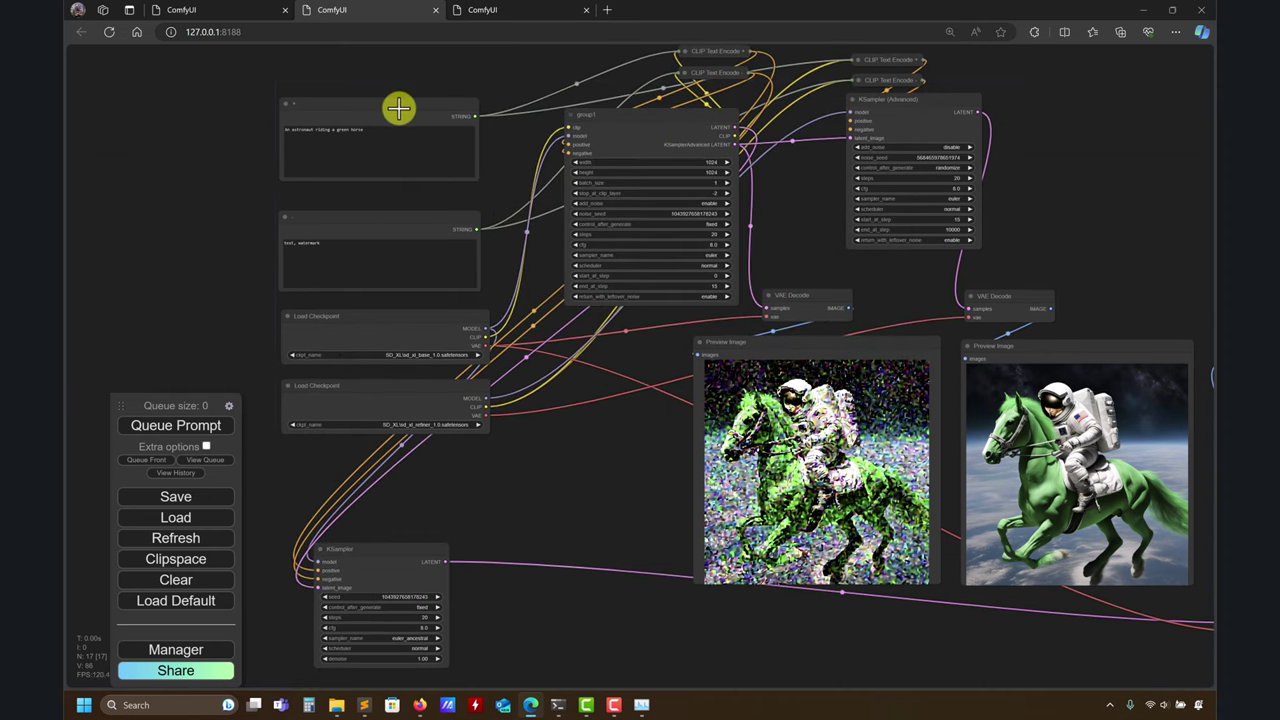
pyautogui.moveTo(388, 109)
pyautogui.mouseDown()
pyautogui.moveTo(360, 113)
pyautogui.moveTo(374, 117)
pyautogui.mouseUp()
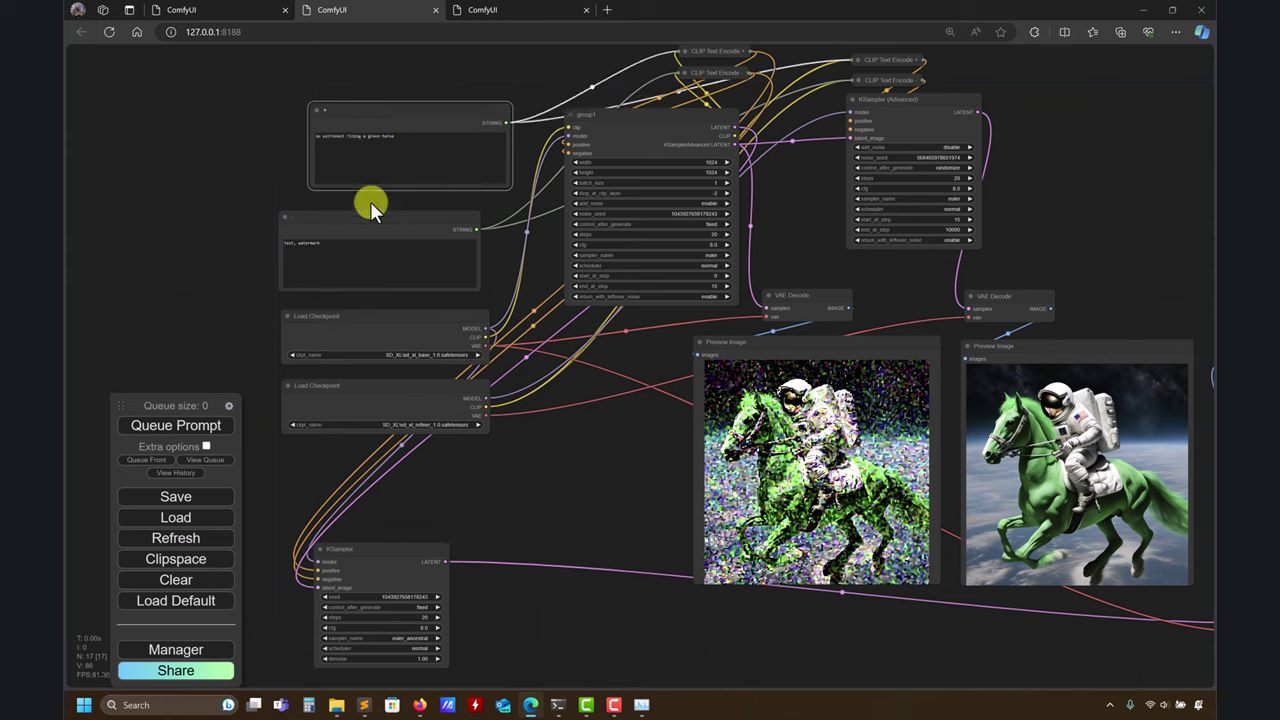
pyautogui.moveTo(388, 216); pyautogui.dragTo(407, 211)
pyautogui.moveTo(646, 129); pyautogui.dragTo(665, 168)
pyautogui.moveTo(705, 74); pyautogui.dragTo(590, 119)
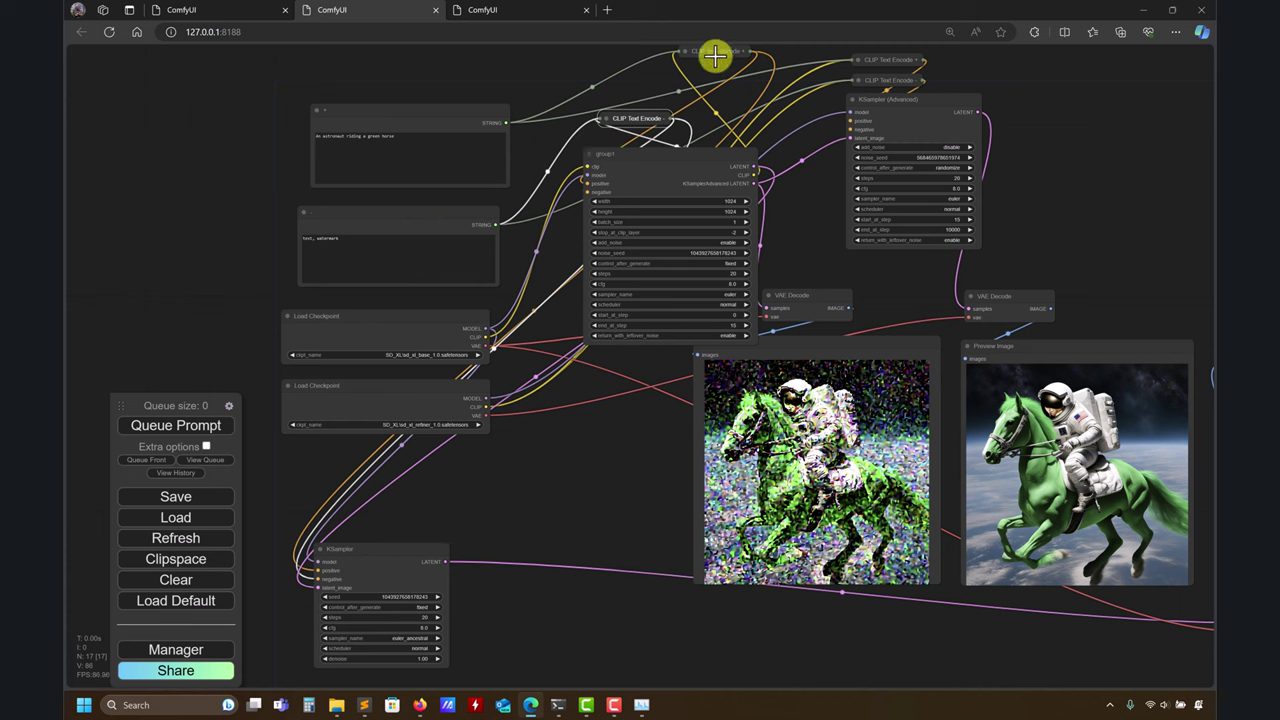
pyautogui.moveTo(715, 56); pyautogui.dragTo(613, 78)
pyautogui.moveTo(648, 162); pyautogui.dragTo(704, 142)
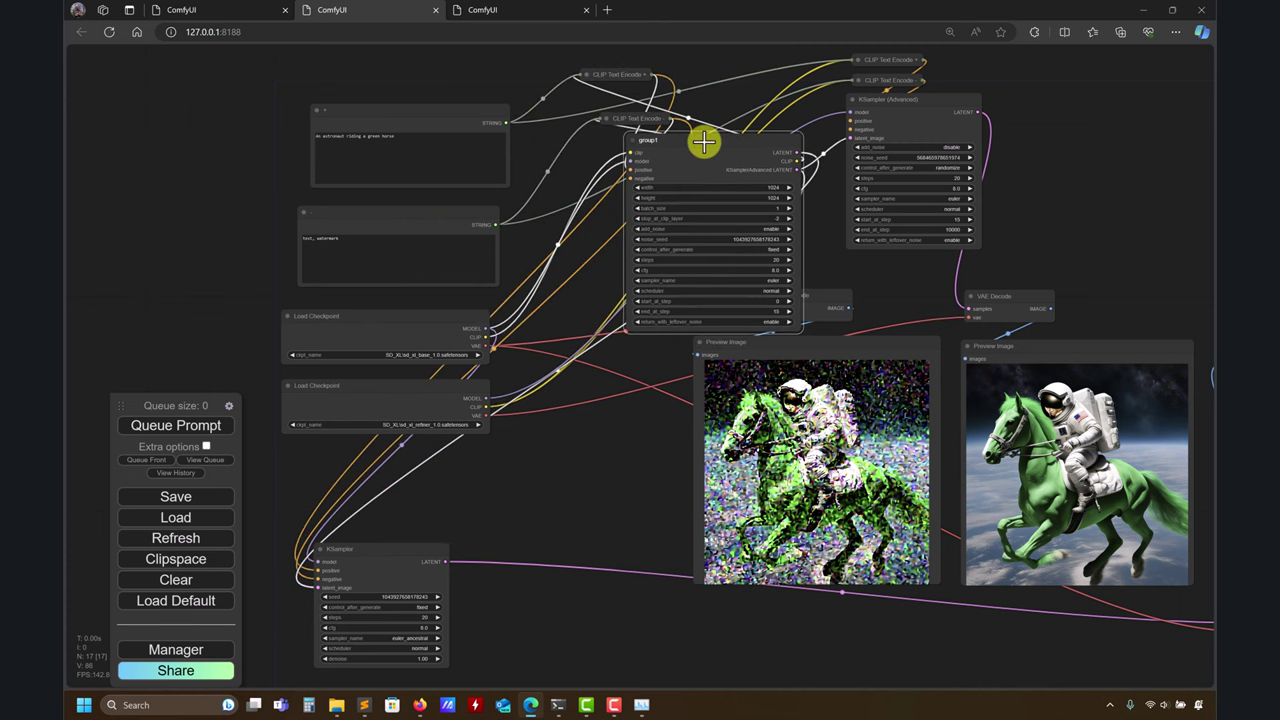
# - Convert the add_noise setting of the group1 node to an input
pyautogui.rightClick(704, 142)
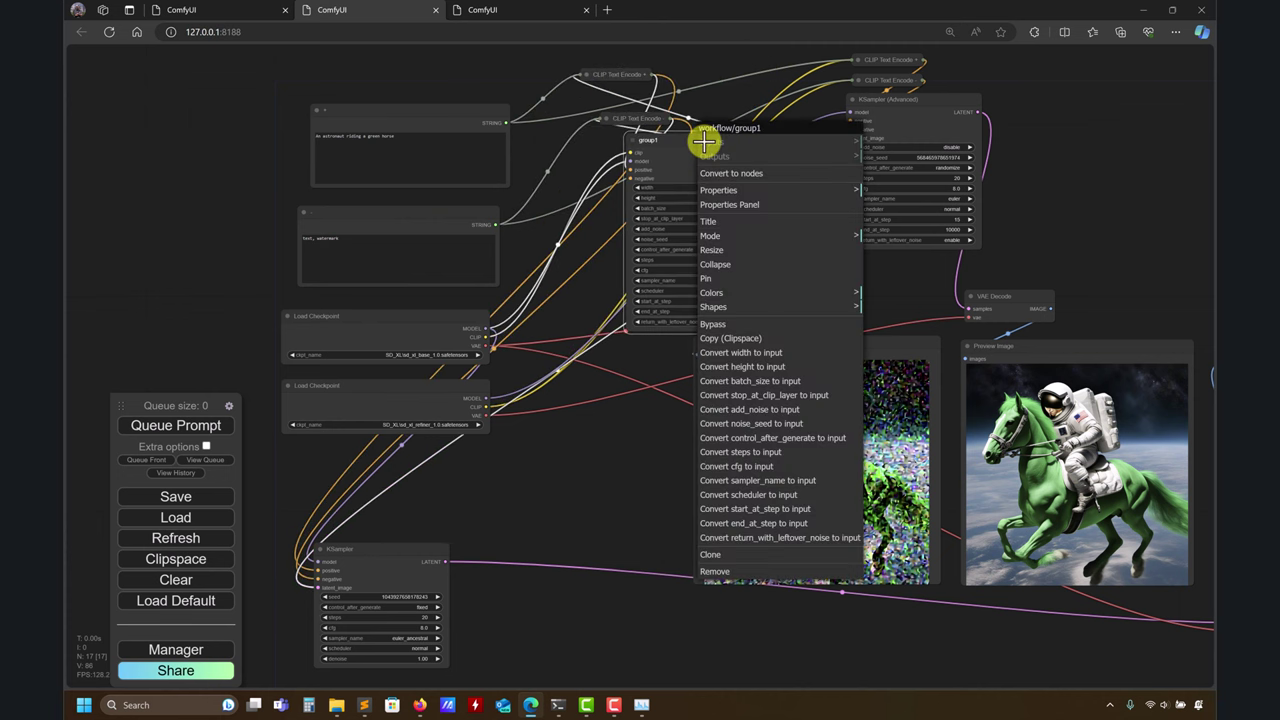
pyautogui.click(752, 410)
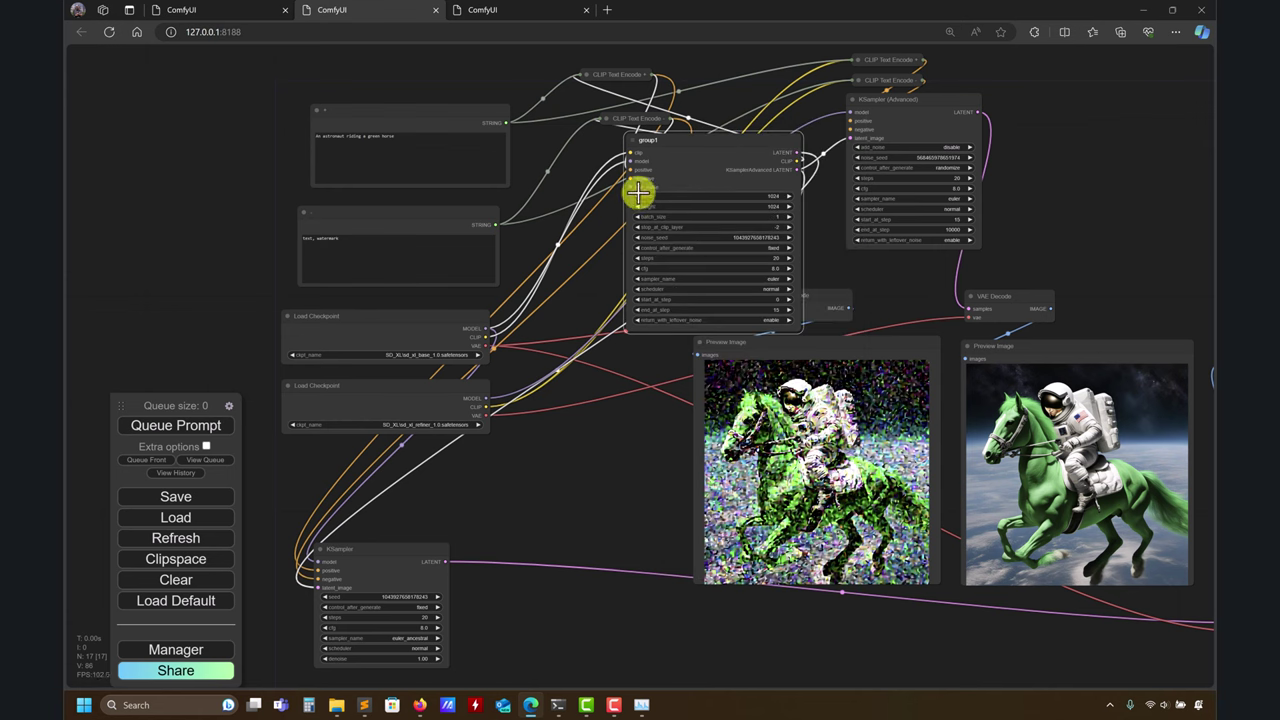
pyautogui.moveTo(630, 187); pyautogui.dragTo(463, 155)
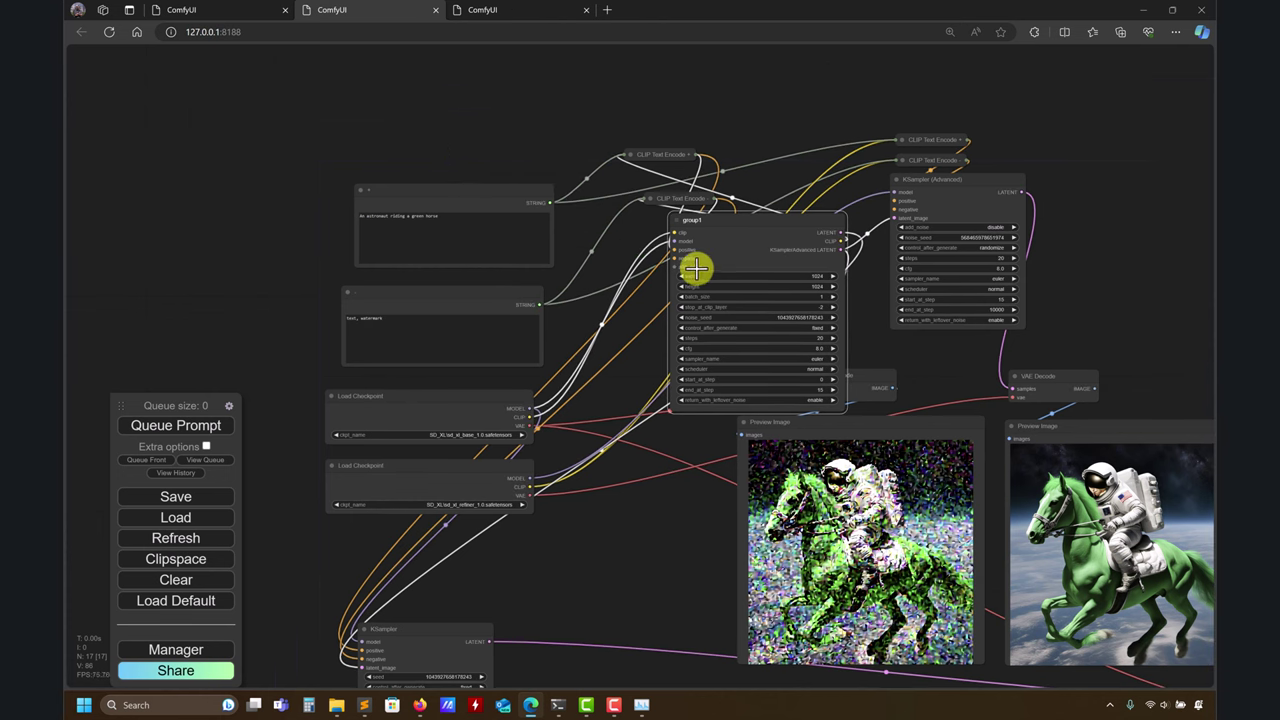
# - Connect a new Primitive node to the group1 node's add_noise input, widen it and place it above the positive prompt
pyautogui.moveTo(678, 270); pyautogui.dragTo(480, 74)
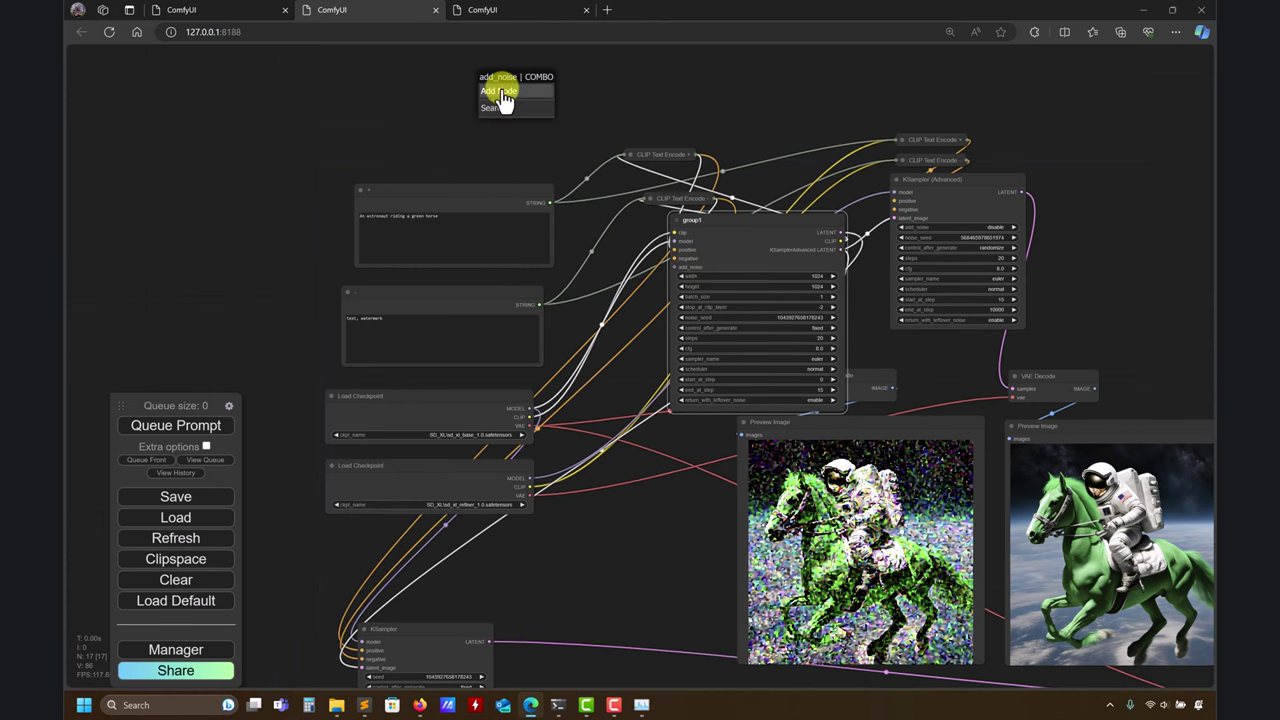
pyautogui.click(503, 100)
pyautogui.click(571, 100)
pyautogui.click(651, 107)
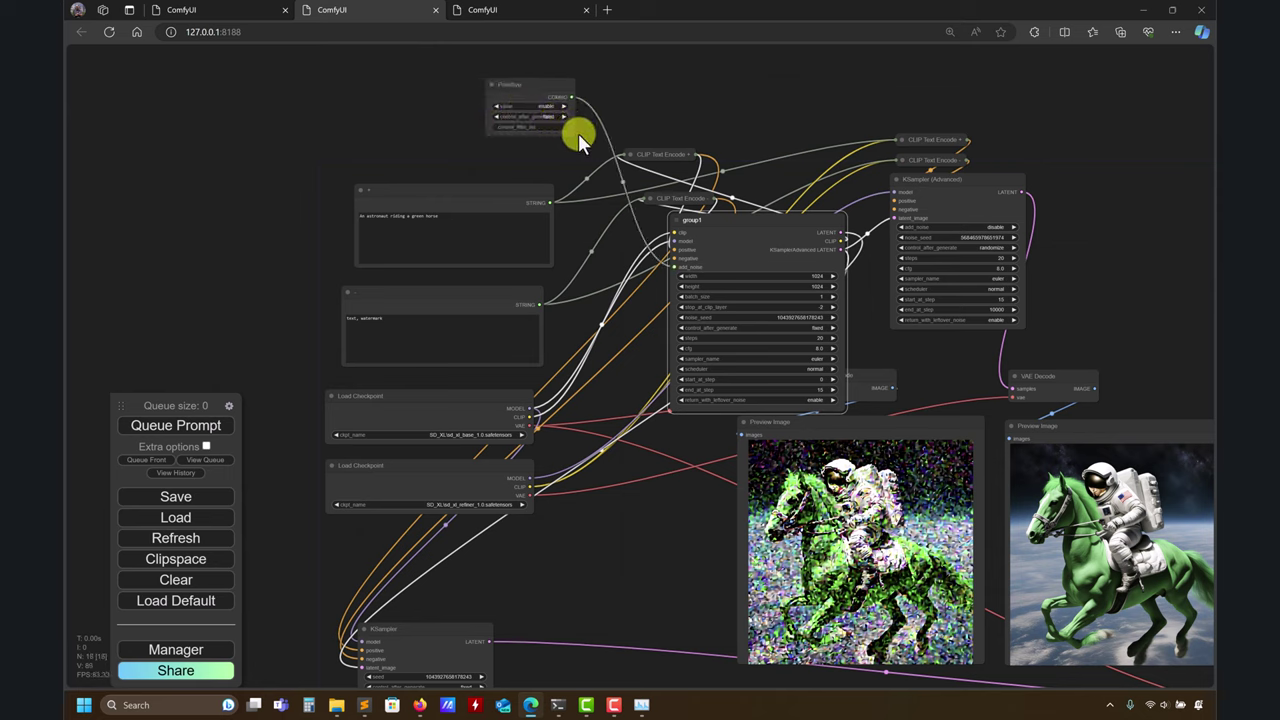
pyautogui.moveTo(578, 136); pyautogui.dragTo(722, 124)
pyautogui.moveTo(600, 84); pyautogui.dragTo(514, 82)
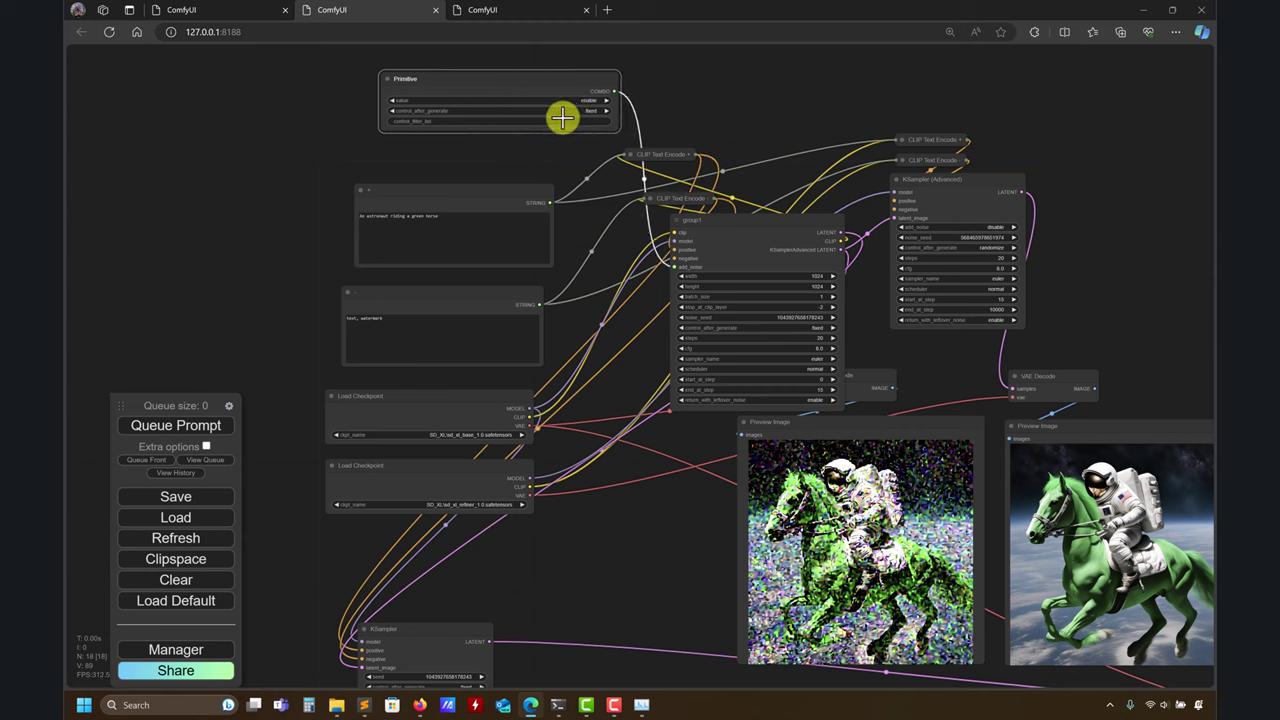
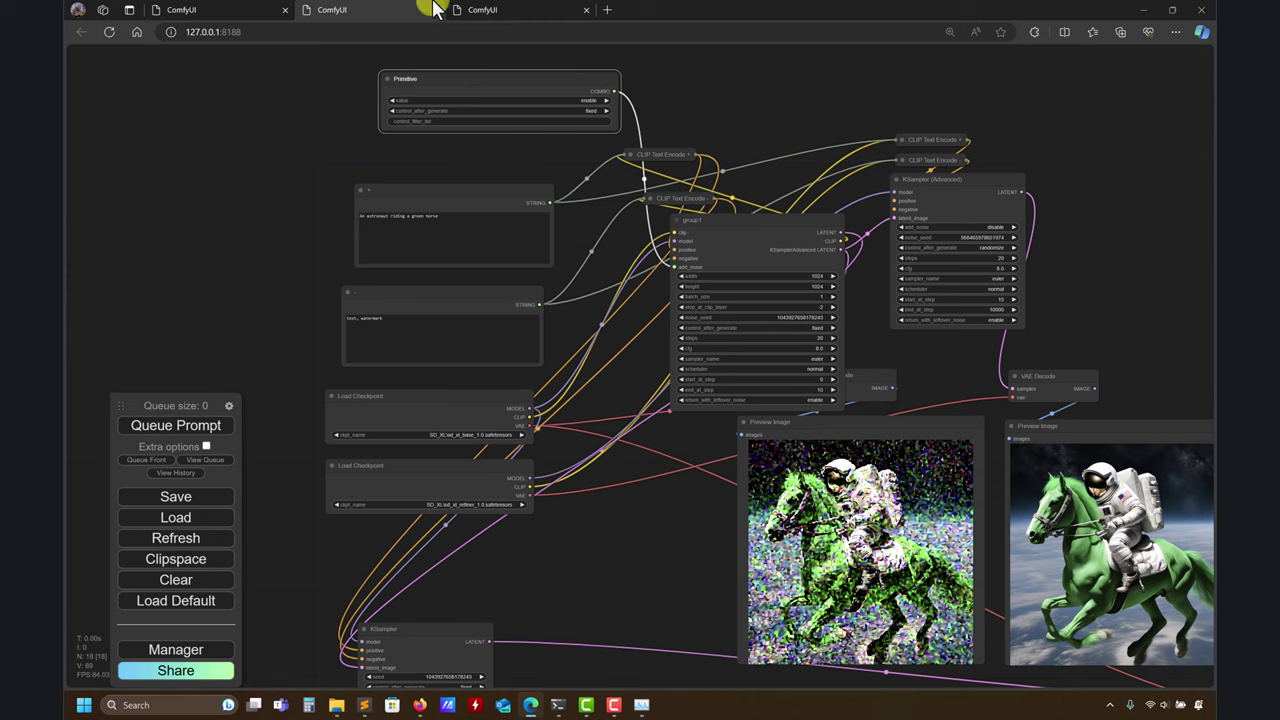
# - Check the colored groups of the annotated SDXL workflow in the third tab and return to the astronaut workflow
pyautogui.click(494, 10)
pyautogui.moveTo(987, 283); pyautogui.dragTo(882, 197)
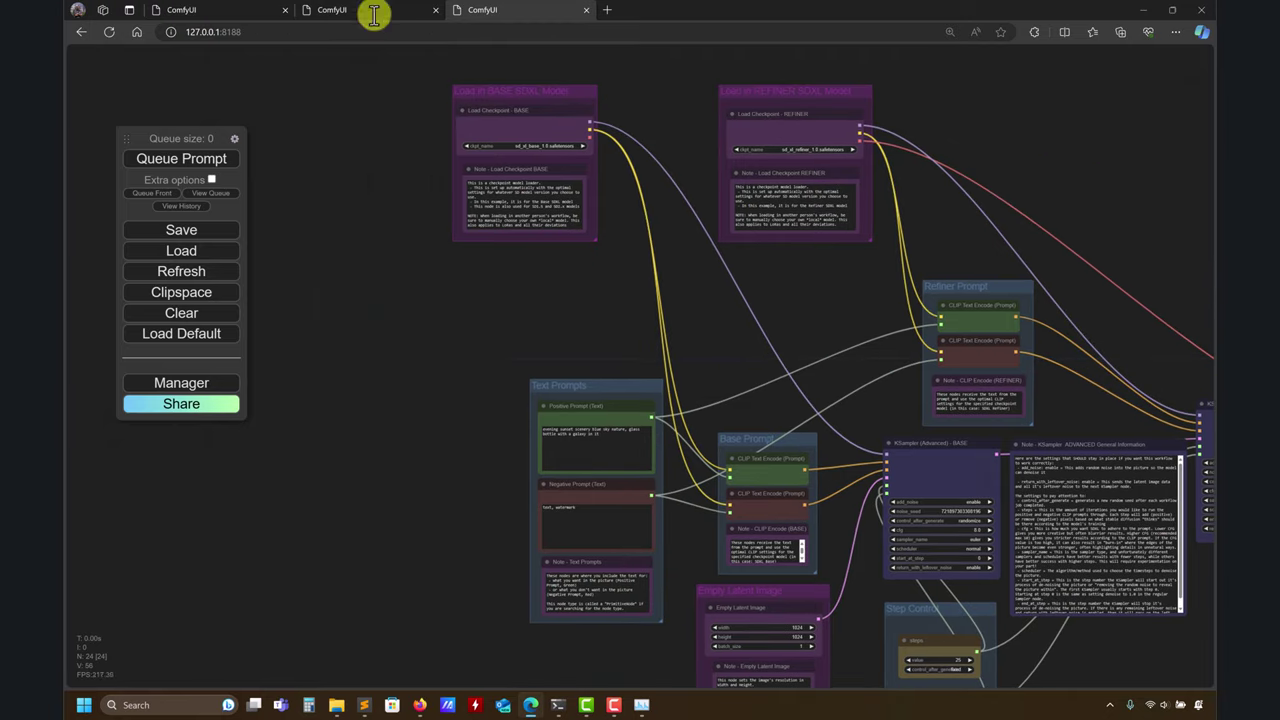
pyautogui.click(333, 12)
# - Add a group frame and size it around the second KSampler (Advanced) and its two CLIP Text Encode nodes
pyautogui.moveTo(826, 105); pyautogui.dragTo(537, 129)
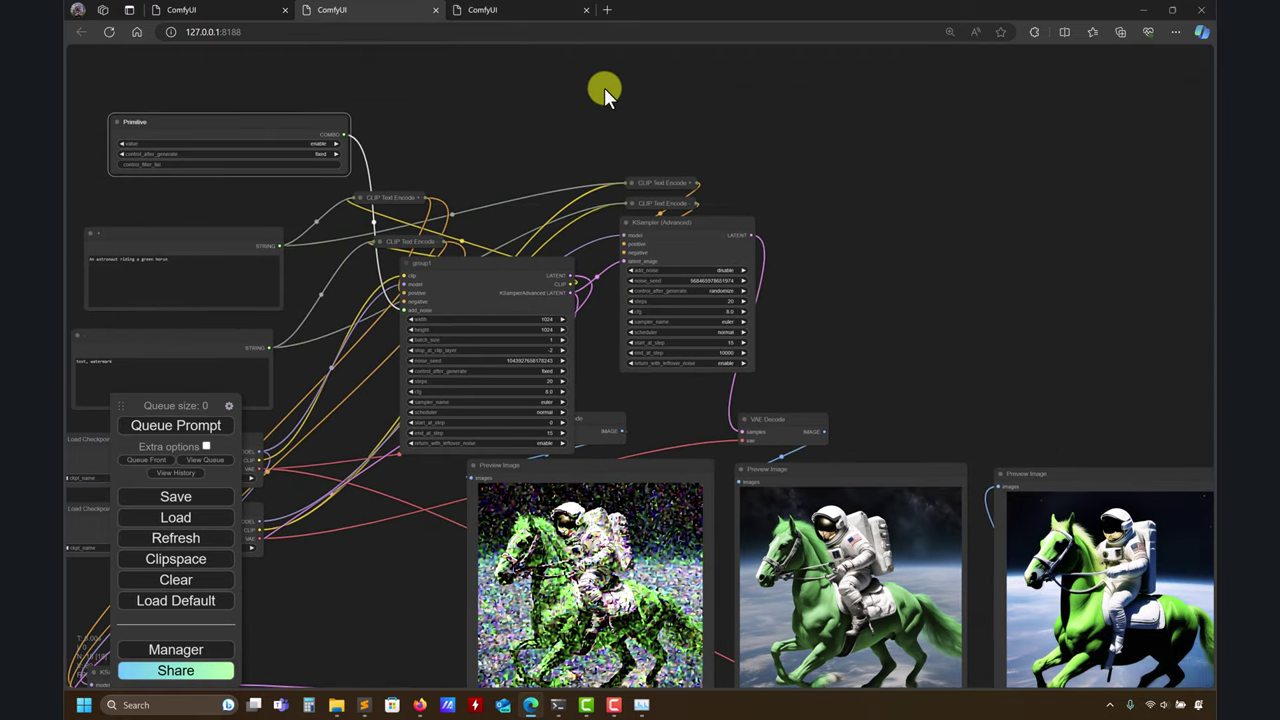
pyautogui.rightClick(604, 88)
pyautogui.click(618, 102)
pyautogui.click(638, 136)
pyautogui.moveTo(669, 156); pyautogui.dragTo(798, 364)
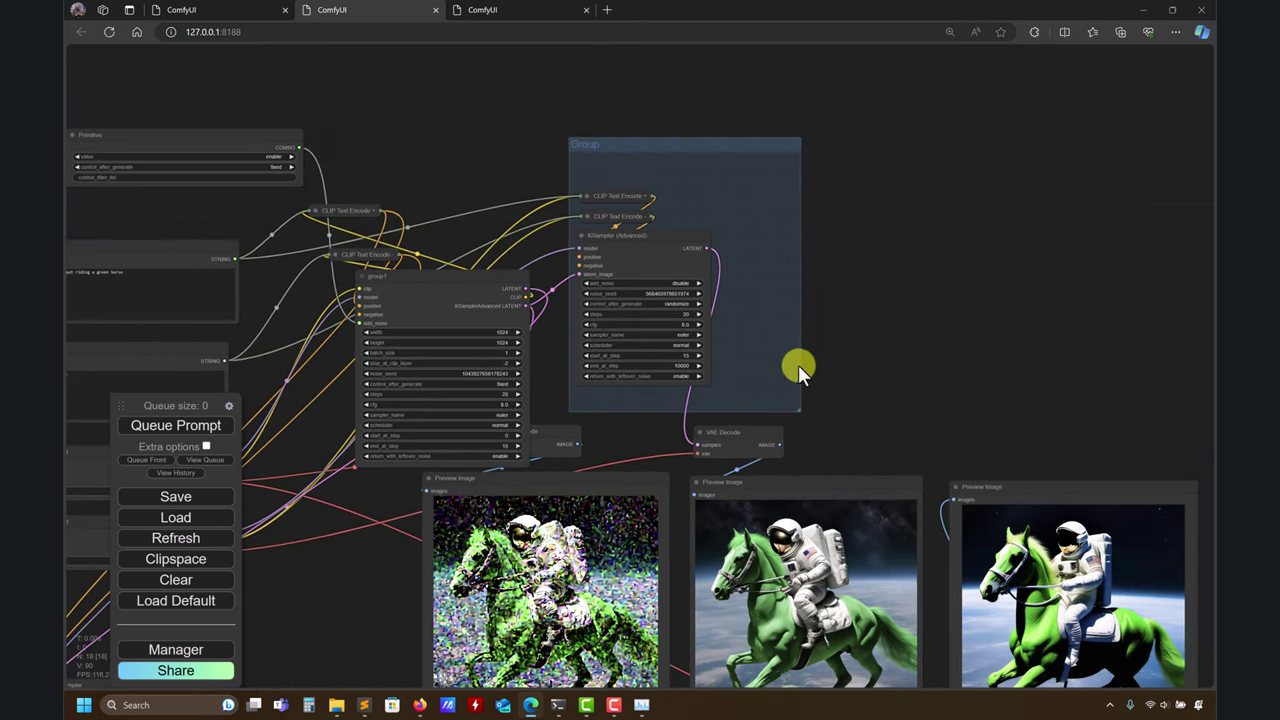
pyautogui.moveTo(664, 143); pyautogui.dragTo(745, 129)
# - Bring up the annotated workflow tab and check the open Firefox windows, including the KSampler Advanced manual page
pyautogui.click(512, 9)
pyautogui.moveTo(451, 276)
pyautogui.mouseDown()
pyautogui.moveTo(441, 227)
pyautogui.moveTo(473, 289)
pyautogui.mouseUp()
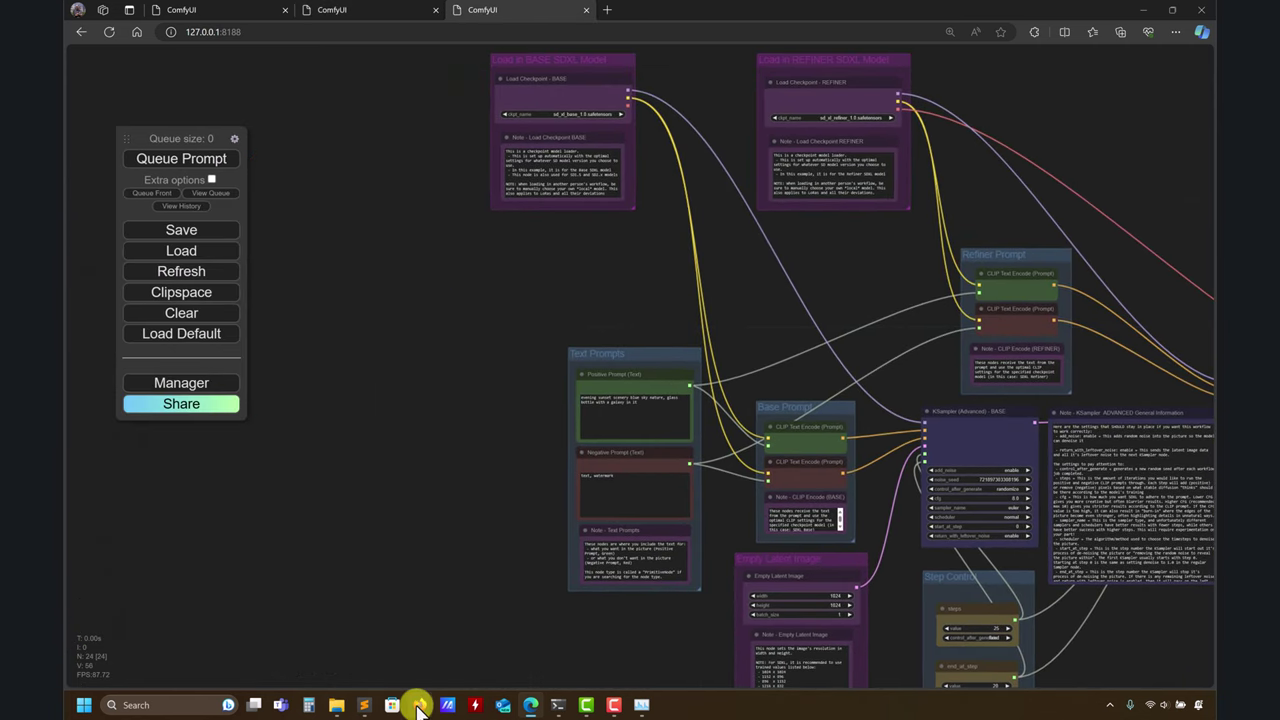
pyautogui.moveTo(420, 703)
pyautogui.click(401, 651)
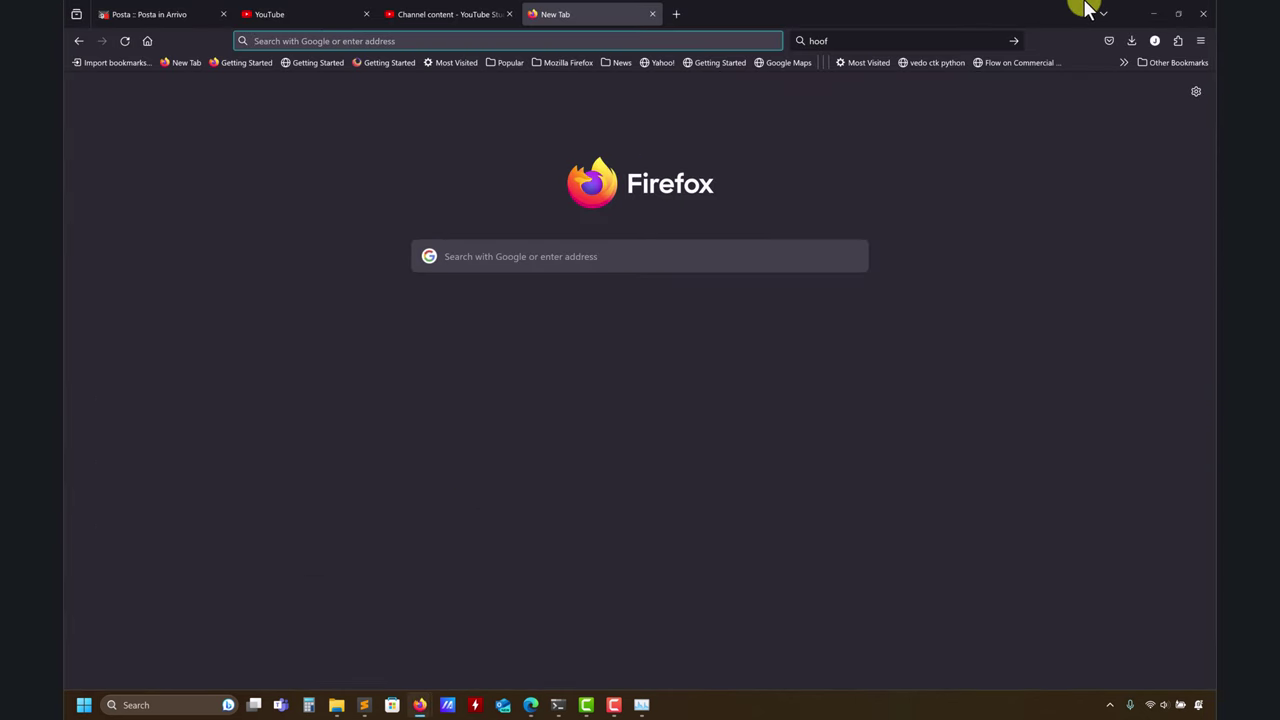
pyautogui.click(1155, 14)
pyautogui.moveTo(420, 703)
pyautogui.click(491, 623)
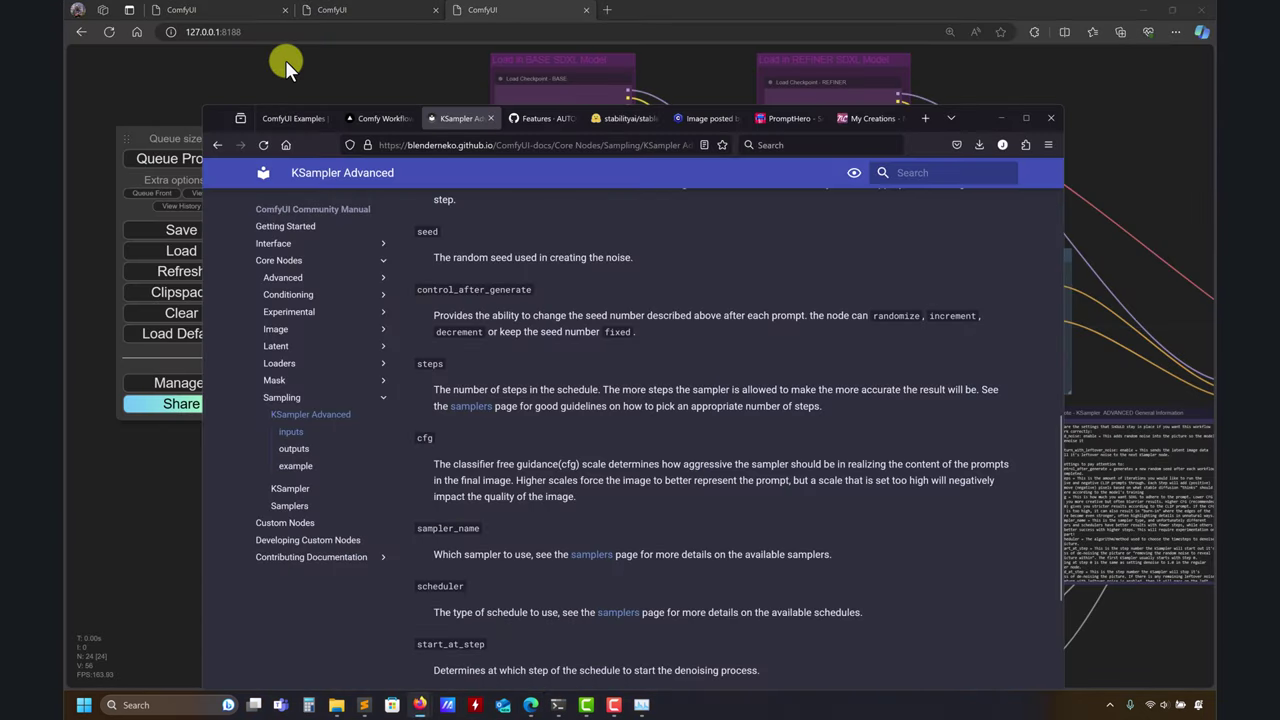
pyautogui.click(1001, 117)
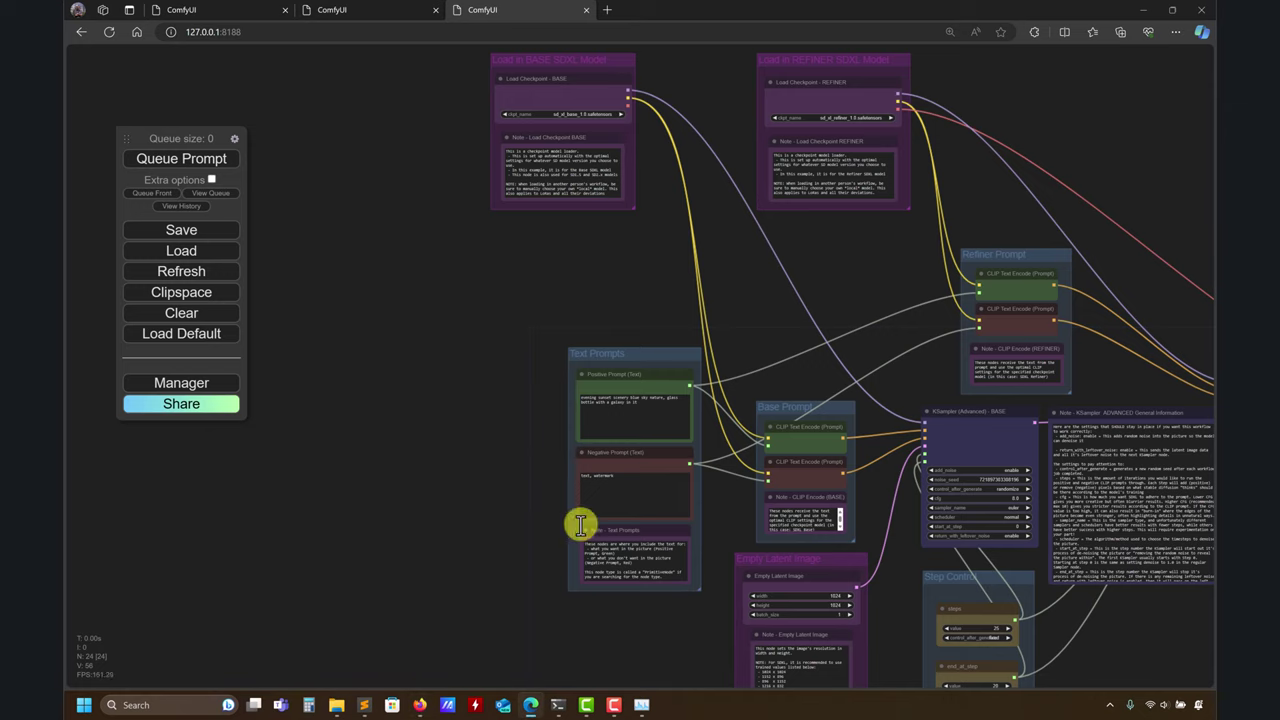
# - Open a new Firefox window and bring it to the front with the existing one minimized
pyautogui.click(420, 703)
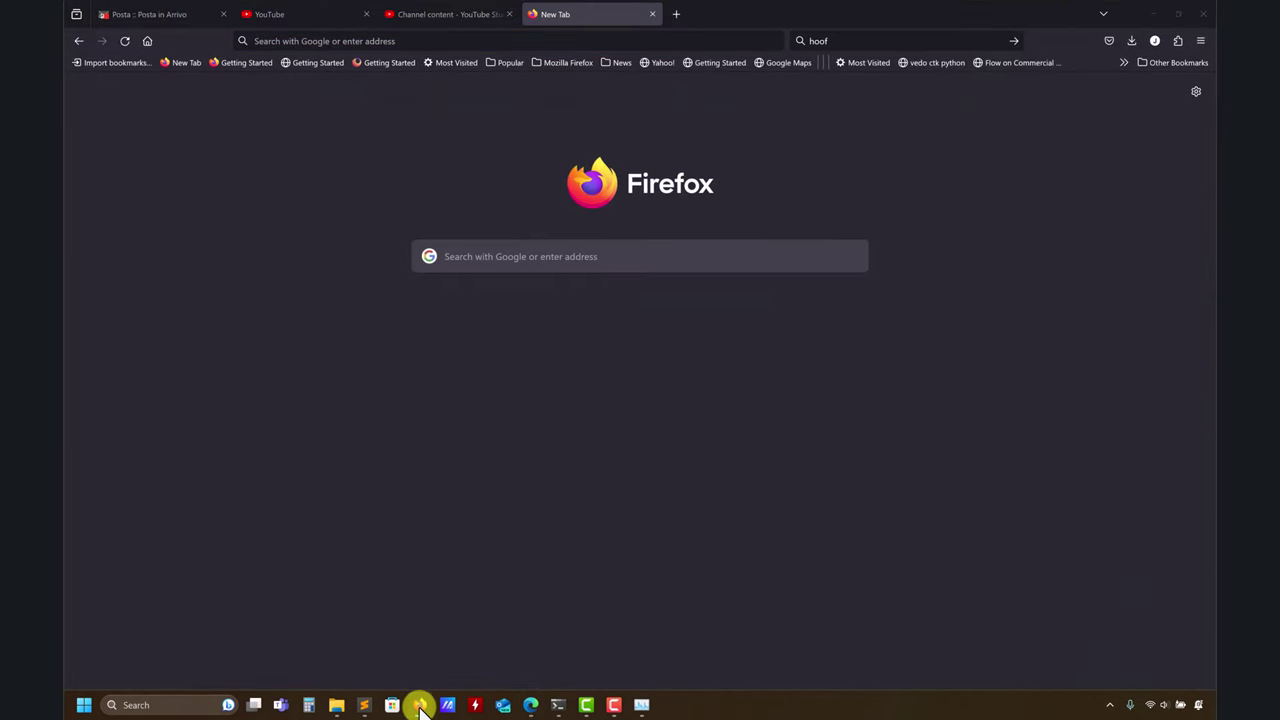
pyautogui.rightClick(420, 705)
pyautogui.click(390, 631)
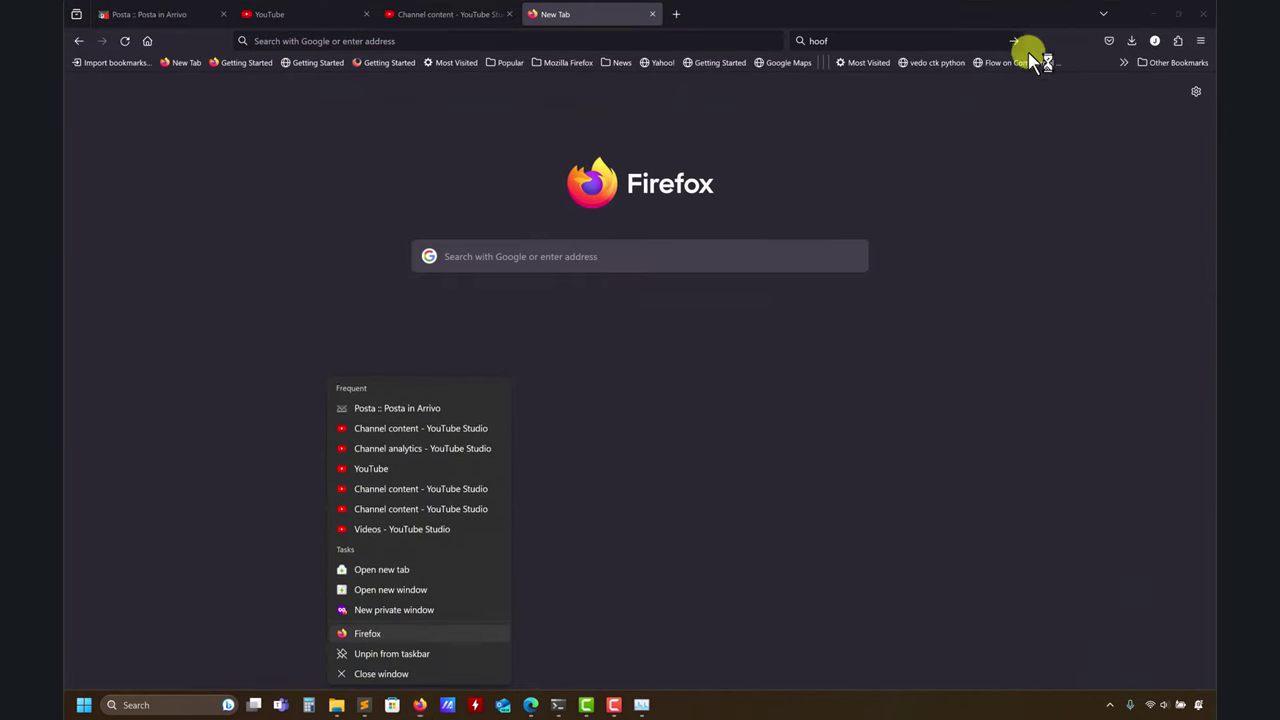
pyautogui.click(1157, 14)
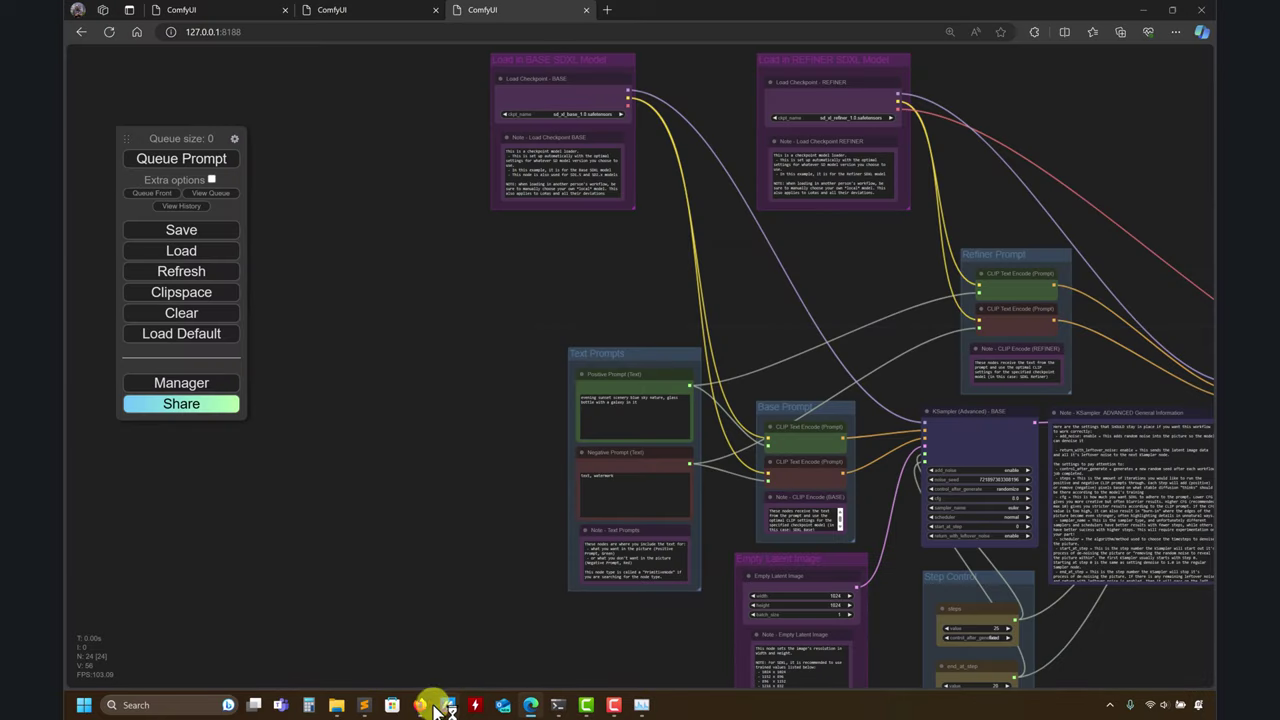
pyautogui.moveTo(420, 706)
pyautogui.click(505, 625)
# - Search the web for "comfyui"
pyautogui.click(365, 40)
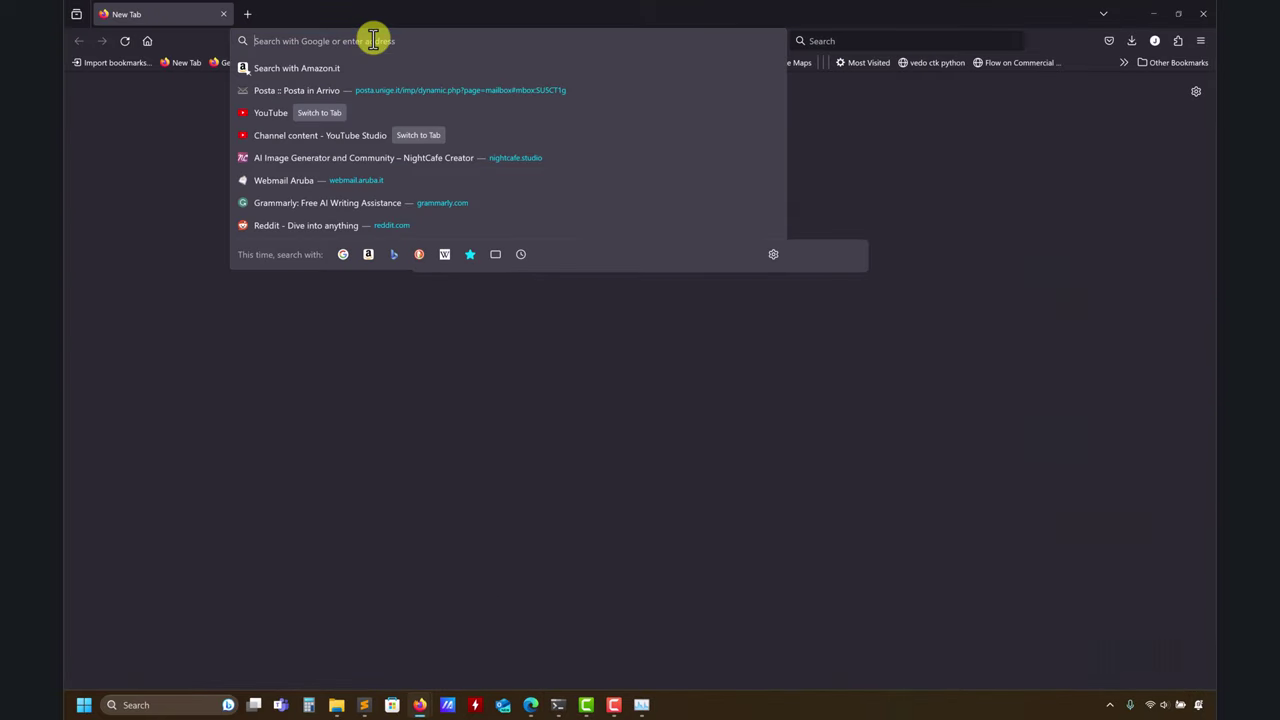
pyautogui.write('com')
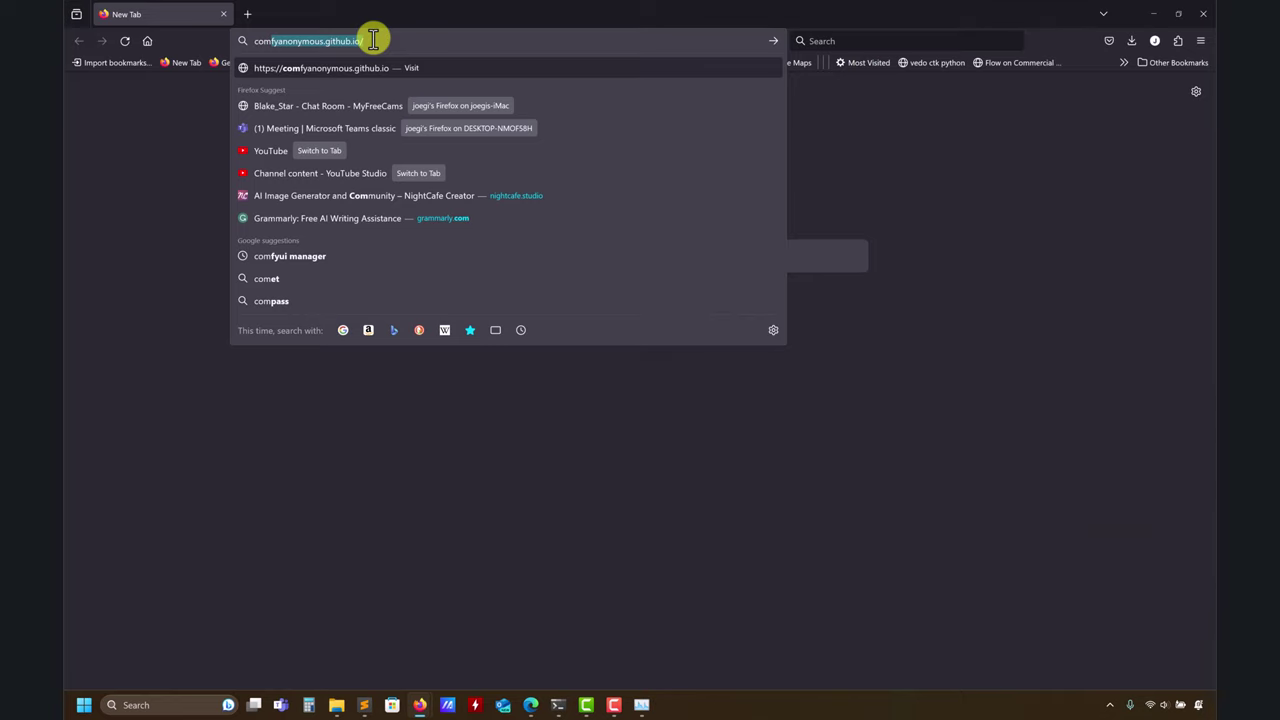
pyautogui.write('fy')
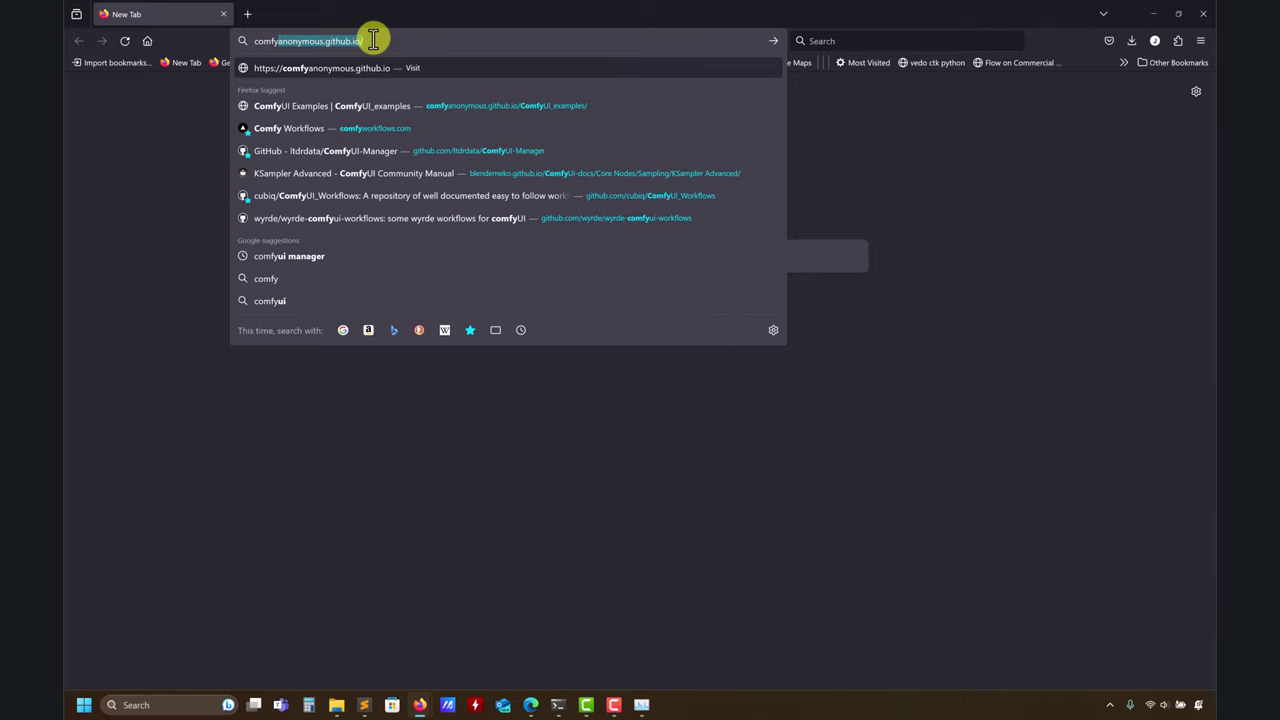
pyautogui.write('ui')
pyautogui.press('Return')
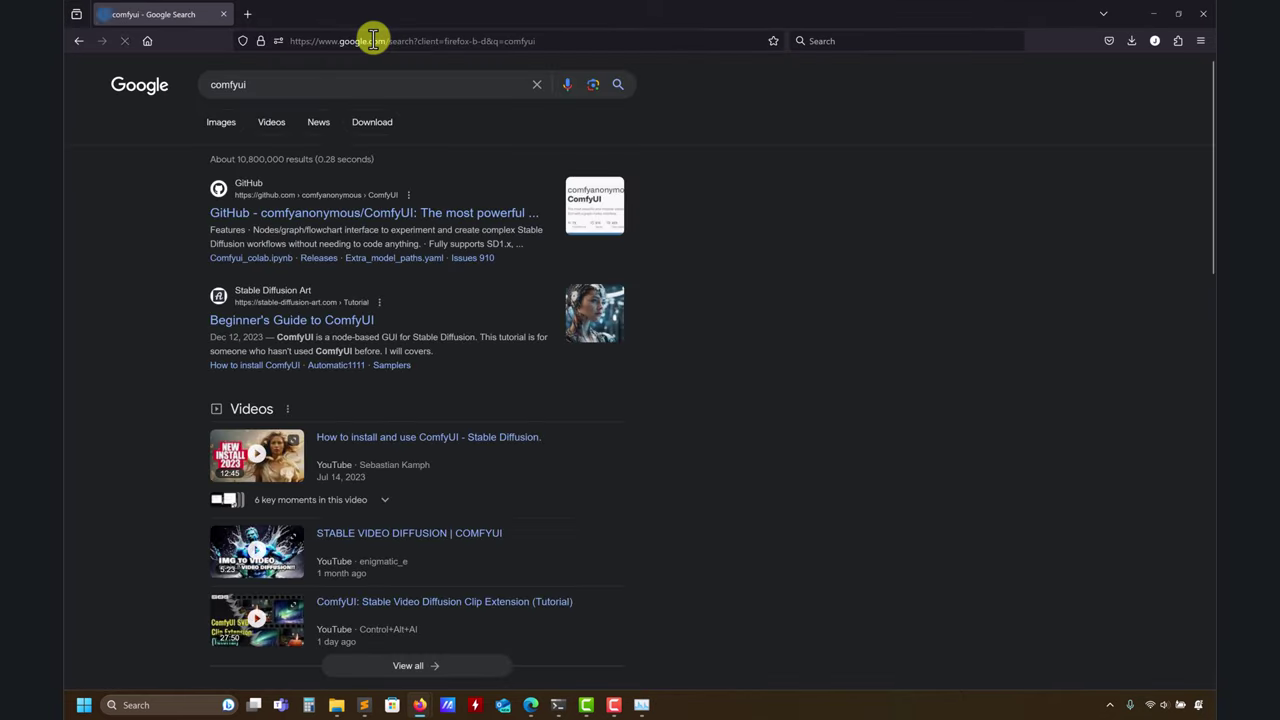
# - Open the comfyanonymous/ComfyUI GitHub repository and go from its README to the ComfyUI Examples page
pyautogui.click(398, 214)
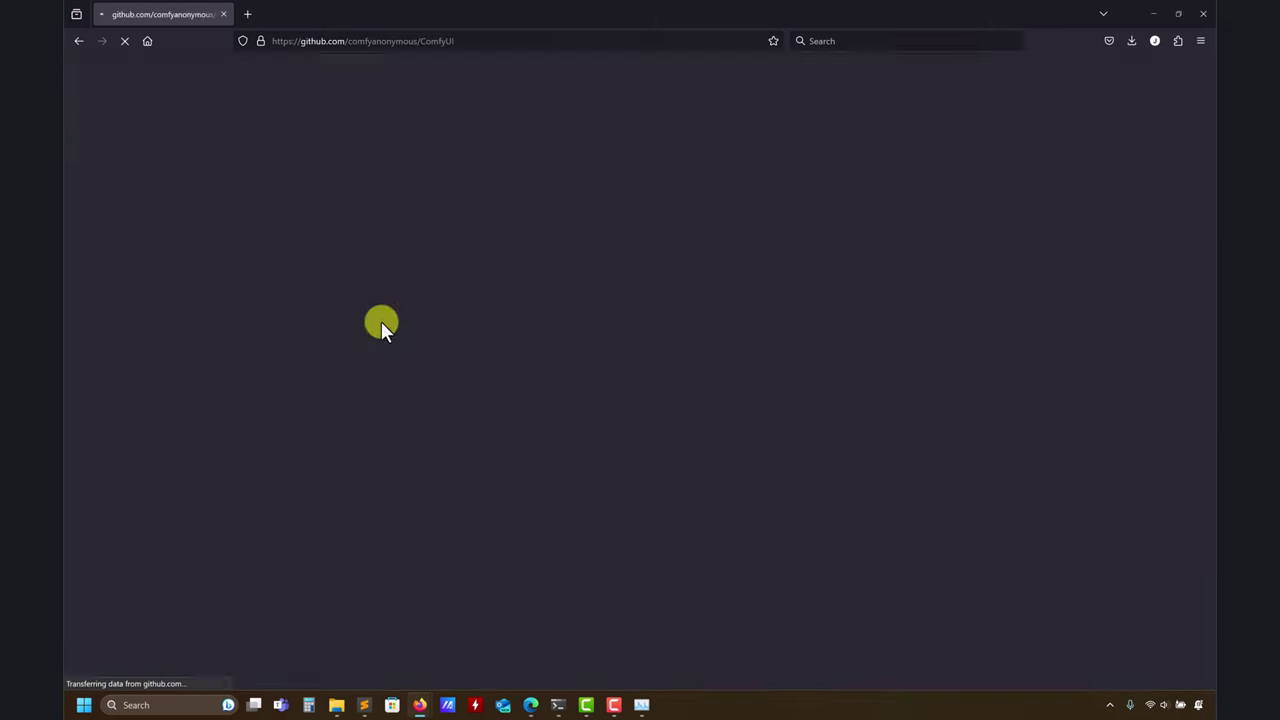
pyautogui.scroll(-12, 361, 355)
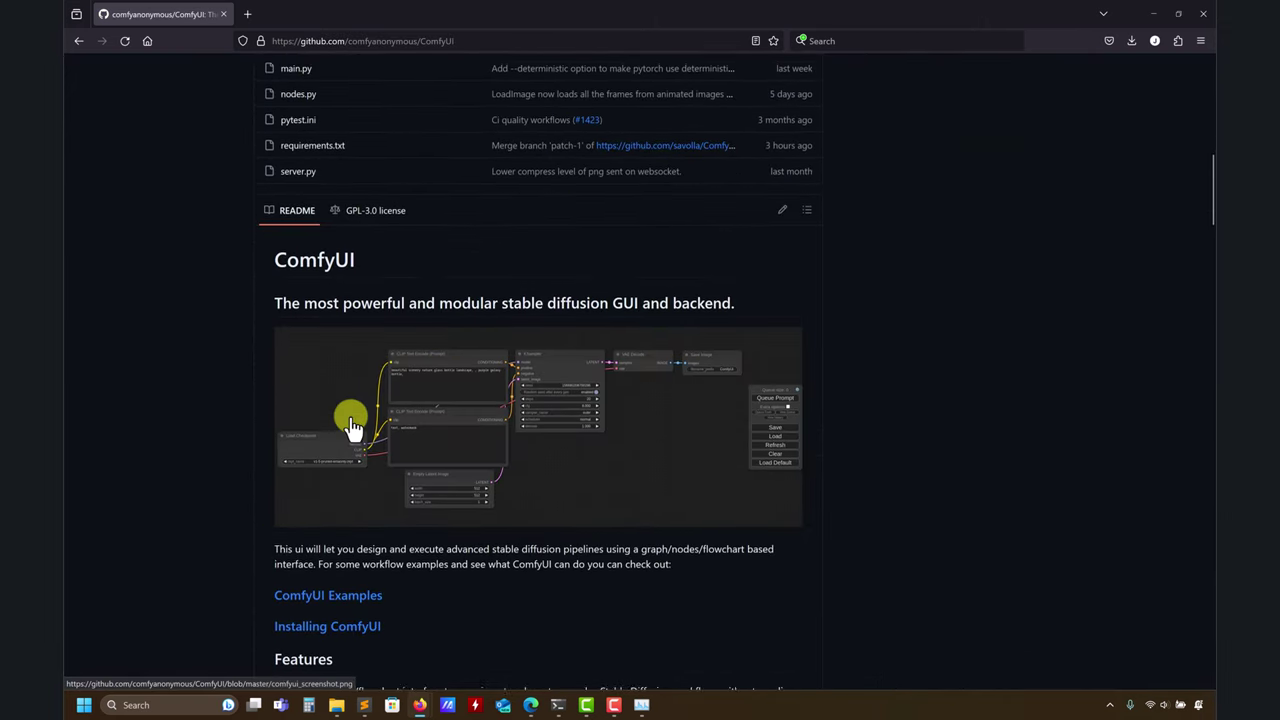
pyautogui.click(352, 397)
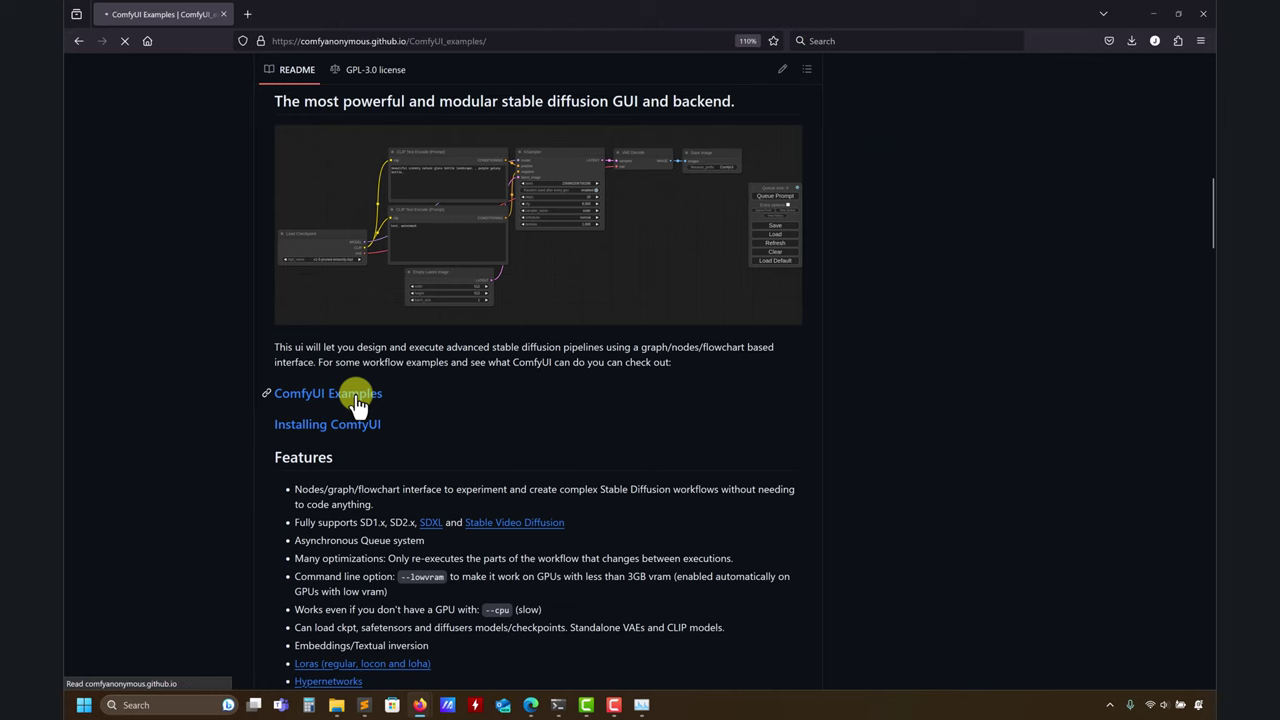
pyautogui.scroll(-4, 405, 338)
pyautogui.scroll(5, 300, 200)
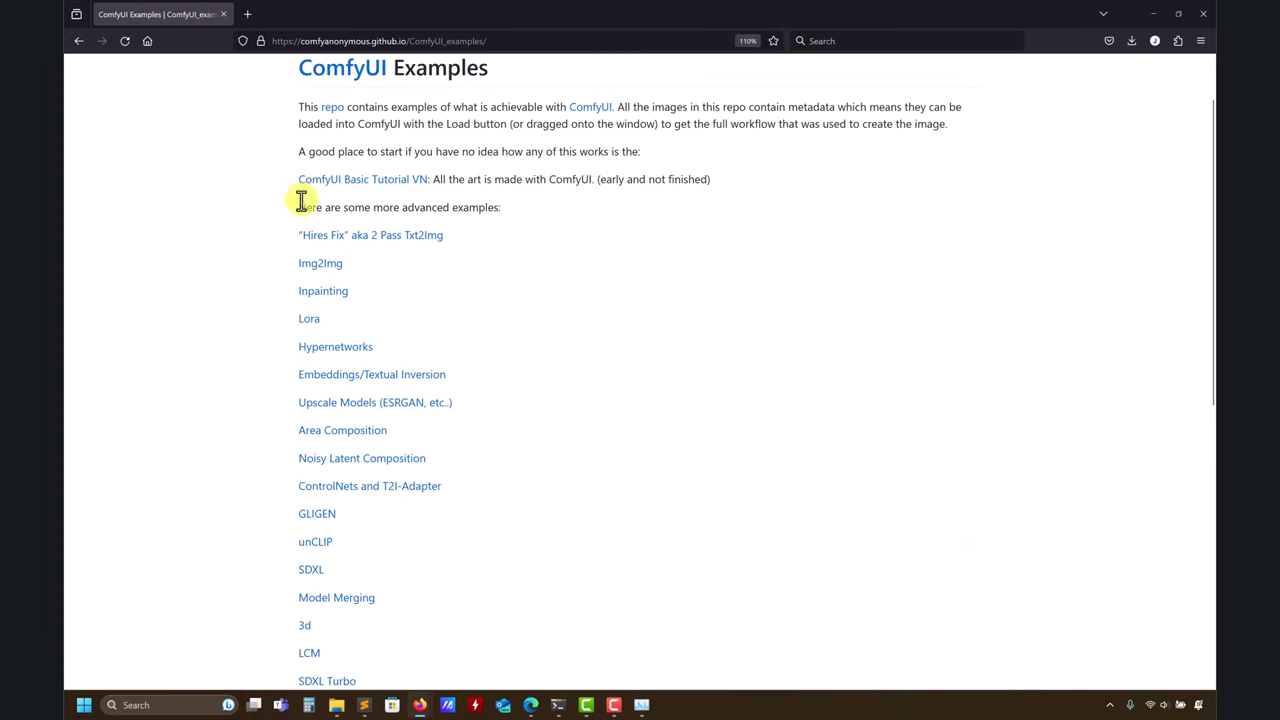
pyautogui.scroll(-2, 263, 277)
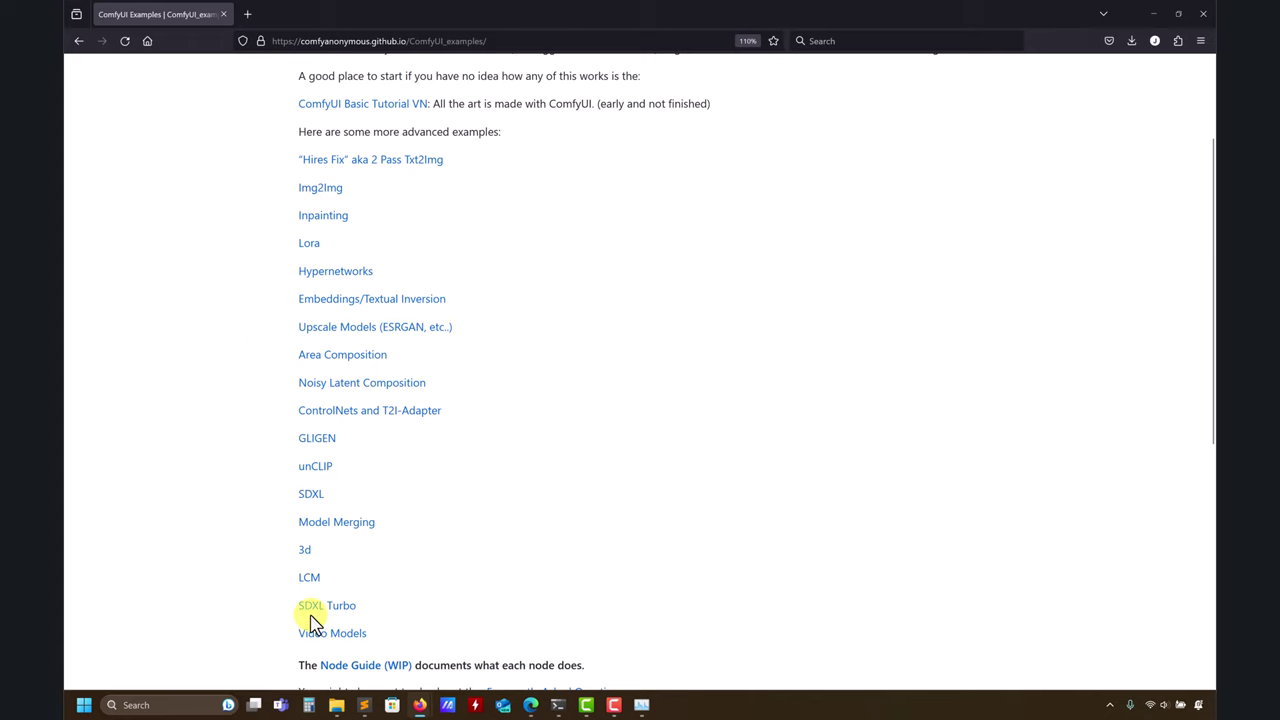
# - Open the SDXL examples page and look through its workflow images
pyautogui.click(311, 497)
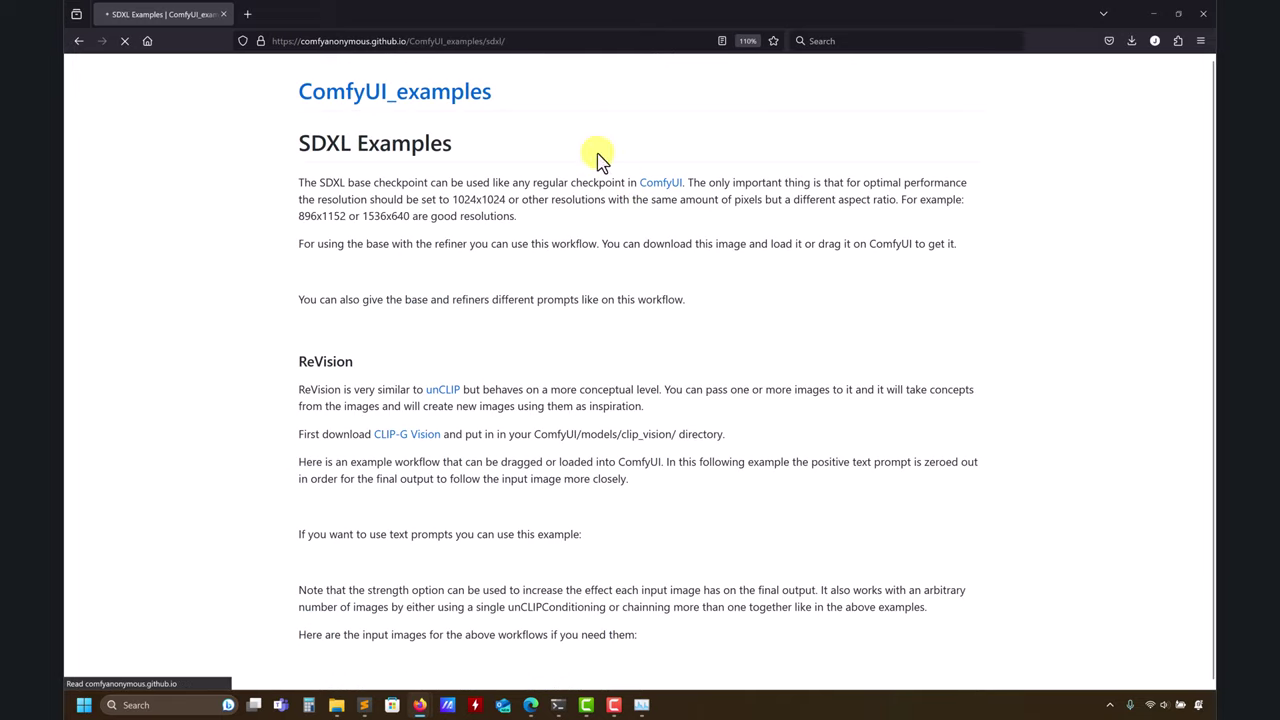
pyautogui.scroll(-12, 537, 310)
pyautogui.scroll(-5, 540, 350)
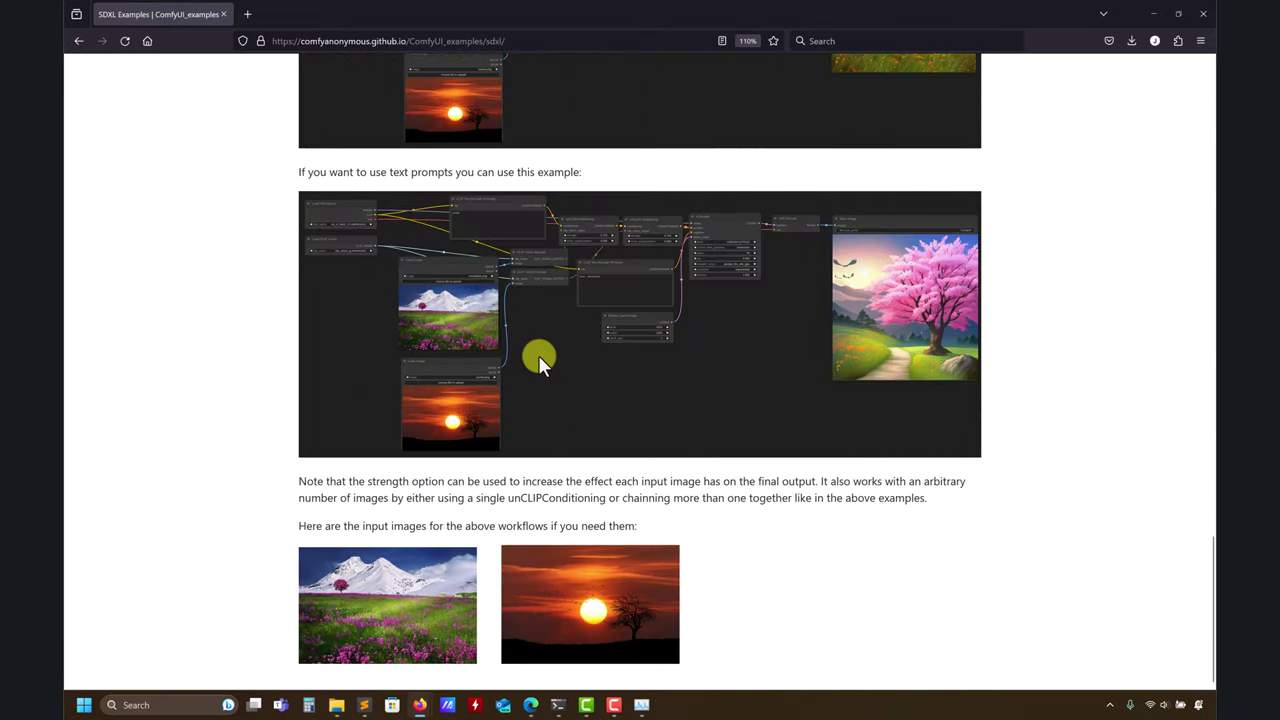
# - Shrink the Firefox window over ComfyUI and load the first SDXL example, the base-with-refiner bottle image, onto the canvas
pyautogui.scroll(15, 594, 362)
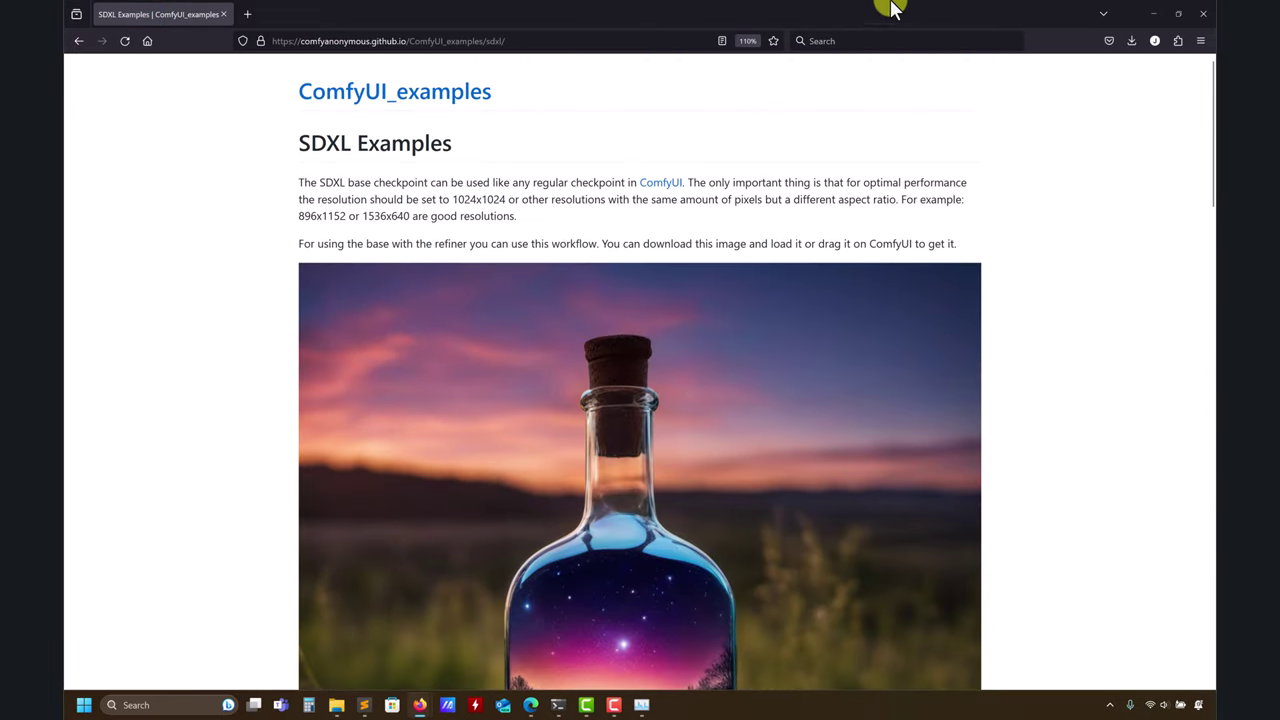
pyautogui.moveTo(893, 8); pyautogui.dragTo(377, 114)
pyautogui.moveTo(337, 508); pyautogui.dragTo(948, 230)
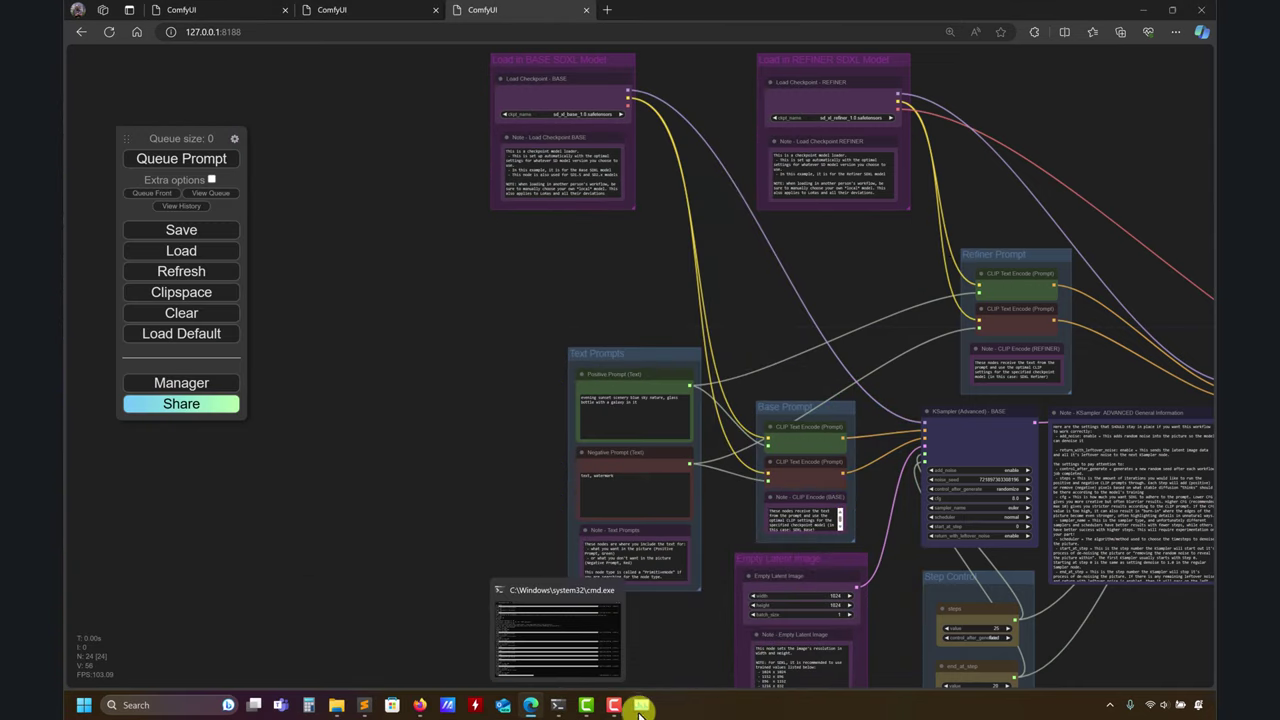
# - Load the second SDXL example image, with different prompts for base and refiner, into ComfyUI
pyautogui.moveTo(425, 706)
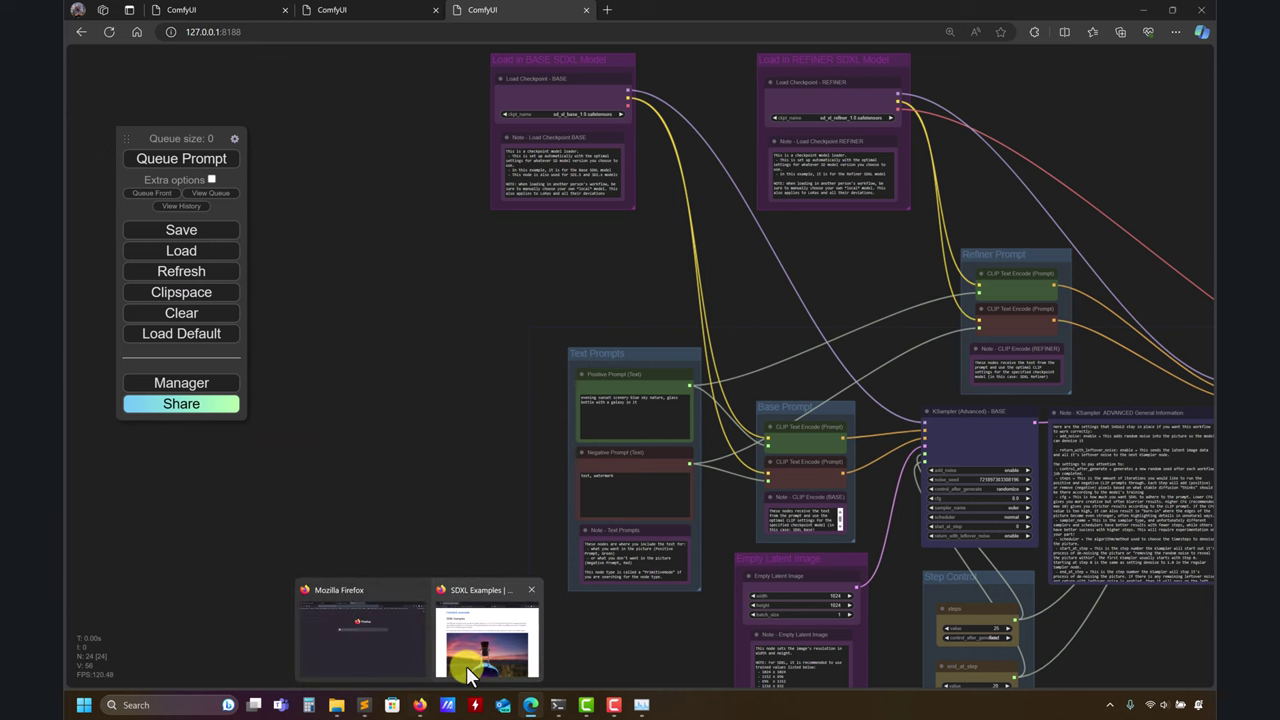
pyautogui.click(466, 677)
pyautogui.scroll(-5, 477, 485)
pyautogui.moveTo(963, 235); pyautogui.dragTo(963, 238)
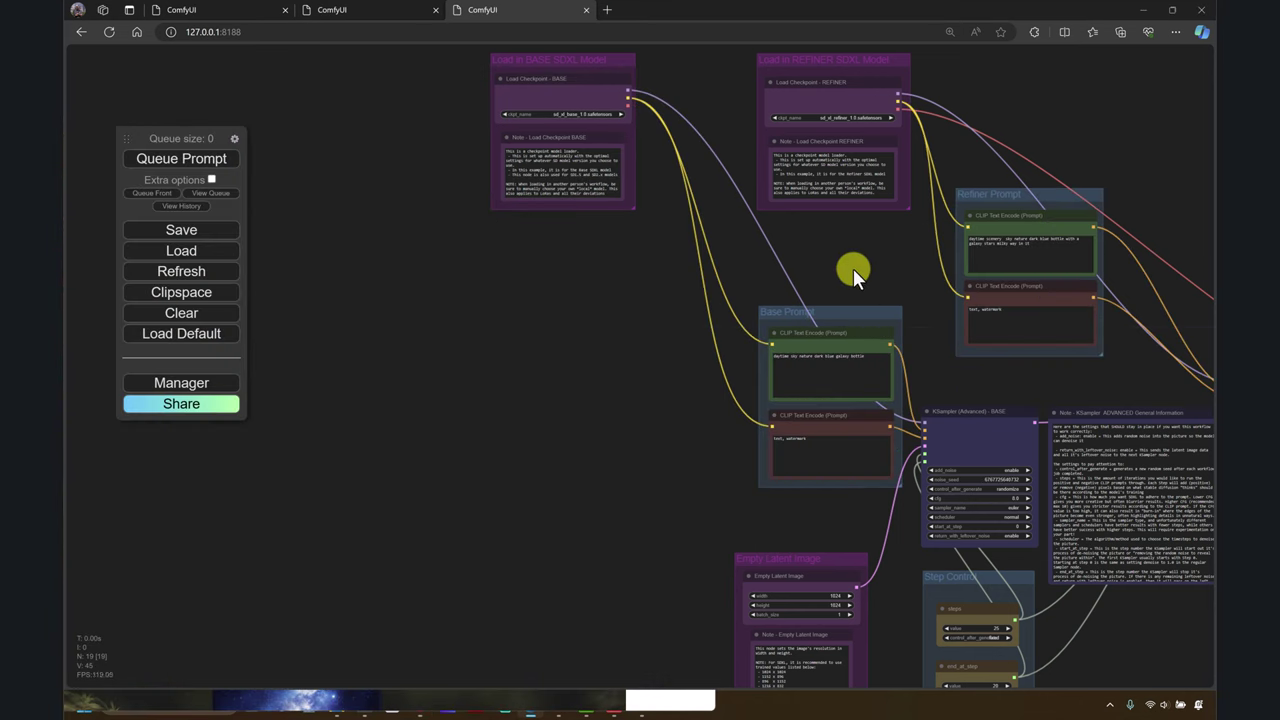
pyautogui.scroll(-4, 366, 540)
pyautogui.scroll(2, 426, 574)
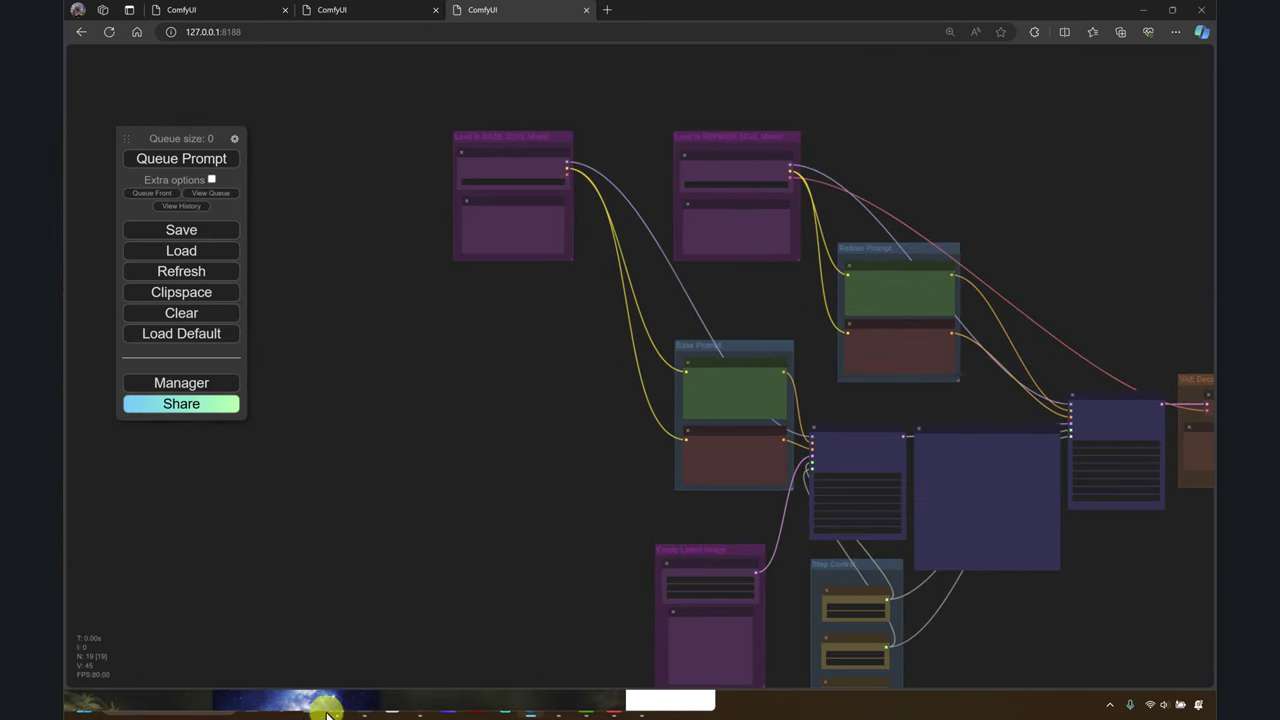
# - Return to the SDXL examples page and load the base-with-refiner bottle image into ComfyUI again
pyautogui.moveTo(418, 706)
pyautogui.click(466, 676)
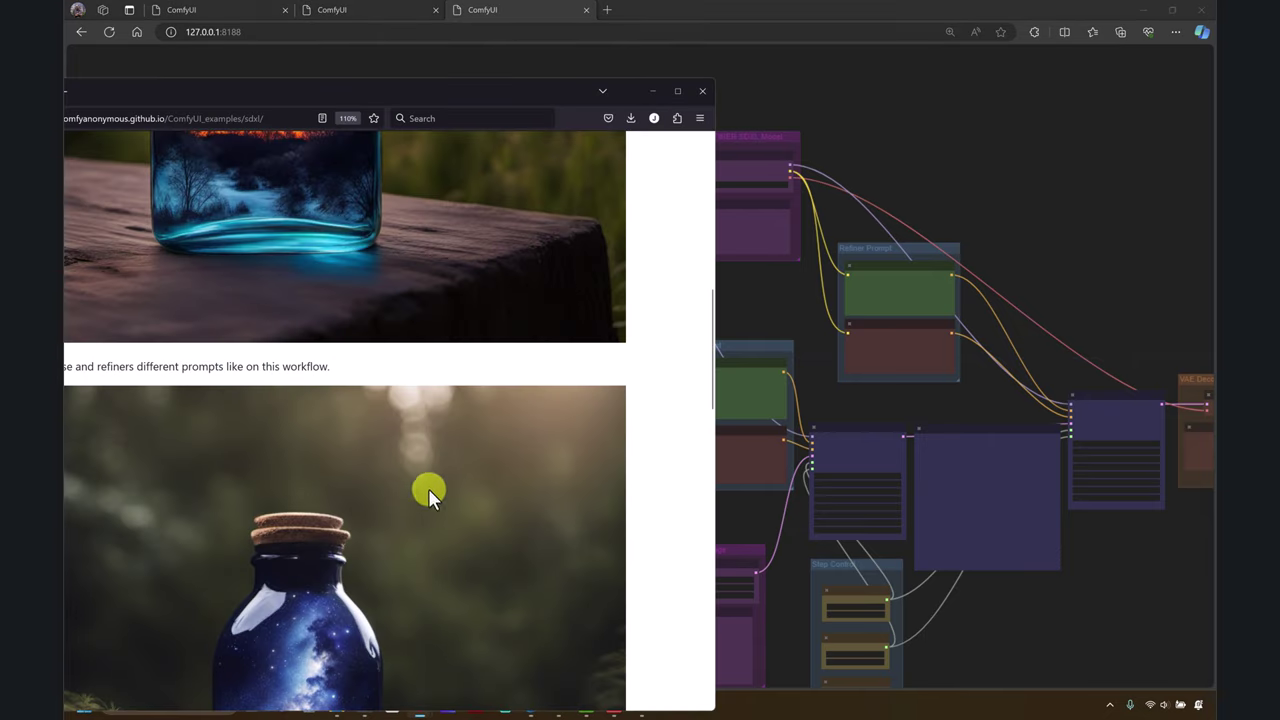
pyautogui.moveTo(428, 488); pyautogui.dragTo(983, 146)
pyautogui.scroll(6, 982, 227)
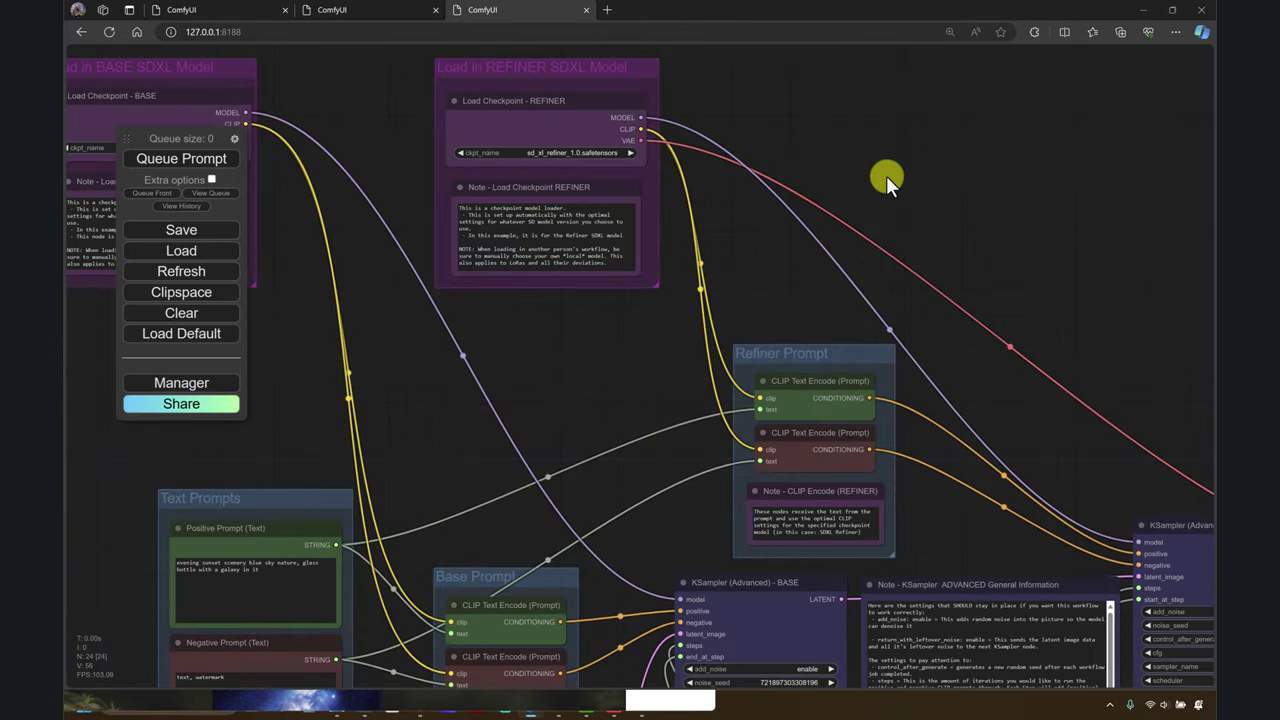
# - Move the Load in BASE SDXL Model group with its nodes slightly up and to the right
pyautogui.scroll(-1, 886, 177)
pyautogui.moveTo(317, 395); pyautogui.dragTo(347, 479)
pyautogui.scroll(3, 353, 389)
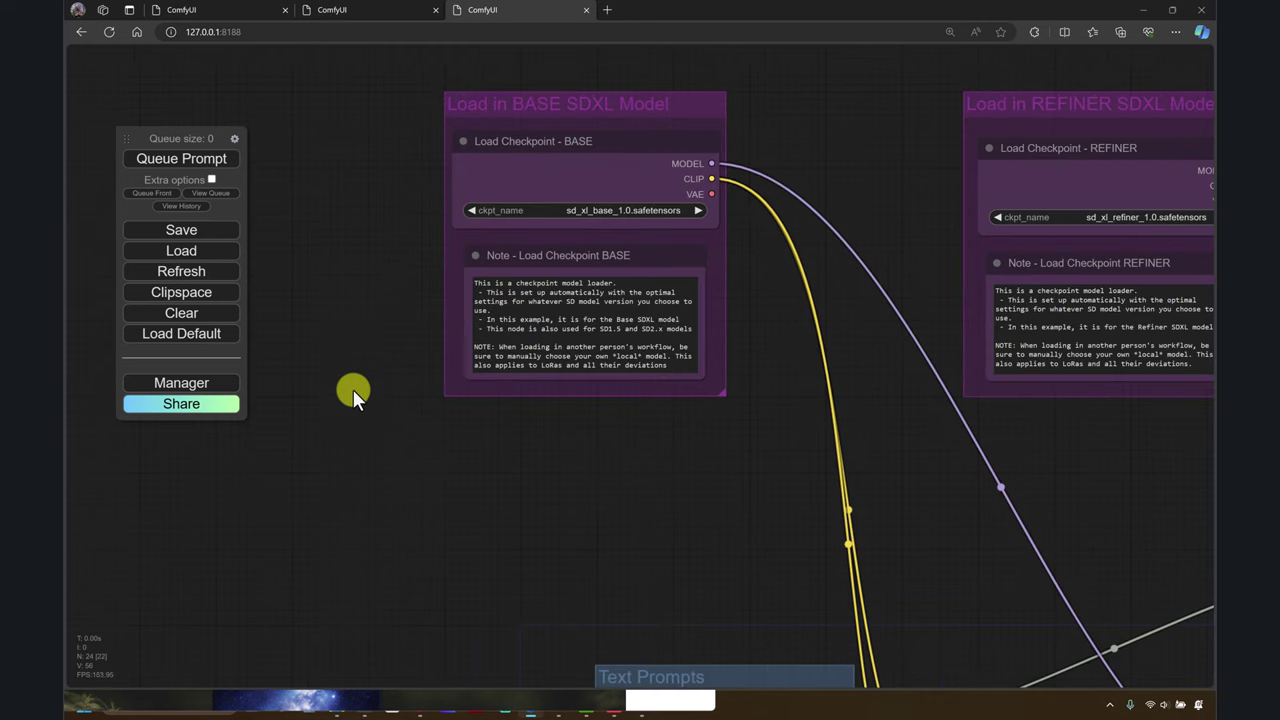
pyautogui.moveTo(349, 336); pyautogui.dragTo(278, 425)
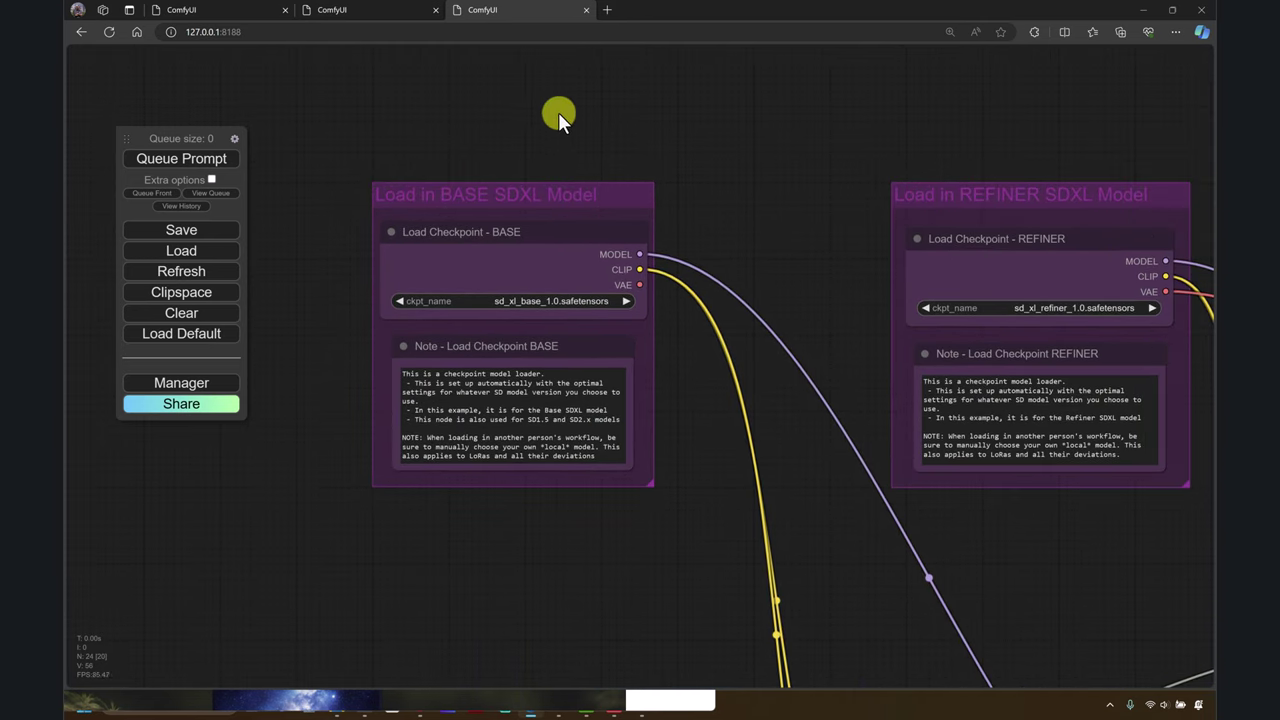
pyautogui.moveTo(404, 192); pyautogui.dragTo(442, 172)
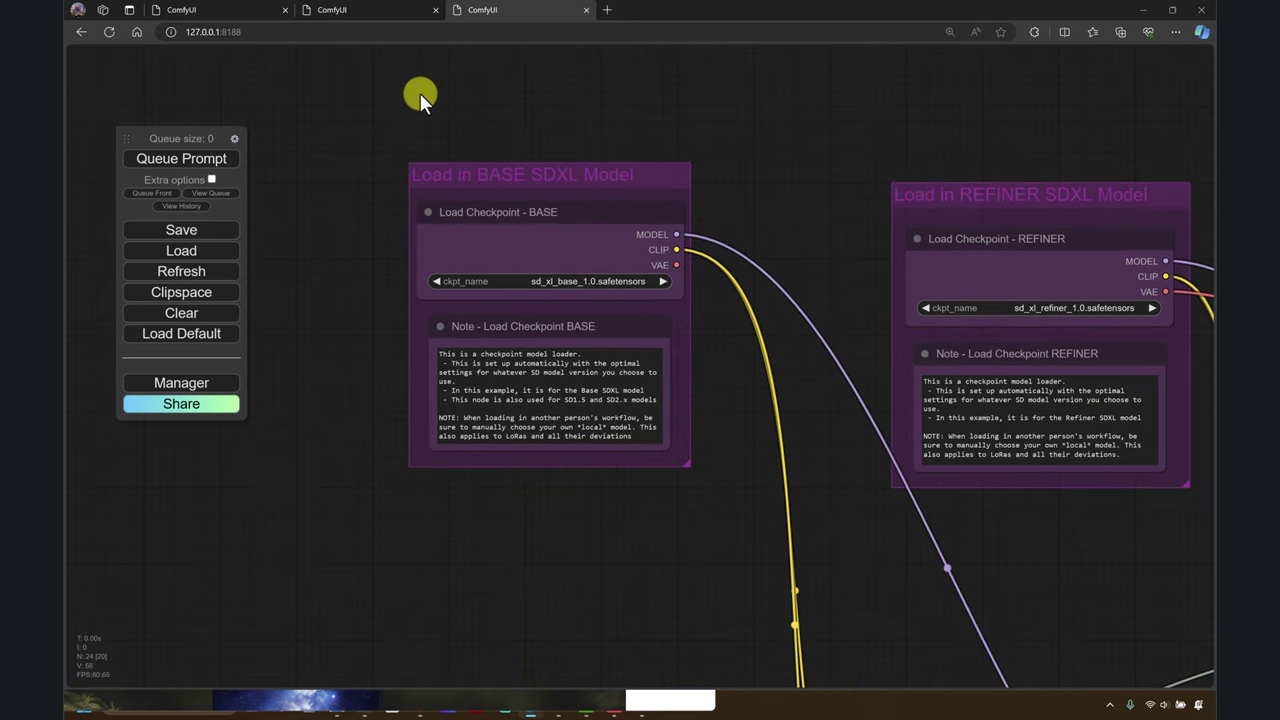
pyautogui.rightClick(380, 79)
pyautogui.click(271, 147)
# - Nudge the Load Checkpoint BASE note slightly within its group
pyautogui.moveTo(734, 127); pyautogui.dragTo(659, 119)
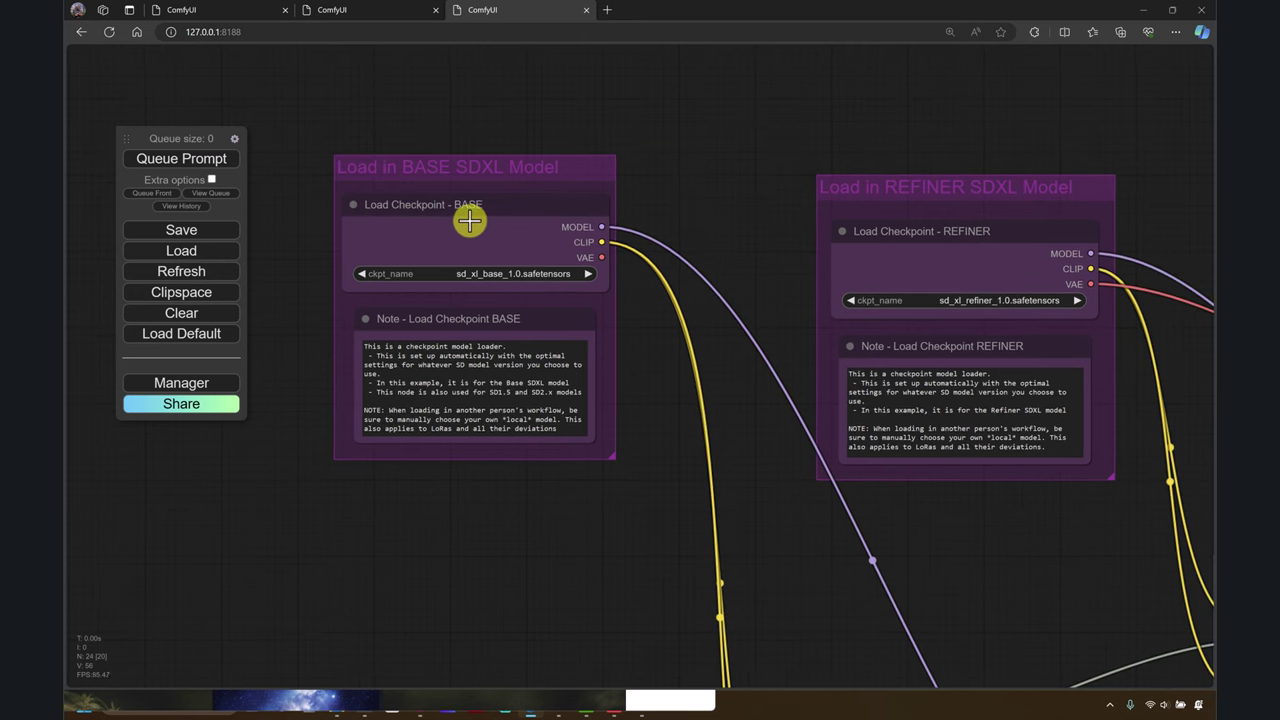
pyautogui.moveTo(710, 150); pyautogui.dragTo(629, 124)
pyautogui.moveTo(648, 228); pyautogui.dragTo(840, 184)
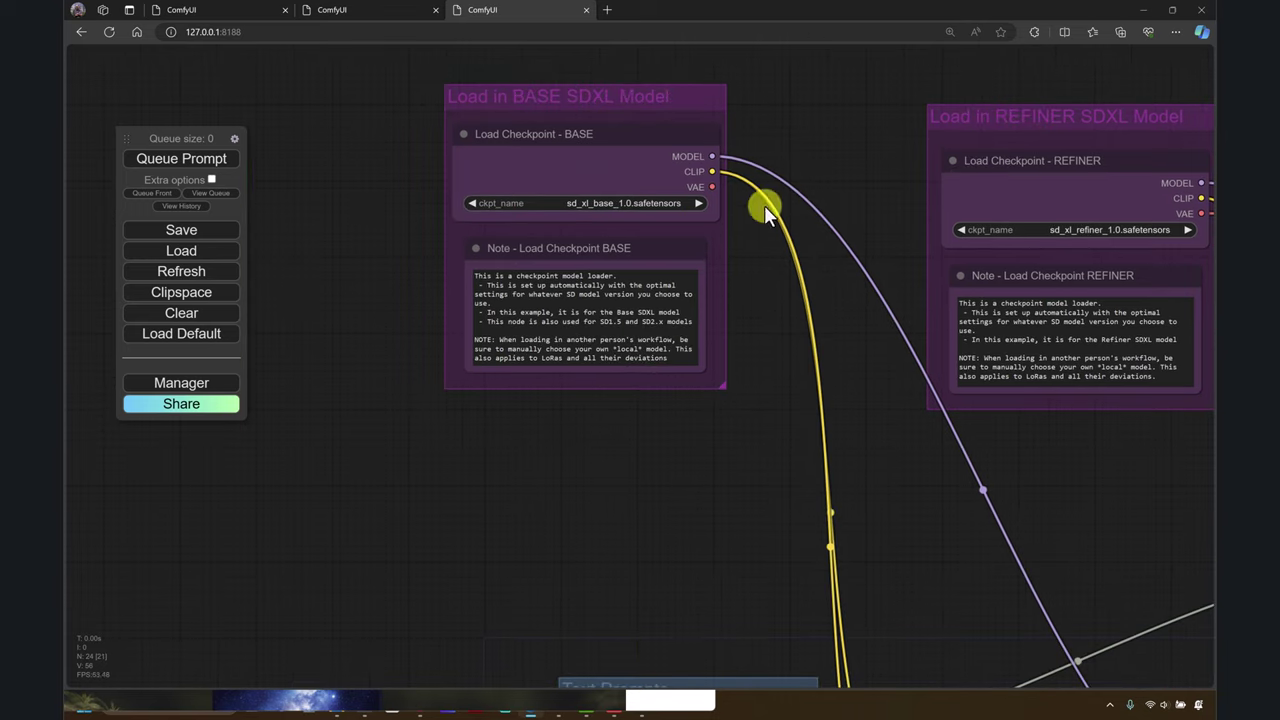
pyautogui.moveTo(562, 251)
pyautogui.mouseDown()
pyautogui.moveTo(531, 277)
pyautogui.moveTo(566, 252)
pyautogui.mouseUp()
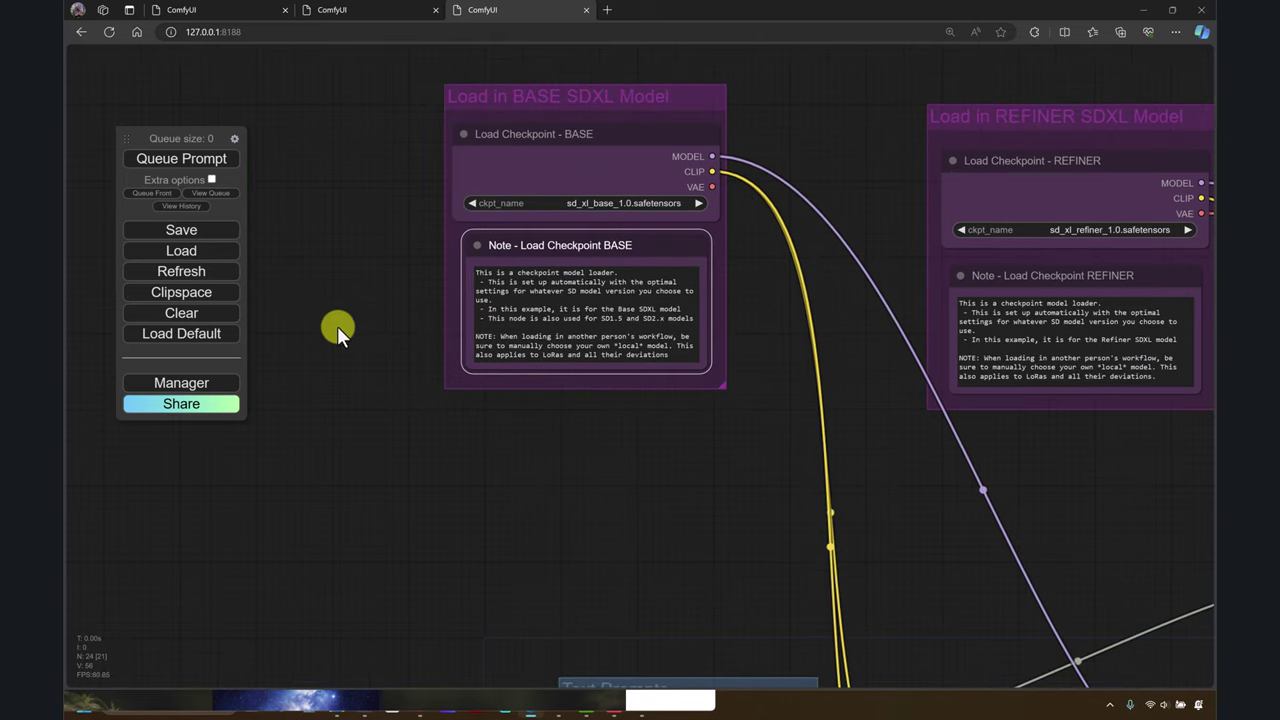
# - Add a Note node from the utils category and place it below and left of the Load in BASE SDXL Model group
pyautogui.rightClick(339, 324)
pyautogui.click(340, 326)
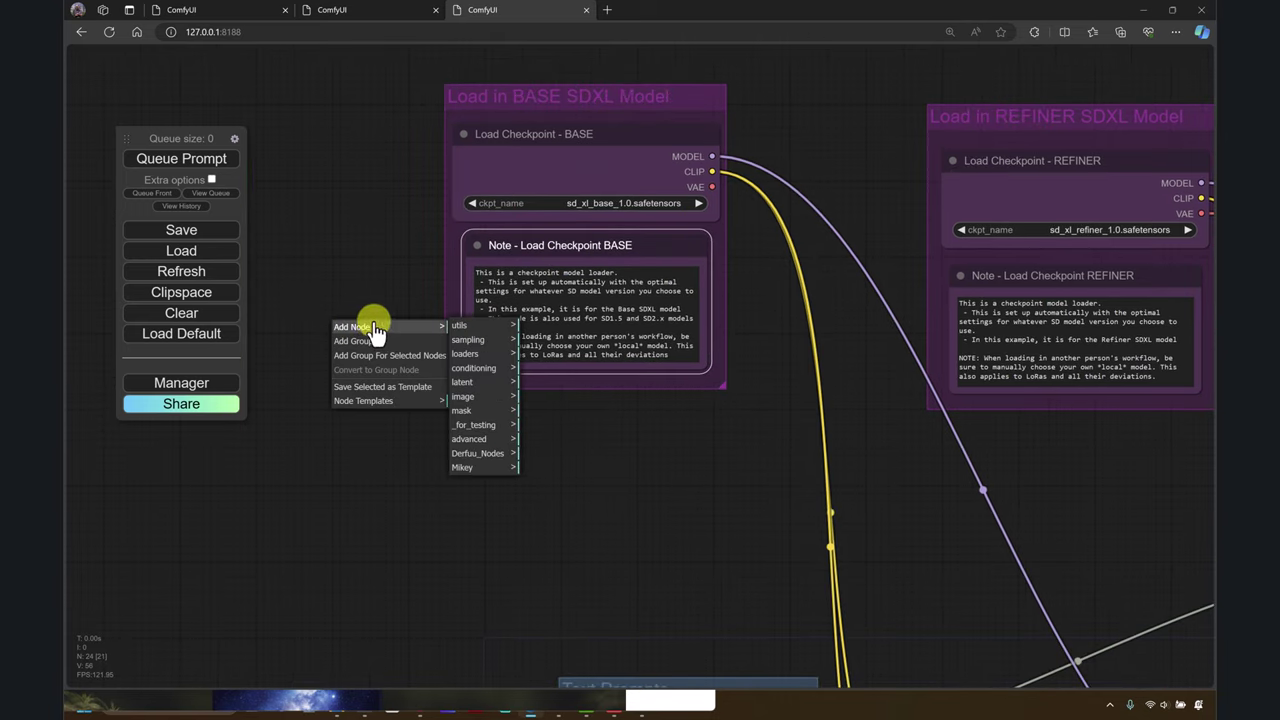
pyautogui.click(460, 326)
pyautogui.click(557, 338)
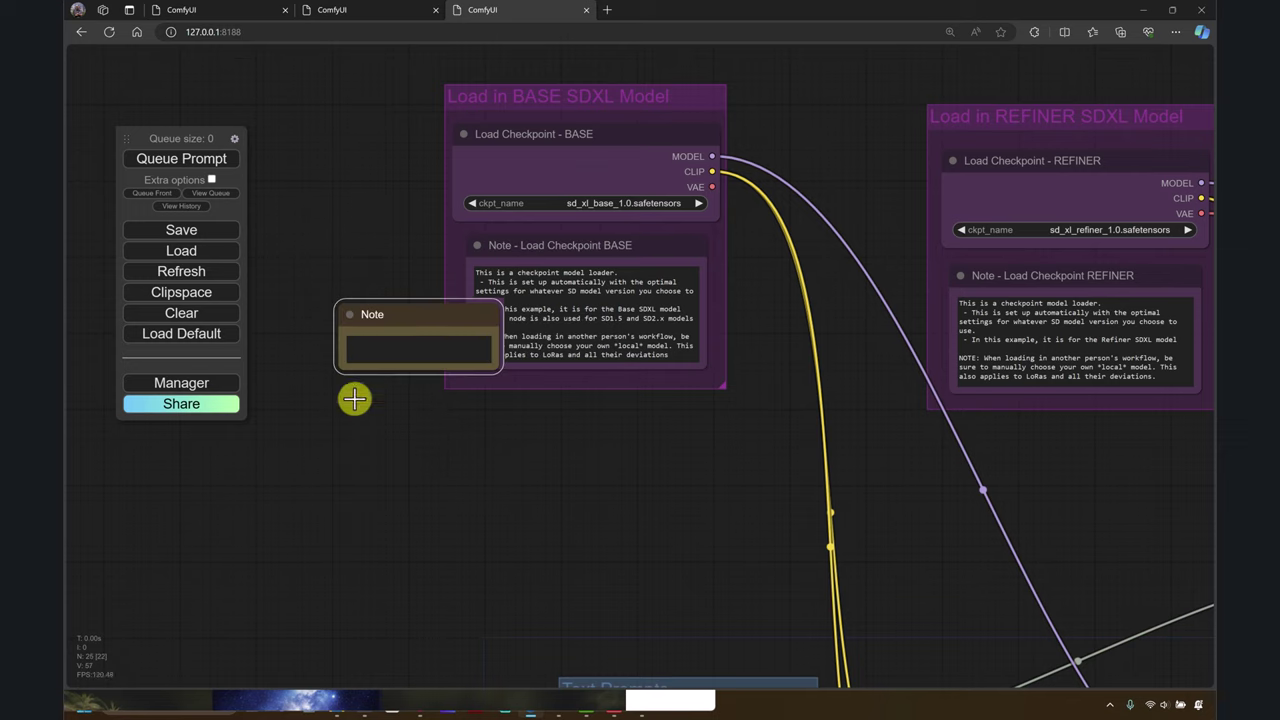
pyautogui.moveTo(423, 329); pyautogui.dragTo(396, 407)
# - Remove the empty Note node from the canvas
pyautogui.rightClick(397, 409)
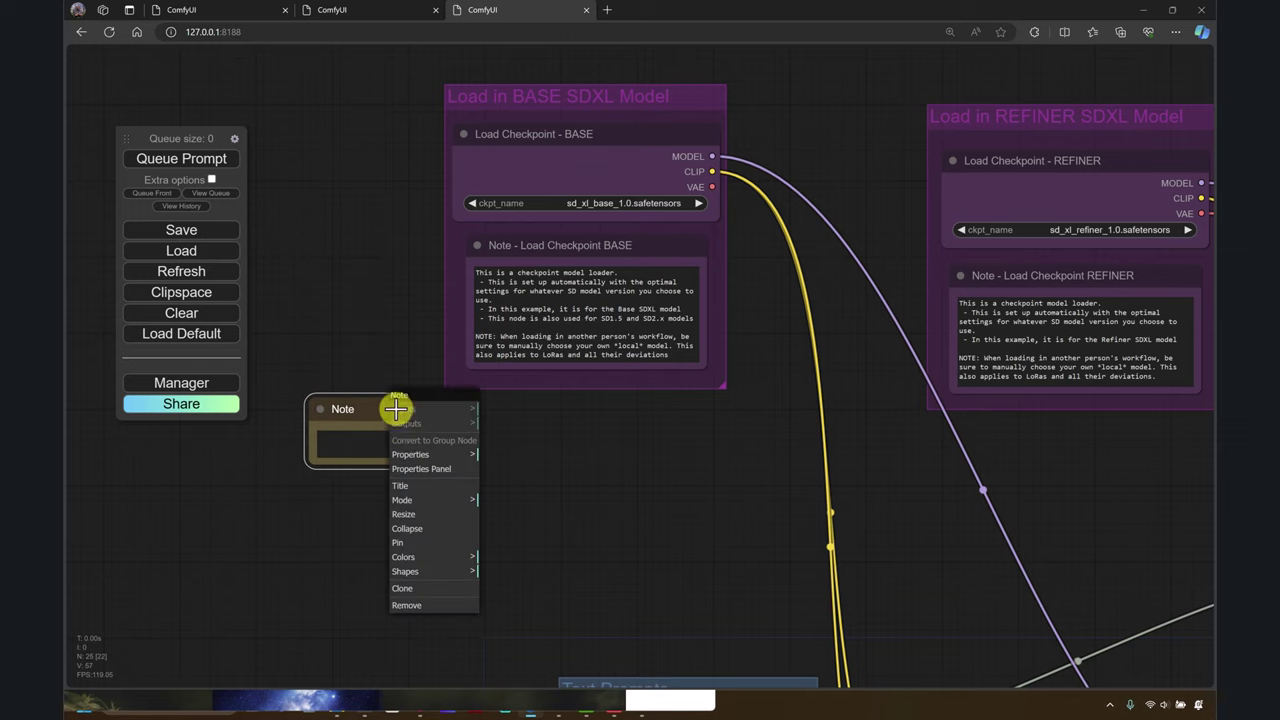
pyautogui.click(404, 605)
pyautogui.moveTo(592, 460); pyautogui.dragTo(519, 473)
pyautogui.moveTo(1045, 447); pyautogui.dragTo(930, 432)
pyautogui.moveTo(617, 202); pyautogui.dragTo(707, 116)
pyautogui.scroll(-4, 513, 385)
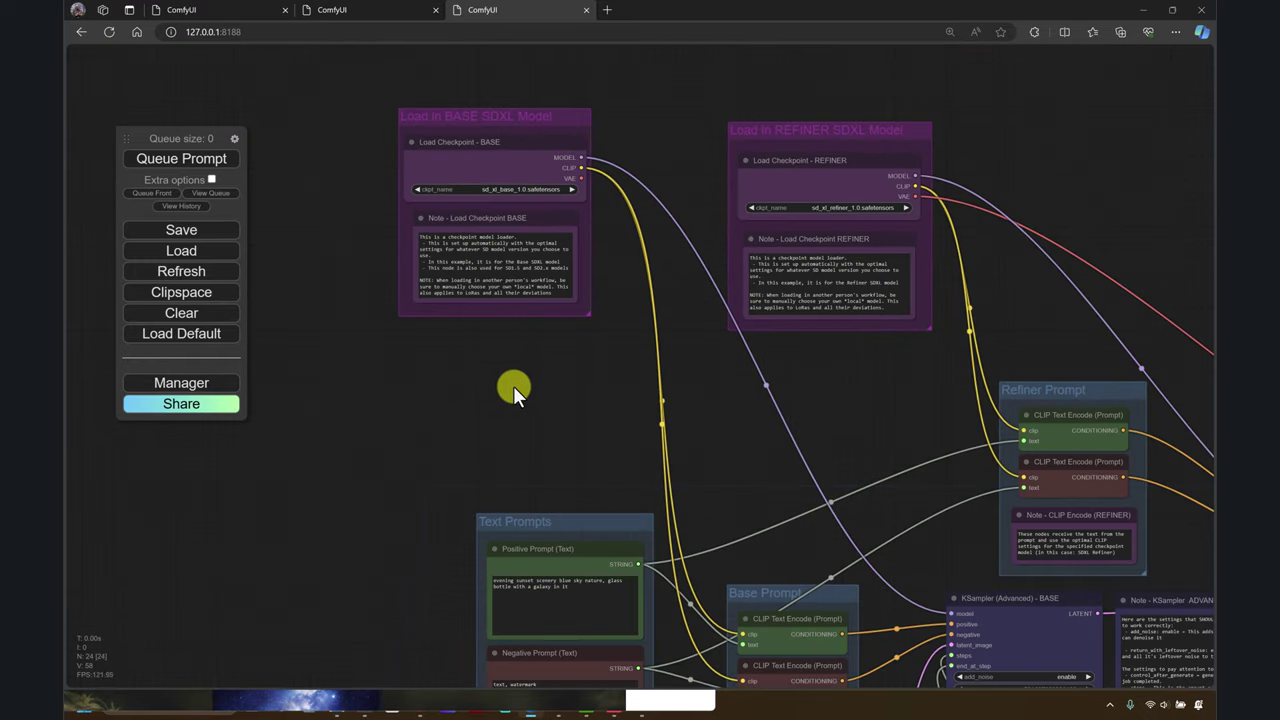
# - Examine how the Text Prompts group's positive and negative texts feed the Base Prompt and Refiner Prompt groups
pyautogui.moveTo(473, 436); pyautogui.dragTo(413, 362)
pyautogui.moveTo(484, 325); pyautogui.dragTo(556, 328)
pyautogui.moveTo(504, 284); pyautogui.dragTo(501, 164)
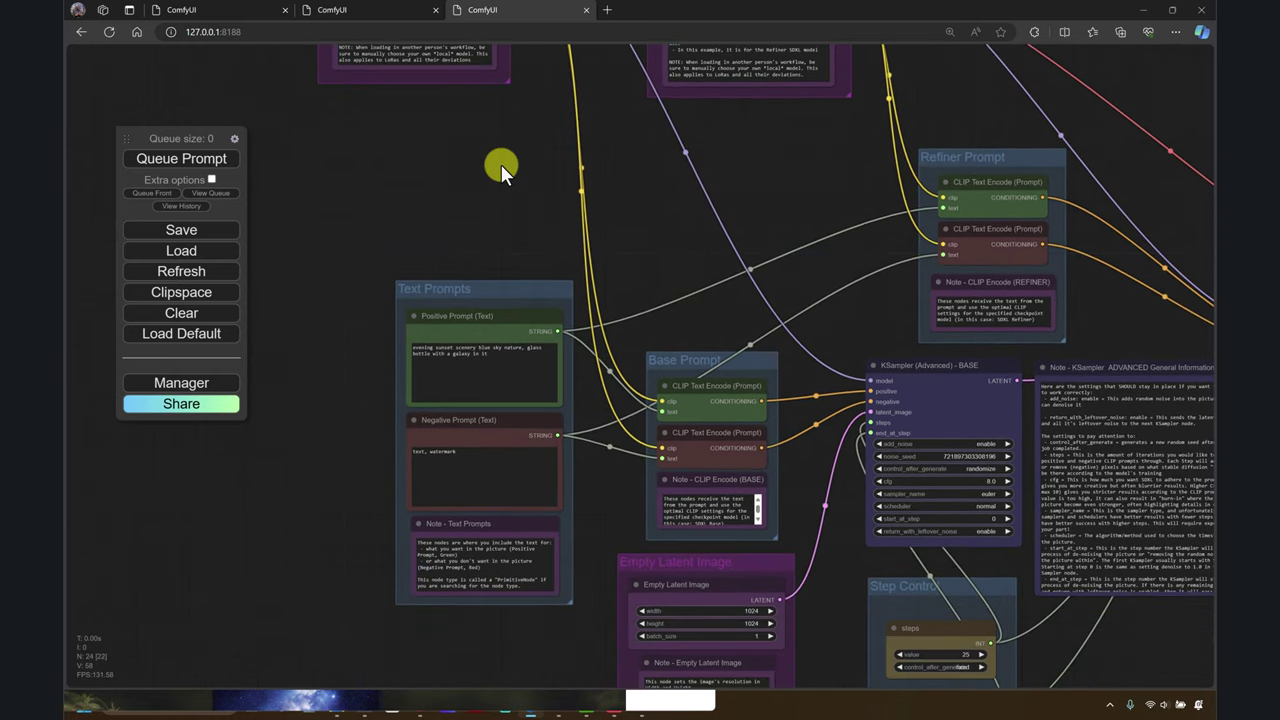
pyautogui.moveTo(511, 103); pyautogui.dragTo(547, 116)
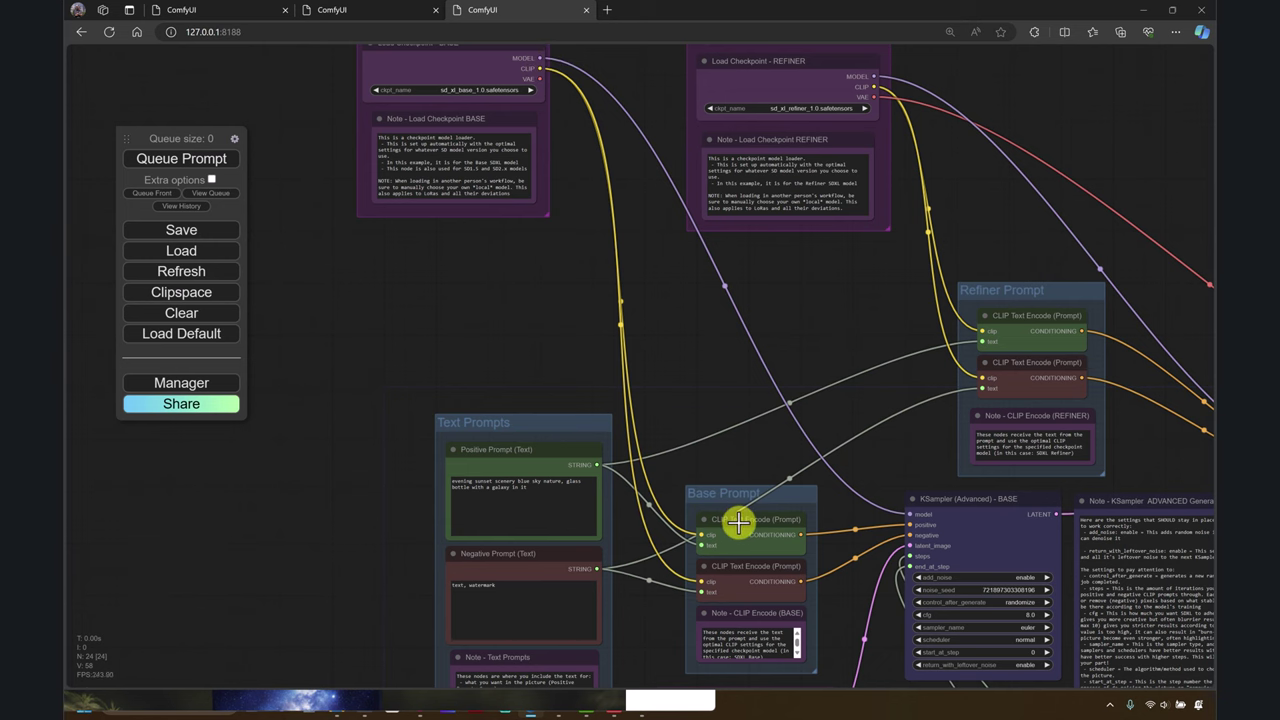
pyautogui.moveTo(683, 366); pyautogui.dragTo(636, 157)
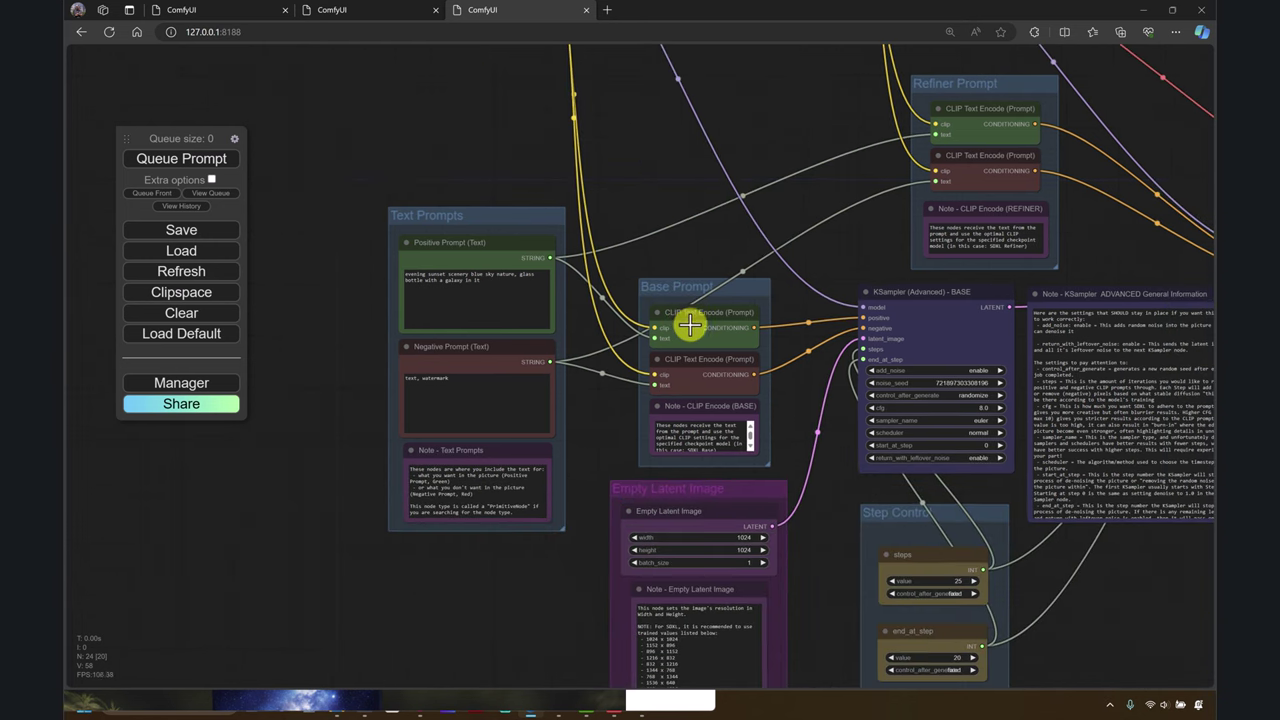
pyautogui.moveTo(350, 142); pyautogui.dragTo(439, 176)
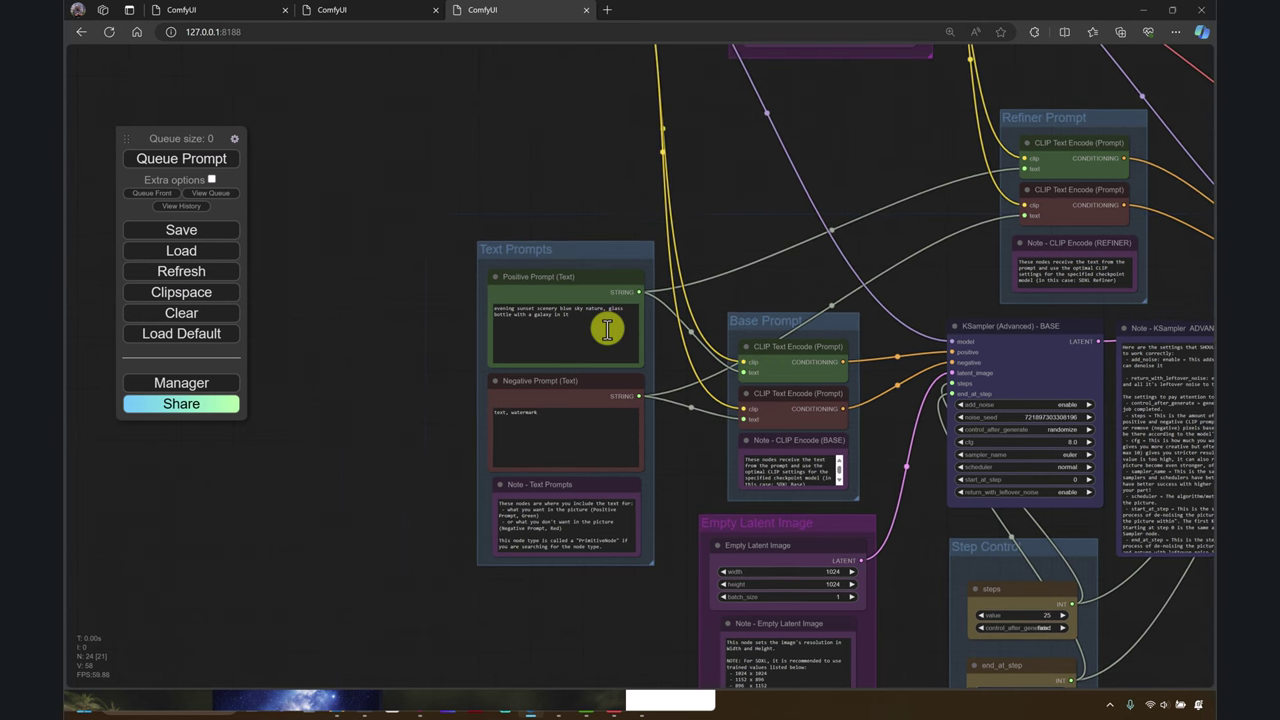
pyautogui.click(509, 309)
pyautogui.moveTo(896, 146); pyautogui.dragTo(713, 310)
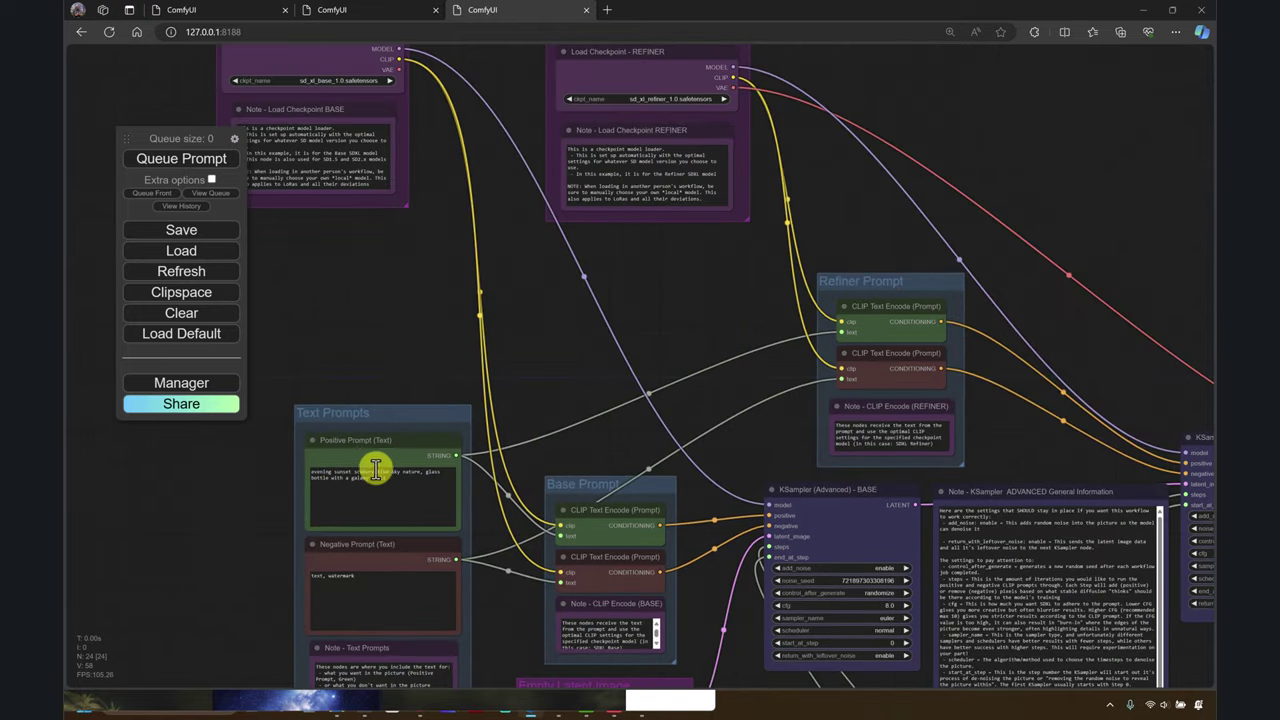
pyautogui.moveTo(545, 299); pyautogui.dragTo(640, 217)
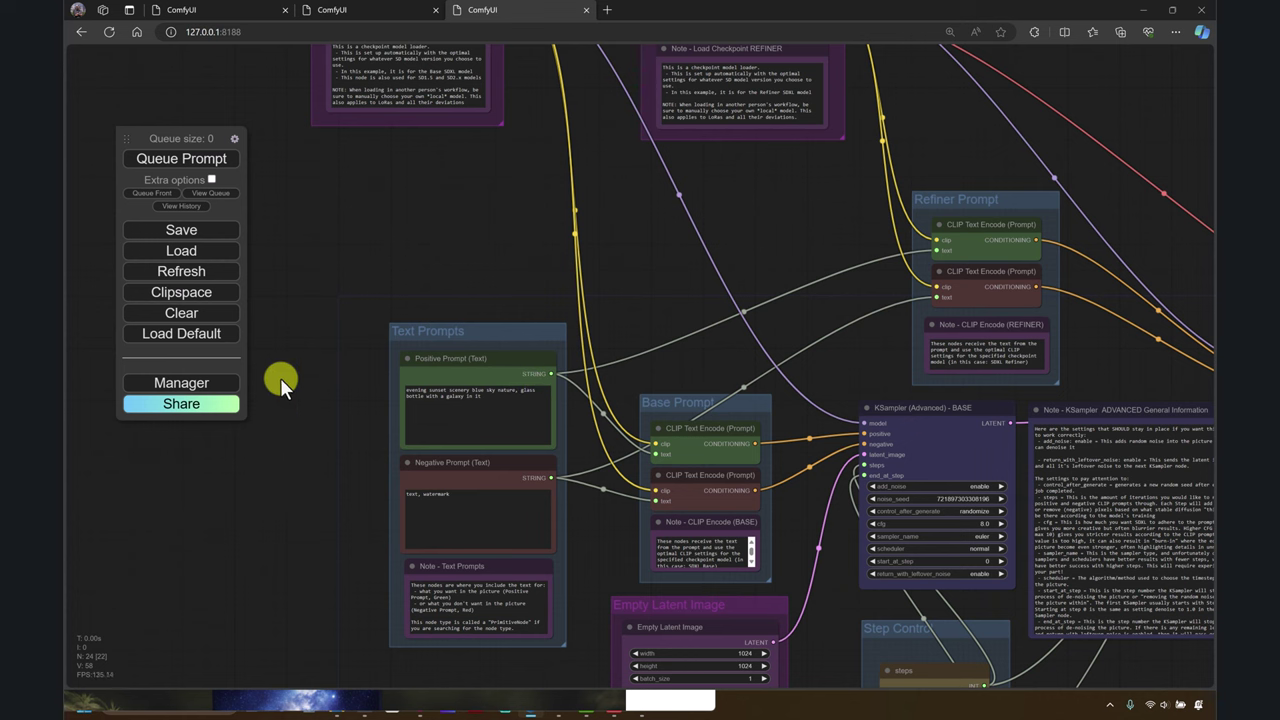
pyautogui.moveTo(340, 480); pyautogui.dragTo(364, 341)
pyautogui.moveTo(400, 540); pyautogui.dragTo(254, 538)
pyautogui.moveTo(727, 166); pyautogui.dragTo(558, 203)
pyautogui.moveTo(515, 124); pyautogui.dragTo(691, 353)
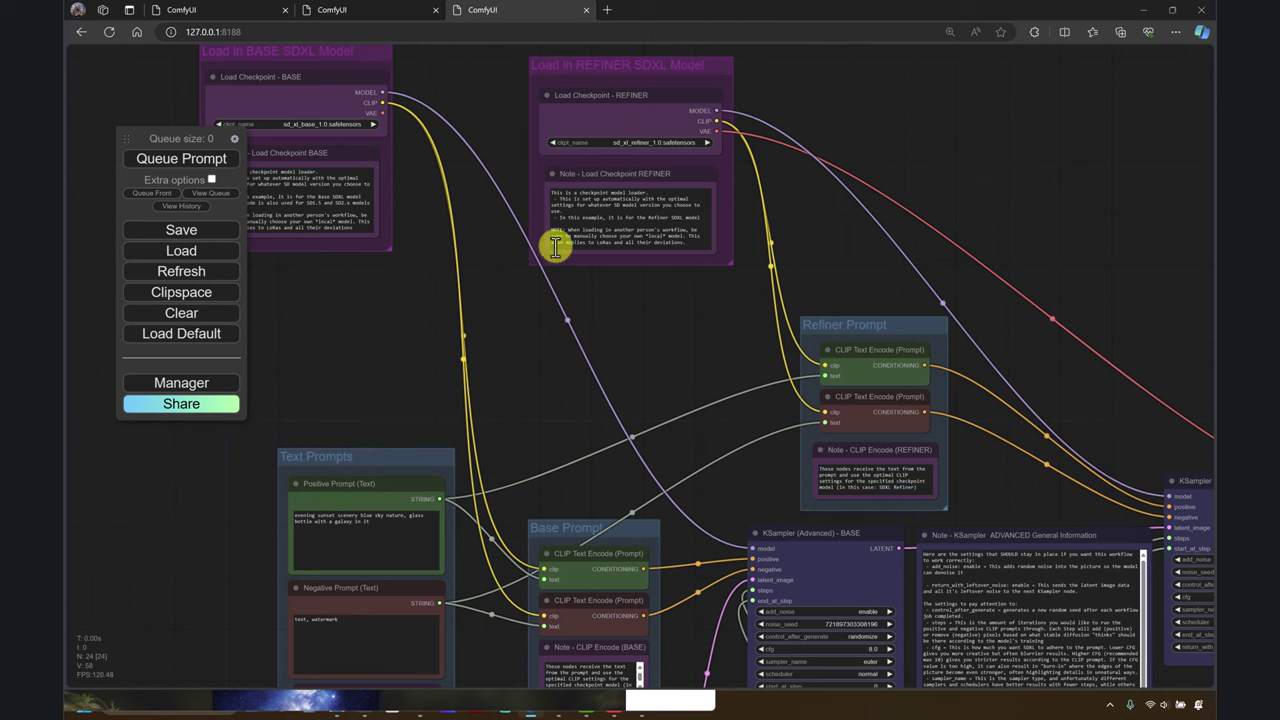
# - Examine the Empty Latent Image and Step Control groups and the base KSampler's options for converting steps and end_at_step
pyautogui.moveTo(556, 250); pyautogui.dragTo(568, 272)
pyautogui.moveTo(588, 282); pyautogui.dragTo(582, 240)
pyautogui.moveTo(640, 328); pyautogui.dragTo(572, 205)
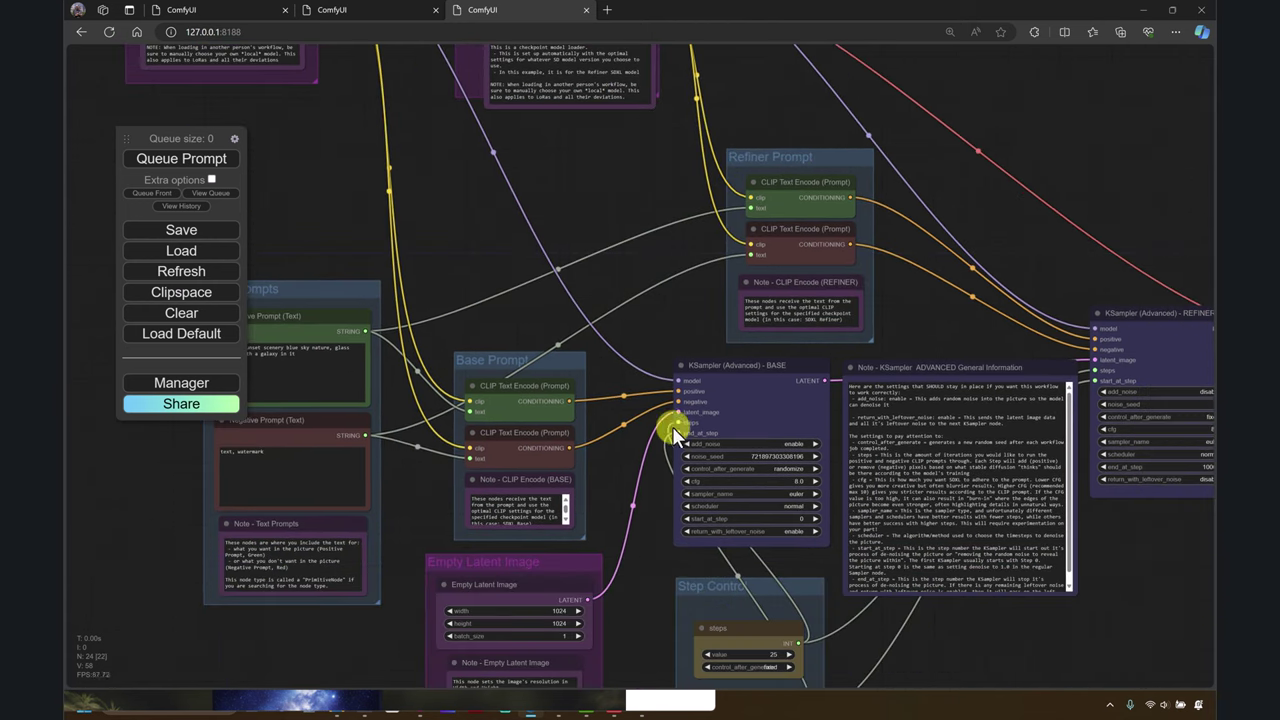
pyautogui.scroll(-4, 691, 366)
pyautogui.hscroll(1, 660, 200)
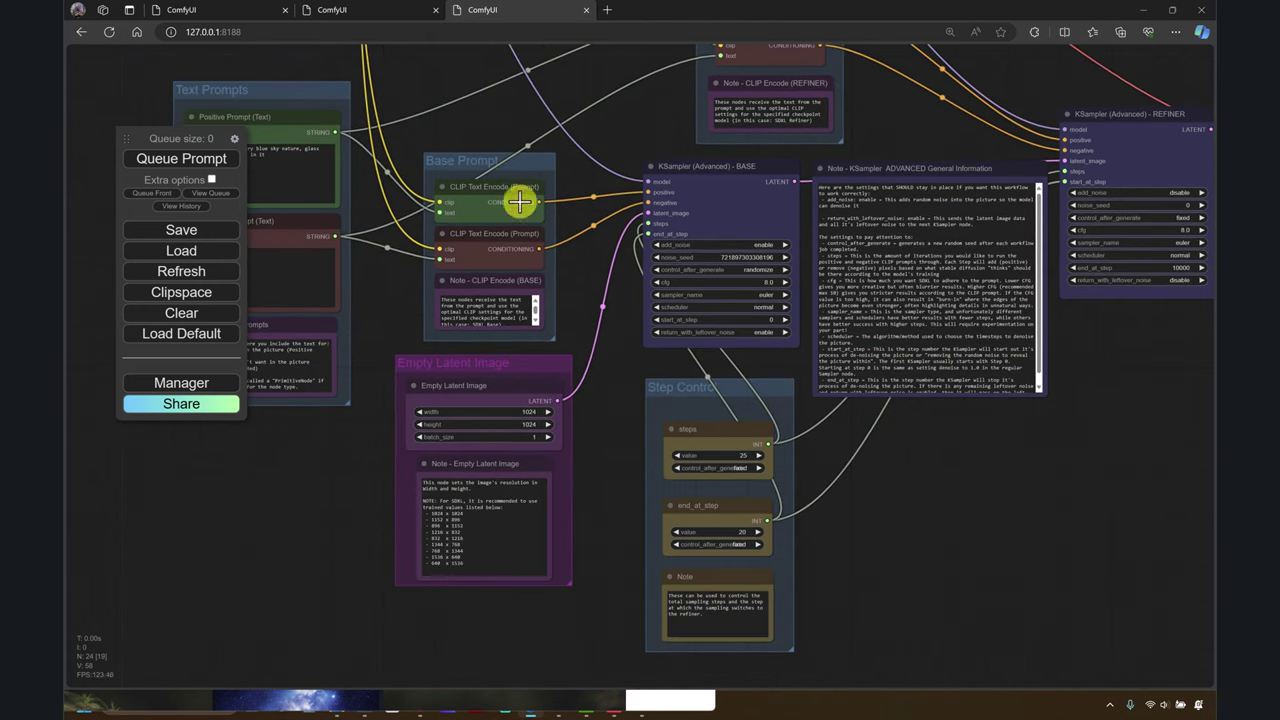
pyautogui.scroll(-3, 623, 366)
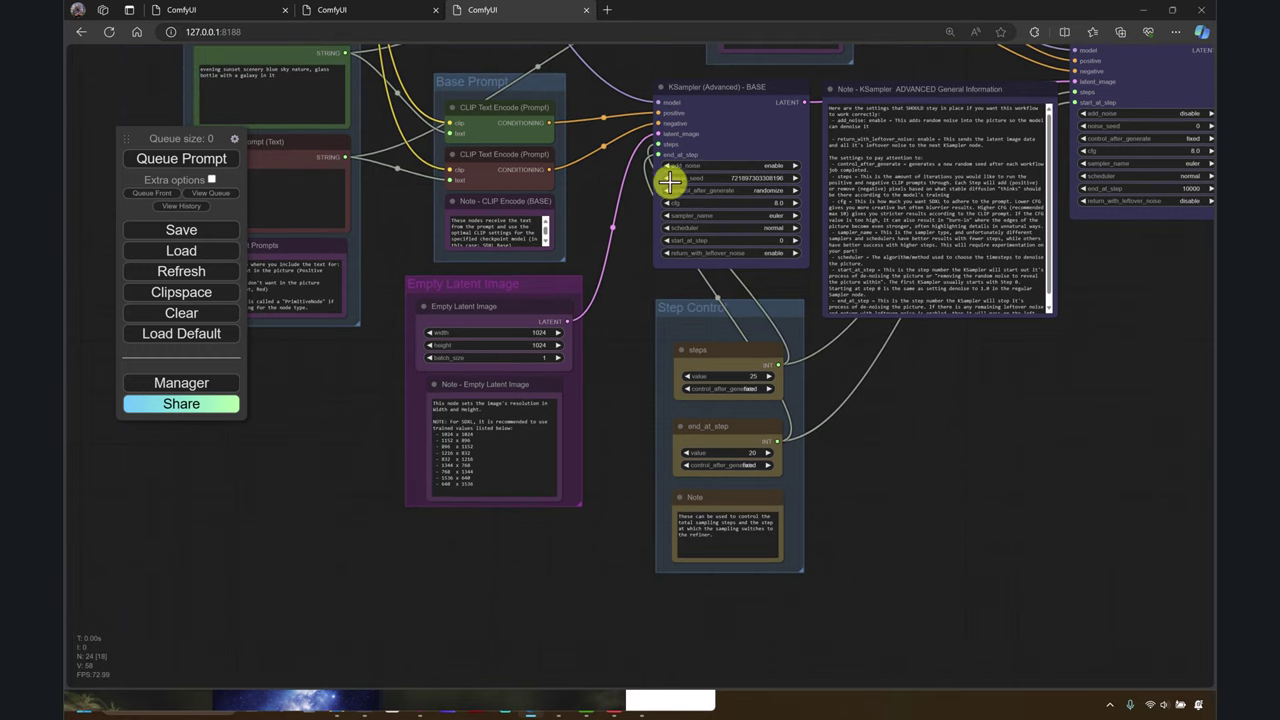
pyautogui.moveTo(628, 321); pyautogui.dragTo(563, 487)
pyautogui.moveTo(804, 513); pyautogui.dragTo(867, 362)
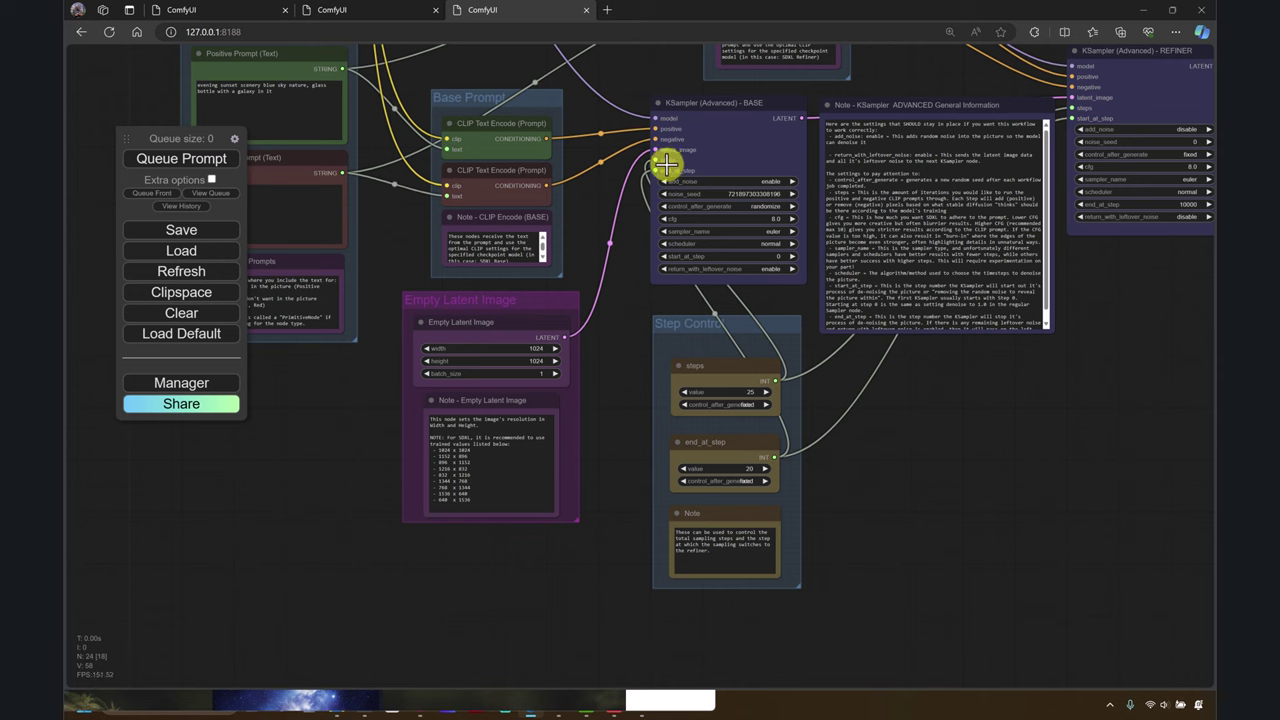
pyautogui.rightClick(721, 103)
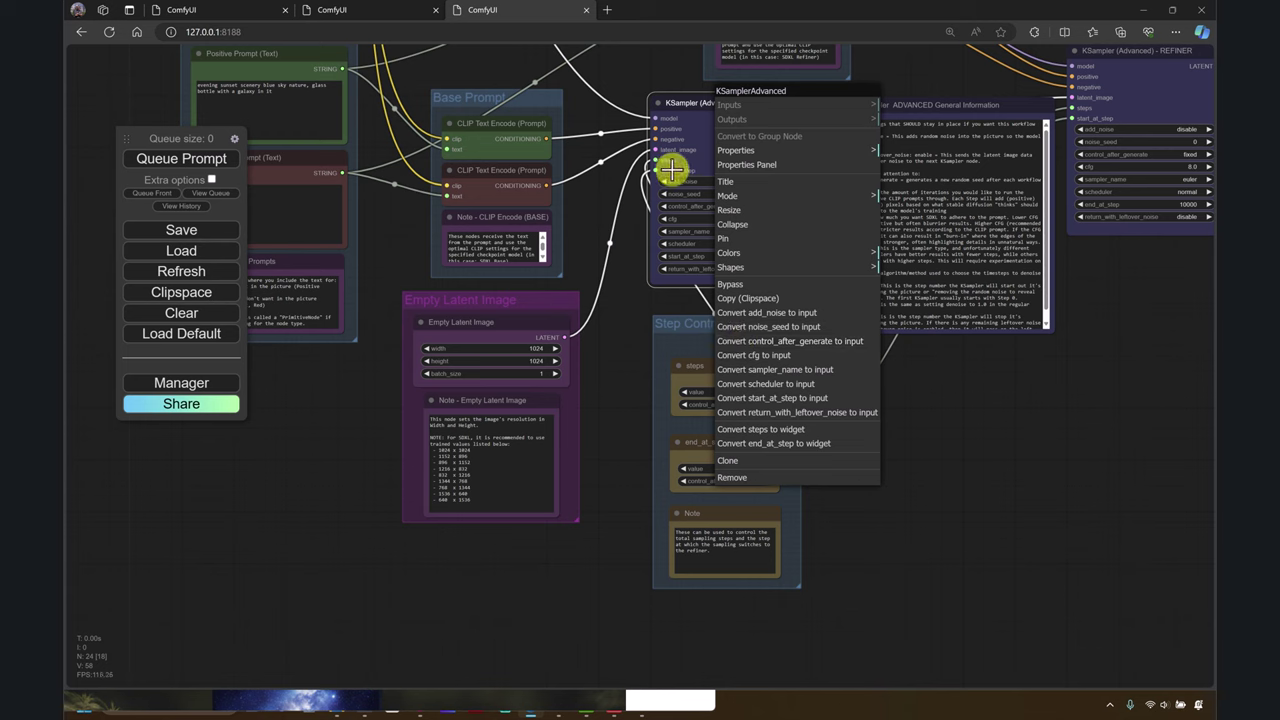
pyautogui.click(622, 329)
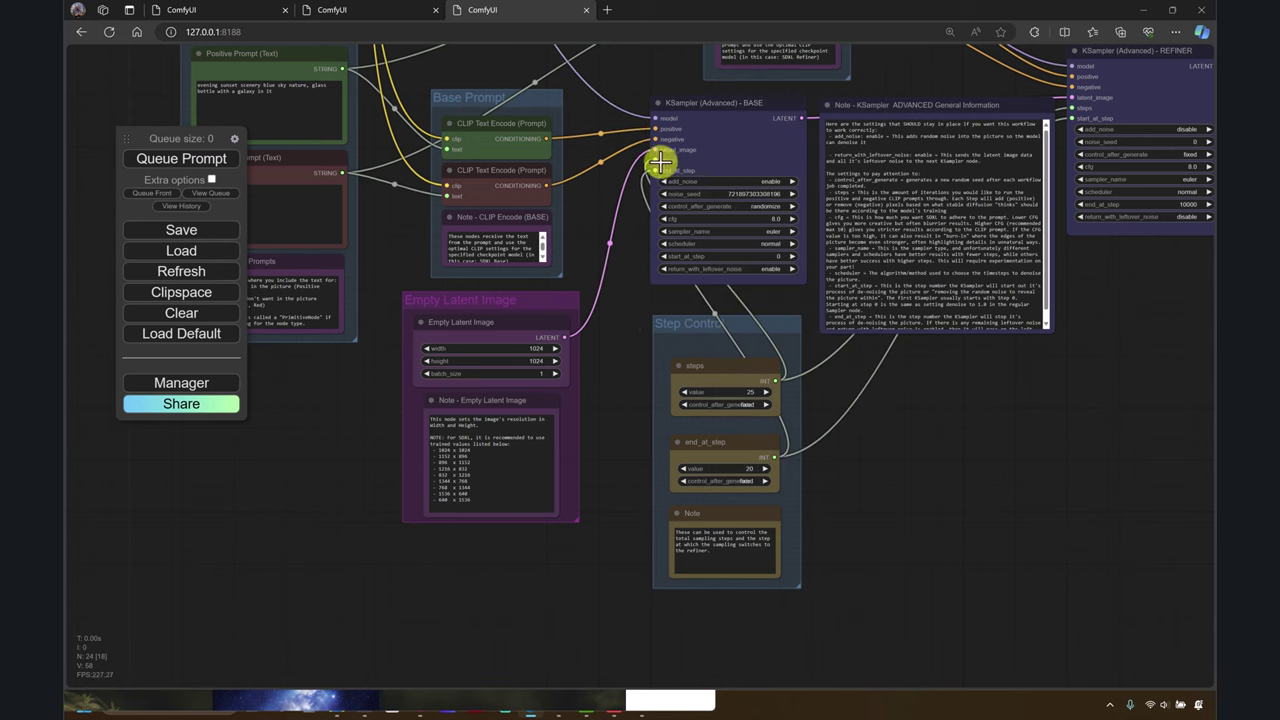
# - Try feeding the base KSampler's steps input from a new Integer node placed below the Empty Latent Image group
pyautogui.moveTo(657, 160); pyautogui.dragTo(911, 542)
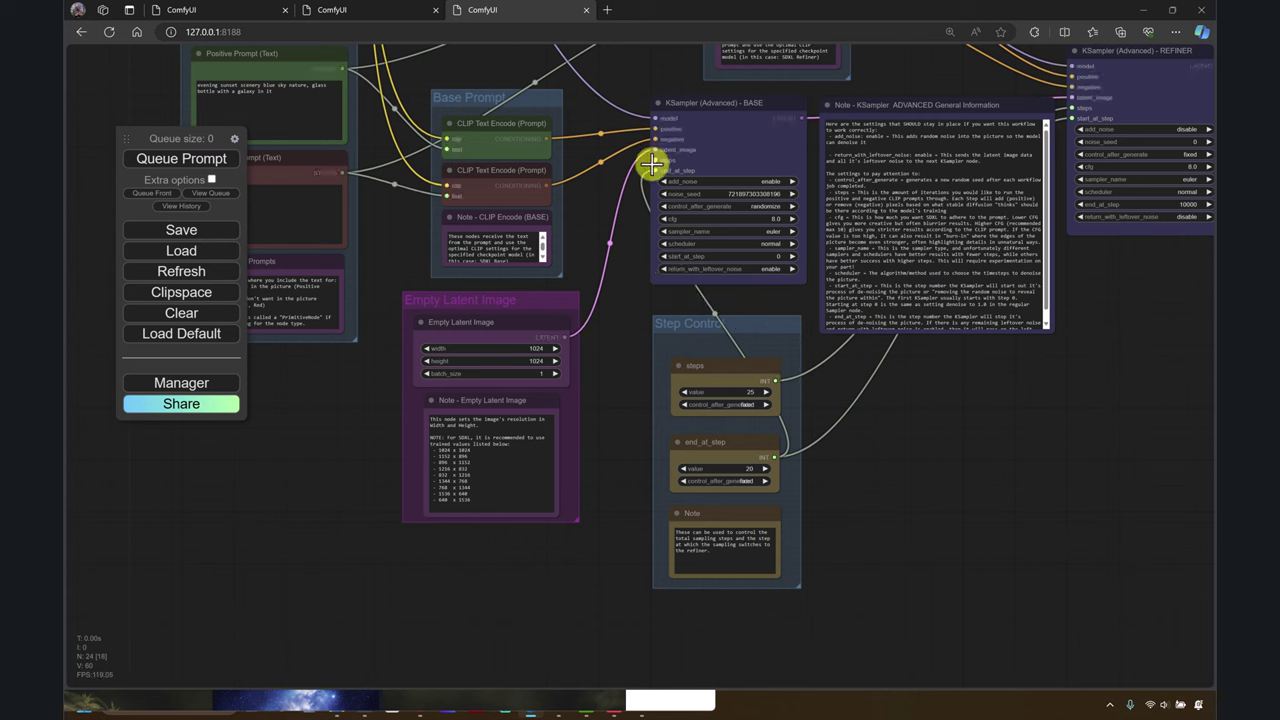
pyautogui.moveTo(656, 160); pyautogui.dragTo(523, 628)
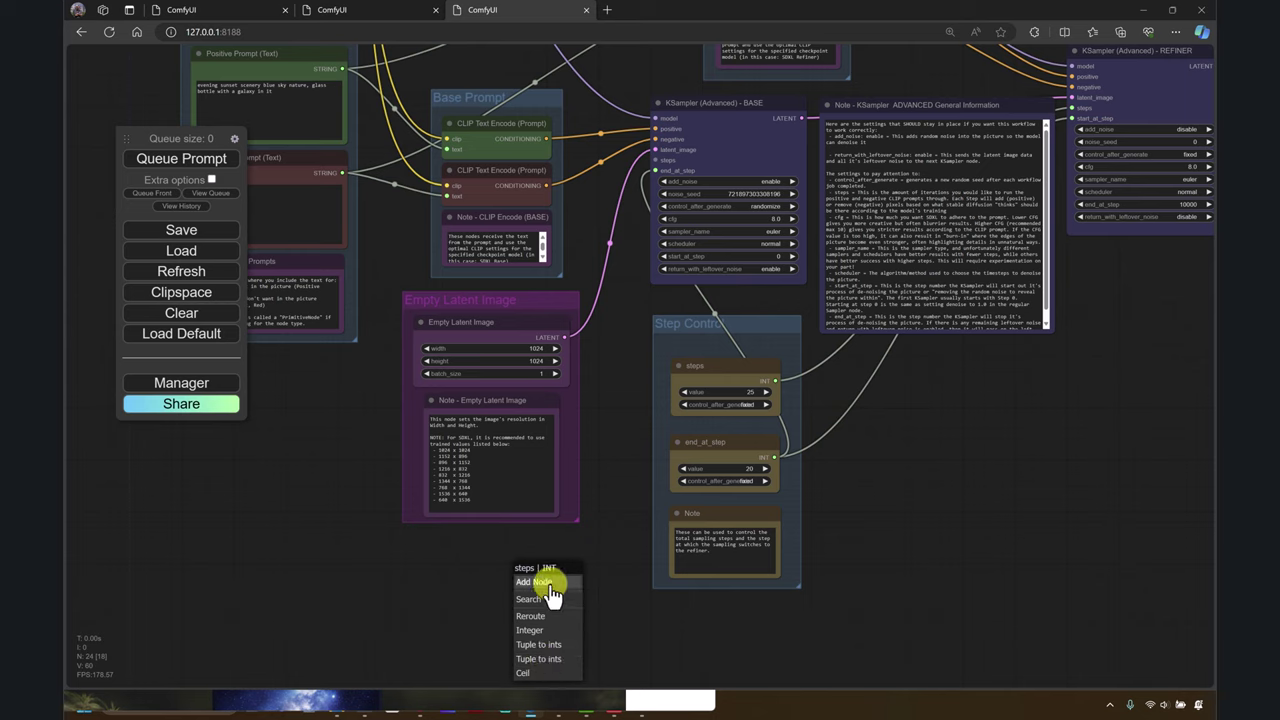
pyautogui.click(554, 630)
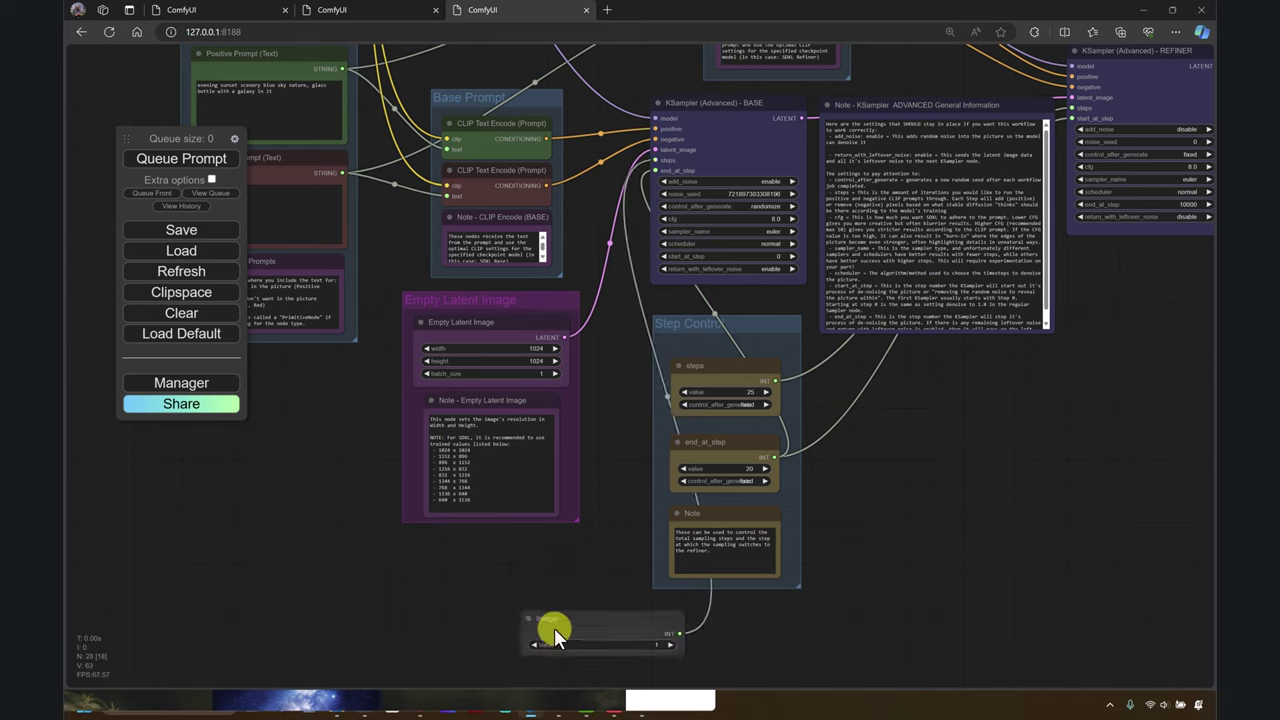
pyautogui.moveTo(564, 618); pyautogui.dragTo(441, 590)
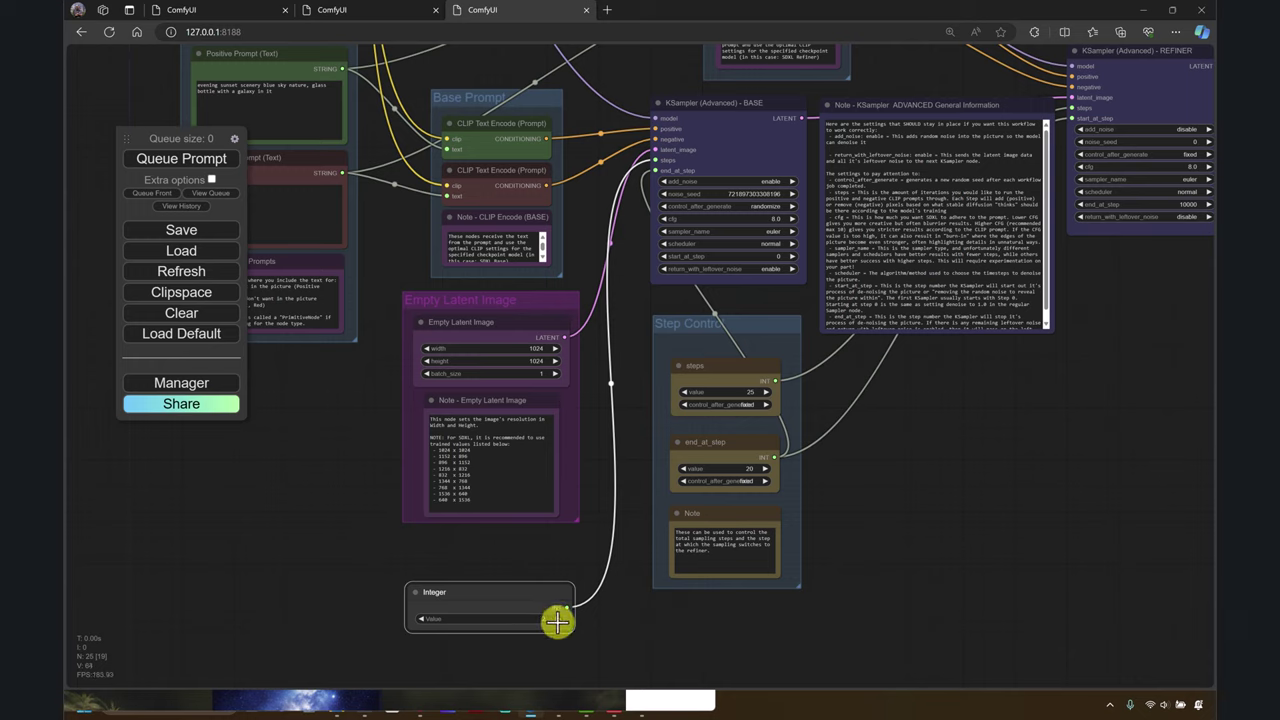
# - Remove the Integer node and restore the link from the Step Control steps node to the base KSampler
pyautogui.rightClick(532, 590)
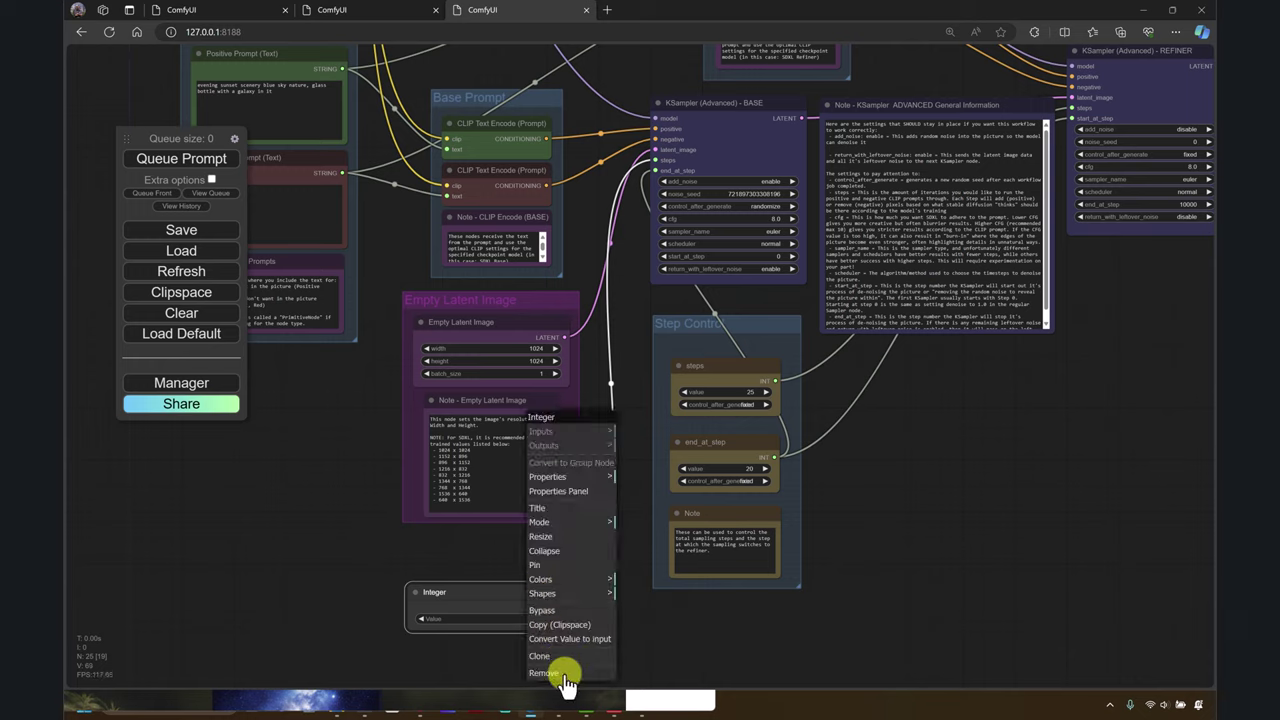
pyautogui.click(563, 674)
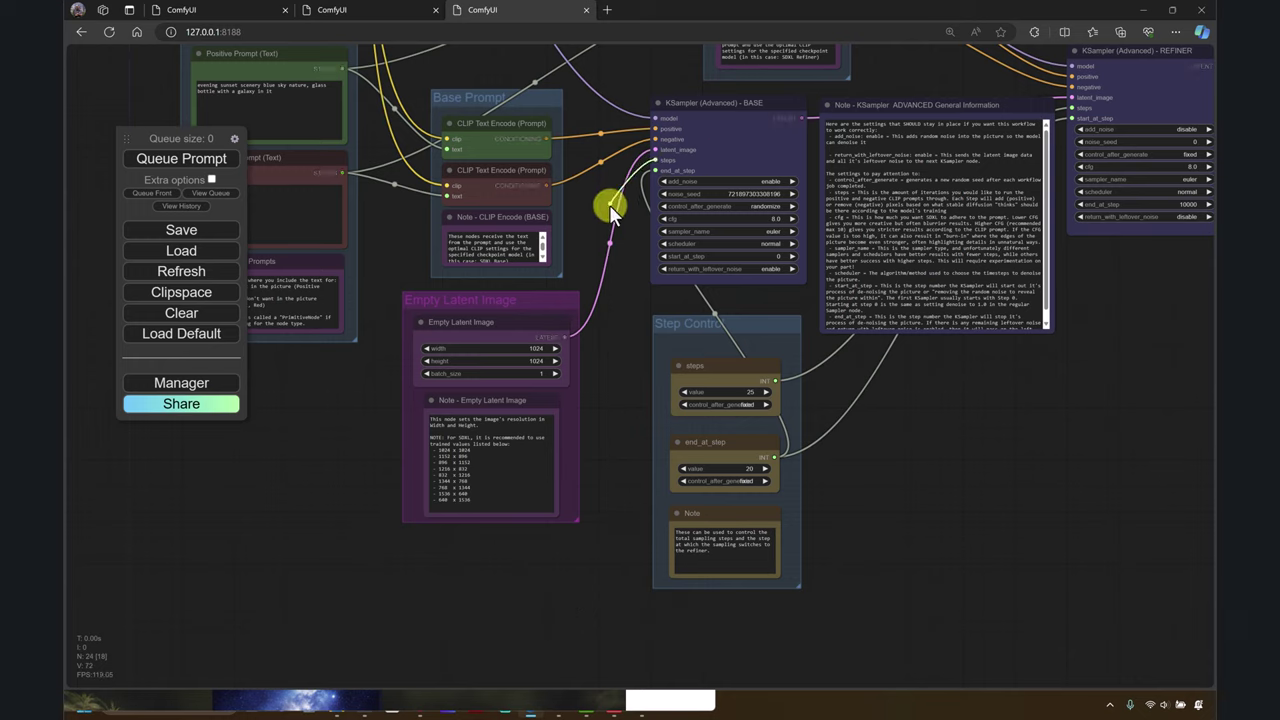
pyautogui.moveTo(681, 353)
pyautogui.mouseDown()
pyautogui.moveTo(715, 365)
pyautogui.moveTo(683, 368)
pyautogui.mouseUp()
pyautogui.moveTo(933, 450); pyautogui.dragTo(914, 481)
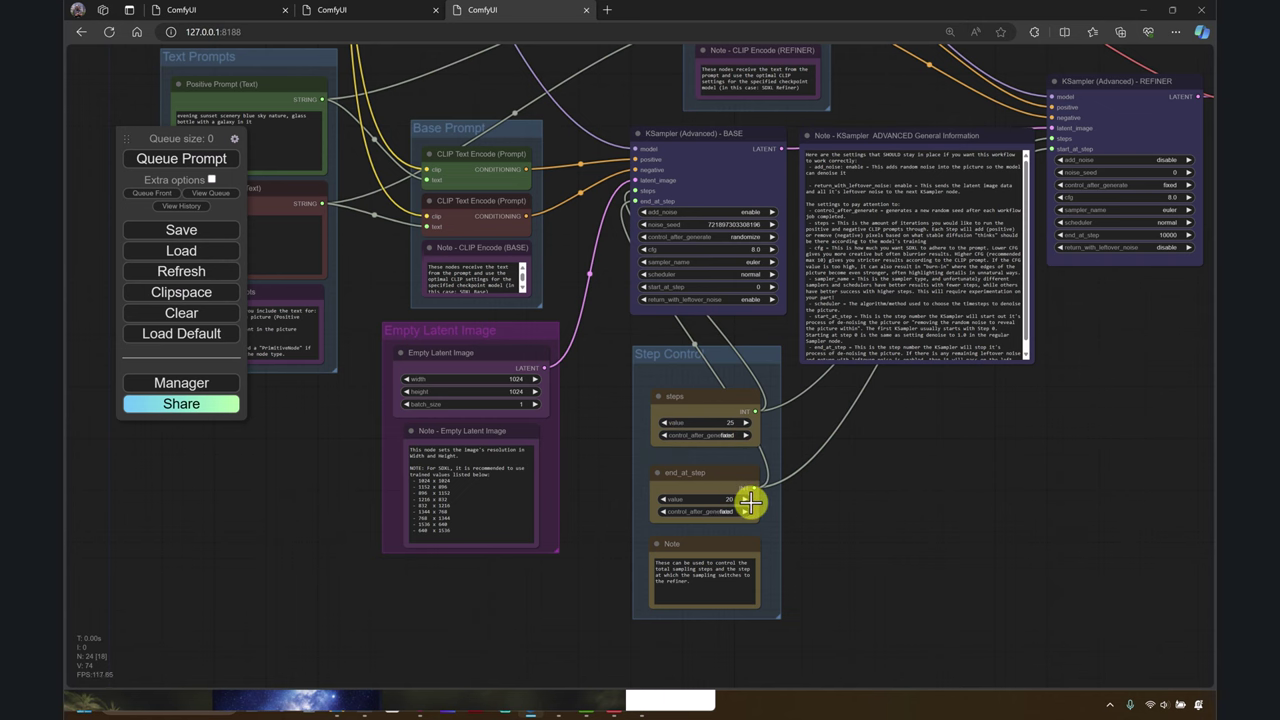
# - Bypass the Save Image node and connect the VAE Decode image output to a new Preview Image node
pyautogui.moveTo(887, 528); pyautogui.dragTo(652, 493)
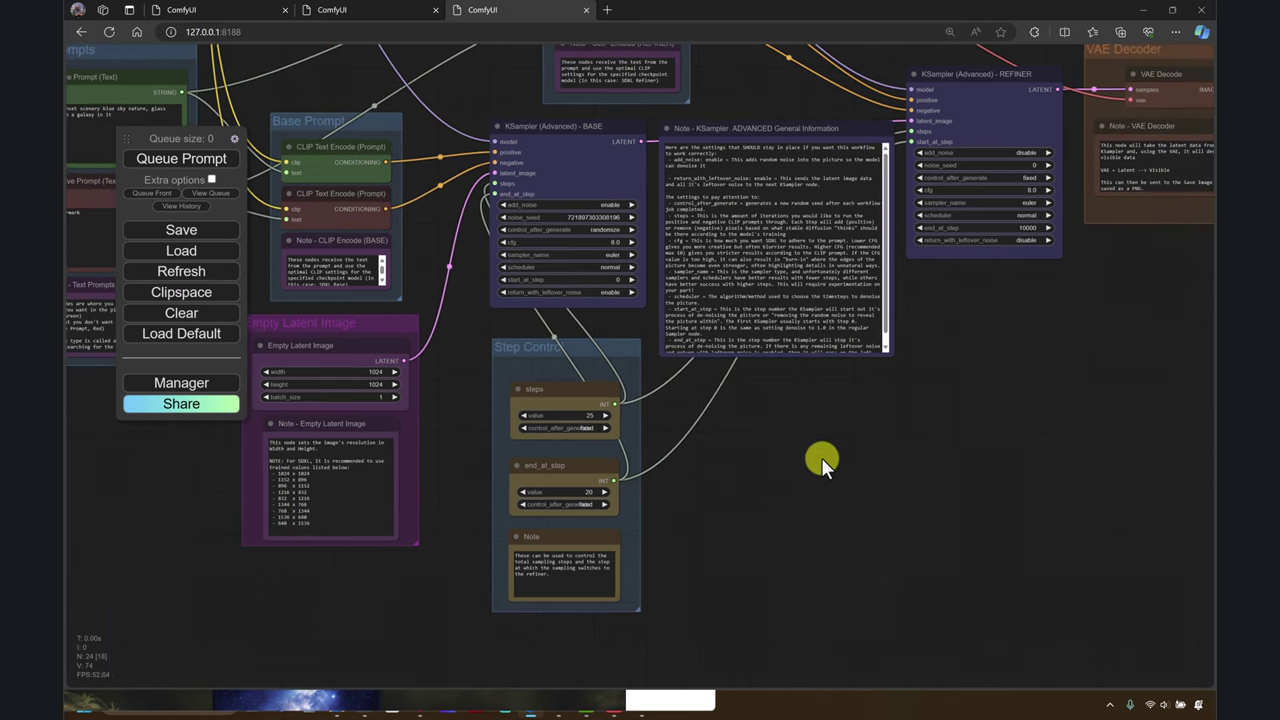
pyautogui.moveTo(821, 457); pyautogui.dragTo(599, 500)
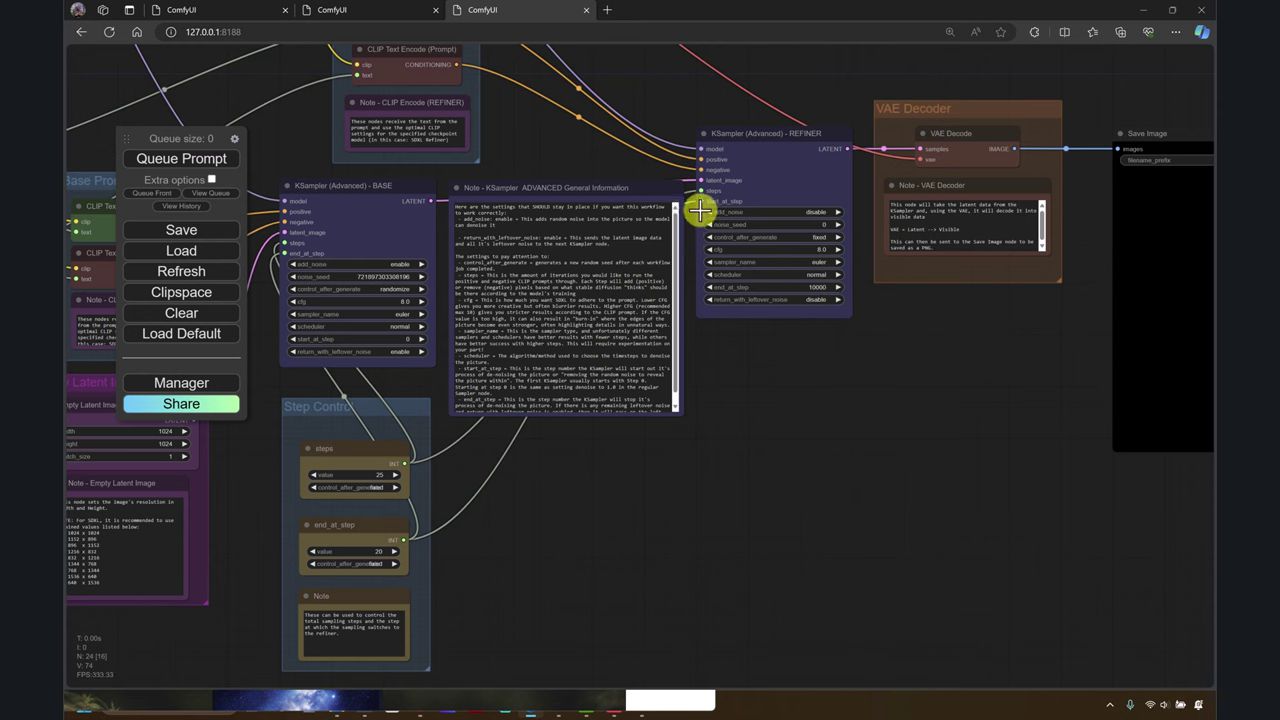
pyautogui.moveTo(928, 366); pyautogui.dragTo(685, 462)
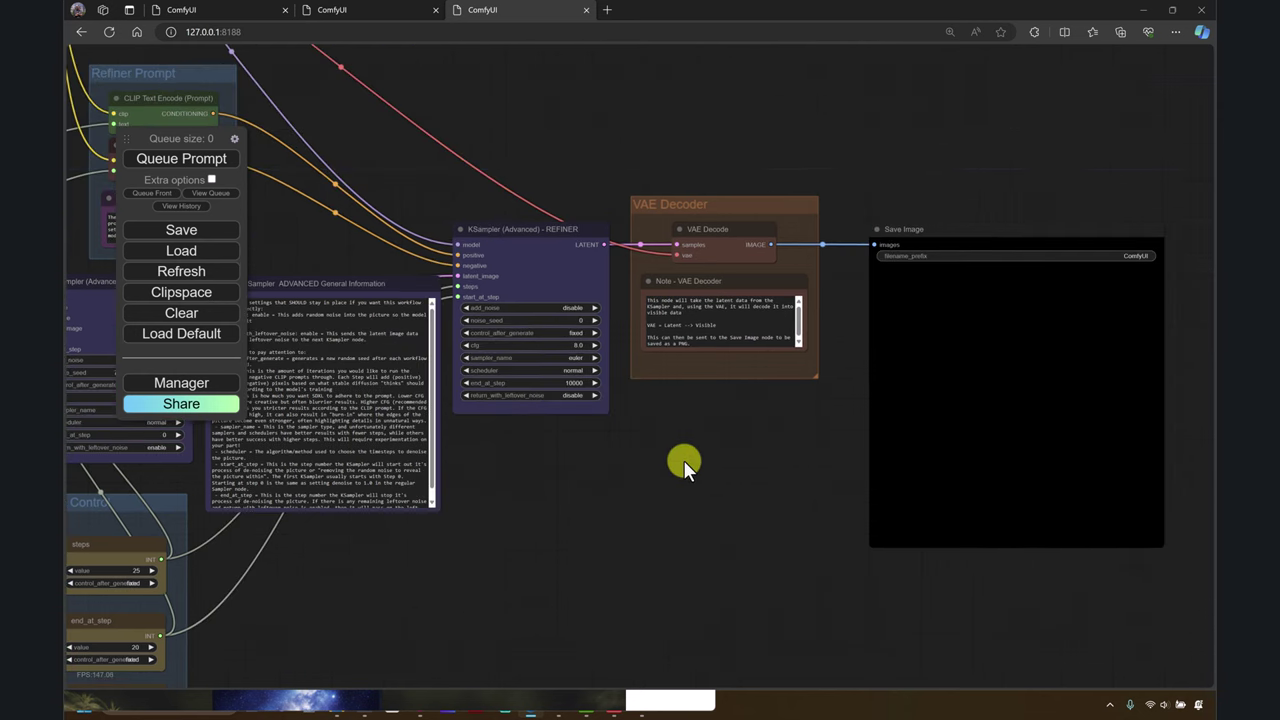
pyautogui.moveTo(764, 440); pyautogui.dragTo(686, 418)
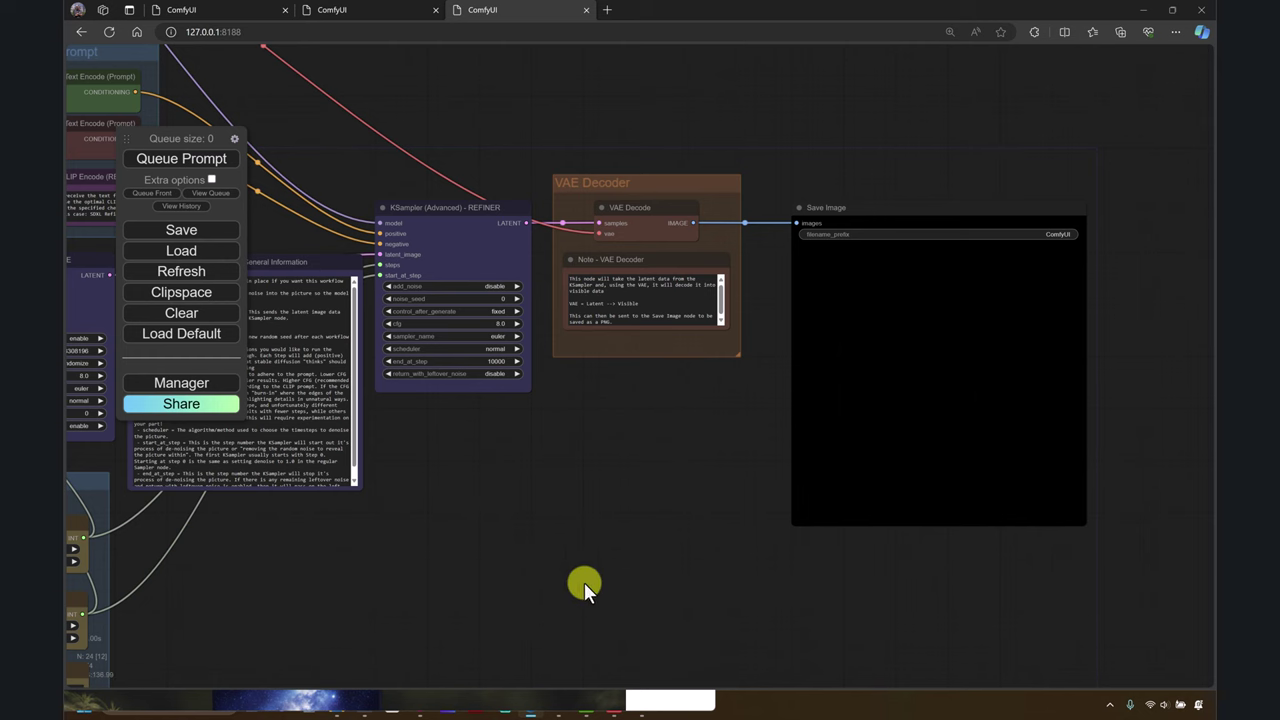
pyautogui.moveTo(755, 336); pyautogui.dragTo(779, 252)
pyautogui.rightClick(897, 120)
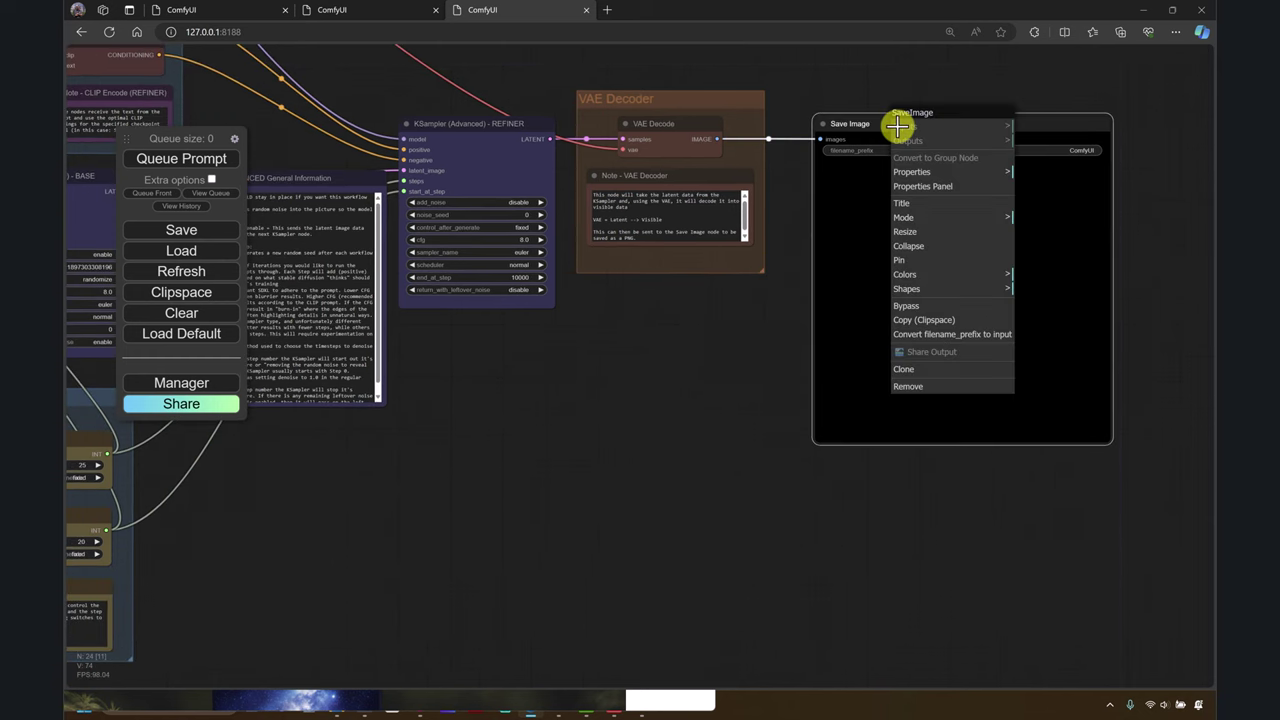
pyautogui.click(918, 306)
pyautogui.moveTo(719, 140); pyautogui.dragTo(612, 455)
pyautogui.click(659, 562)
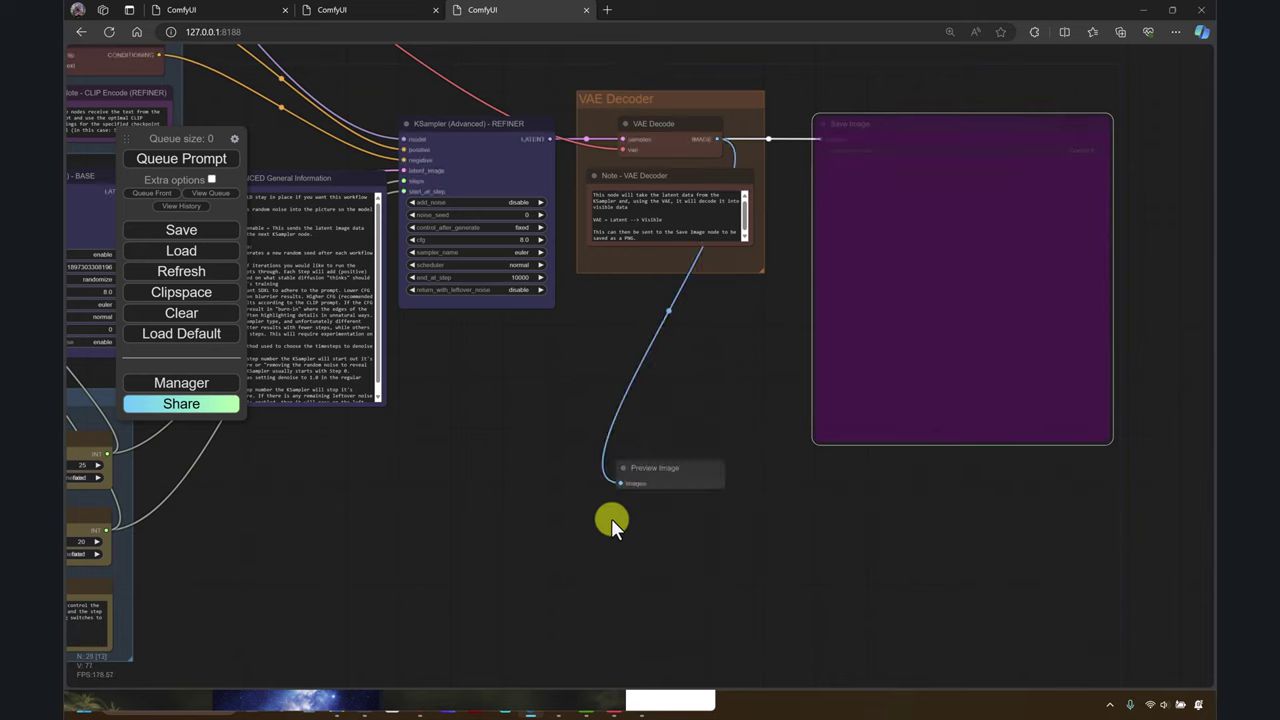
# - Try to queue the prompt and dismiss the validation error
pyautogui.click(182, 155)
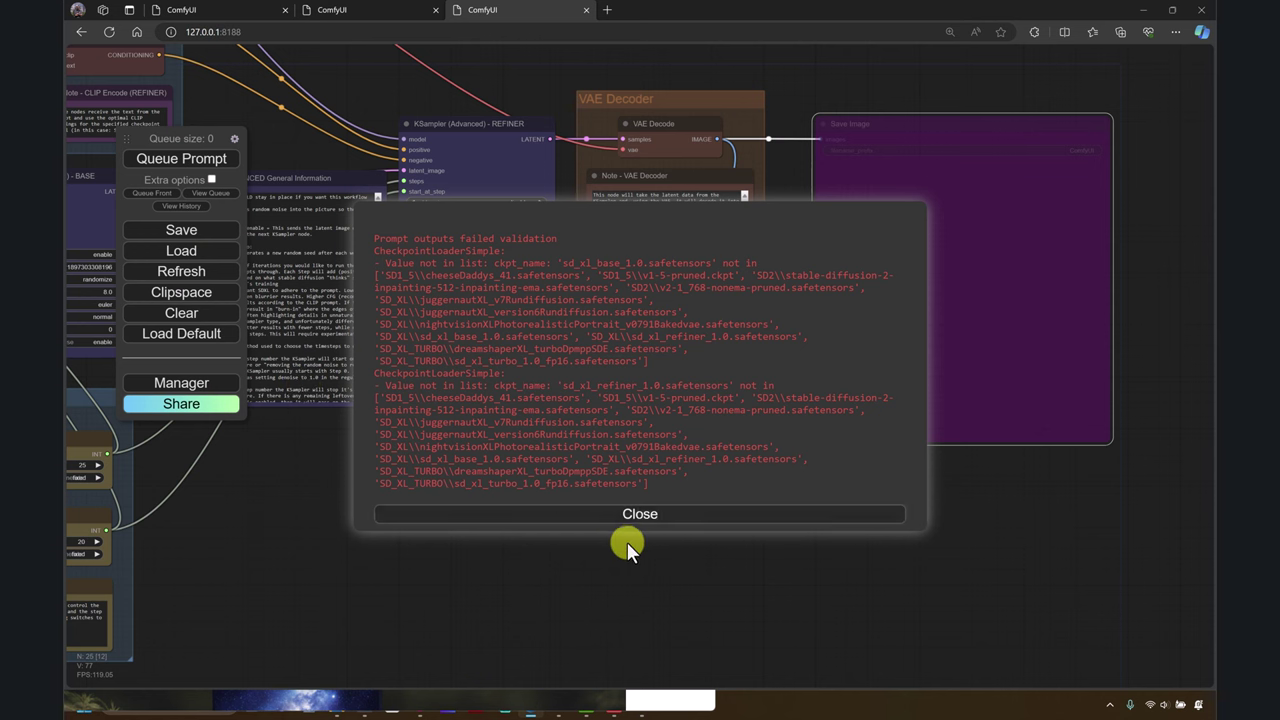
pyautogui.click(532, 511)
pyautogui.moveTo(539, 491); pyautogui.dragTo(796, 342)
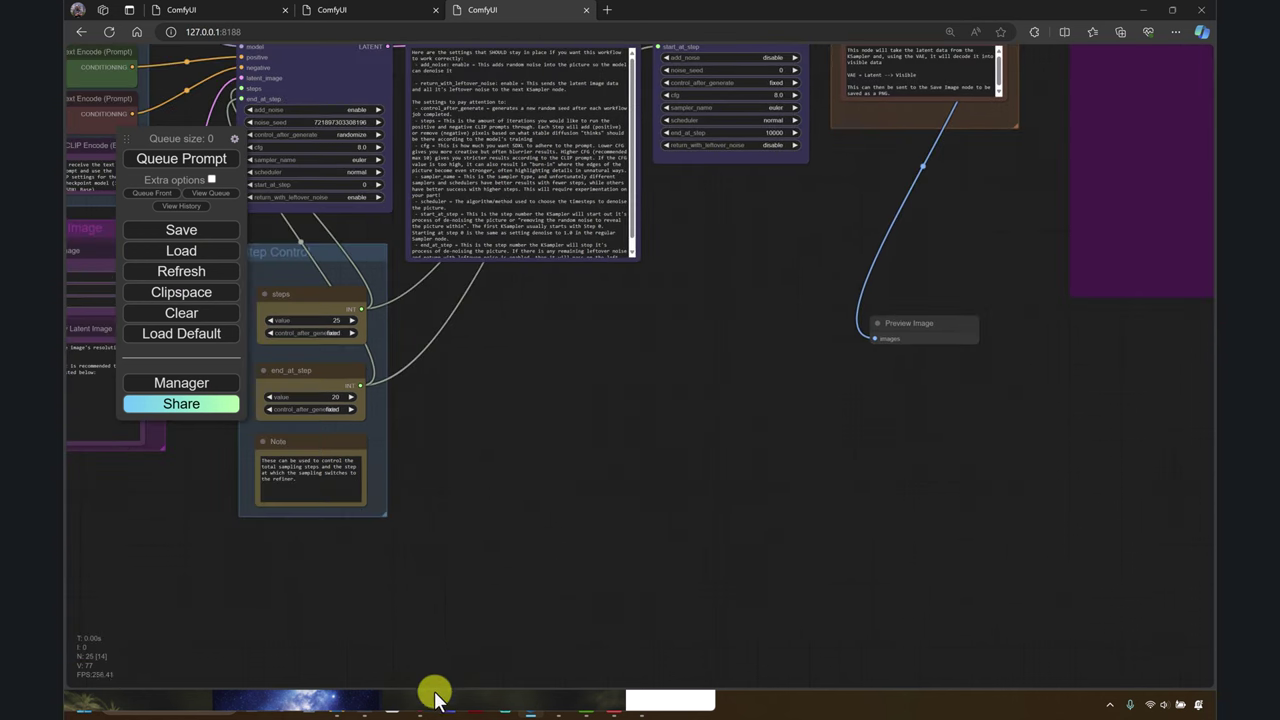
pyautogui.click(435, 698)
pyautogui.moveTo(450, 546); pyautogui.dragTo(832, 432)
pyautogui.doubleClick(828, 435)
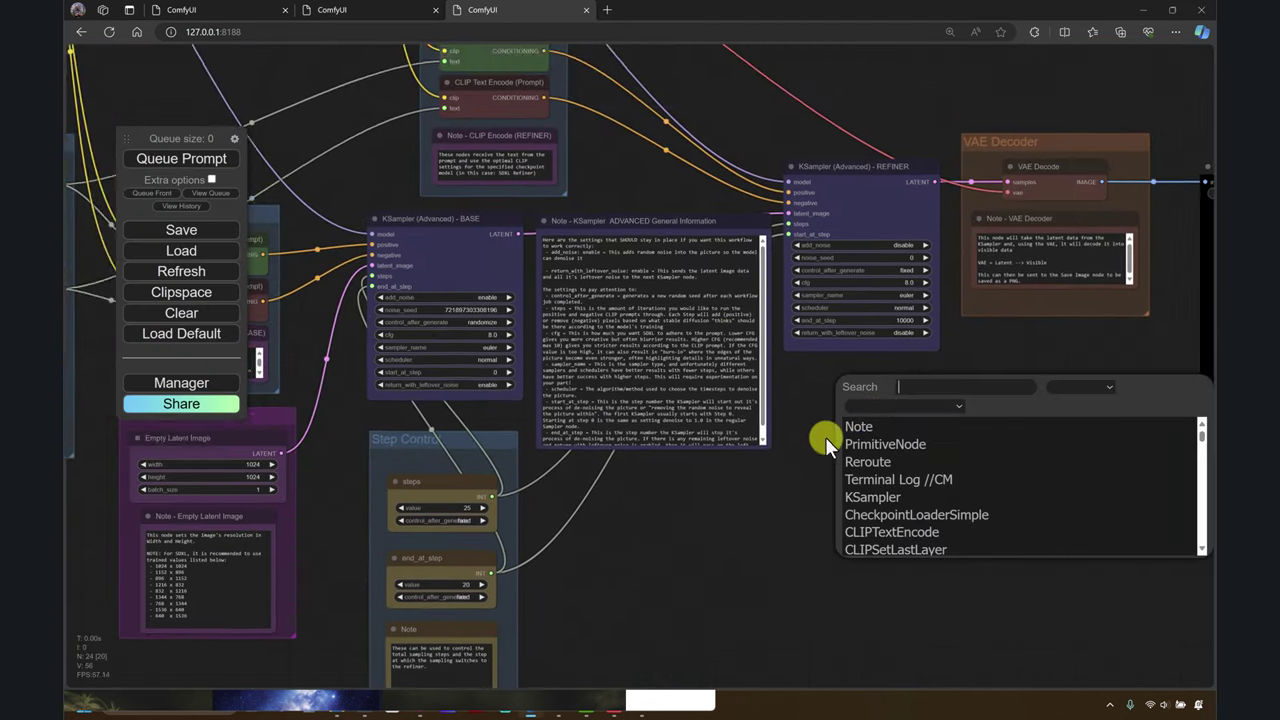
# - Add a Preview Image node fed by VAE Decode below the refiner KSampler and bypass the Save Image node
pyautogui.moveTo(671, 405); pyautogui.dragTo(633, 400)
pyautogui.moveTo(850, 147); pyautogui.dragTo(566, 446)
pyautogui.click(600, 537)
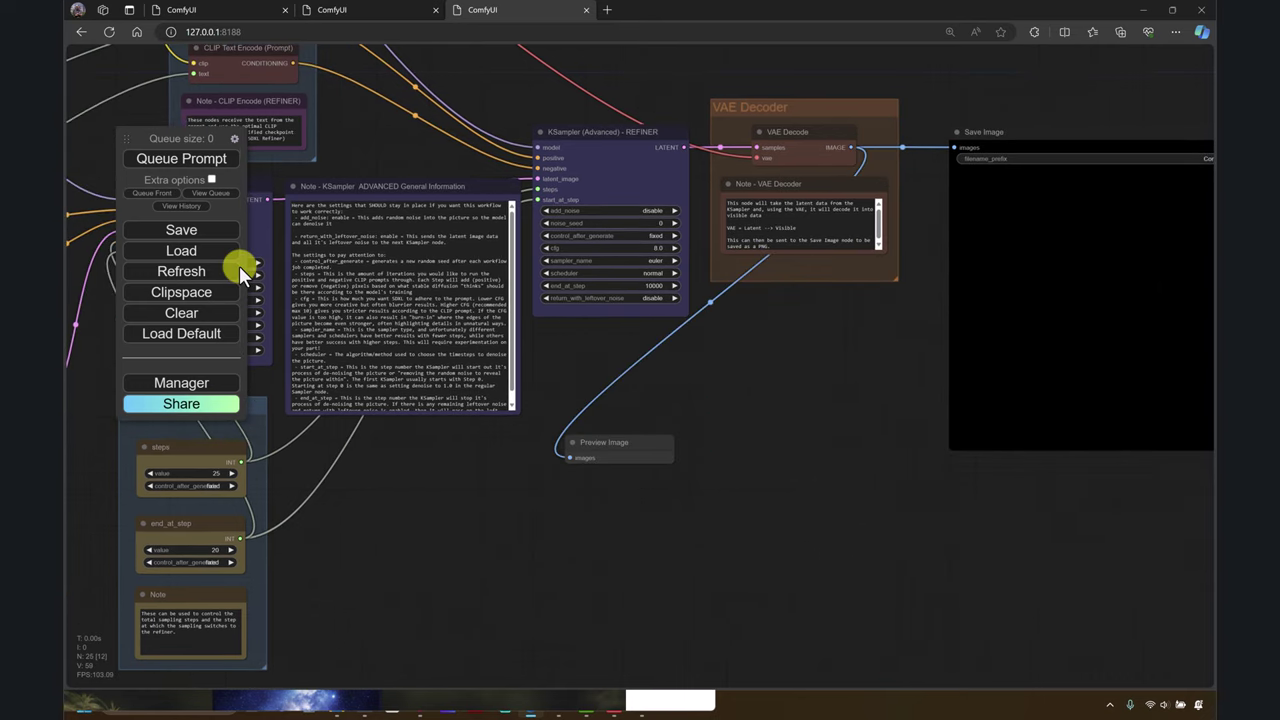
pyautogui.click(1033, 140)
pyautogui.rightClick(1033, 140)
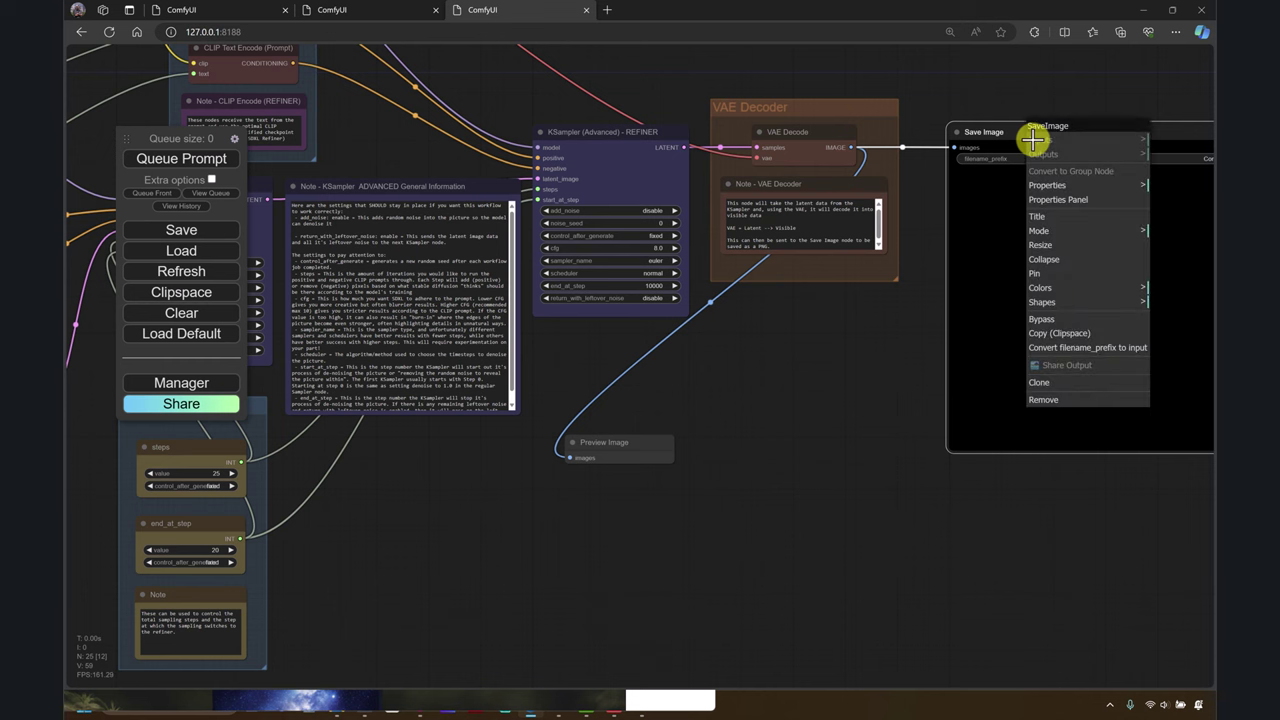
pyautogui.click(1052, 318)
# - Try queueing the prompt with Save Image bypassed and close the error dialog
pyautogui.click(192, 160)
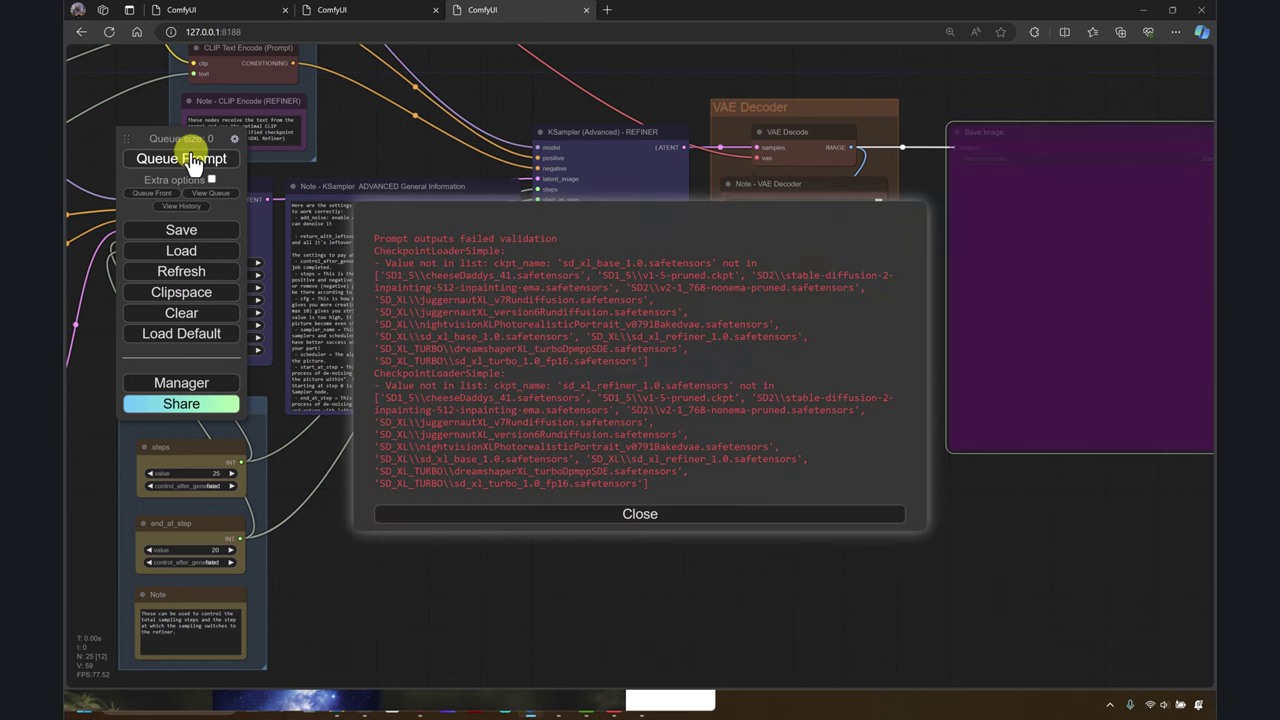
pyautogui.click(503, 510)
pyautogui.moveTo(472, 552); pyautogui.dragTo(1100, 649)
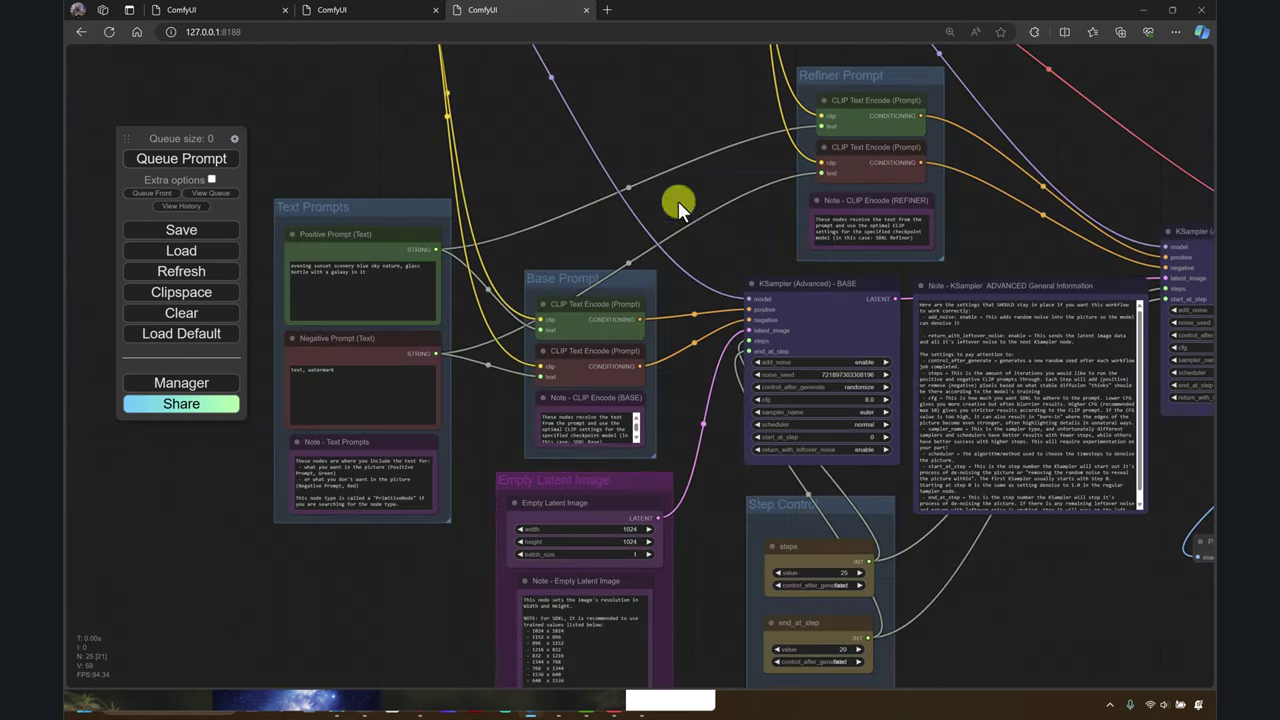
# - Set the base loader's checkpoint to SD_XL\sd_xl_base_1.0.safetensors and the refiner loader's to SD_XL\sd_xl_refiner_1.0.safetensors
pyautogui.moveTo(678, 201); pyautogui.dragTo(691, 293)
pyautogui.moveTo(254, 205); pyautogui.dragTo(422, 452)
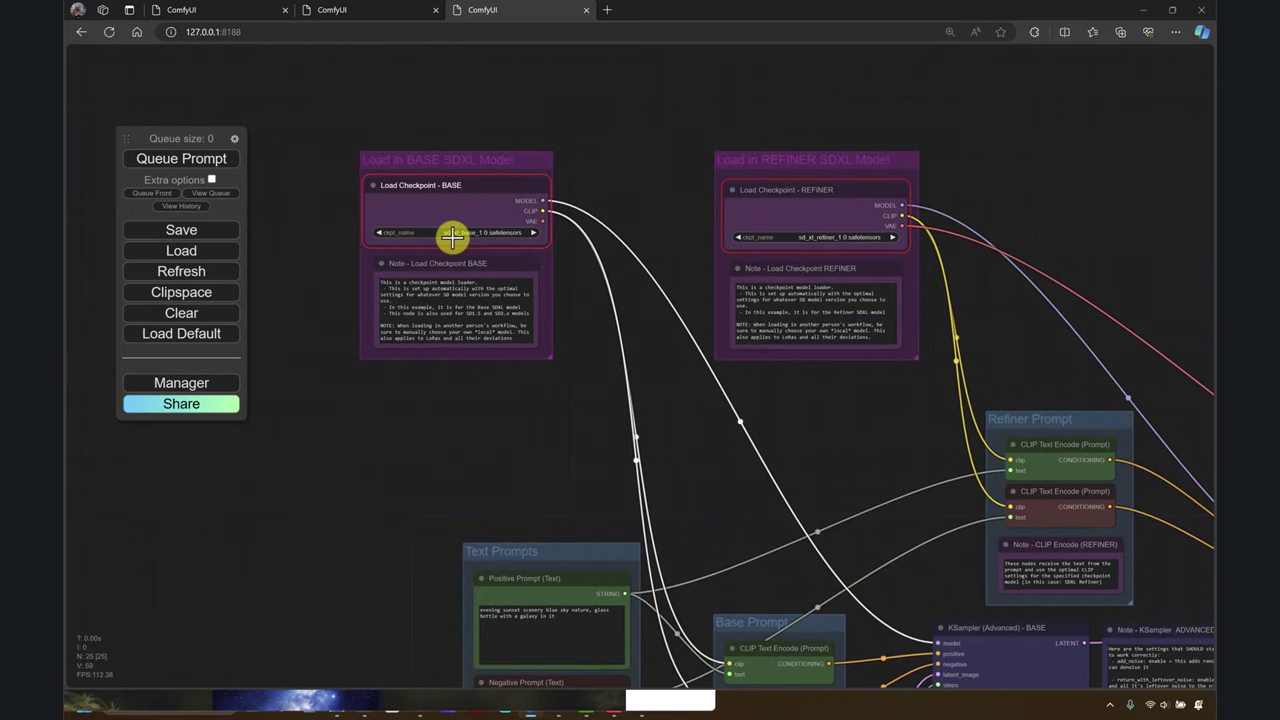
pyautogui.click(455, 233)
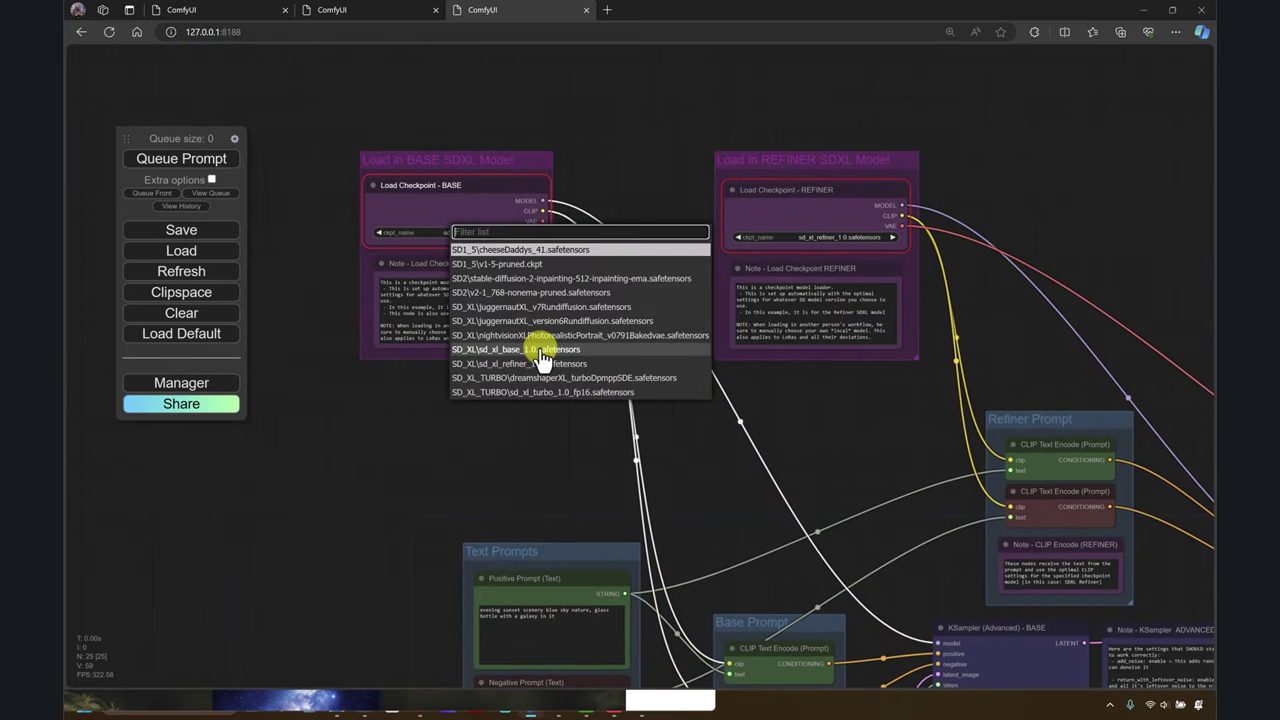
pyautogui.click(470, 349)
pyautogui.click(792, 233)
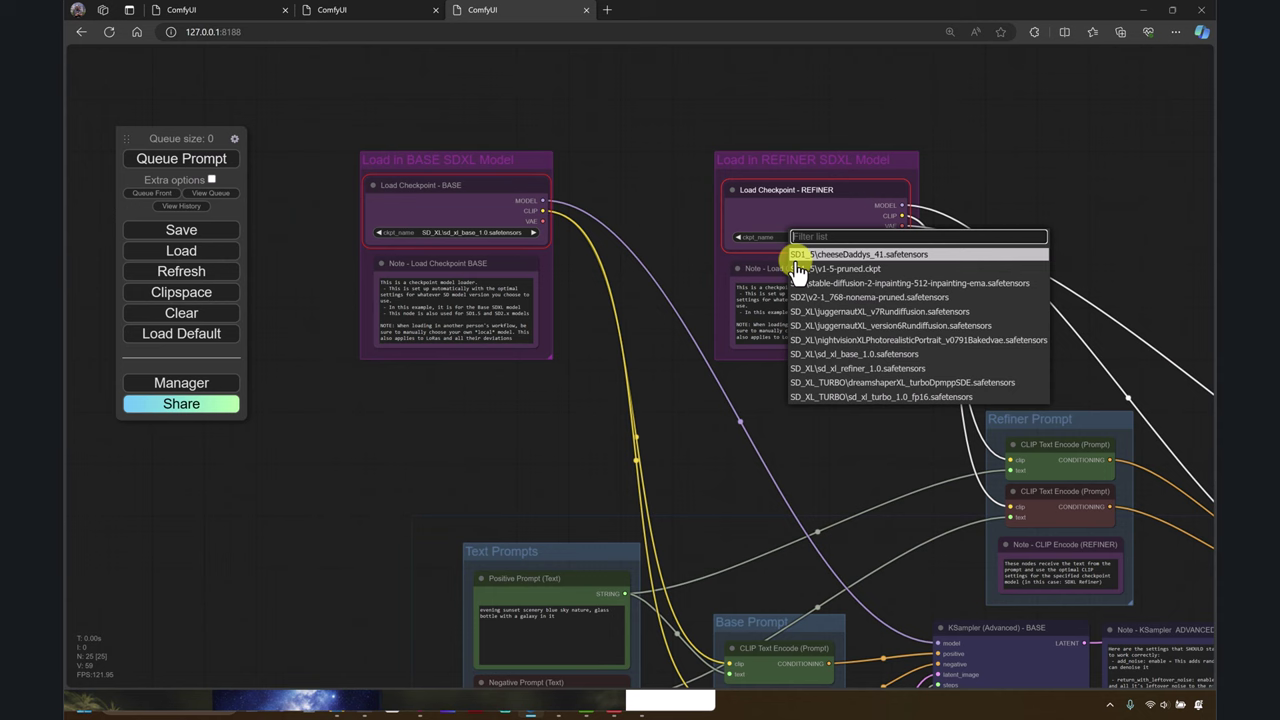
pyautogui.click(849, 366)
# - Queue the prompt and follow its execution through the KSampler nodes towards Preview Image
pyautogui.click(181, 160)
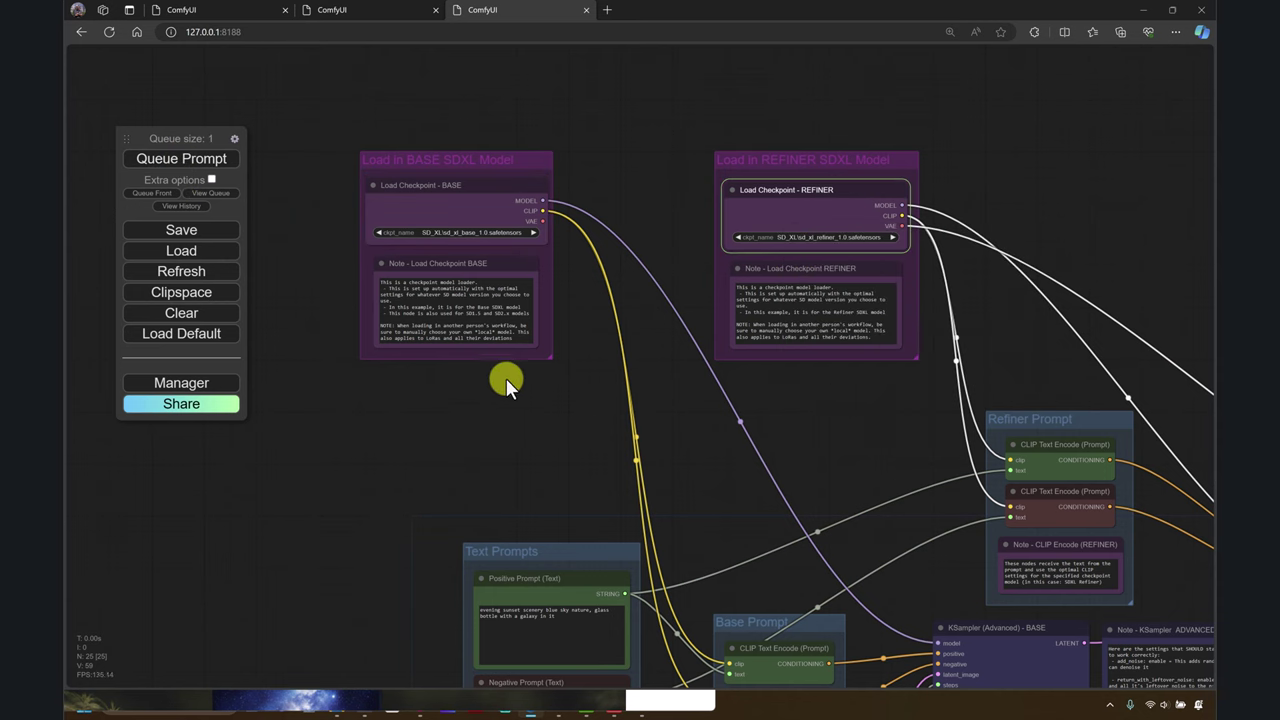
pyautogui.moveTo(506, 379); pyautogui.dragTo(460, 341)
pyautogui.scroll(-5, 460, 341)
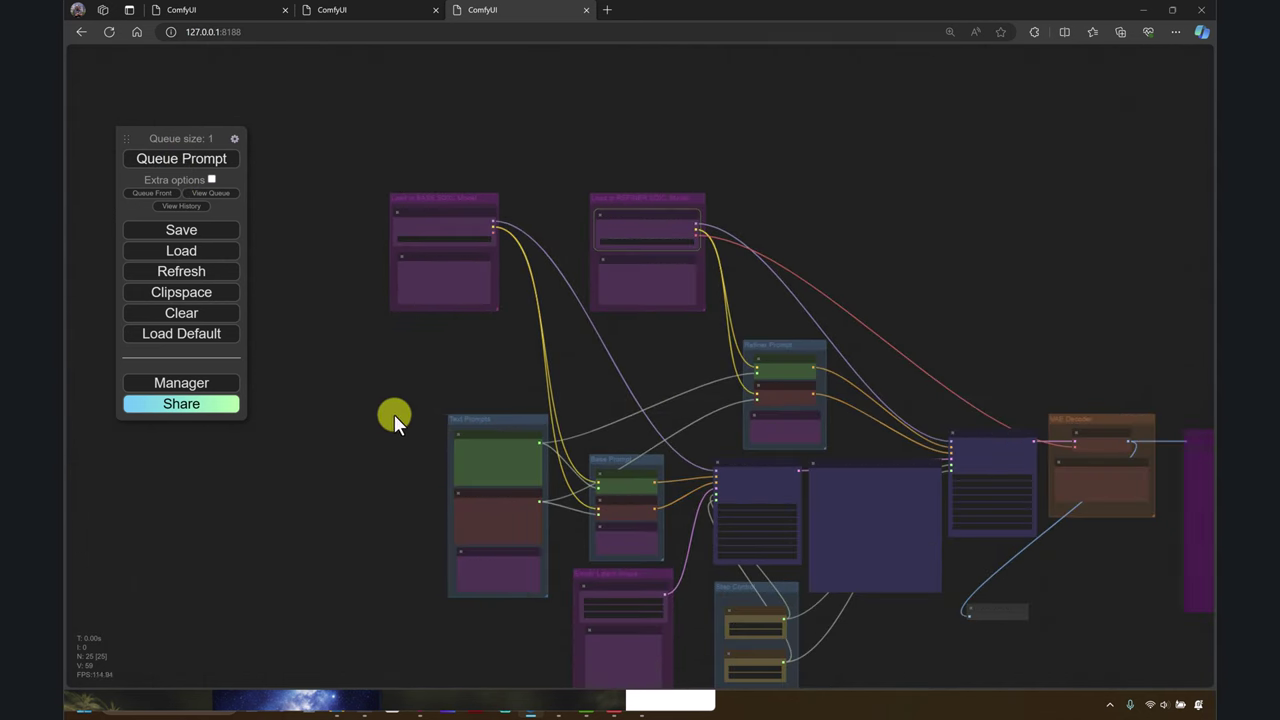
pyautogui.moveTo(391, 417); pyautogui.dragTo(351, 291)
pyautogui.scroll(4, 909, 136)
pyautogui.moveTo(909, 185); pyautogui.dragTo(830, 94)
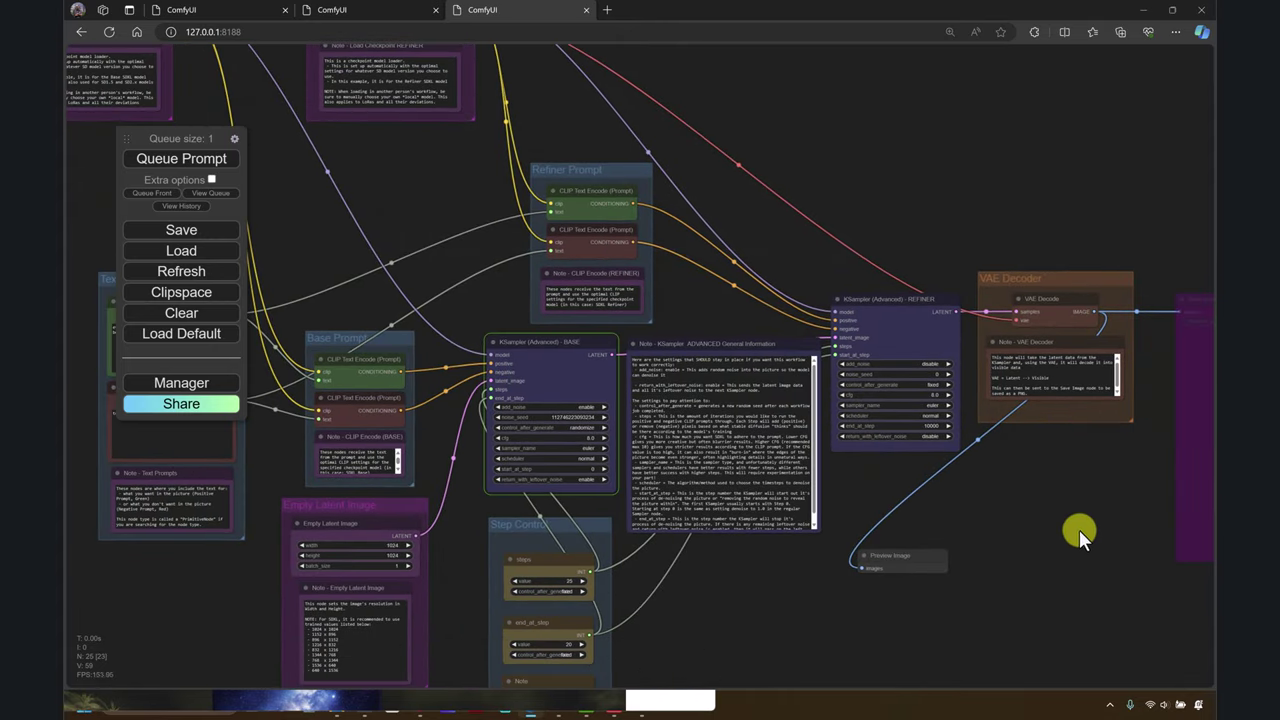
pyautogui.moveTo(1079, 530); pyautogui.dragTo(1078, 437)
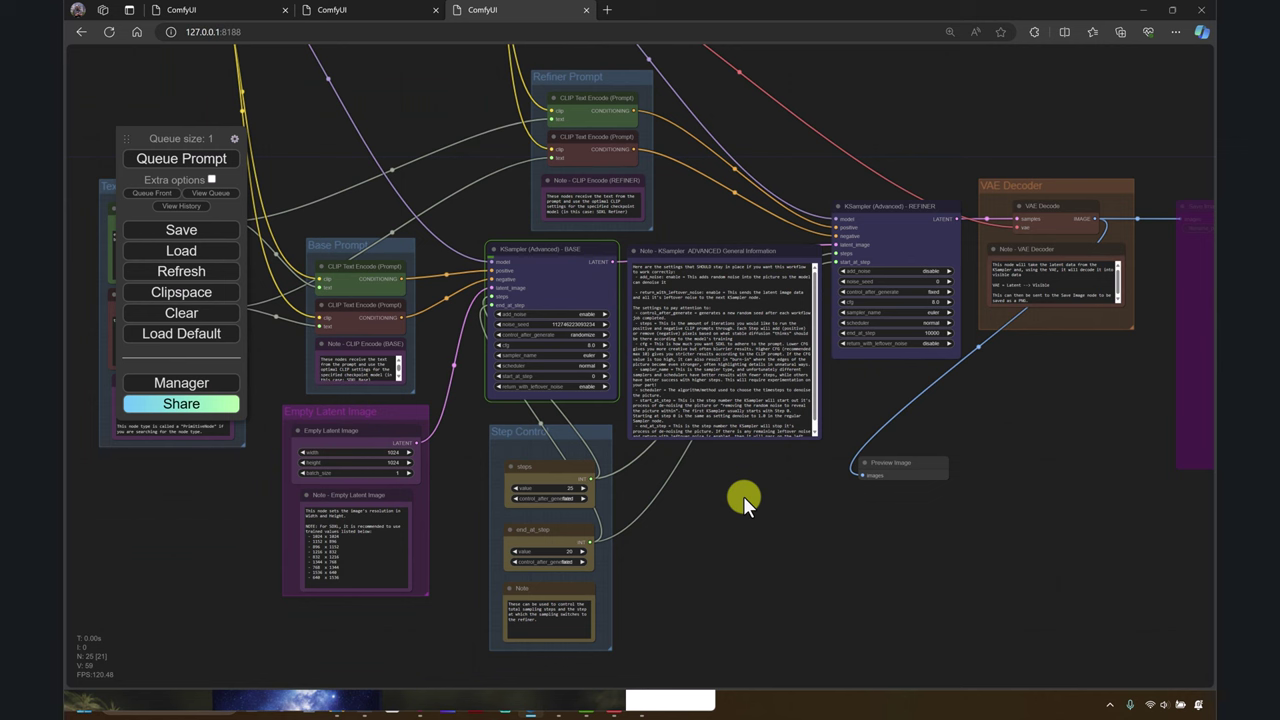
# - Check the workflows in the other two ComfyUI browser tabs and return to the grouped SDXL workflow
pyautogui.click(177, 9)
pyautogui.click(310, 10)
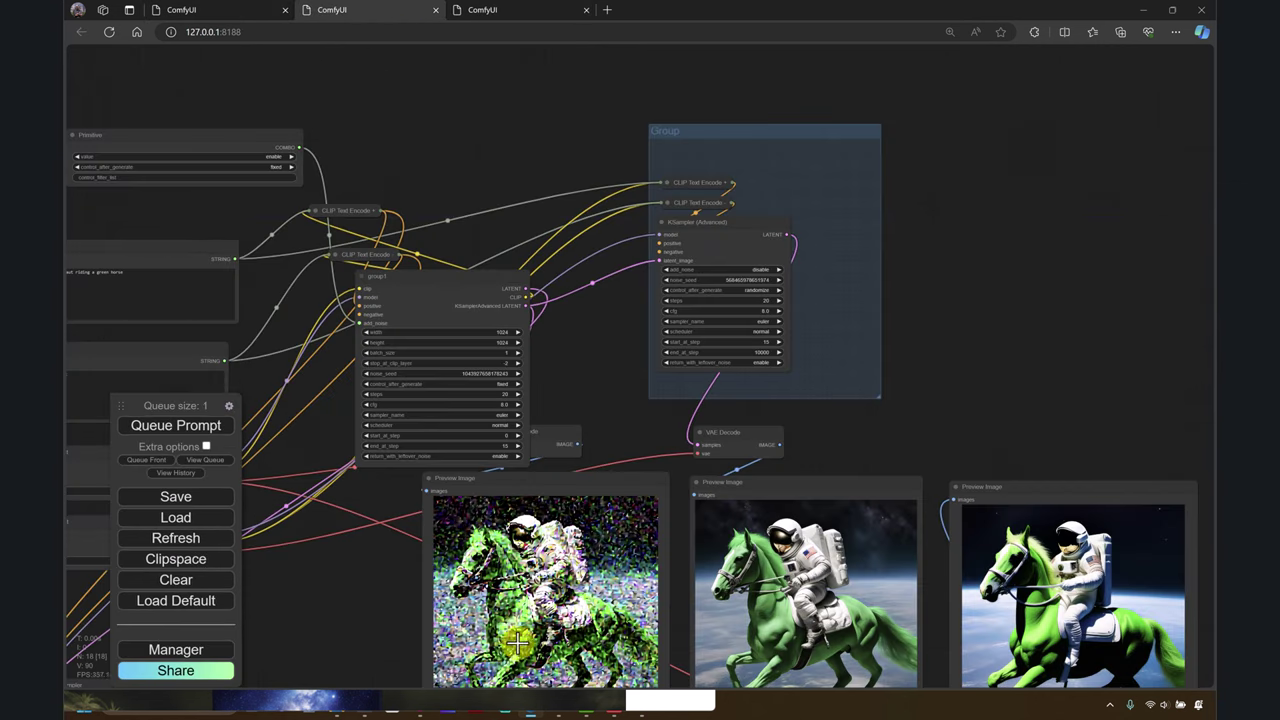
pyautogui.click(524, 9)
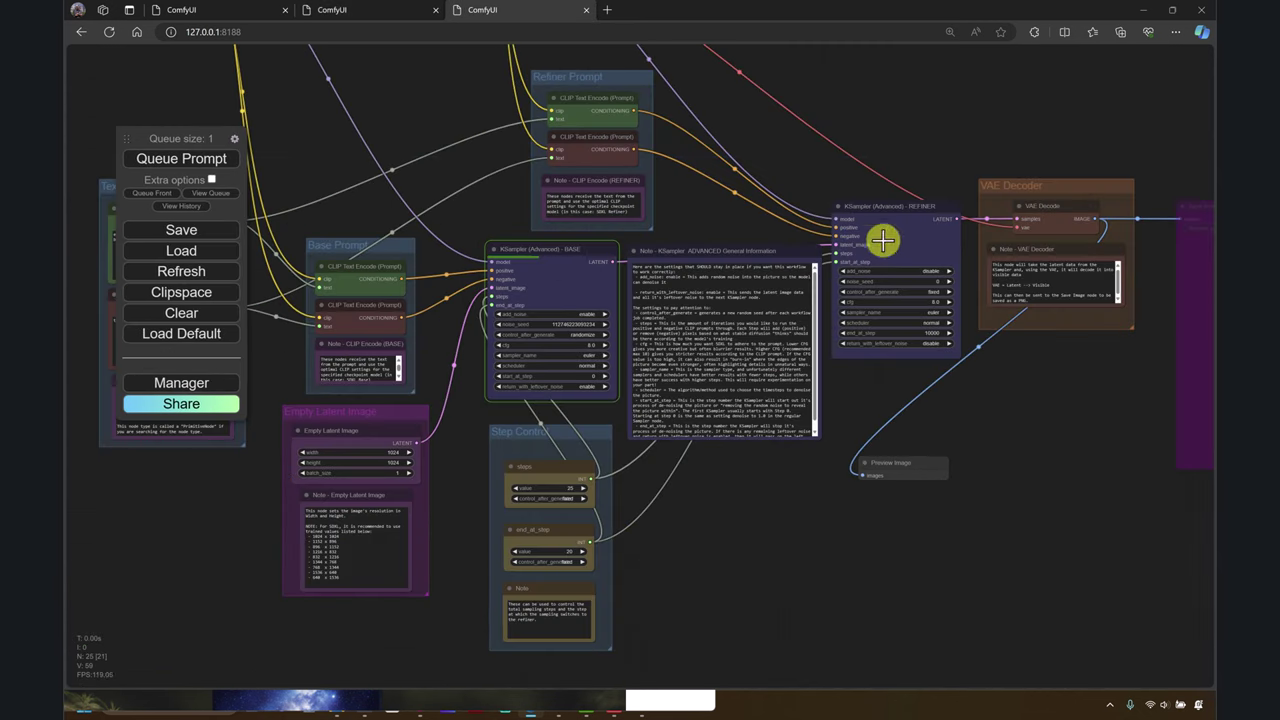
# - Follow the queued prompt's execution from the base KSampler through the refiner and VAE Decode to Preview Image
pyautogui.moveTo(1014, 414); pyautogui.dragTo(770, 360)
pyautogui.scroll(3, 774, 366)
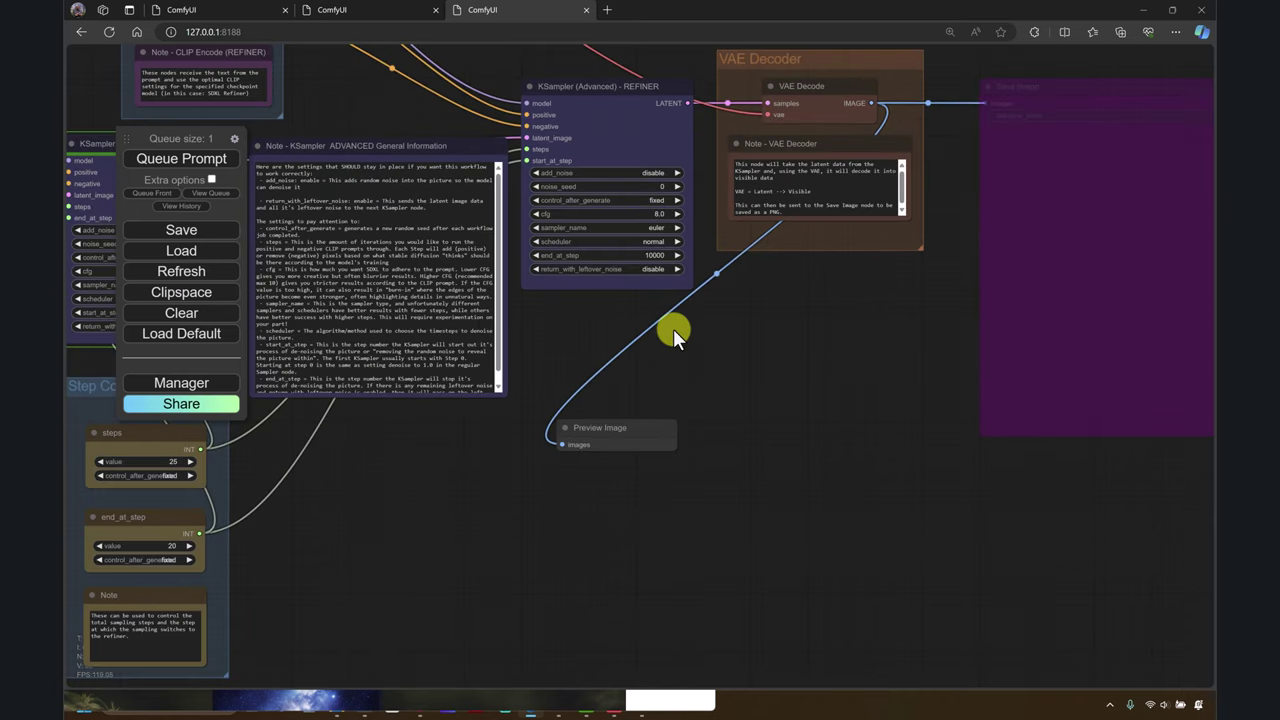
pyautogui.moveTo(736, 379); pyautogui.dragTo(929, 396)
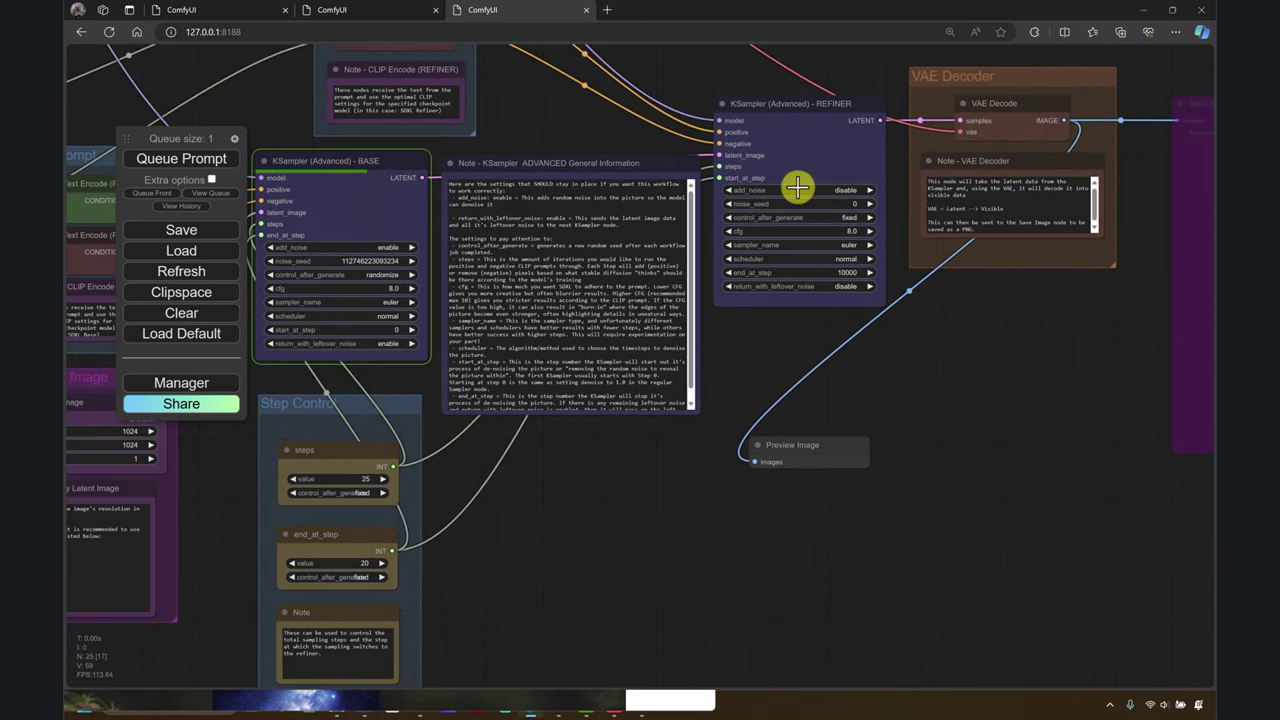
pyautogui.moveTo(563, 483); pyautogui.dragTo(714, 467)
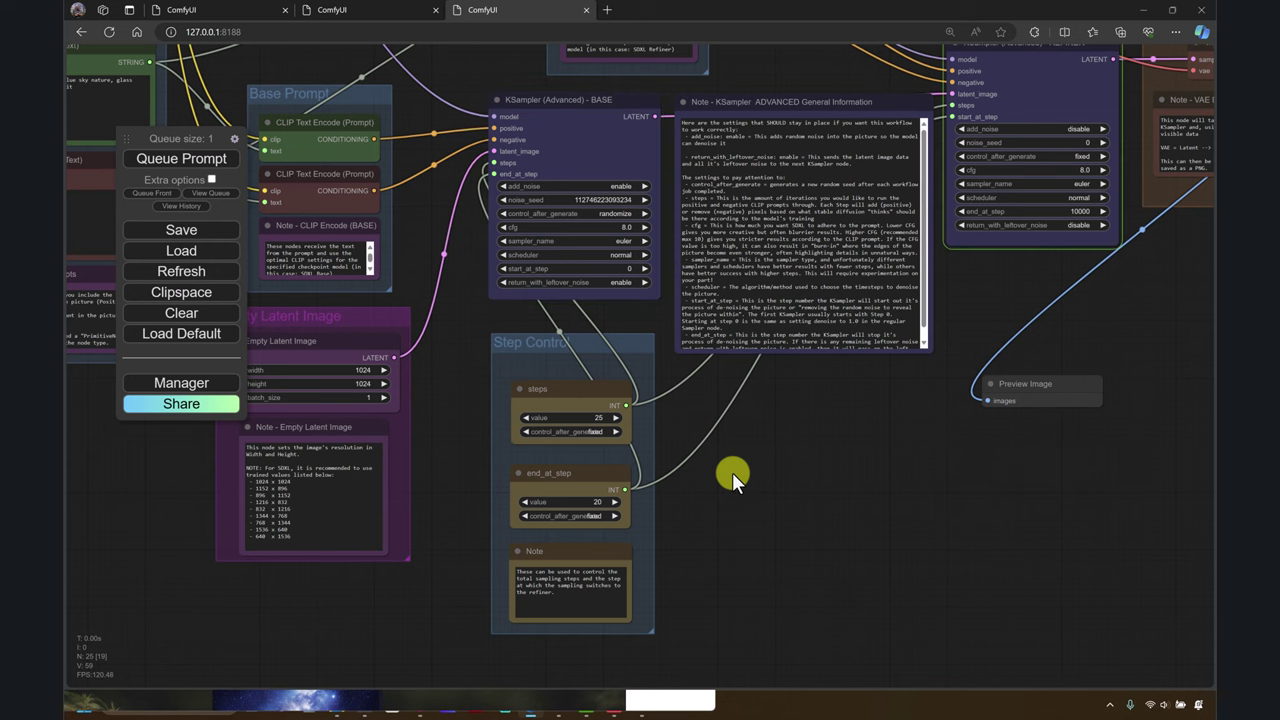
pyautogui.moveTo(732, 472); pyautogui.dragTo(574, 527)
pyautogui.moveTo(923, 489); pyautogui.dragTo(808, 463)
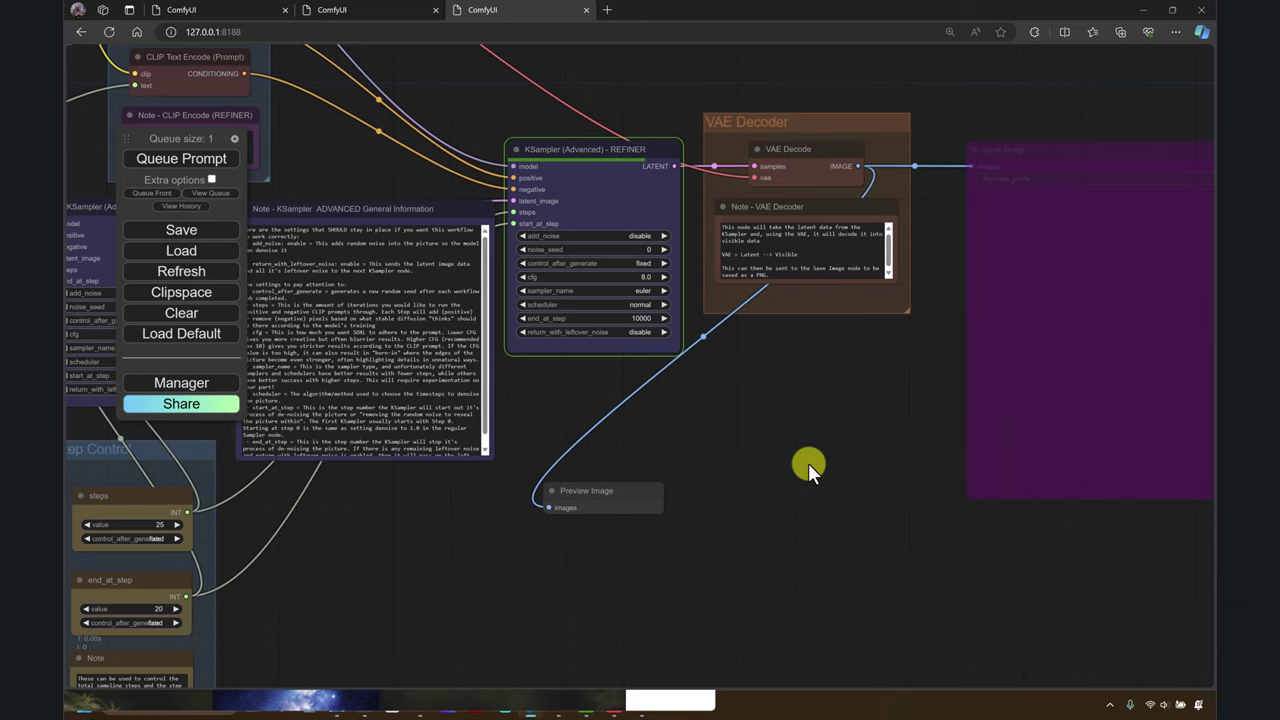
pyautogui.moveTo(808, 463); pyautogui.dragTo(682, 441)
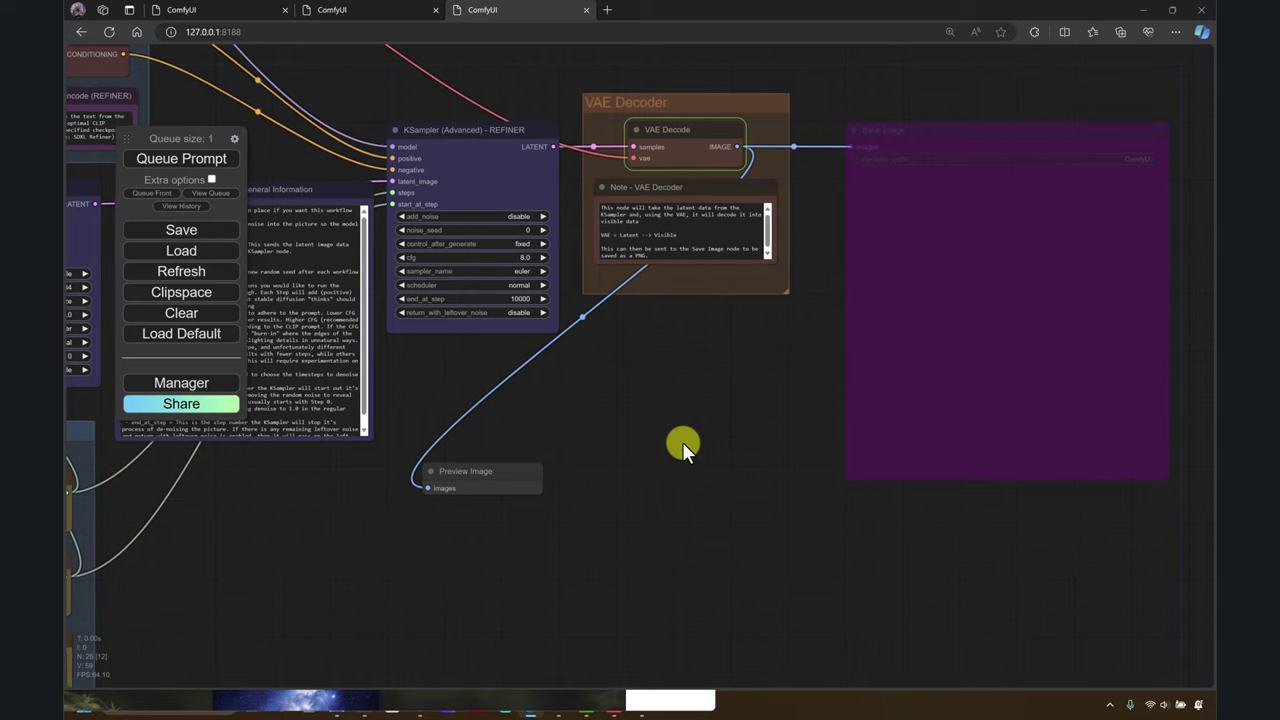
pyautogui.moveTo(303, 535); pyautogui.dragTo(640, 525)
pyautogui.moveTo(834, 455); pyautogui.dragTo(548, 426)
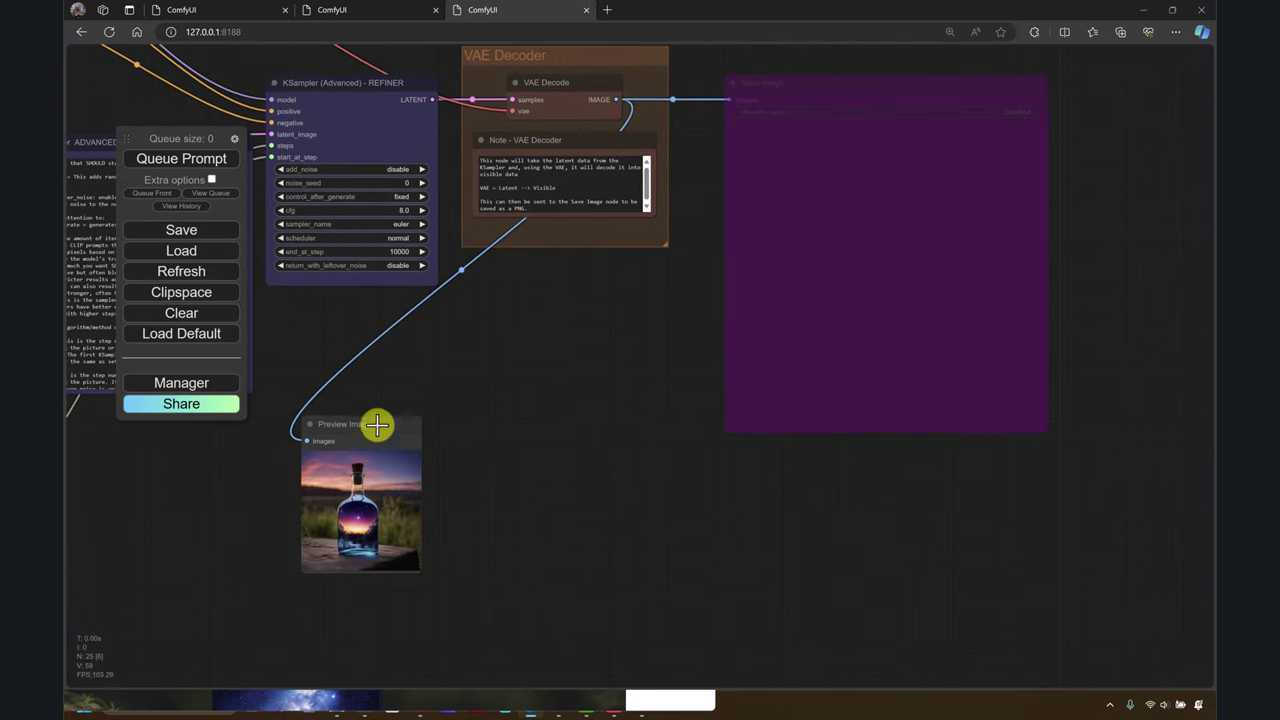
# - Move the Preview Image node up beneath the refiner KSampler and enlarge it to show the bottle image bigger
pyautogui.moveTo(375, 424); pyautogui.dragTo(427, 341)
pyautogui.moveTo(473, 487); pyautogui.dragTo(635, 674)
pyautogui.moveTo(687, 488); pyautogui.dragTo(753, 416)
pyautogui.moveTo(629, 279); pyautogui.dragTo(654, 297)
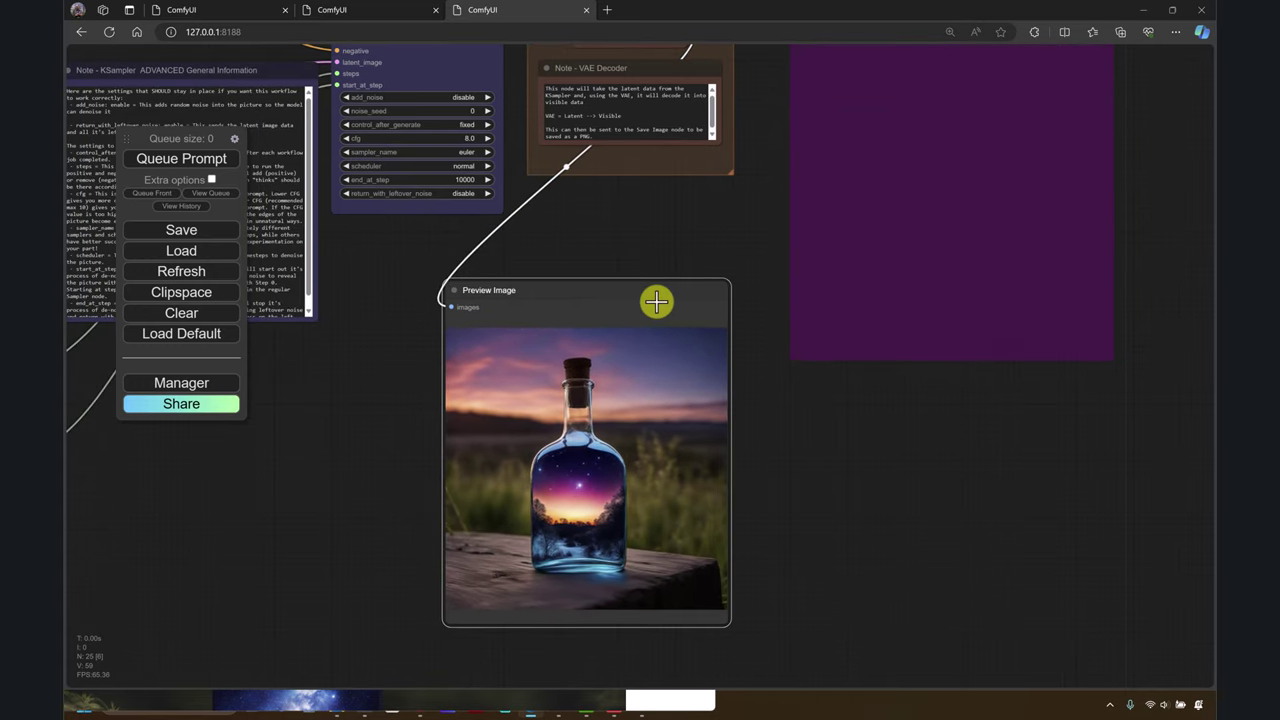
pyautogui.moveTo(351, 406); pyautogui.dragTo(382, 420)
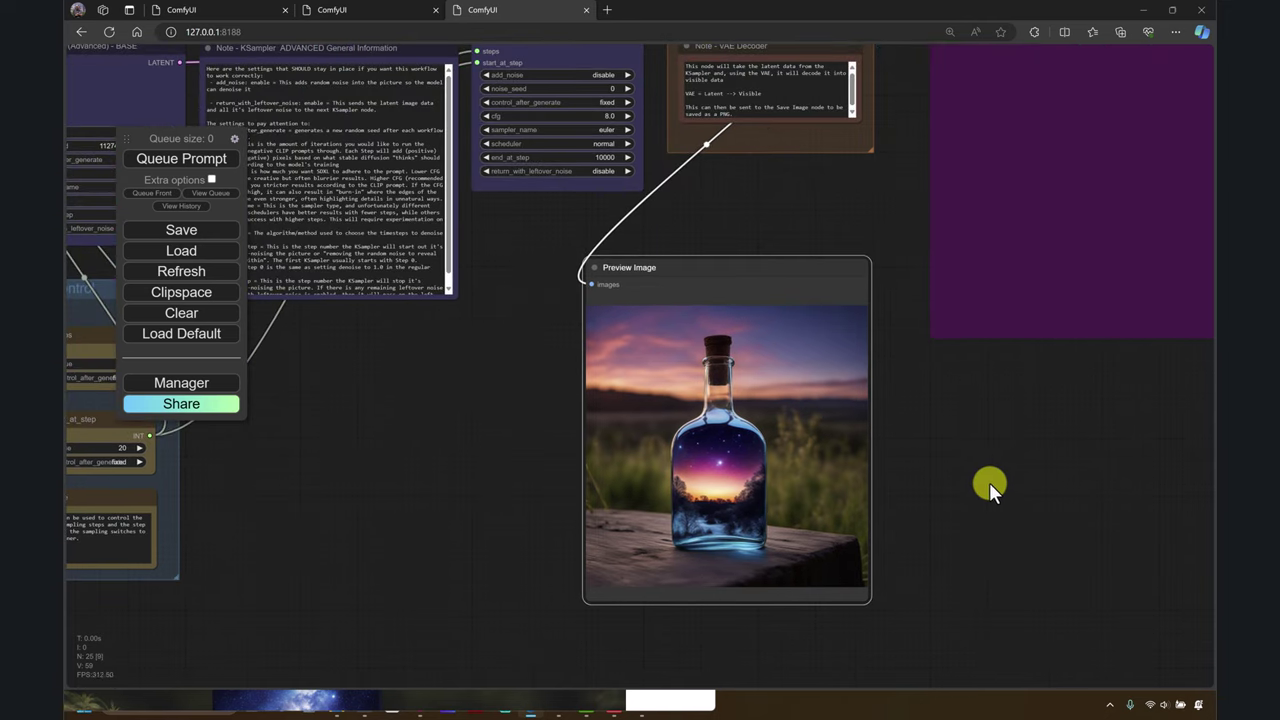
# - Switch to prompts.txt in Sublime Text and copy the prompt "A majestic lion jumping from a big stone at night"
pyautogui.moveTo(373, 533); pyautogui.dragTo(664, 493)
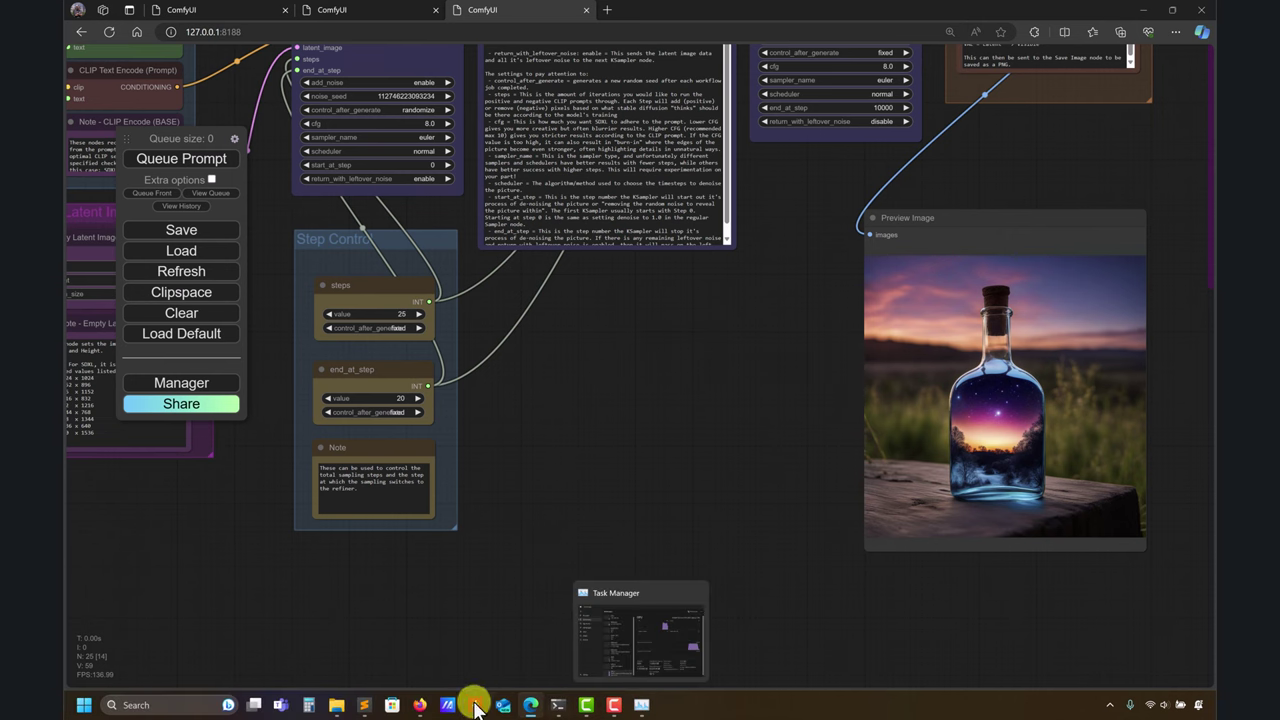
pyautogui.click(390, 706)
pyautogui.scroll(-2, 505, 470)
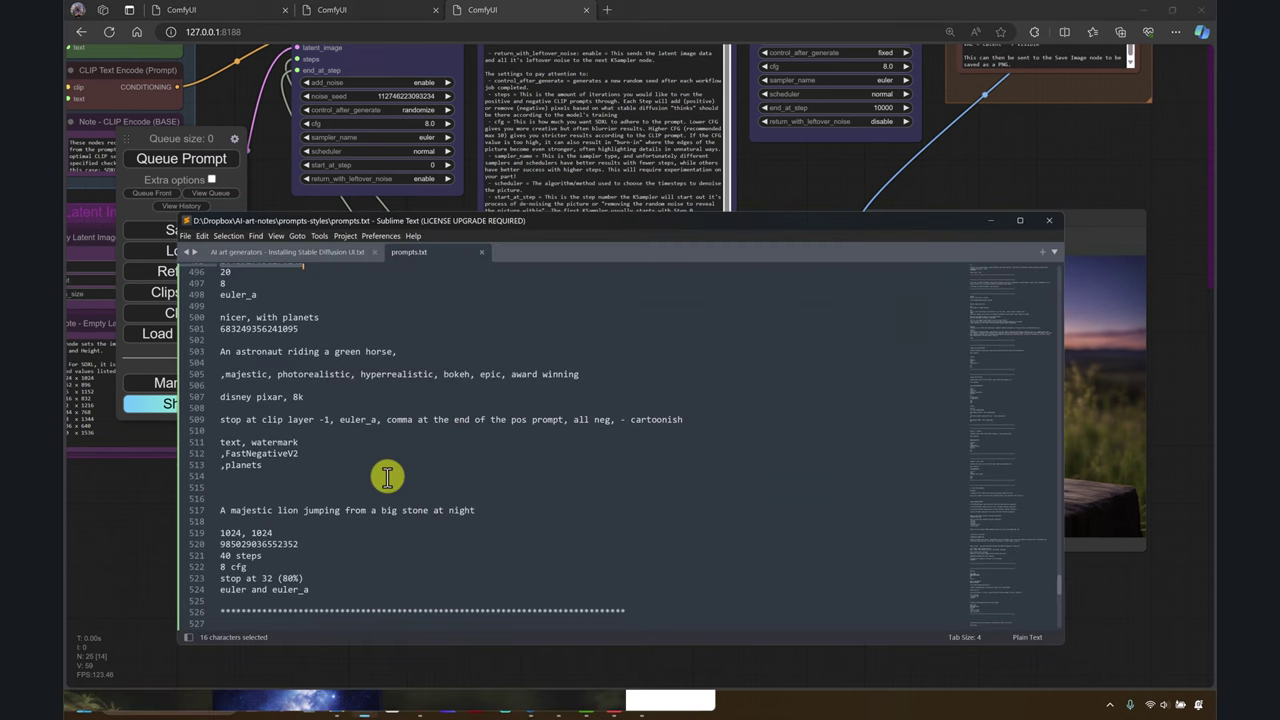
pyautogui.moveTo(497, 511); pyautogui.dragTo(196, 508)
pyautogui.hotkey('ctrl', 'c')
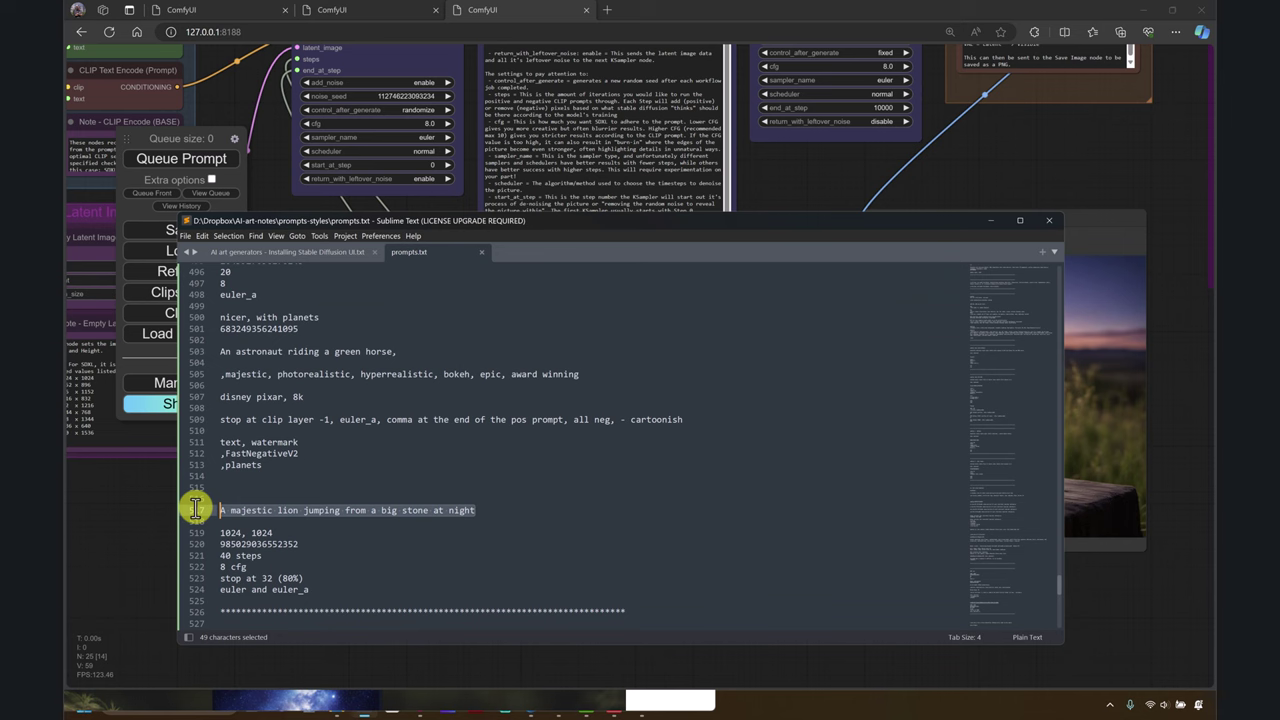
# - Back in ComfyUI, replace the Positive Prompt text with "A majestic lion jumping from a big stone at night" and queue the prompt
pyautogui.click(1072, 583)
pyautogui.moveTo(200, 520); pyautogui.dragTo(543, 563)
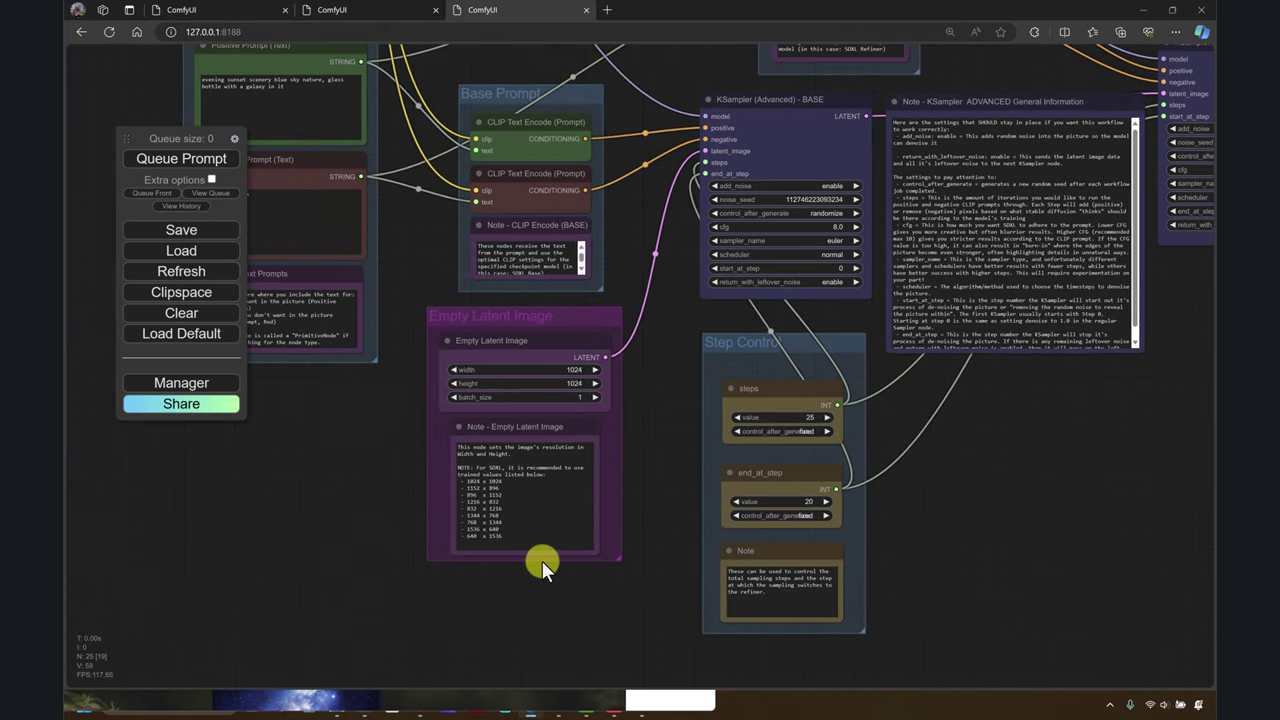
pyautogui.moveTo(260, 455); pyautogui.dragTo(435, 573)
pyautogui.click(476, 230)
pyautogui.hotkey('ctrl', 'a')
pyautogui.hotkey('ctrl', 'v')
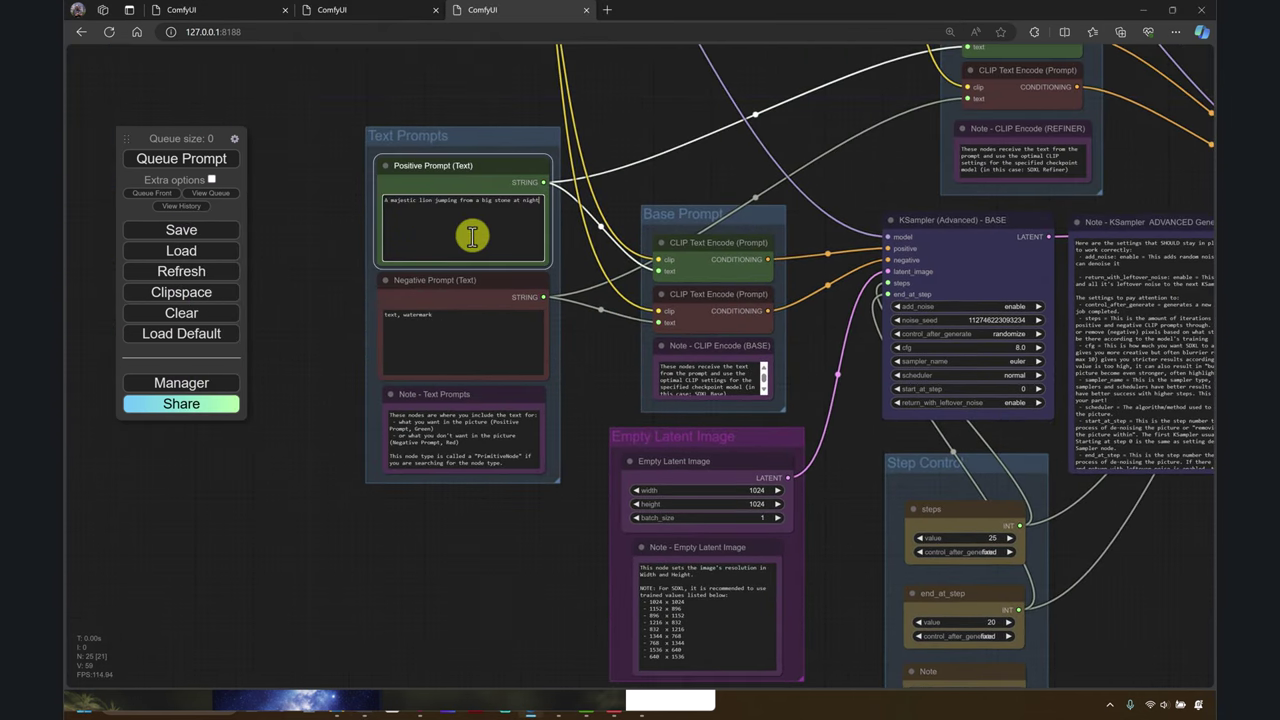
pyautogui.click(186, 158)
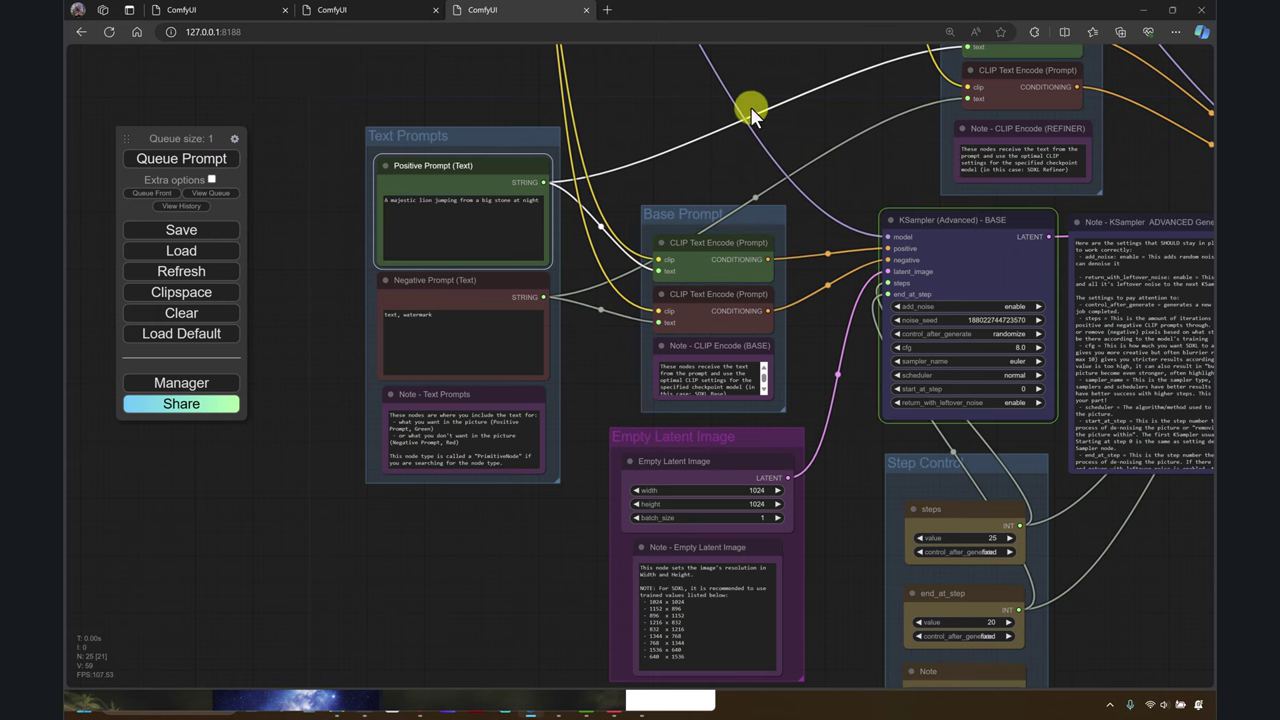
pyautogui.moveTo(904, 165); pyautogui.dragTo(478, 180)
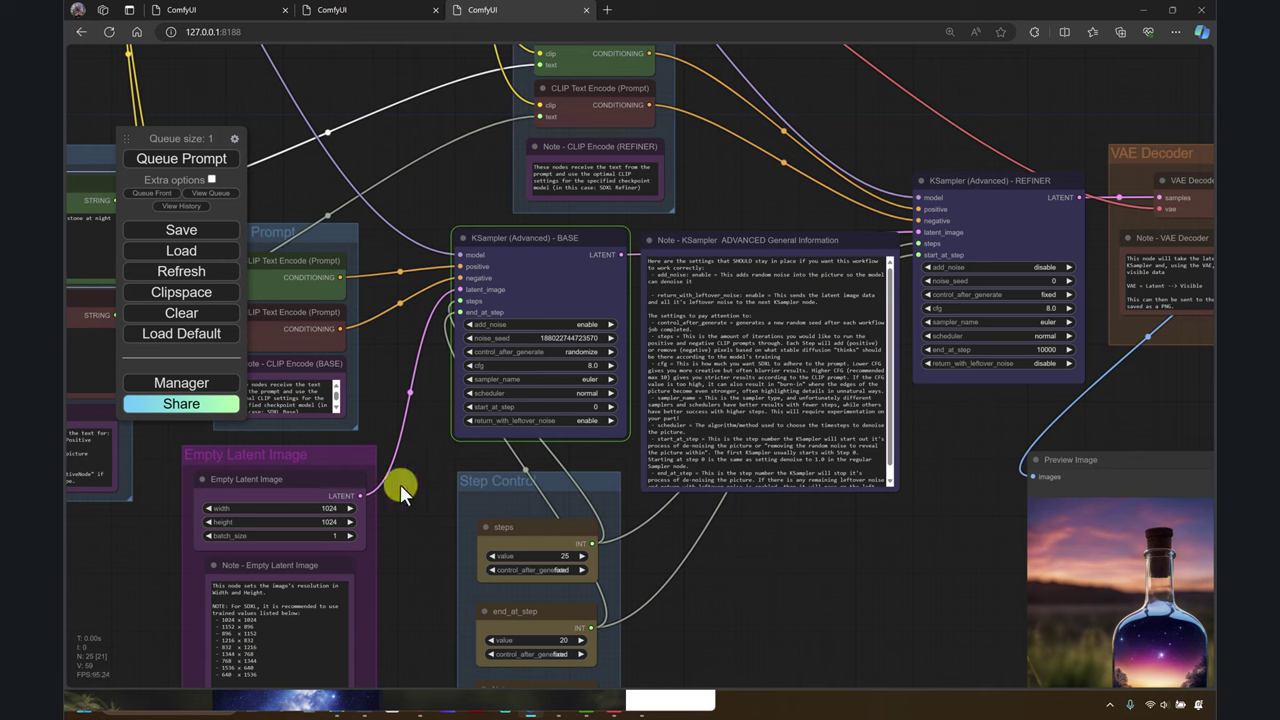
# - Search the web for "sdxl model card" in a new tab and examine the stable-diffusion-xl-base-1.0 card's base plus refiner code example
pyautogui.click(608, 10)
pyautogui.click(837, 31)
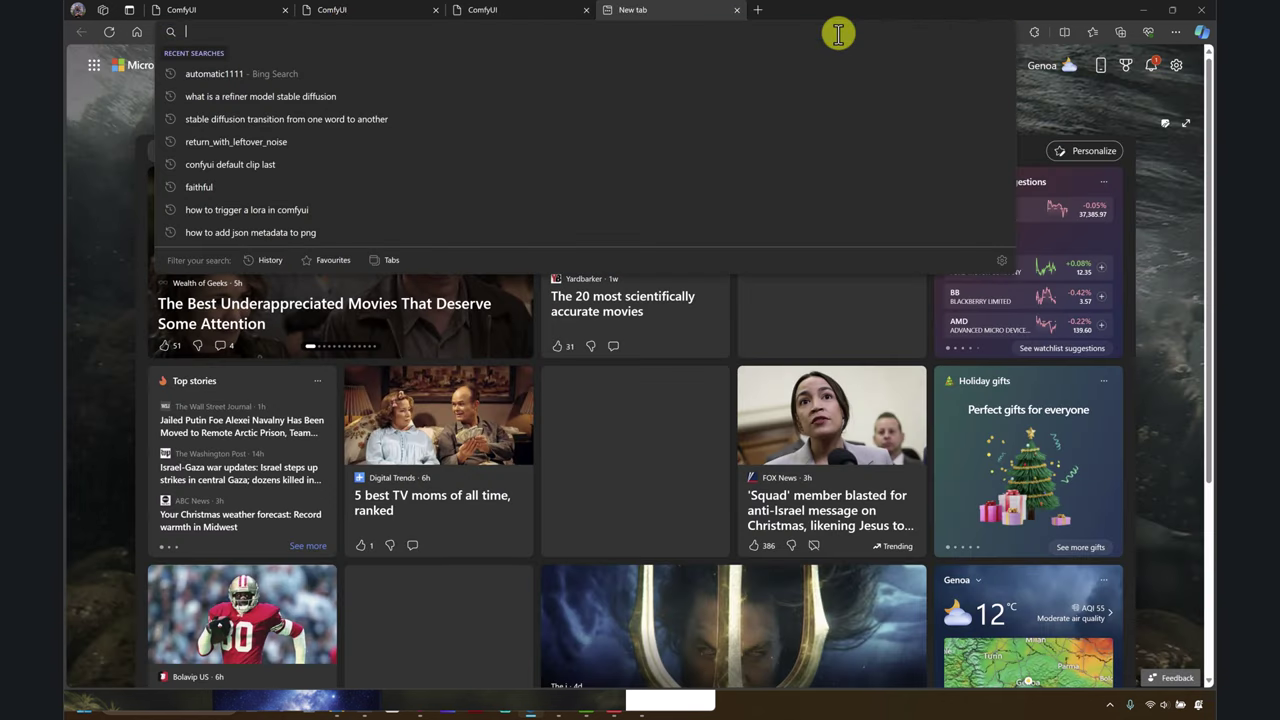
pyautogui.write('sdxl mod')
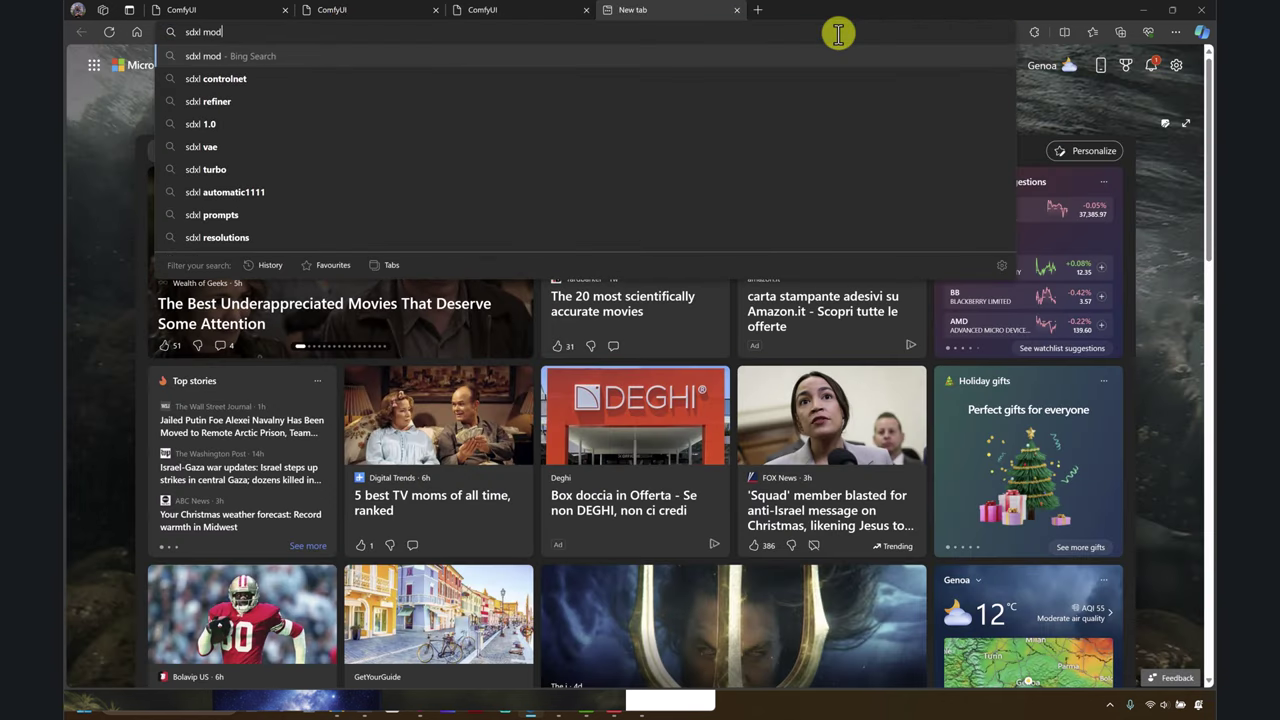
pyautogui.write('el card')
pyautogui.press('Return')
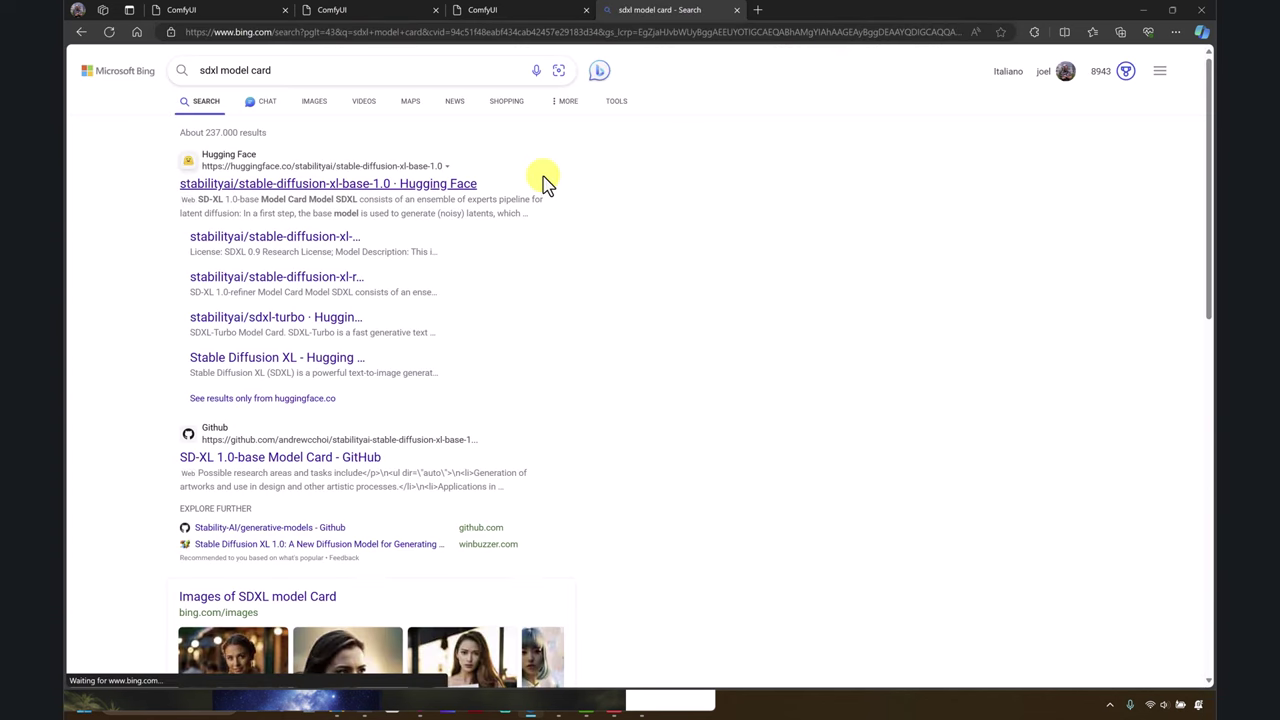
pyautogui.click(409, 199)
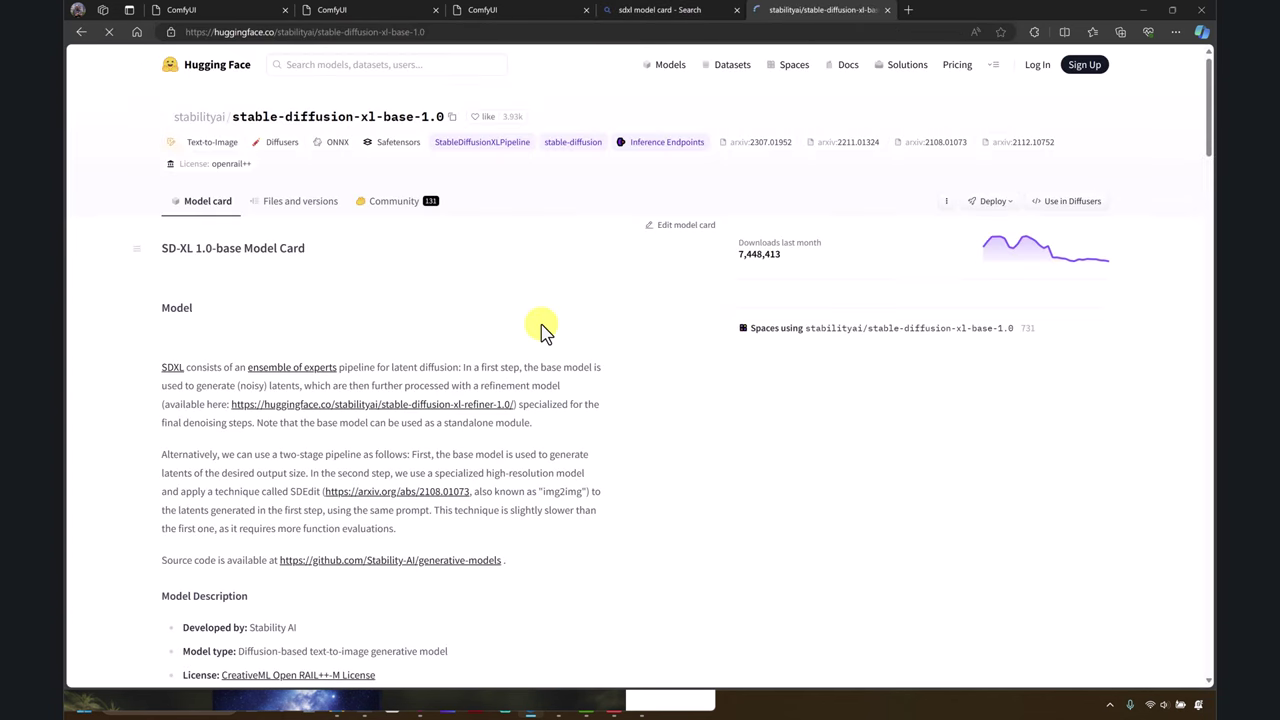
pyautogui.scroll(-15, 550, 345)
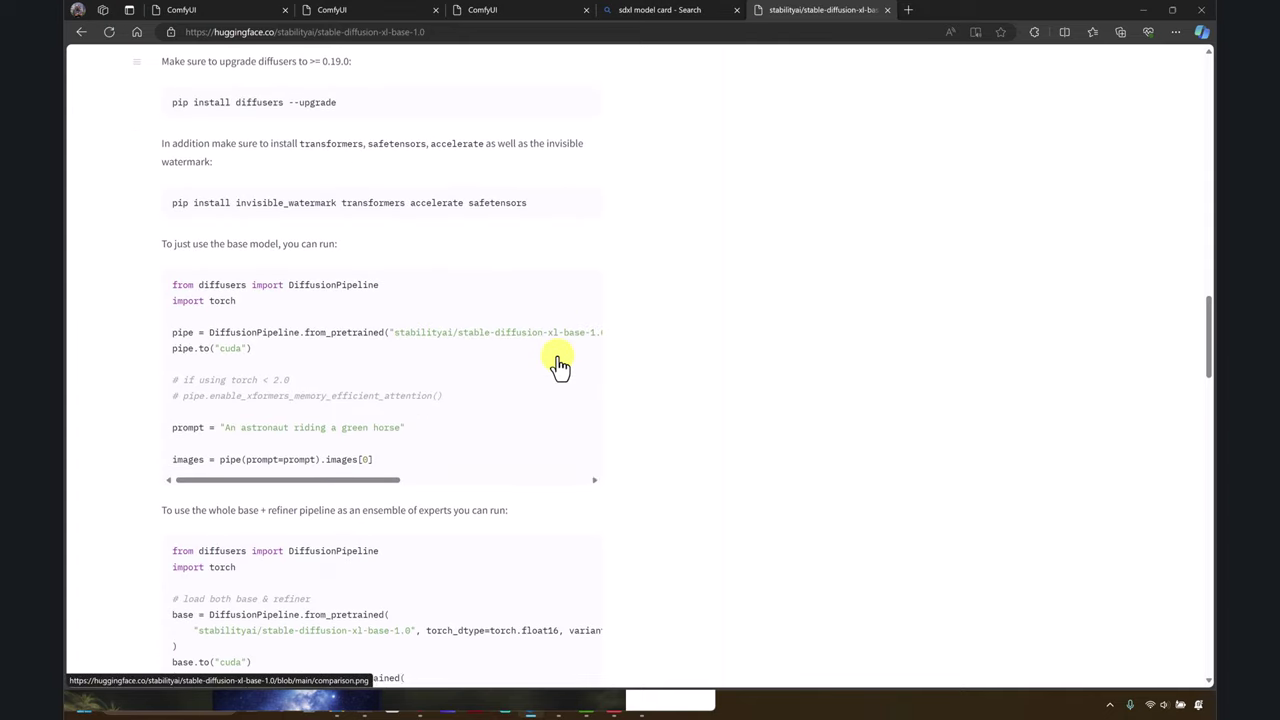
pyautogui.scroll(-4, 558, 365)
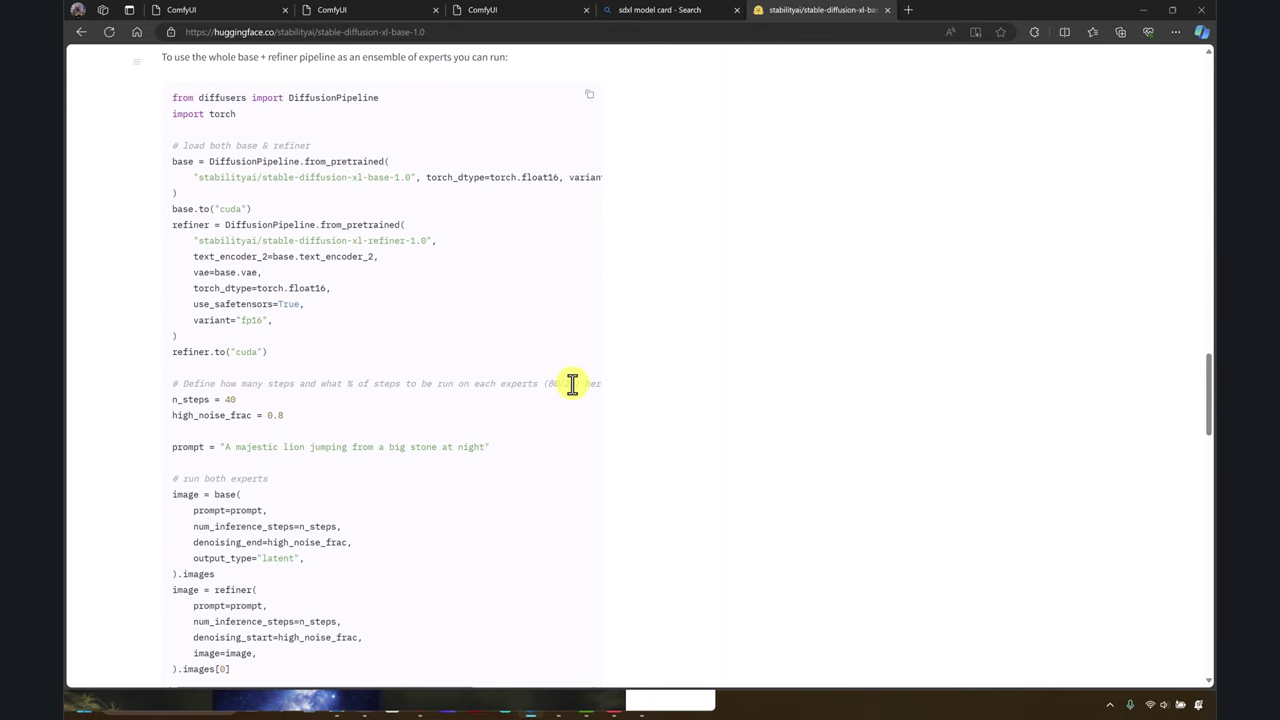
# - Check the SDXL Examples page in Firefox and return to the grouped SDXL workflow in the third ComfyUI browser tab
pyautogui.click(1141, 11)
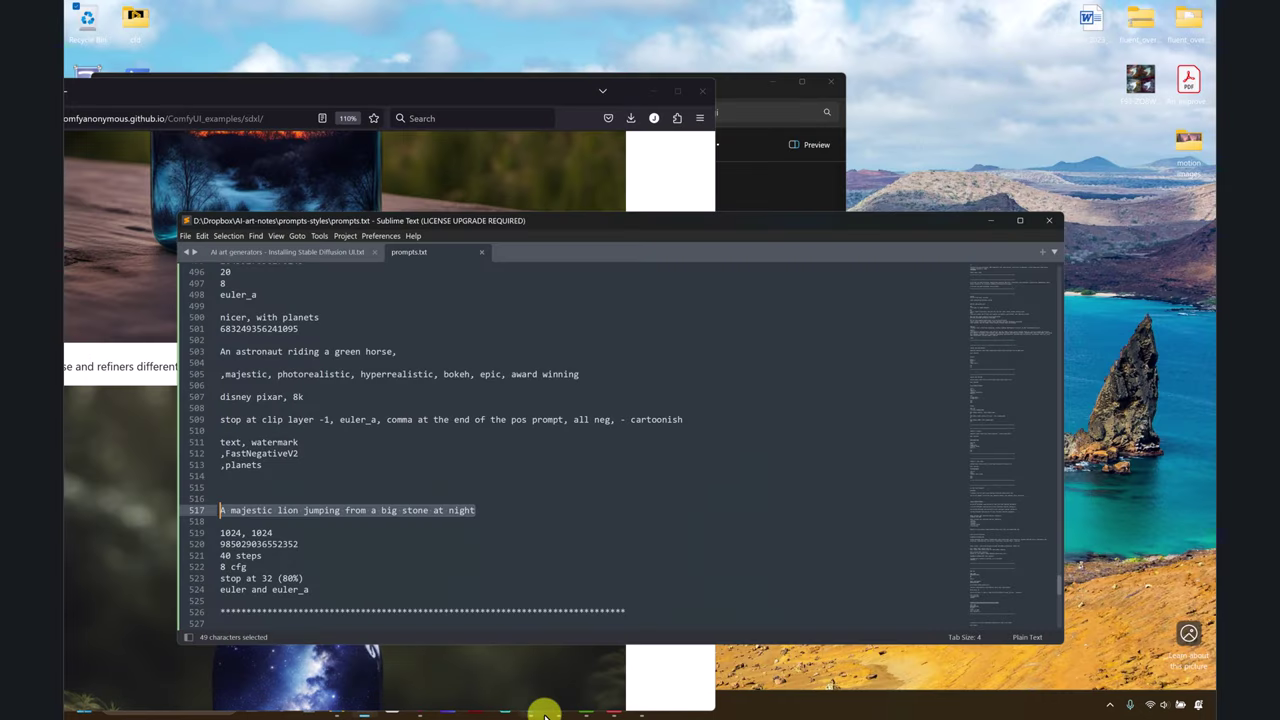
pyautogui.click(652, 684)
pyautogui.click(677, 91)
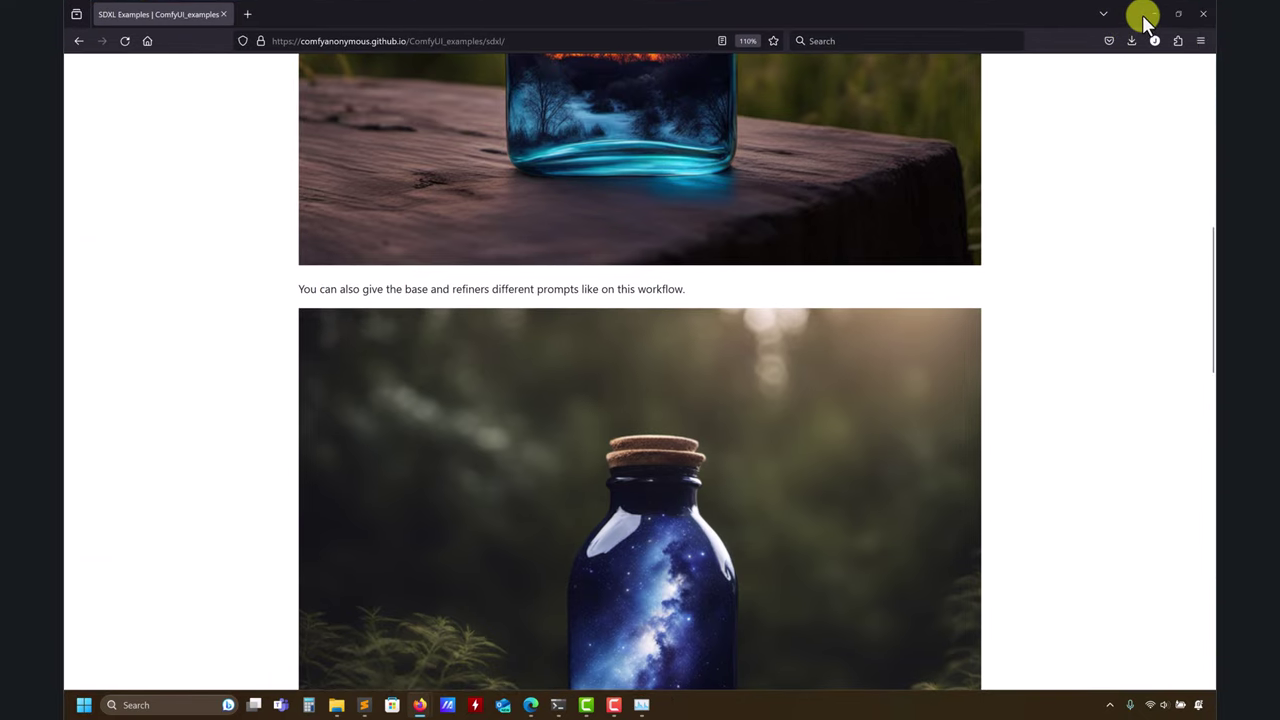
pyautogui.click(1143, 23)
pyautogui.click(540, 706)
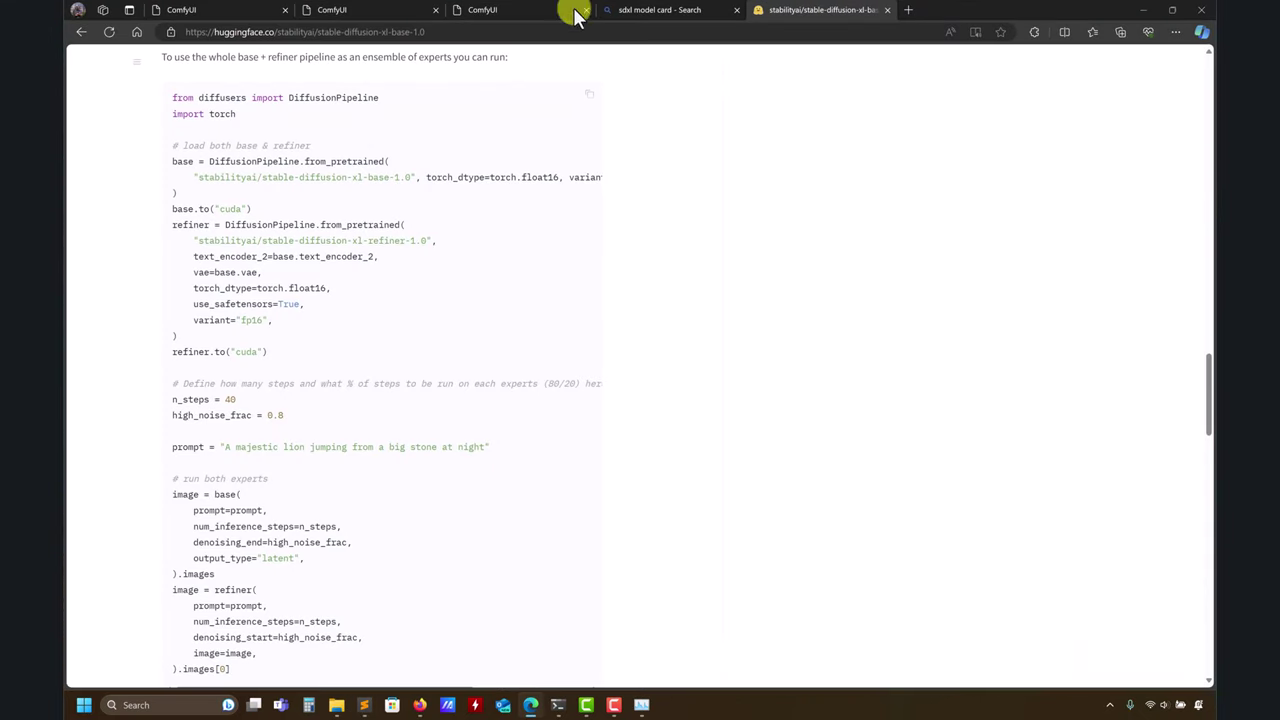
pyautogui.click(651, 9)
pyautogui.click(240, 10)
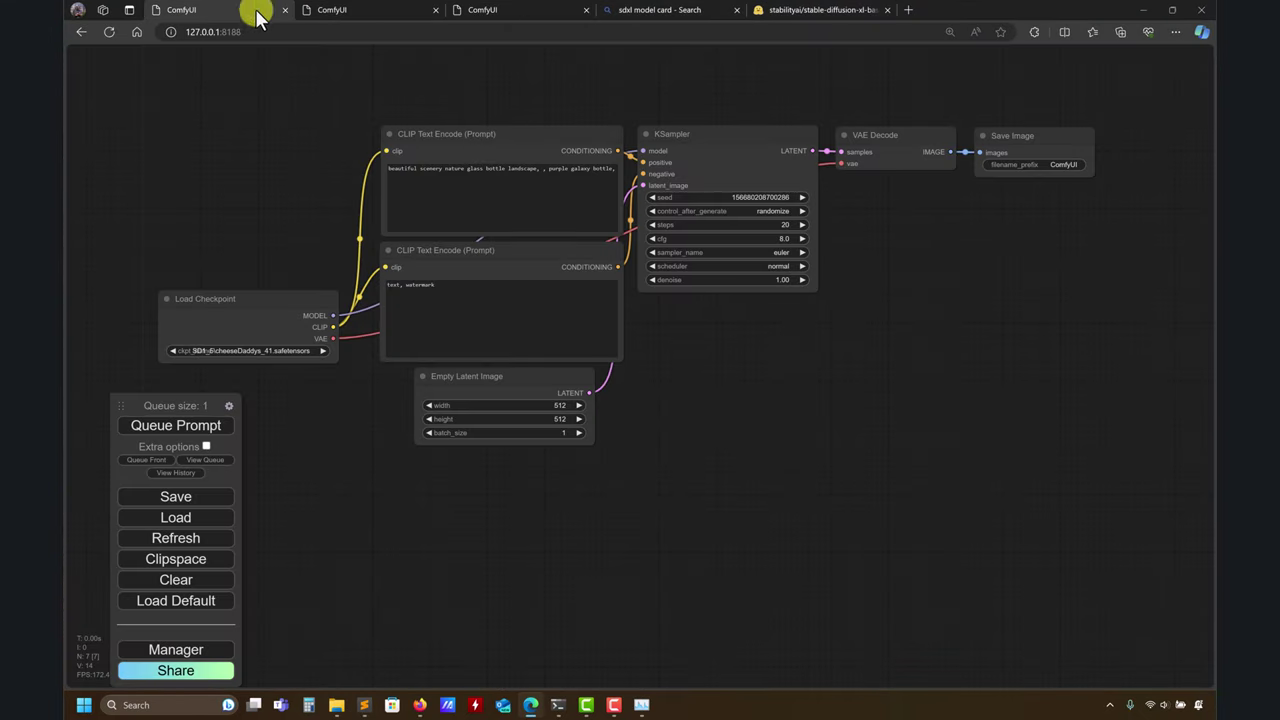
pyautogui.click(522, 11)
# - Follow the lion prompt's execution through the refiner KSampler to the Preview Image node
pyautogui.moveTo(749, 220); pyautogui.dragTo(624, 221)
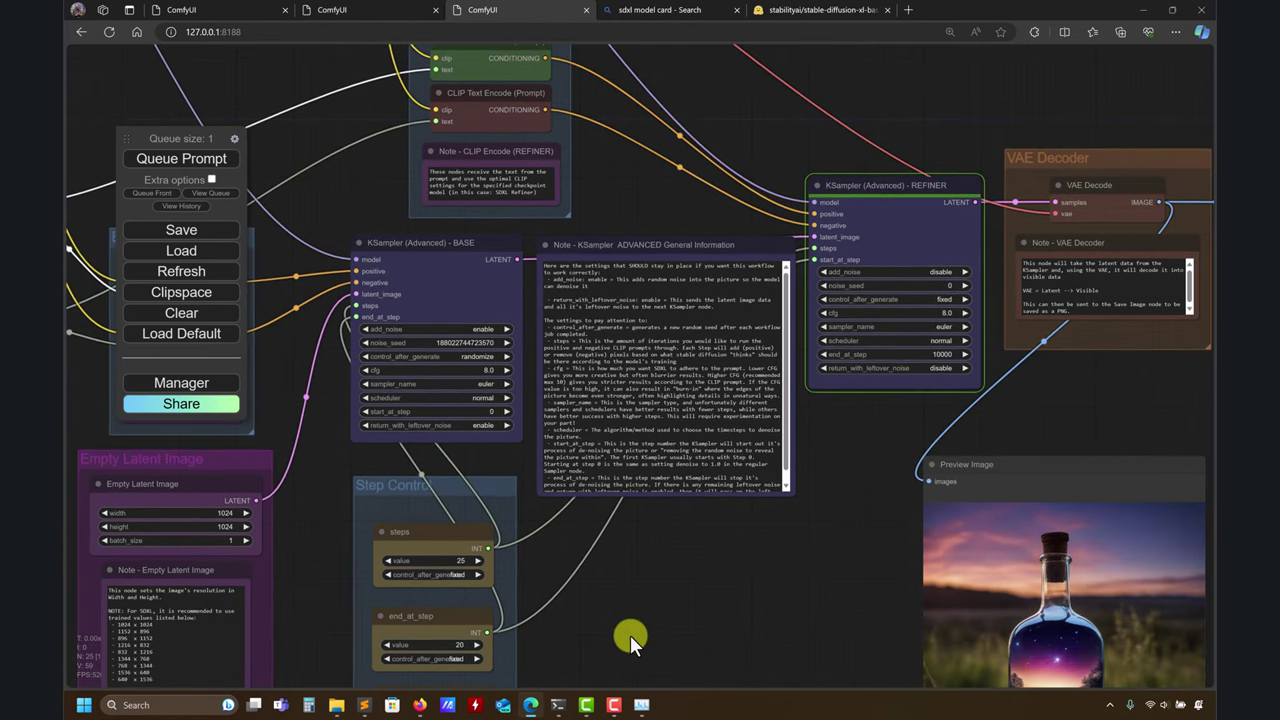
pyautogui.moveTo(630, 635); pyautogui.dragTo(746, 541)
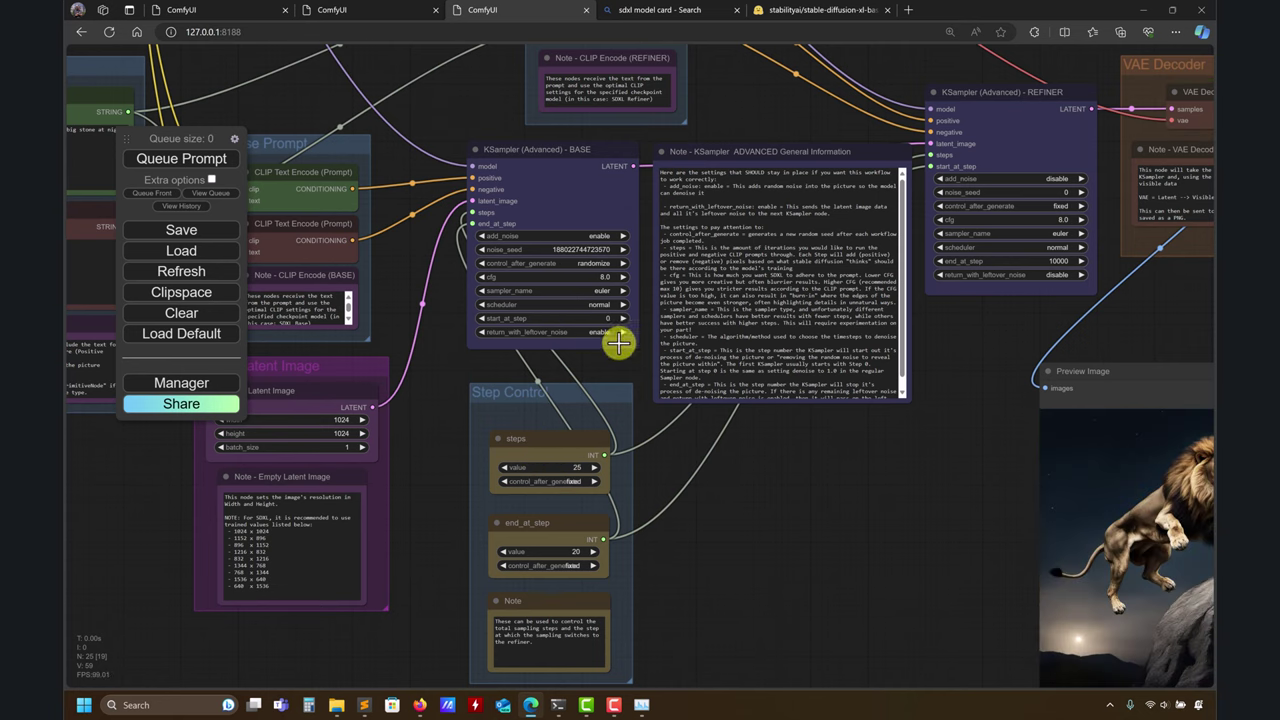
pyautogui.moveTo(709, 509); pyautogui.dragTo(391, 519)
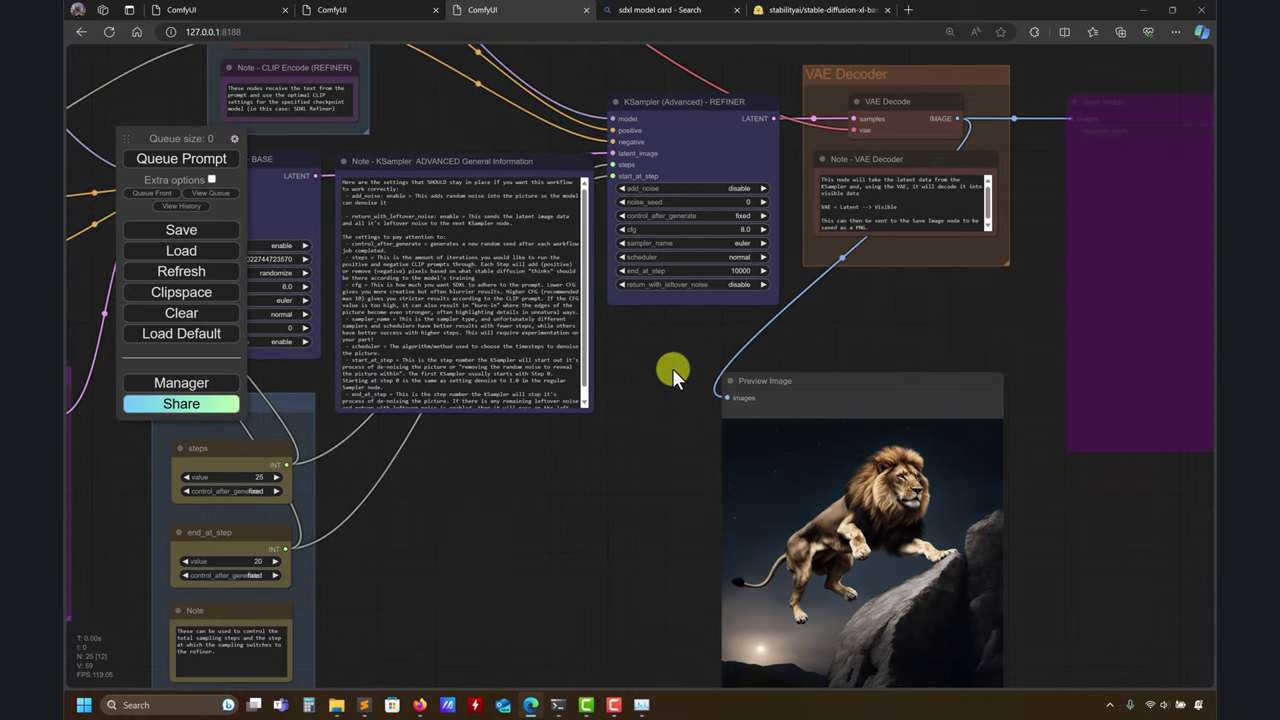
pyautogui.moveTo(712, 354); pyautogui.dragTo(672, 308)
pyautogui.moveTo(554, 354); pyautogui.dragTo(474, 279)
pyautogui.hscroll(2, 929, 492)
pyautogui.scroll(-1, 929, 492)
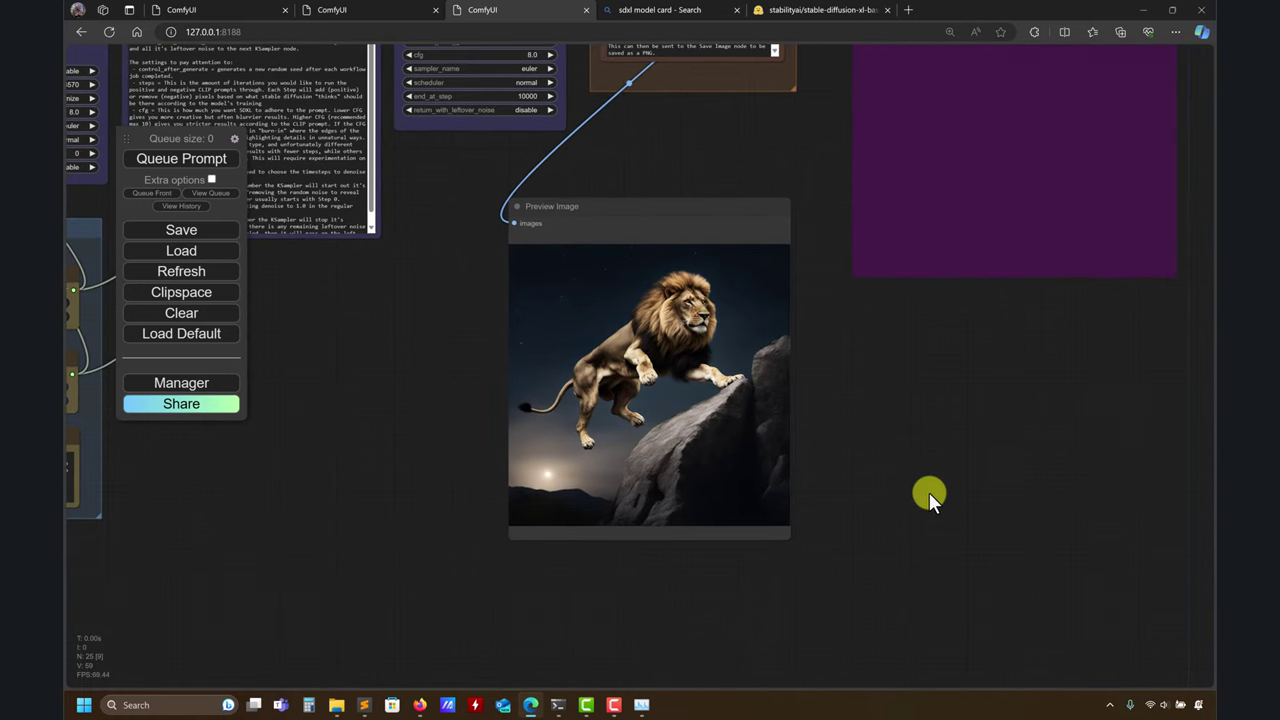
# - Examine the generated lion picture in Preview Image up close for its details
pyautogui.scroll(2, 845, 486)
pyautogui.hscroll(-2, 970, 466)
pyautogui.scroll(2, 968, 460)
pyautogui.moveTo(968, 460); pyautogui.dragTo(1126, 531)
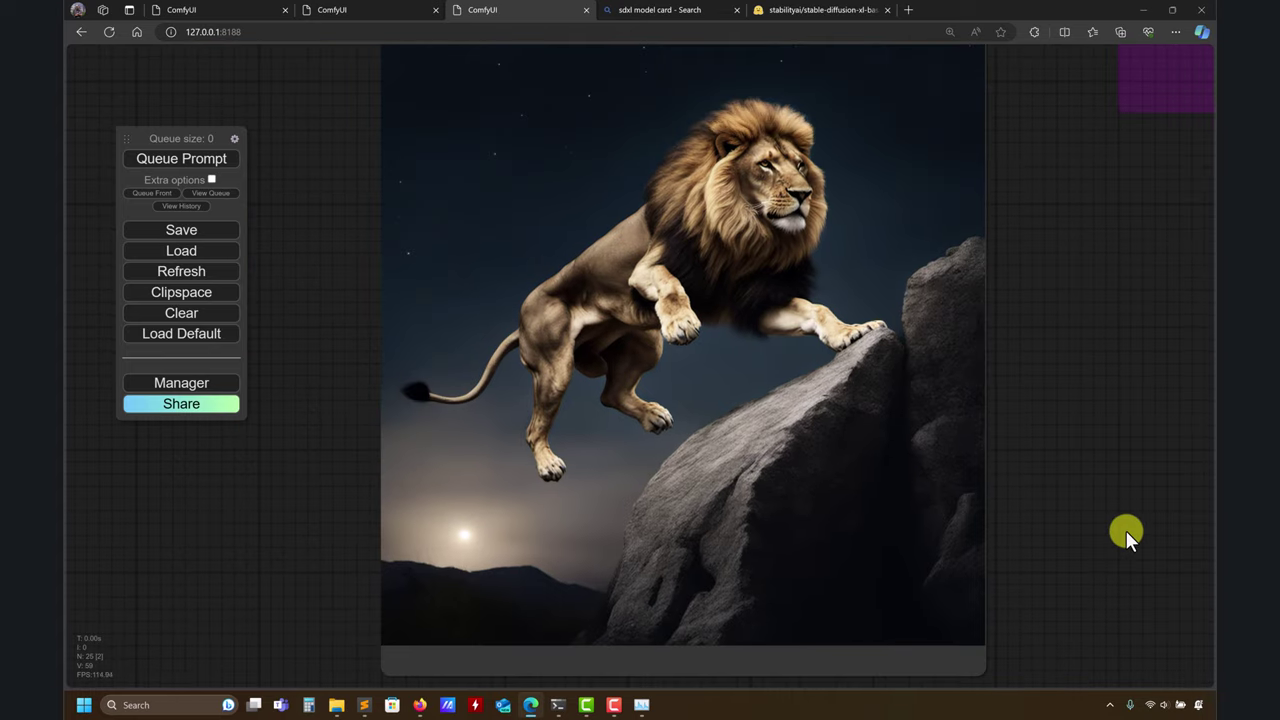
pyautogui.hscroll(2, 1119, 513)
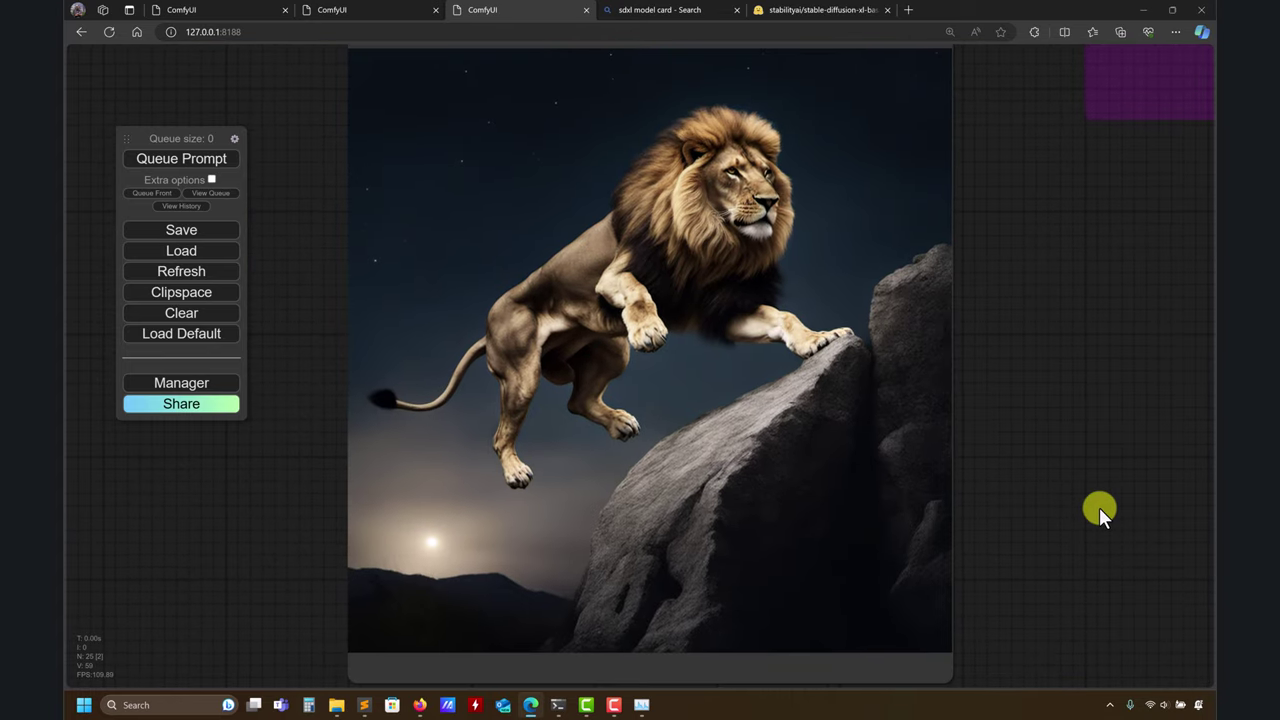
pyautogui.scroll(2, 1099, 507)
pyautogui.hscroll(-3, 1142, 479)
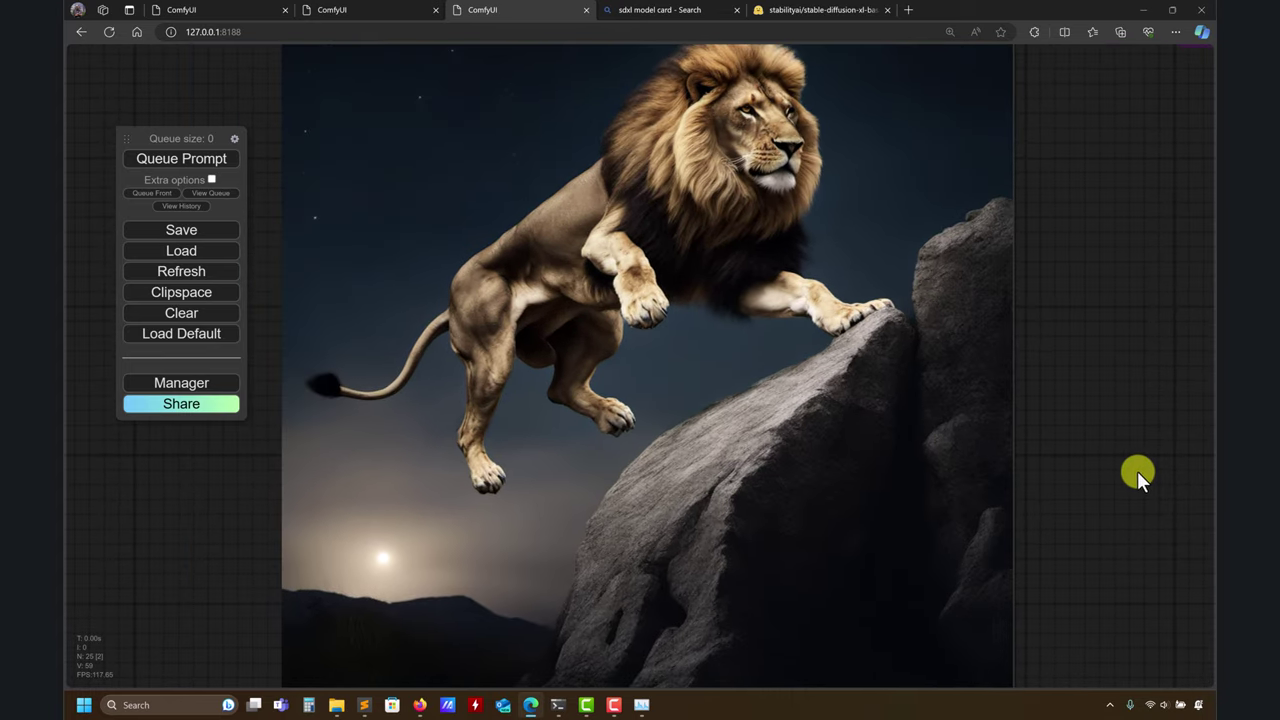
pyautogui.hscroll(2, 1133, 470)
pyautogui.scroll(-3, 1133, 470)
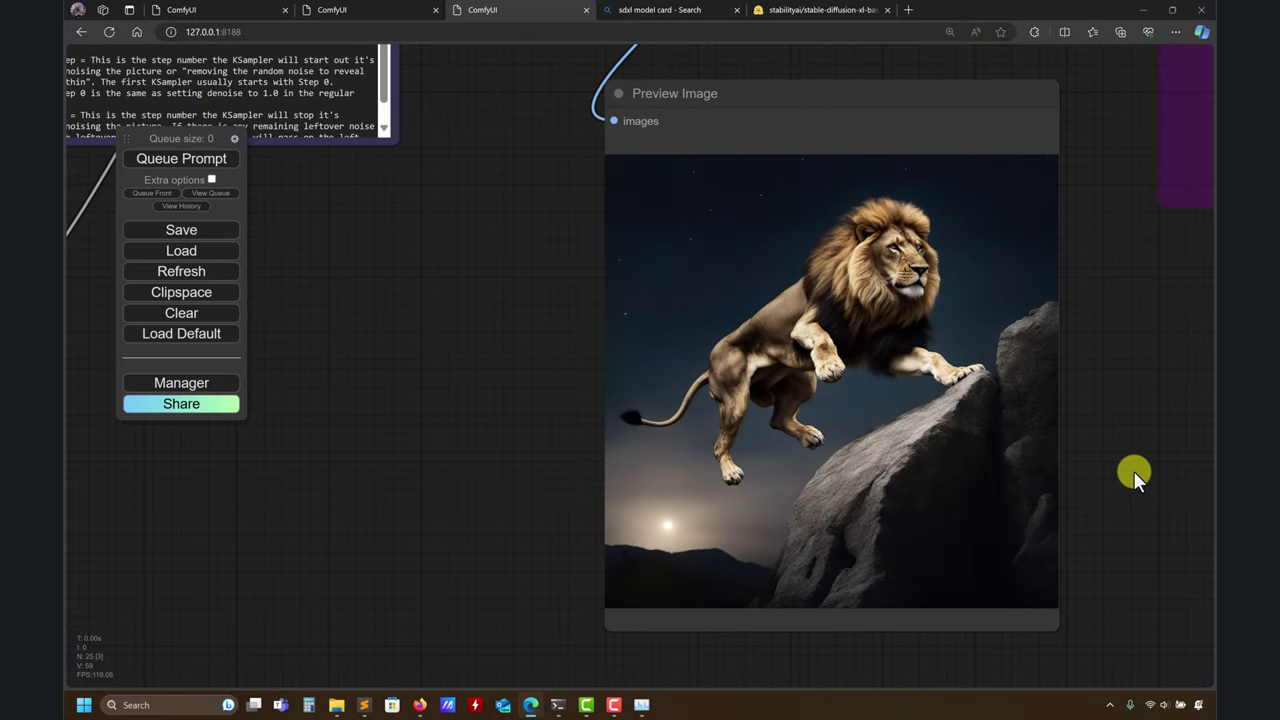
pyautogui.moveTo(1133, 470); pyautogui.dragTo(1034, 497)
pyautogui.scroll(-2, 1029, 486)
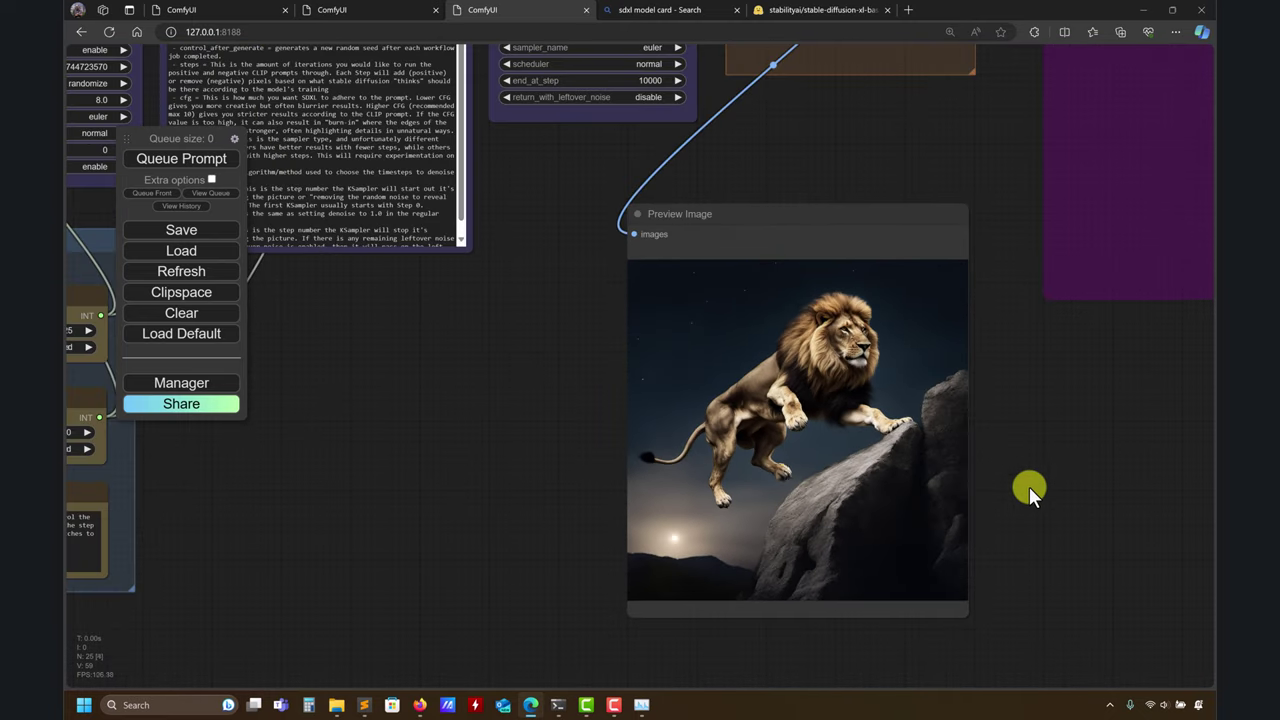
pyautogui.click(364, 705)
pyautogui.click(300, 545)
pyautogui.moveTo(300, 545); pyautogui.dragTo(214, 548)
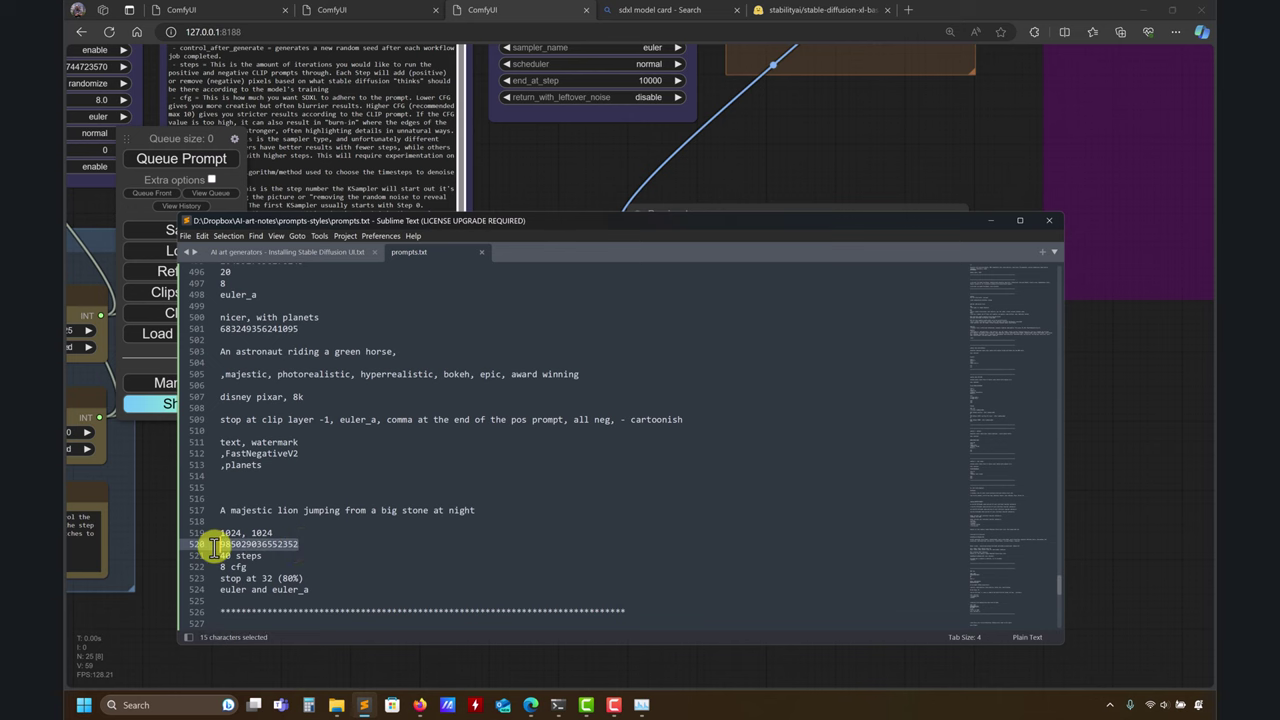
pyautogui.click(1176, 428)
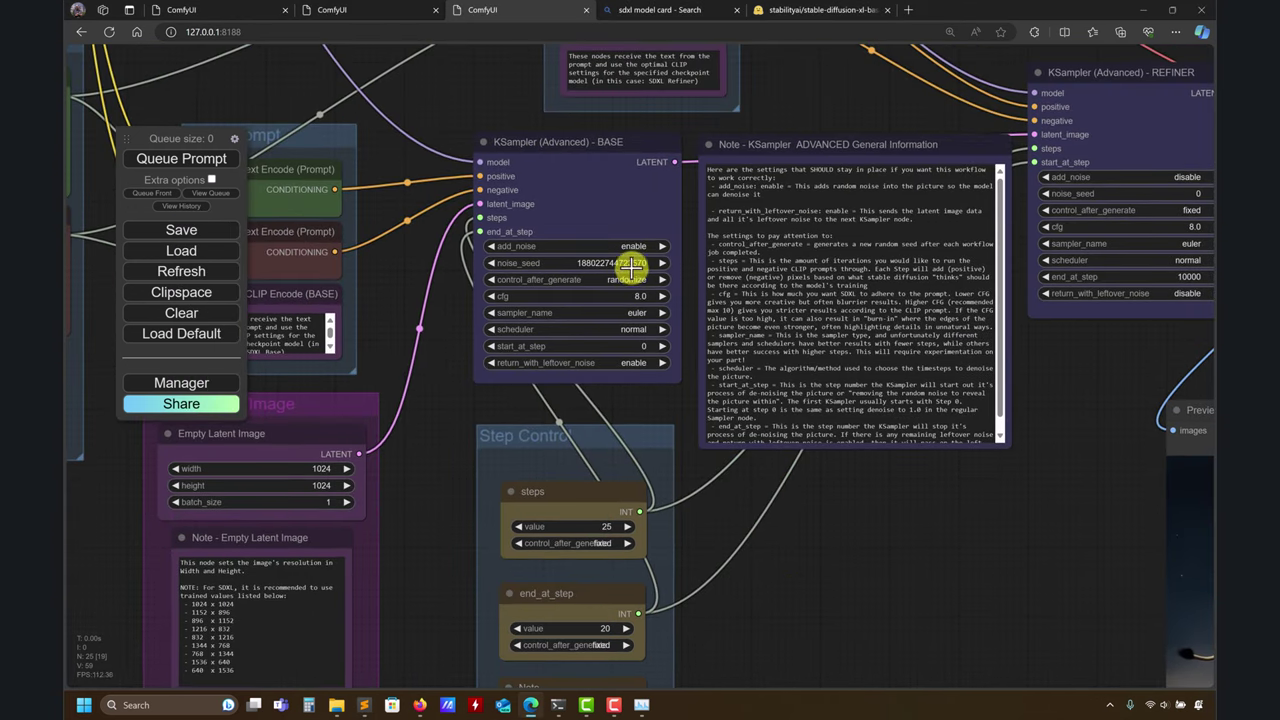
pyautogui.click(632, 263)
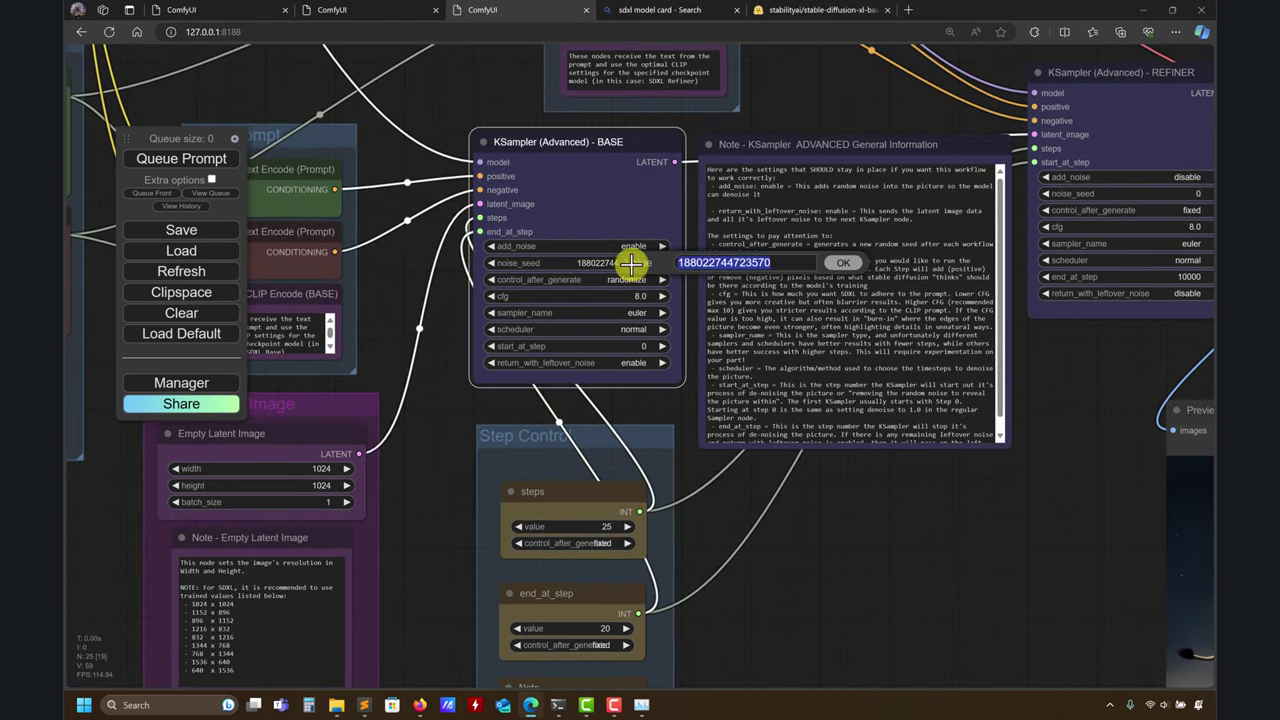
pyautogui.press('Return')
pyautogui.click(200, 158)
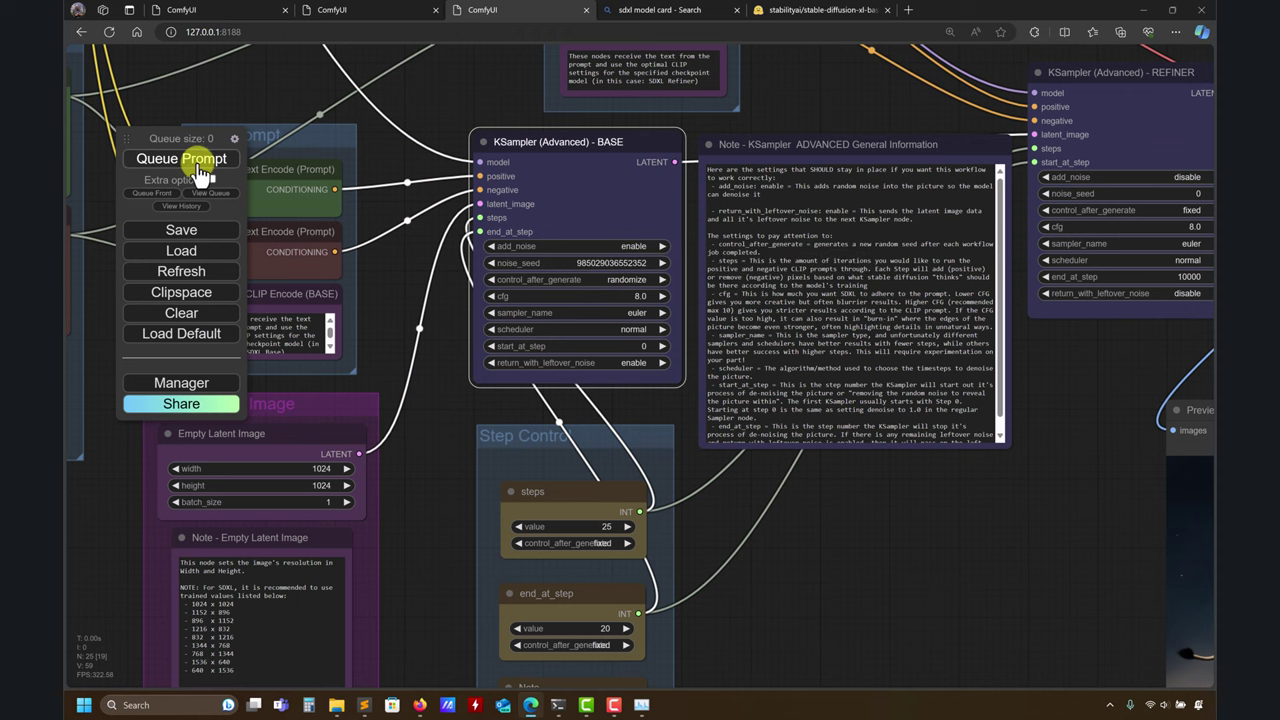
# - Follow the seeded run from the BASE KSampler through the refiner and inspect the lion picture in Preview Image up close
pyautogui.click(362, 705)
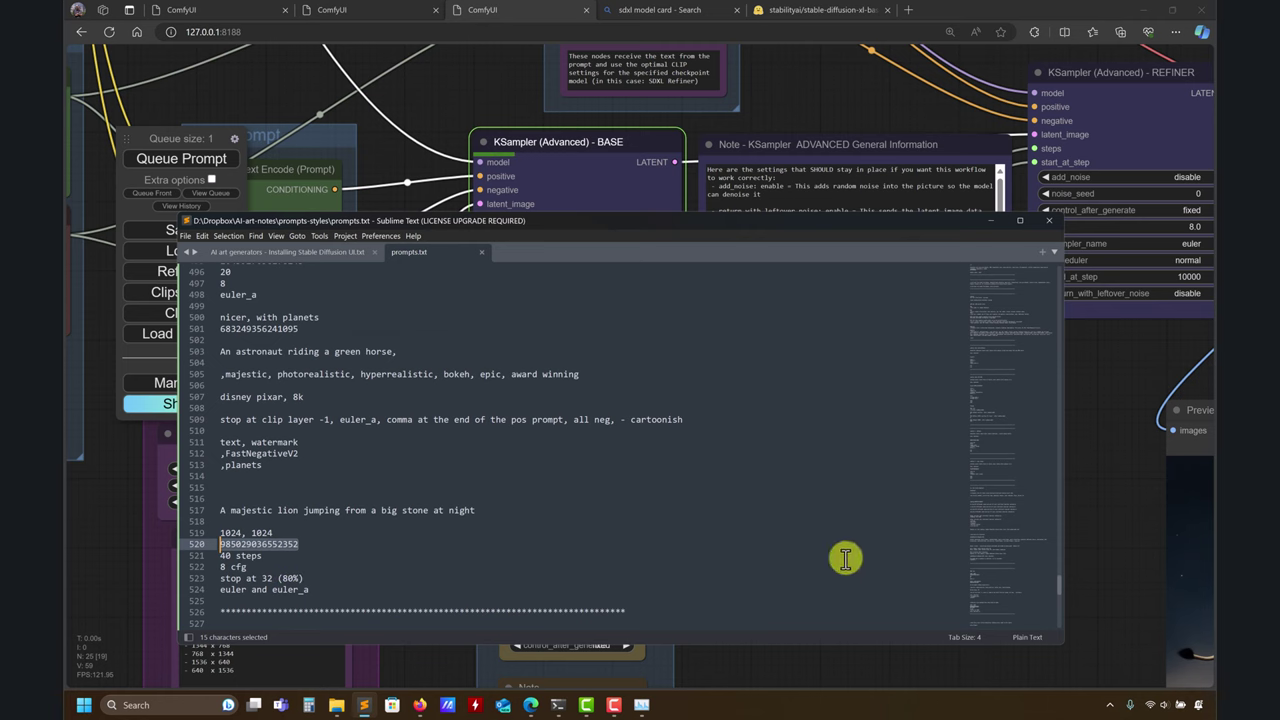
pyautogui.click(1094, 516)
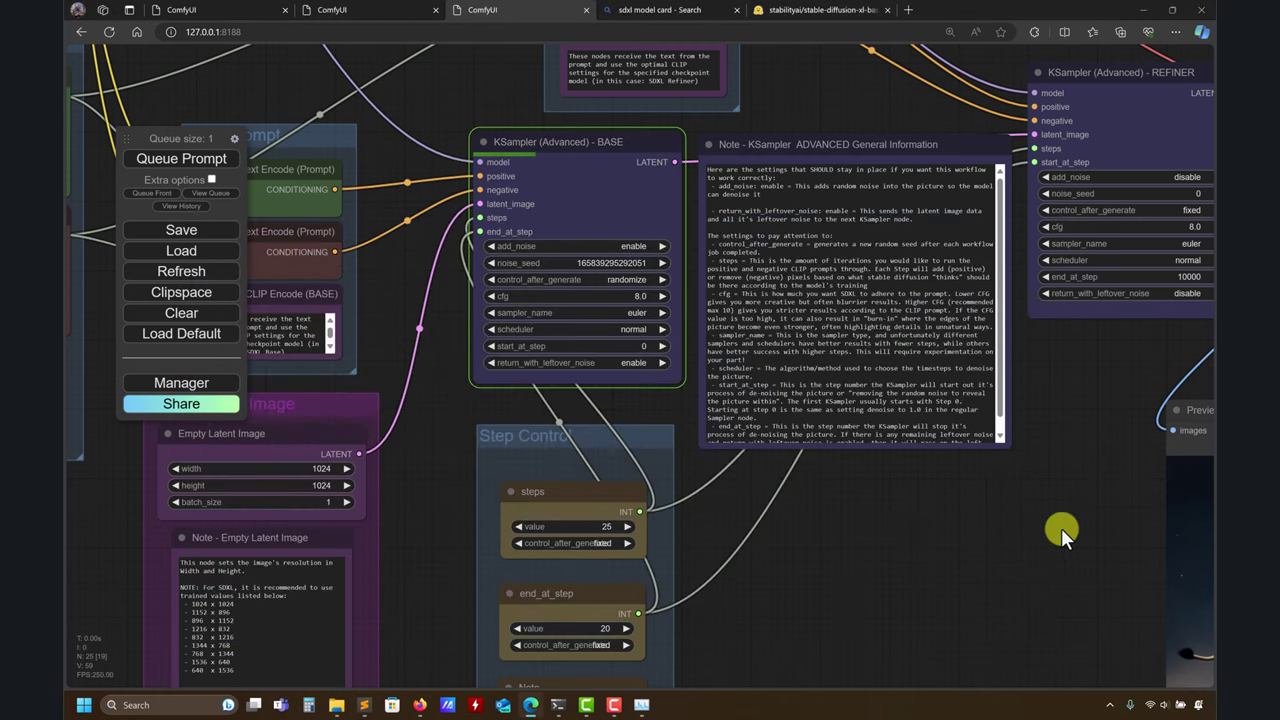
pyautogui.moveTo(1061, 528); pyautogui.dragTo(362, 472)
pyautogui.moveTo(1015, 524); pyautogui.dragTo(1189, 518)
pyautogui.moveTo(400, 510); pyautogui.dragTo(676, 548)
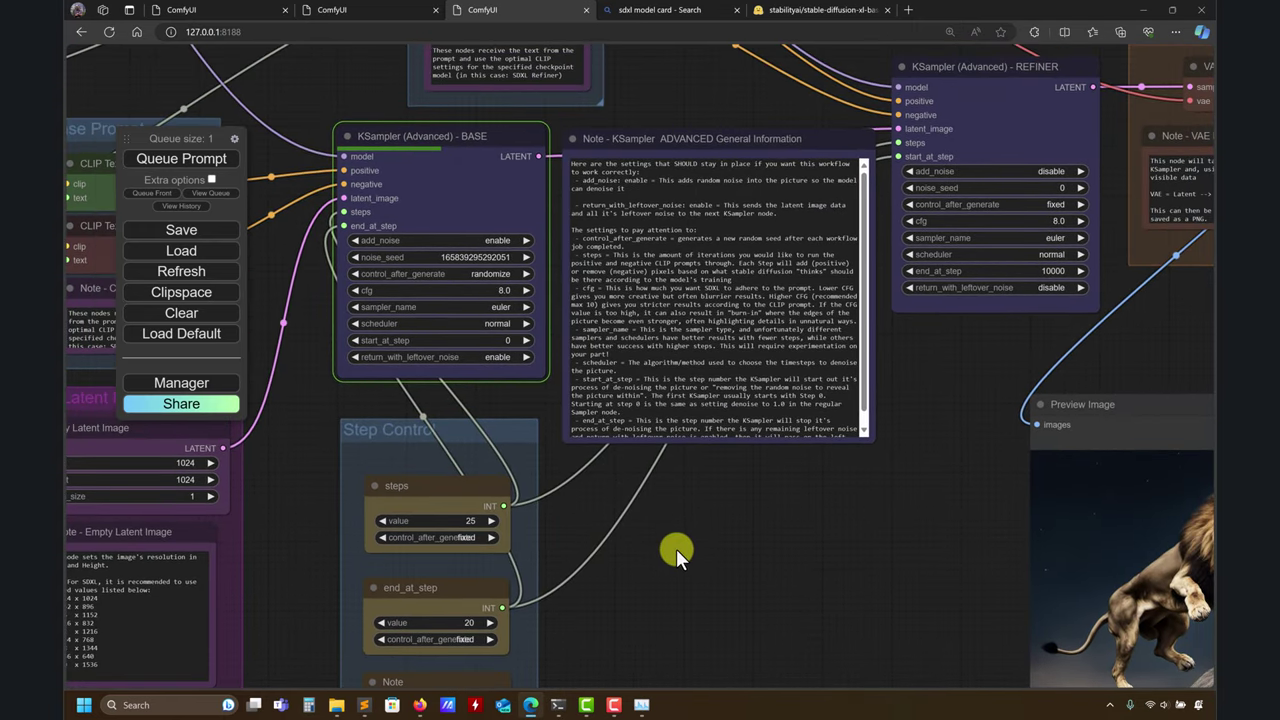
pyautogui.moveTo(676, 548); pyautogui.dragTo(776, 495)
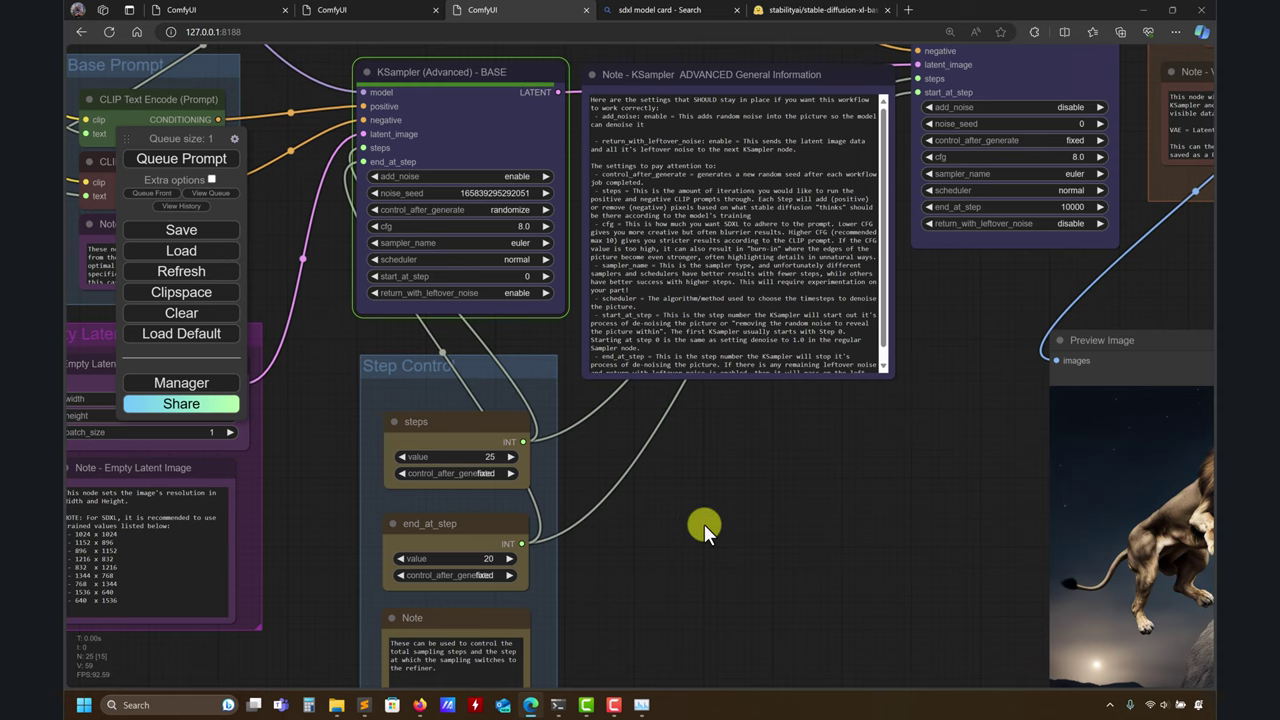
pyautogui.moveTo(822, 529); pyautogui.dragTo(467, 482)
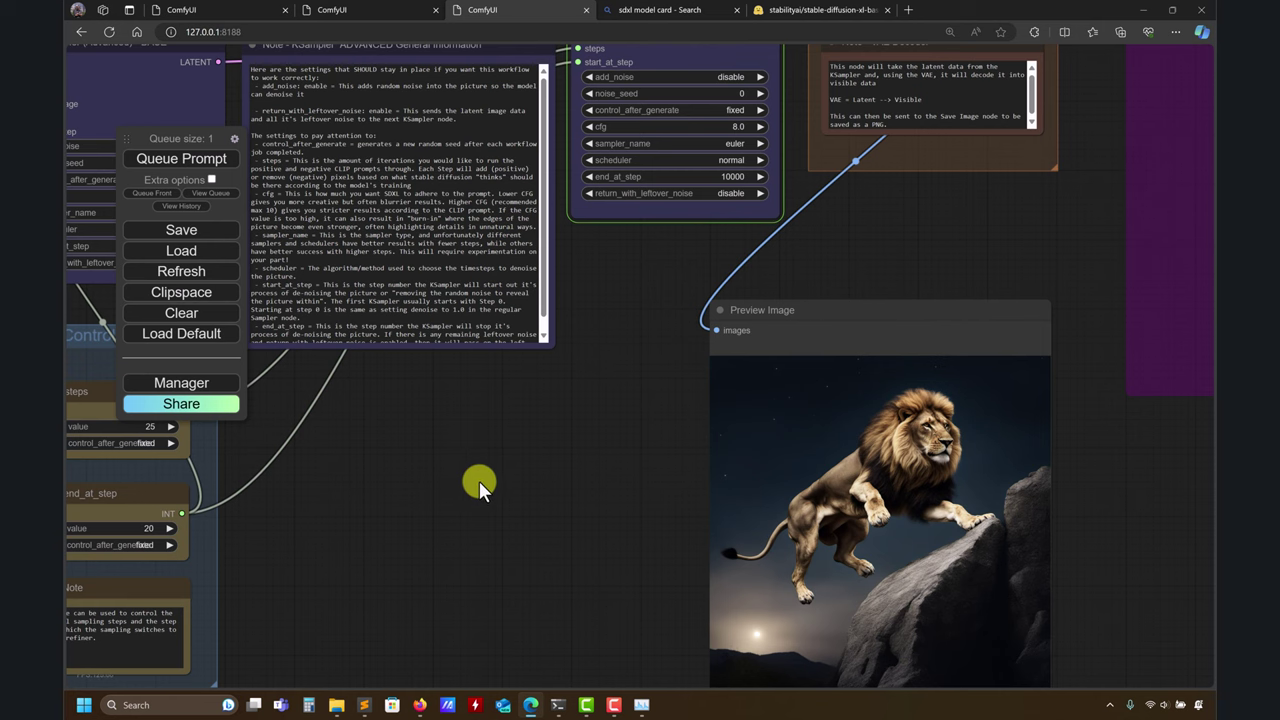
pyautogui.moveTo(479, 481); pyautogui.dragTo(451, 400)
pyautogui.scroll(-2, 458, 435)
pyautogui.scroll(5, 455, 440)
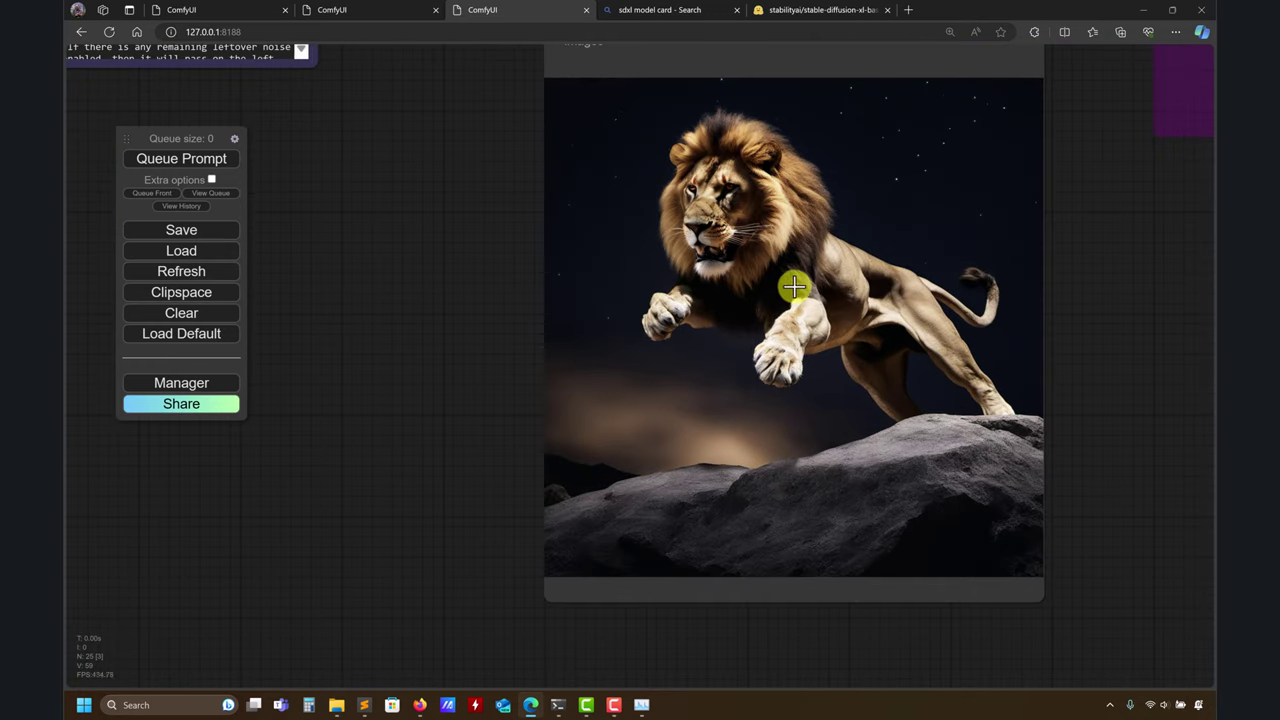
# - Set the Step Control group's steps to 40 and end_at_step to 32, following the settings noted in prompts.txt
pyautogui.moveTo(432, 409); pyautogui.dragTo(925, 382)
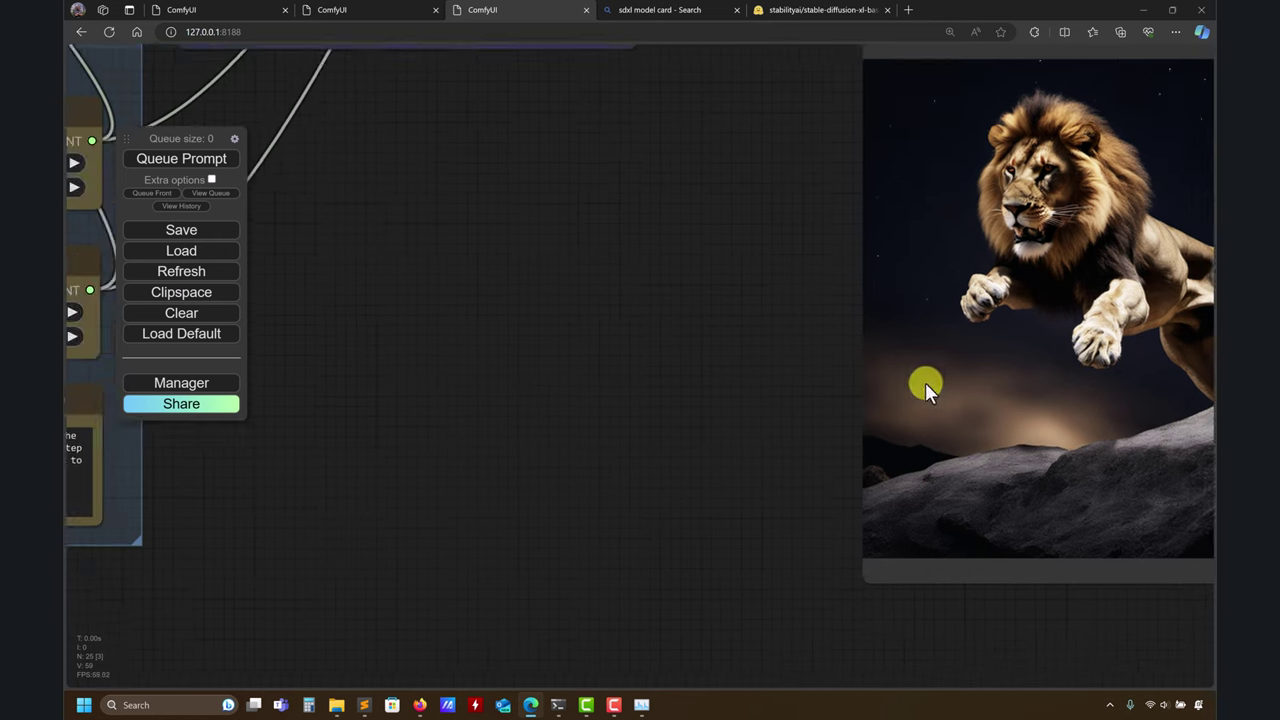
pyautogui.scroll(-4, 748, 387)
pyautogui.moveTo(600, 407); pyautogui.dragTo(761, 487)
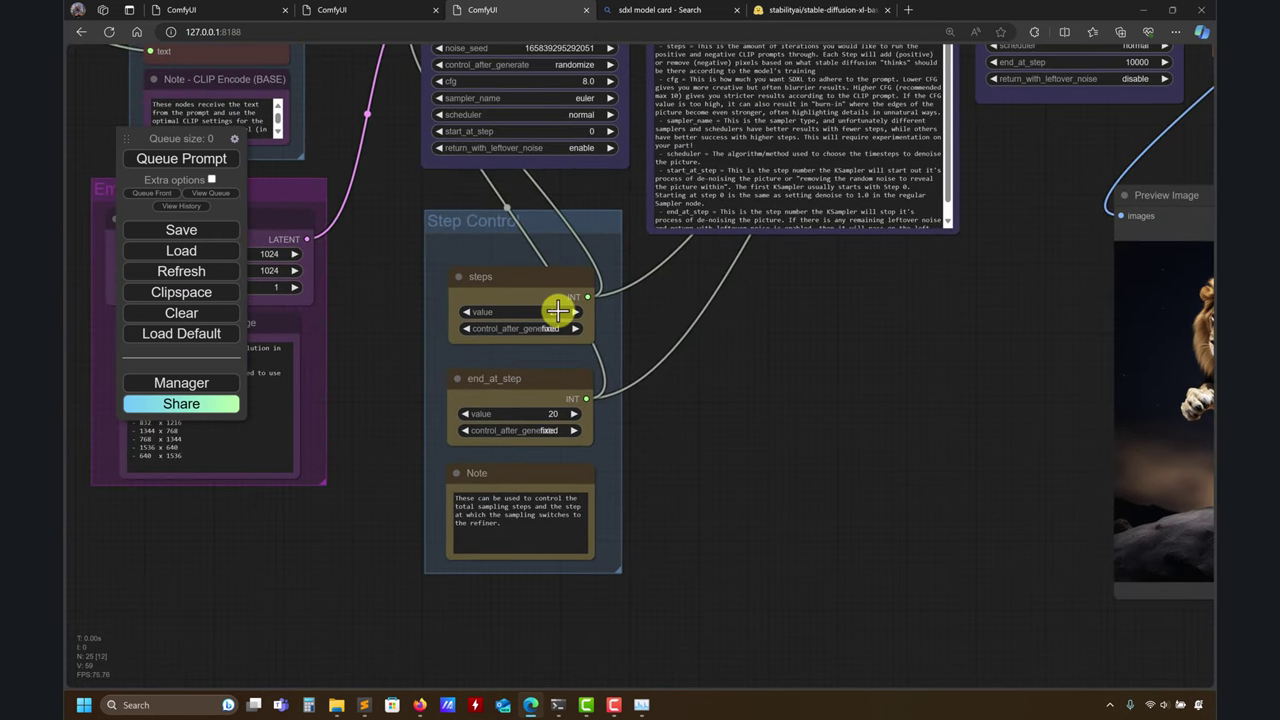
pyautogui.click(559, 312)
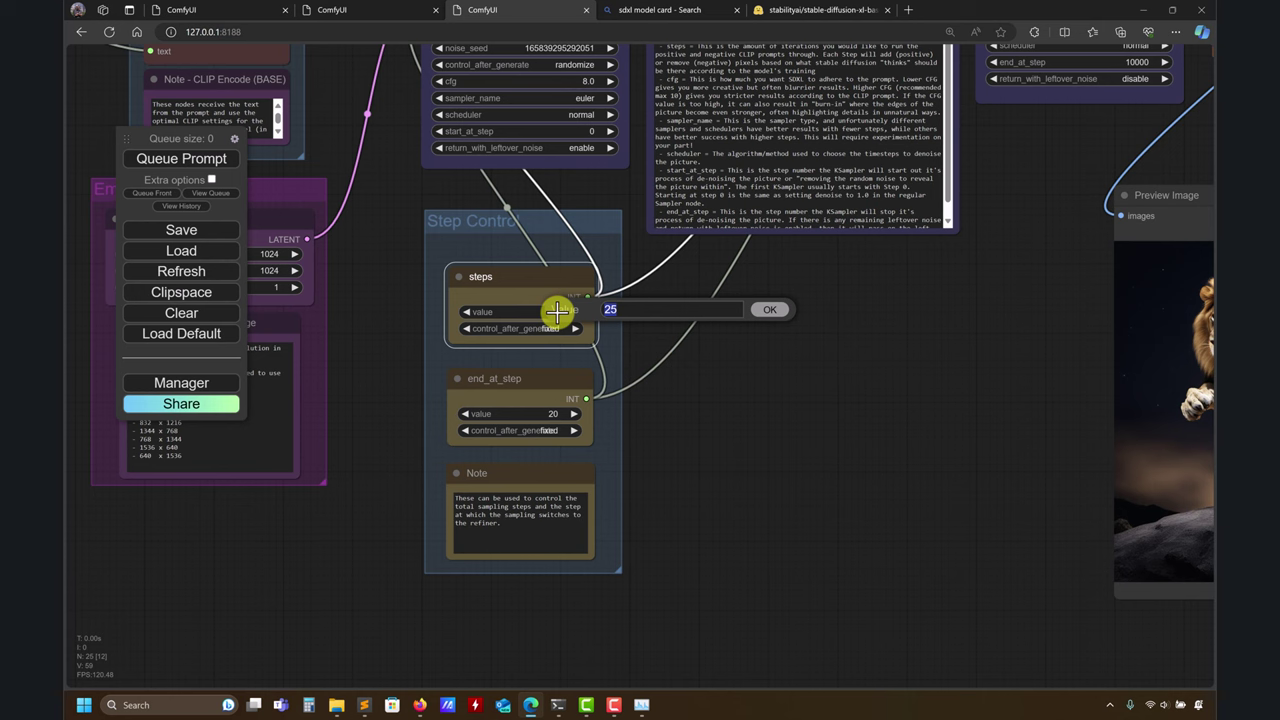
pyautogui.press('Return')
pyautogui.click(364, 705)
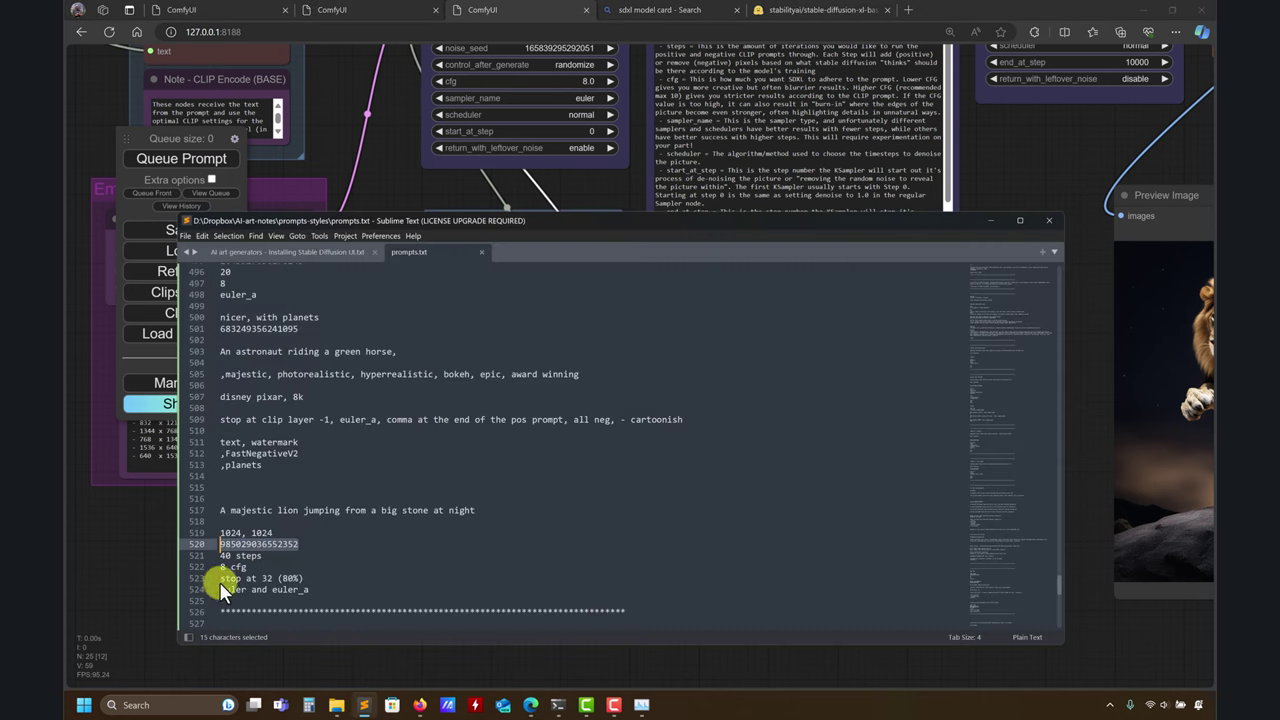
pyautogui.click(154, 577)
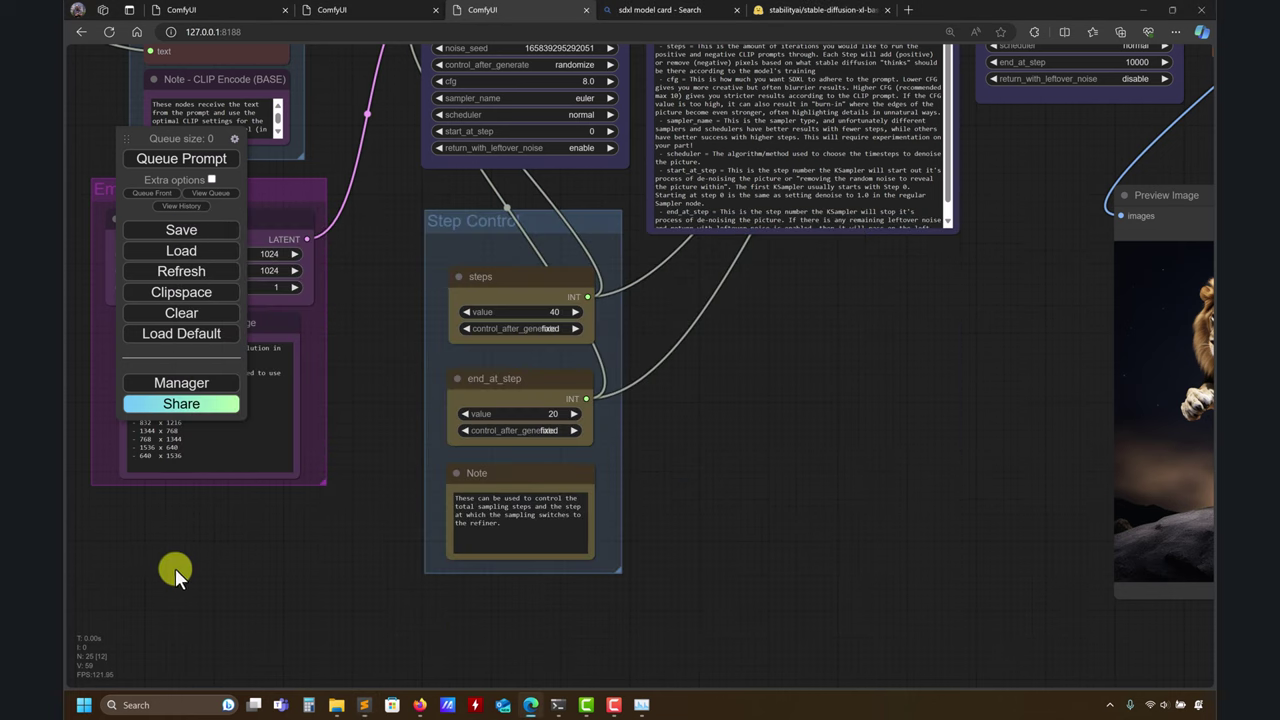
pyautogui.click(557, 416)
pyautogui.press('Return')
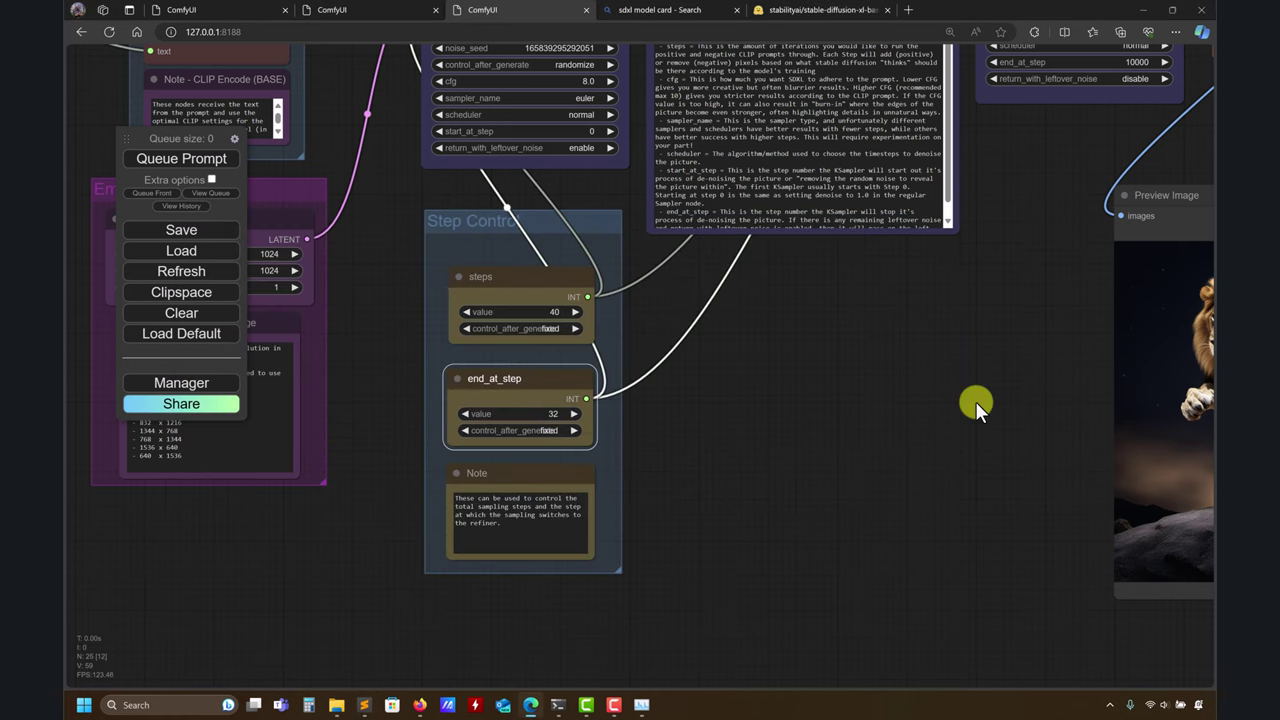
# - Open the Preview Image lion in its own browser tab and return to the workflow tab
pyautogui.moveTo(975, 401); pyautogui.dragTo(584, 589)
pyautogui.moveTo(541, 543); pyautogui.dragTo(594, 423)
pyautogui.rightClick(838, 370)
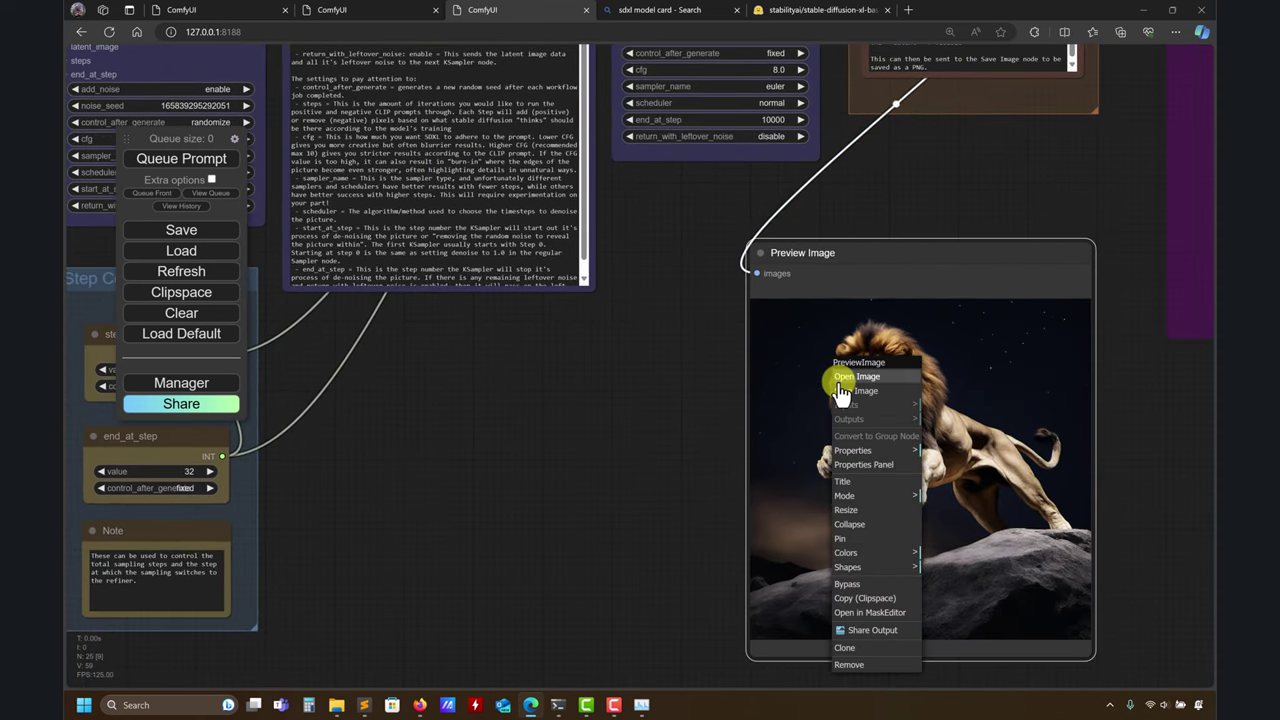
pyautogui.click(845, 377)
pyautogui.click(531, 10)
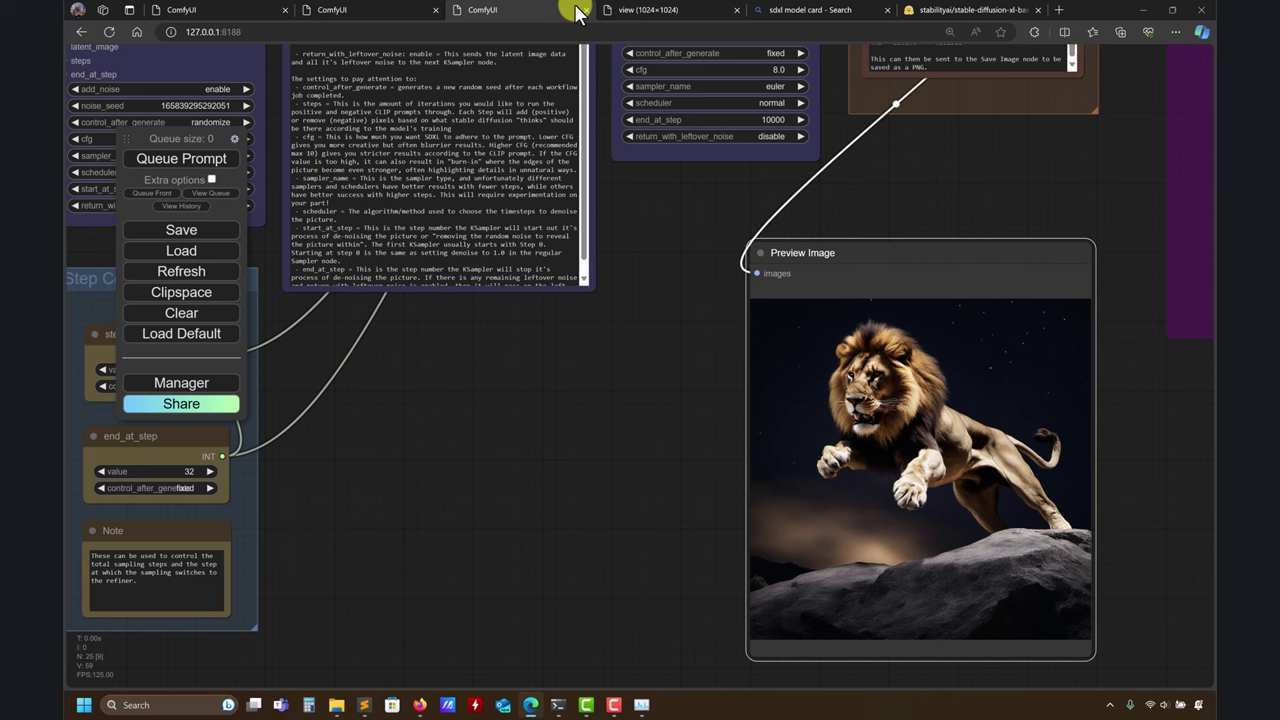
pyautogui.click(627, 10)
pyautogui.click(525, 10)
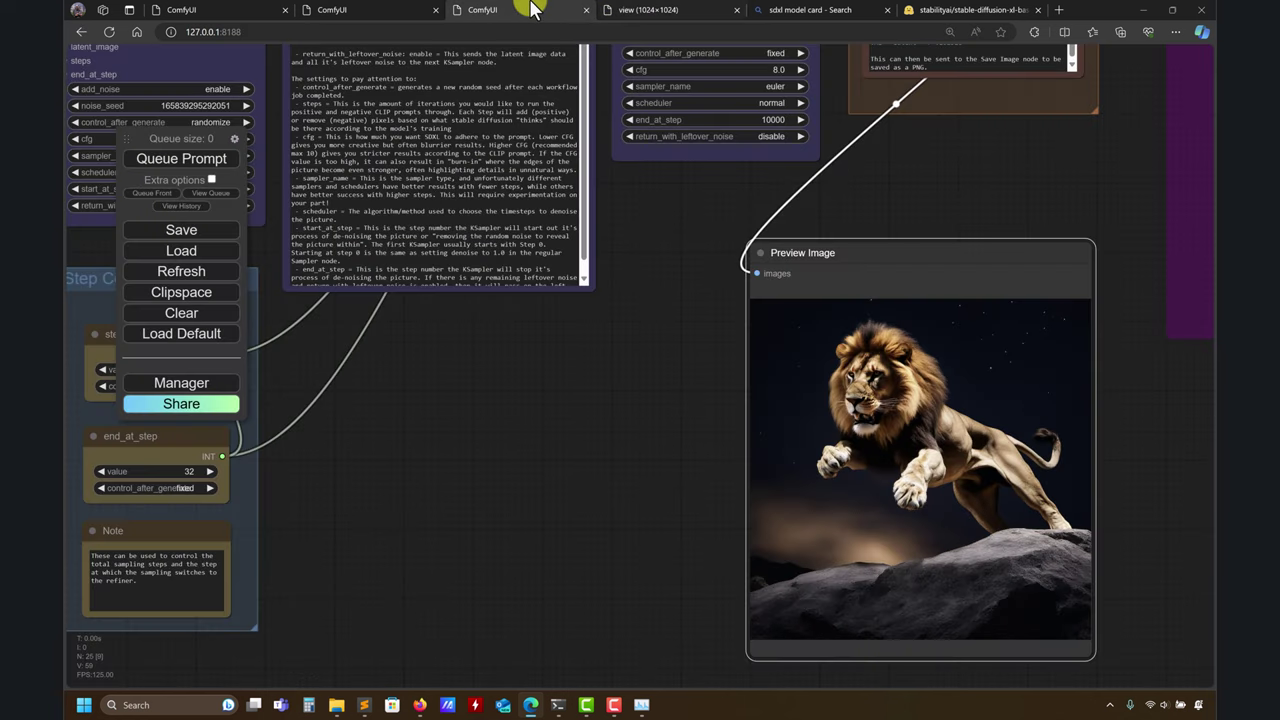
# - Queue the prompt with the new step settings and follow the run to the lion in Preview Image
pyautogui.click(203, 164)
pyautogui.moveTo(494, 451); pyautogui.dragTo(727, 478)
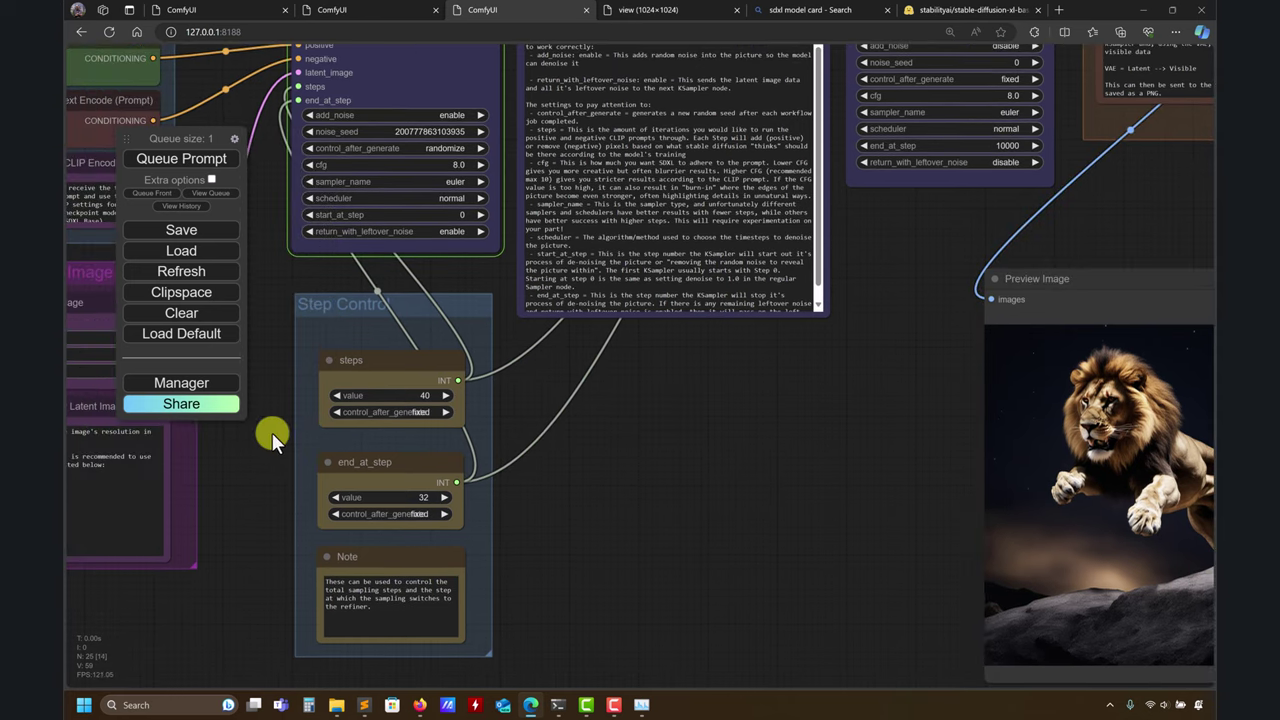
pyautogui.scroll(-2, 709, 500)
pyautogui.moveTo(700, 471); pyautogui.dragTo(869, 508)
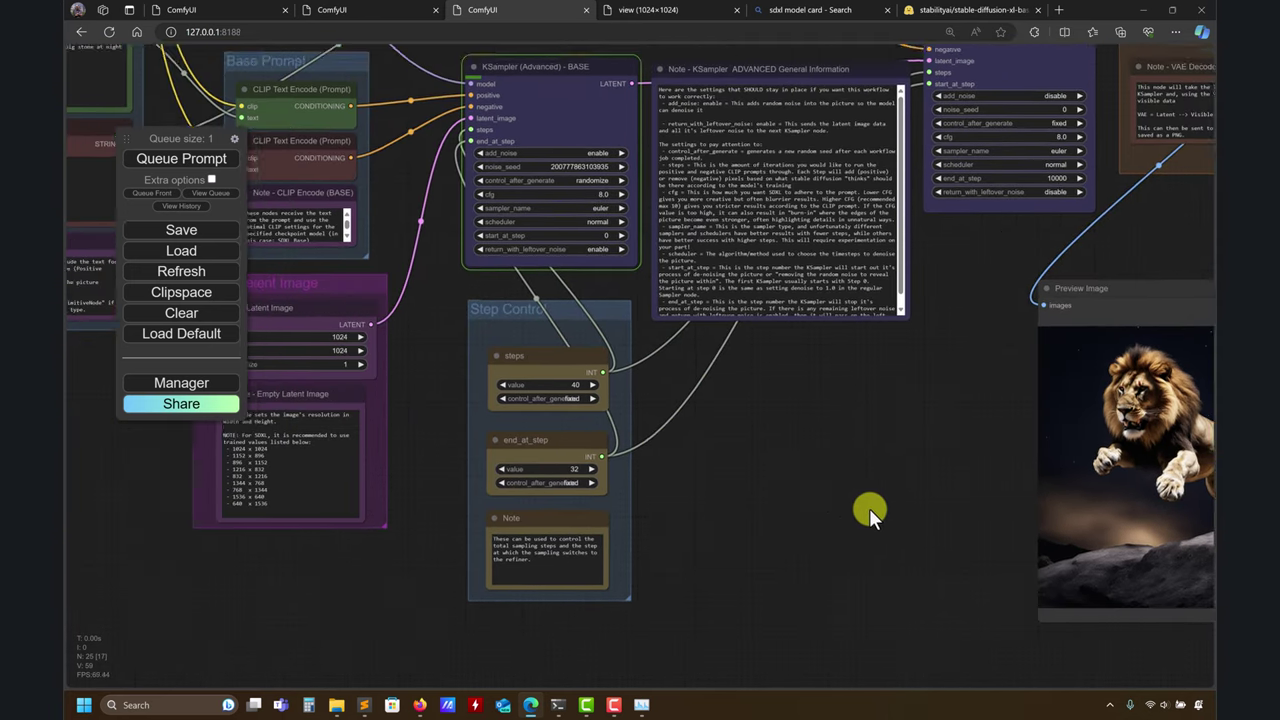
pyautogui.moveTo(758, 462); pyautogui.dragTo(691, 494)
pyautogui.moveTo(597, 457); pyautogui.dragTo(619, 502)
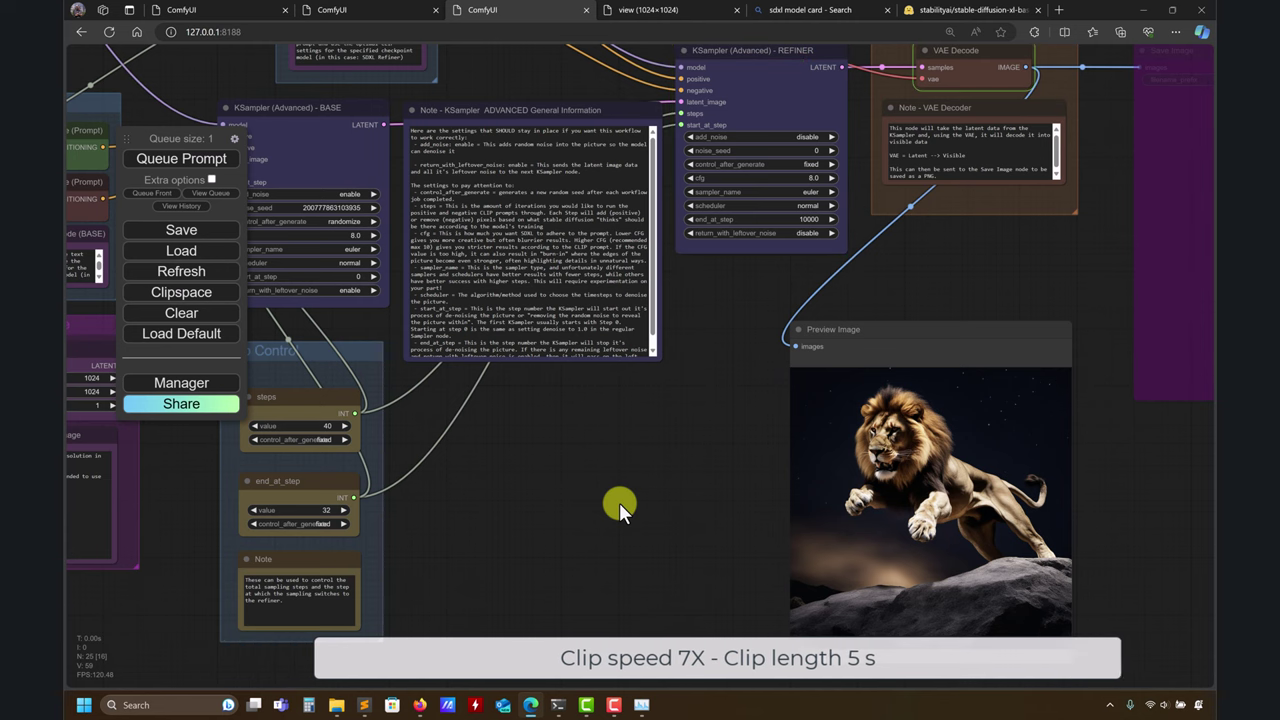
pyautogui.moveTo(619, 502); pyautogui.dragTo(536, 440)
pyautogui.scroll(-1, 613, 478)
pyautogui.scroll(2, 555, 487)
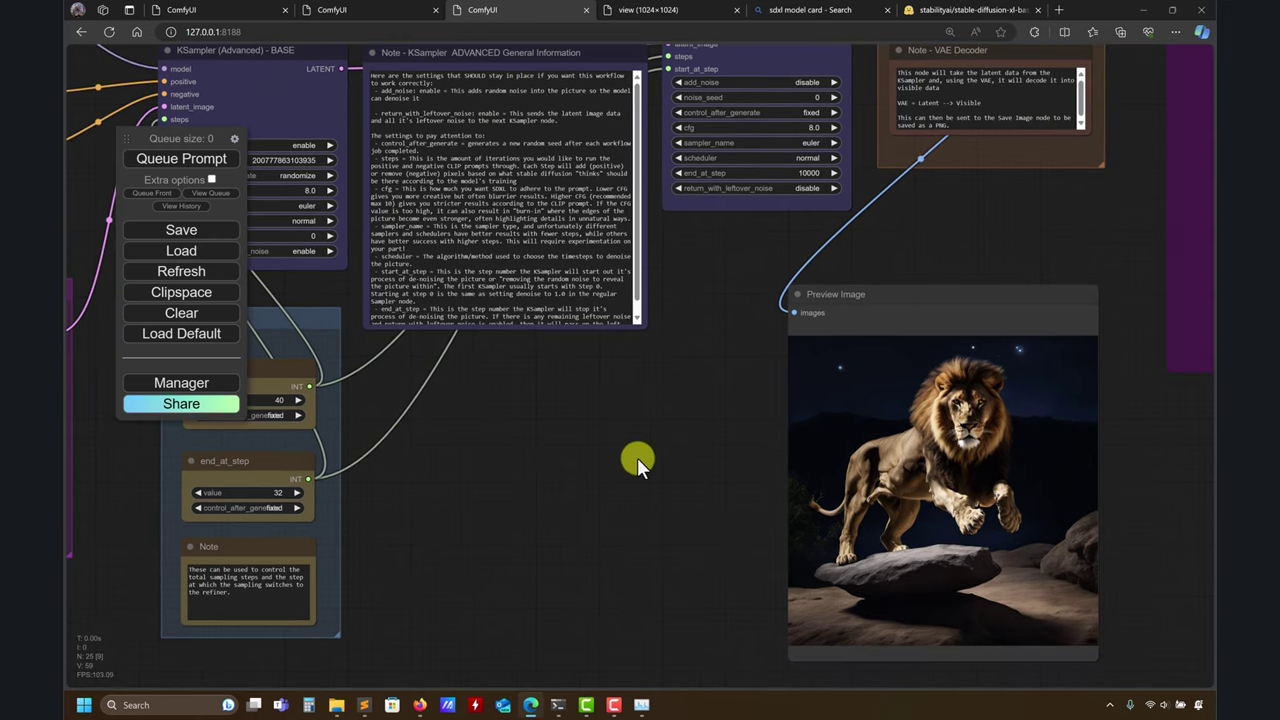
pyautogui.moveTo(637, 457); pyautogui.dragTo(667, 496)
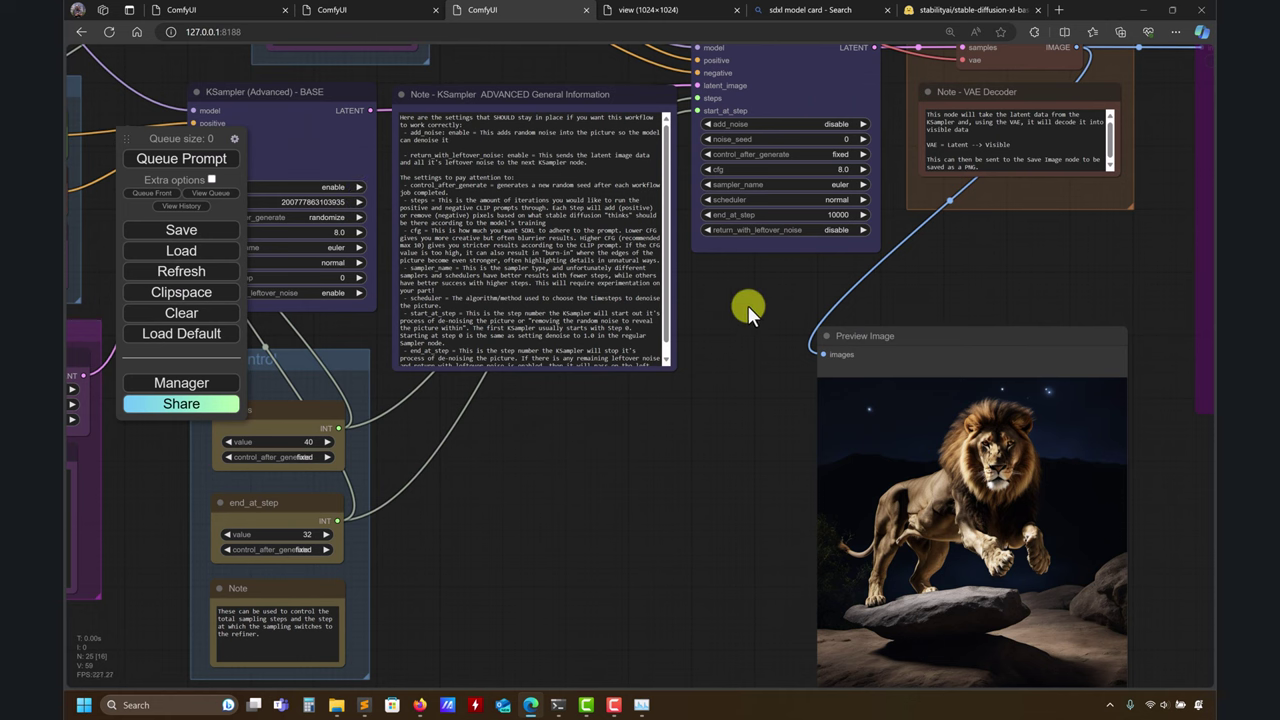
# - Try enabling return_with_leftover_noise on the REFINER KSampler and switch it back to disable
pyautogui.moveTo(792, 238); pyautogui.dragTo(694, 283)
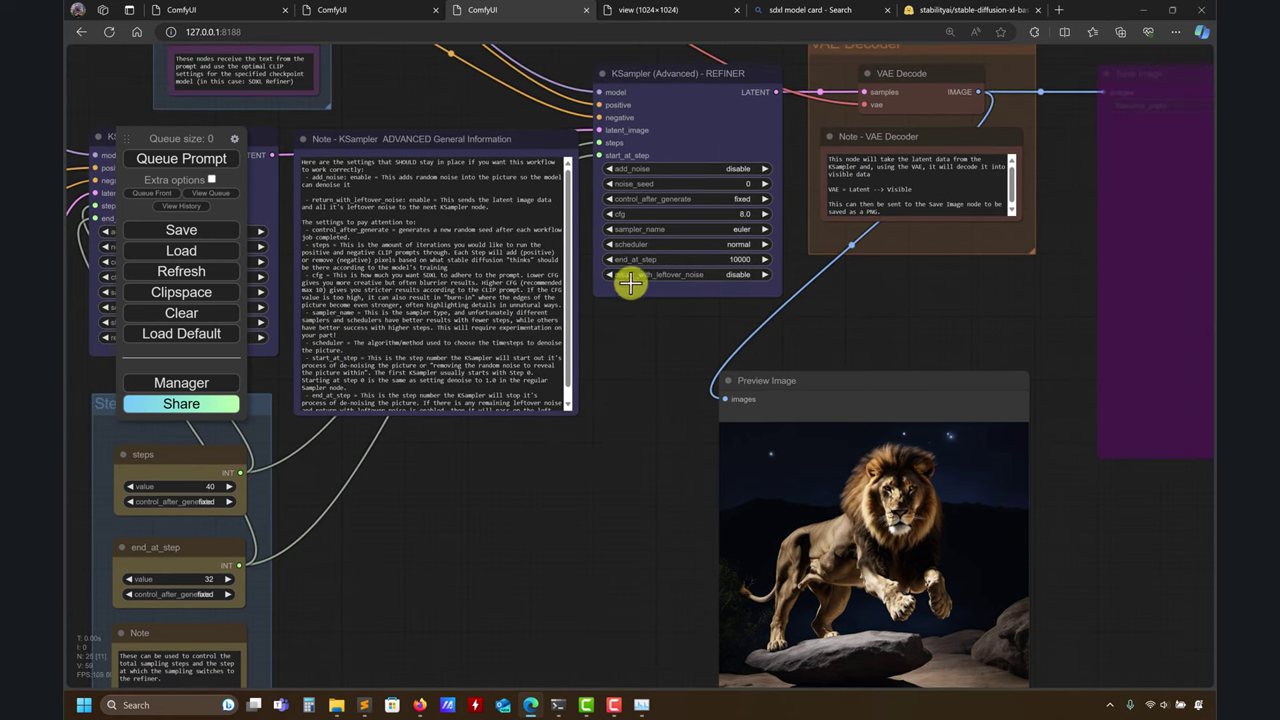
pyautogui.click(750, 275)
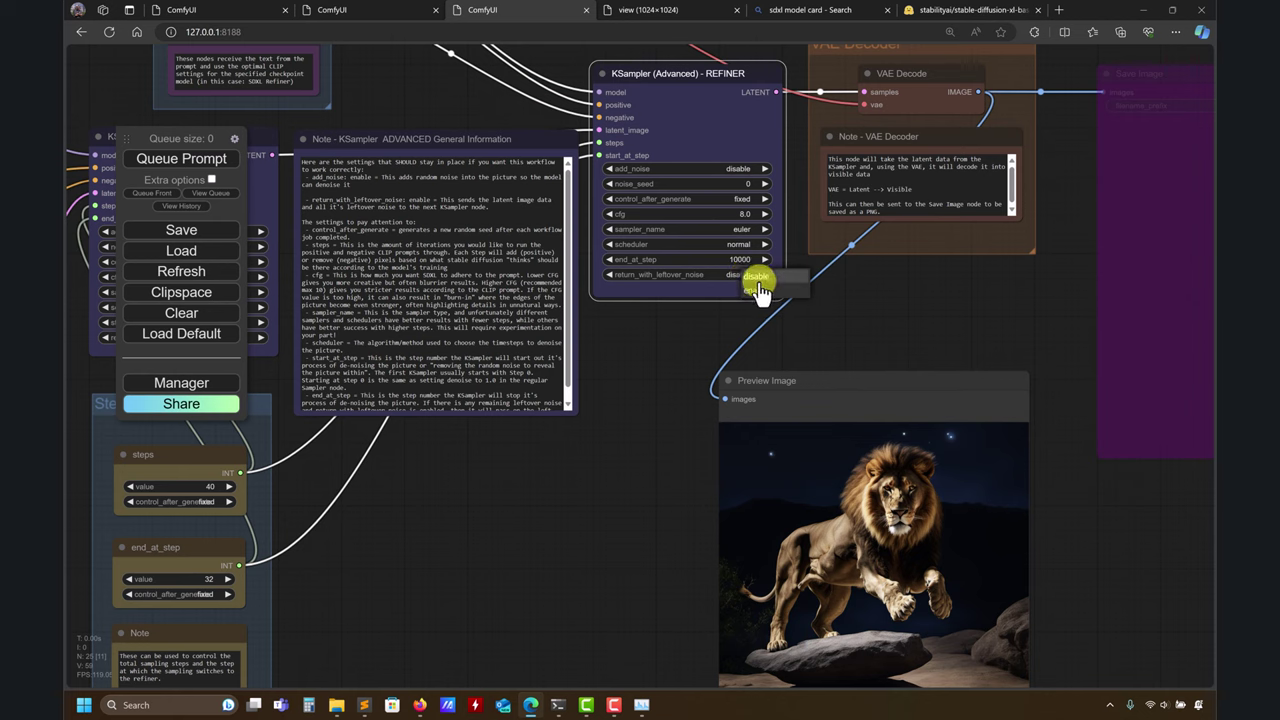
pyautogui.click(761, 279)
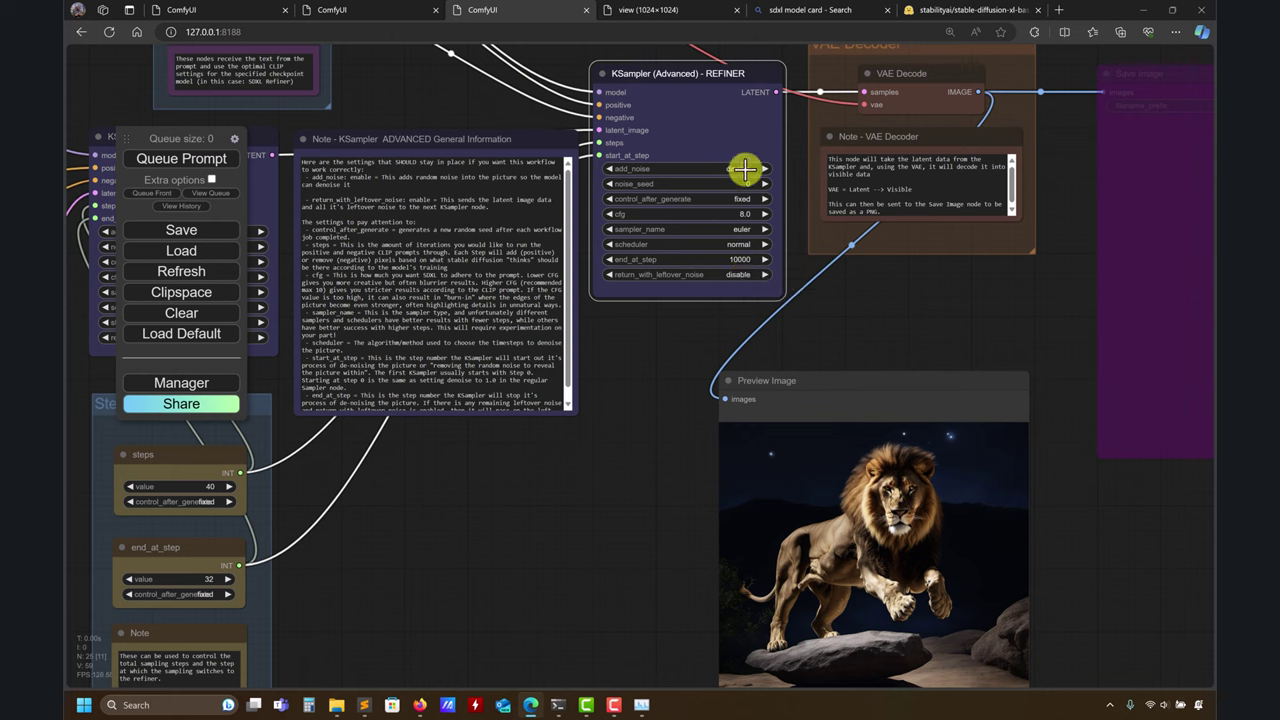
pyautogui.click(741, 274)
pyautogui.click(748, 293)
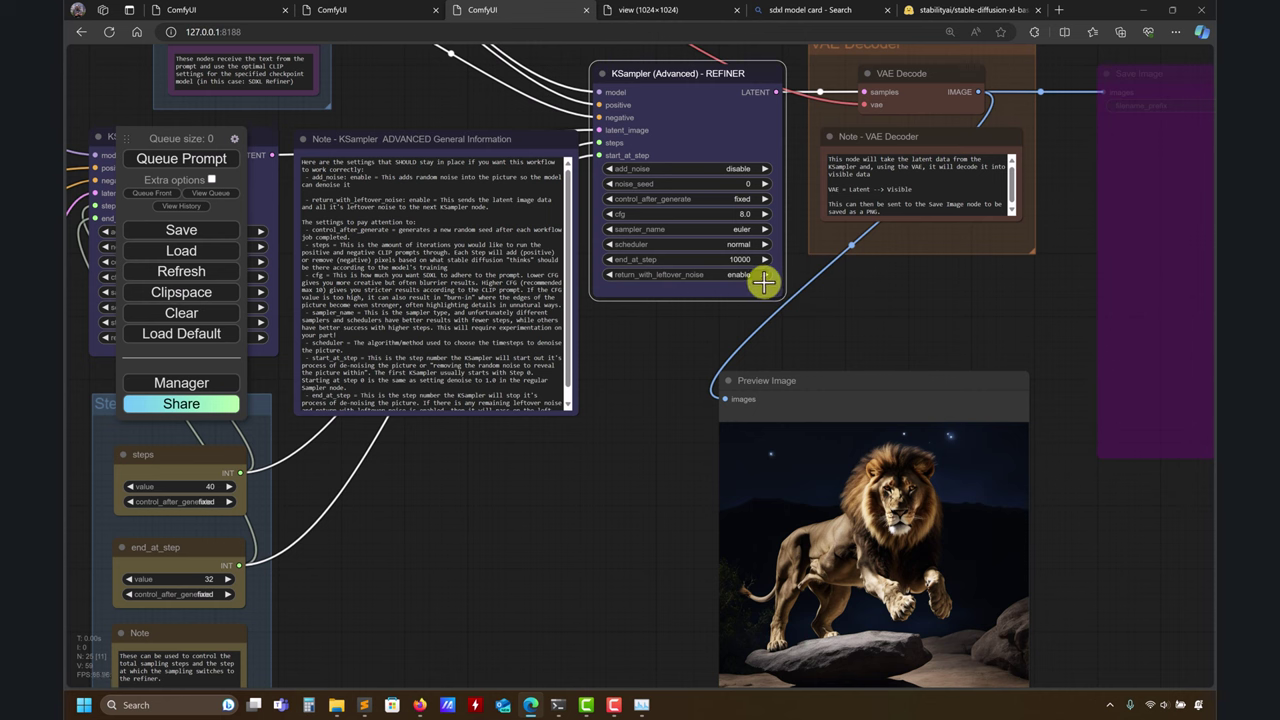
pyautogui.moveTo(641, 343); pyautogui.dragTo(661, 313)
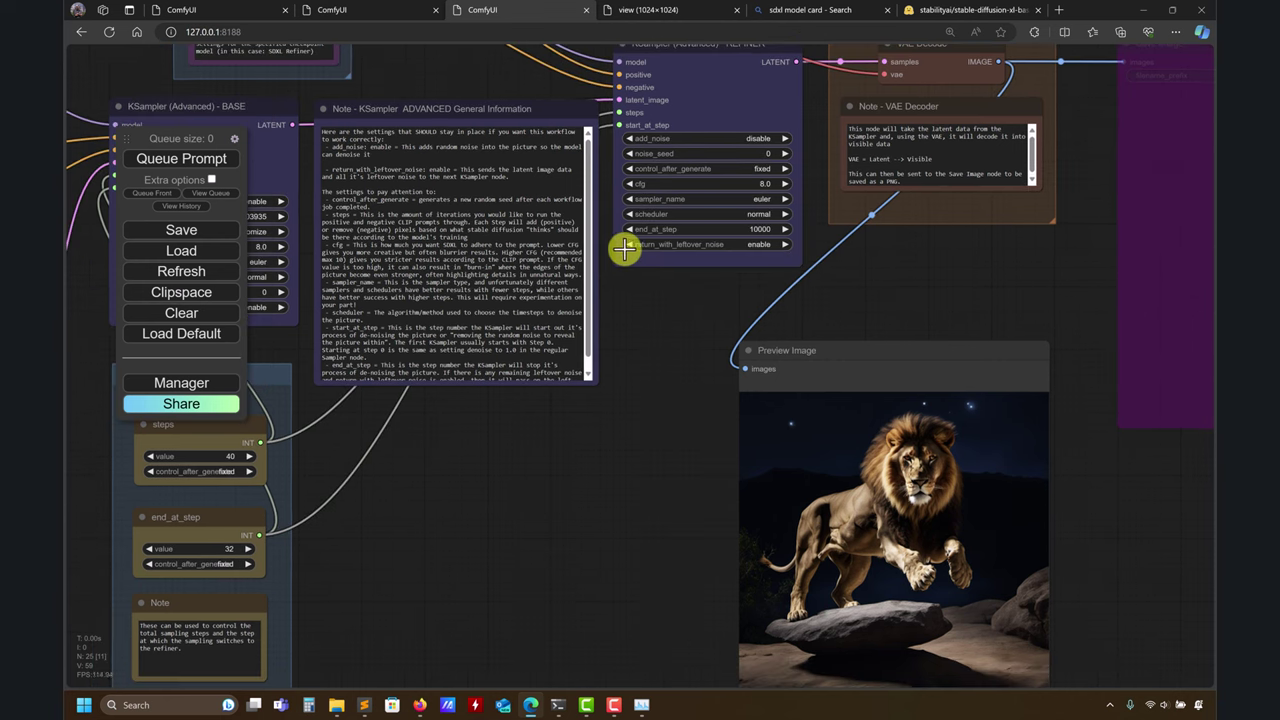
pyautogui.click(766, 246)
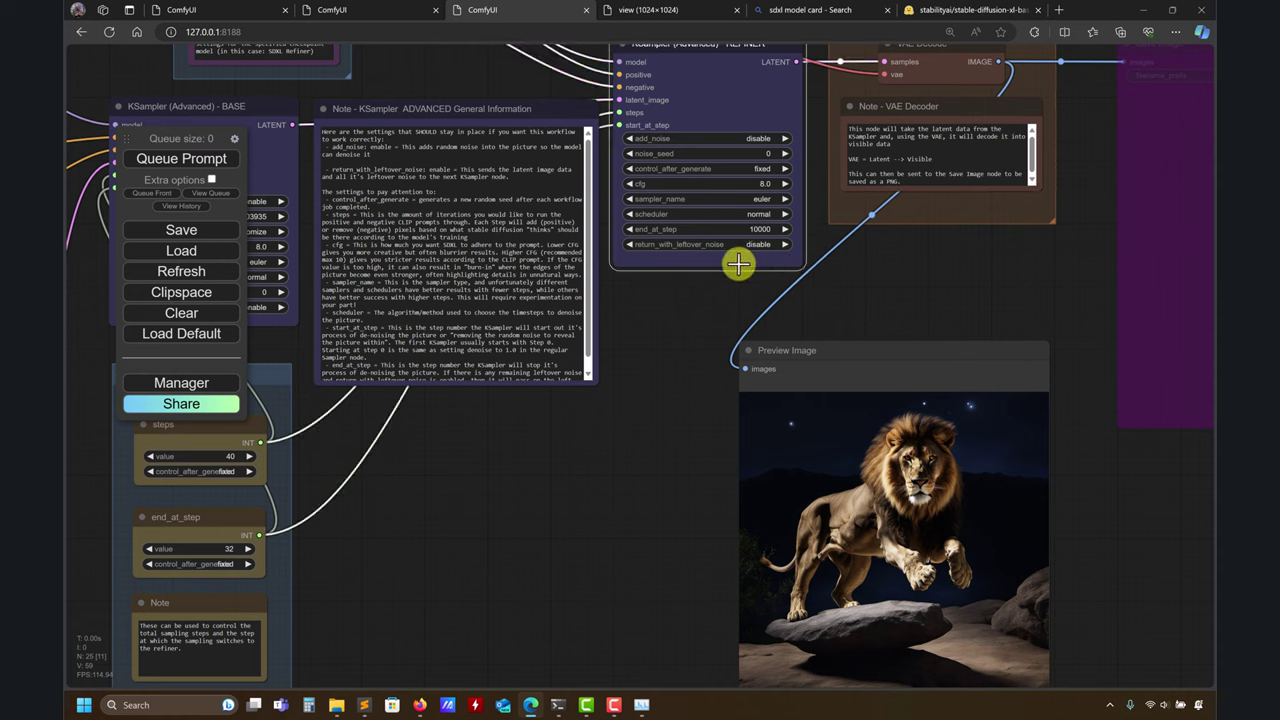
# - Set the value of the steps node in the Step Control group to 25
pyautogui.moveTo(1086, 503); pyautogui.dragTo(1120, 458)
pyautogui.moveTo(452, 415); pyautogui.dragTo(630, 453)
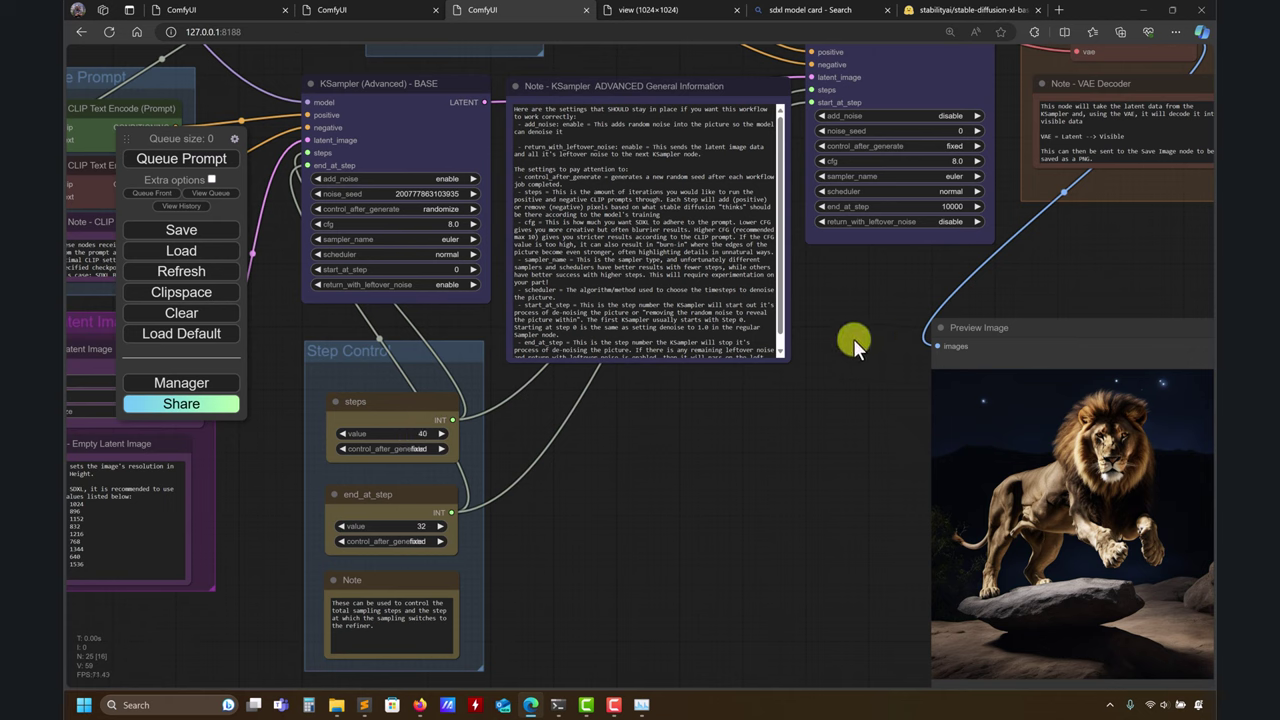
pyautogui.click(430, 432)
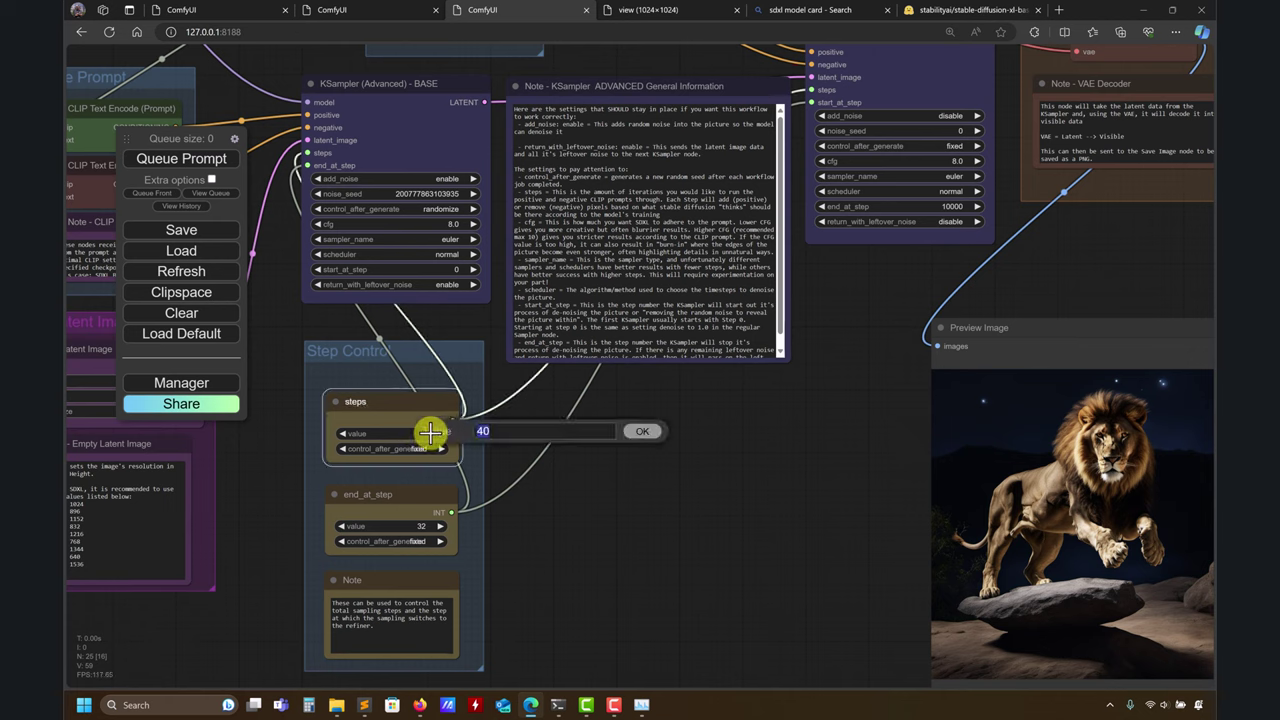
pyautogui.write('25')
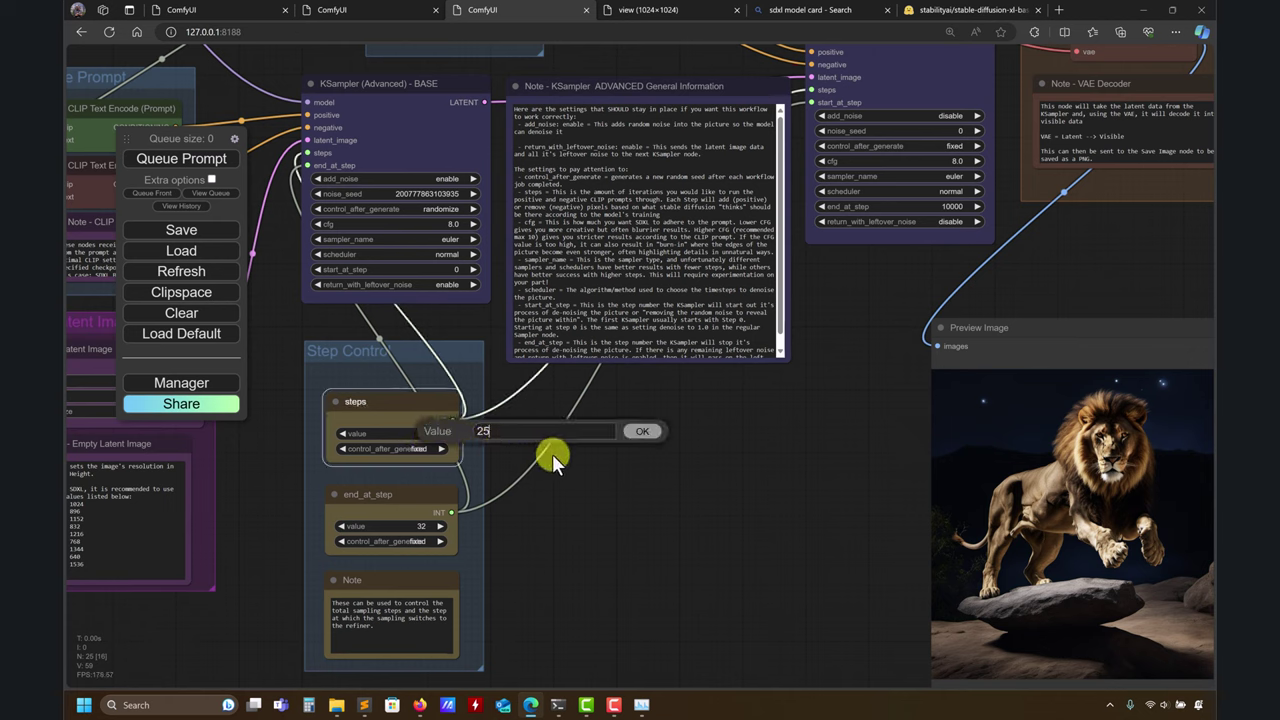
pyautogui.click(651, 436)
# - Review the prompt and Empty Latent Image nodes and view the full-size lion image in its separate browser tab
pyautogui.moveTo(750, 506); pyautogui.dragTo(1210, 504)
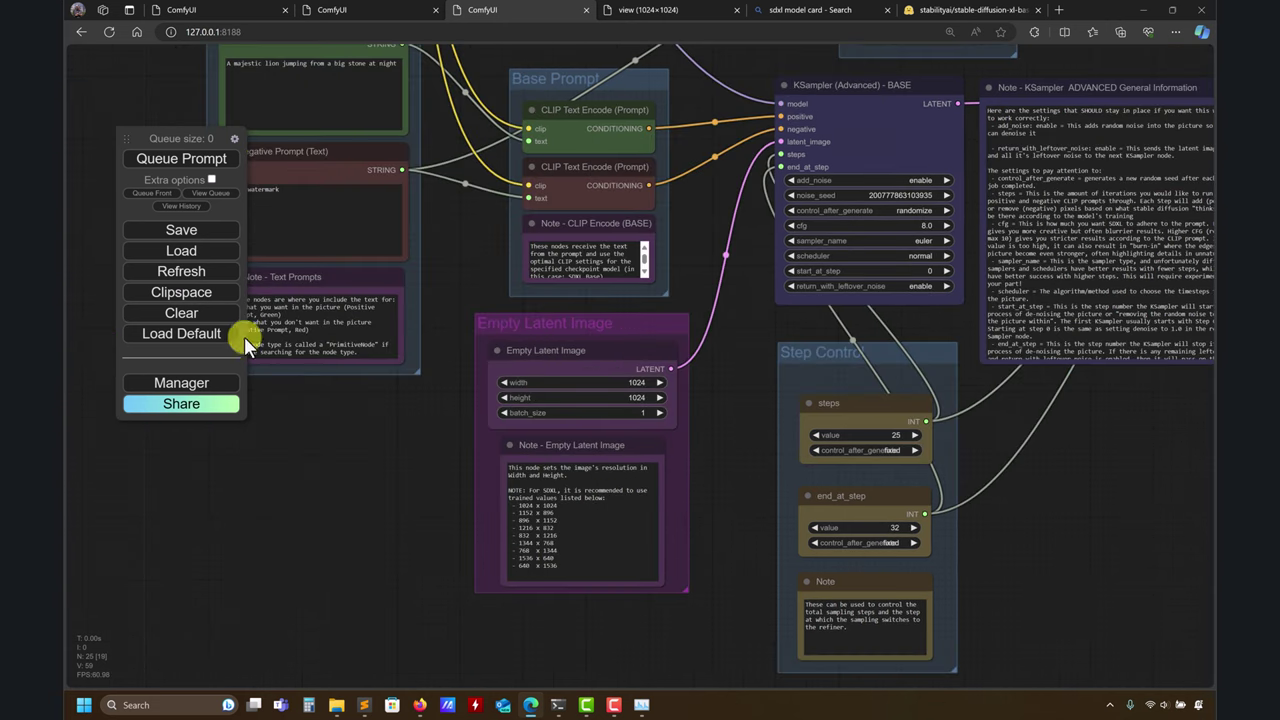
pyautogui.moveTo(338, 455); pyautogui.dragTo(400, 537)
pyautogui.click(640, 10)
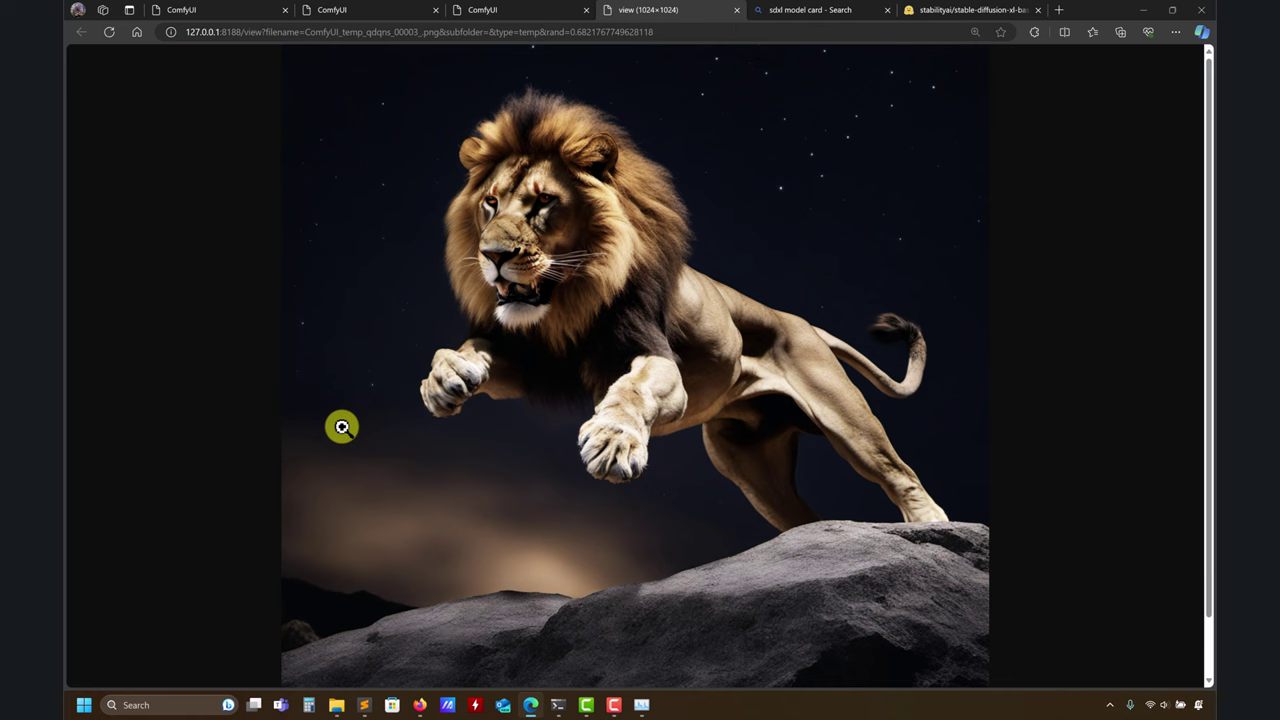
# - Return to the SDXL workflow and extend the positive prompt with ", aurora borealis" after "at night"
pyautogui.click(530, 10)
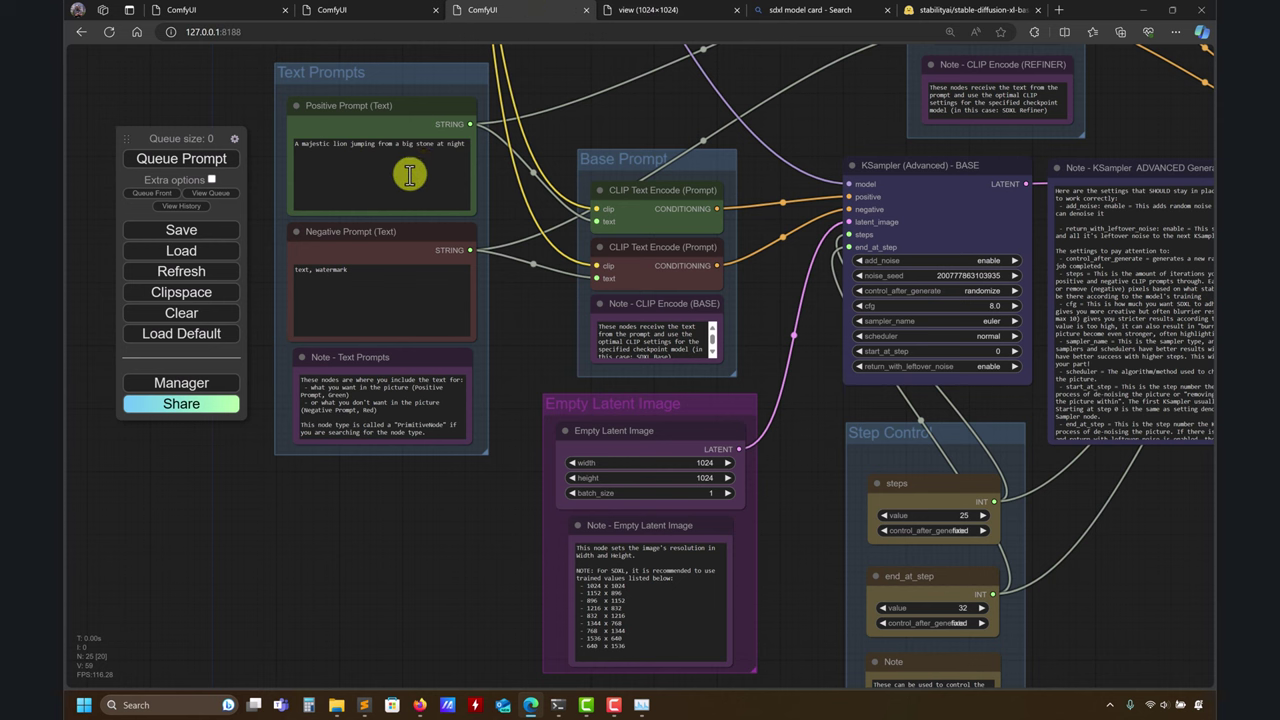
pyautogui.click(467, 148)
pyautogui.press('Return')
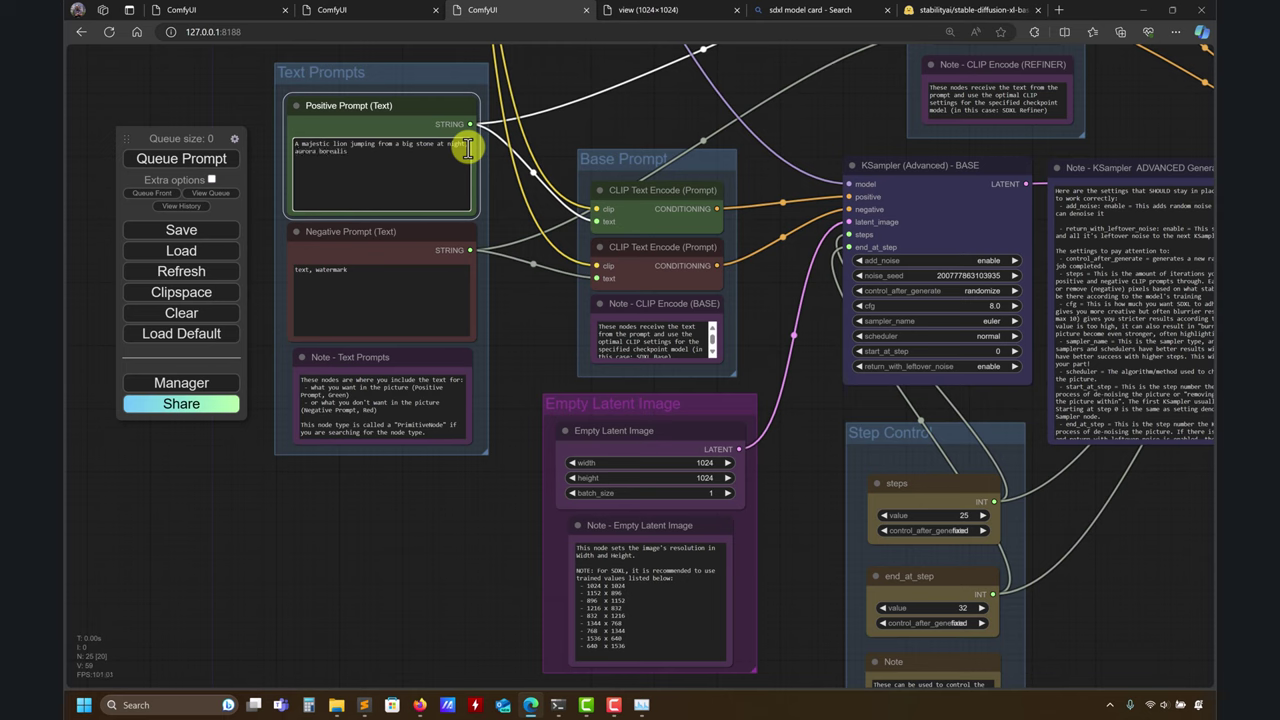
pyautogui.write(',')
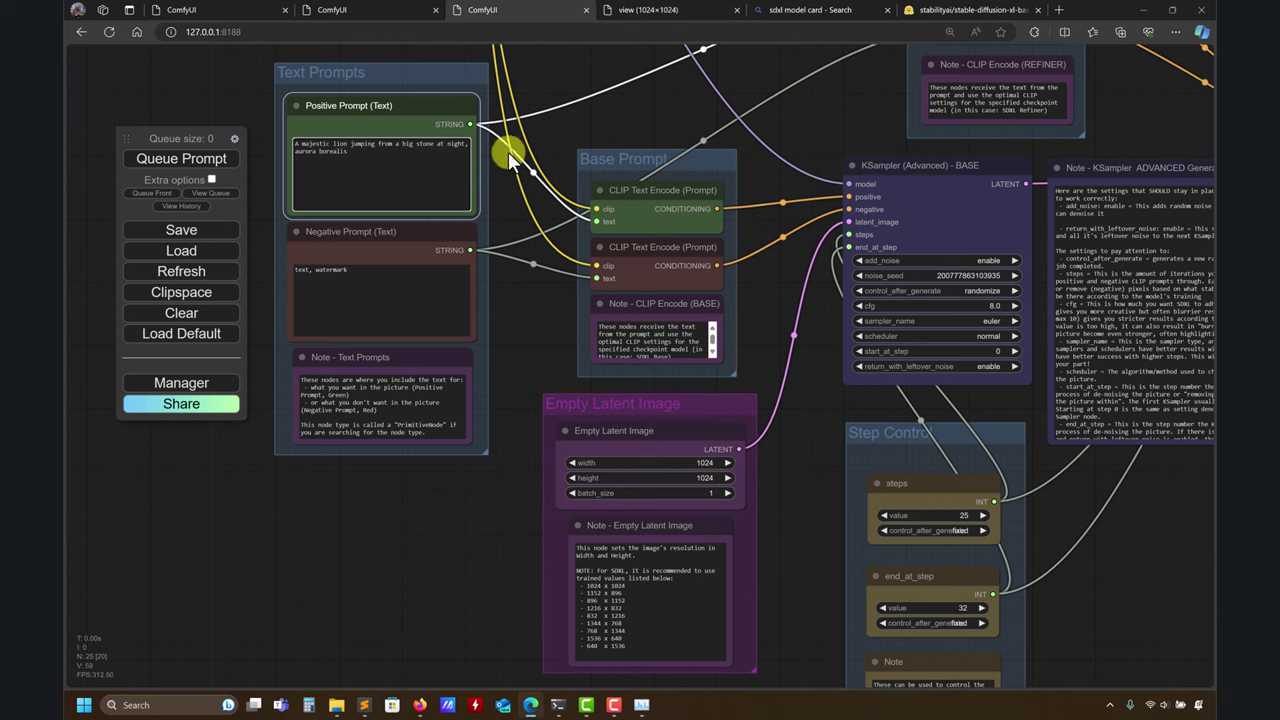
# - Queue the aurora borealis prompt and follow the run through the KSampler nodes to the Preview Image node
pyautogui.click(217, 172)
pyautogui.moveTo(812, 485); pyautogui.dragTo(645, 370)
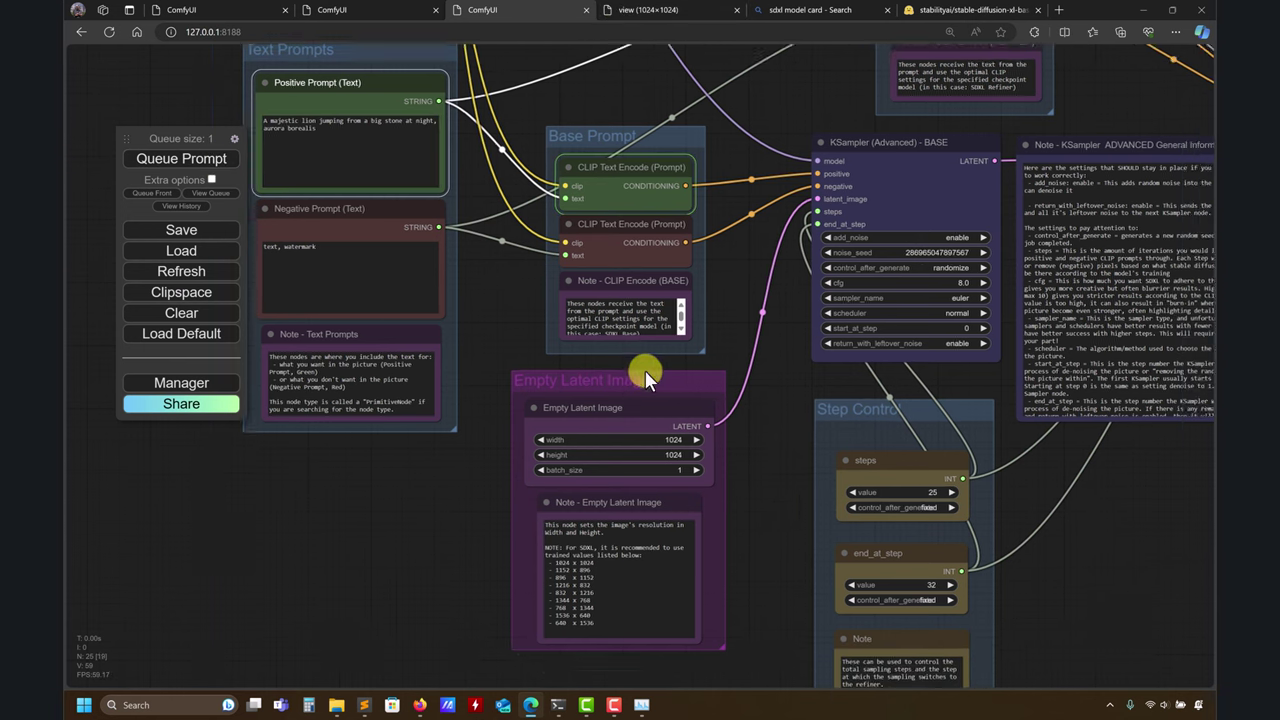
pyautogui.moveTo(818, 385); pyautogui.dragTo(765, 465)
pyautogui.moveTo(662, 538); pyautogui.dragTo(726, 526)
pyautogui.moveTo(856, 531); pyautogui.dragTo(926, 503)
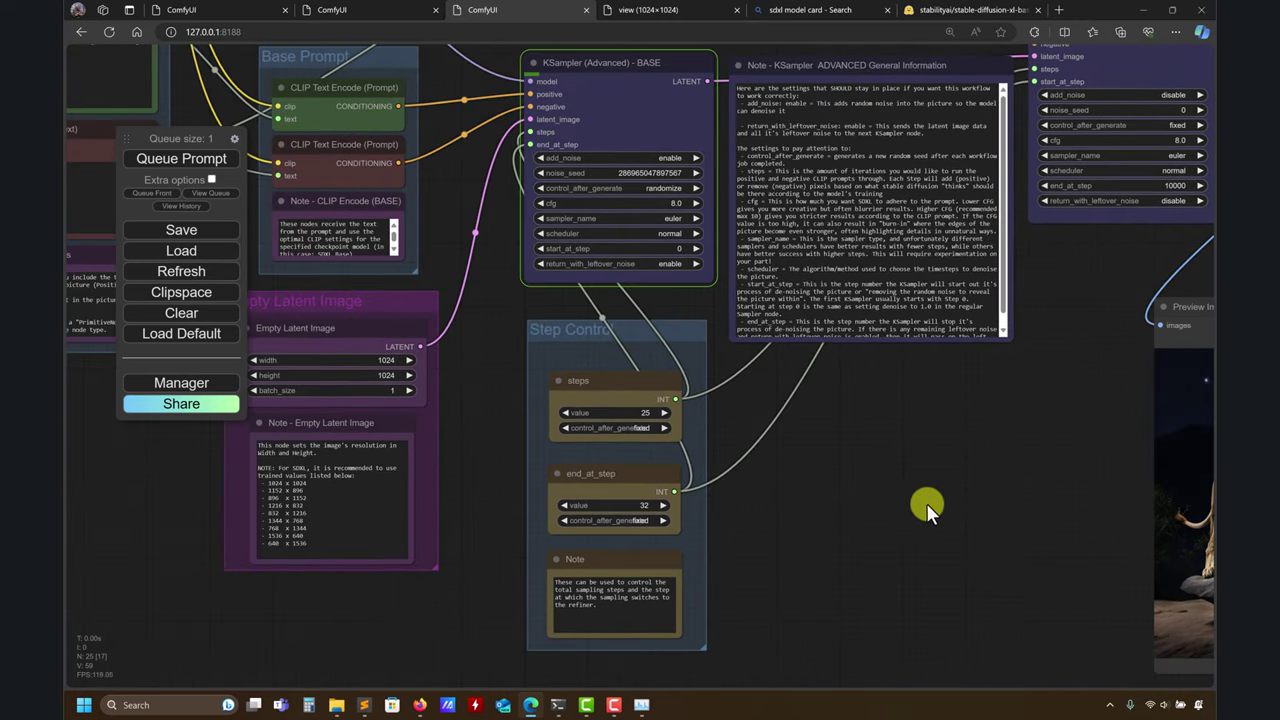
pyautogui.moveTo(654, 468); pyautogui.dragTo(477, 439)
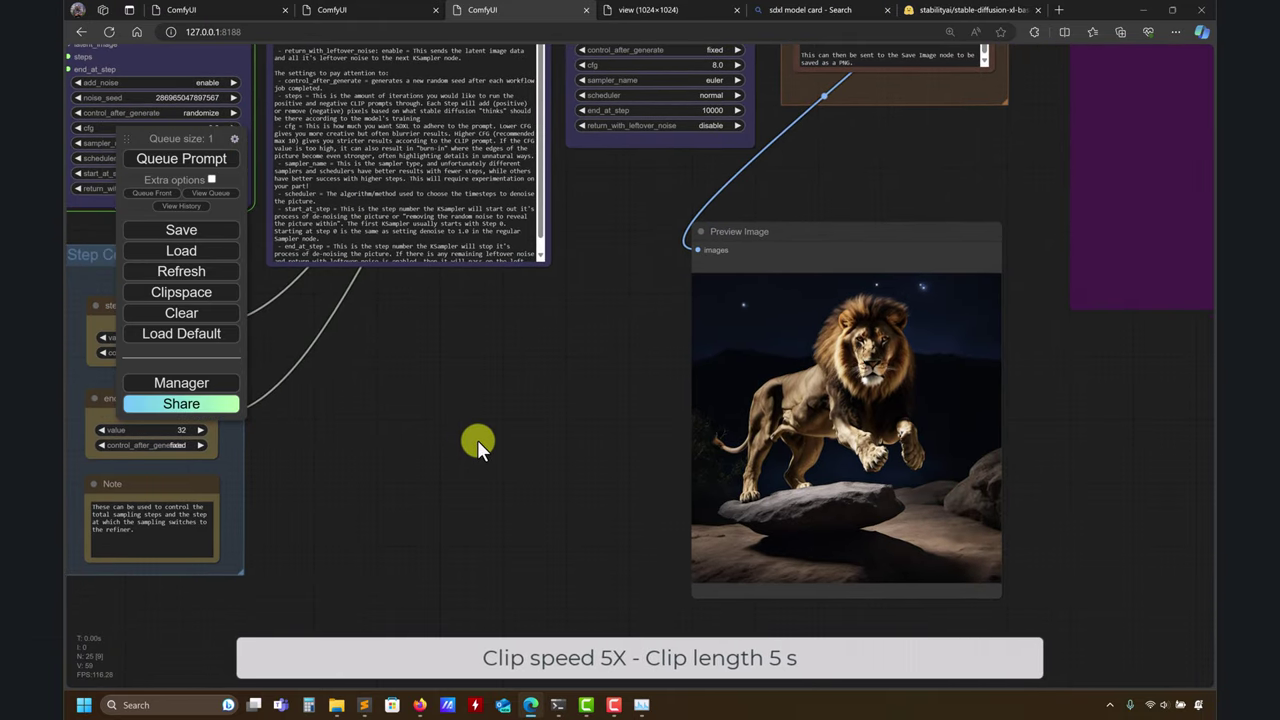
pyautogui.moveTo(477, 439); pyautogui.dragTo(376, 433)
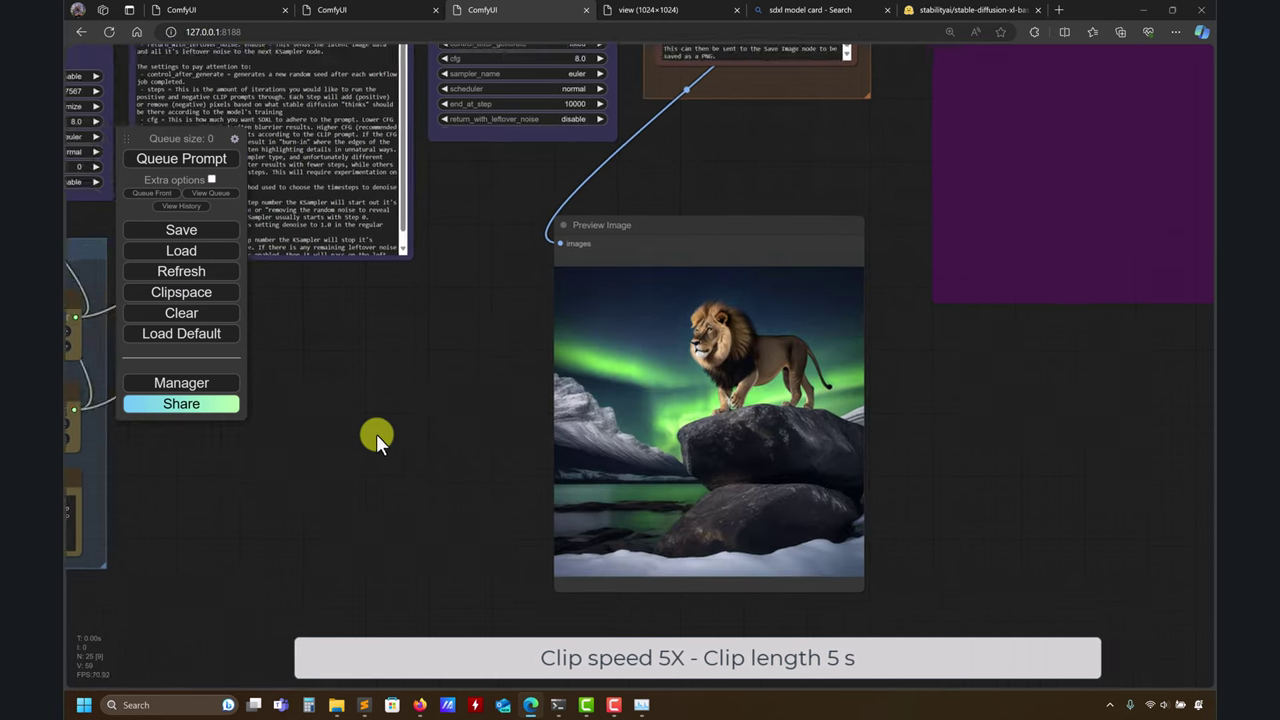
# - Examine the generated lion and aurora image up close in Preview Image, and review the whole workflow layout
pyautogui.scroll(4, 944, 487)
pyautogui.scroll(1, 944, 487)
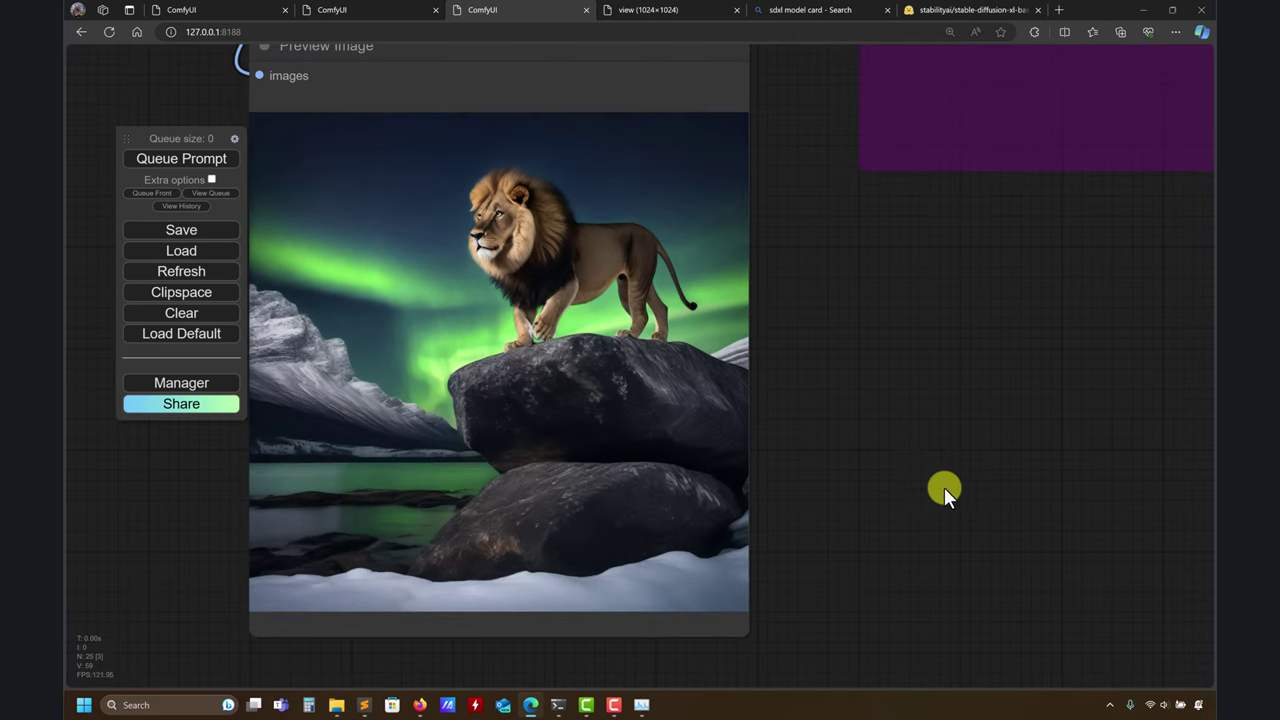
pyautogui.scroll(1, 996, 500)
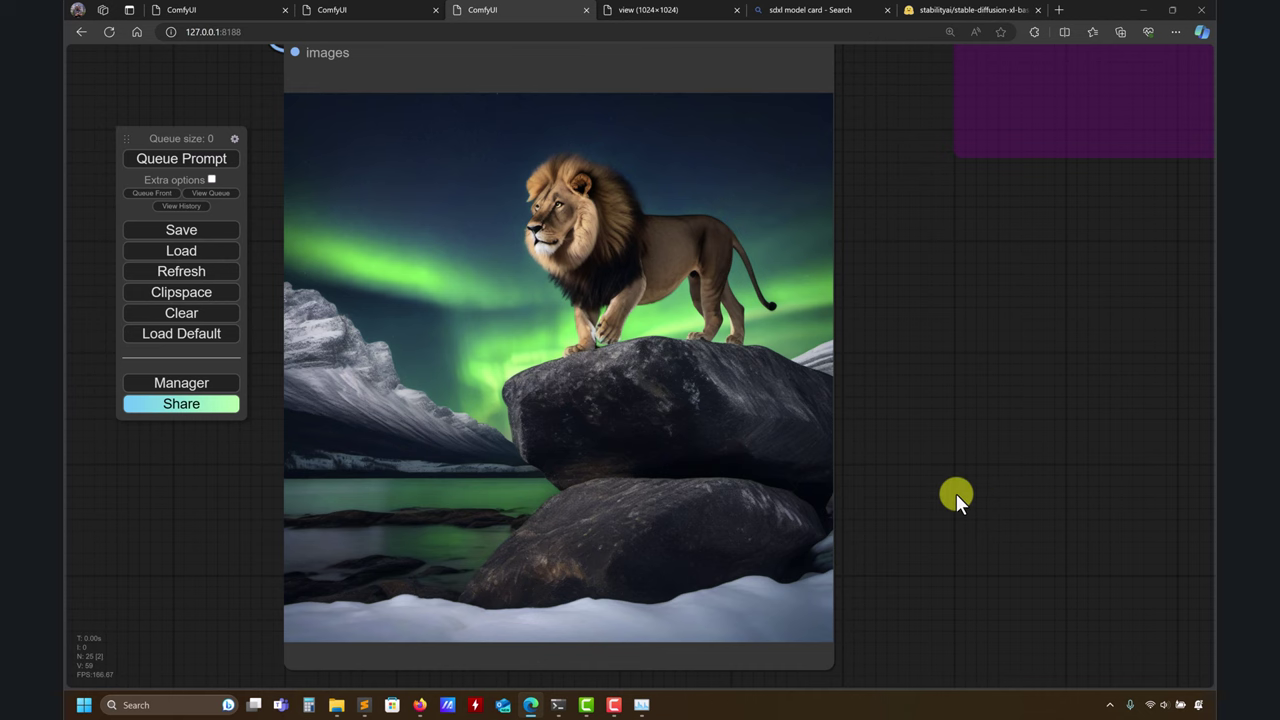
pyautogui.scroll(1, 956, 493)
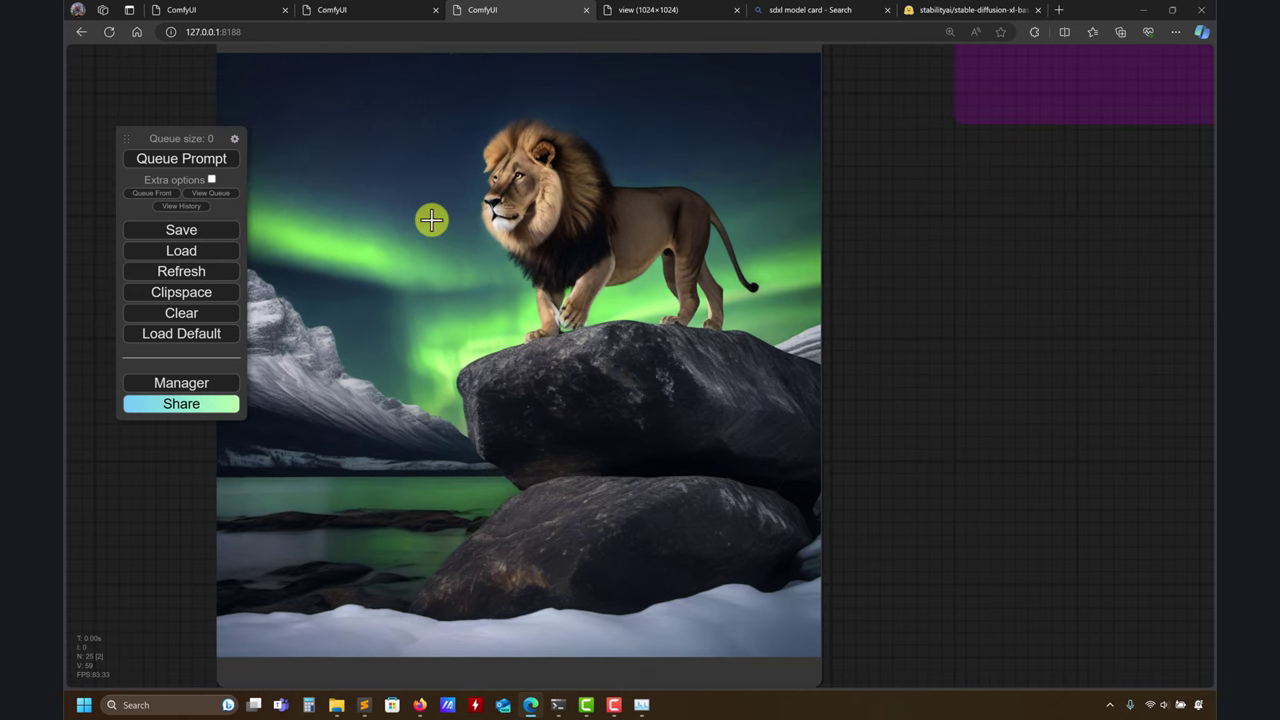
pyautogui.moveTo(944, 455); pyautogui.dragTo(1135, 457)
pyautogui.scroll(-5, 1090, 434)
pyautogui.scroll(-2, 1129, 455)
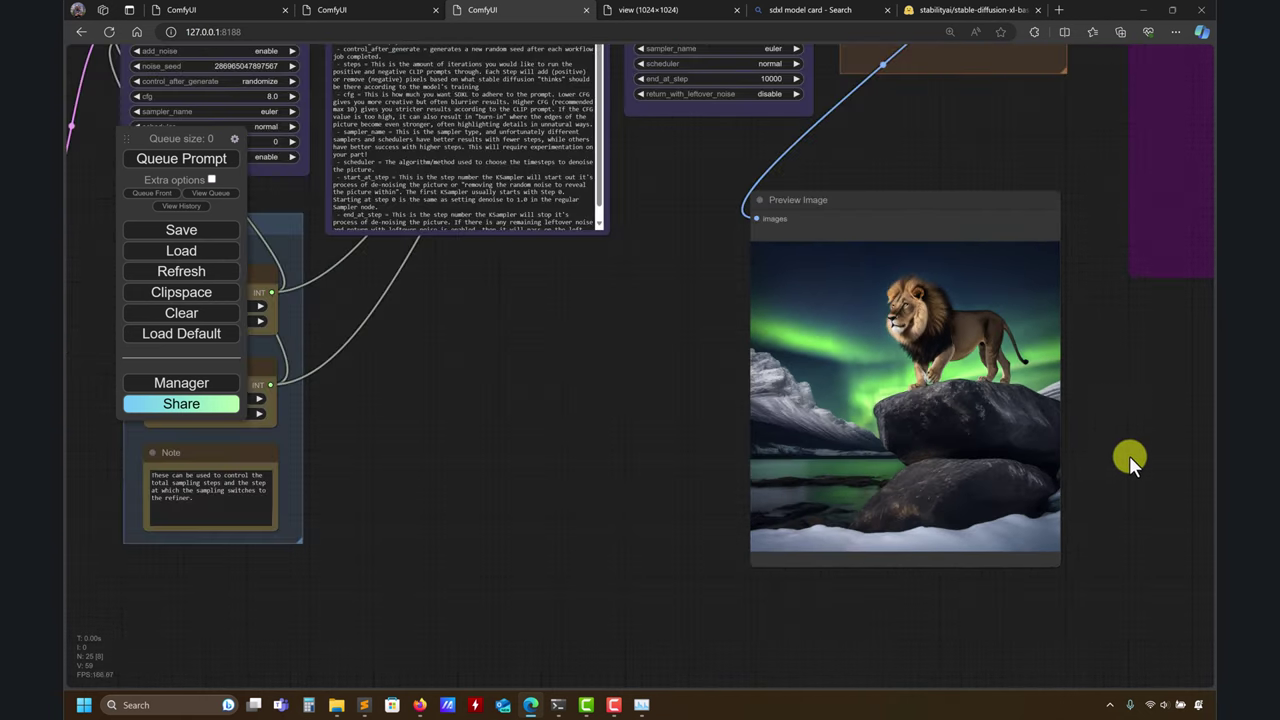
pyautogui.moveTo(596, 472); pyautogui.dragTo(764, 524)
pyautogui.scroll(-3, 507, 465)
pyautogui.scroll(-2, 753, 486)
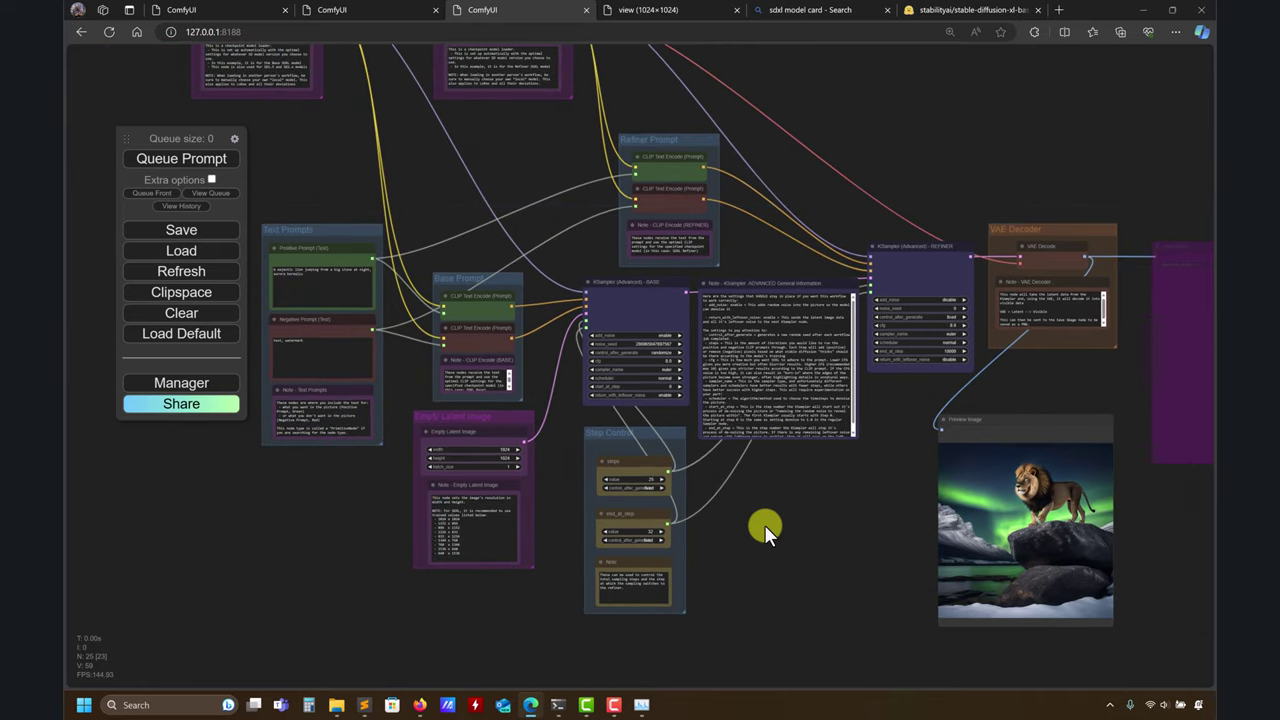
# - Review the workflow with the green horse and astronaut previews, and open the basic single-KSampler workflow in the other ComfyUI tab
pyautogui.click(322, 10)
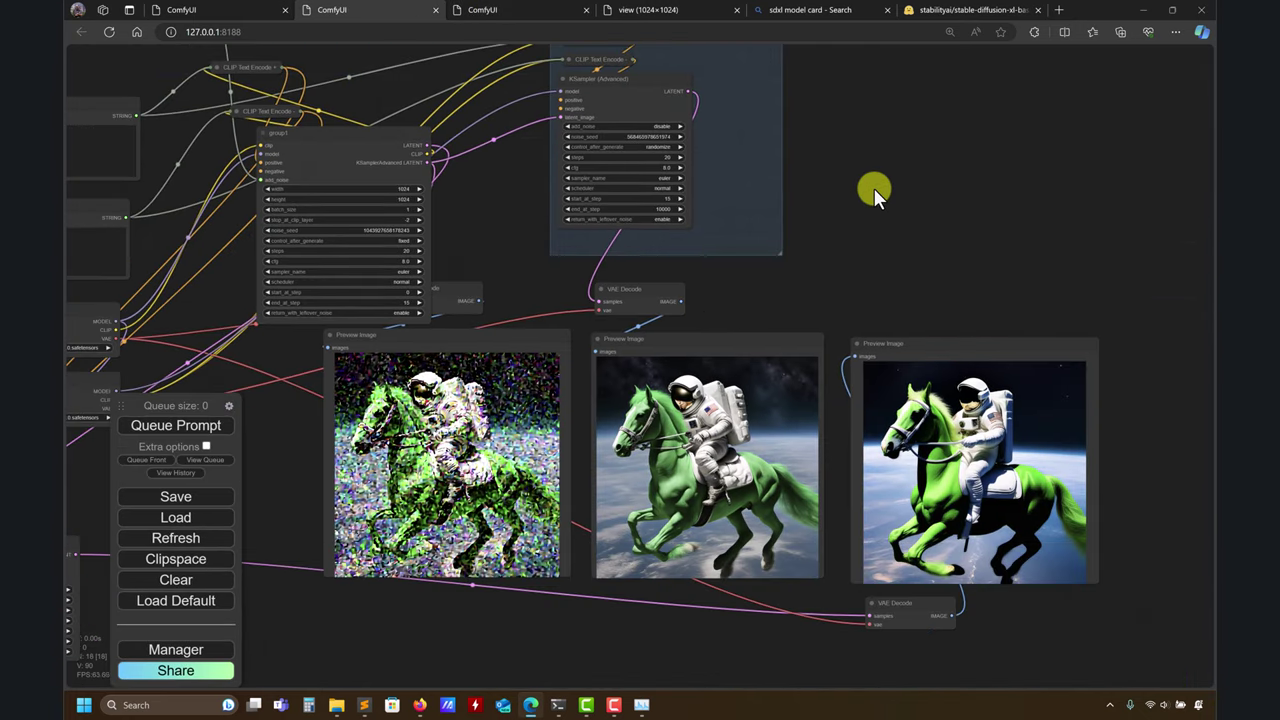
pyautogui.moveTo(874, 188); pyautogui.dragTo(780, 106)
pyautogui.moveTo(780, 151); pyautogui.dragTo(977, 211)
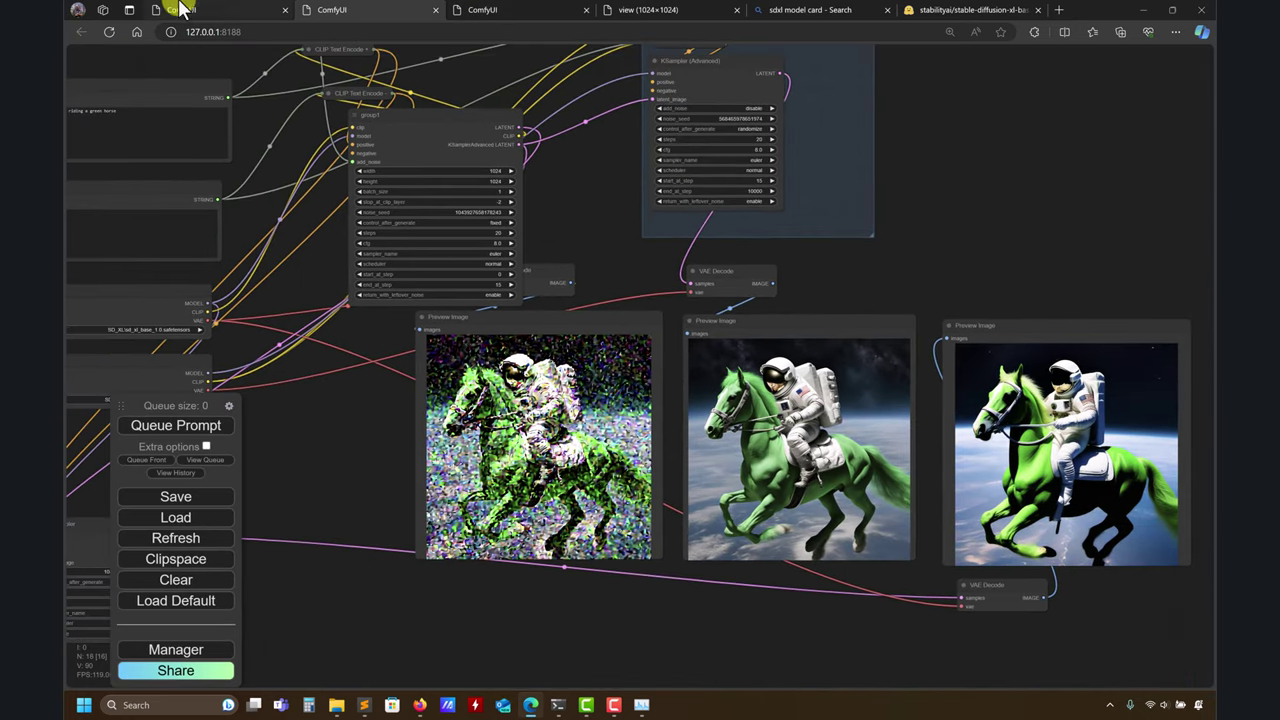
pyautogui.click(182, 9)
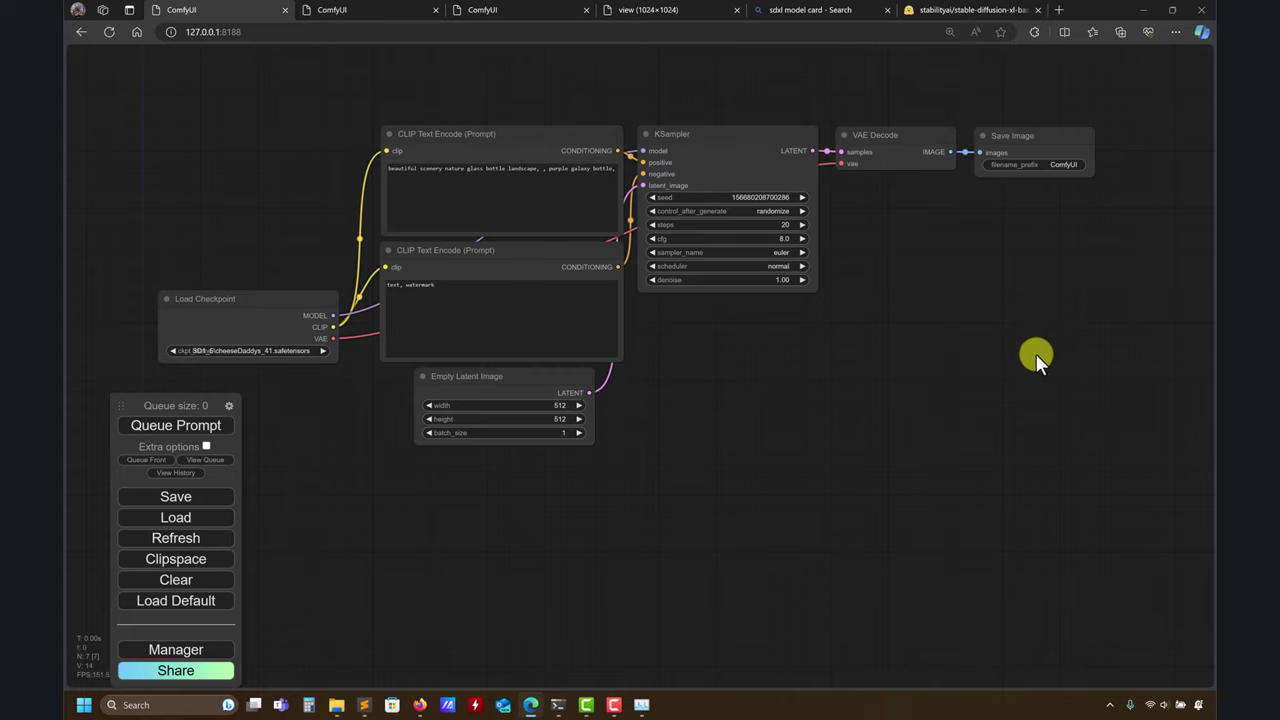